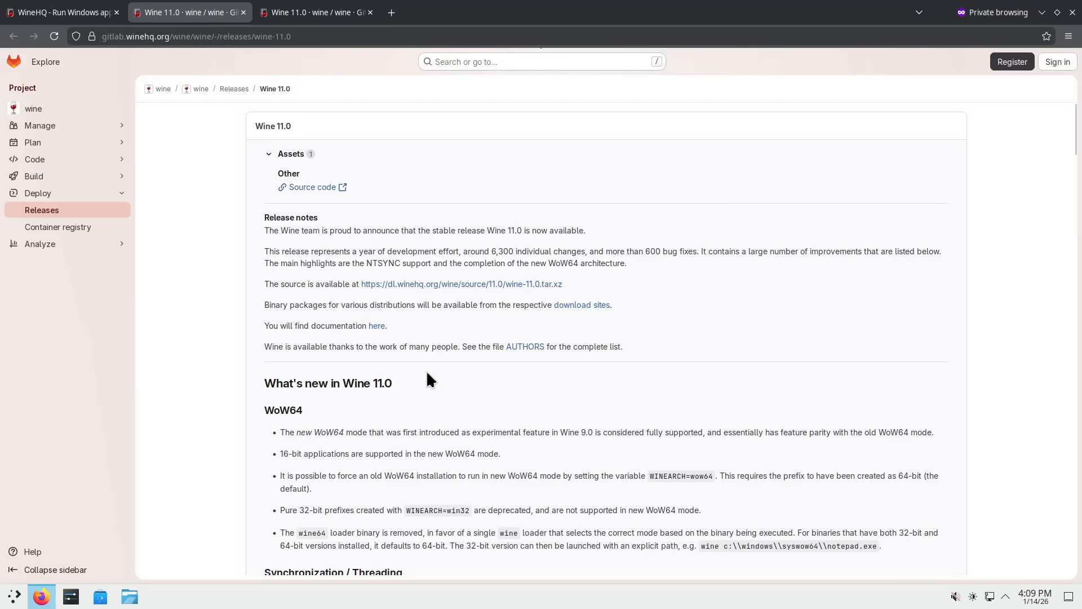
# - Scroll the Wine 11.0 release notes, highlighting the WoW64 heading, '16-bit' and the syswow64 notepad.exe path
pyautogui.scroll(-4, 578, 435)
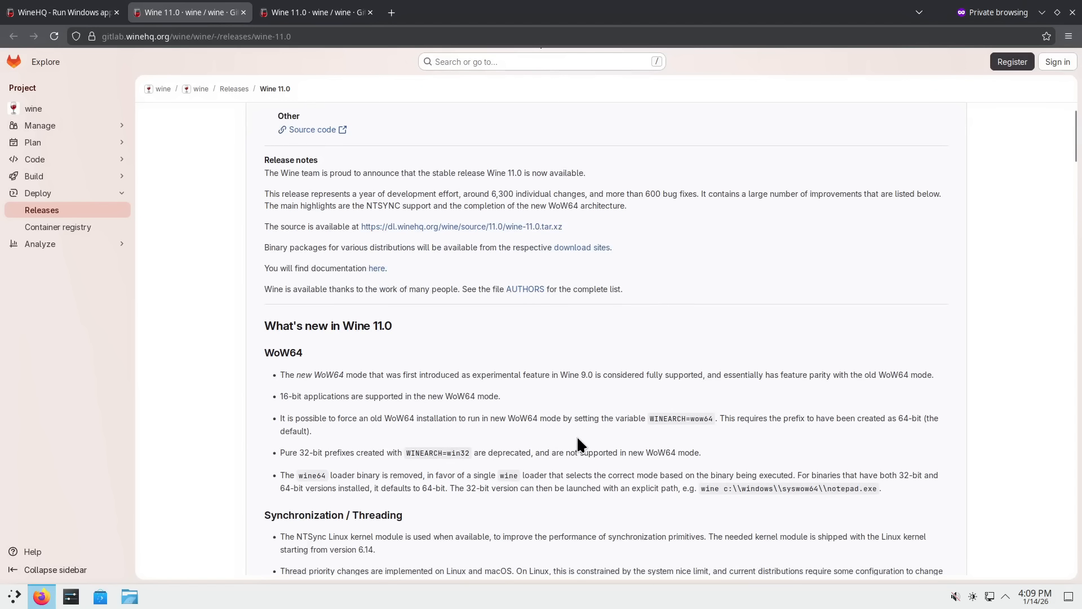
pyautogui.tripleClick(292, 295)
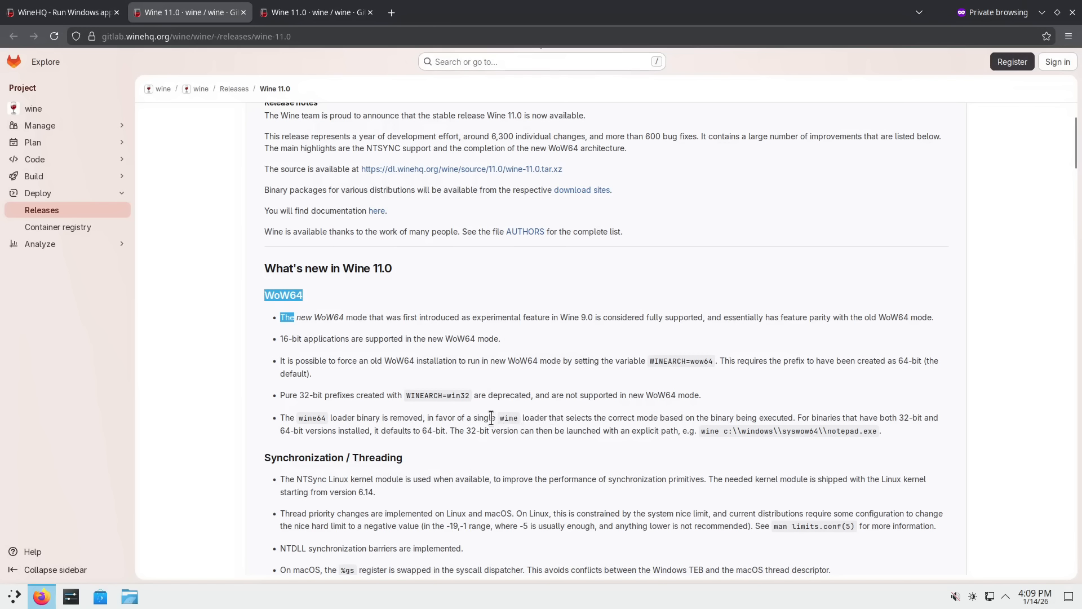
pyautogui.scroll(-3, 490, 417)
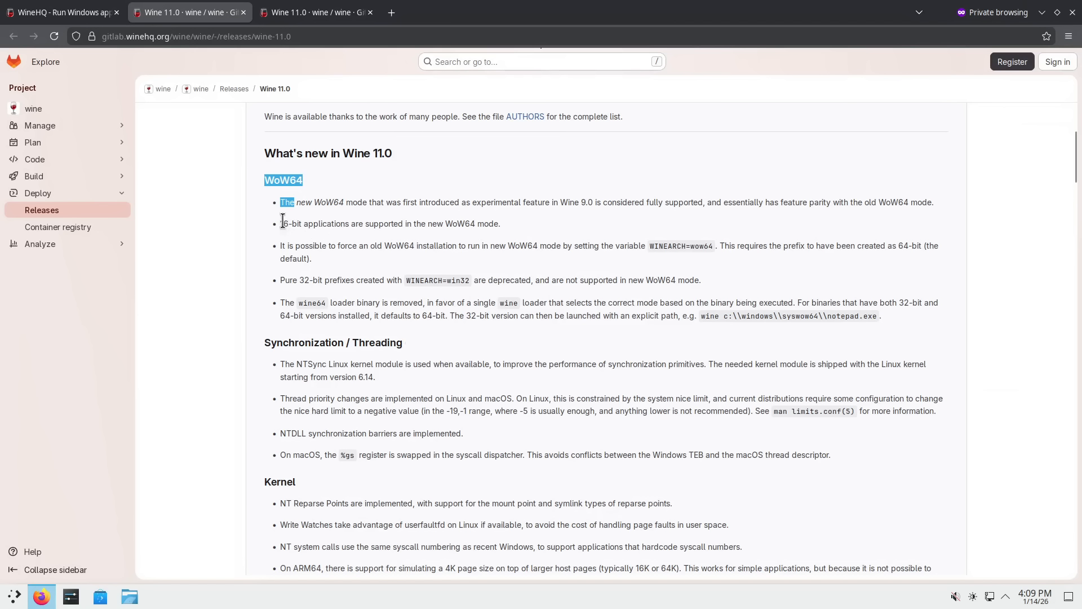
pyautogui.moveTo(304, 224); pyautogui.dragTo(280, 224)
pyautogui.click(786, 317)
pyautogui.moveTo(786, 316); pyautogui.dragTo(805, 317)
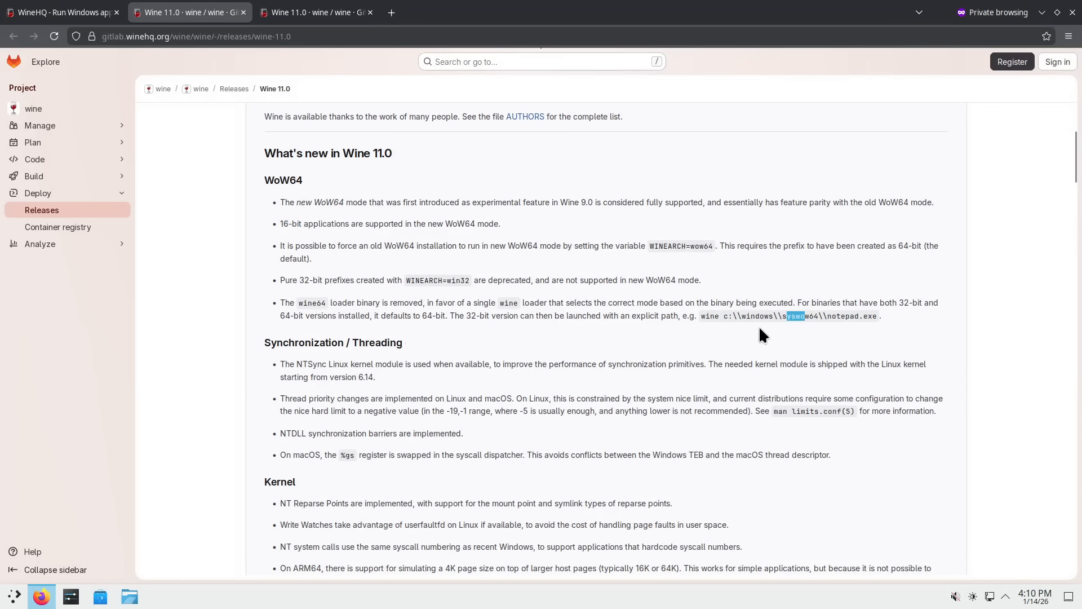
pyautogui.doubleClick(805, 315)
pyautogui.click(838, 315)
pyautogui.moveTo(839, 314); pyautogui.dragTo(877, 316)
# - Highlight NTSync and the Graphics changes list further down, then return to the WineHQ homepage tab
pyautogui.scroll(-2, 436, 330)
pyautogui.click(300, 244)
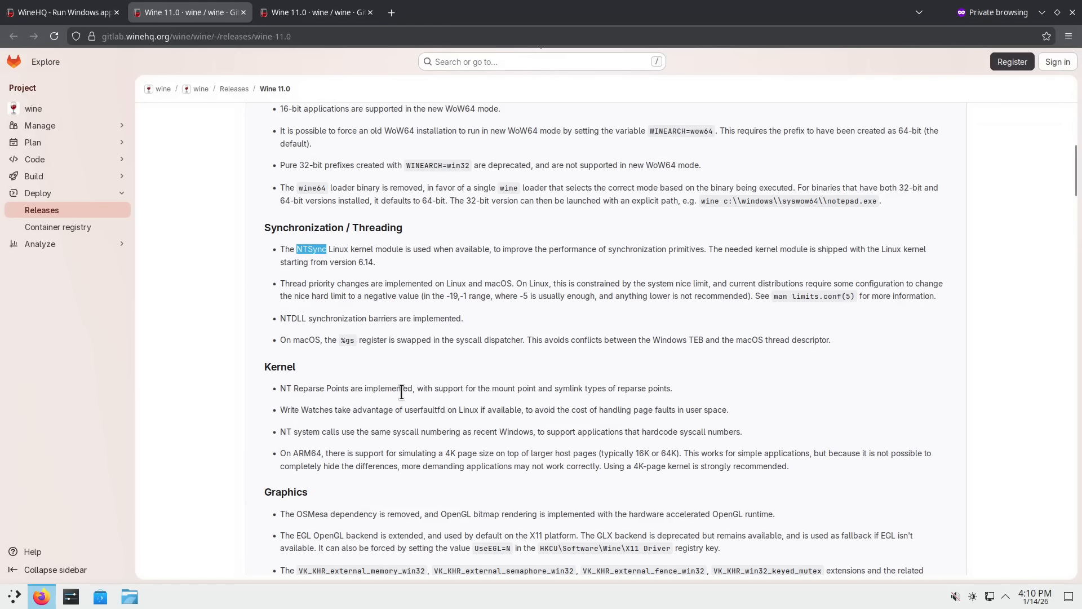
pyautogui.scroll(-2, 400, 384)
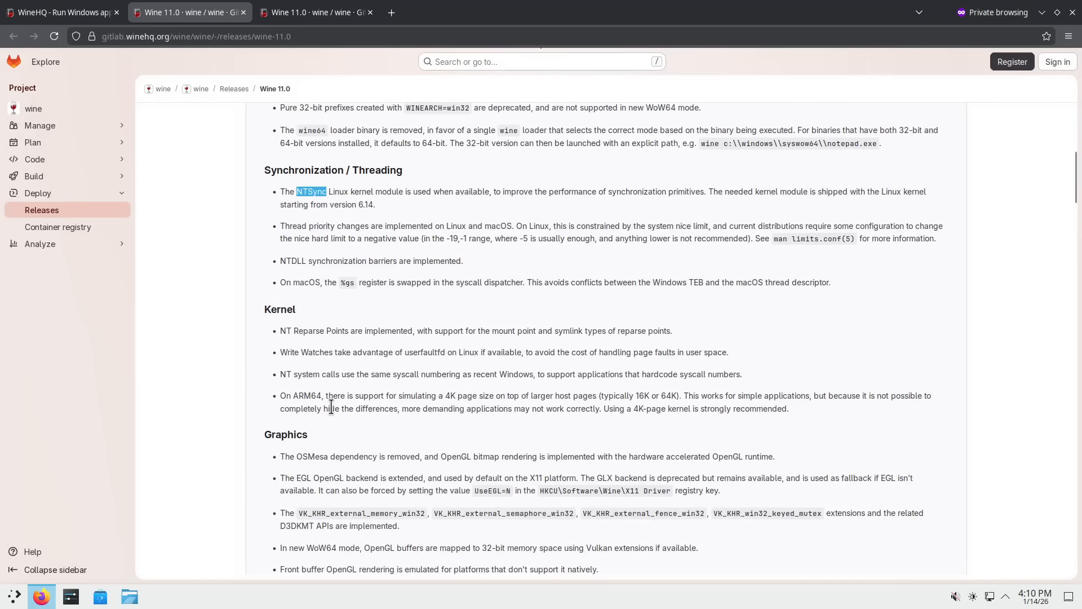
pyautogui.scroll(-2, 333, 400)
pyautogui.scroll(-4, 360, 383)
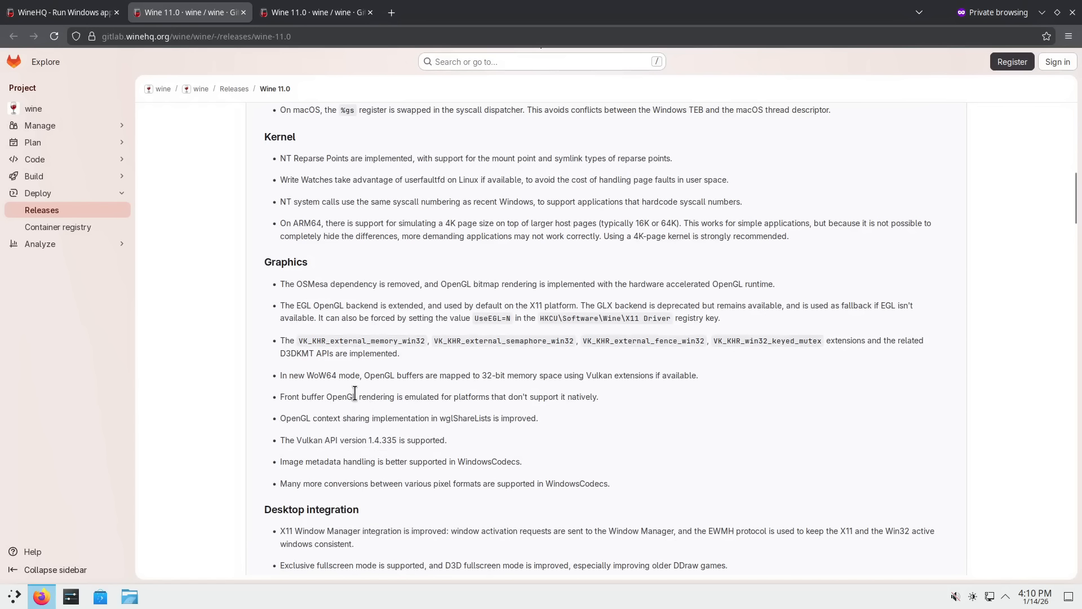
pyautogui.moveTo(308, 284); pyautogui.dragTo(444, 486)
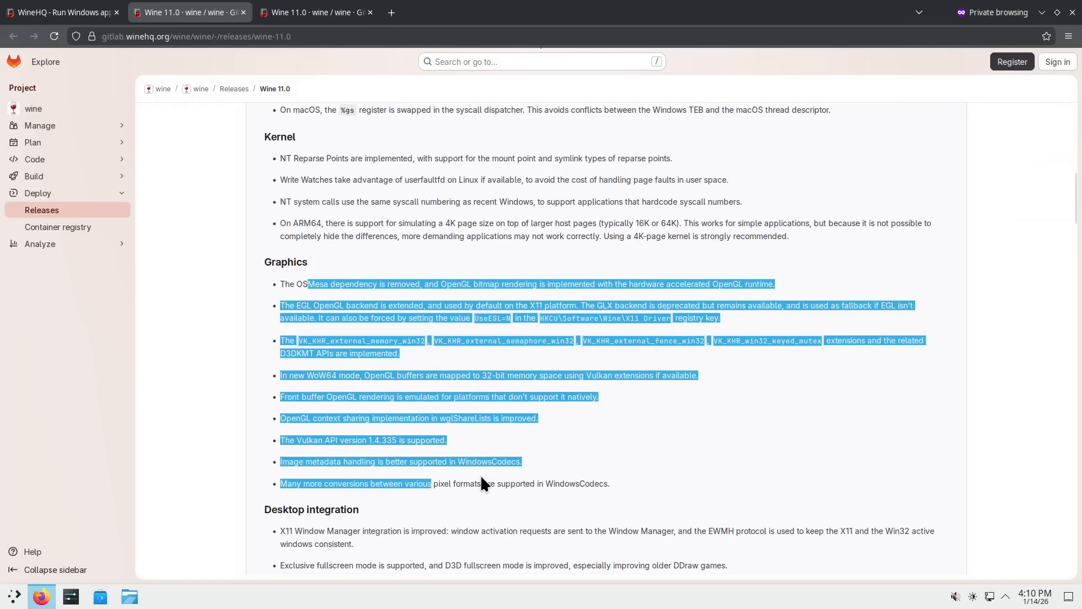
pyautogui.scroll(-2, 480, 471)
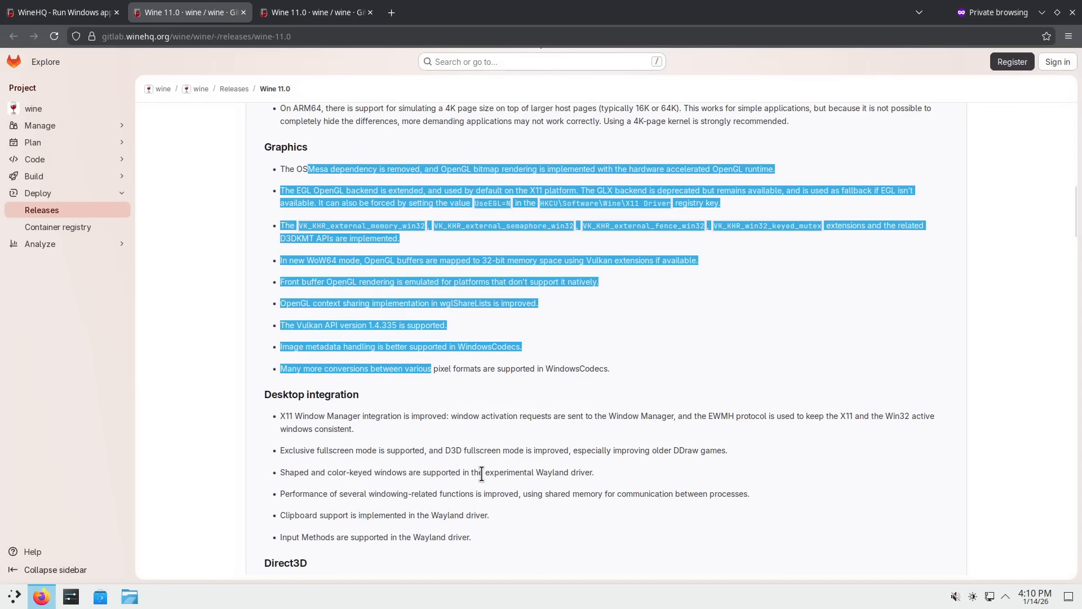
pyautogui.click(107, 12)
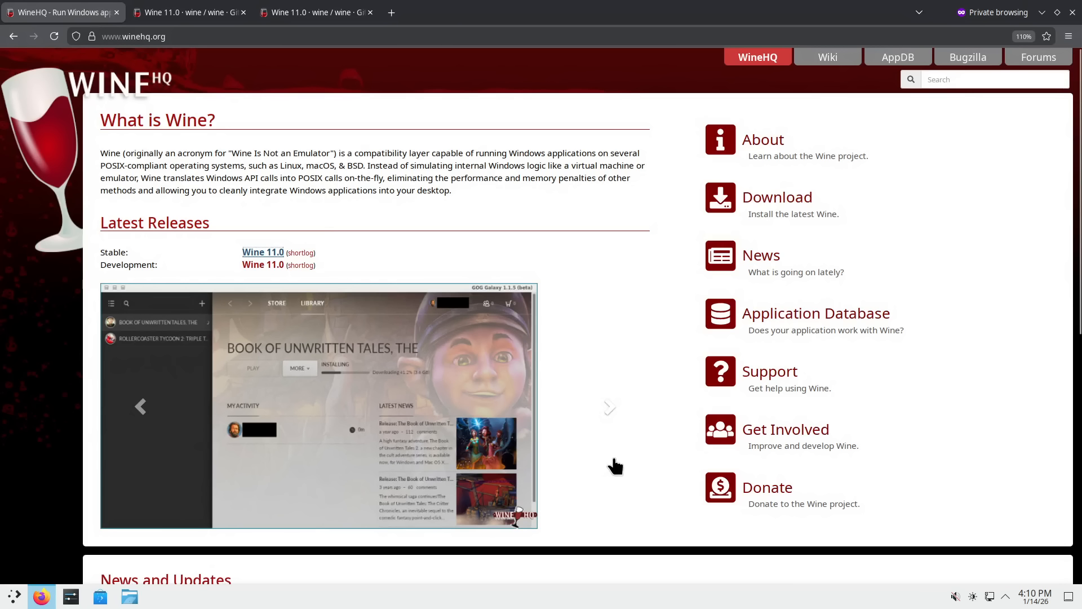
# - Minimize the Firefox window showing the WineHQ homepage
pyautogui.click(1042, 12)
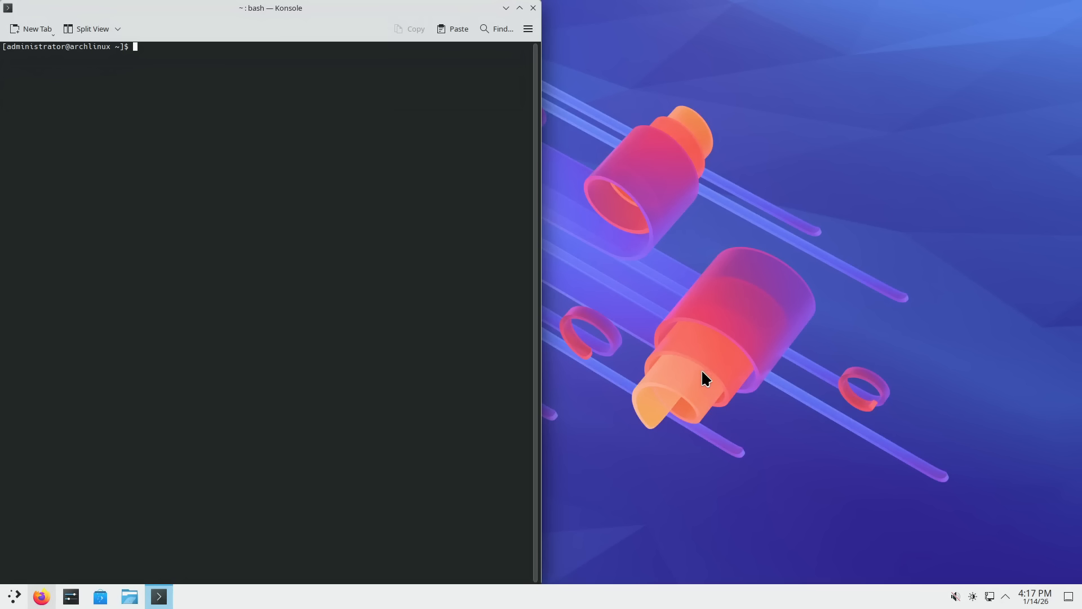
# - List the wine* commands via tab completion, then run winecfg after correcting the mistyped command
pyautogui.write('wine')
pyautogui.press('Tab')
pyautogui.press('Tab')
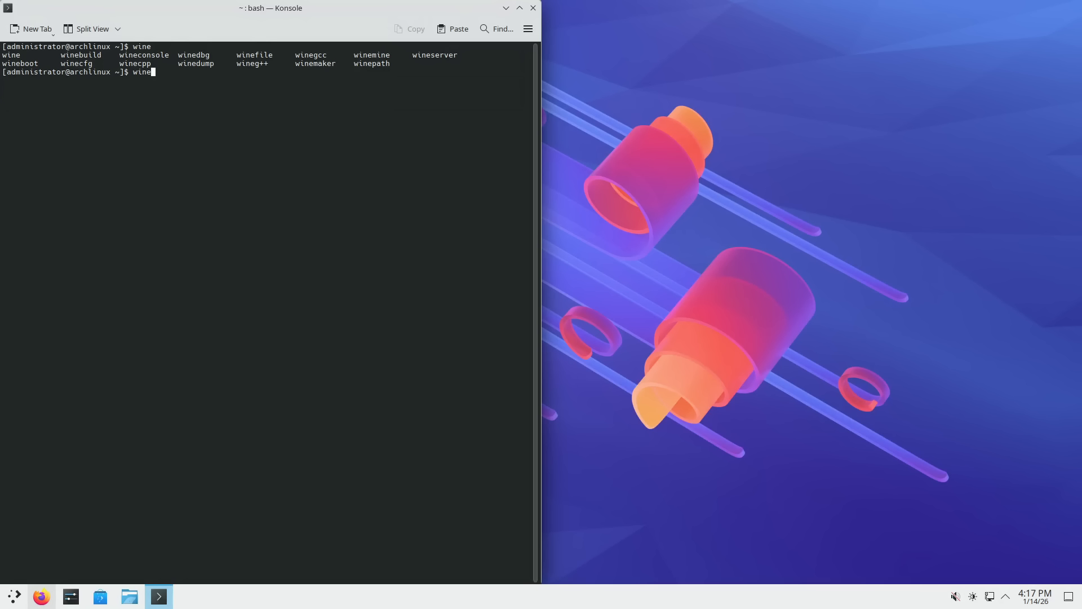
pyautogui.write('winecfg')
pyautogui.press('Return')
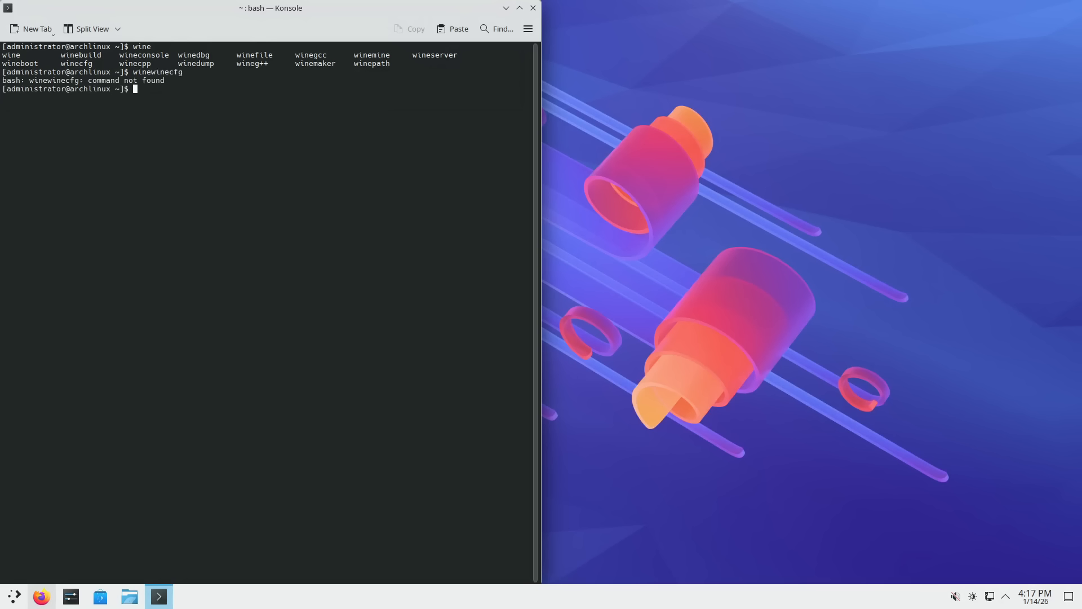
pyautogui.press('Up')
pyautogui.press('BackSpace')
pyautogui.press('BackSpace')
pyautogui.press('BackSpace')
pyautogui.press('BackSpace')
pyautogui.press('BackSpace')
pyautogui.press('BackSpace')
pyautogui.press('BackSpace')
pyautogui.write('cfg')
pyautogui.press('Return')
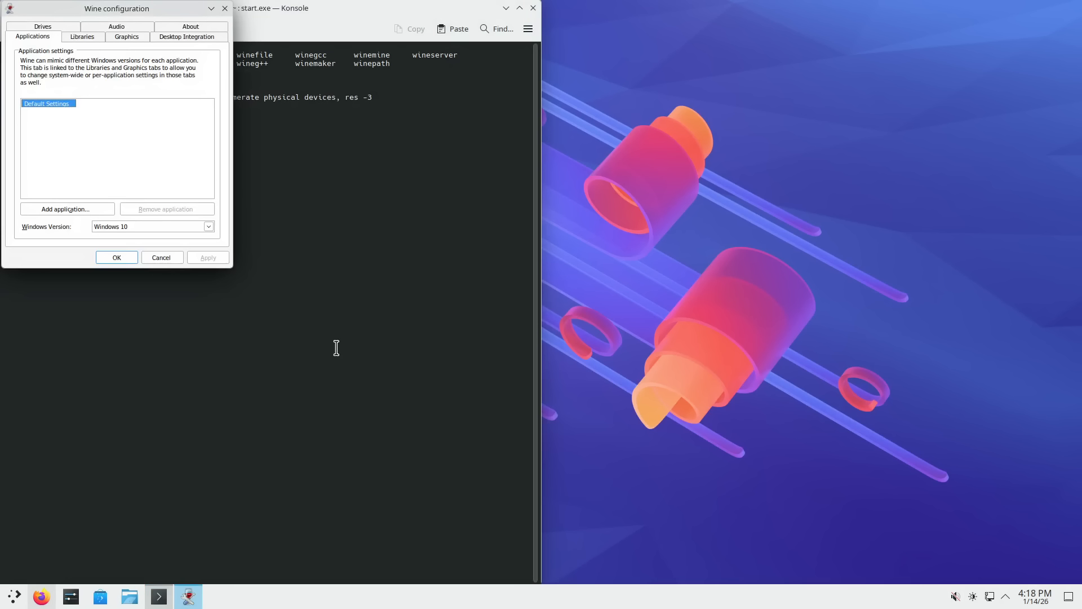
# - Move Wine configuration to the right and view the Drives tab, selecting Z: mapped to /
pyautogui.scroll(2, 335, 346)
pyautogui.moveTo(163, 7); pyautogui.dragTo(857, 124)
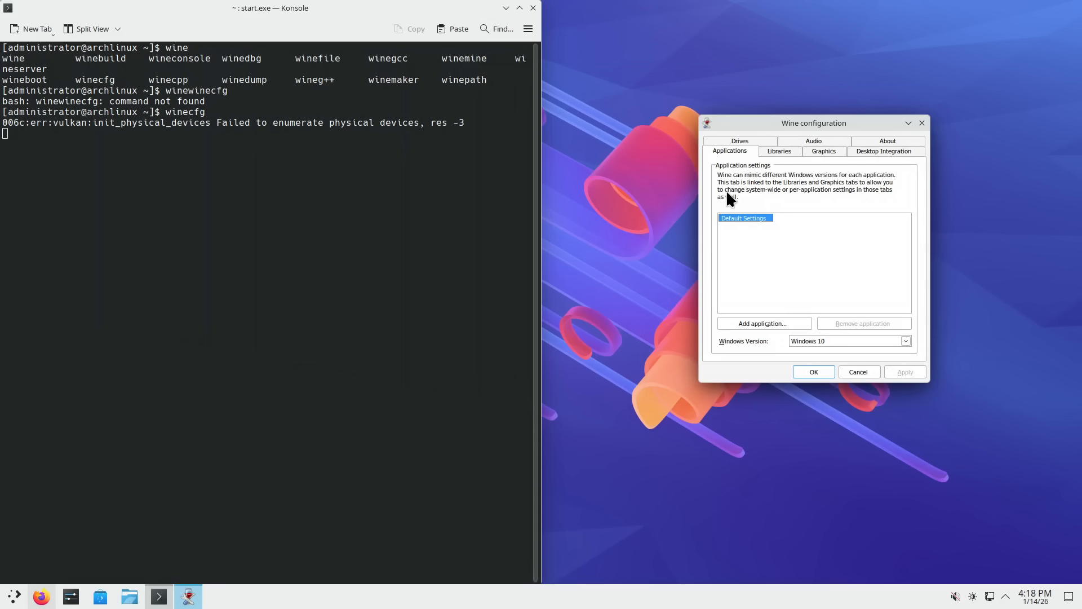
pyautogui.click(755, 139)
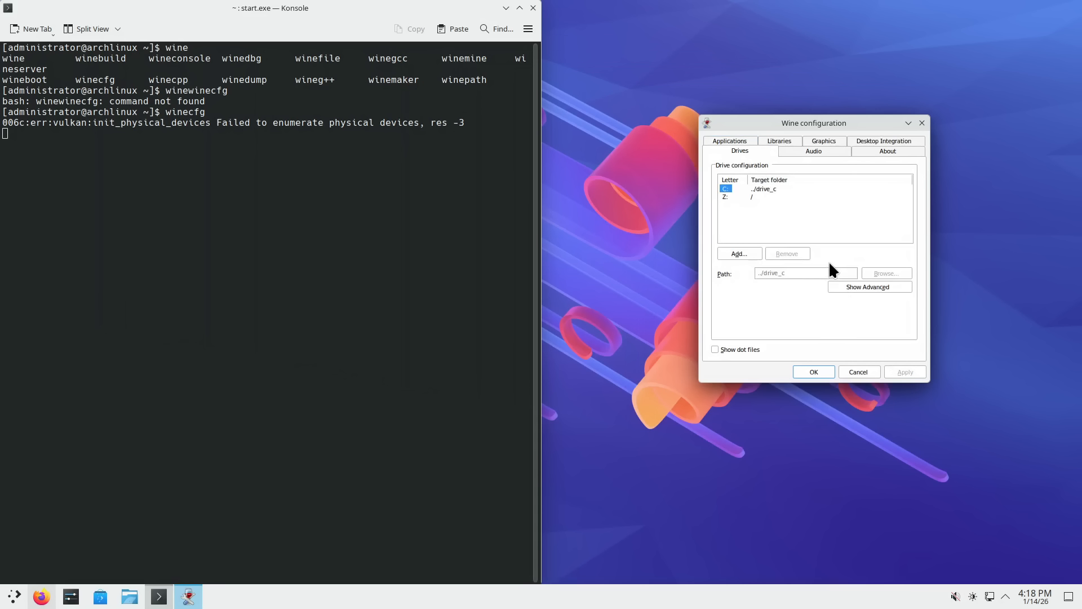
pyautogui.click(868, 286)
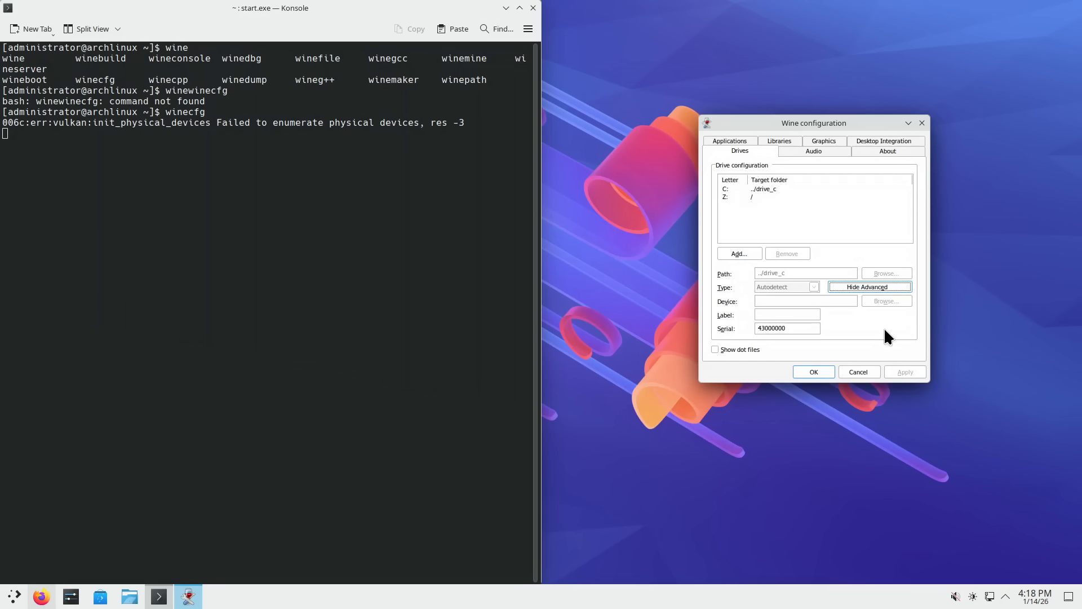
pyautogui.click(867, 287)
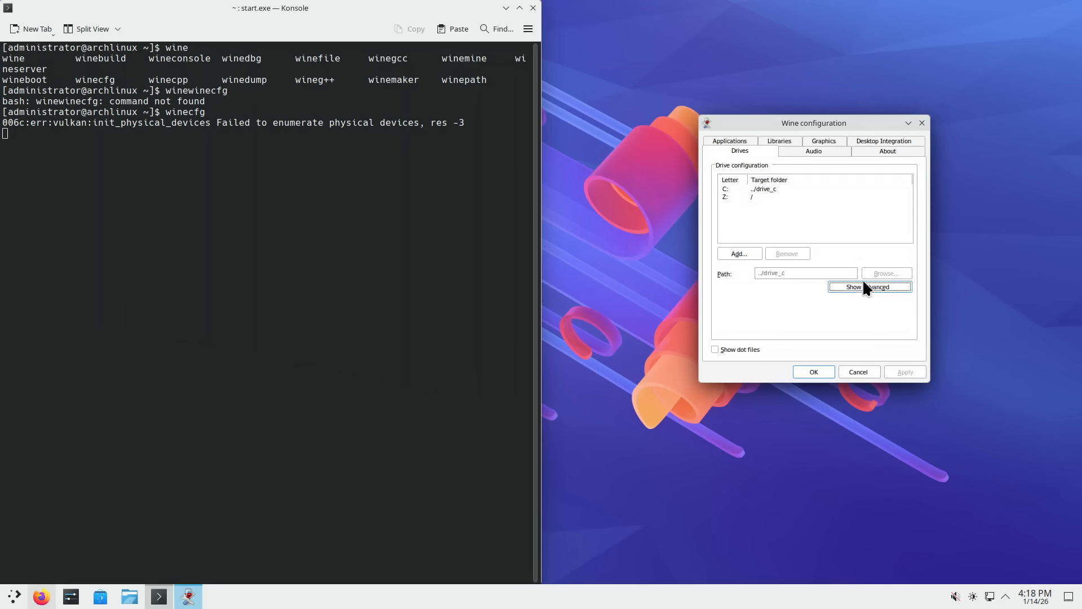
pyautogui.click(733, 197)
# - Browse the Audio, About and Desktop Integration tabs, scrolling through the Folders list
pyautogui.click(806, 150)
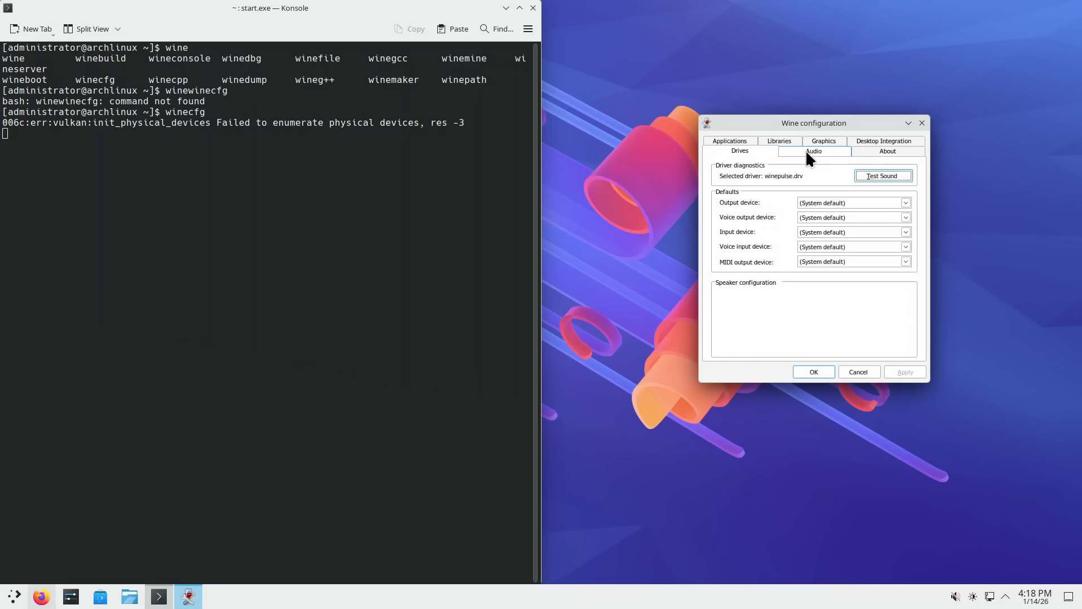
pyautogui.click(882, 152)
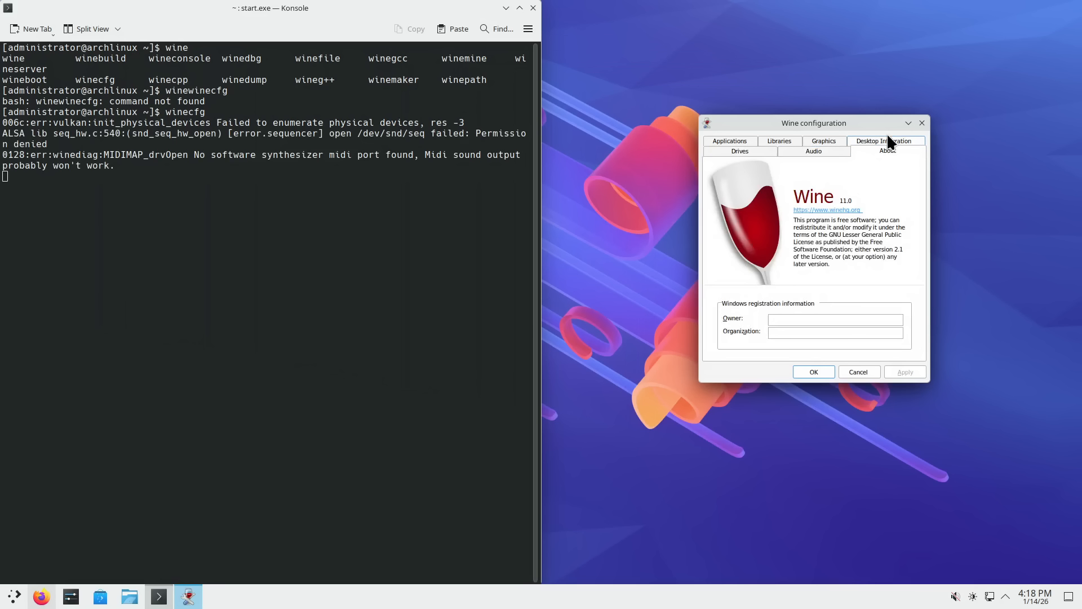
pyautogui.click(887, 137)
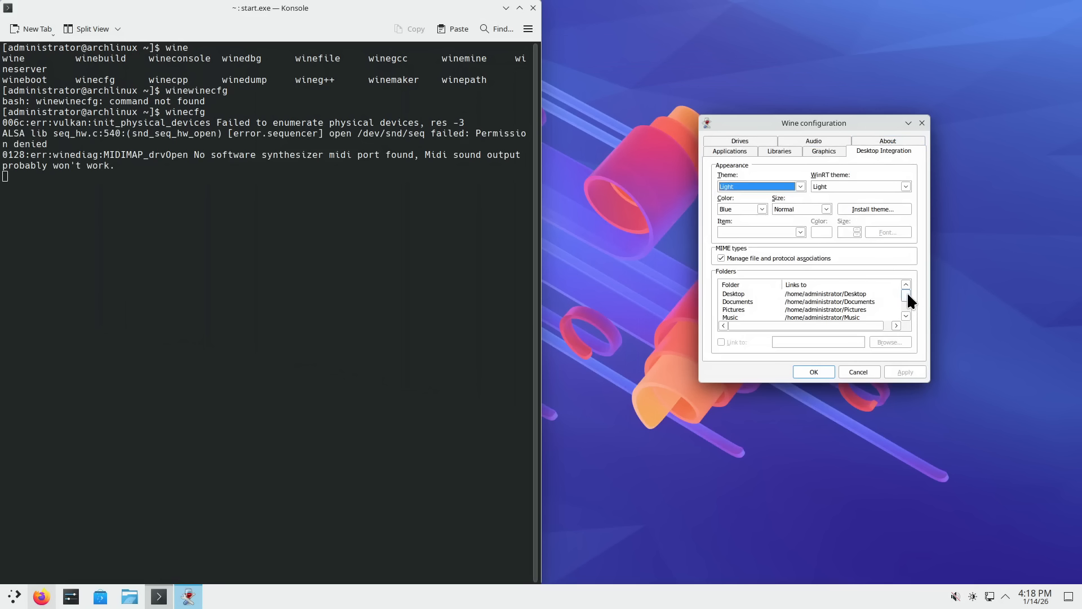
pyautogui.moveTo(907, 295); pyautogui.dragTo(907, 306)
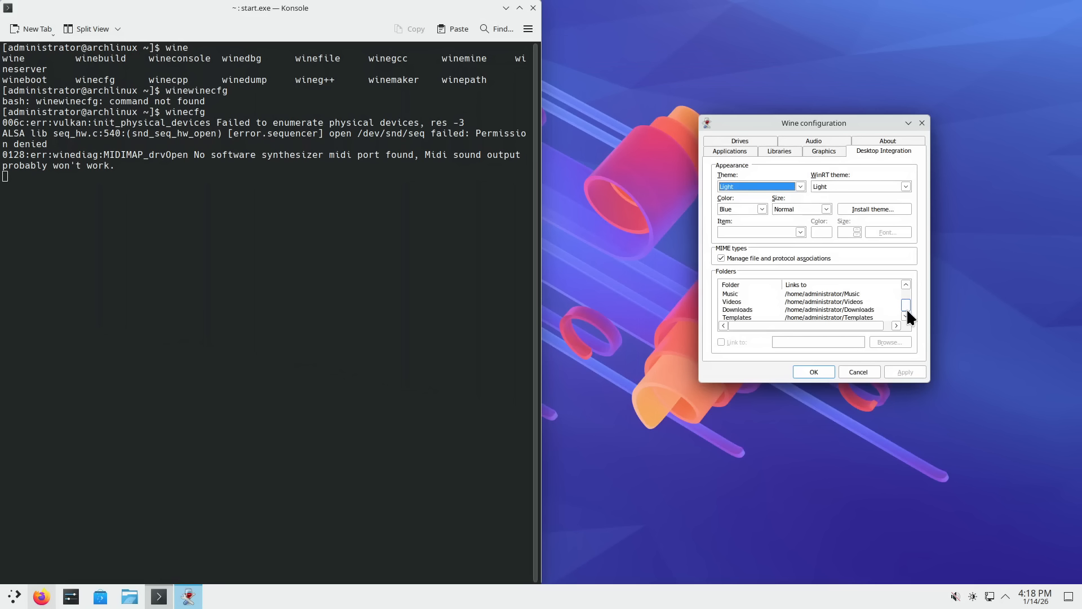
pyautogui.moveTo(908, 311); pyautogui.dragTo(907, 296)
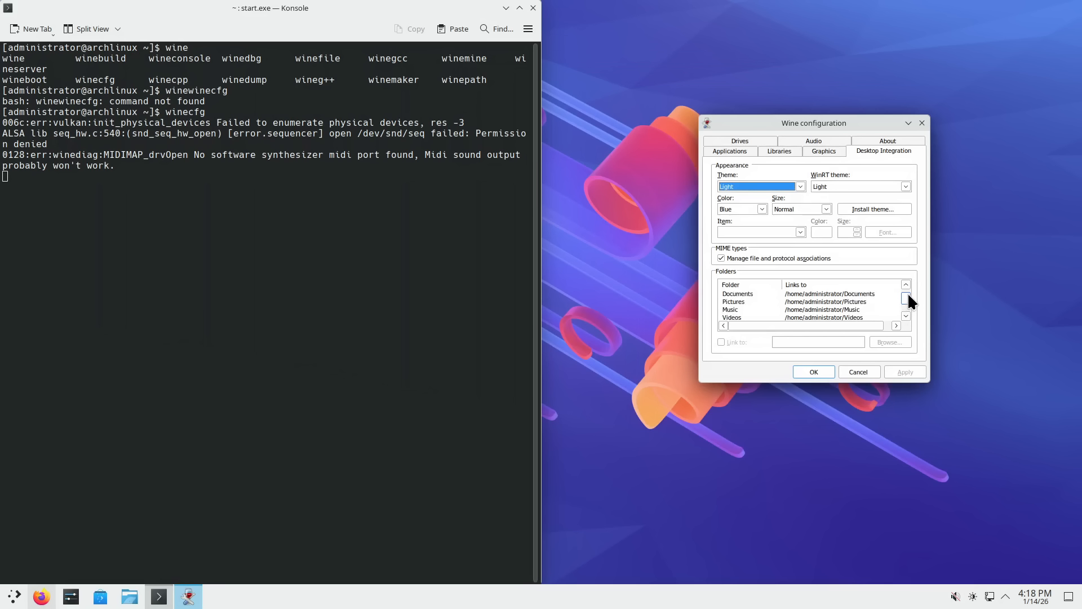
pyautogui.moveTo(908, 294); pyautogui.dragTo(908, 303)
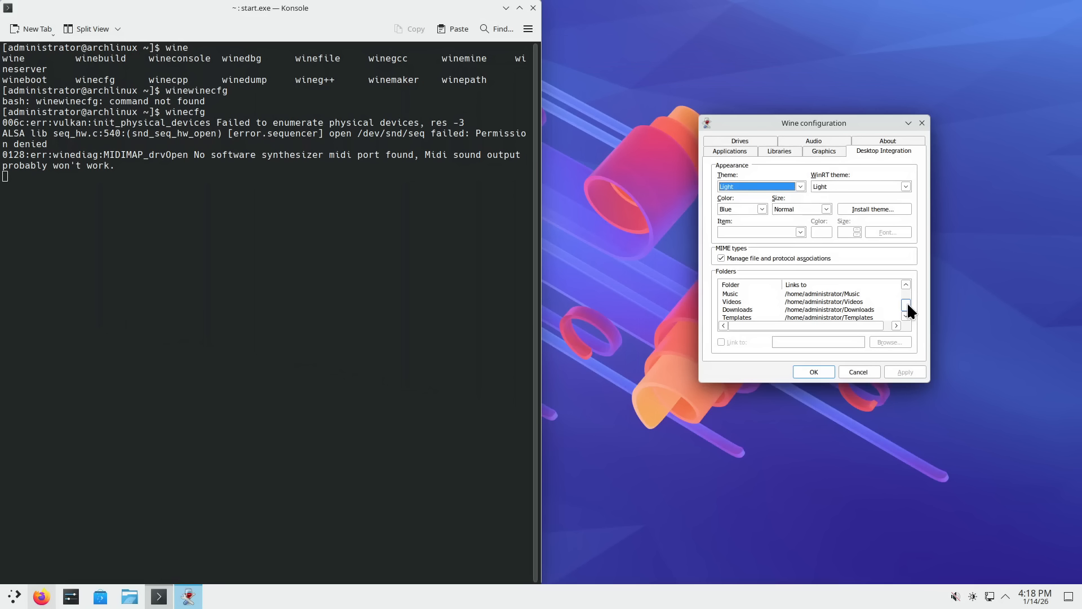
pyautogui.moveTo(908, 302); pyautogui.dragTo(907, 289)
# - Open and close the theme dropdowns without changing them, then view the Graphics settings
pyautogui.click(801, 185)
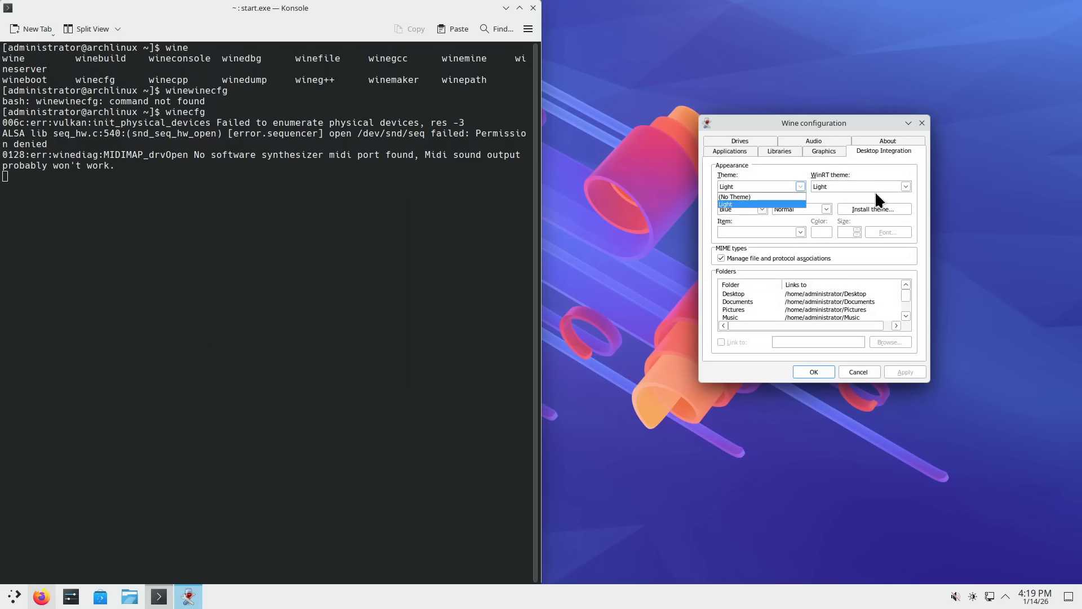
pyautogui.click(905, 186)
pyautogui.click(906, 186)
pyautogui.click(905, 186)
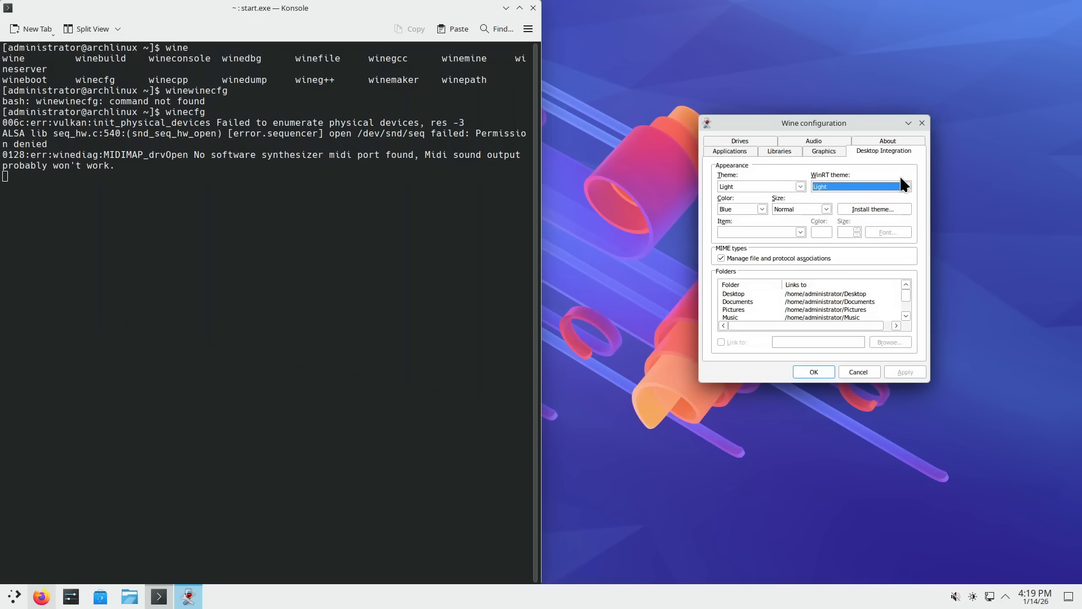
pyautogui.click(821, 150)
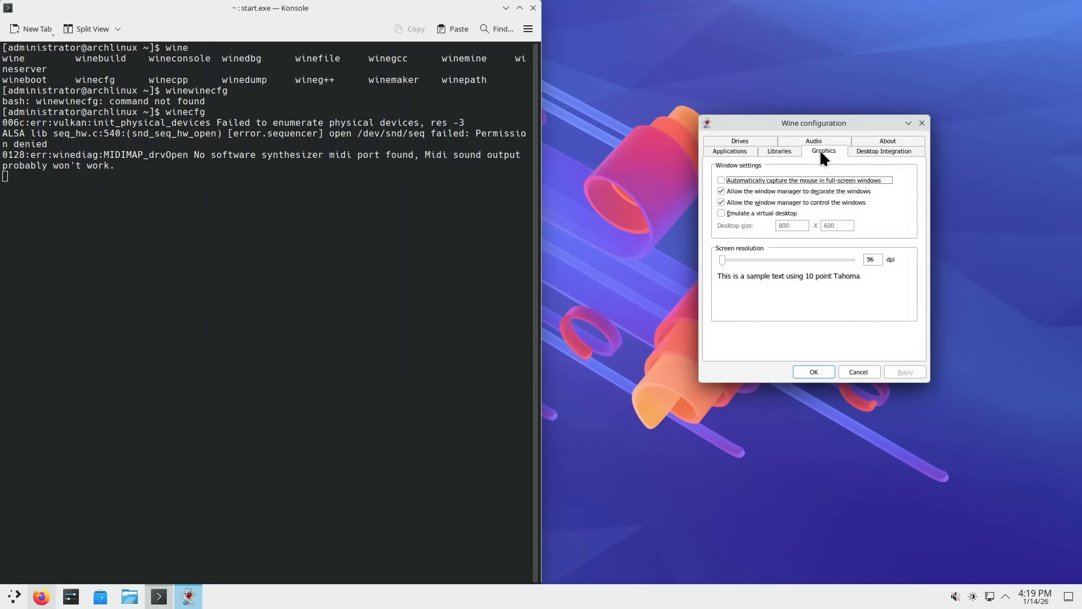
# - Look over the Libraries and Applications tabs, then close Wine configuration
pyautogui.click(787, 151)
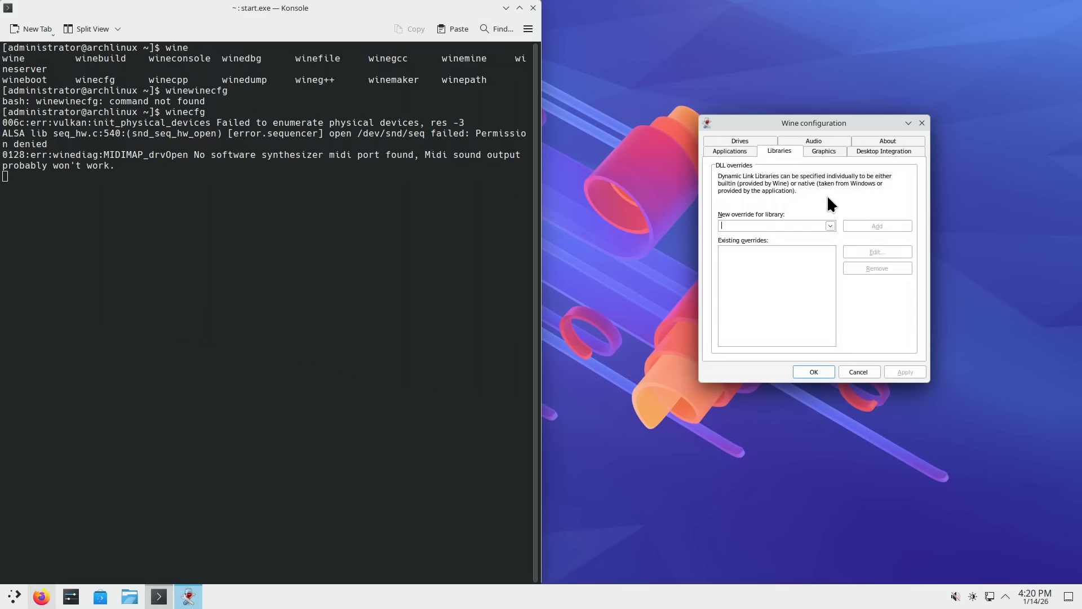
pyautogui.click(728, 152)
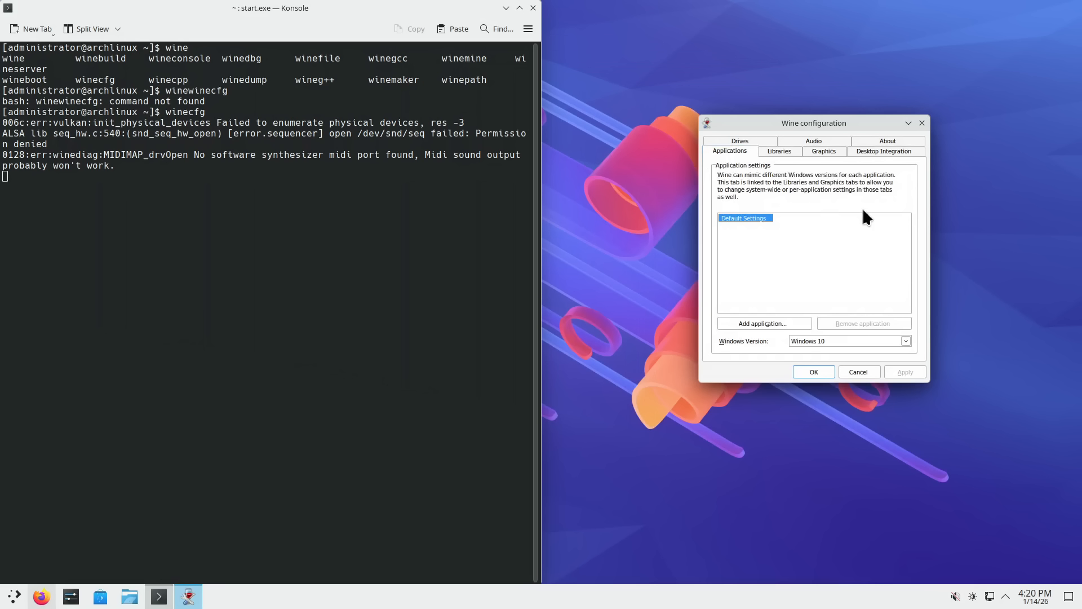
pyautogui.click(922, 122)
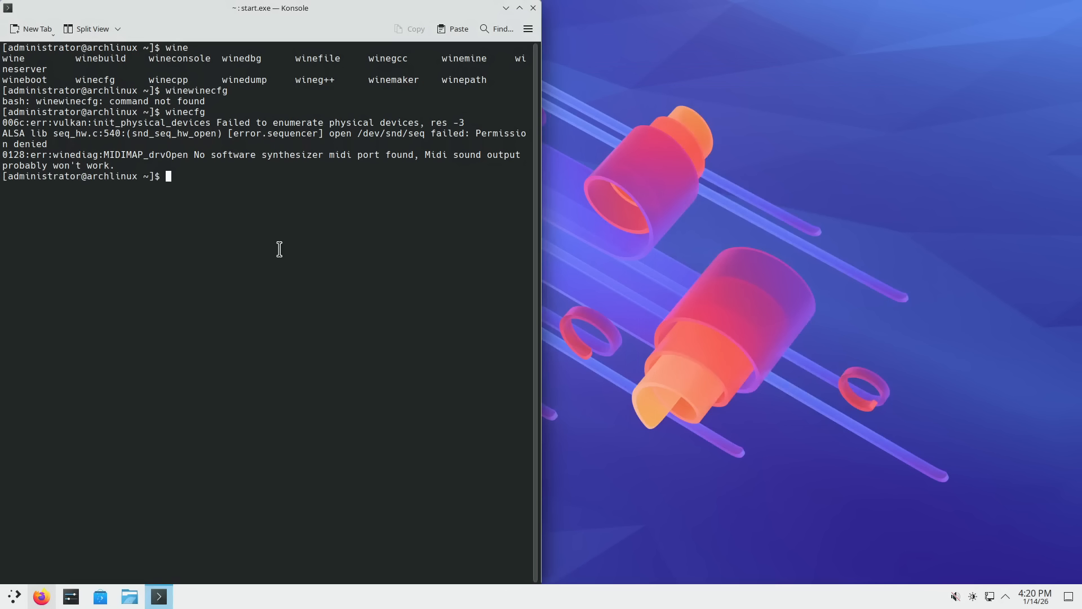
# - Launch wineconsole and place the cmd.exe window on the right side of the screen
pyautogui.write('wineco')
pyautogui.press('Tab')
pyautogui.press('Return')
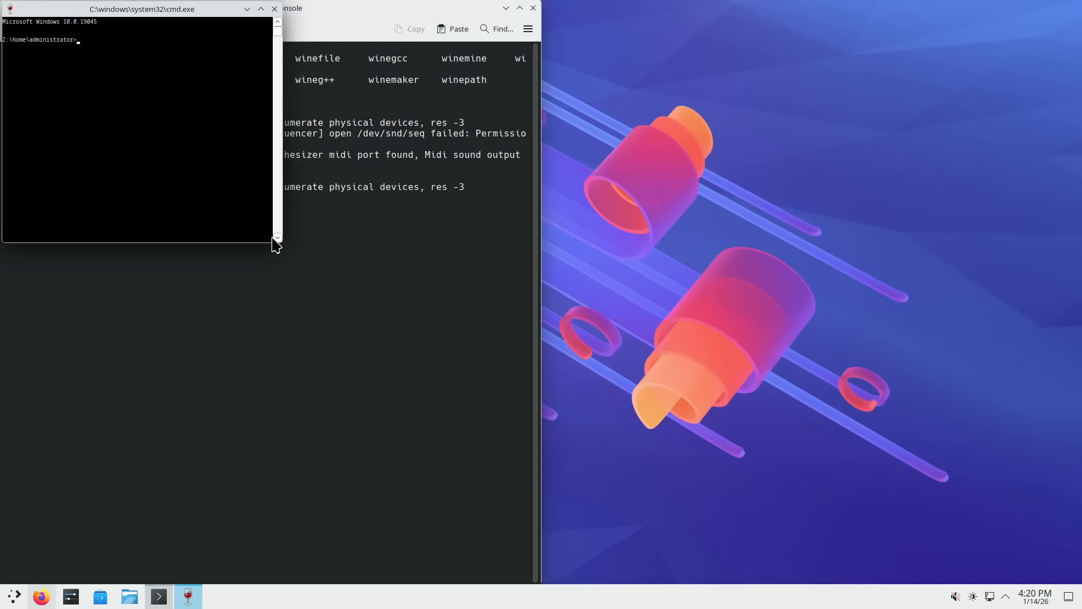
pyautogui.moveTo(207, 12); pyautogui.dragTo(818, 115)
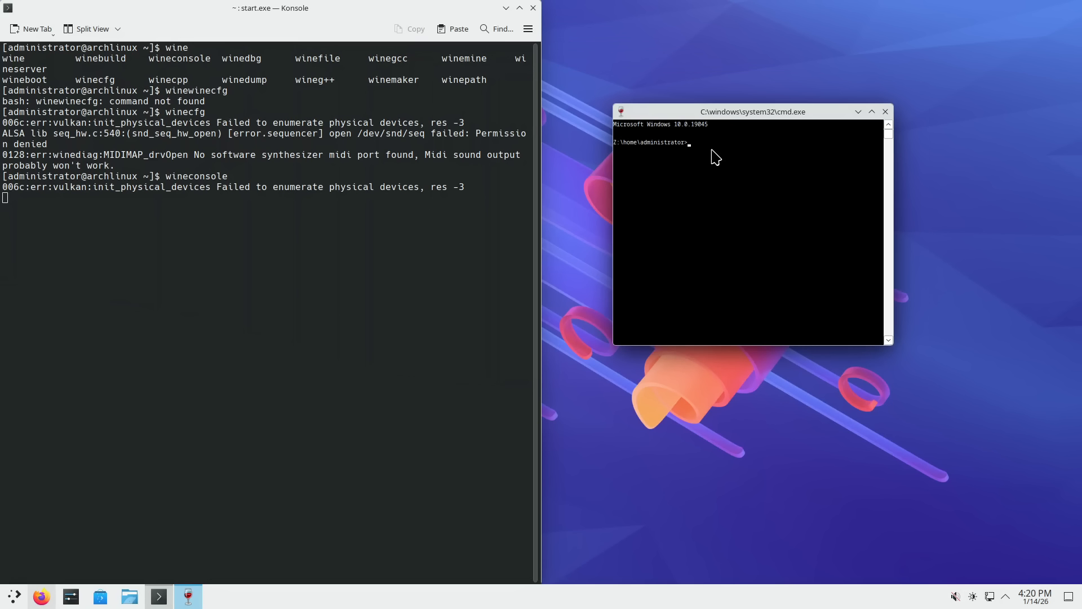
pyautogui.moveTo(727, 115); pyautogui.dragTo(698, 129)
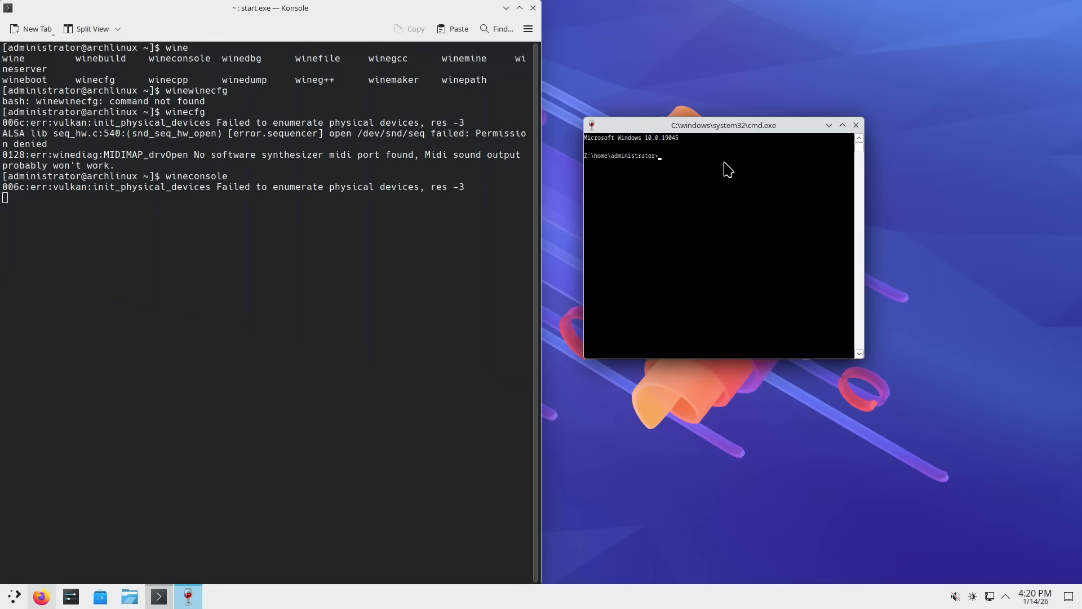
# - From cmd, launch explorer and iexplore, move Internet Explorer down-right, and bring Konsole forward
pyautogui.write('explorer')
pyautogui.press('Return')
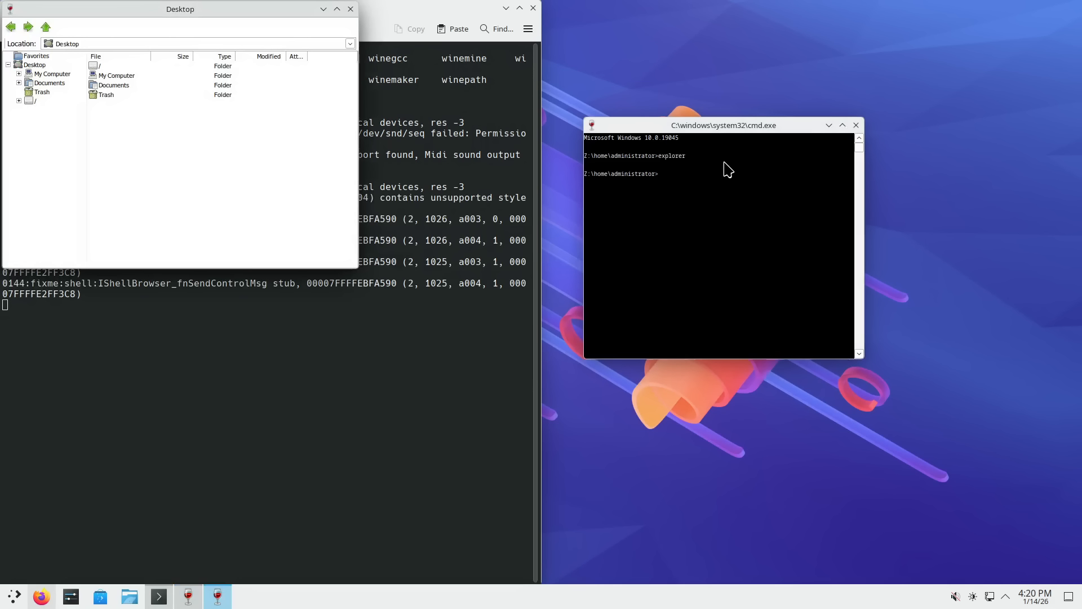
pyautogui.click(695, 175)
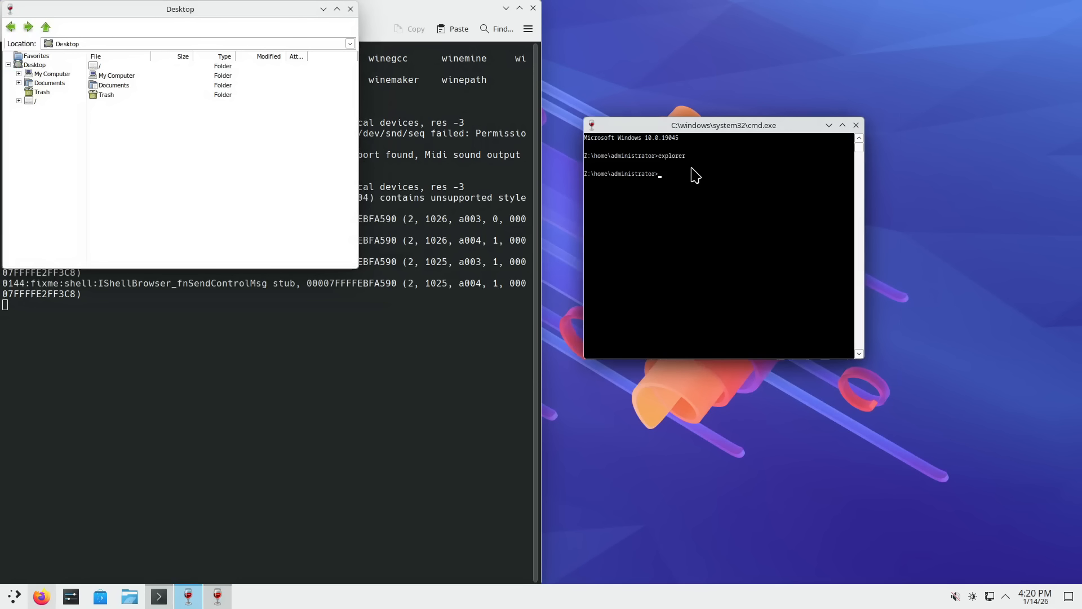
pyautogui.write('iexplore')
pyautogui.press('Return')
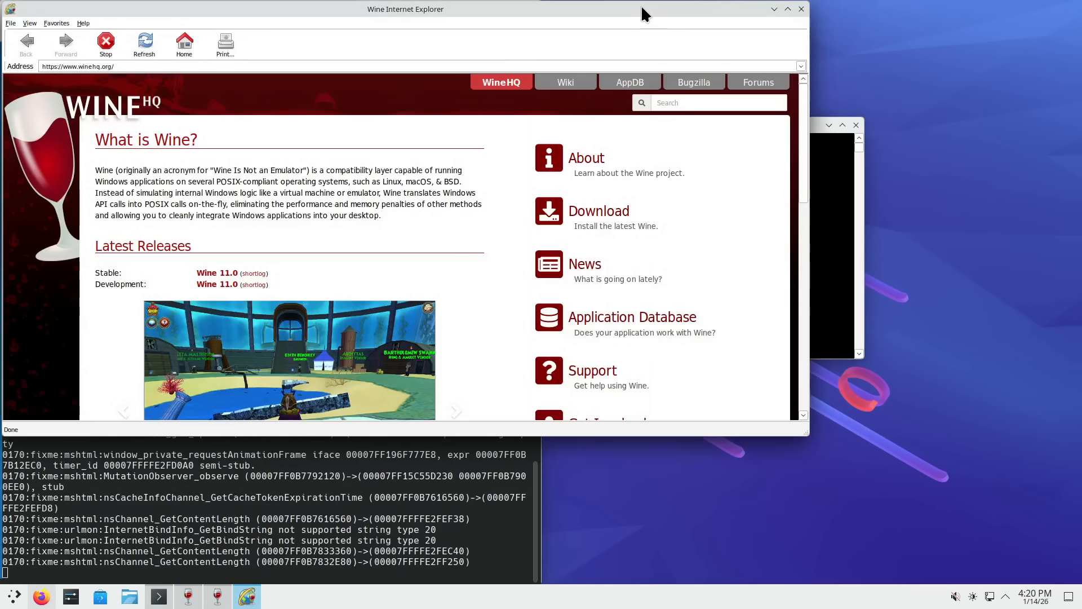
pyautogui.moveTo(643, 17); pyautogui.dragTo(810, 141)
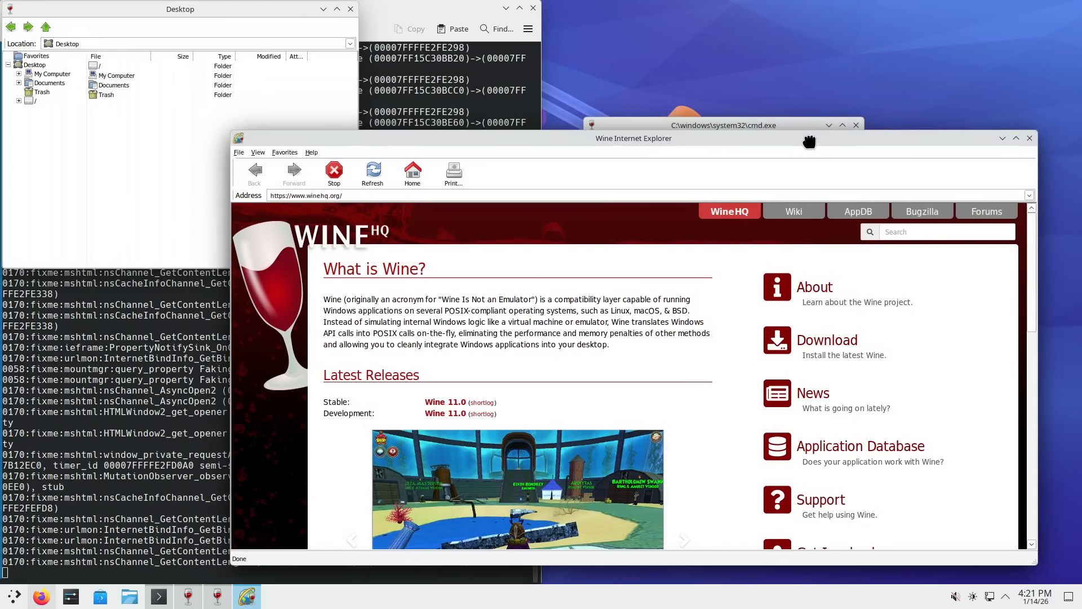
pyautogui.click(380, 11)
# - In a new, larger-font Konsole tab, run 'pacman -Q | grep wine' to list Wine packages
pyautogui.hotkey('ctrl', 'shift', 't')
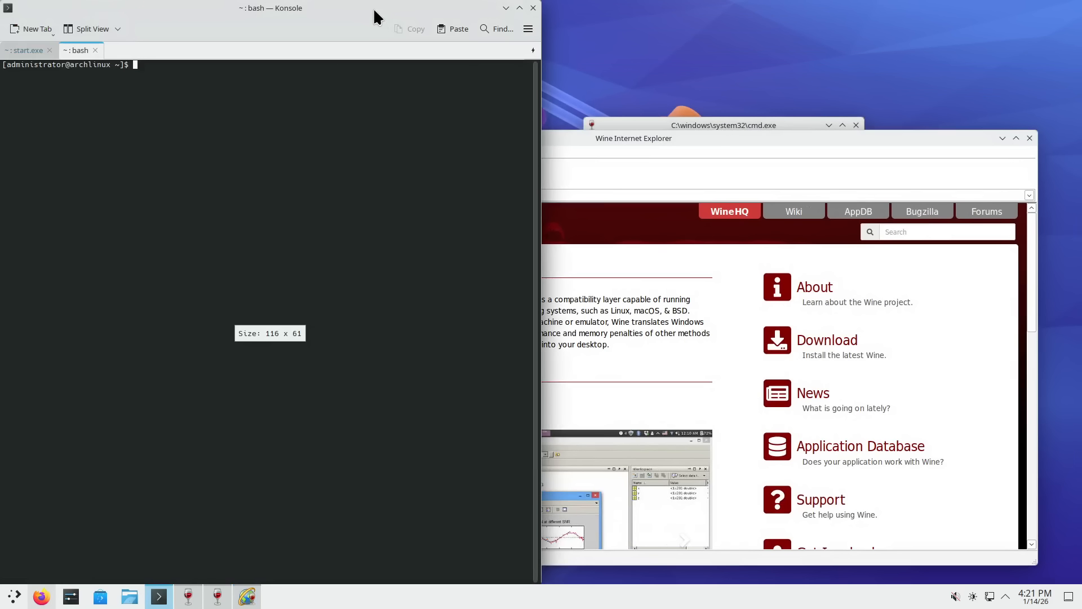
pyautogui.hotkey('ctrl', '+')
pyautogui.hotkey('ctrl', '+')
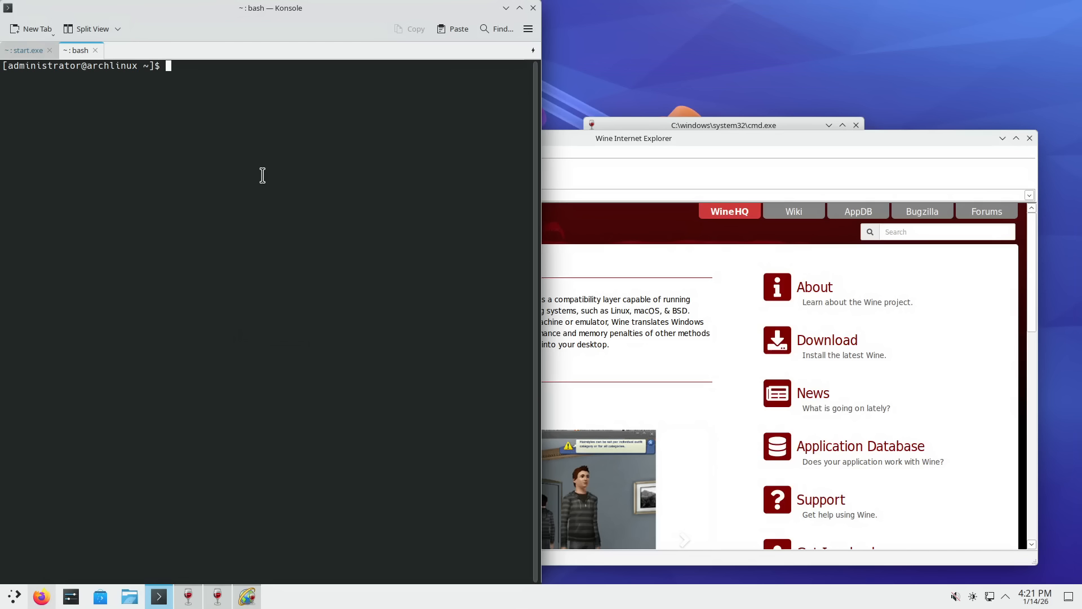
pyautogui.write('pacman -Q | grep wine')
pyautogui.press('Return')
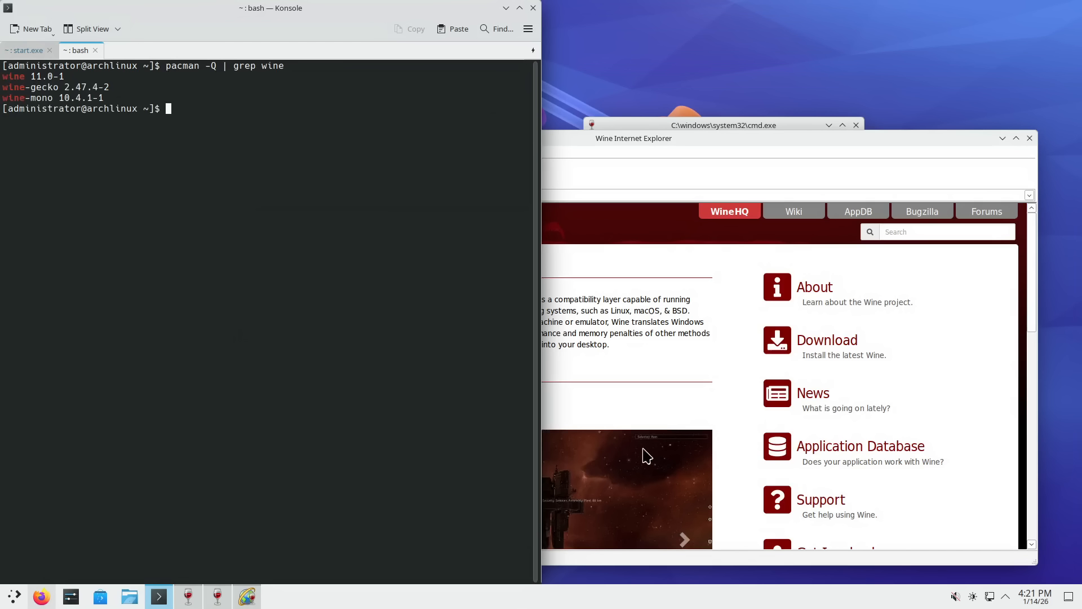
pyautogui.moveTo(10, 78); pyautogui.dragTo(60, 87)
pyautogui.click(14, 86)
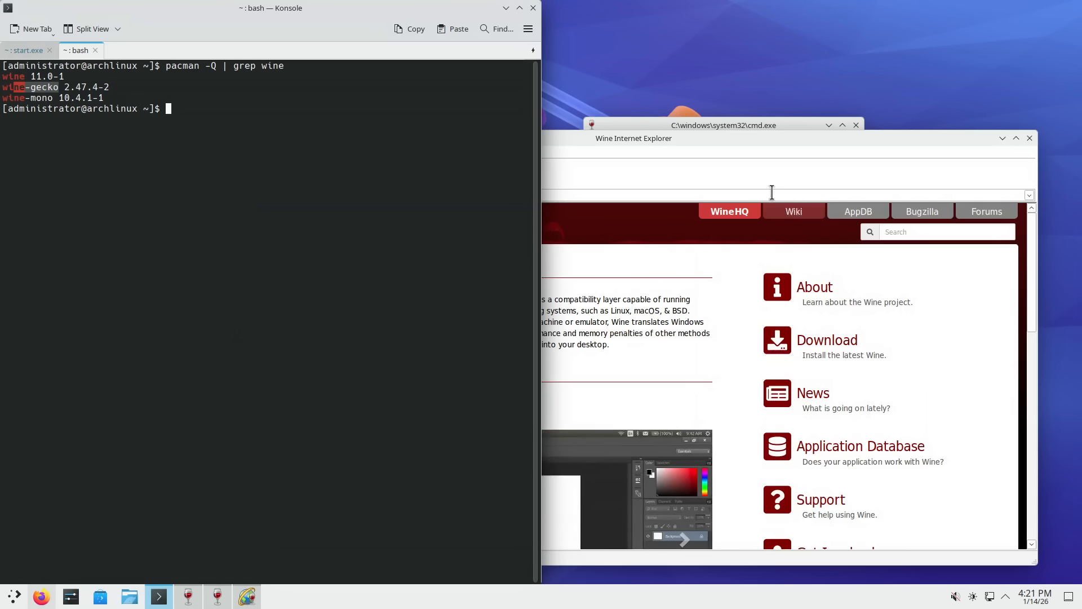
# - Bring Internet Explorer forward and focus the DuckDuckGo HTML search box
pyautogui.click(759, 135)
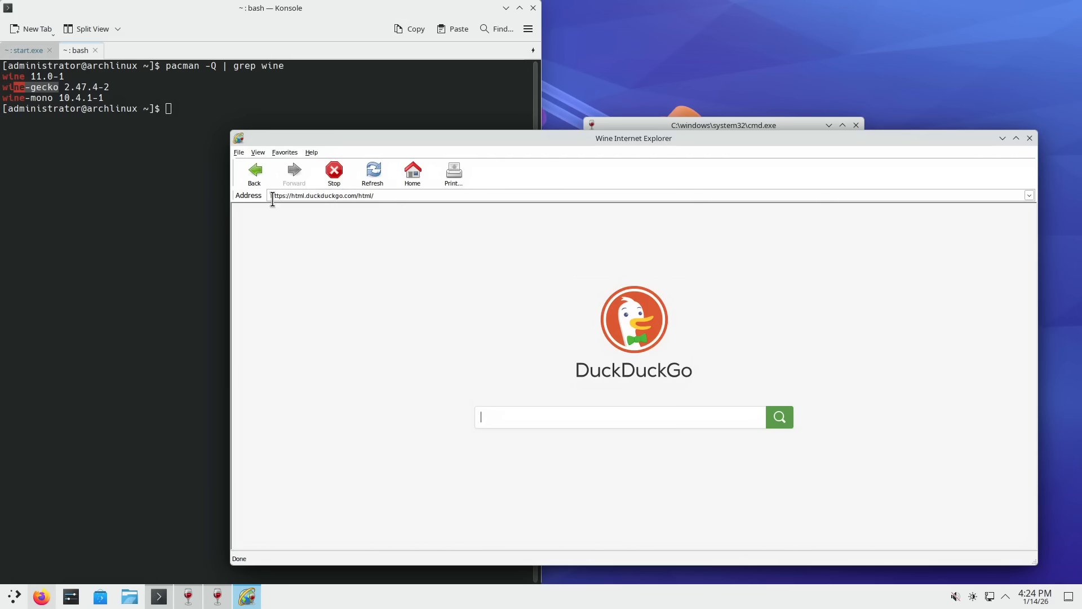
pyautogui.click(514, 415)
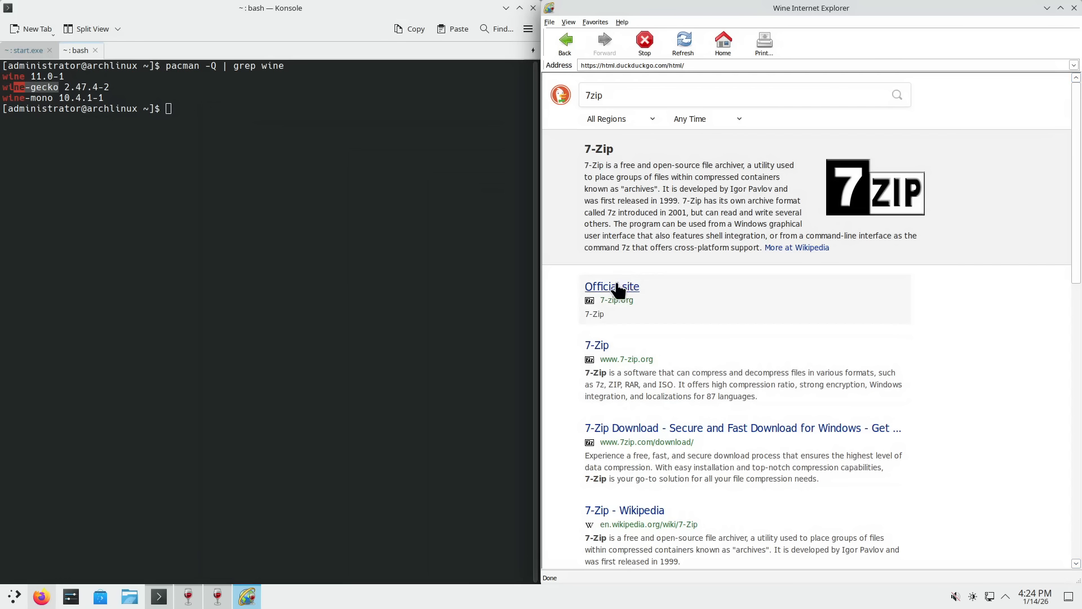
# - Open the 7-Zip Official site result from the DuckDuckGo '7zip' results in a new window
pyautogui.rightClick(618, 290)
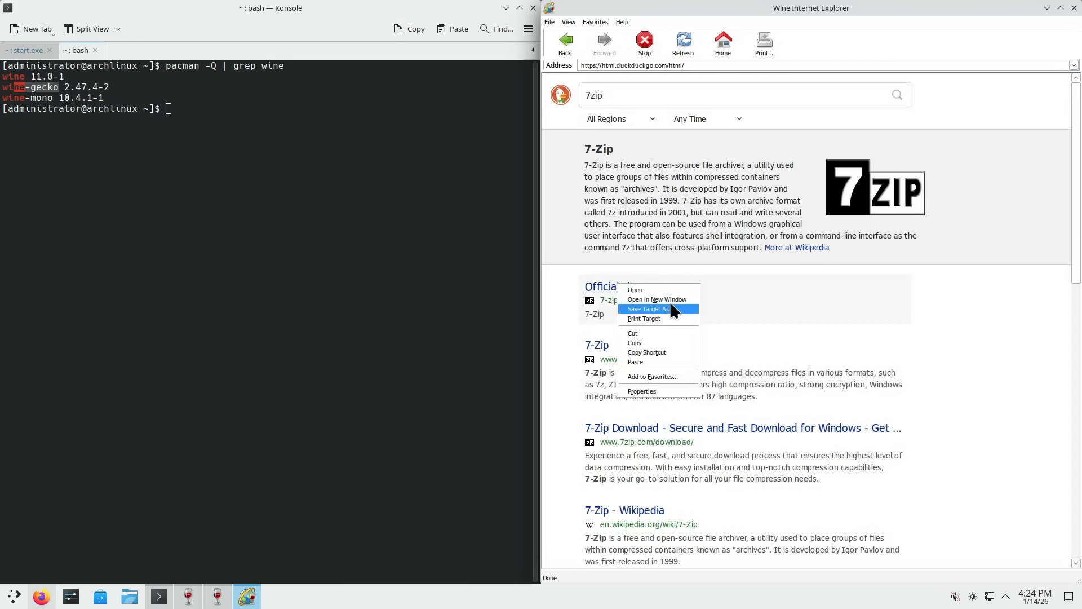
pyautogui.click(658, 289)
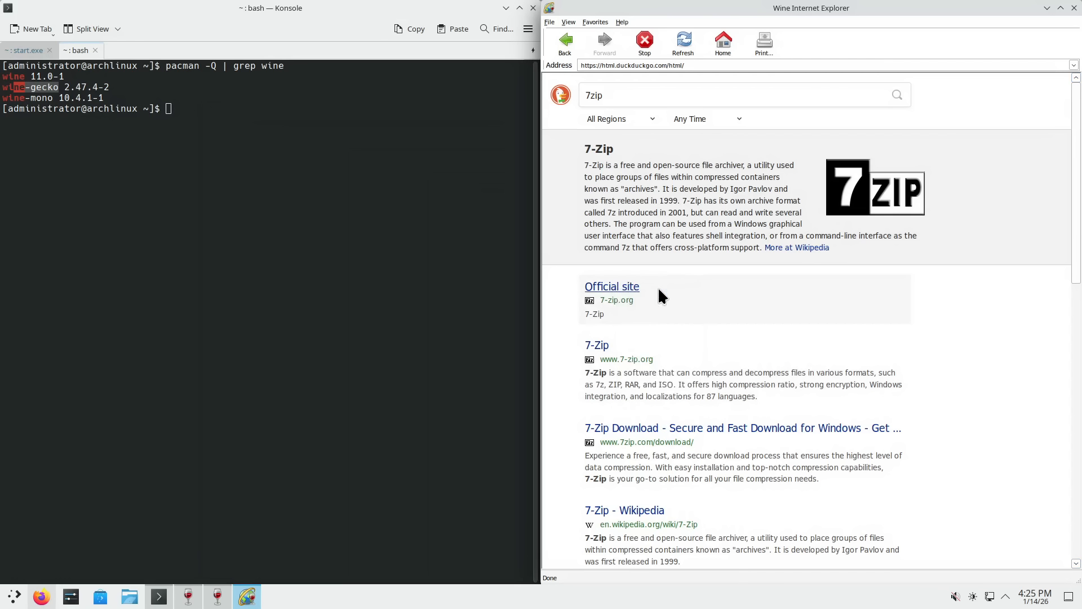
pyautogui.rightClick(624, 290)
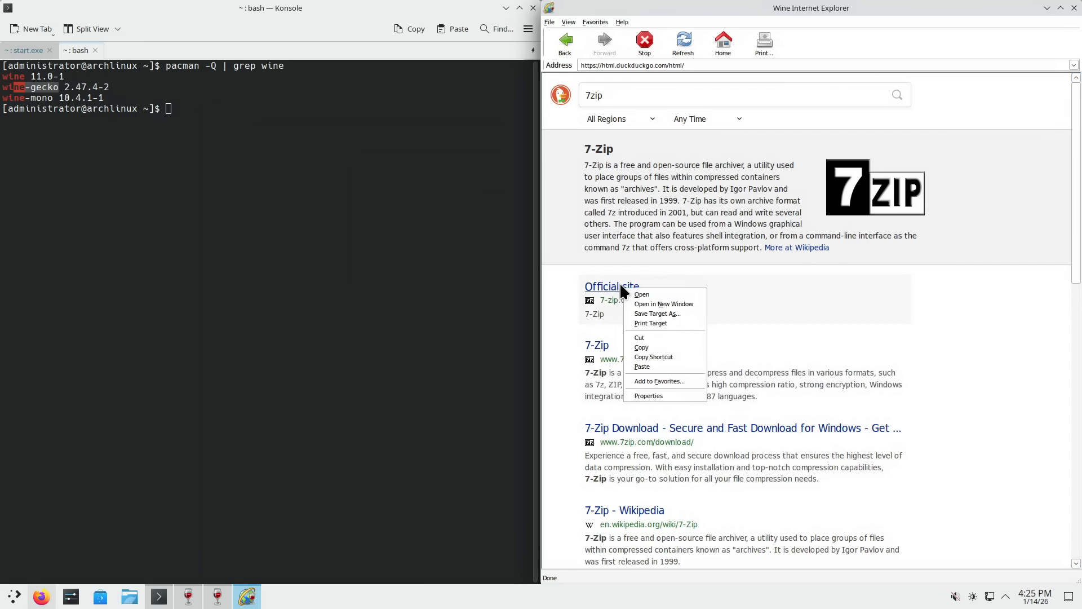
pyautogui.click(649, 304)
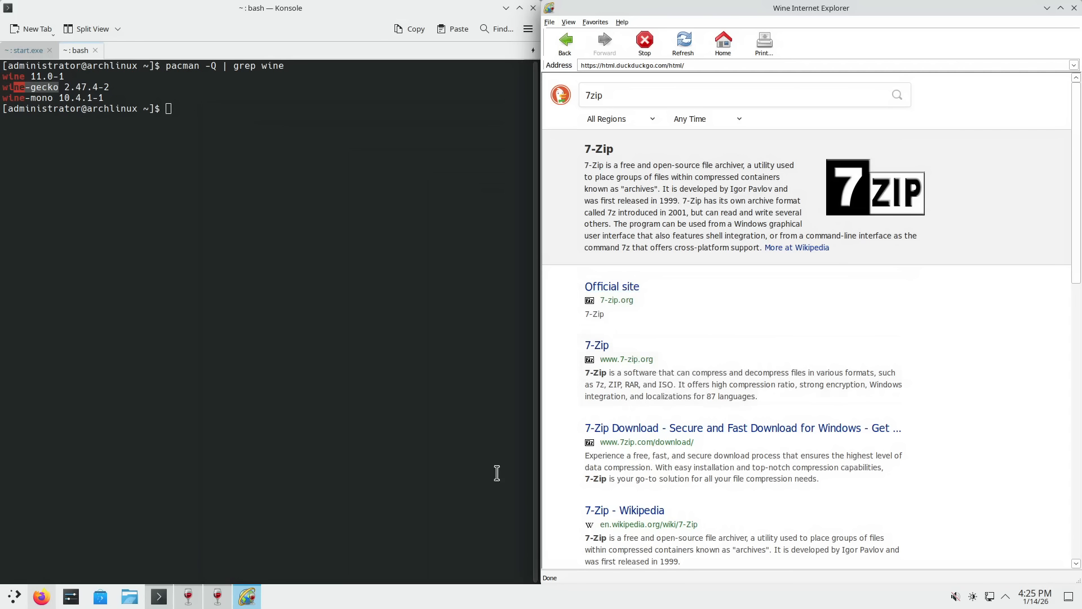
pyautogui.moveTo(246, 602)
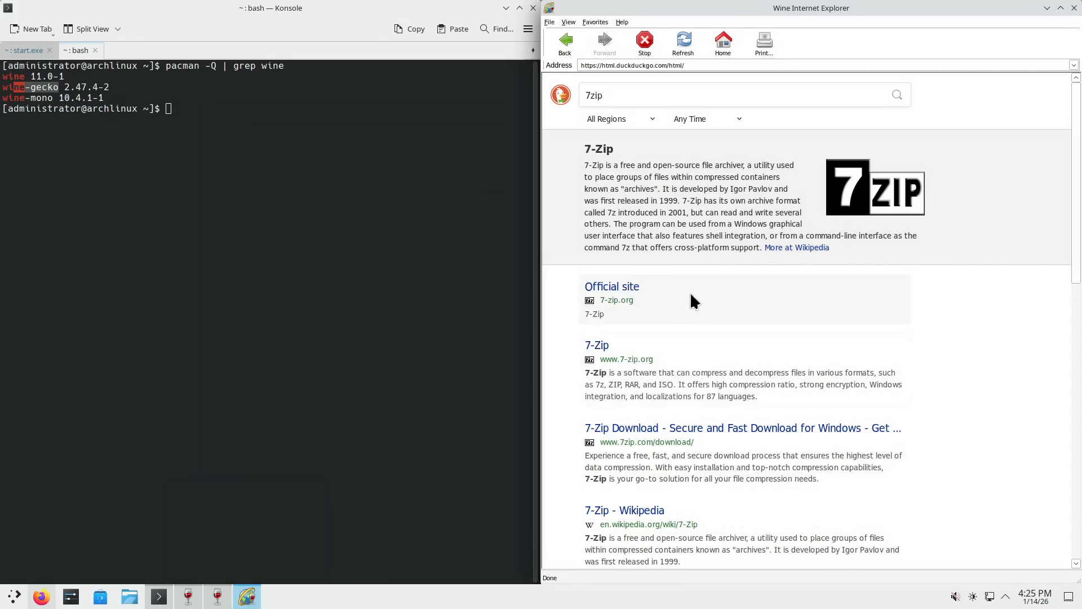
# - Open the 7-zip.org Official site link to show the 7-Zip 25.01 home page
pyautogui.click(597, 345)
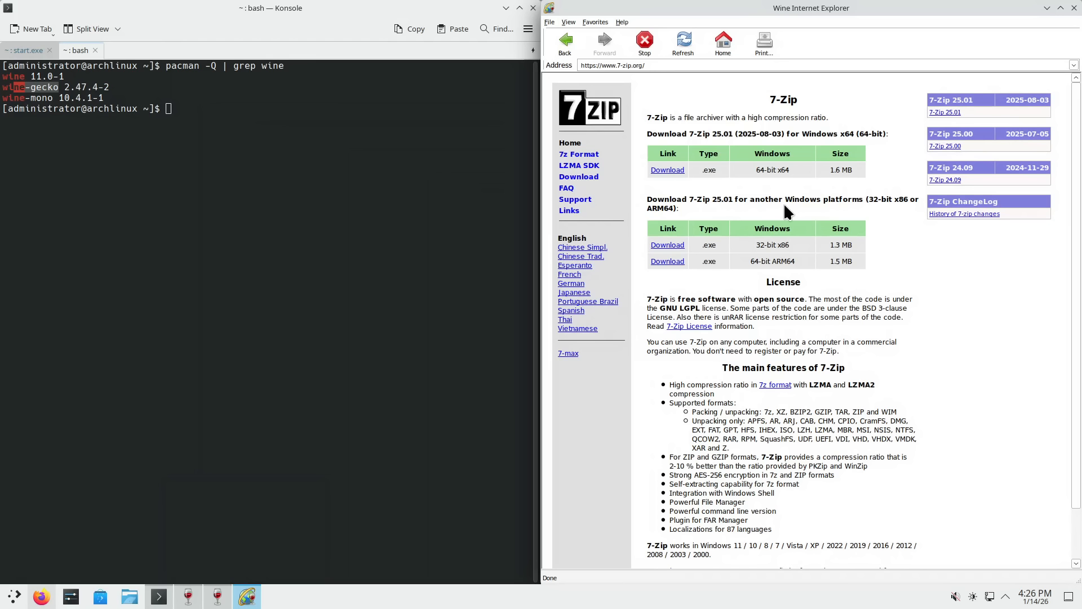
# - Download the 64-bit x64 7-Zip installer and launch iexplore from the cmd console
pyautogui.click(665, 172)
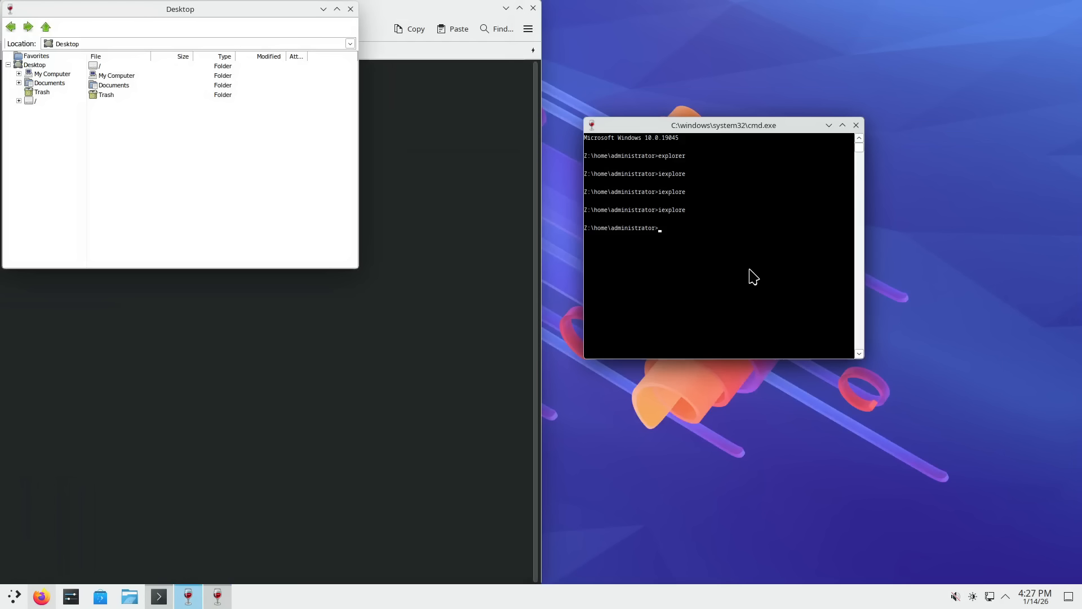
pyautogui.write('iexplore')
pyautogui.press('Return')
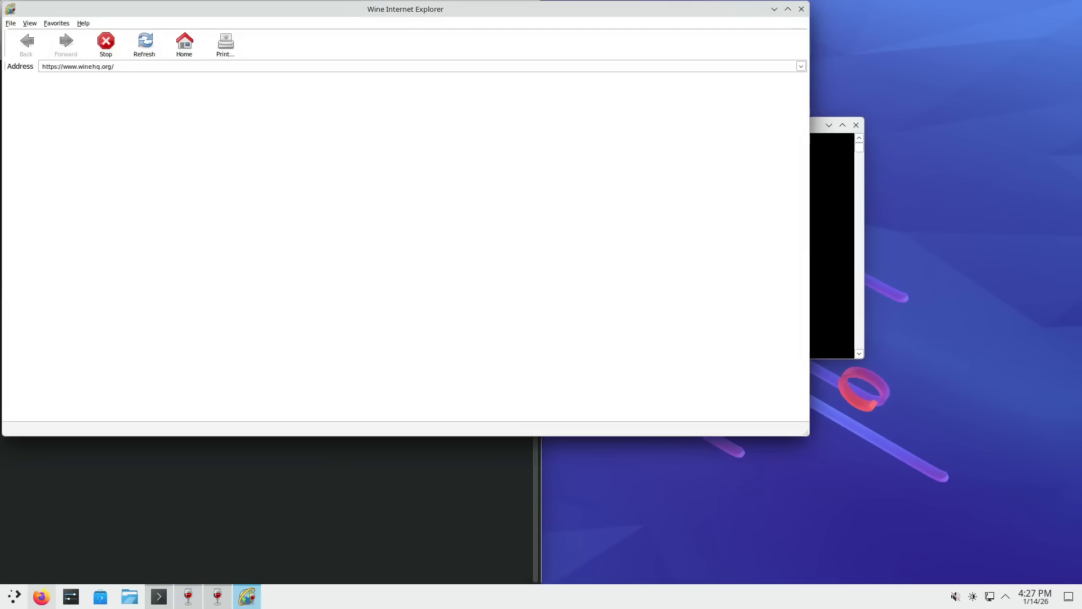
# - Locate iexplore with whereis, then where, and rerun iexplore for another browser window
pyautogui.click(840, 207)
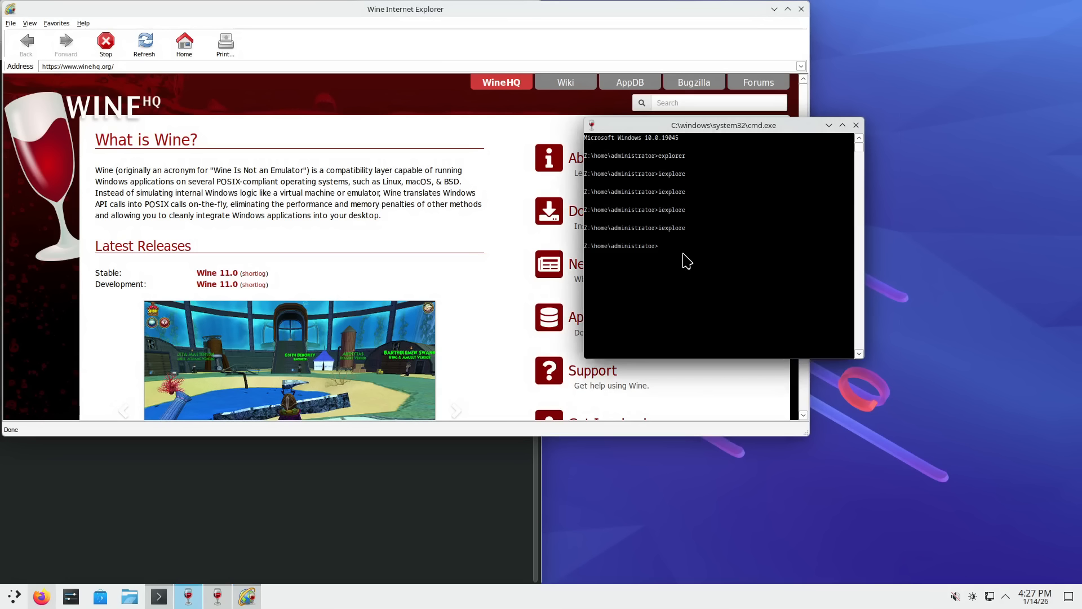
pyautogui.write('where')
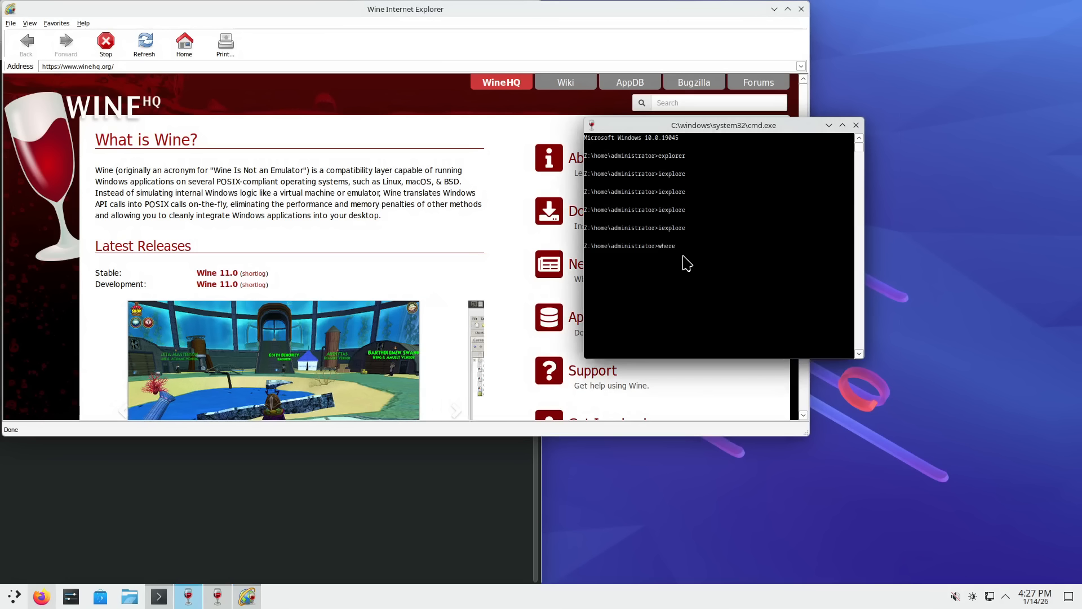
pyautogui.write('is iexplore')
pyautogui.press('Return')
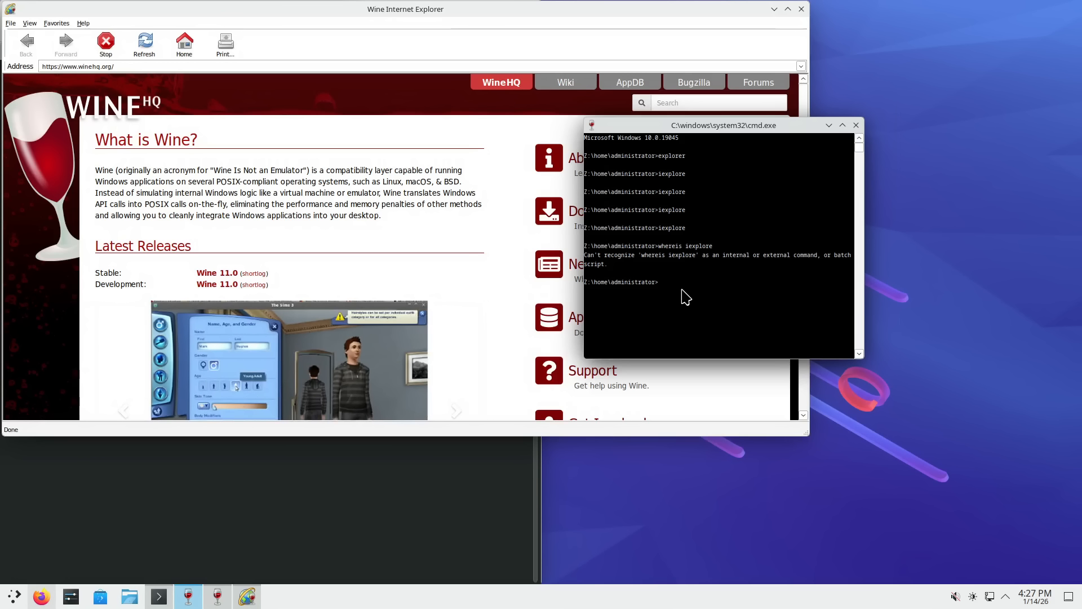
pyautogui.write('where iexp')
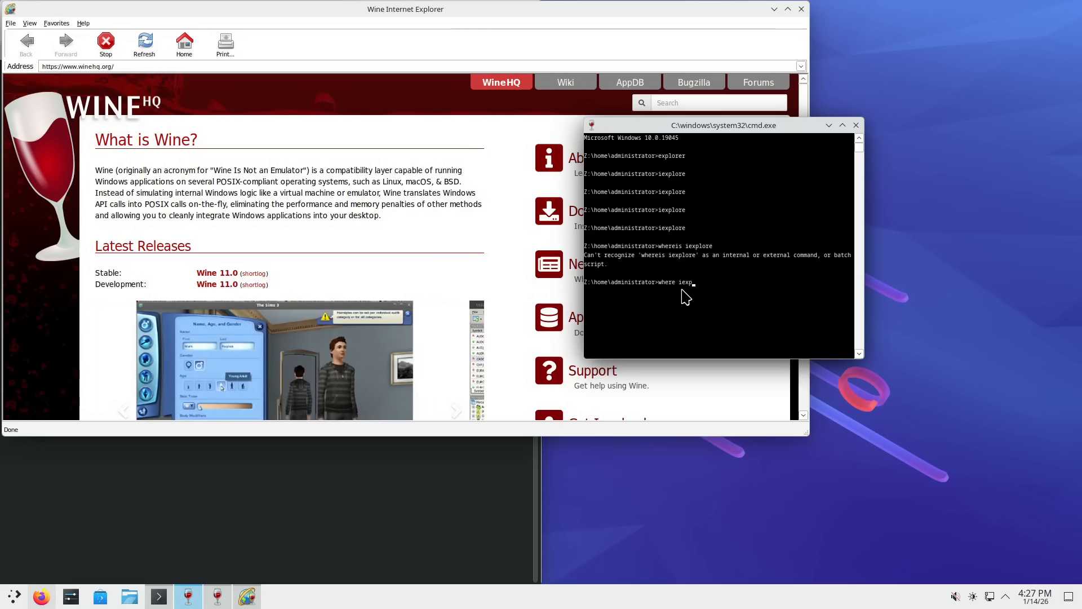
pyautogui.write('lore')
pyautogui.press('Return')
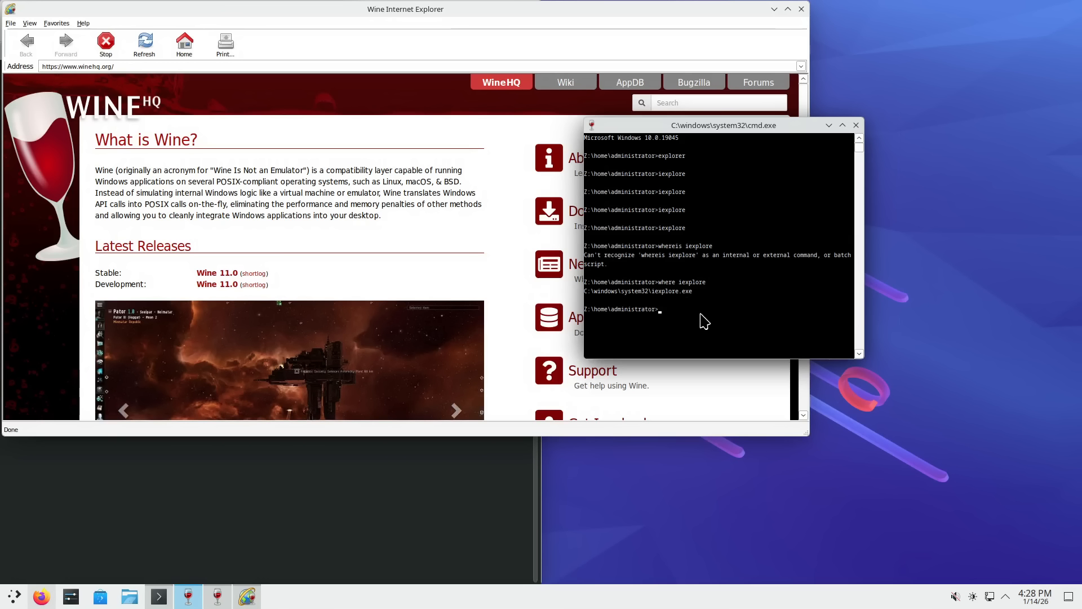
pyautogui.press('Up')
pyautogui.press('Up')
pyautogui.press('Up')
pyautogui.press('Return')
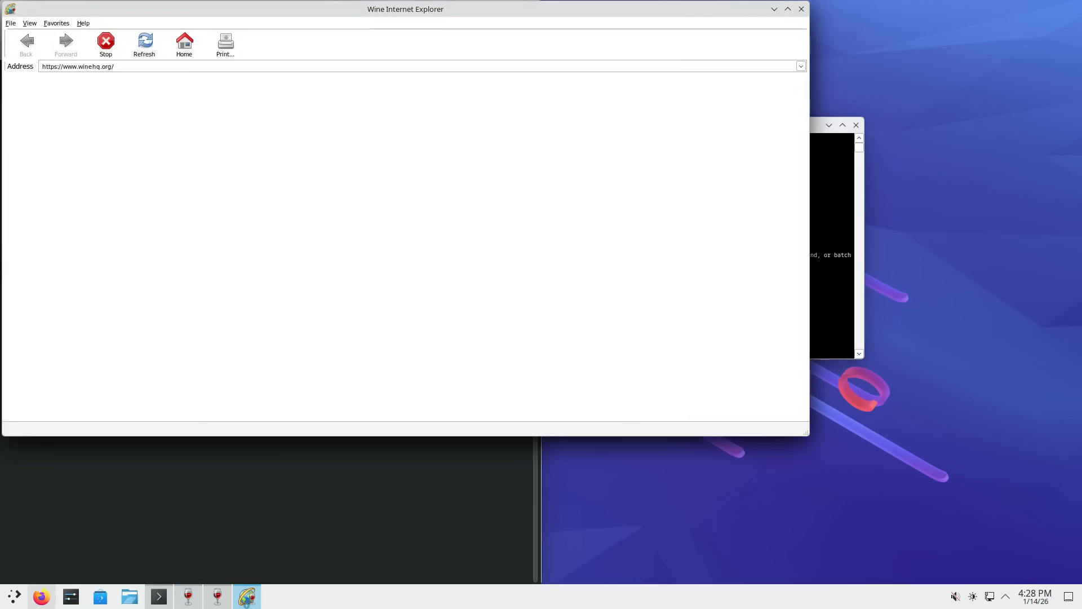
# - Move the new WineHQ window aside, open Wine 11.0 in a new window, then close it
pyautogui.moveTo(693, 7); pyautogui.dragTo(860, 137)
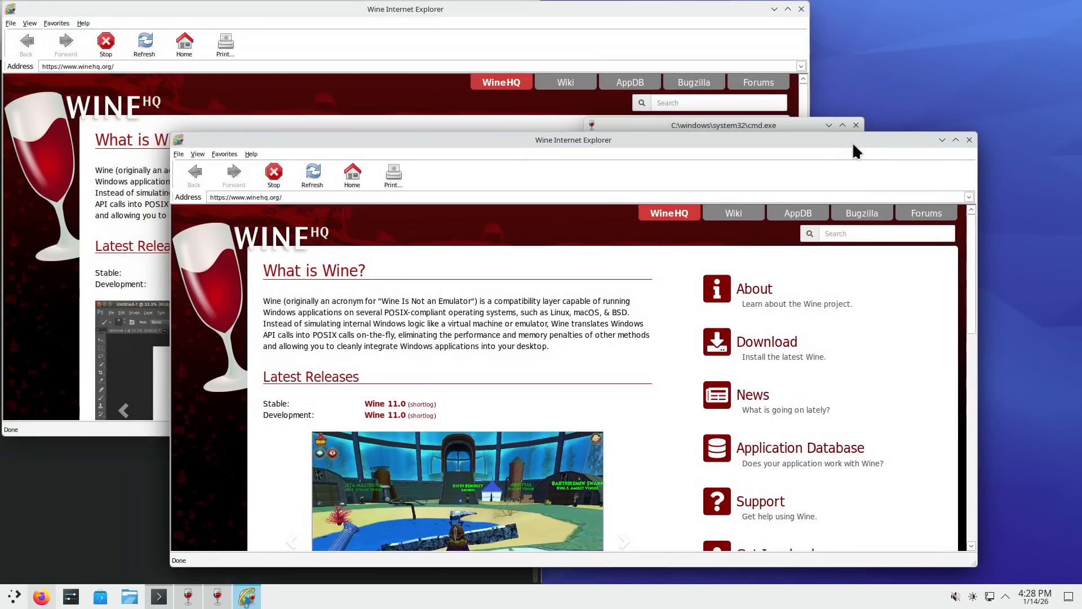
pyautogui.click(179, 154)
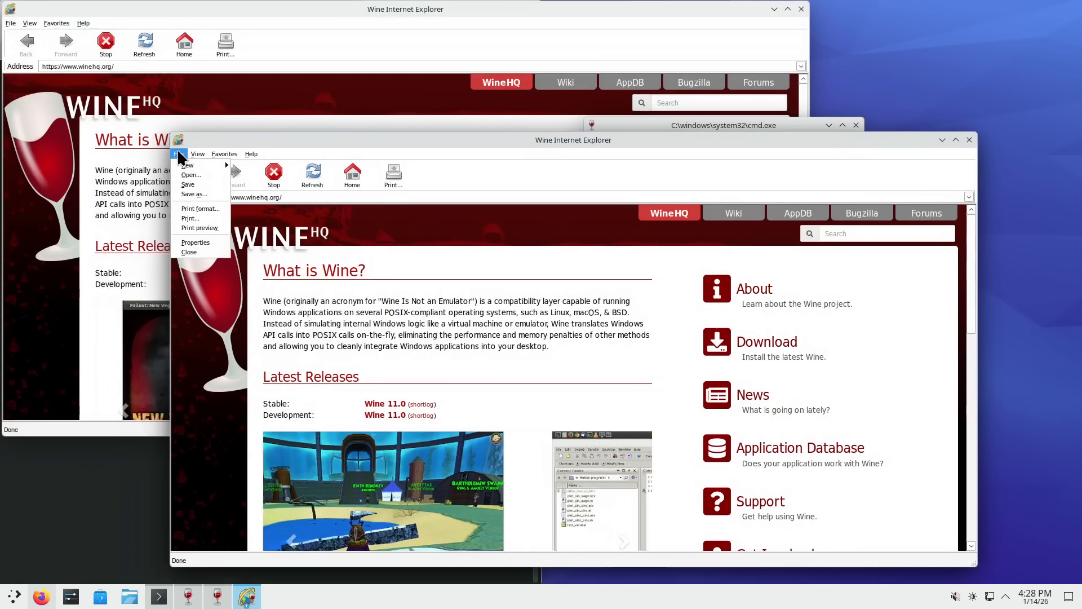
pyautogui.moveTo(182, 167)
pyautogui.click(251, 167)
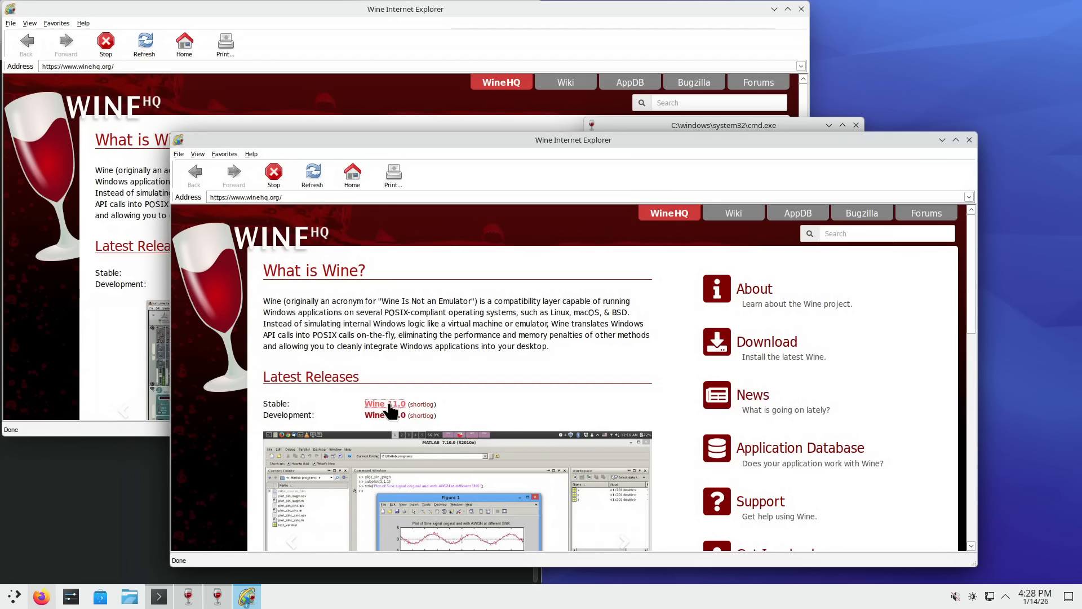
pyautogui.rightClick(390, 404)
pyautogui.click(423, 426)
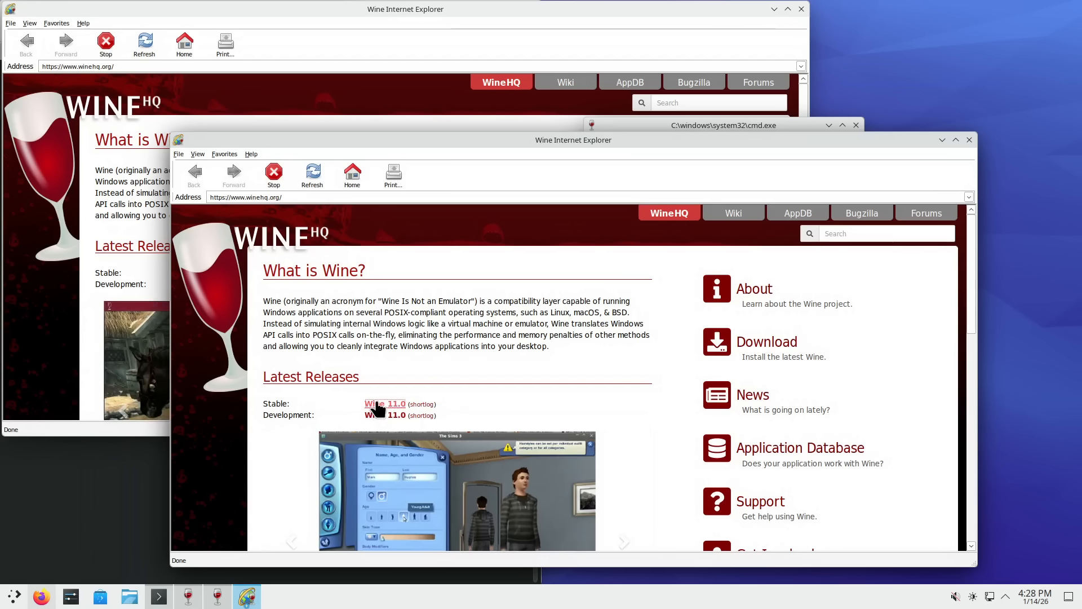
pyautogui.click(969, 140)
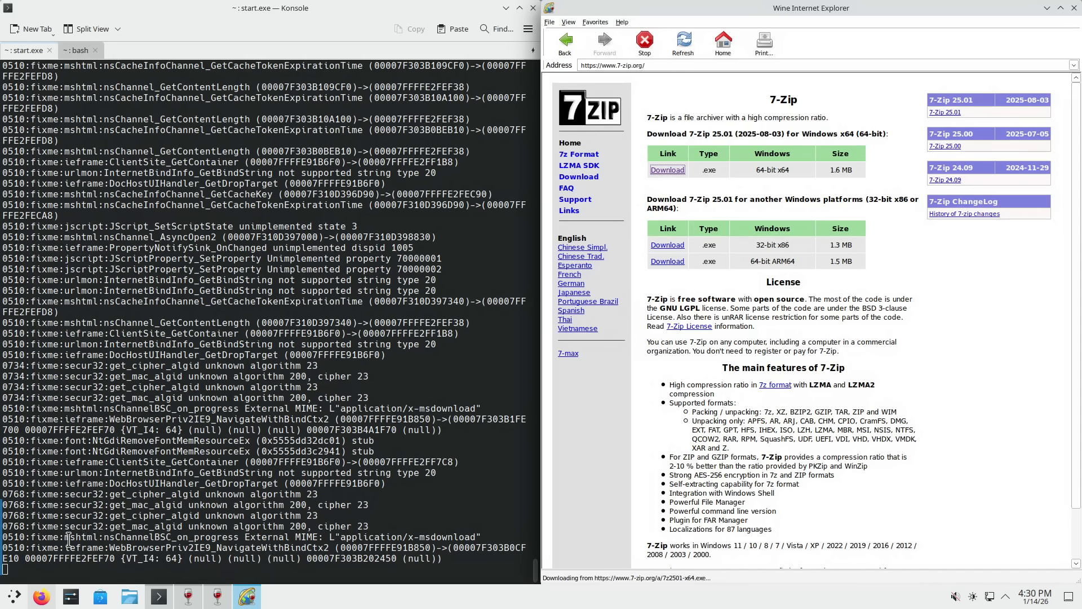
pyautogui.moveTo(63, 544); pyautogui.dragTo(477, 537)
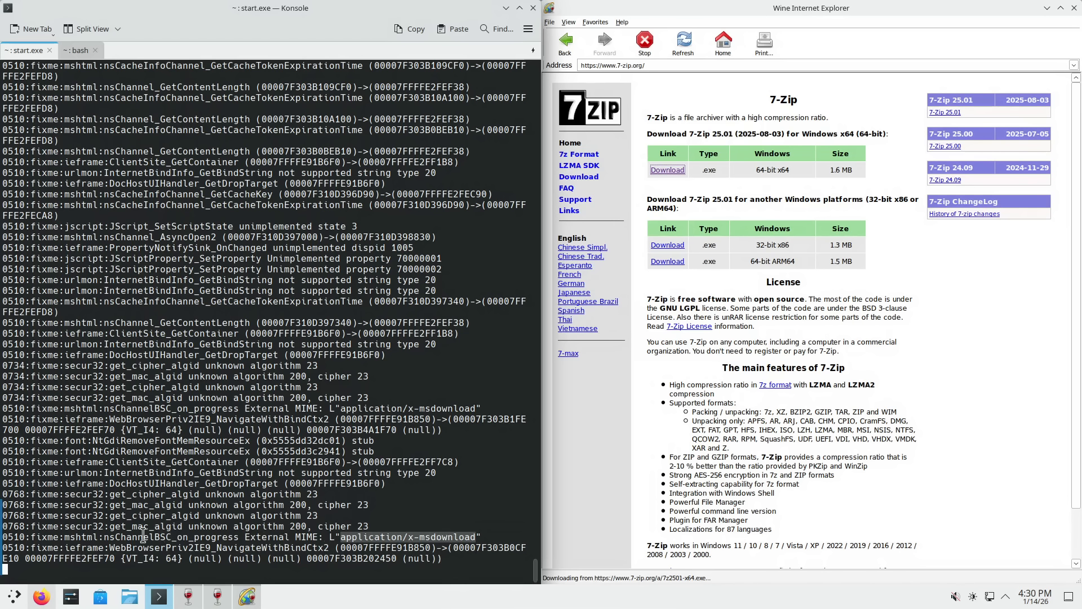
pyautogui.moveTo(64, 535); pyautogui.dragTo(100, 536)
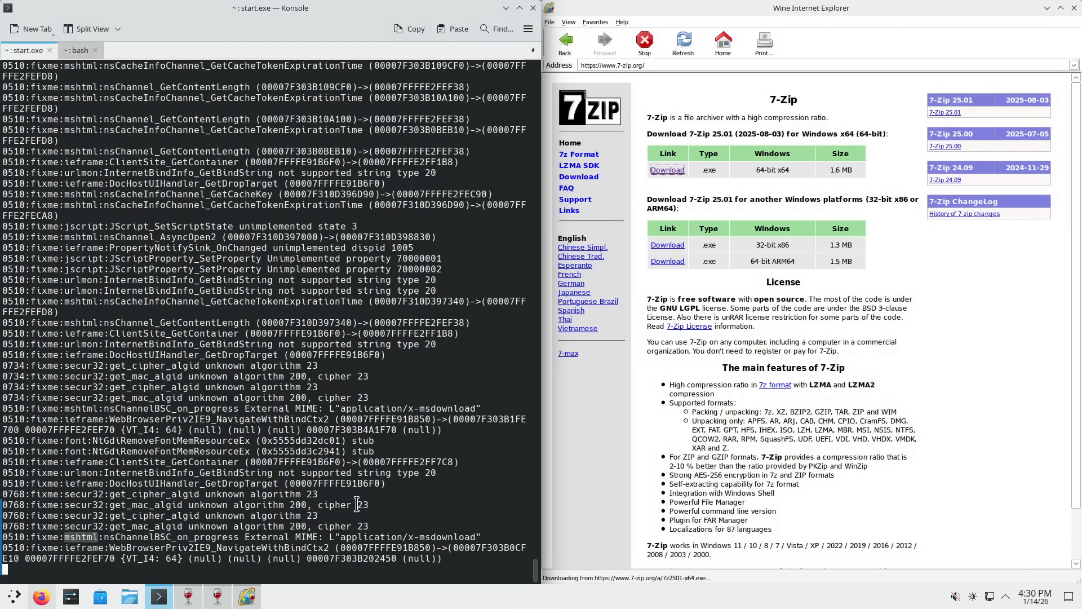
pyautogui.doubleClick(88, 547)
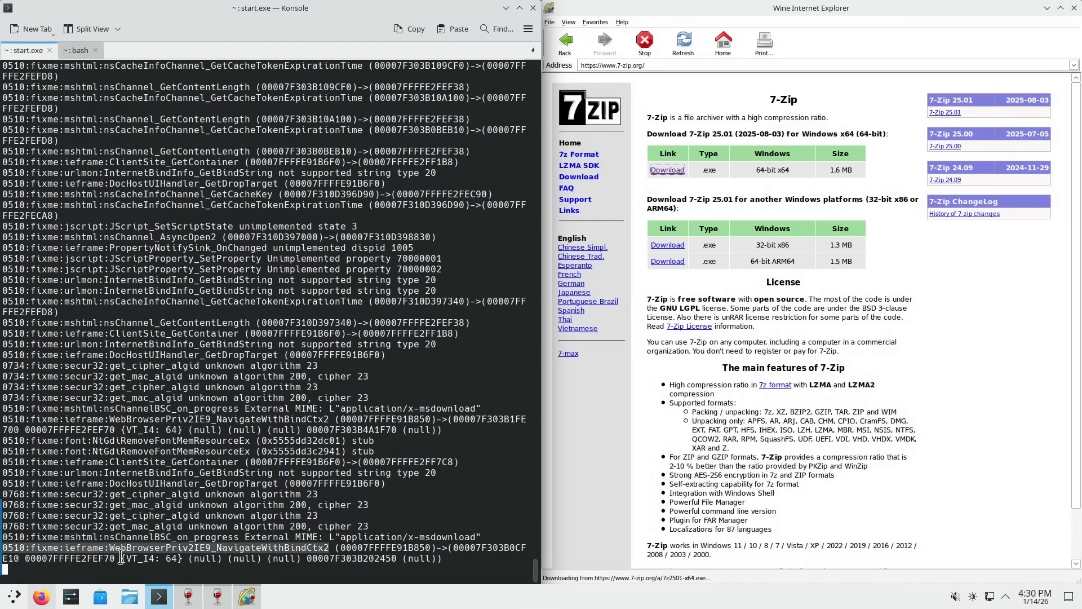
pyautogui.moveTo(104, 547); pyautogui.dragTo(68, 547)
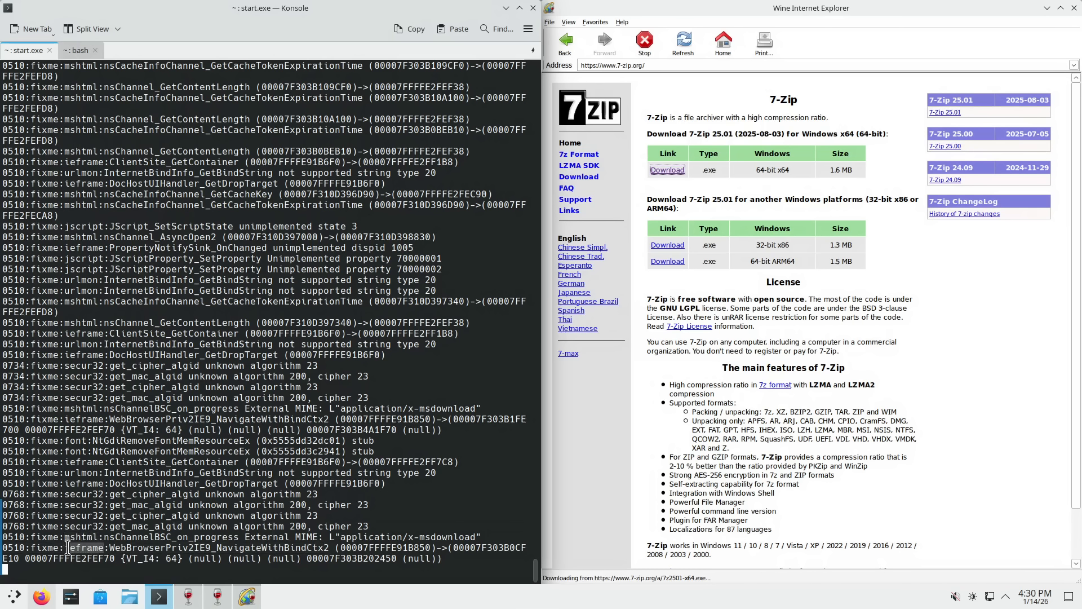
pyautogui.click(120, 547)
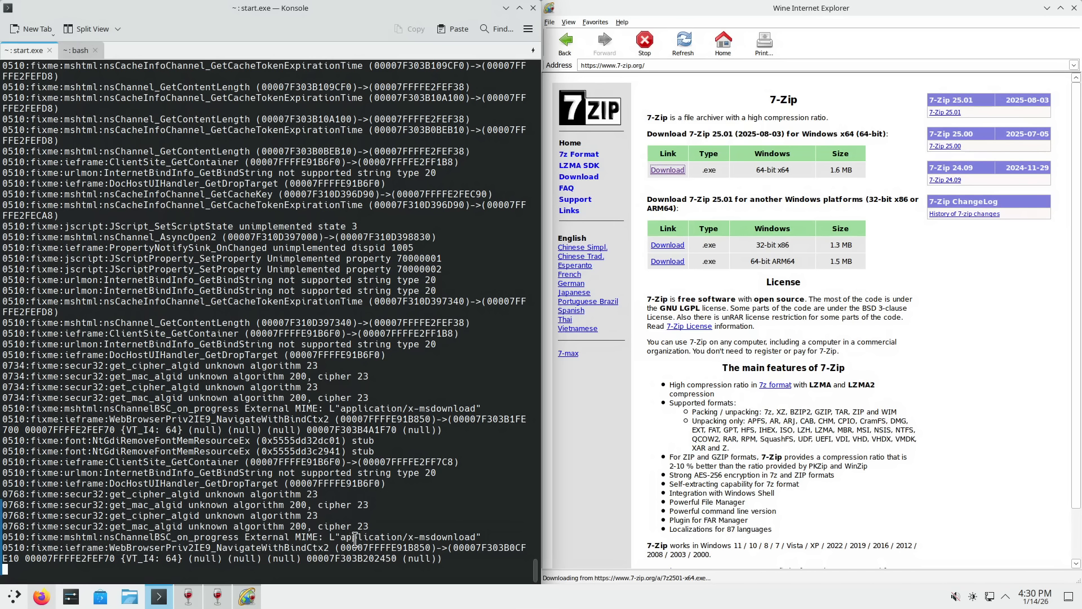
pyautogui.moveTo(160, 536); pyautogui.dragTo(232, 547)
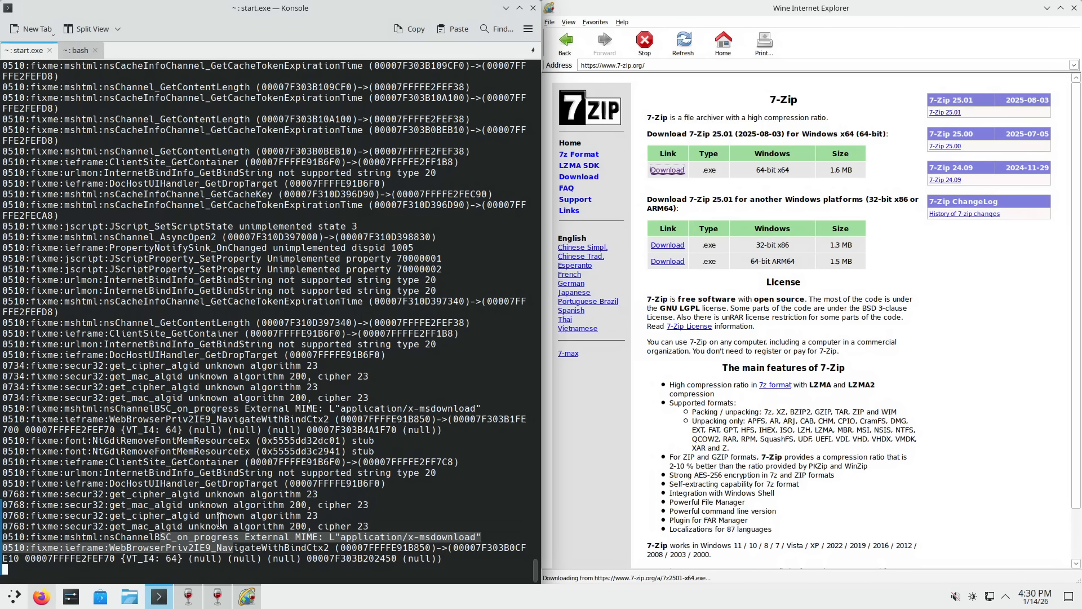
pyautogui.click(275, 540)
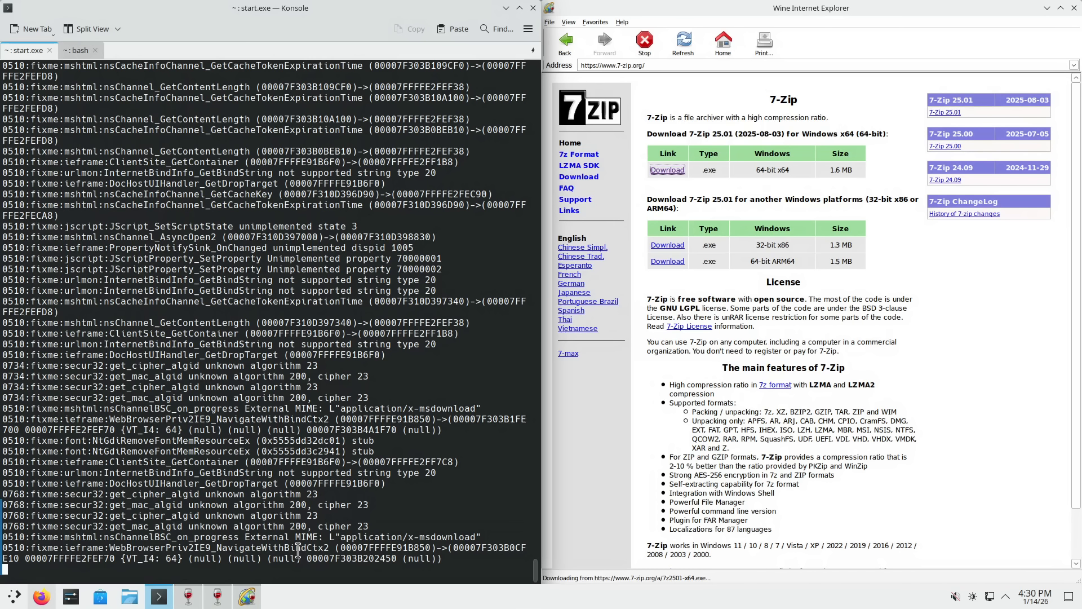
pyautogui.doubleClick(53, 547)
pyautogui.moveTo(60, 548); pyautogui.dragTo(31, 547)
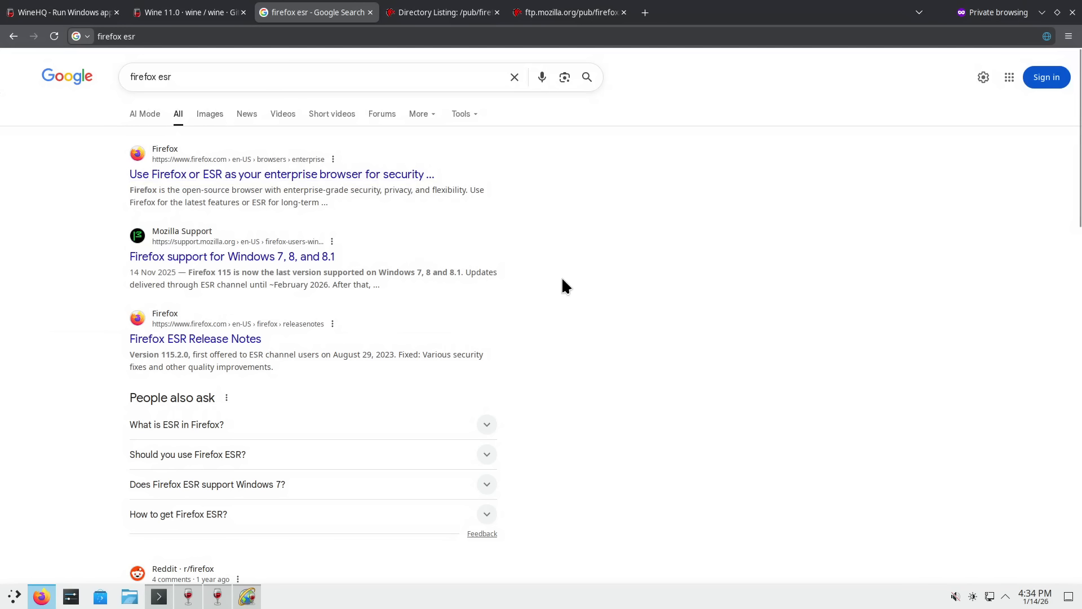
# - Scroll the 'firefox esr' Google results and switch to the /pub/firefox/releases/ directory listing
pyautogui.scroll(-5, 561, 276)
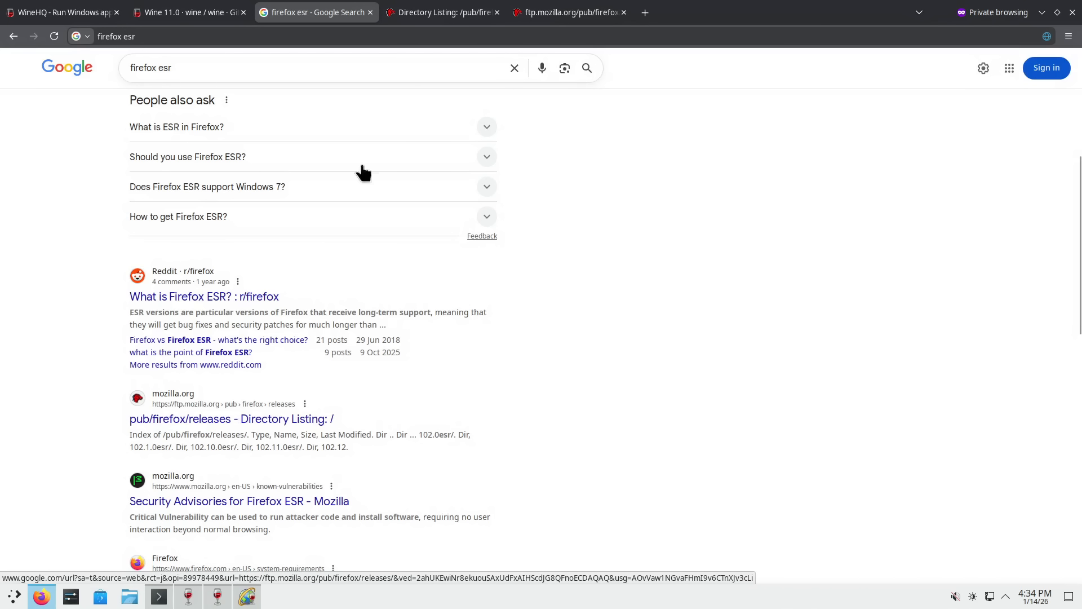
pyautogui.click(437, 12)
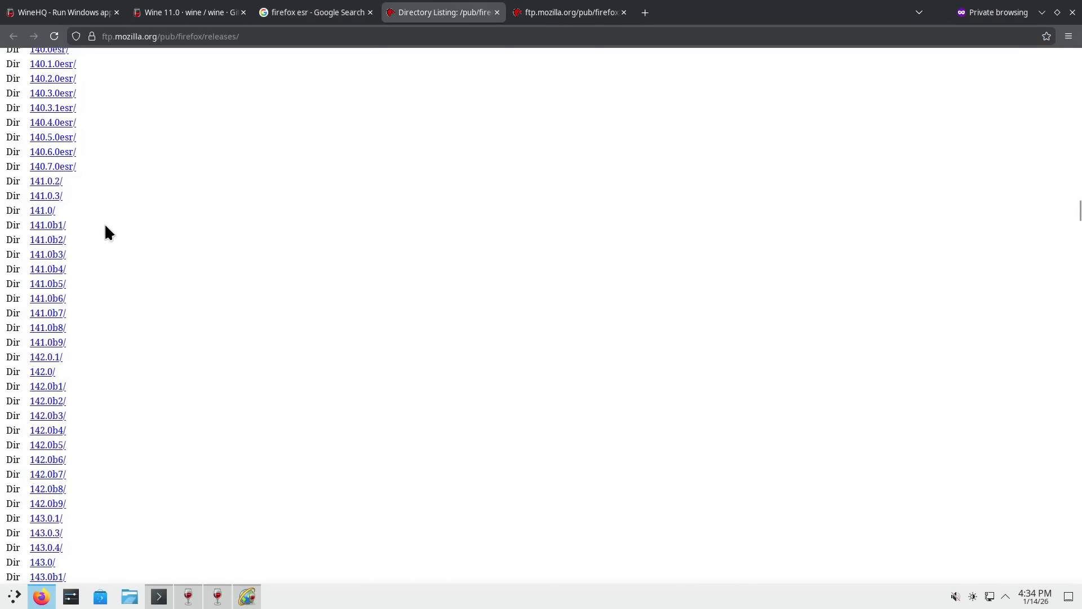
# - Select the 140.7.0esr/ release name and close the latest-esr README tab
pyautogui.scroll(3, 92, 203)
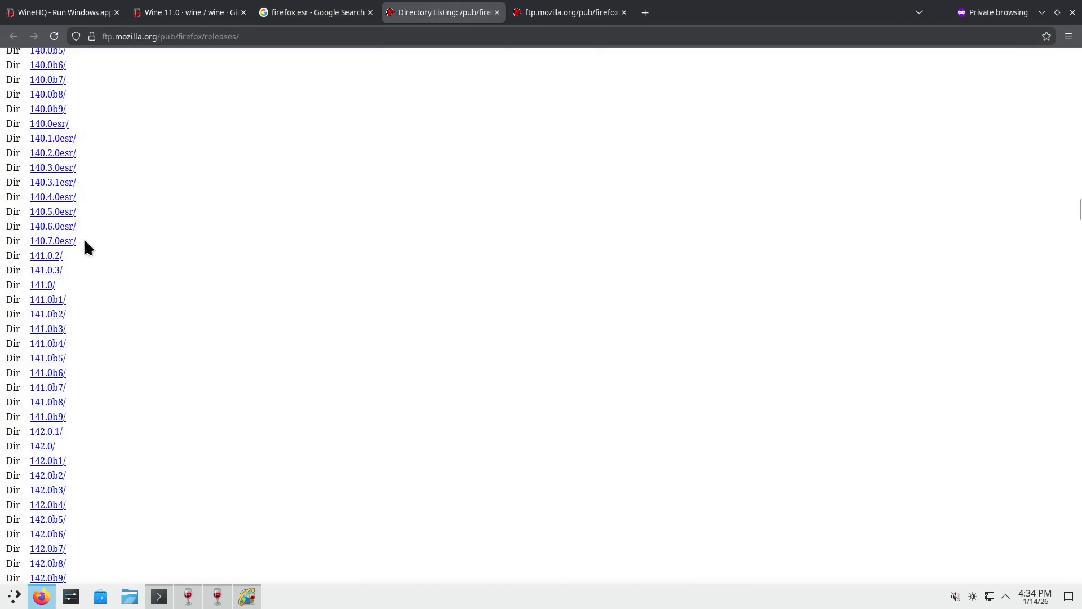
pyautogui.moveTo(79, 241); pyautogui.dragTo(29, 241)
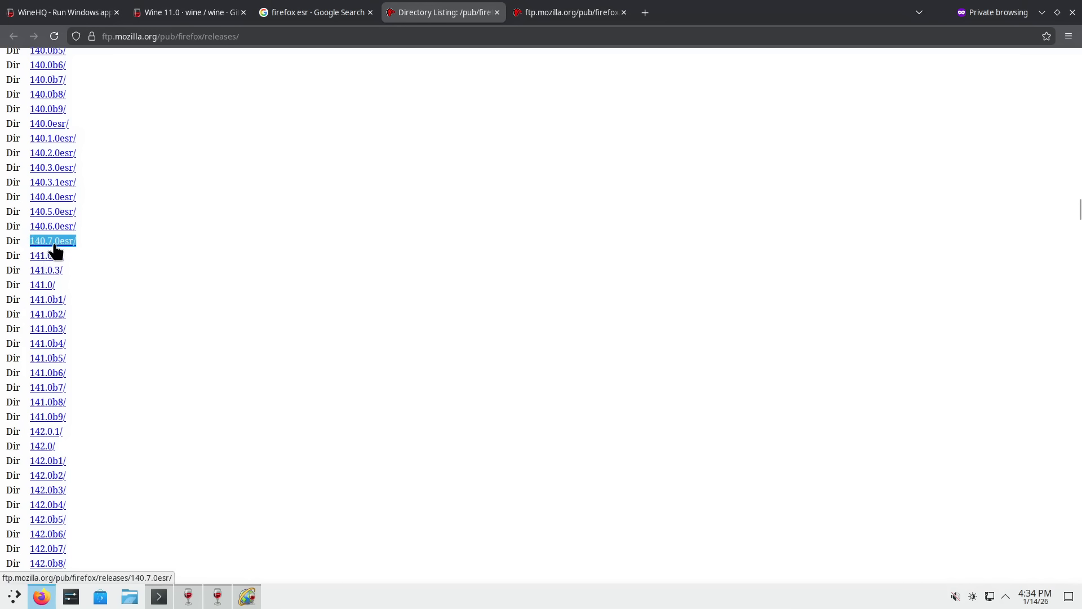
pyautogui.click(558, 17)
pyautogui.click(624, 12)
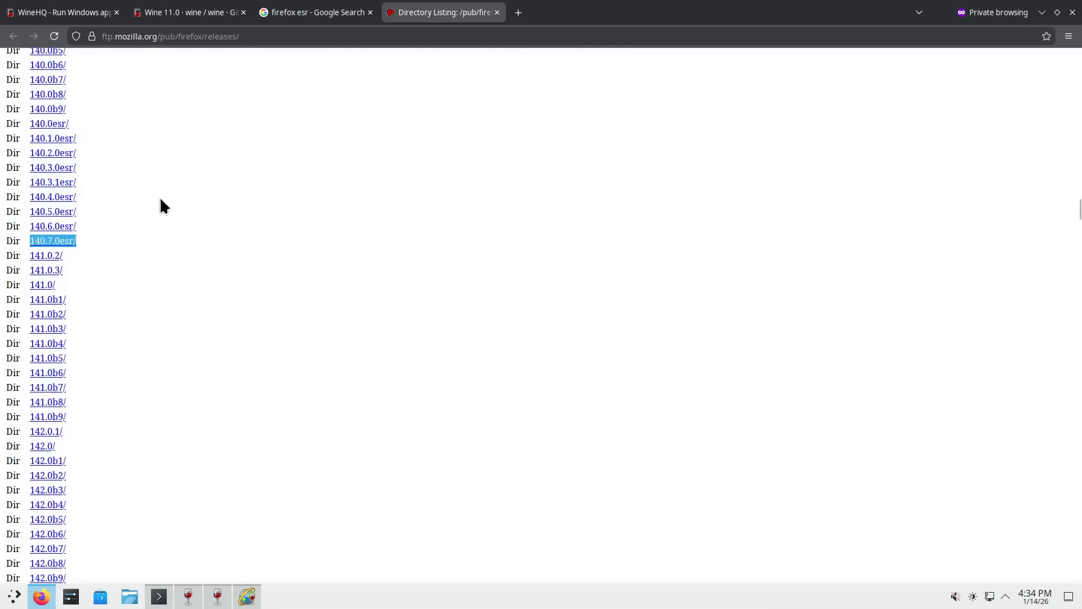
# - Open 140.7.0esr/ in a new tab and browse to its win64/en-US/ folder
pyautogui.rightClick(63, 252)
pyautogui.click(82, 253)
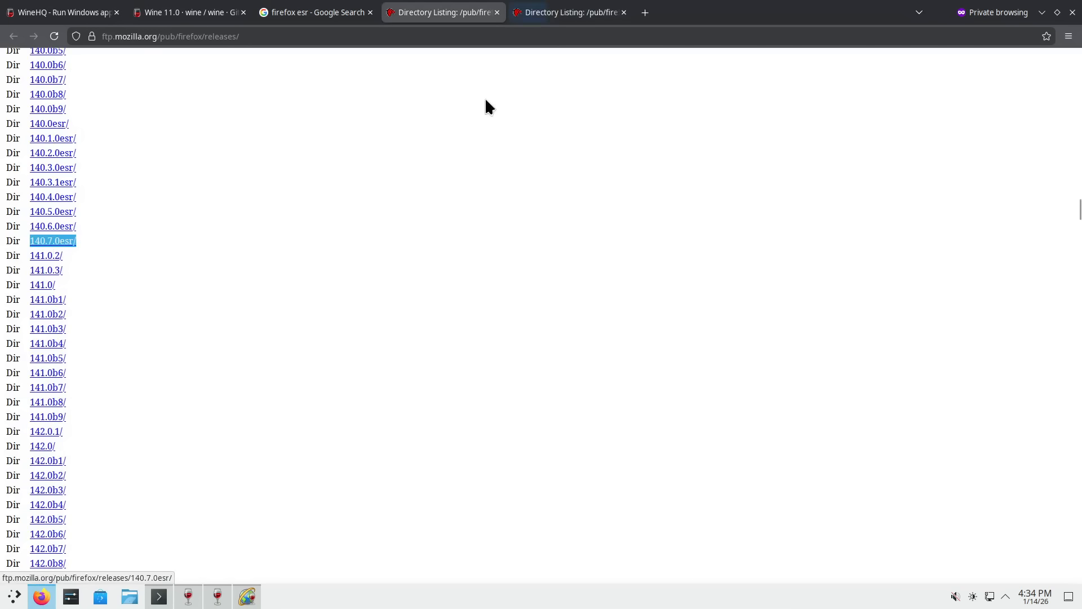
pyautogui.click(552, 16)
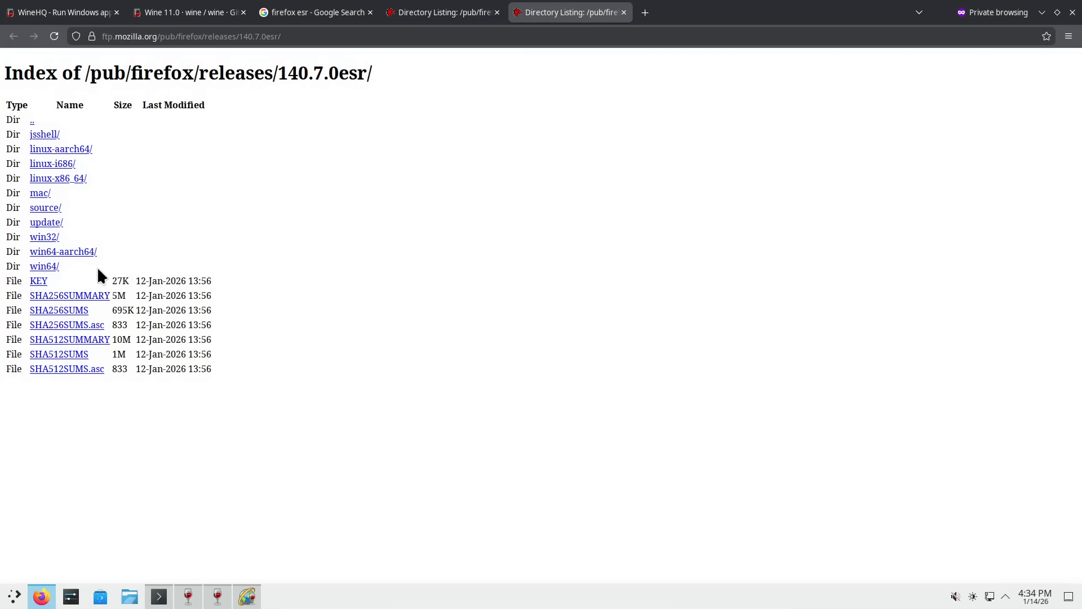
pyautogui.click(44, 267)
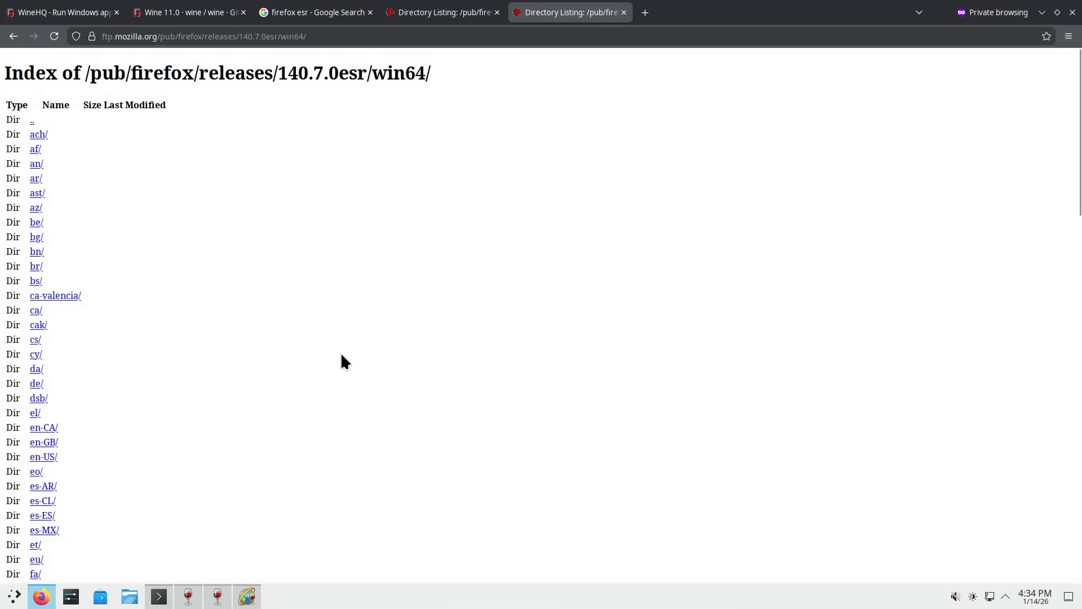
pyautogui.click(51, 456)
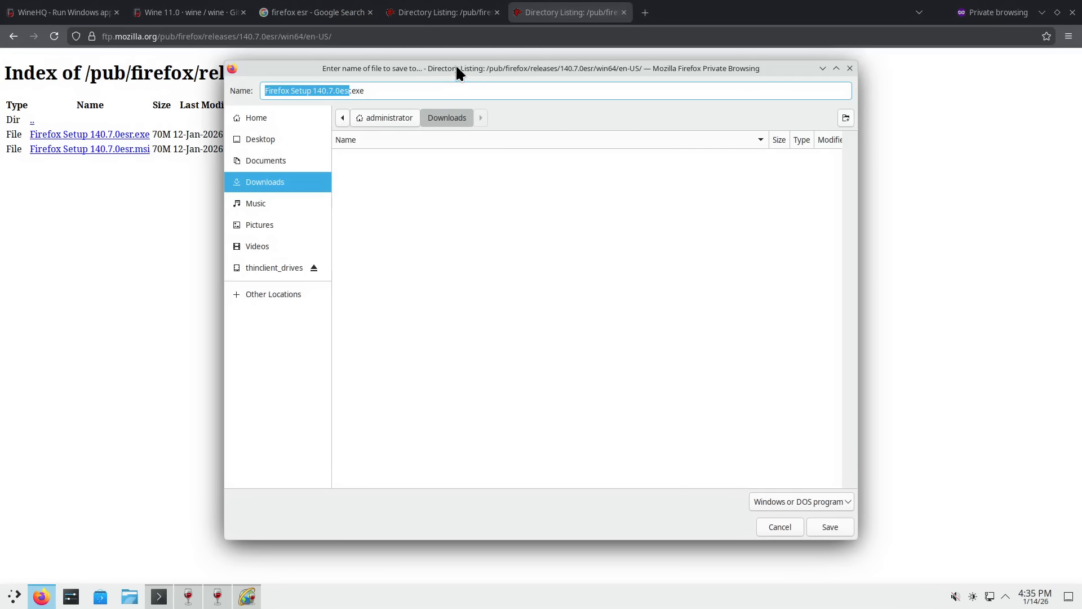
# - Reposition the save dialog and save Firefox Setup 140.7.0esr.exe into Downloads
pyautogui.moveTo(457, 70); pyautogui.dragTo(499, 73)
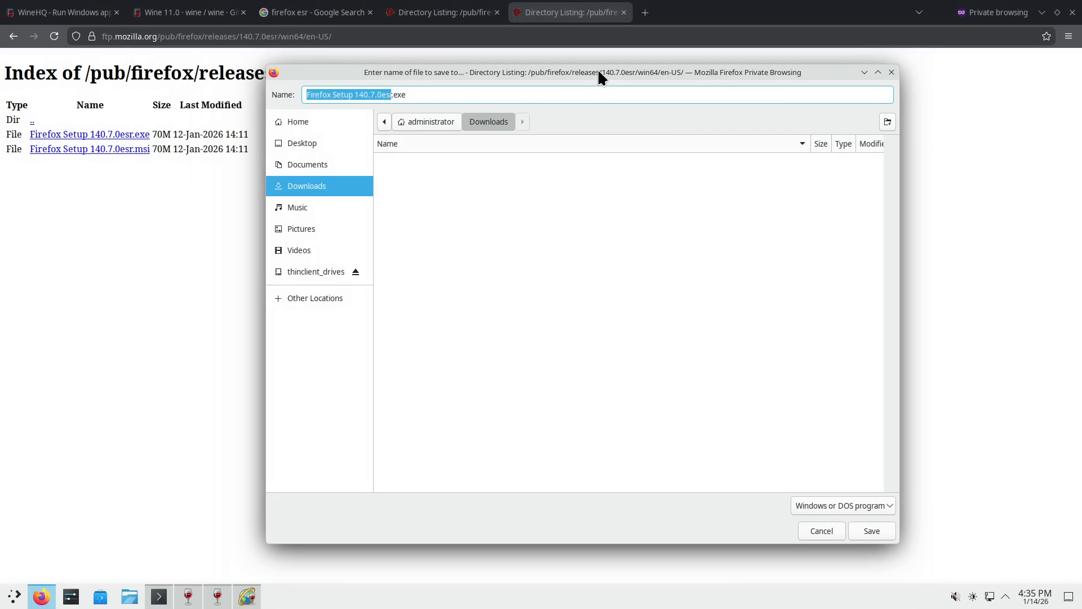
pyautogui.moveTo(597, 71); pyautogui.dragTo(584, 71)
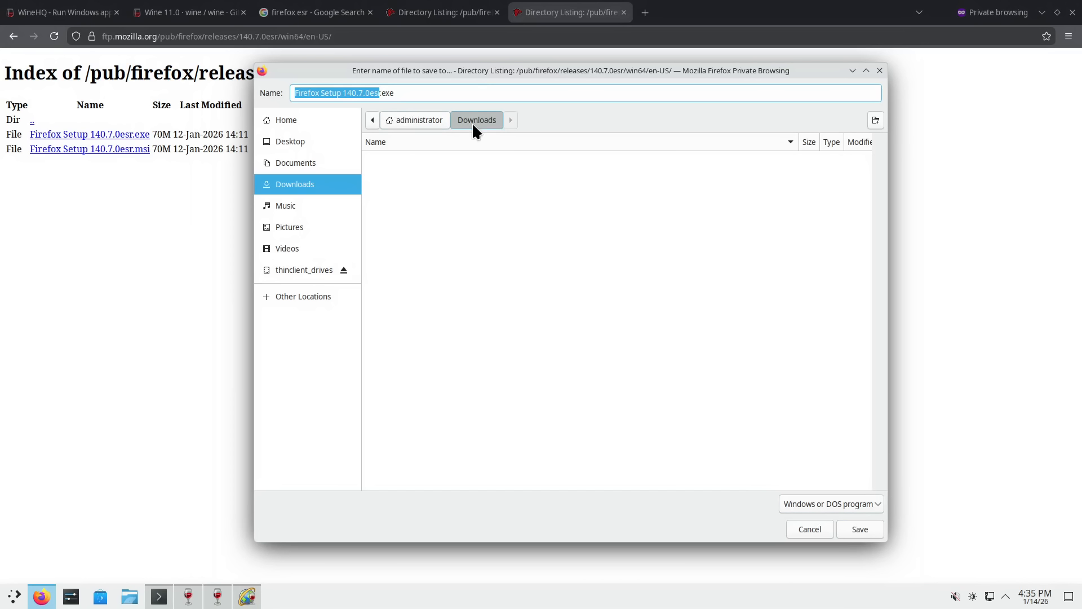
pyautogui.click(862, 529)
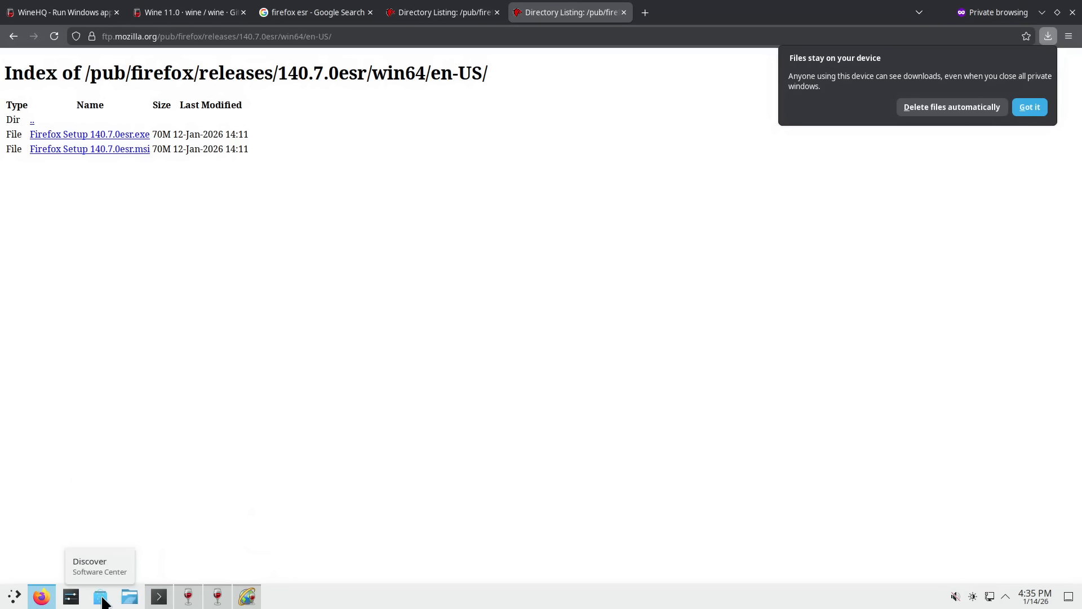
# - Open Dolphin from the taskbar and enter the Downloads folder
pyautogui.click(129, 596)
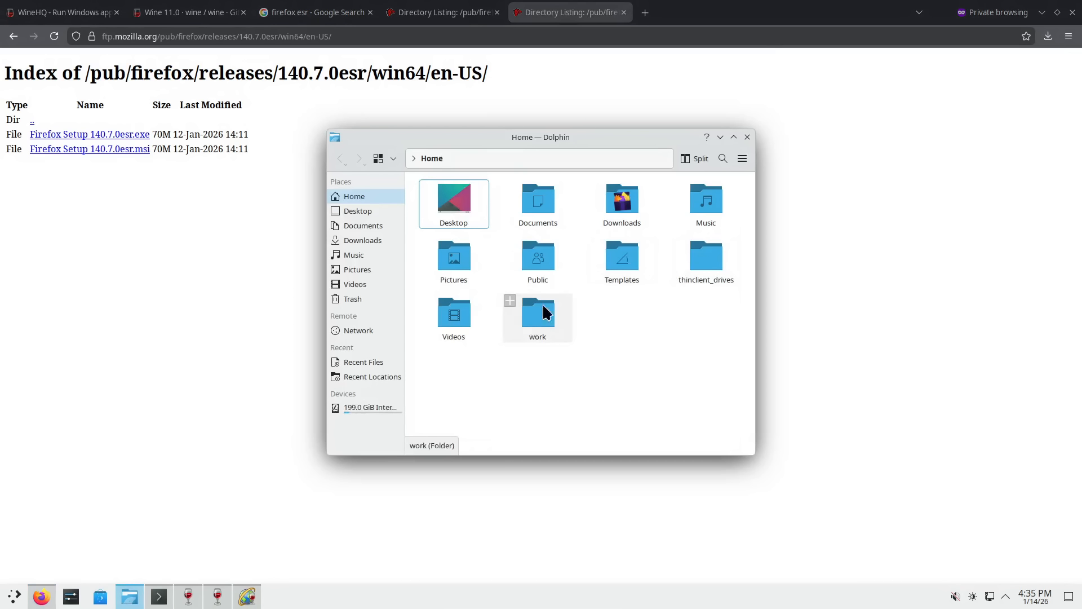
pyautogui.doubleClick(641, 208)
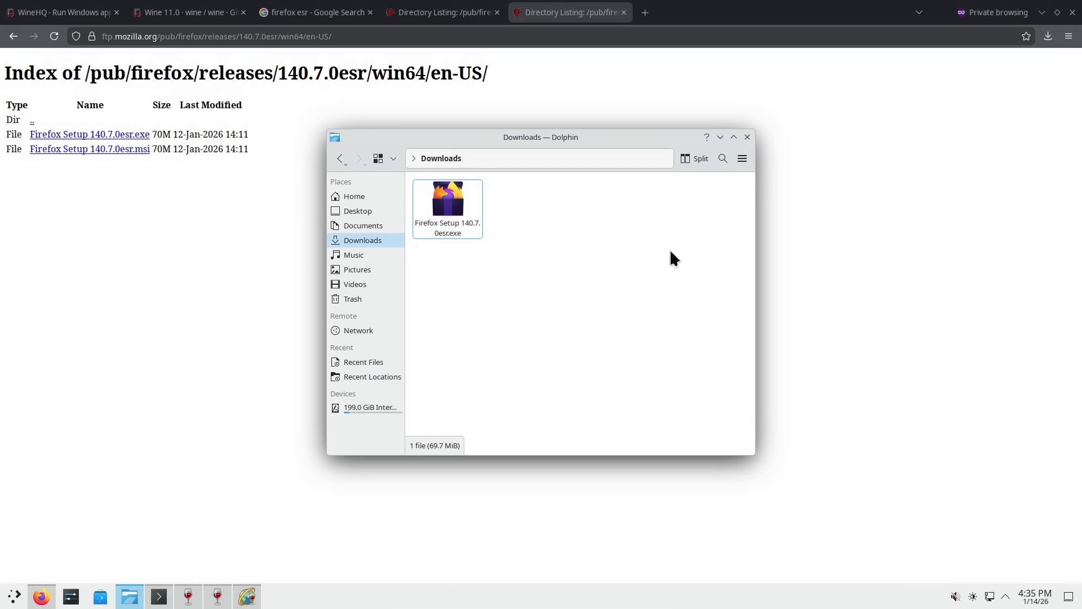
# - Run 'wine Firefox Setup 140.7.0esr.exe' from Dolphin's terminal panel in Downloads
pyautogui.press('F4')
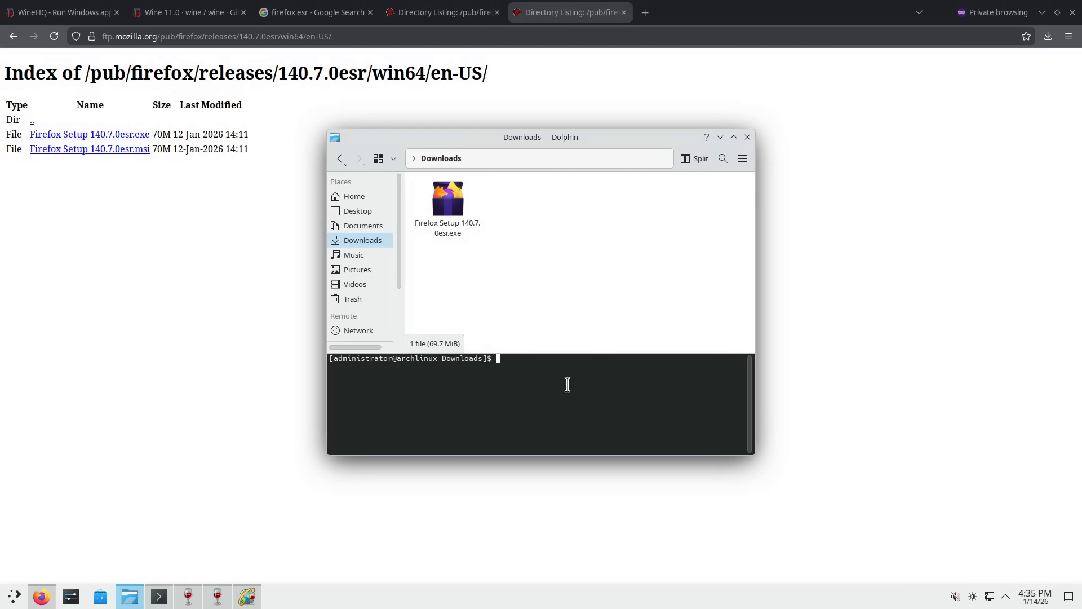
pyautogui.write('wine F')
pyautogui.press('Tab')
pyautogui.press('Return')
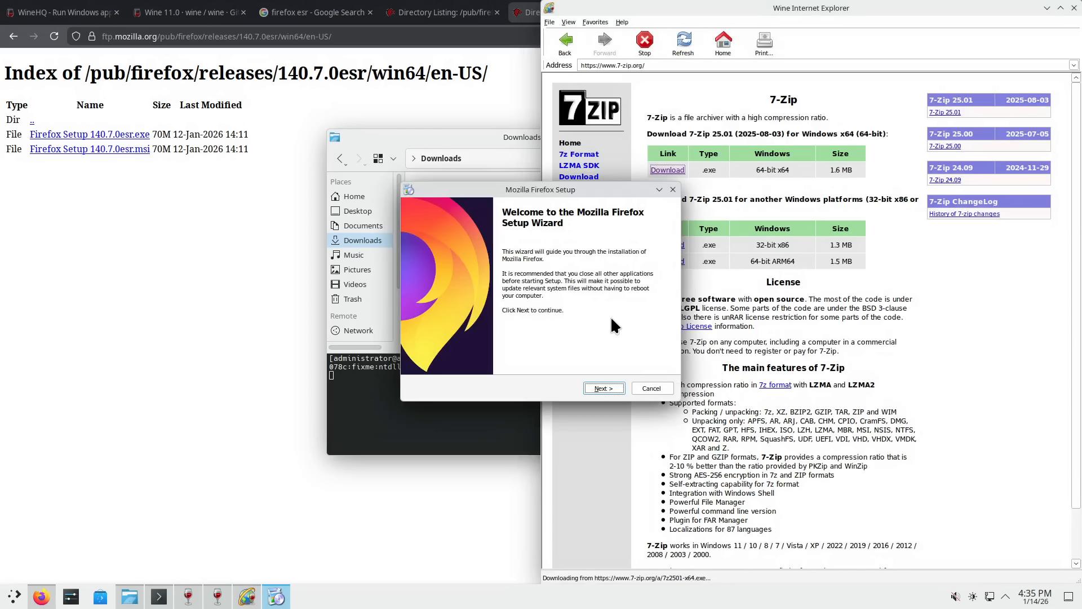
# - Complete a Standard Firefox install to C:\Program Files\Mozilla Firefox with Launch Firefox now checked
pyautogui.click(604, 389)
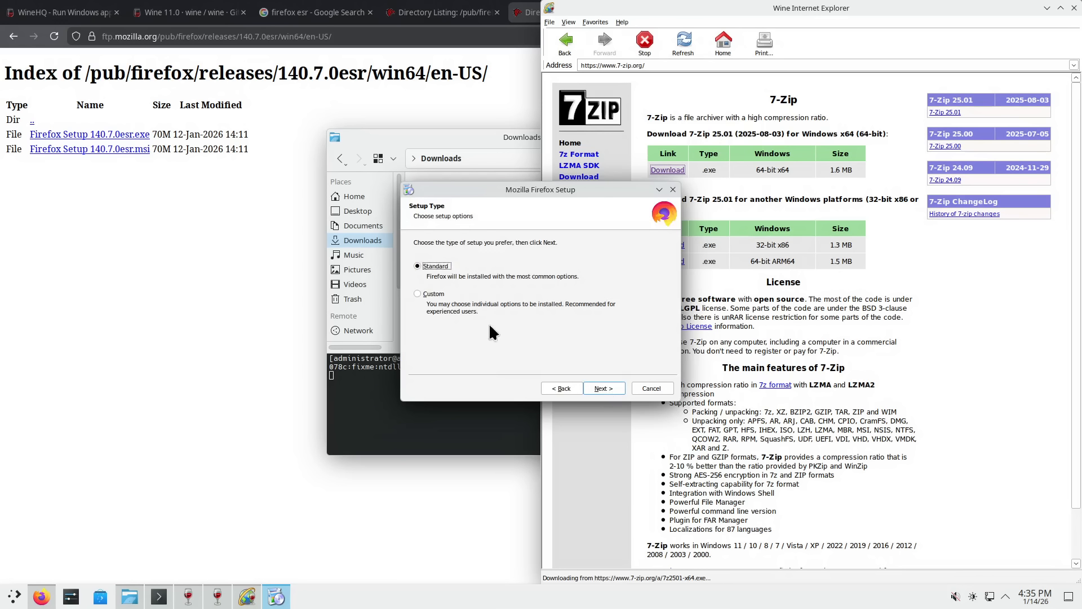
pyautogui.click(604, 388)
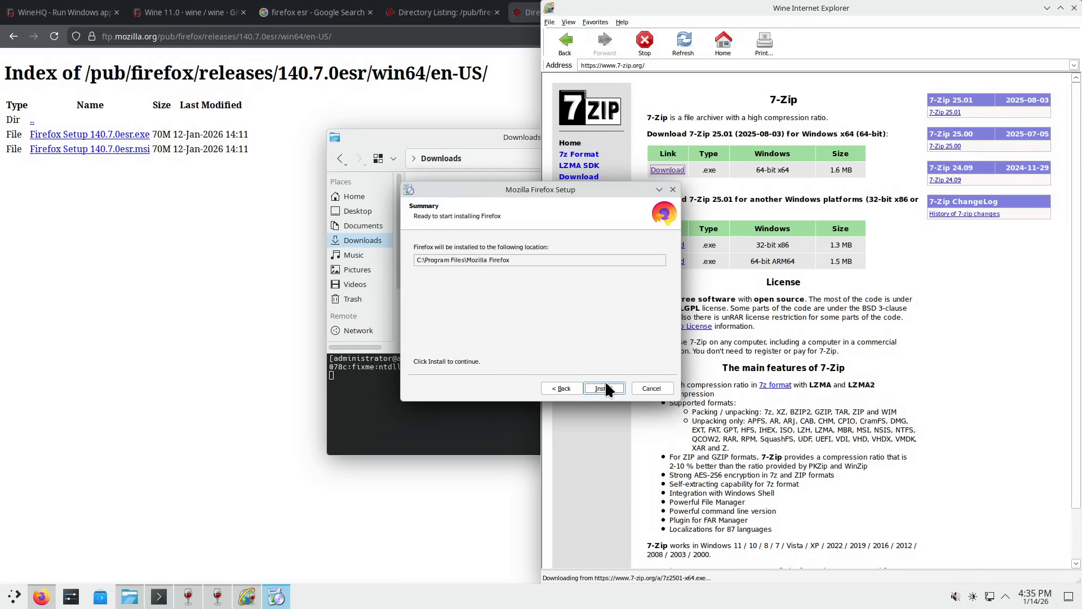
pyautogui.click(604, 388)
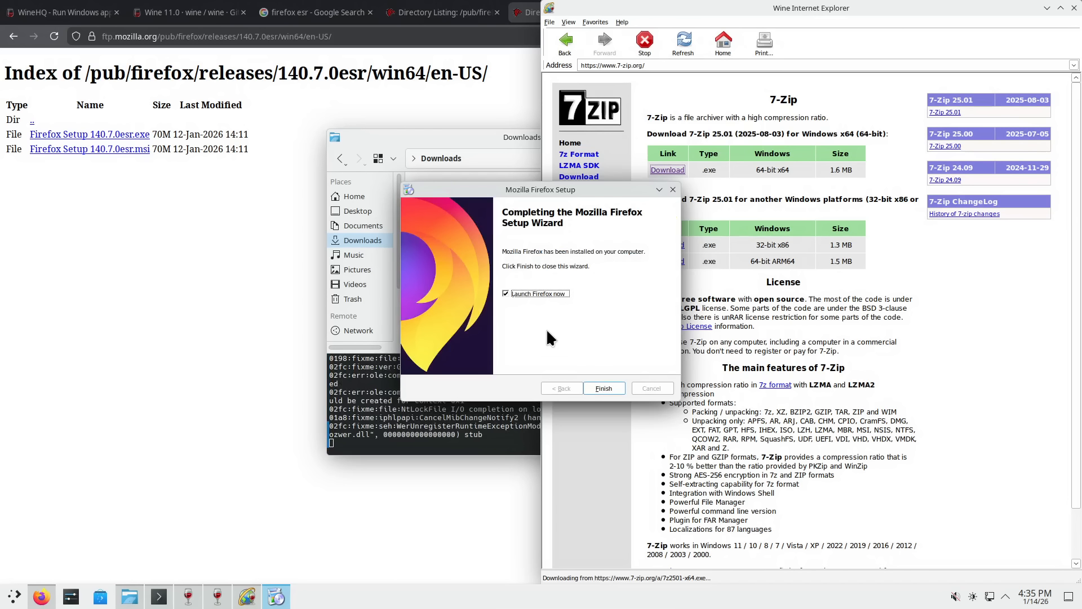
pyautogui.click(602, 389)
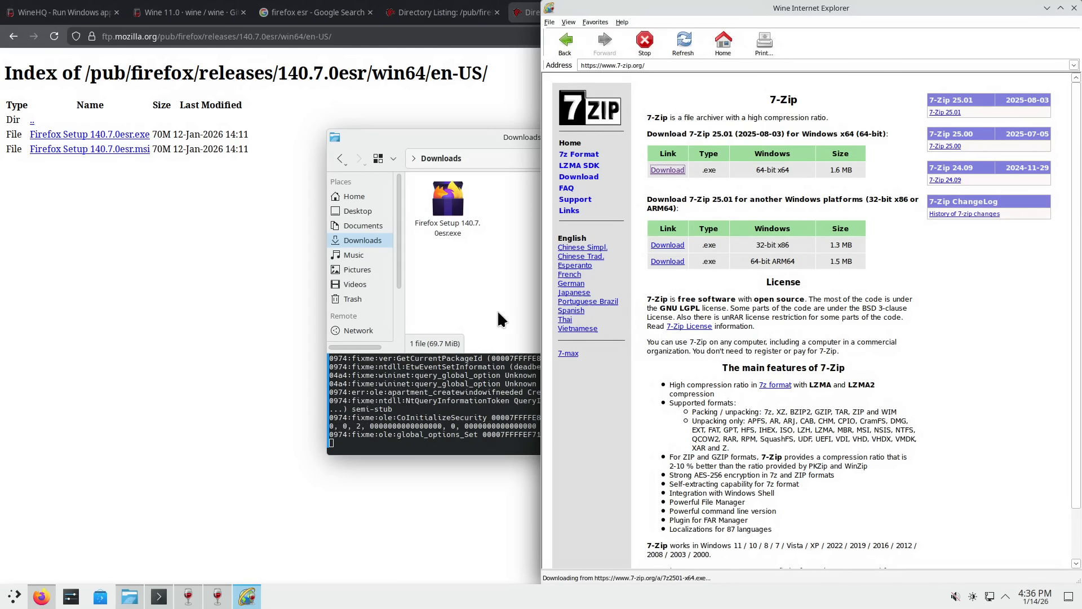
# - Move the Dolphin window up and left, and drag the Firefox Settings window to the right
pyautogui.moveTo(501, 136); pyautogui.dragTo(369, 70)
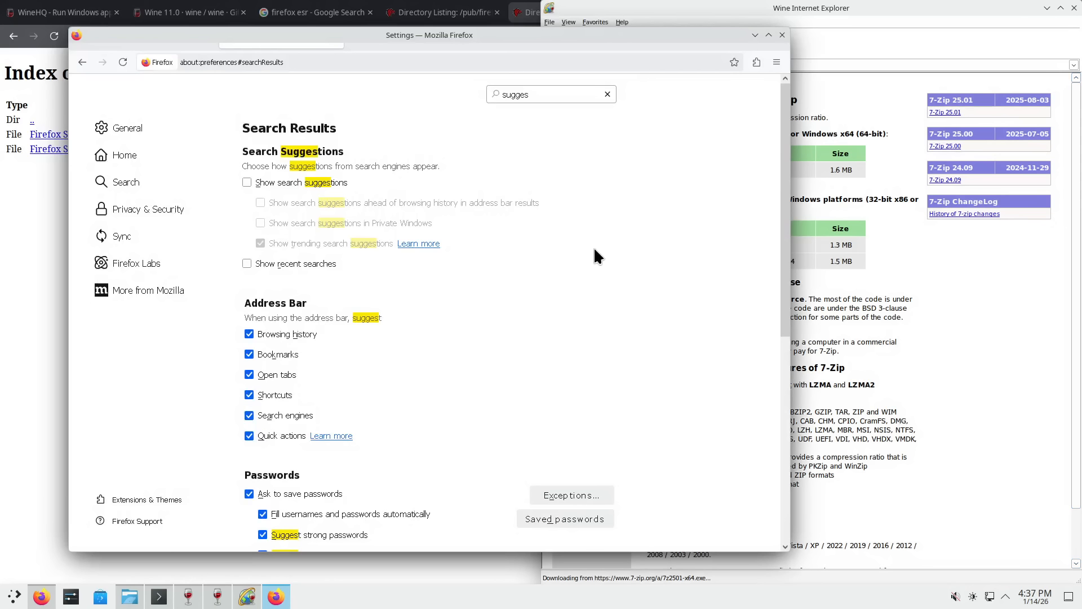
pyautogui.moveTo(624, 32); pyautogui.dragTo(669, 33)
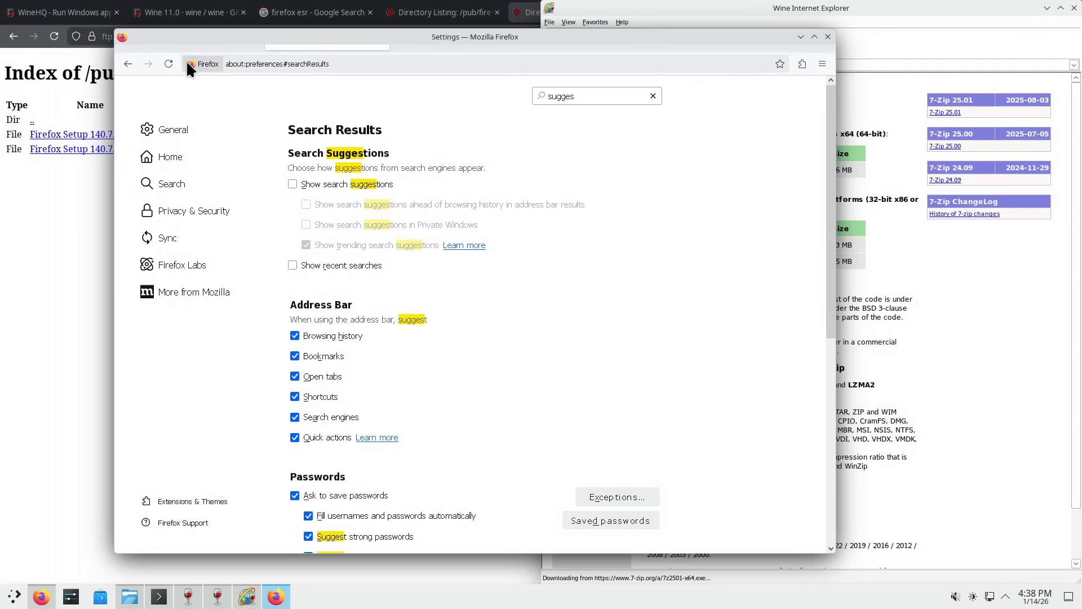
# - Enable the title bar in Customize Firefox, click Done, and move the Settings window lower and right
pyautogui.rightClick(163, 77)
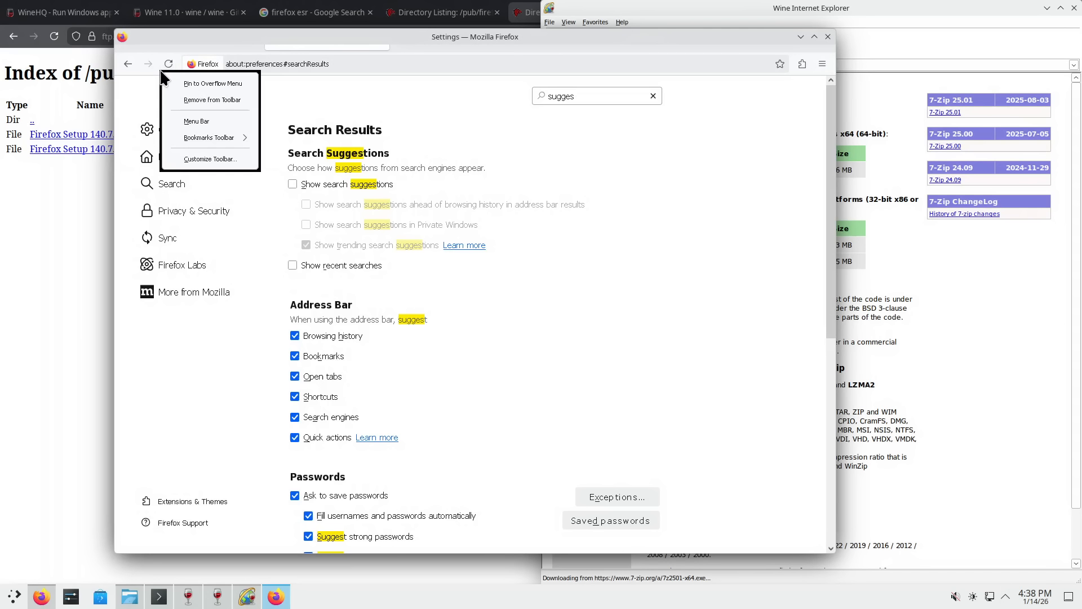
pyautogui.click(208, 158)
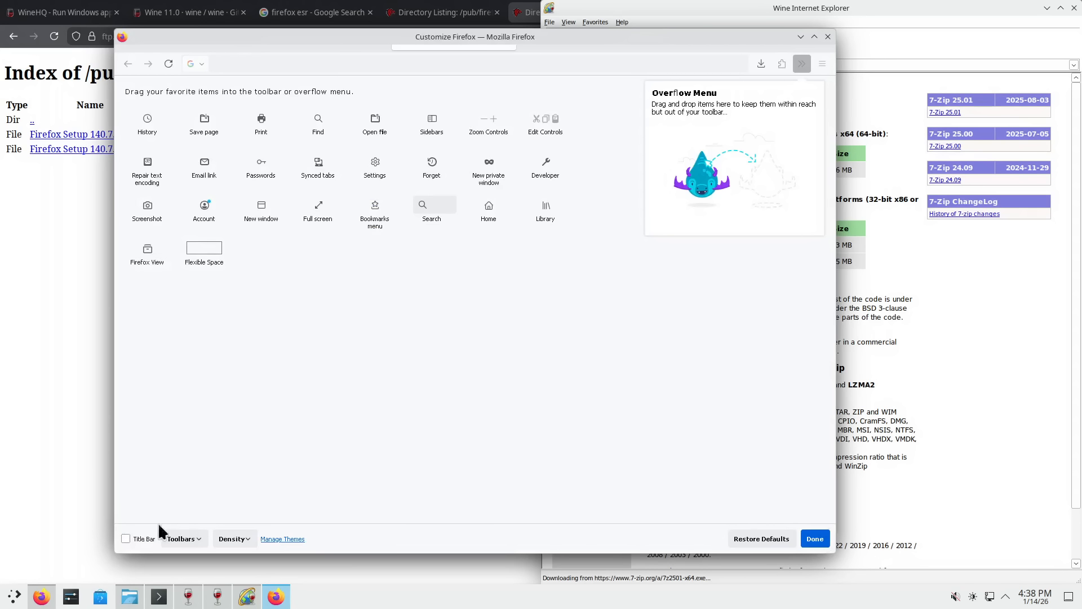
pyautogui.click(127, 537)
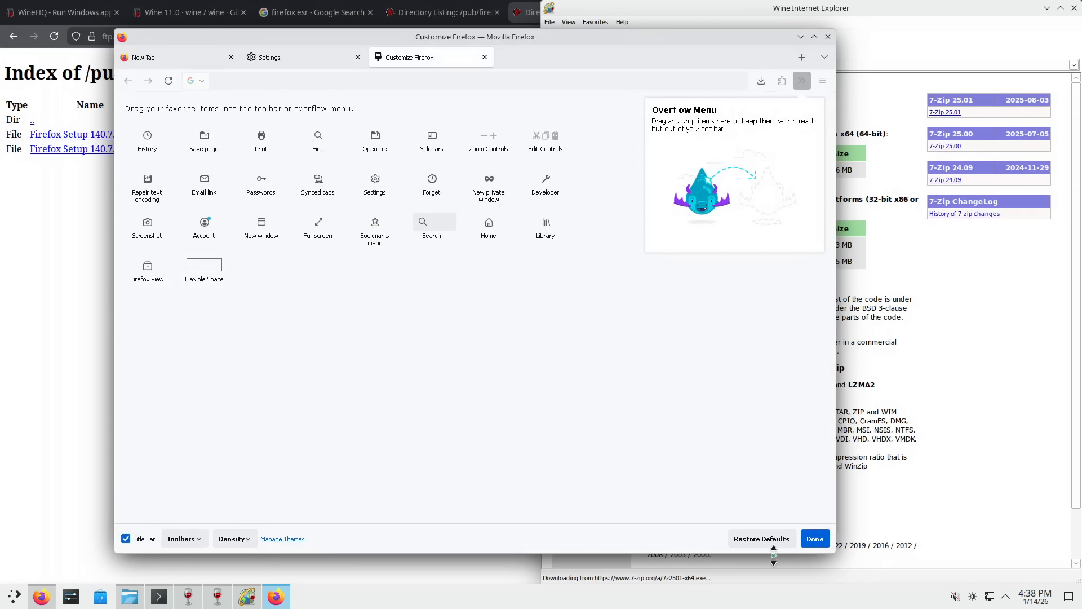
pyautogui.click(815, 538)
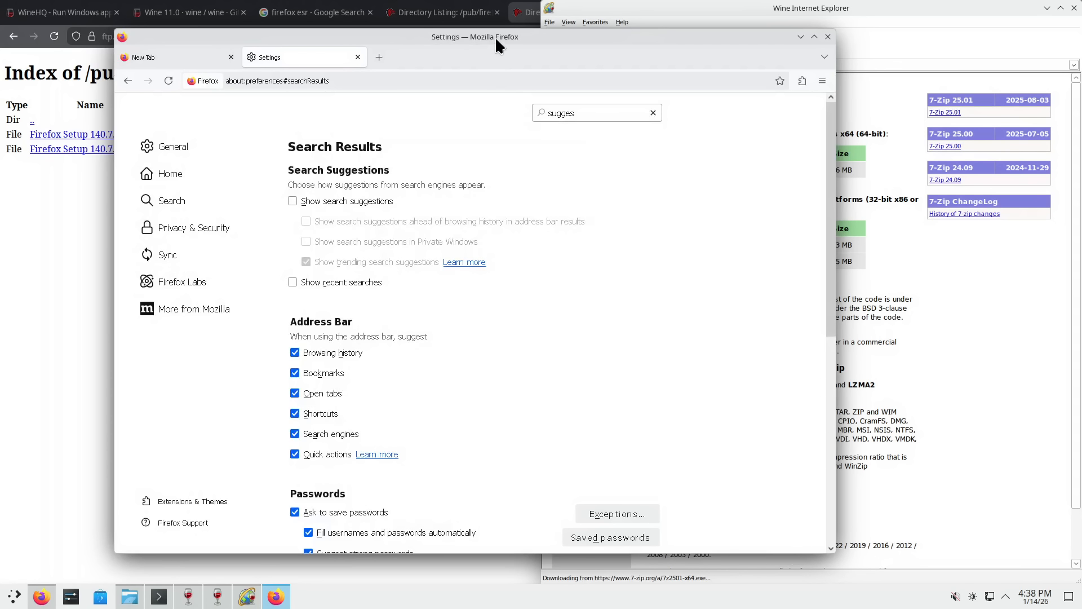
pyautogui.moveTo(495, 36)
pyautogui.mouseDown()
pyautogui.moveTo(447, 41)
pyautogui.moveTo(496, 52)
pyautogui.mouseUp()
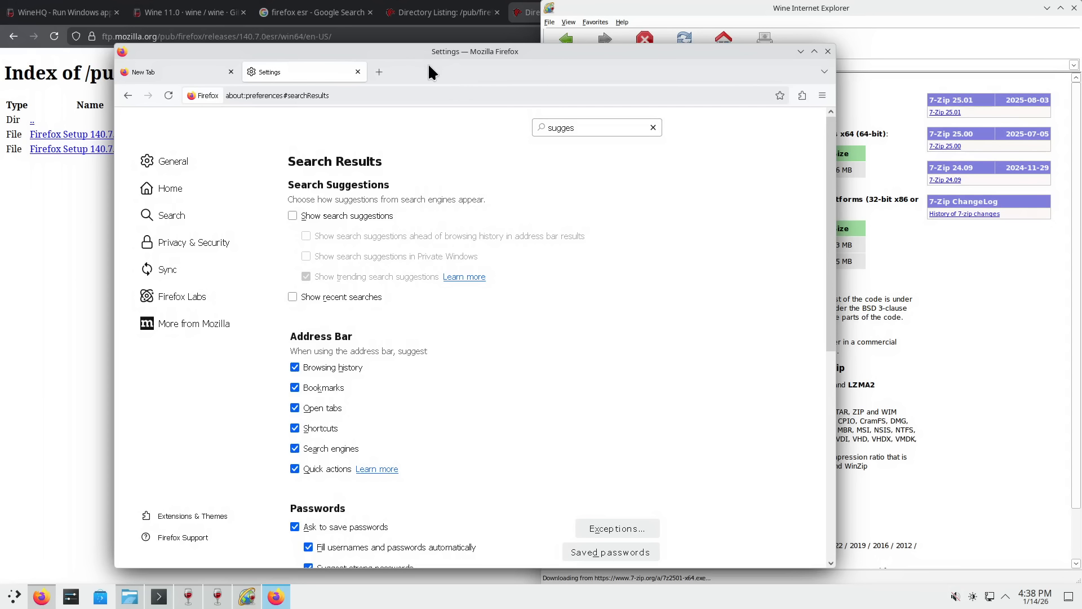
pyautogui.moveTo(437, 54); pyautogui.dragTo(523, 53)
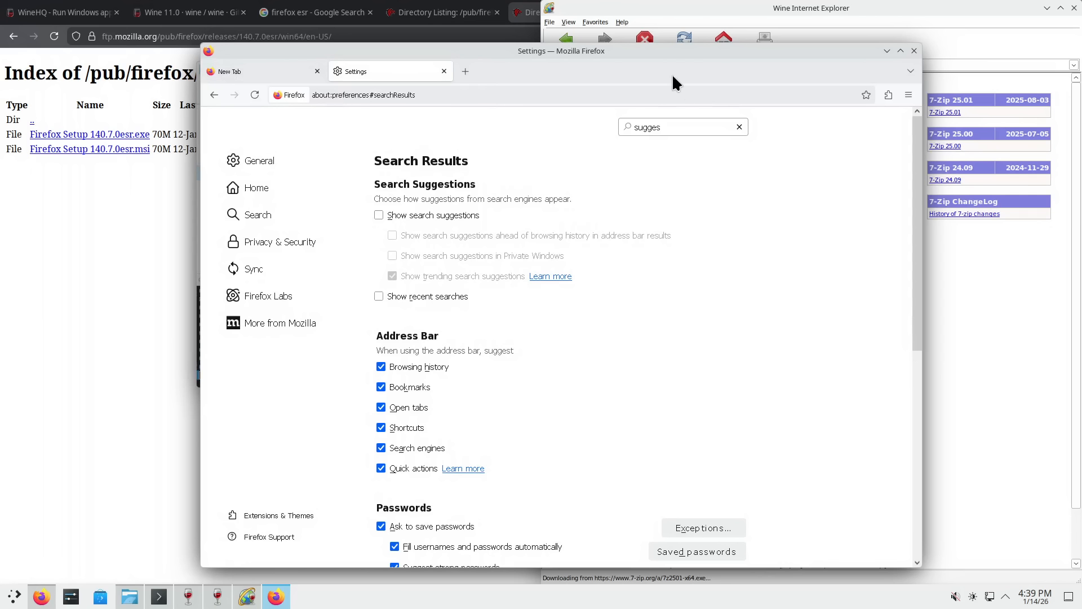
# - Open a private window on the 7-zip.org tab and highlight the 64-bit x64 download cell
pyautogui.click(909, 95)
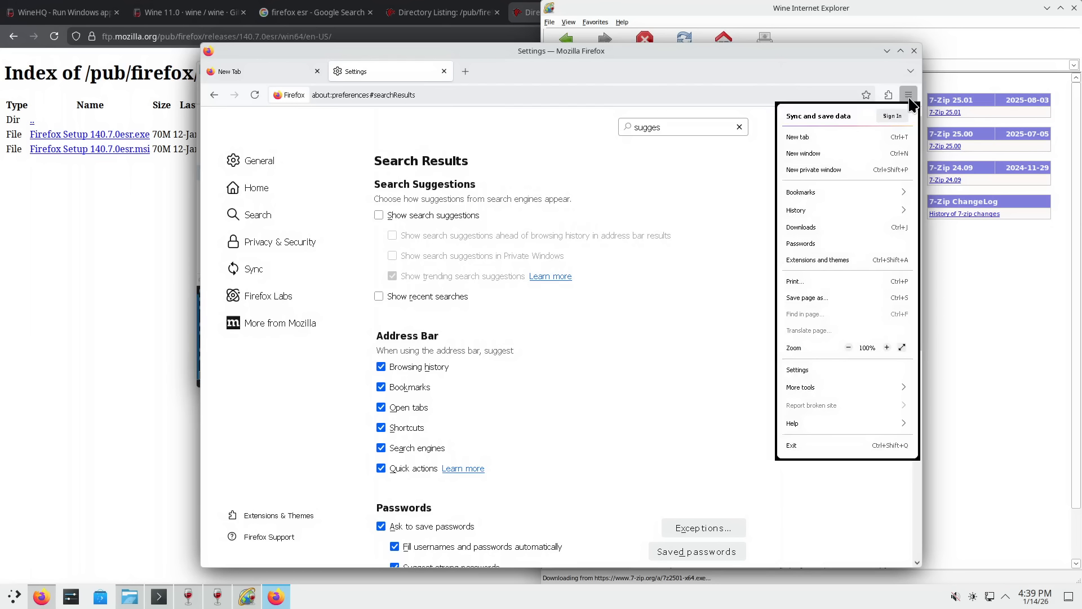
pyautogui.click(829, 175)
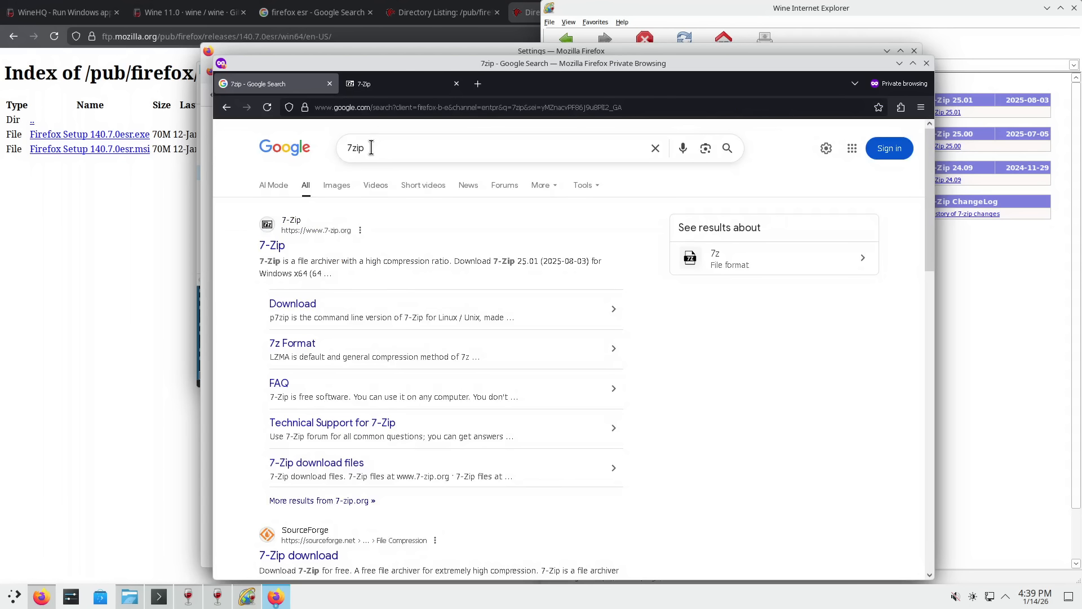
pyautogui.click(418, 84)
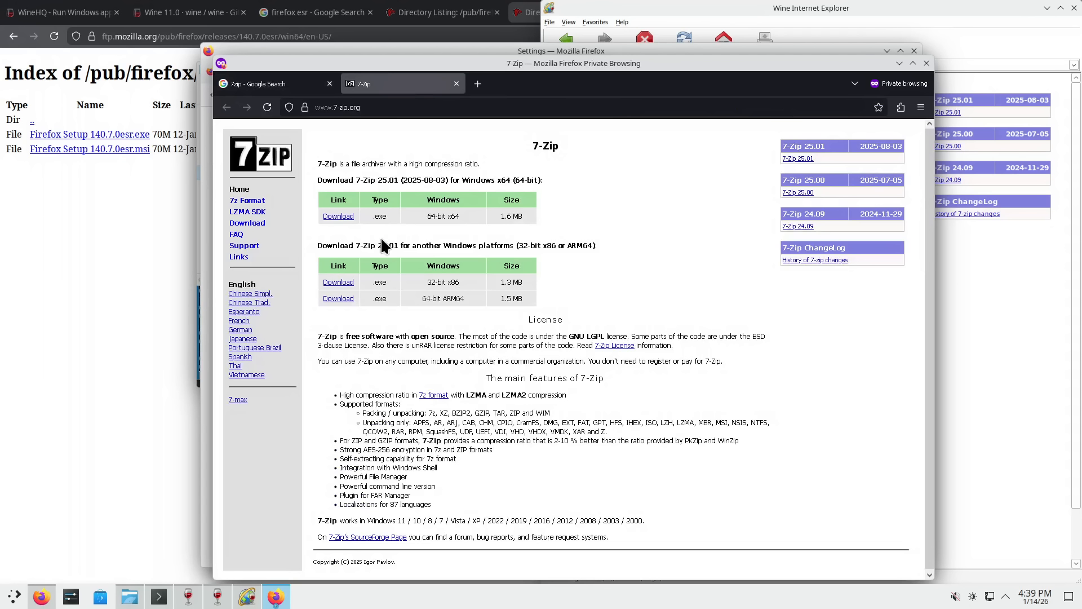
pyautogui.moveTo(439, 215); pyautogui.dragTo(427, 213)
pyautogui.click(443, 216)
pyautogui.click(438, 217)
# - Zoom in the 7-Zip page, then highlight the LZMA/LZMA2 mention and the supported Windows versions line
pyautogui.hotkey('ctrl', '+')
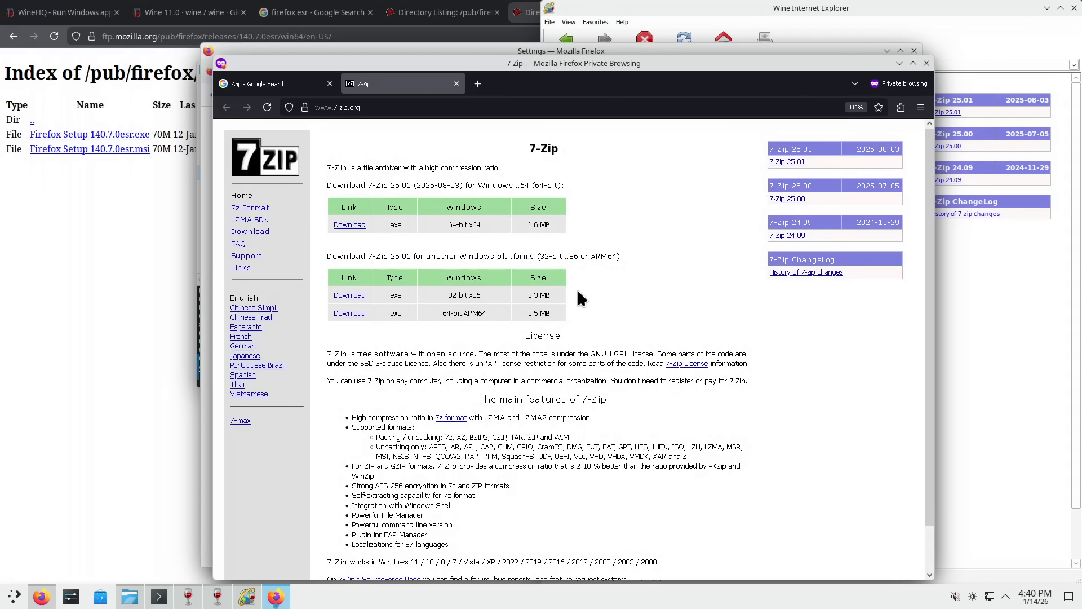
pyautogui.click(856, 107)
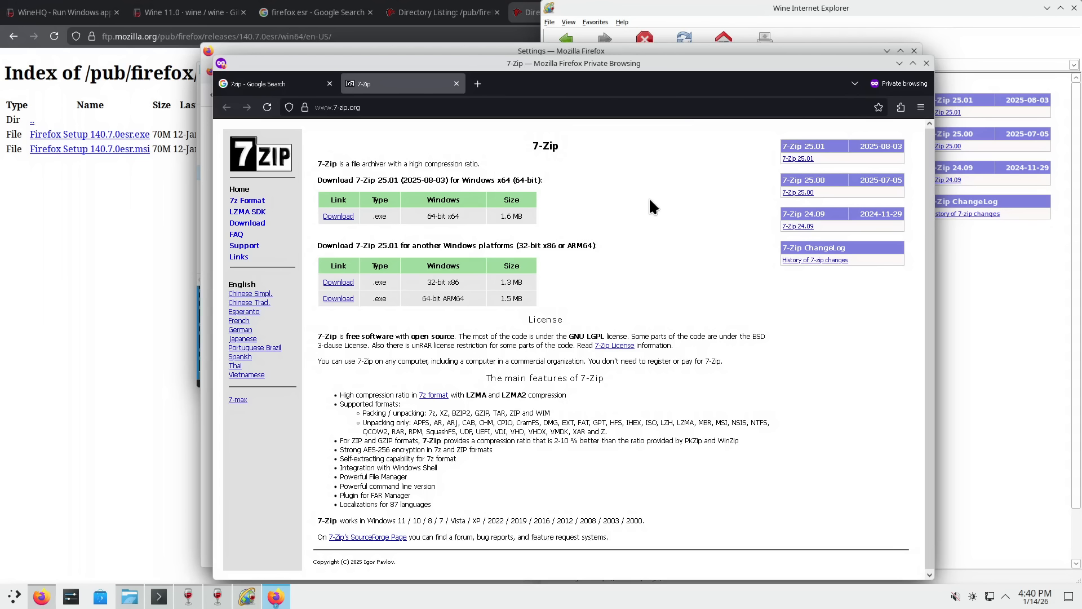
pyautogui.hotkey('ctrl', '+')
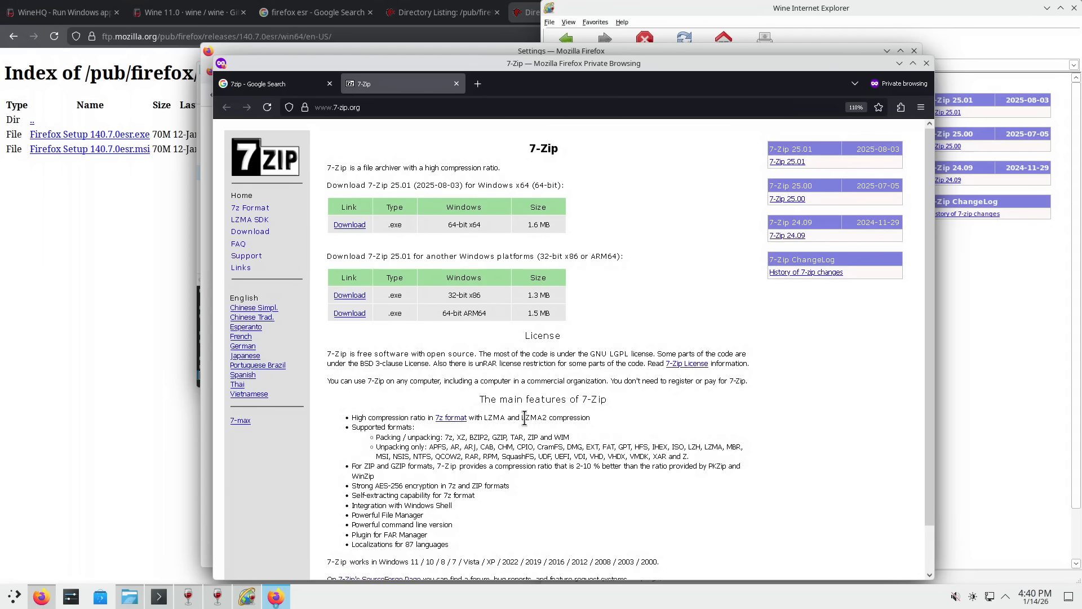
pyautogui.moveTo(489, 417); pyautogui.dragTo(530, 418)
pyautogui.click(556, 414)
pyautogui.moveTo(415, 562); pyautogui.dragTo(595, 562)
pyautogui.click(578, 411)
# - Download the 64-bit x64 installer 7z2501-x64.exe and save it
pyautogui.click(350, 226)
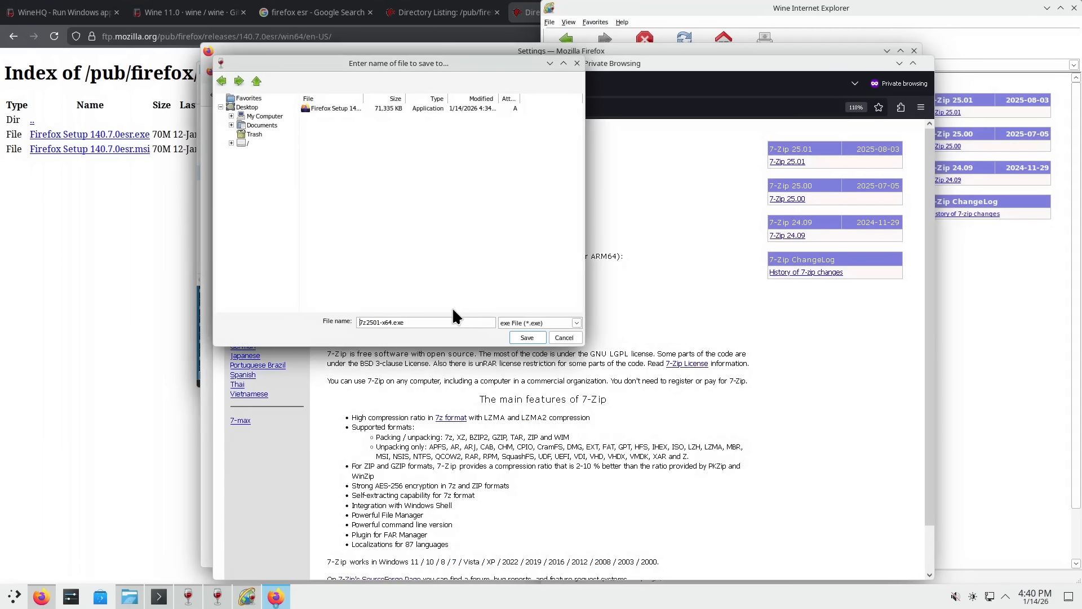
pyautogui.moveTo(420, 62); pyautogui.dragTo(494, 119)
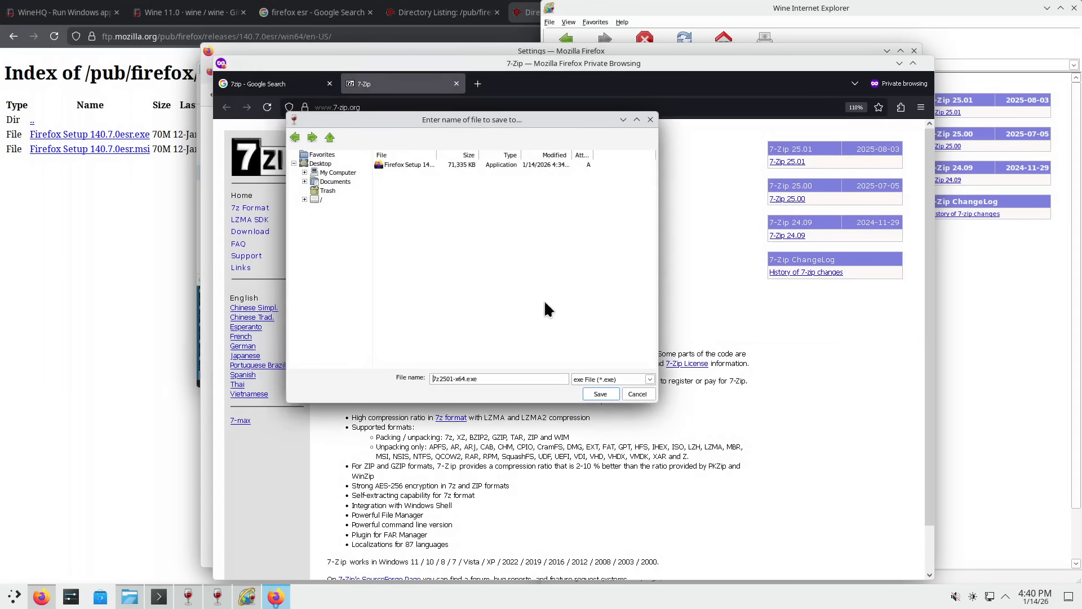
pyautogui.click(600, 395)
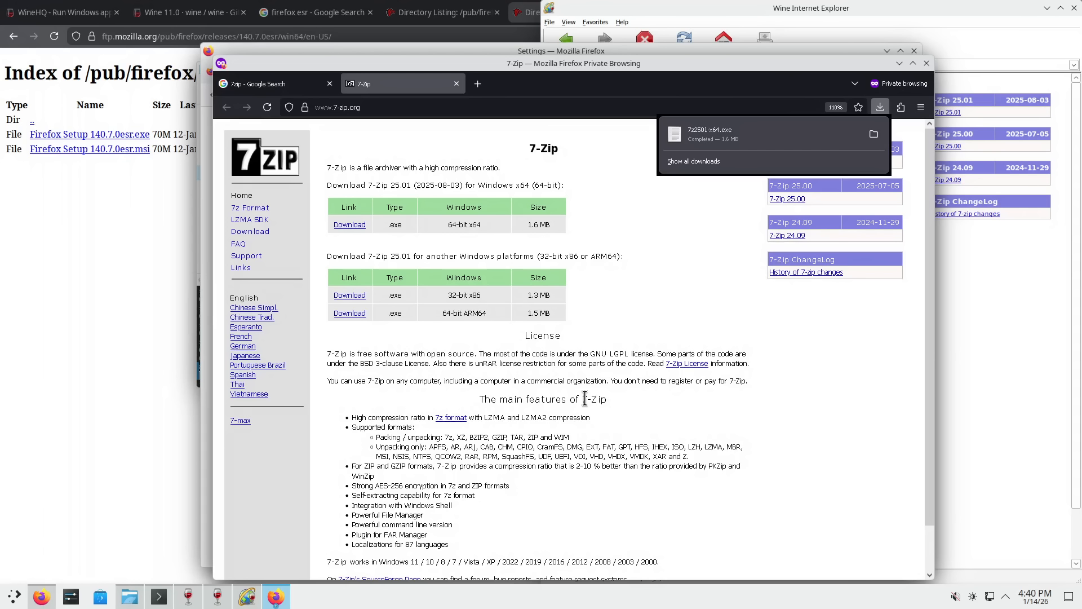
# - Show the downloaded installer in its Downloads folder and centre the file manager window
pyautogui.click(873, 134)
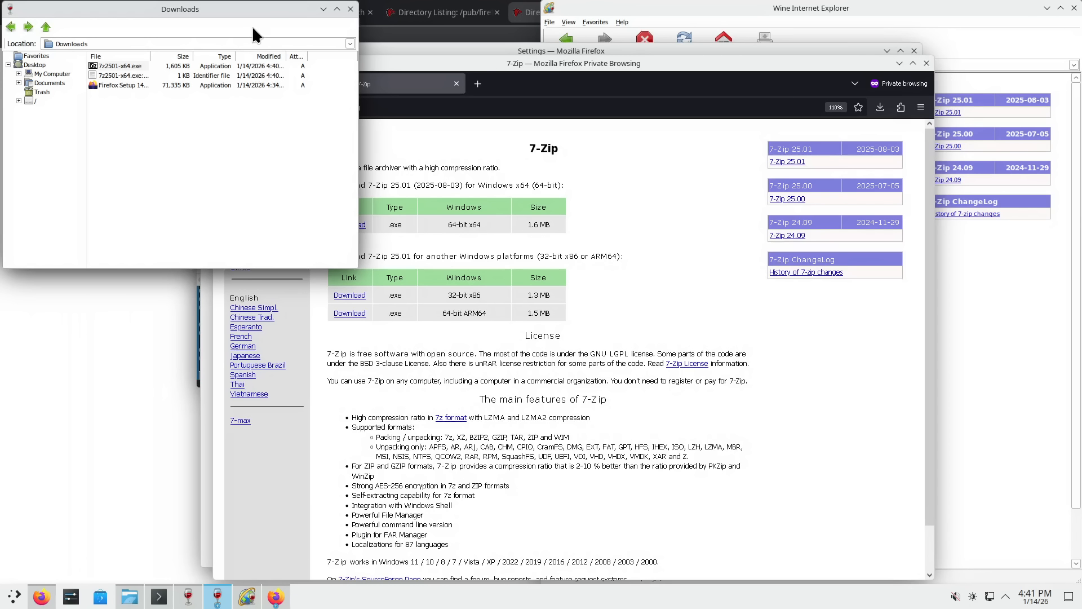
pyautogui.moveTo(257, 17); pyautogui.dragTo(730, 201)
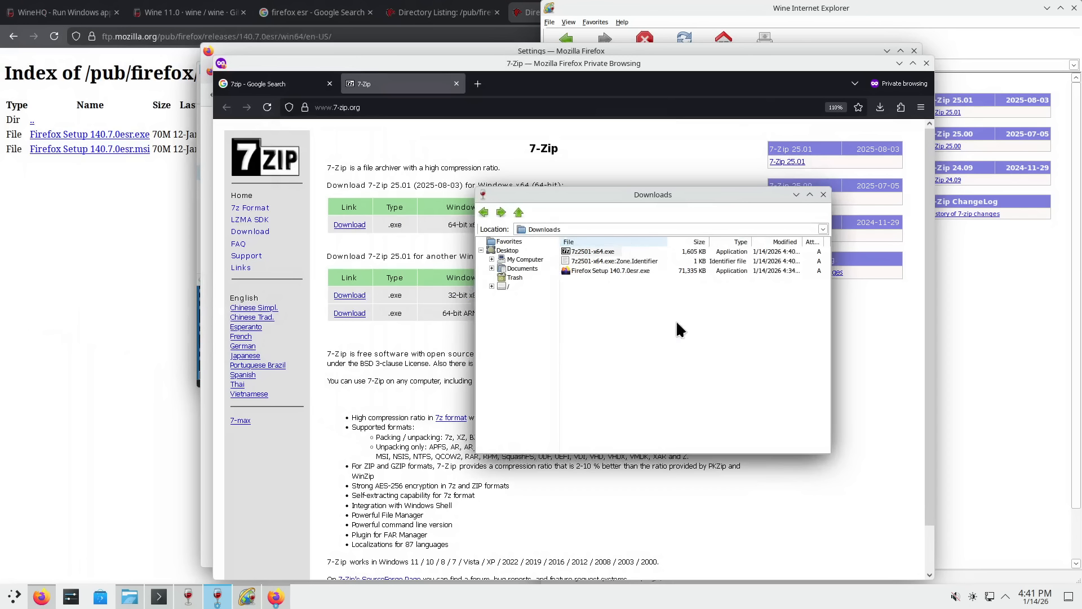
pyautogui.click(677, 362)
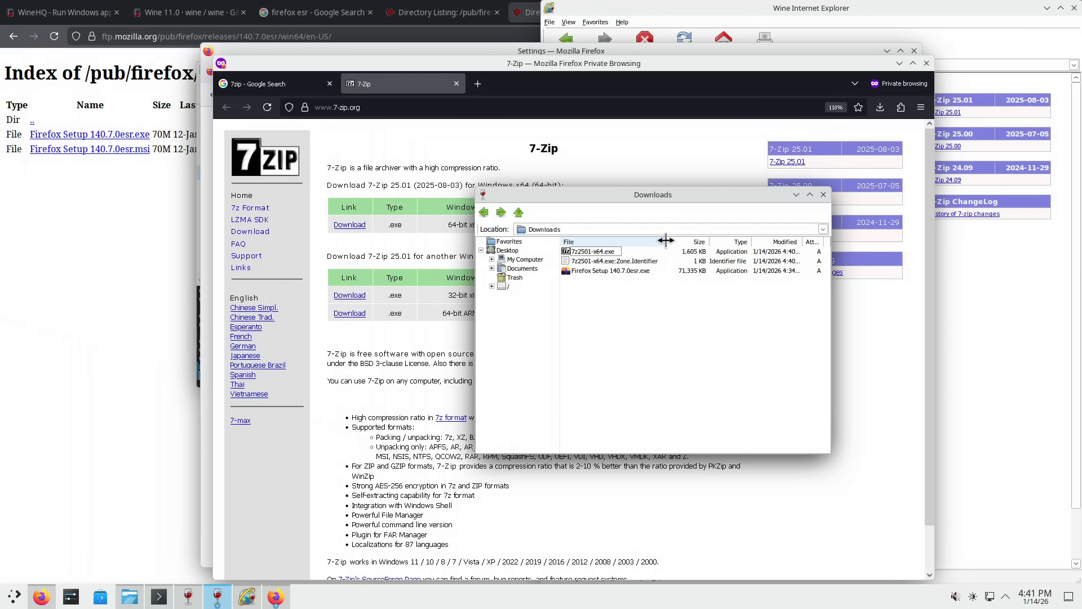
# - Auto-fit the File, Size, Type and Modified columns, then select the Zone.Identifier file
pyautogui.moveTo(666, 241); pyautogui.dragTo(650, 240)
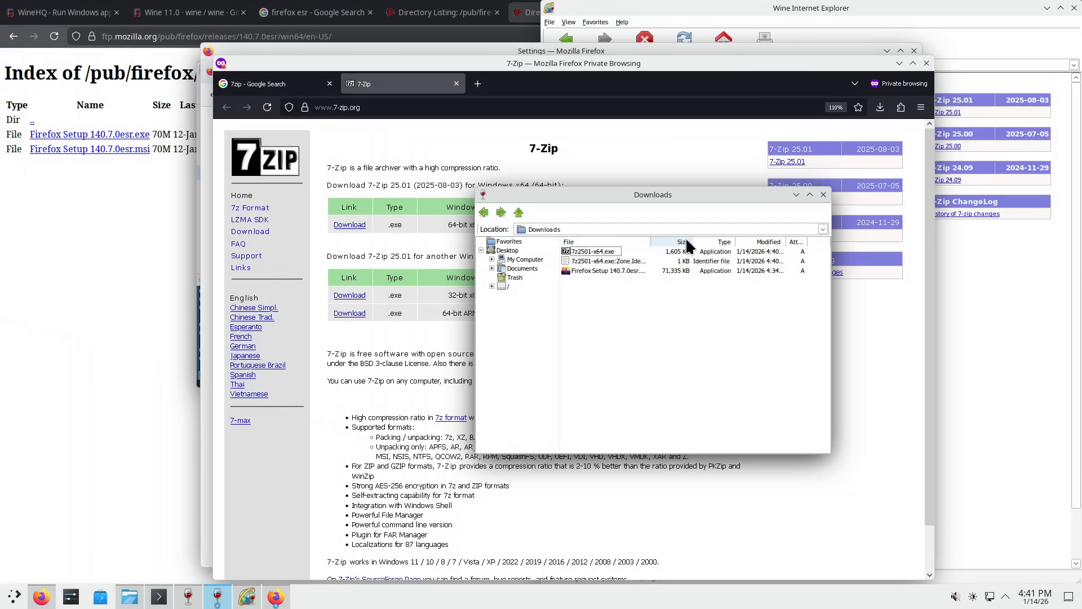
pyautogui.doubleClick(652, 239)
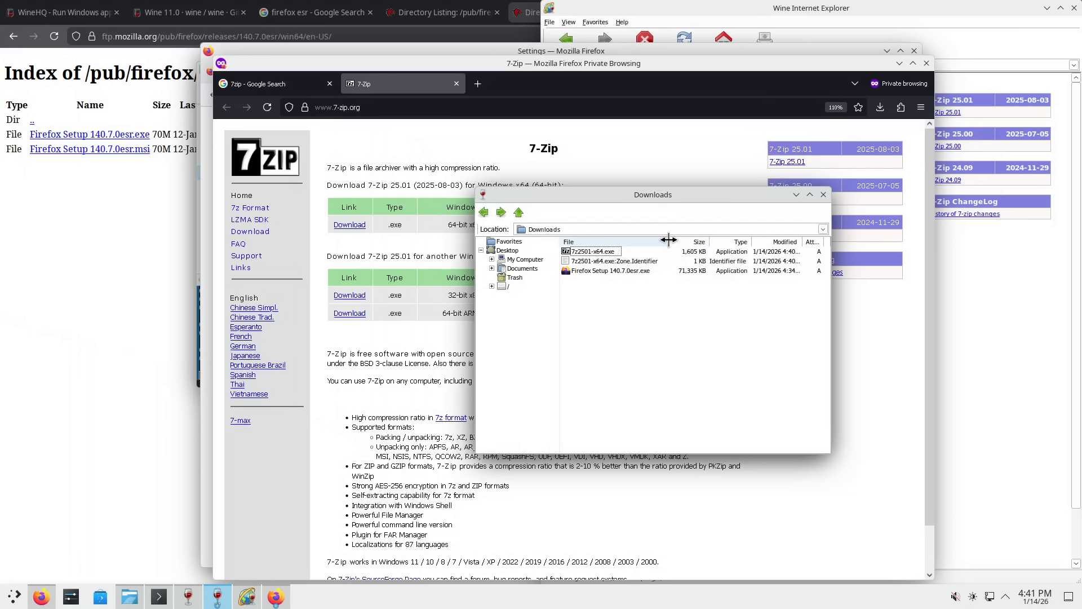
pyautogui.moveTo(669, 239); pyautogui.dragTo(623, 240)
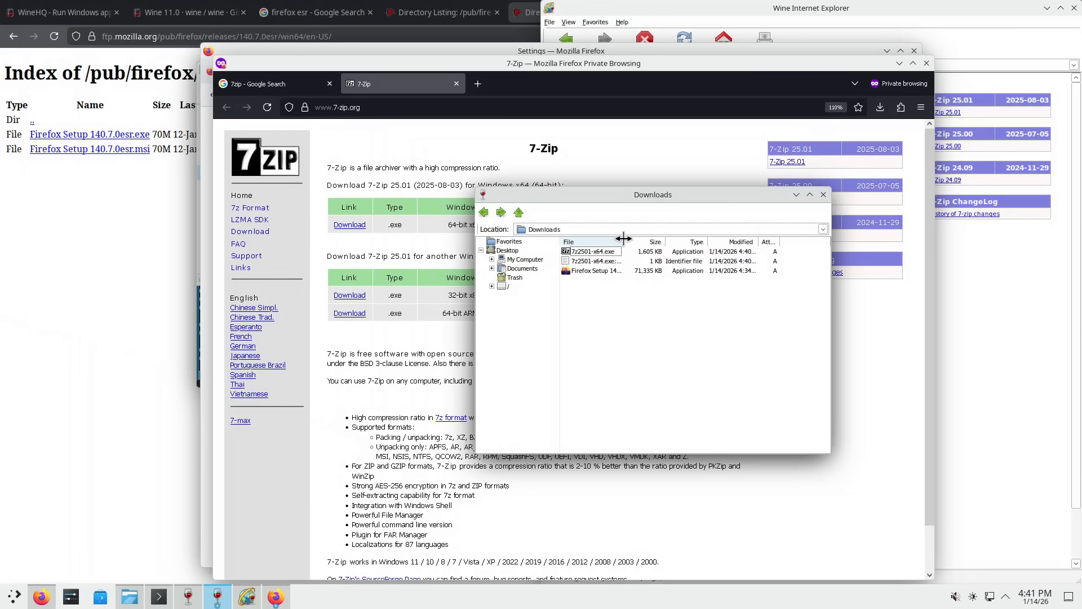
pyautogui.doubleClick(666, 242)
pyautogui.doubleClick(701, 242)
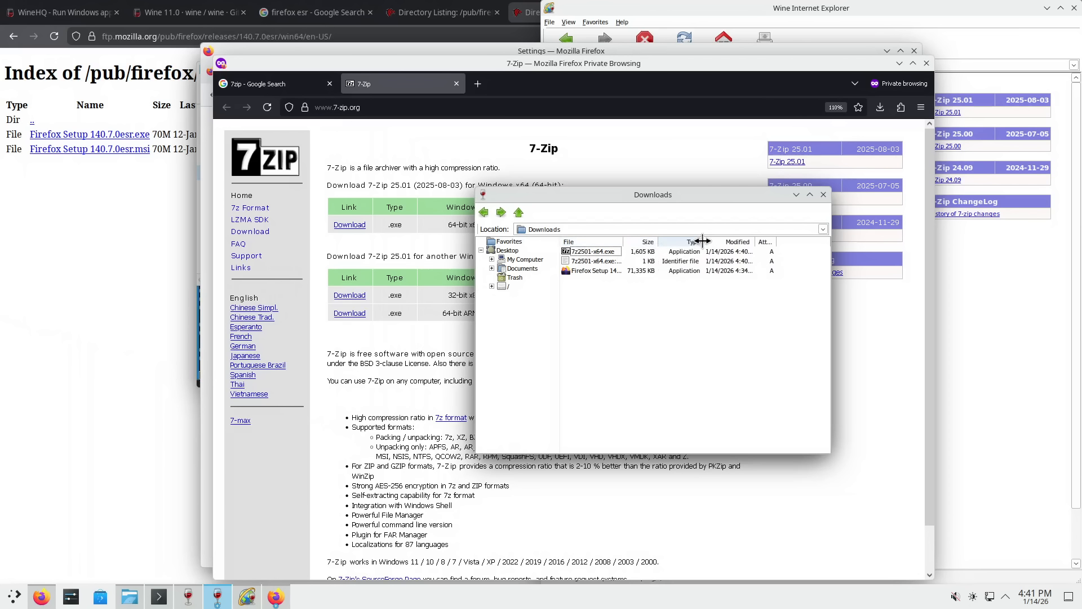
pyautogui.doubleClick(753, 244)
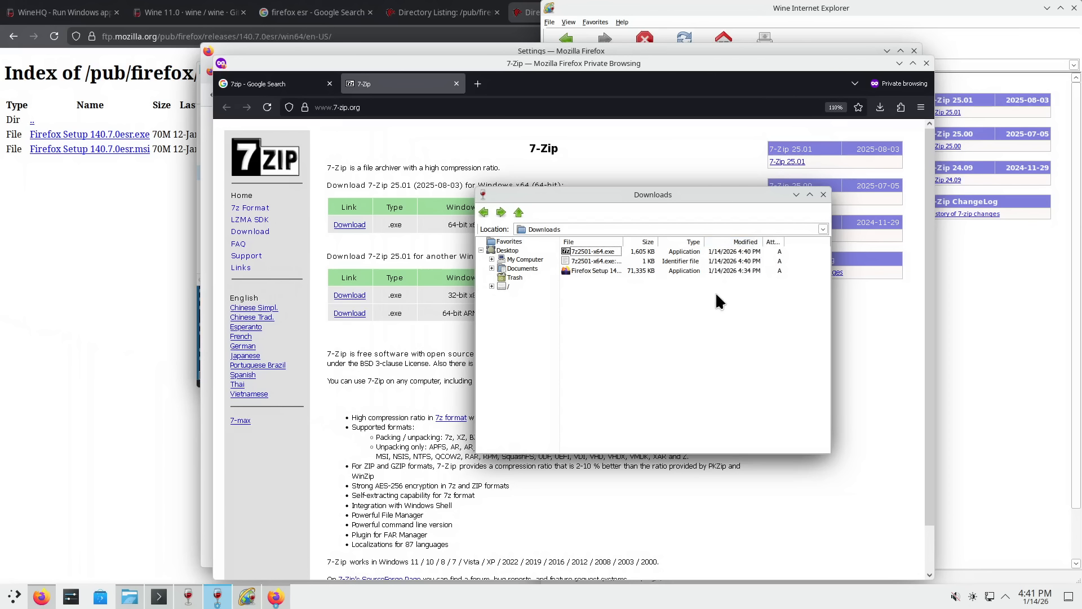
pyautogui.doubleClick(623, 240)
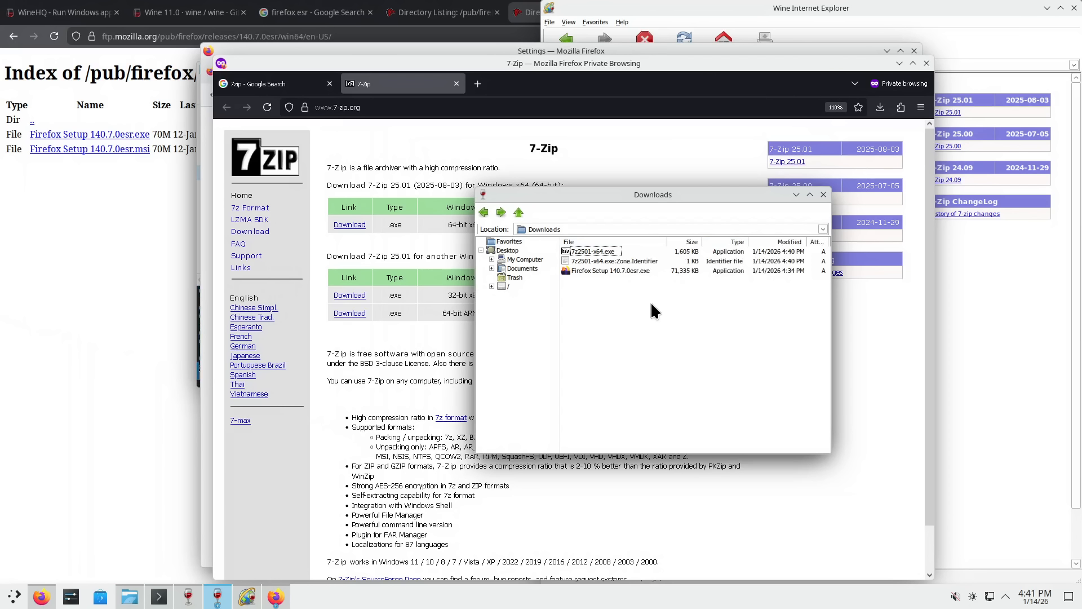
pyautogui.click(623, 260)
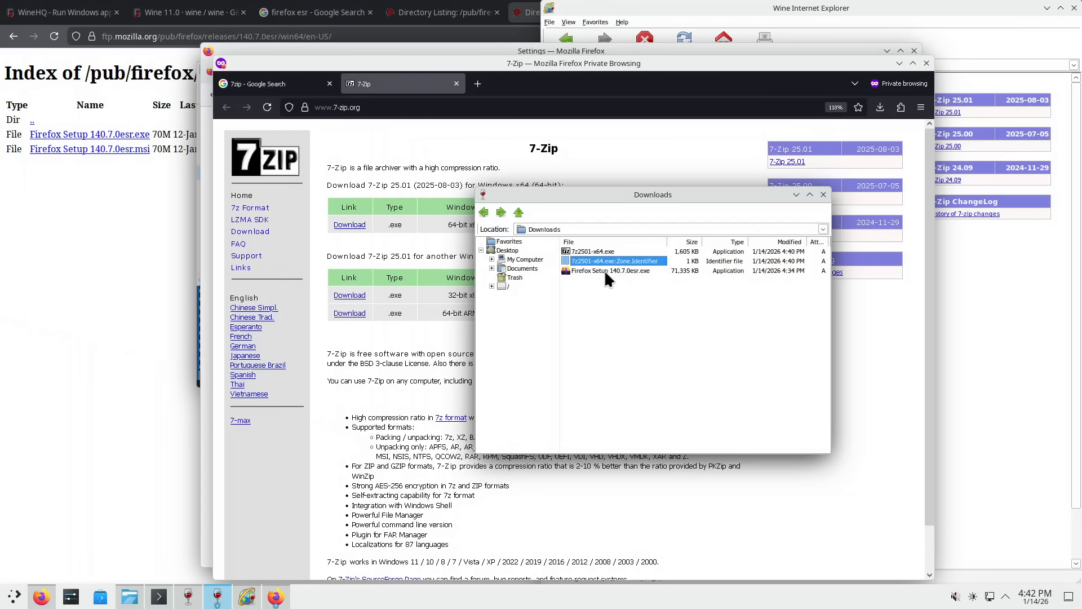
# - Run 7z2501-x64.exe, install 7-Zip to C:\Program Files\7-Zip\, and close the setup
pyautogui.click(592, 253)
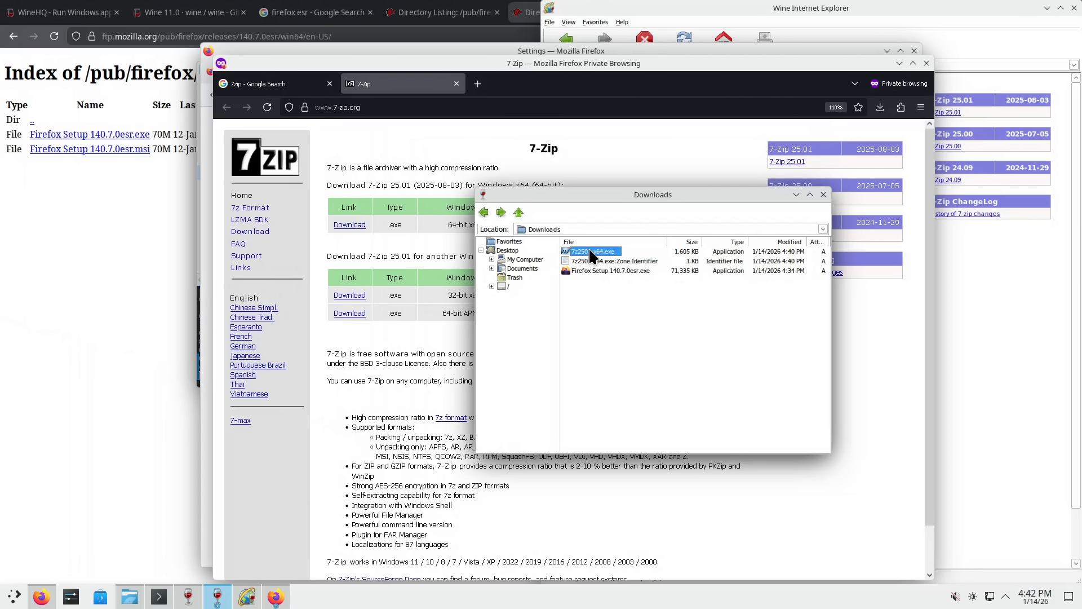
pyautogui.doubleClick(590, 251)
pyautogui.moveTo(556, 251); pyautogui.dragTo(454, 285)
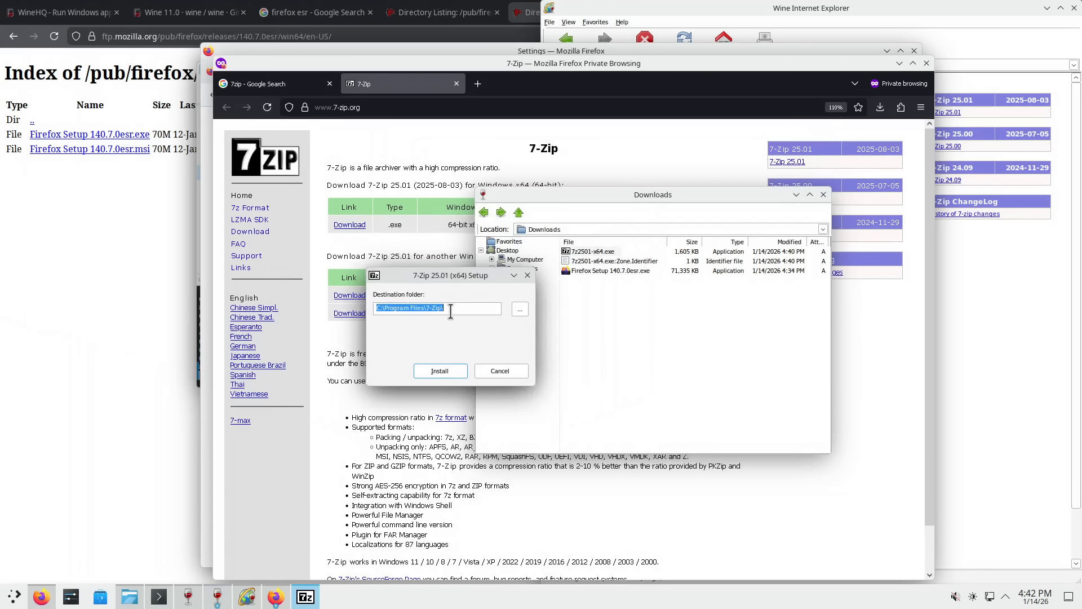
pyautogui.click(440, 371)
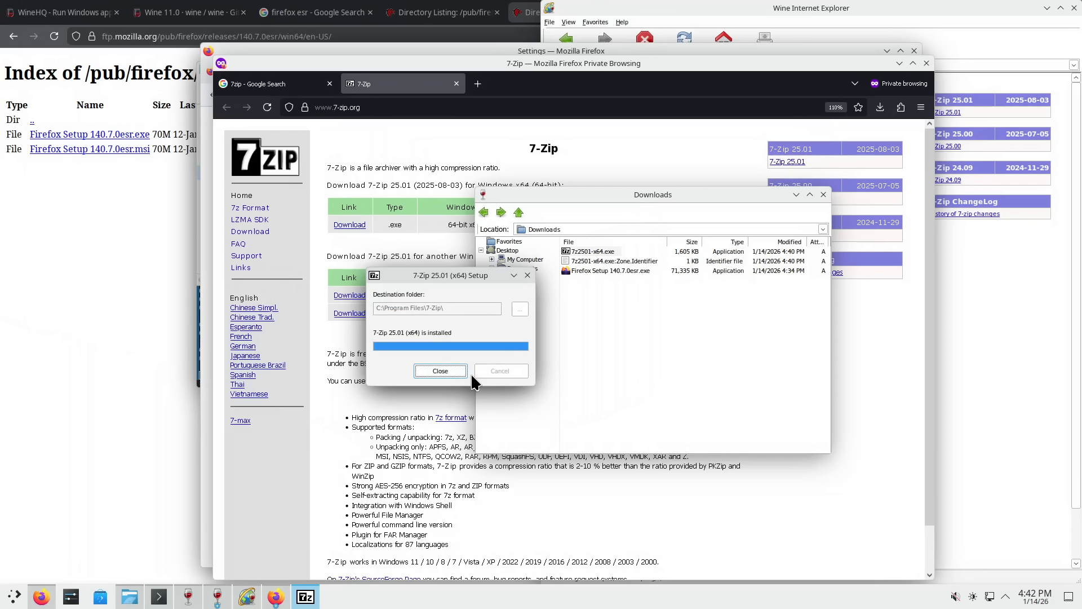
pyautogui.click(452, 373)
# - Close the Downloads window, reopen it from Firefox's downloads list, and show 7z2501-x64.exe's actions
pyautogui.rightClick(599, 257)
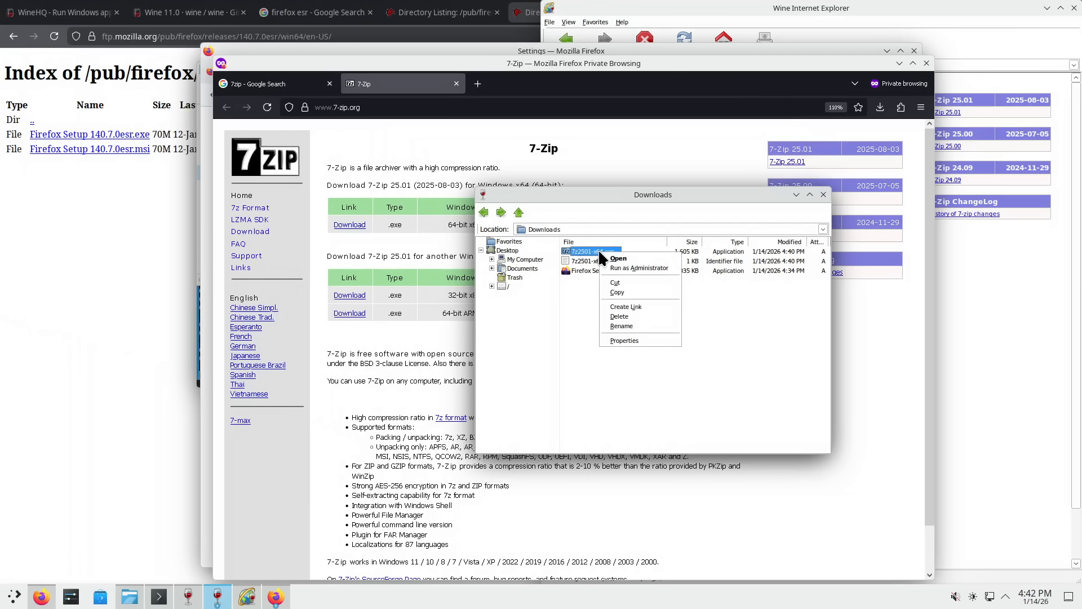
pyautogui.click(582, 285)
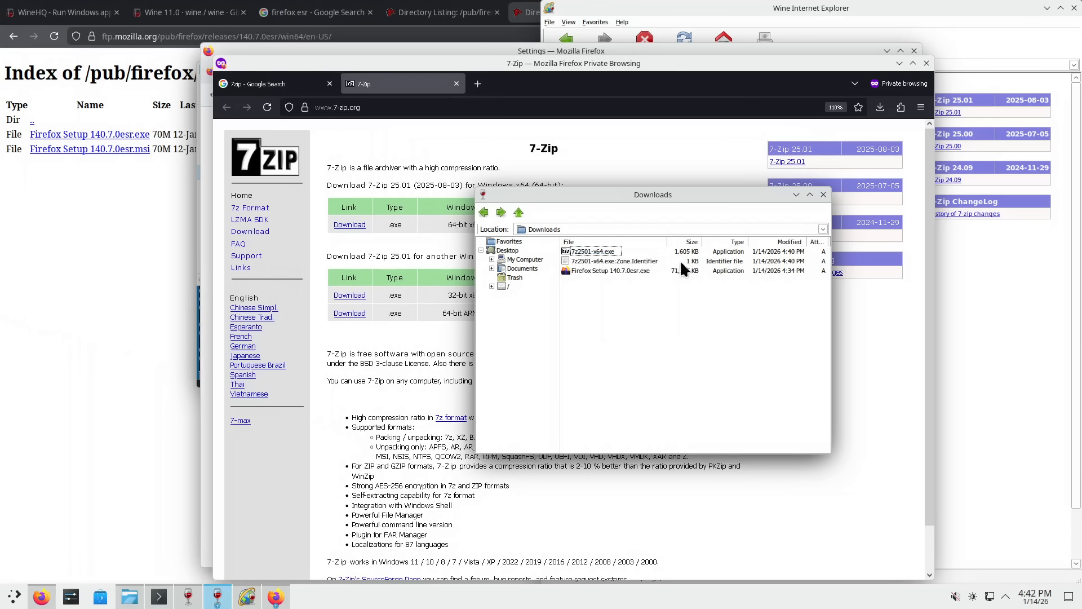
pyautogui.click(823, 194)
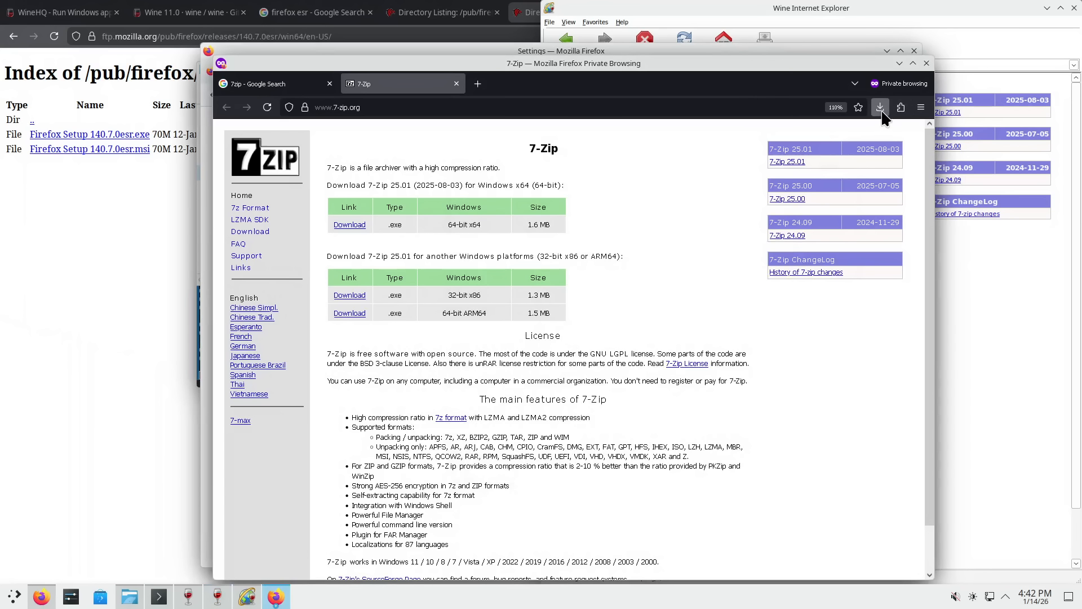
pyautogui.click(880, 108)
pyautogui.click(874, 133)
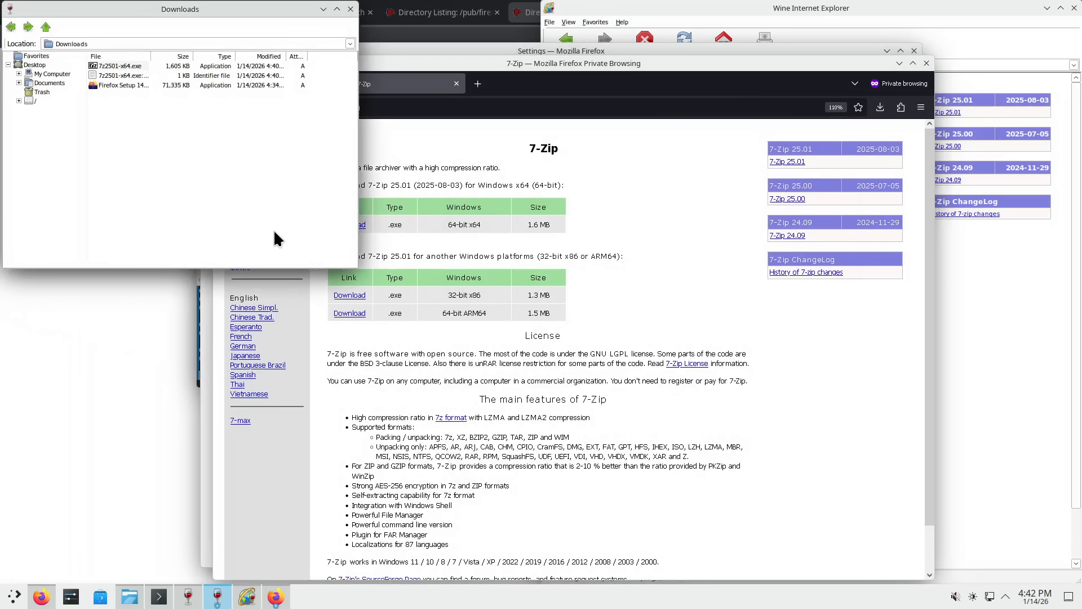
pyautogui.rightClick(128, 66)
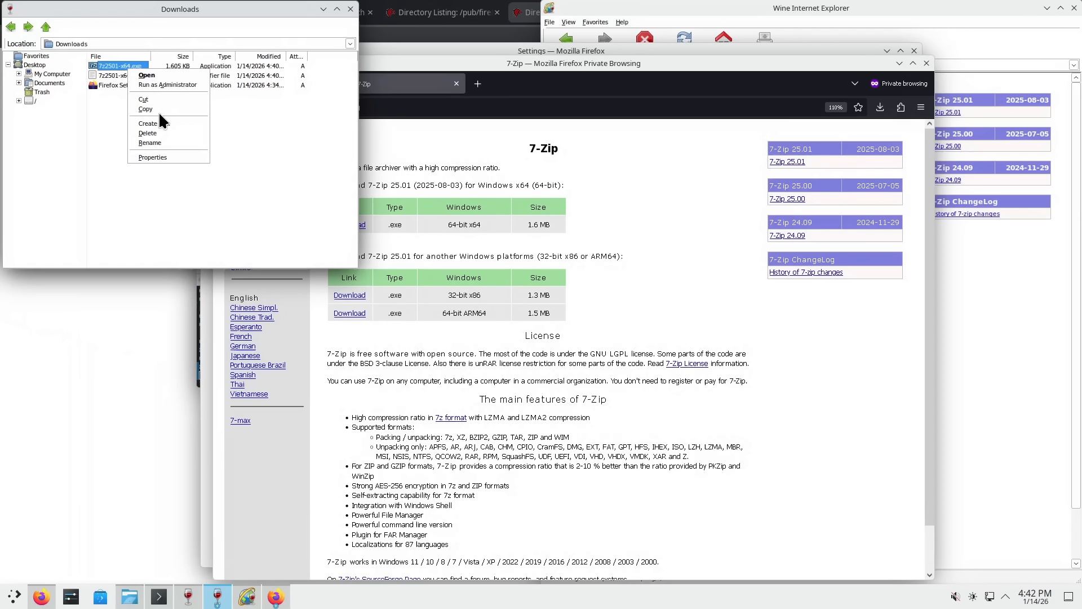
# - View the installer's properties, then browse to C:\Program Files\7-Zip and launch 7zFM.exe
pyautogui.click(166, 157)
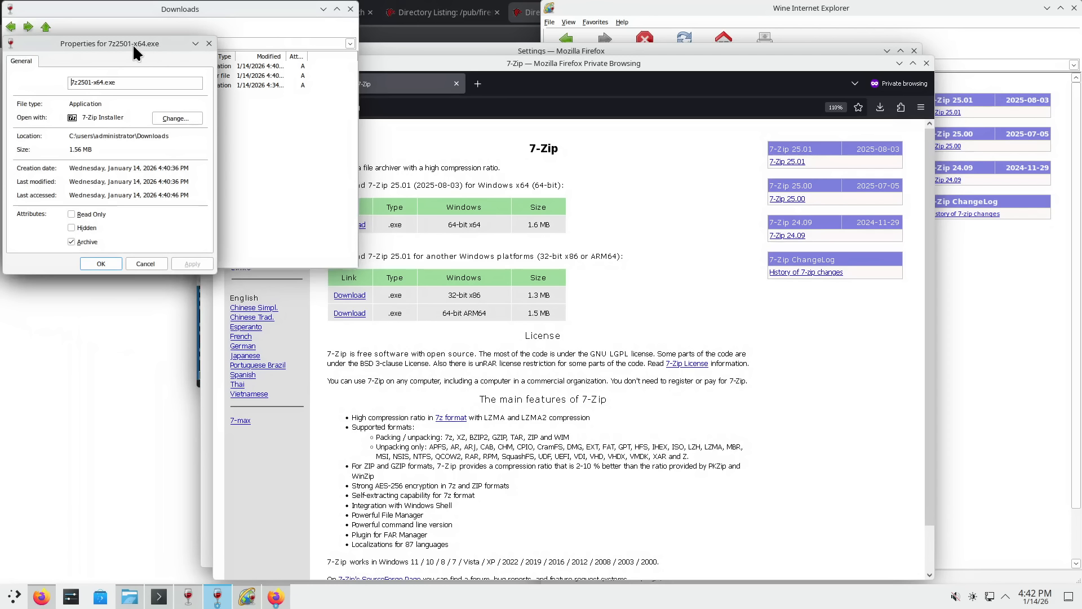
pyautogui.click(209, 44)
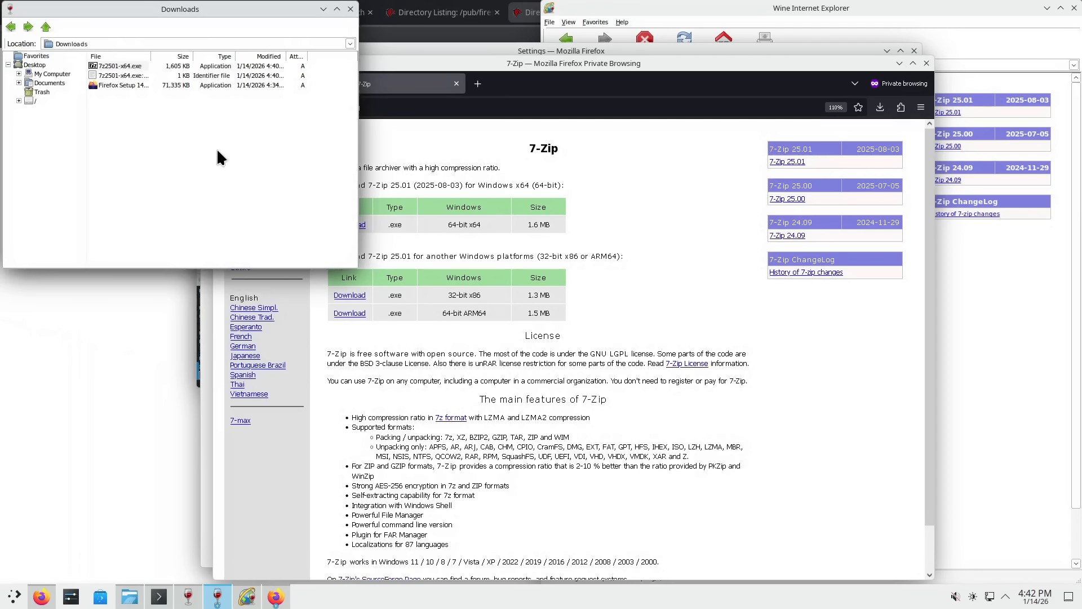
pyautogui.click(52, 74)
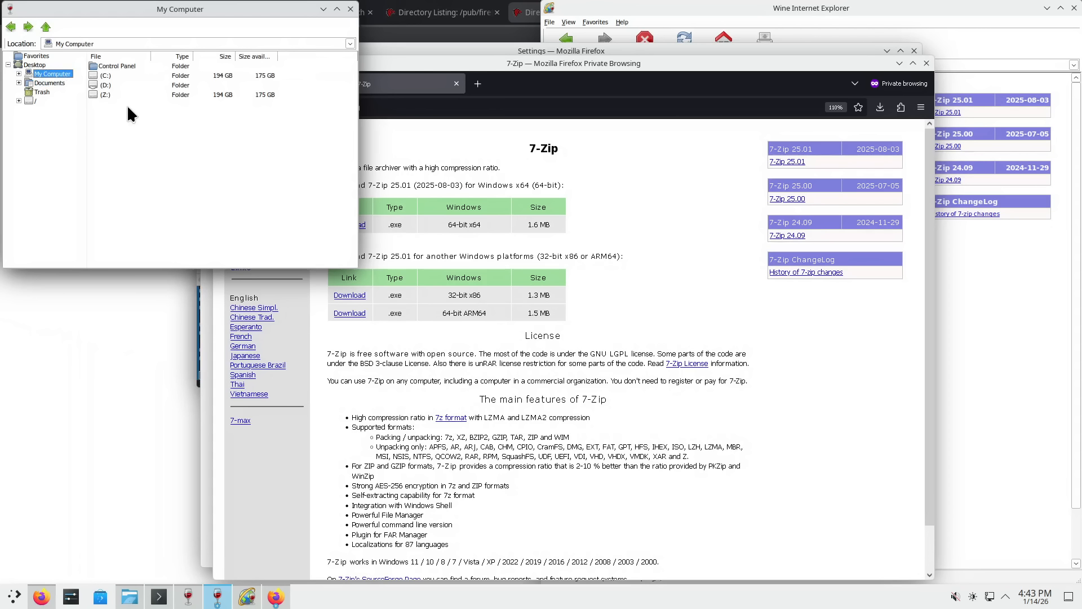
pyautogui.doubleClick(103, 74)
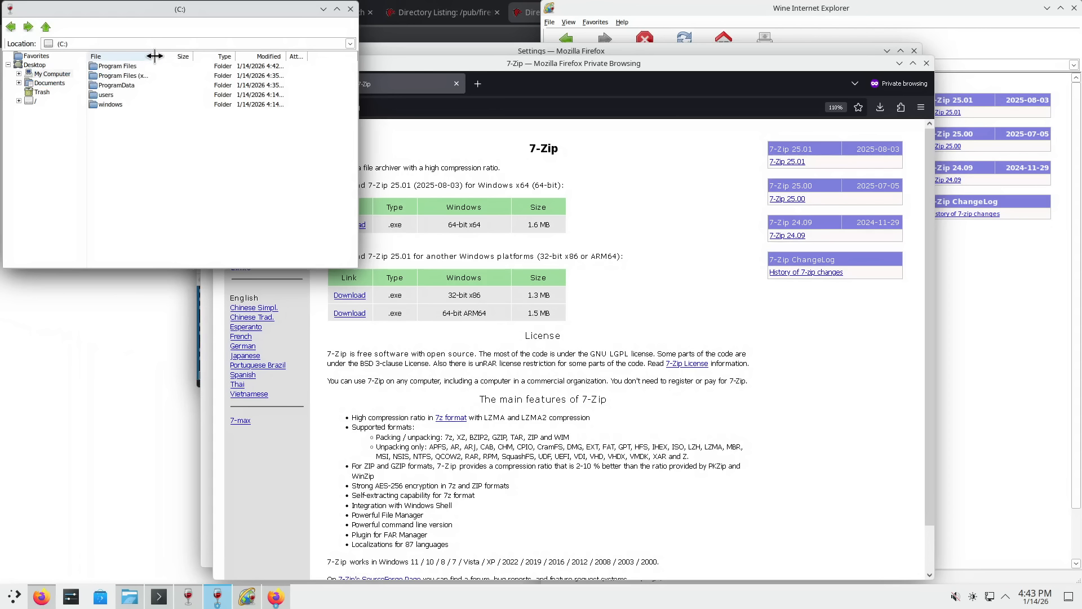
pyautogui.doubleClick(137, 66)
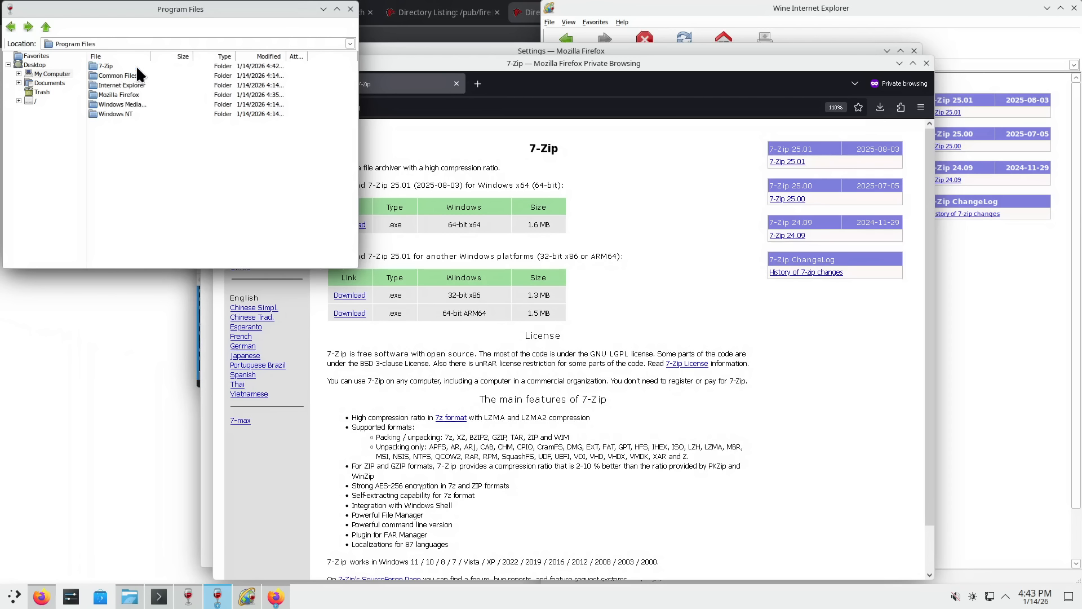
pyautogui.doubleClick(106, 66)
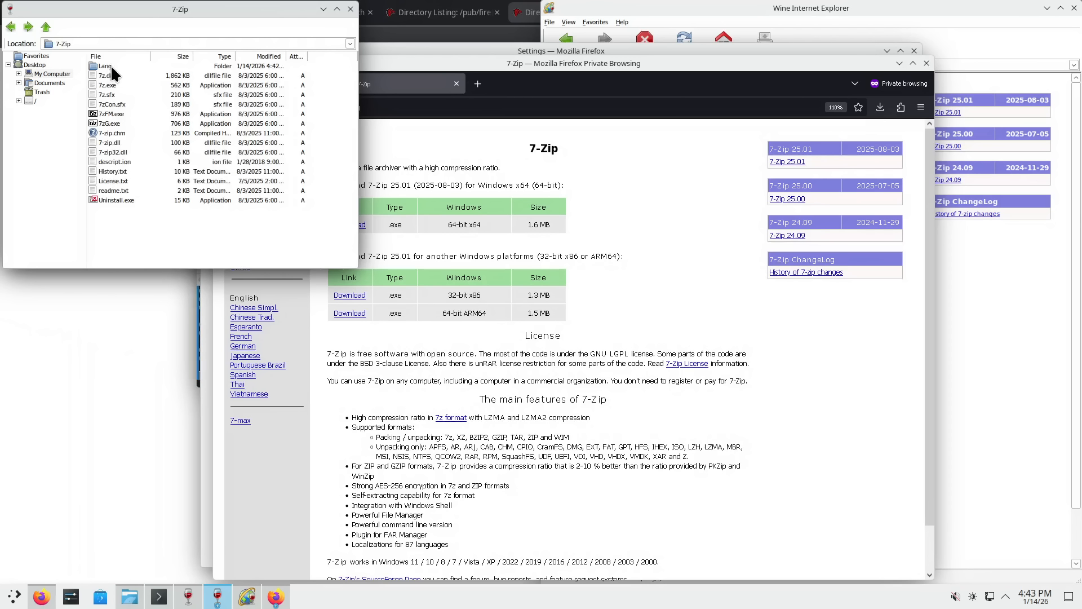
pyautogui.doubleClick(114, 114)
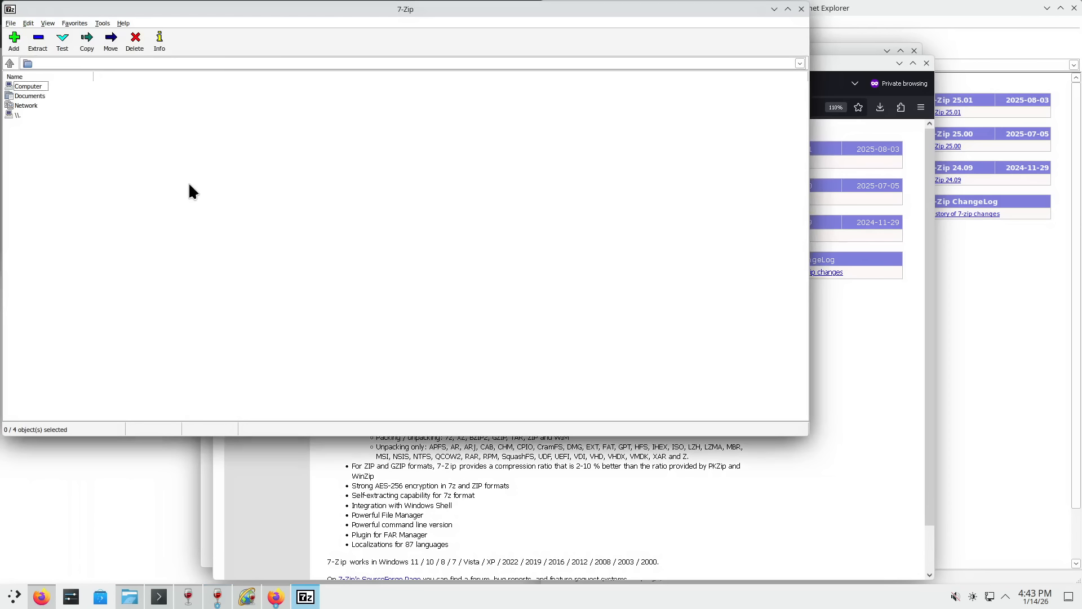
# - Move the 7-Zip window, view and close About 7-Zip, then bring Wine Internet Explorer forward
pyautogui.moveTo(243, 10); pyautogui.dragTo(431, 137)
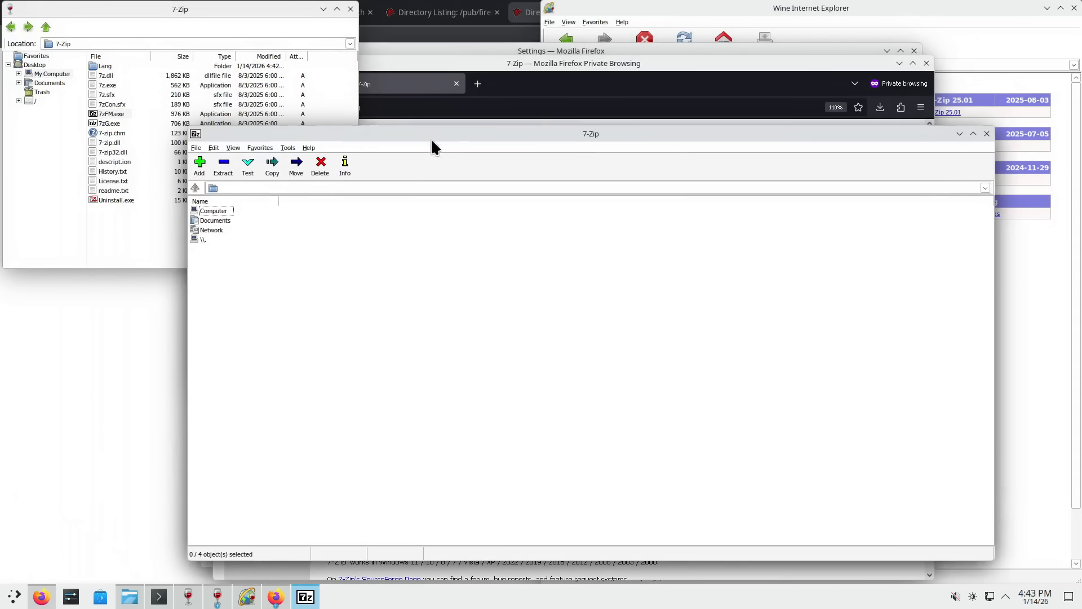
pyautogui.click(308, 148)
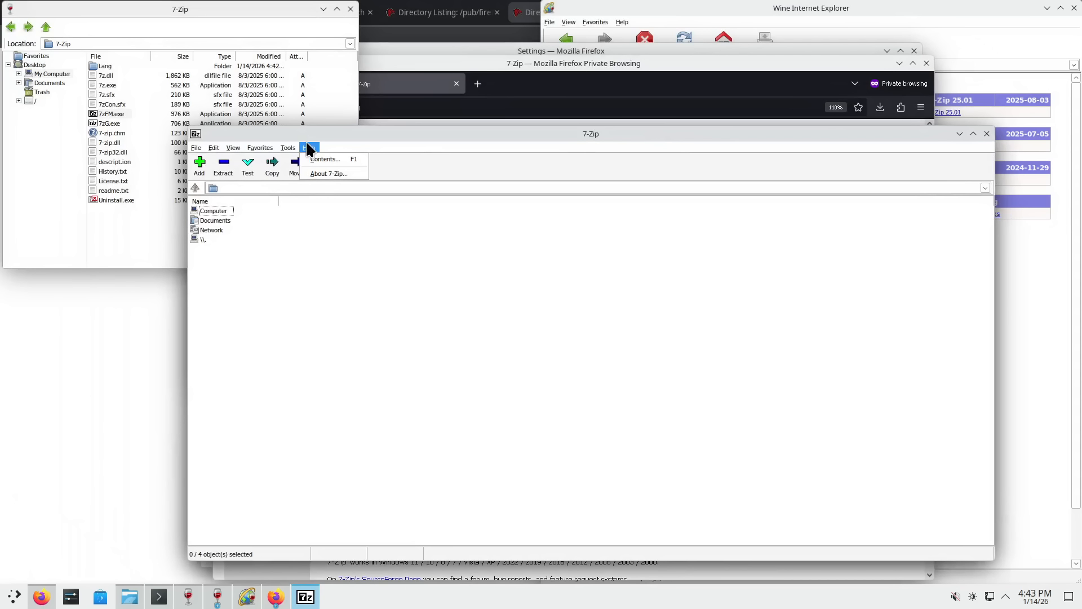
pyautogui.click(328, 174)
pyautogui.click(624, 409)
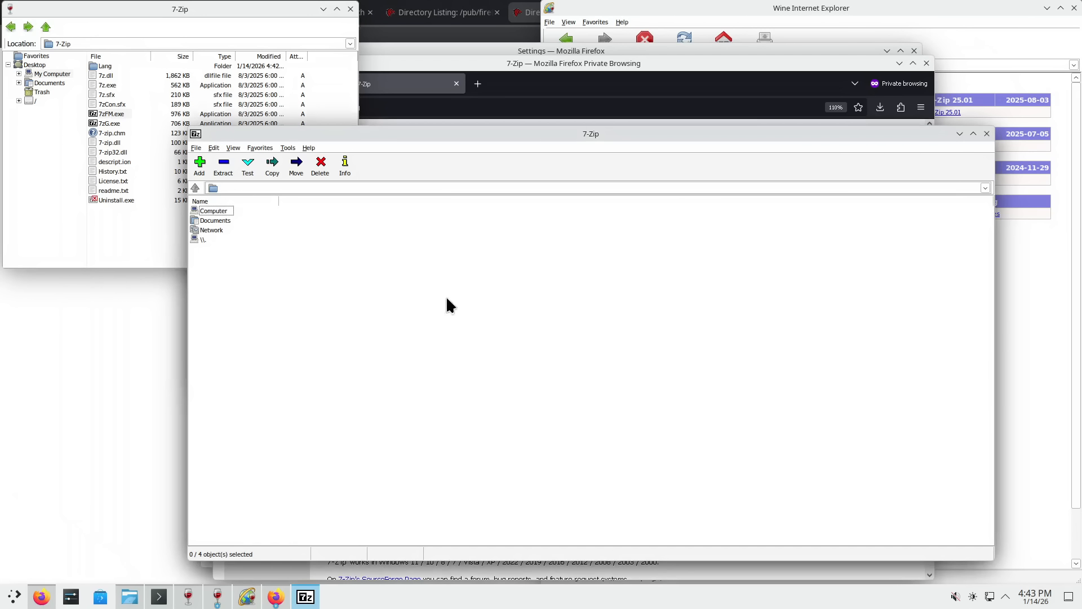
pyautogui.click(780, 10)
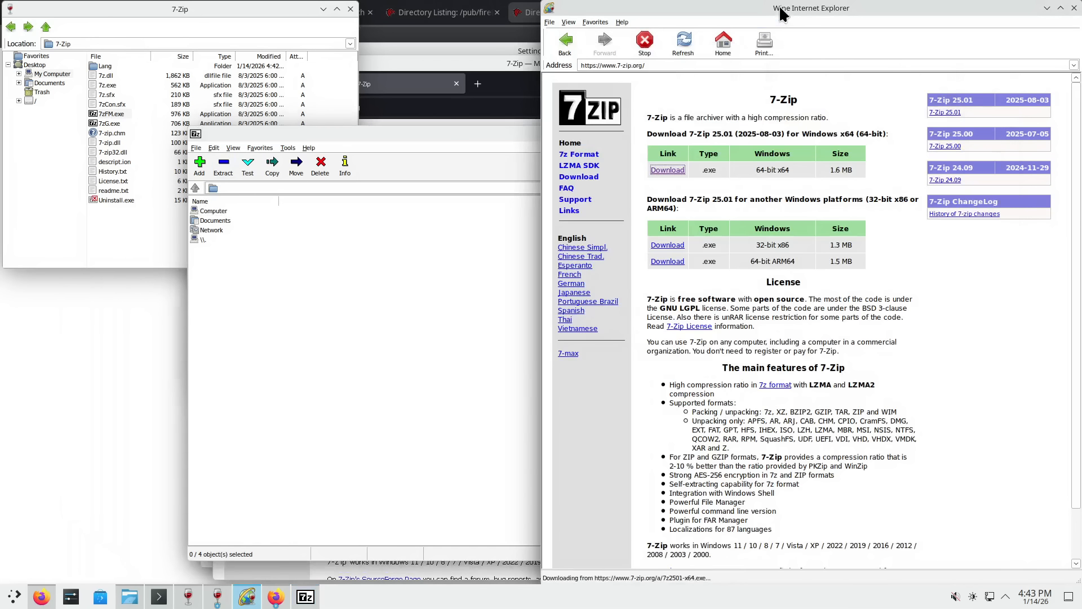
# - Open About Wine Internet Explorer, which reports wine-11.0, then bring the cmd.exe console forward
pyautogui.click(622, 22)
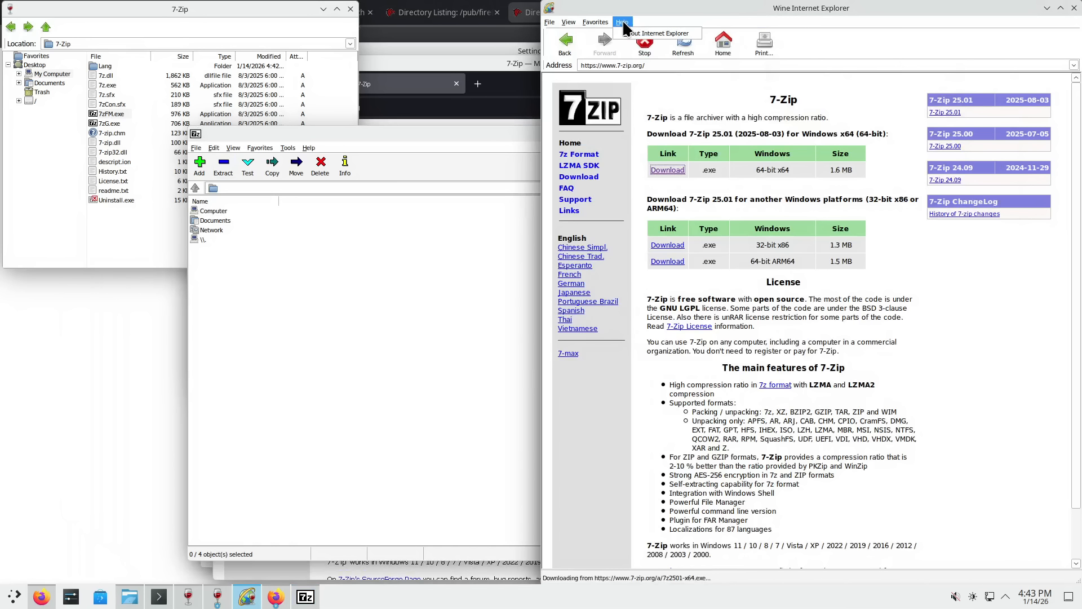
pyautogui.click(653, 33)
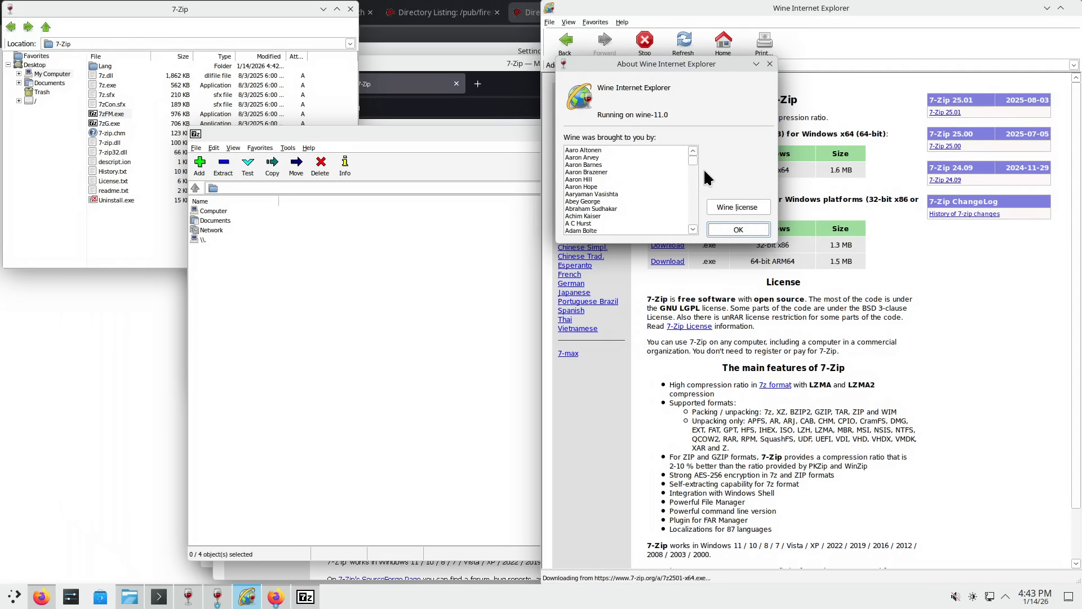
pyautogui.moveTo(694, 161)
pyautogui.mouseDown()
pyautogui.moveTo(687, 241)
pyautogui.moveTo(689, 153)
pyautogui.mouseUp()
pyautogui.moveTo(217, 596)
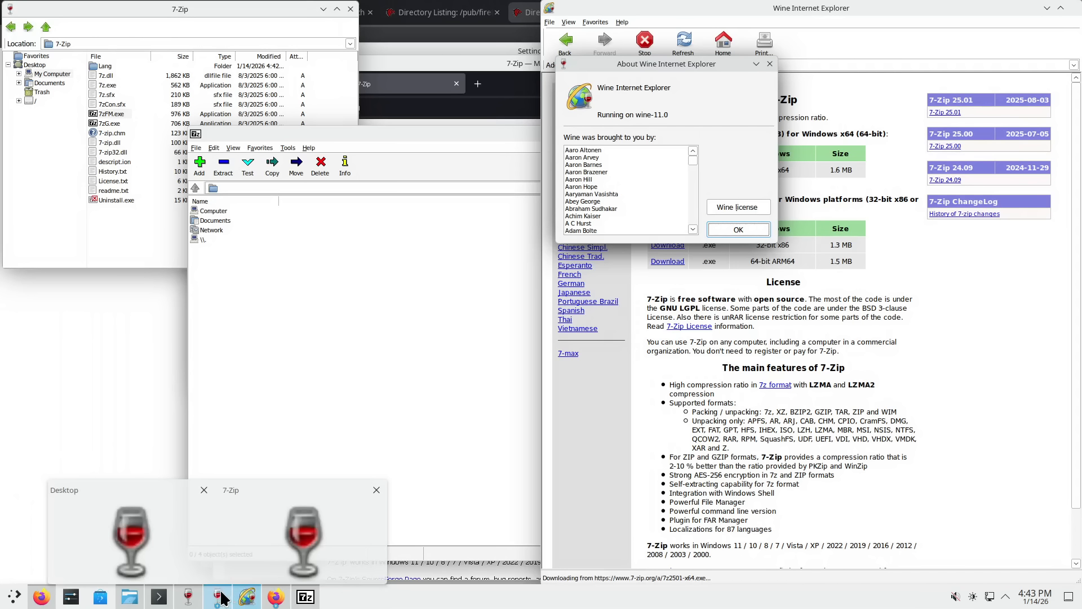
pyautogui.click(190, 557)
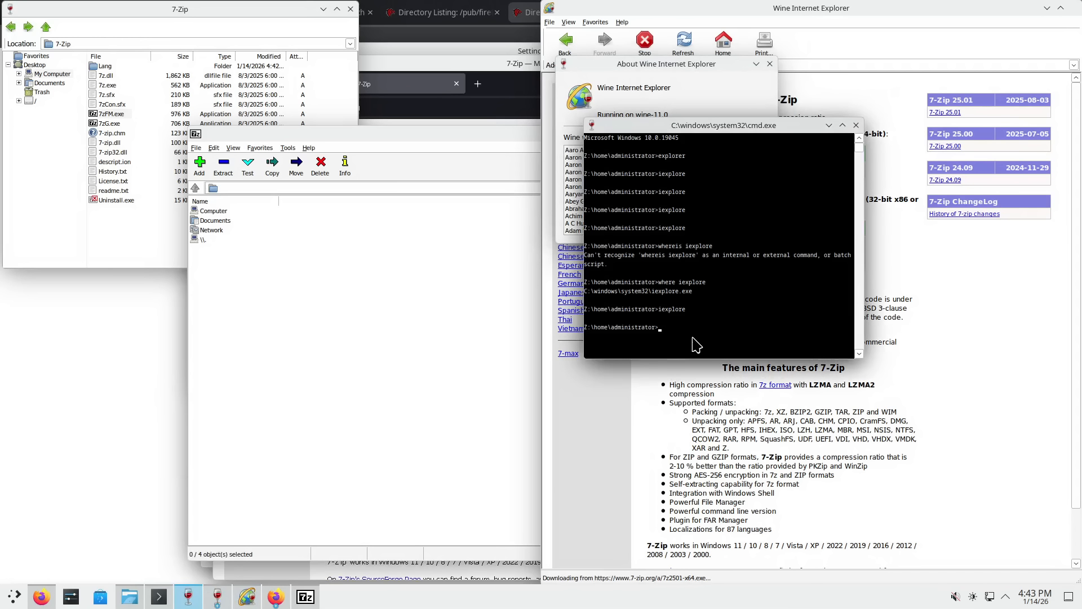
# - Check the version with ver and winver, then close the About Wine 11.0 dialog
pyautogui.write('ver')
pyautogui.press('Return')
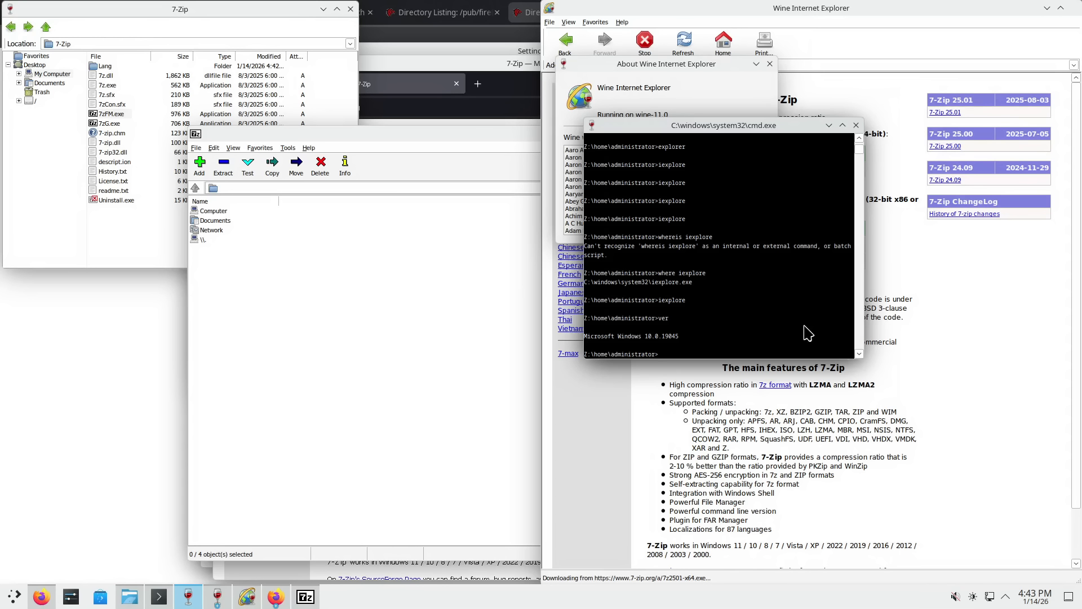
pyautogui.write('winver.exe')
pyautogui.press('Return')
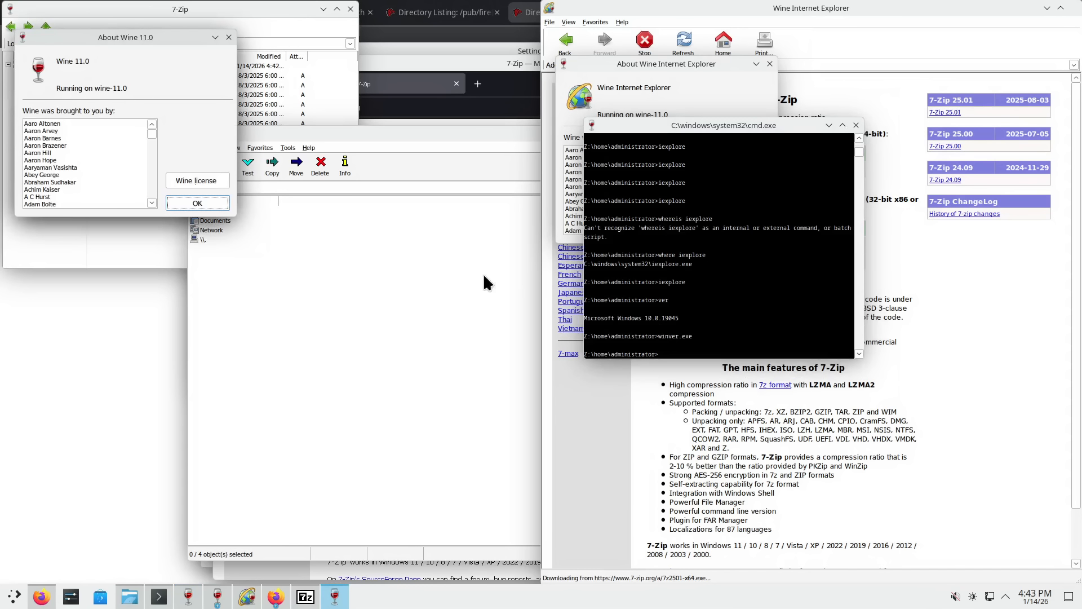
pyautogui.moveTo(152, 39); pyautogui.dragTo(717, 373)
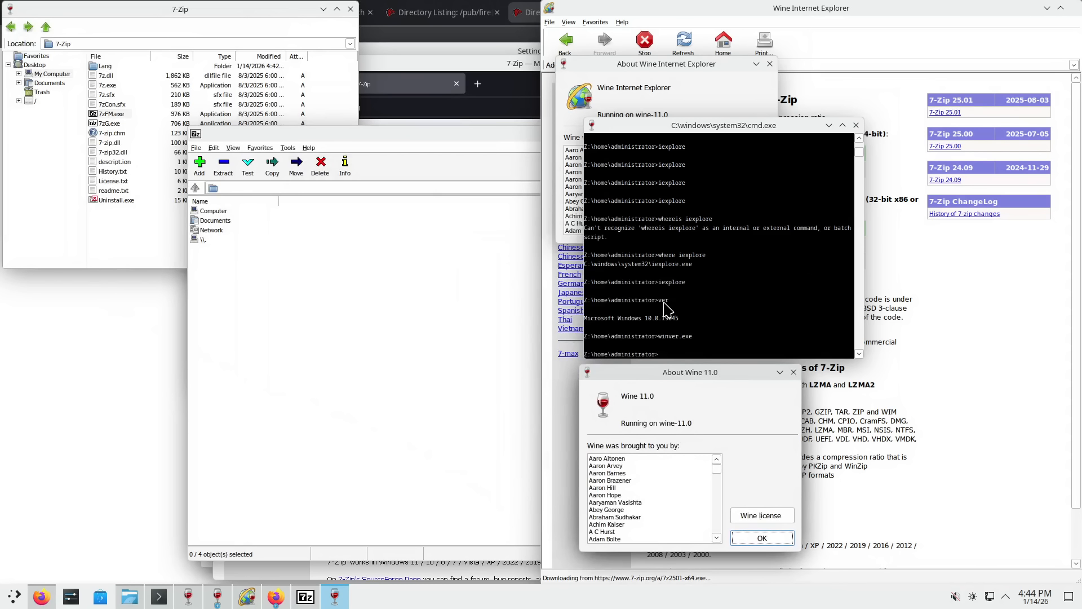
pyautogui.click(793, 371)
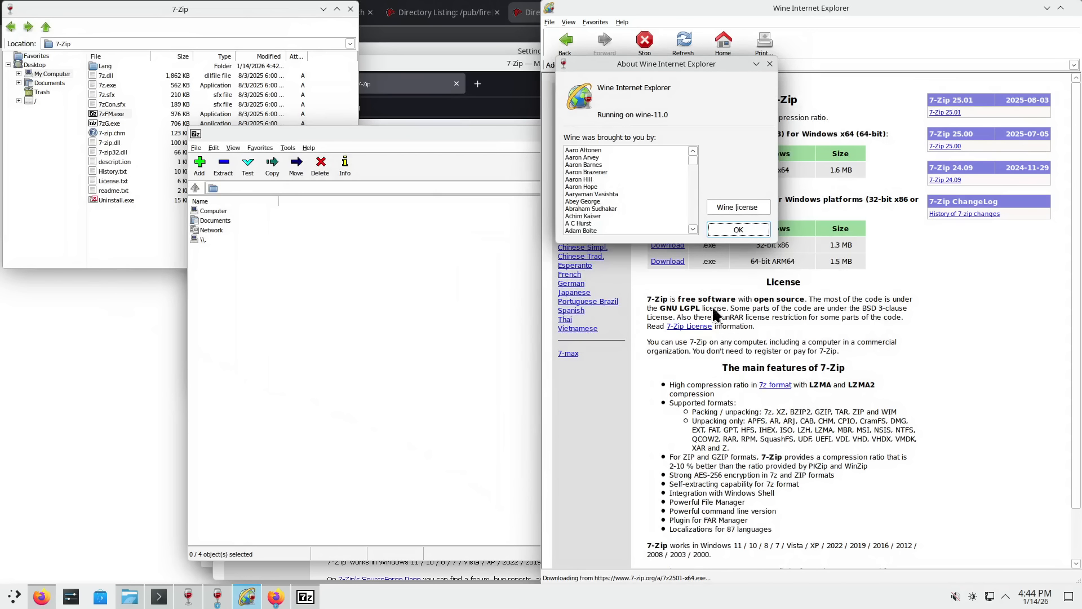
# - Launch the Registry Editor with regedit from the cmd console
pyautogui.click(188, 597)
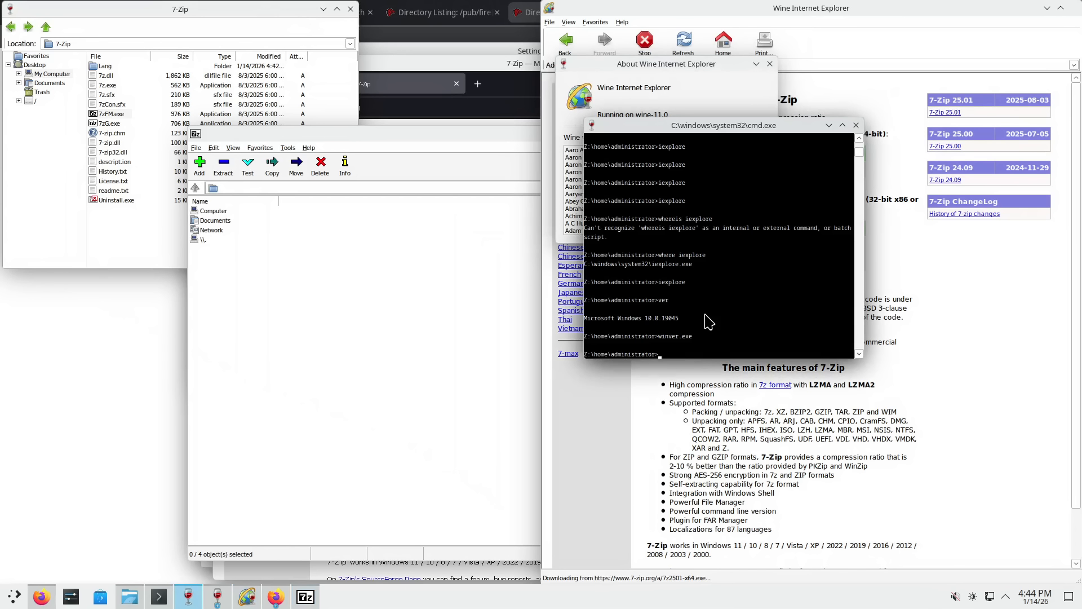
pyautogui.write('regedit')
pyautogui.press('Return')
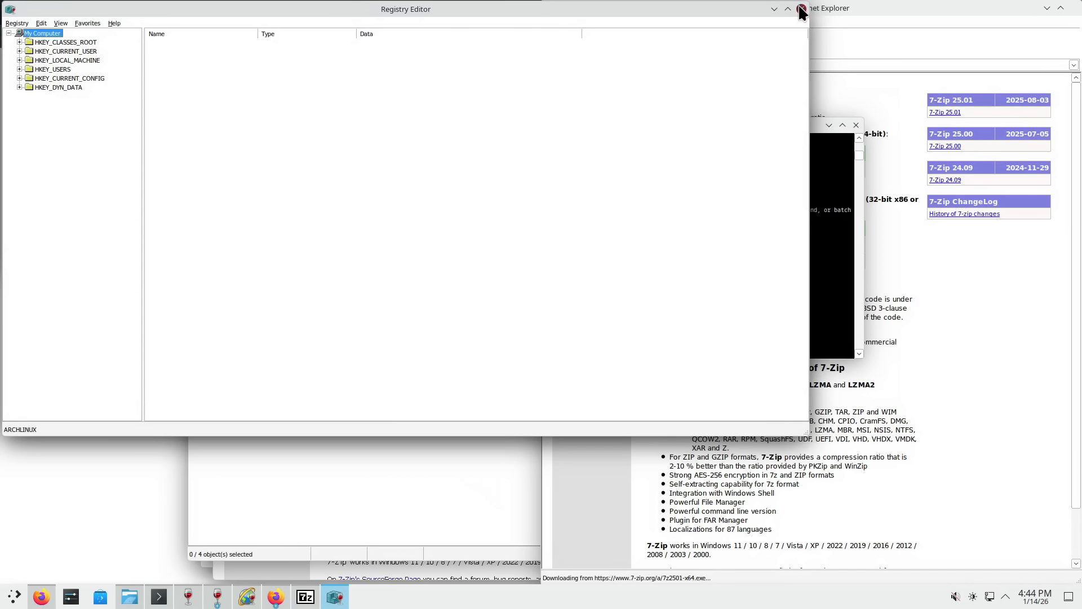
# - Close the Registry Editor and move the cmd console down and left
pyautogui.click(802, 10)
pyautogui.click(188, 602)
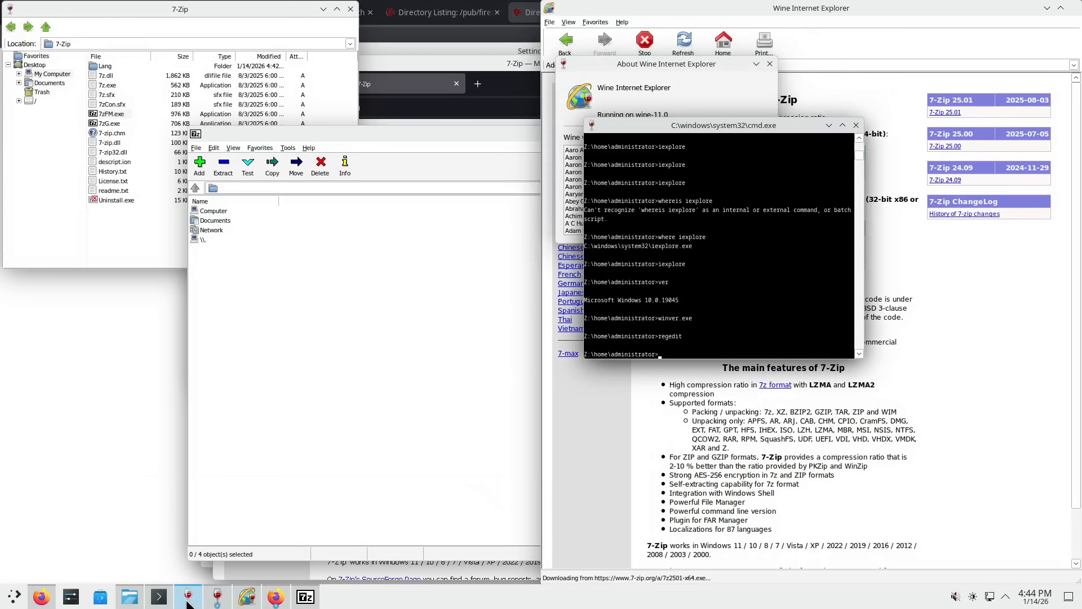
pyautogui.moveTo(710, 130); pyautogui.dragTo(636, 205)
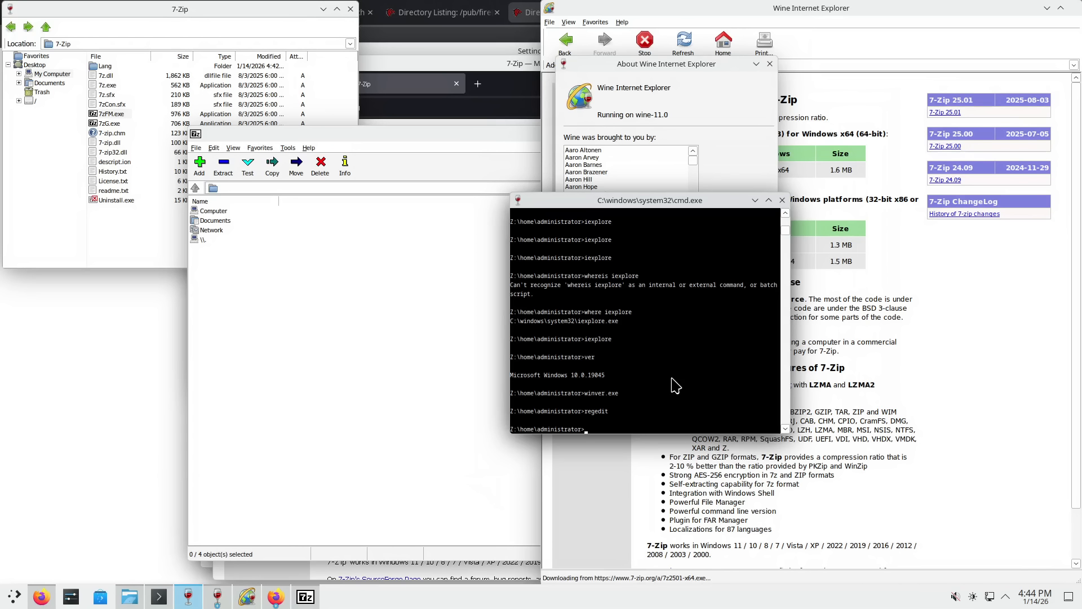
# - Try running mspaint, paint and mmc at the prompt; none are recognised
pyautogui.write('mspaint')
pyautogui.press('Return')
pyautogui.write('paint')
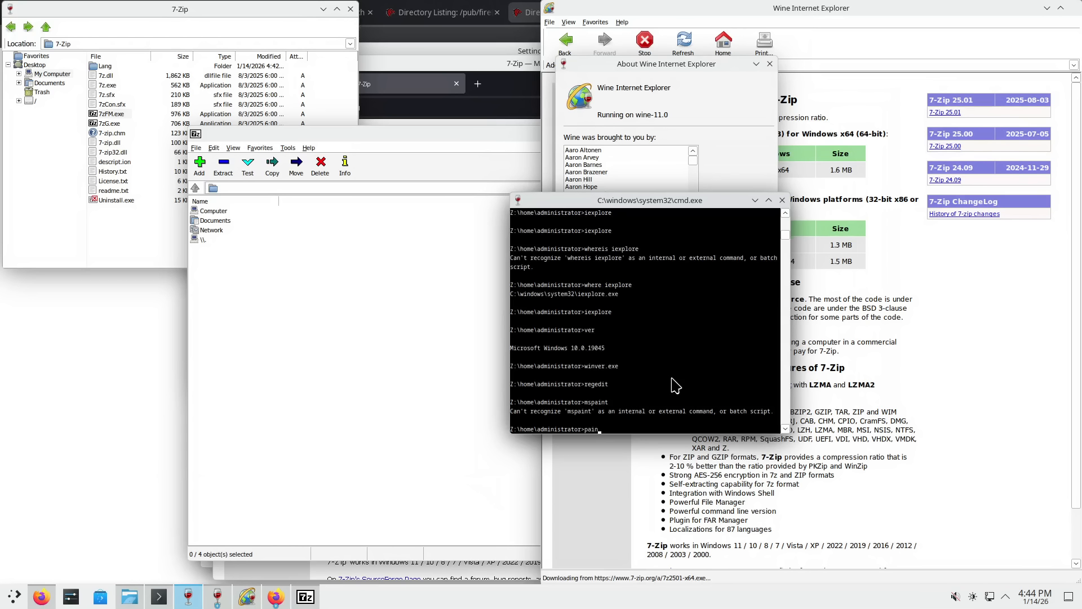
pyautogui.press('Return')
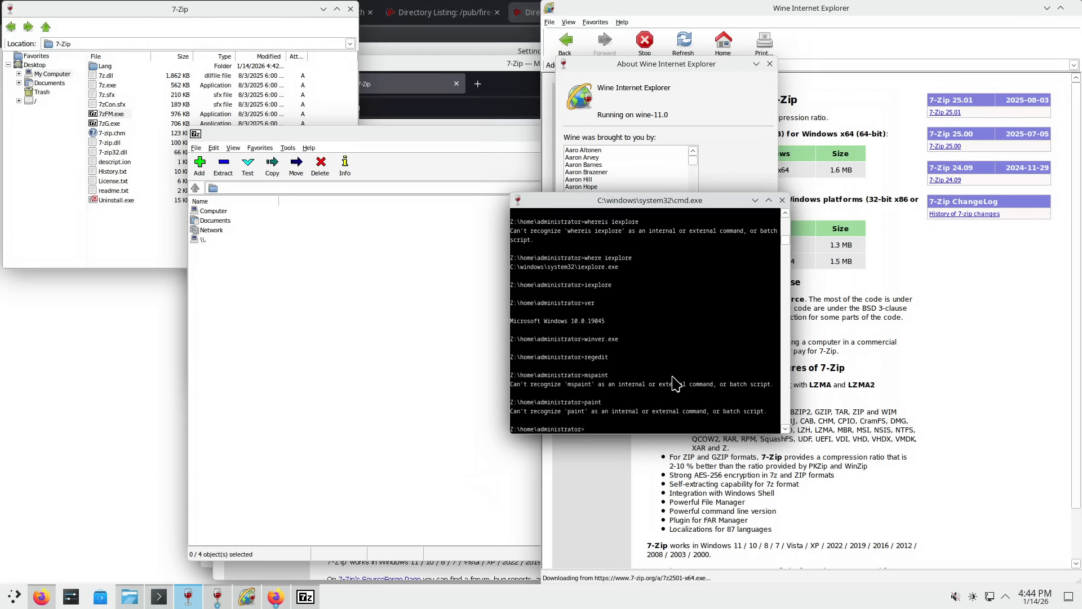
pyautogui.write('mmc')
pyautogui.press('Return')
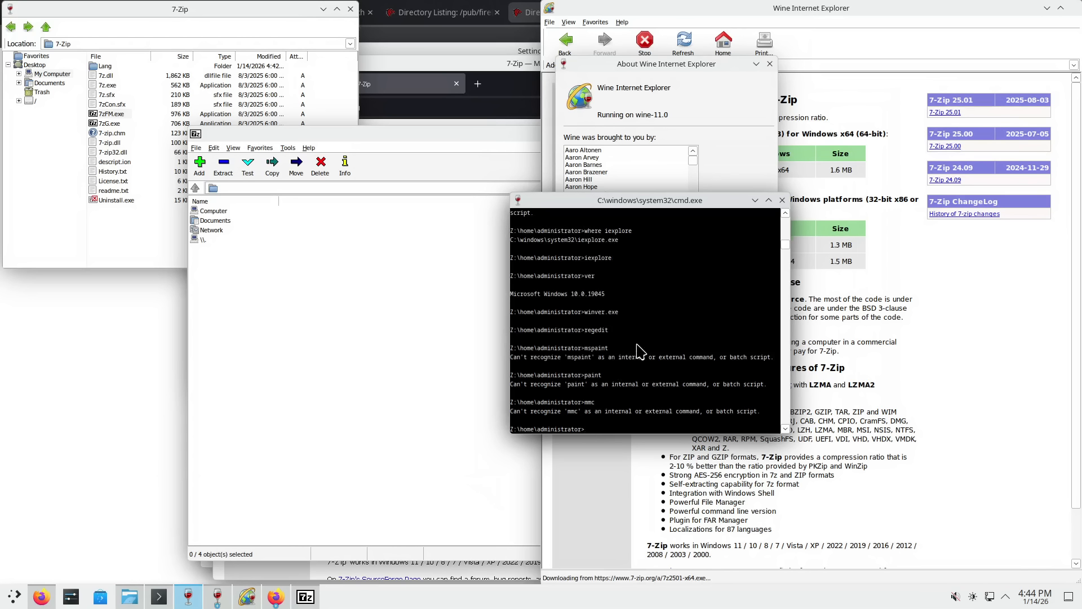
pyautogui.scroll(2, 638, 351)
pyautogui.scroll(-2, 640, 351)
# - Start a nested cmd session, then bring the 7-Zip File Manager to the front
pyautogui.write('cmd')
pyautogui.press('Return')
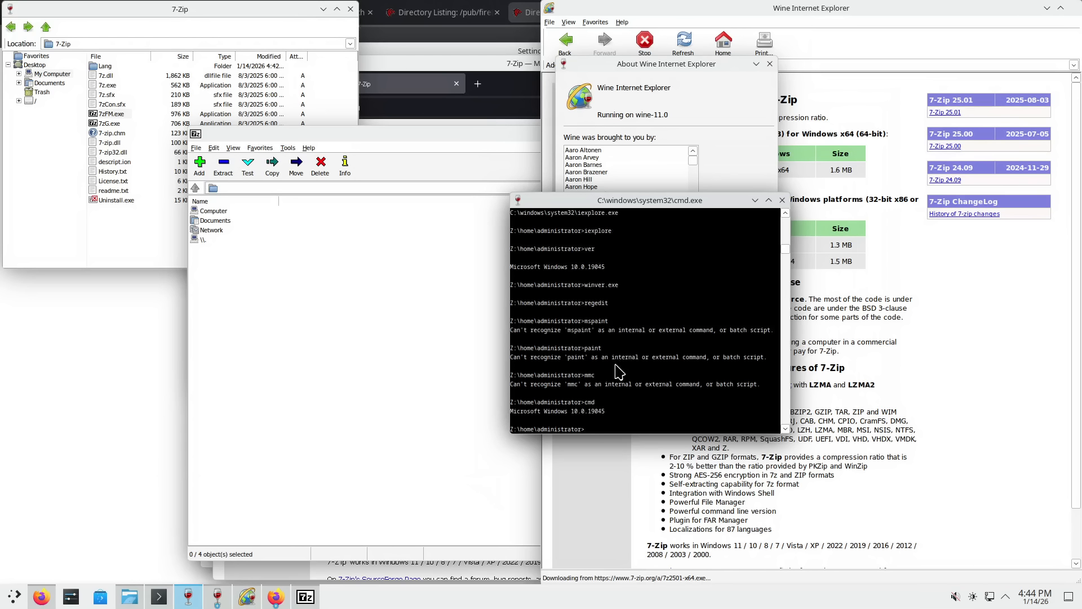
pyautogui.moveTo(641, 200); pyautogui.dragTo(670, 227)
pyautogui.click(427, 285)
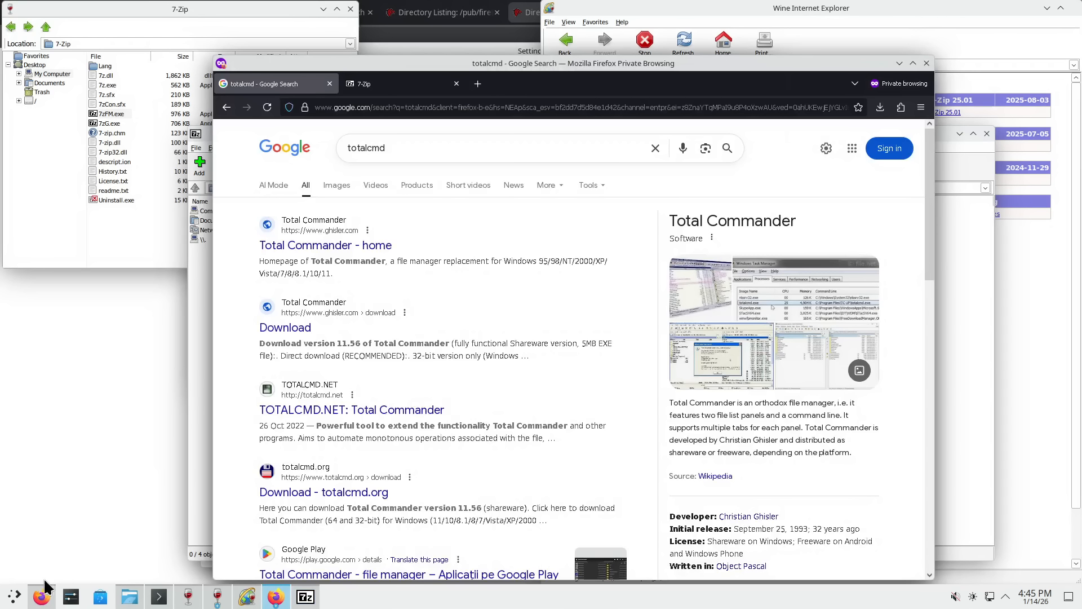
# - Restore the Firefox FTP listing window and tile both Firefox windows side by side
pyautogui.click(41, 596)
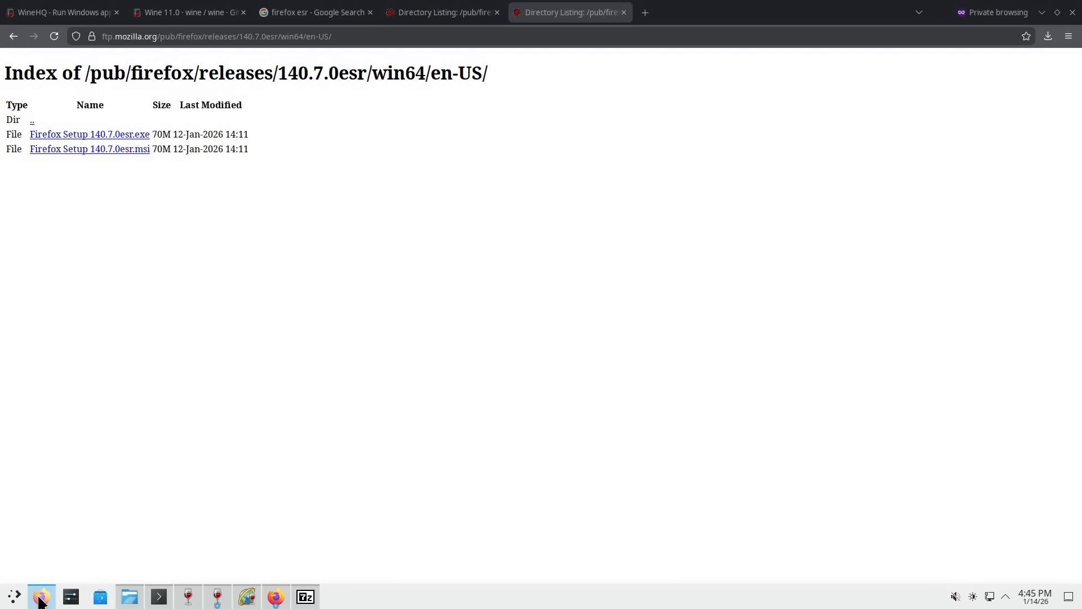
pyautogui.moveTo(629, 45); pyautogui.dragTo(2, 244)
pyautogui.moveTo(684, 65); pyautogui.dragTo(1081, 191)
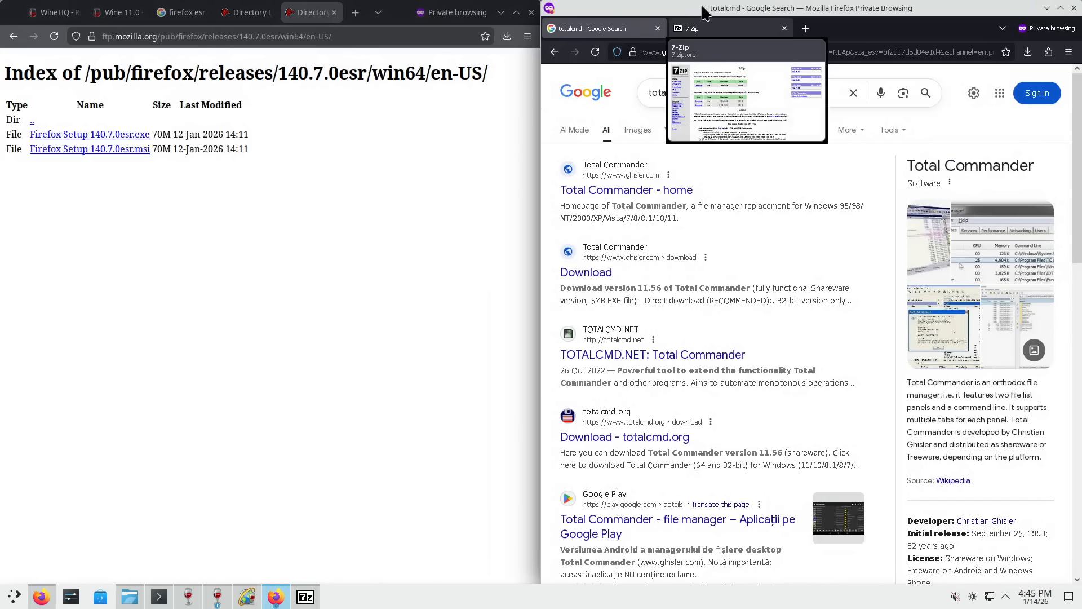
pyautogui.click(350, 153)
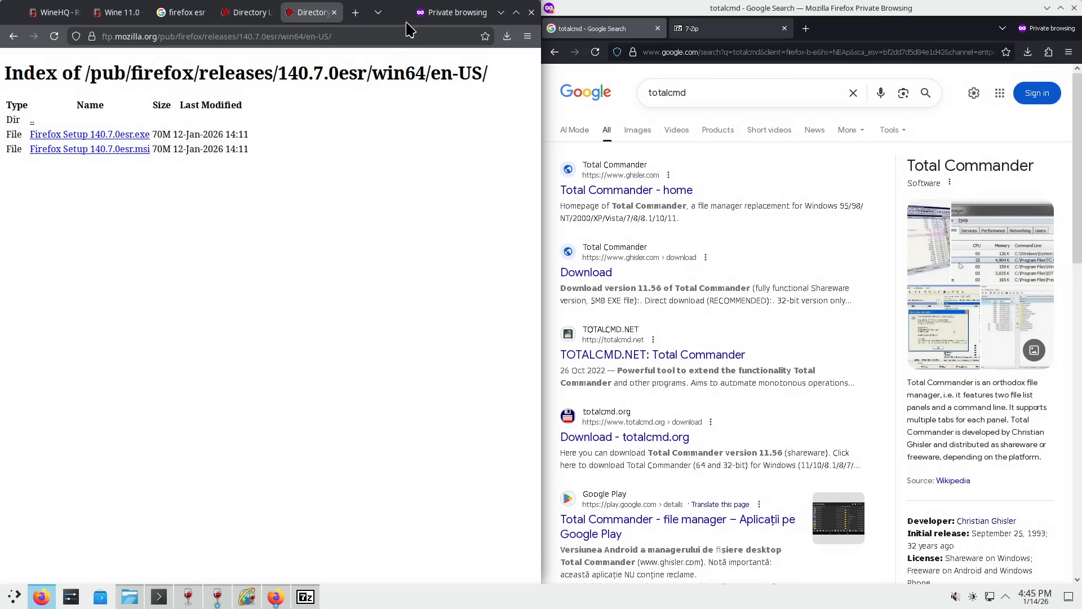
# - Show the About Mozilla Firefox information in both Firefox windows
pyautogui.click(1069, 52)
pyautogui.click(983, 381)
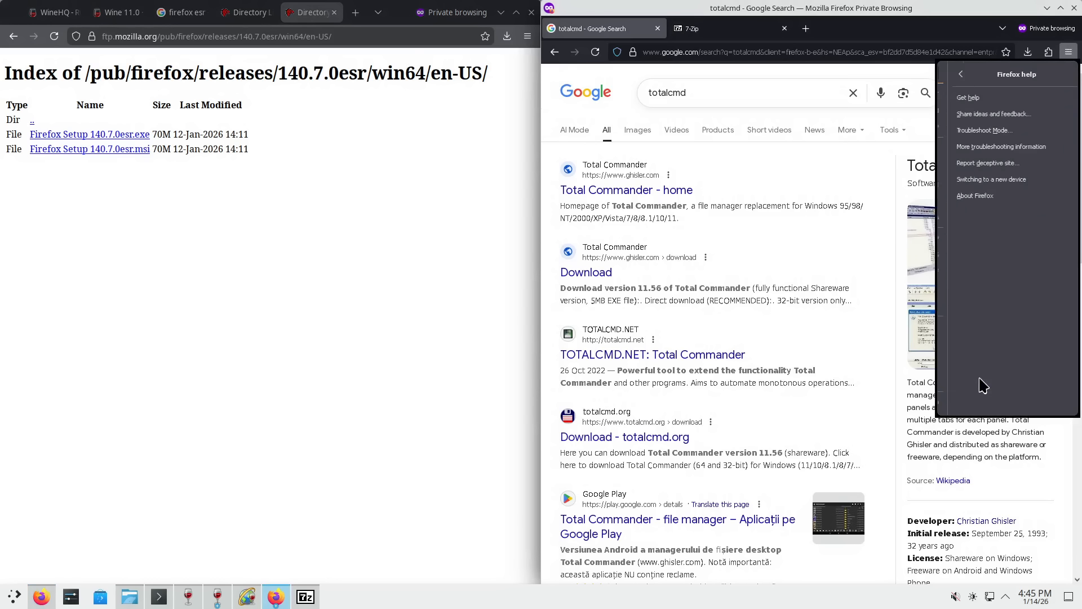
pyautogui.click(975, 197)
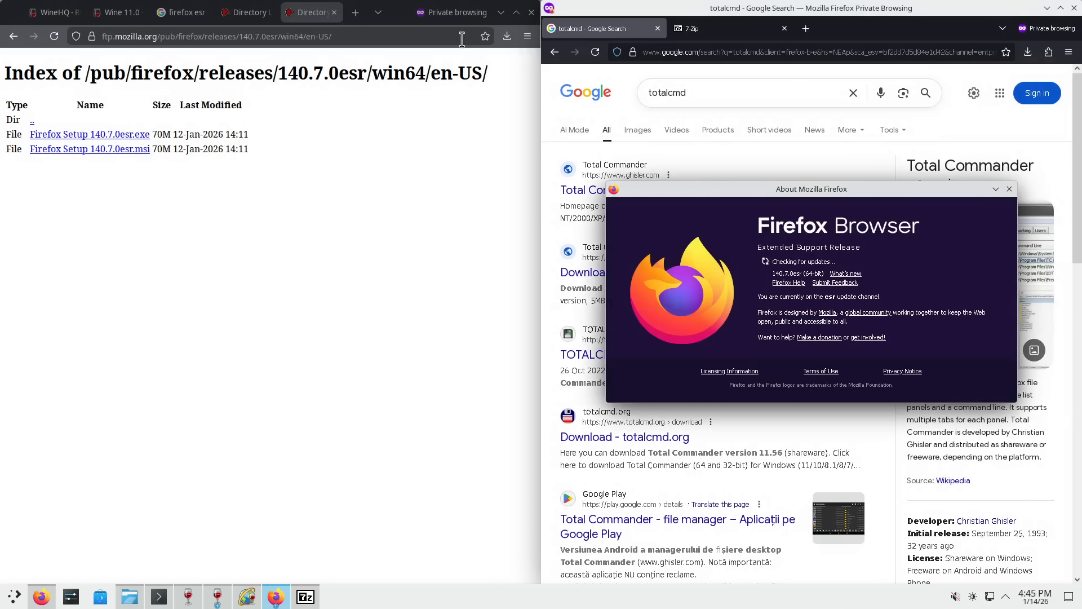
pyautogui.click(528, 36)
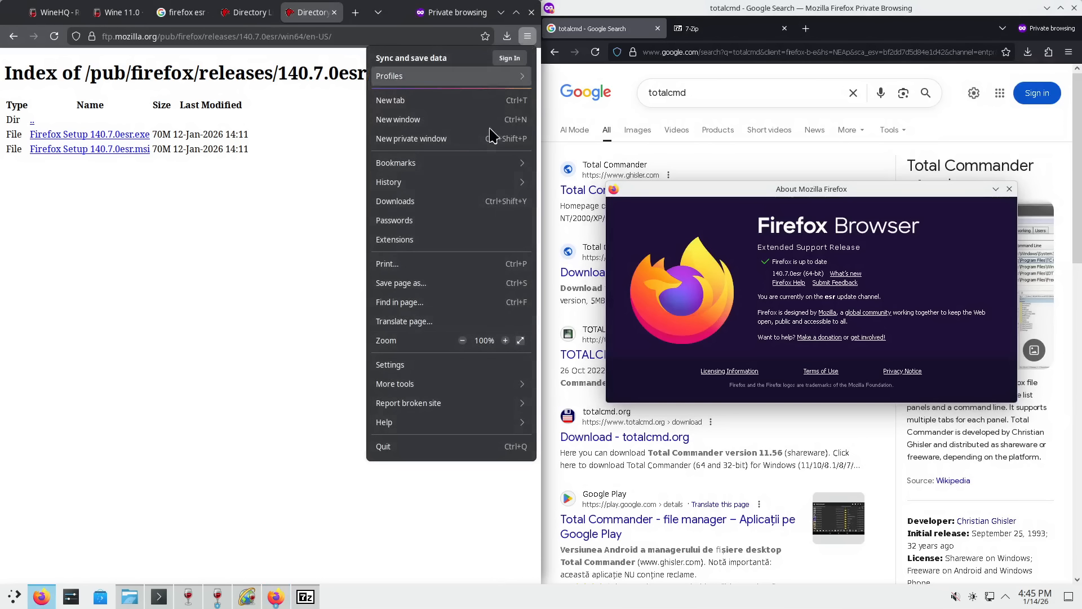
pyautogui.click(424, 422)
pyautogui.click(418, 199)
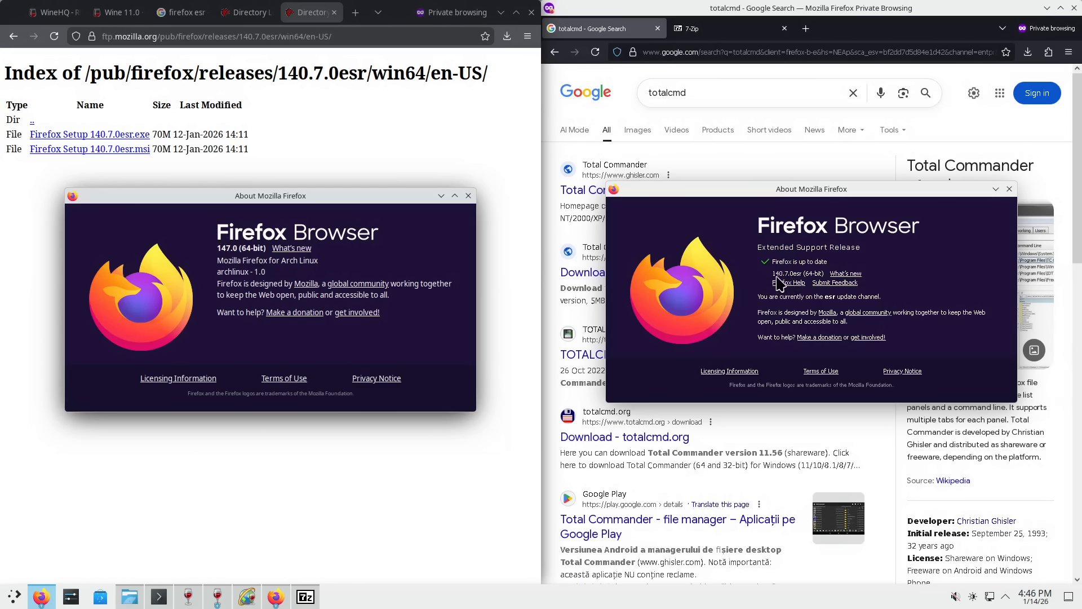
# - Close both About Firefox dialogs and the Firefox window with the FTP listing
pyautogui.click(469, 195)
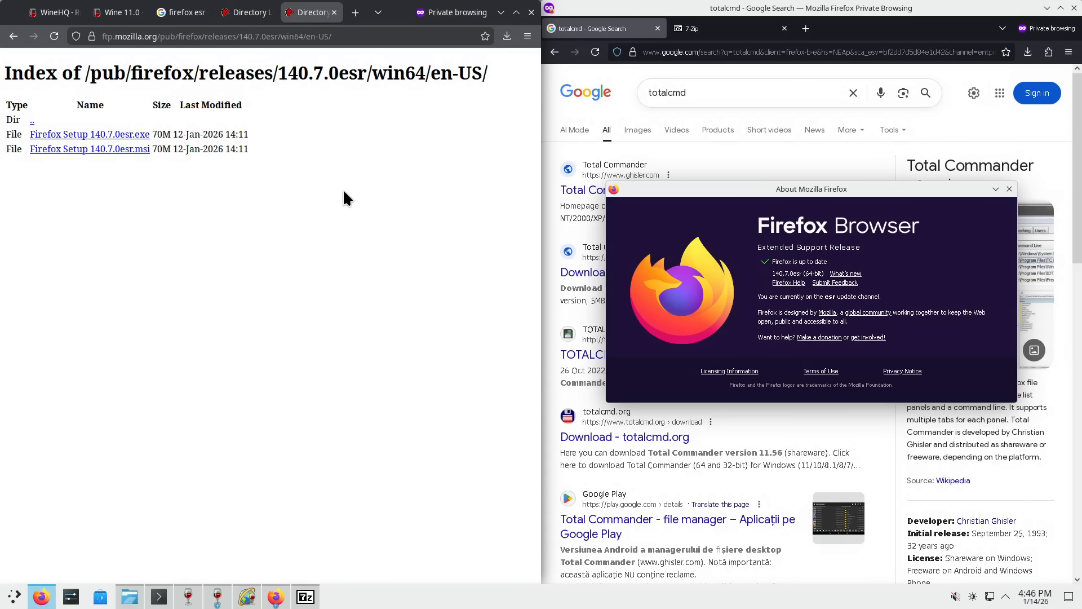
pyautogui.click(533, 13)
pyautogui.click(1009, 189)
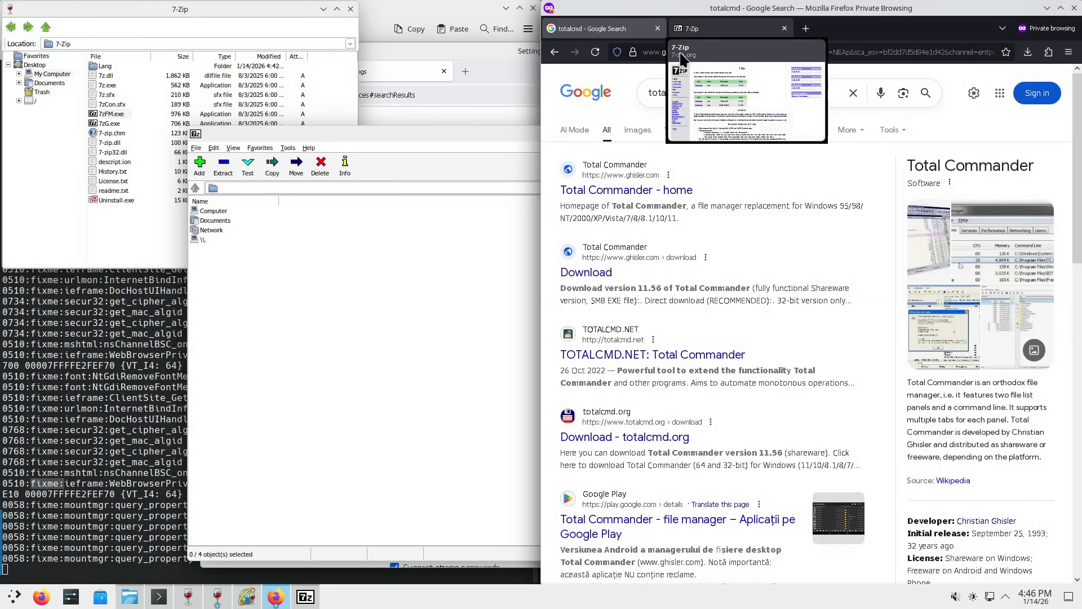
# - Open the Total Commander homepage in a new tab and save the 64-bit-only tcmd1156x64.exe installer
pyautogui.rightClick(654, 191)
pyautogui.click(685, 197)
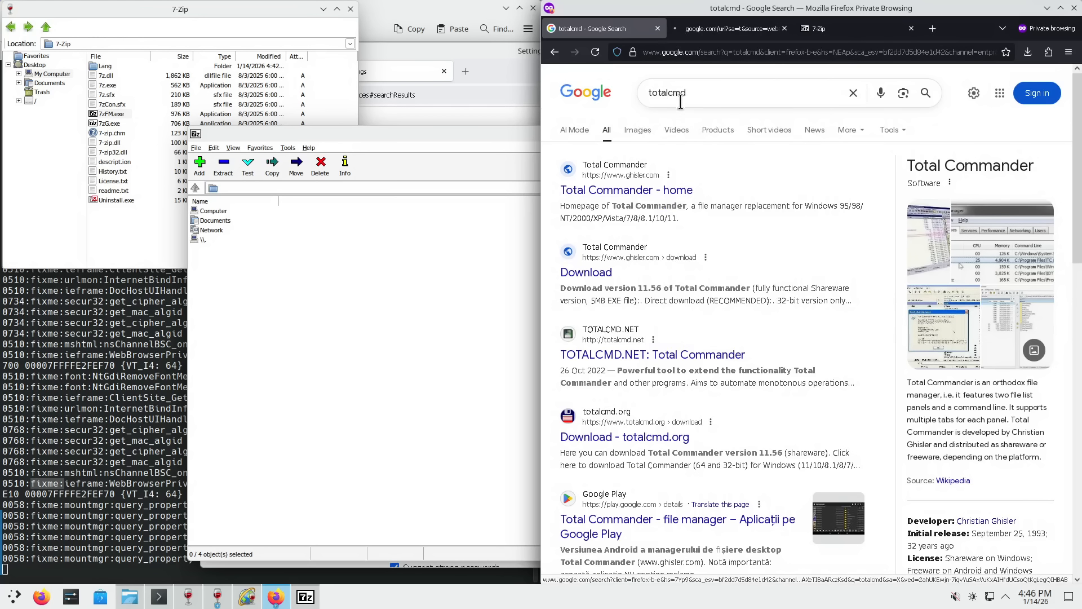
pyautogui.click(729, 29)
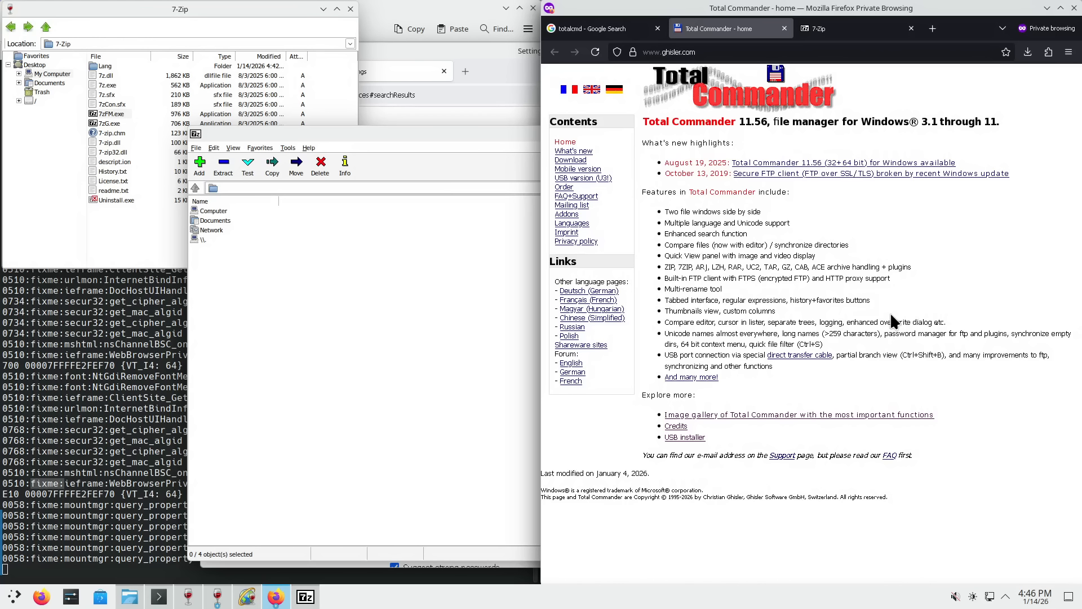
pyautogui.click(584, 161)
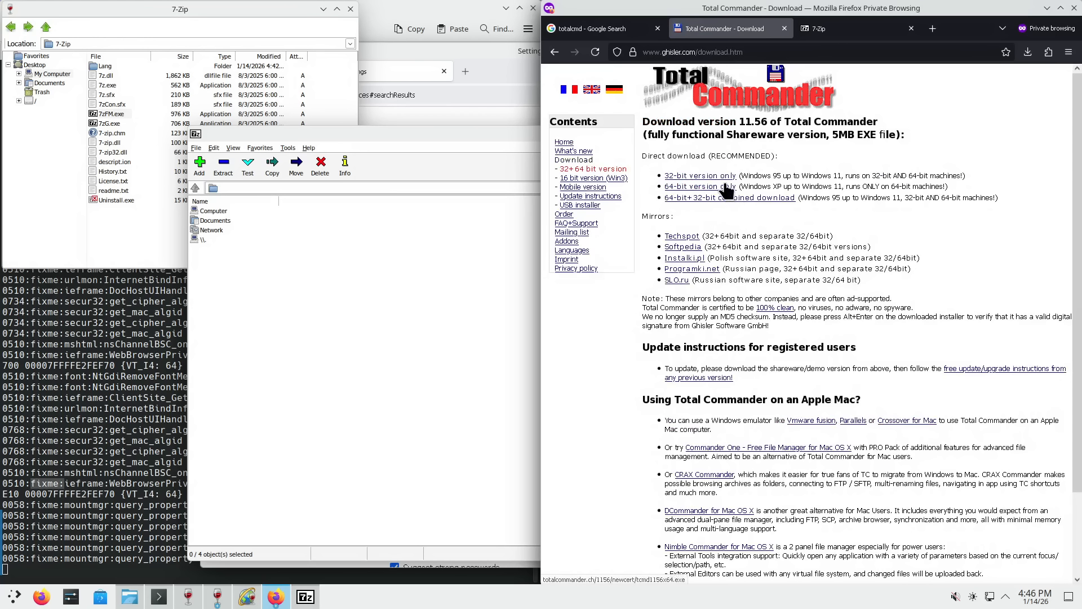
pyautogui.click(725, 187)
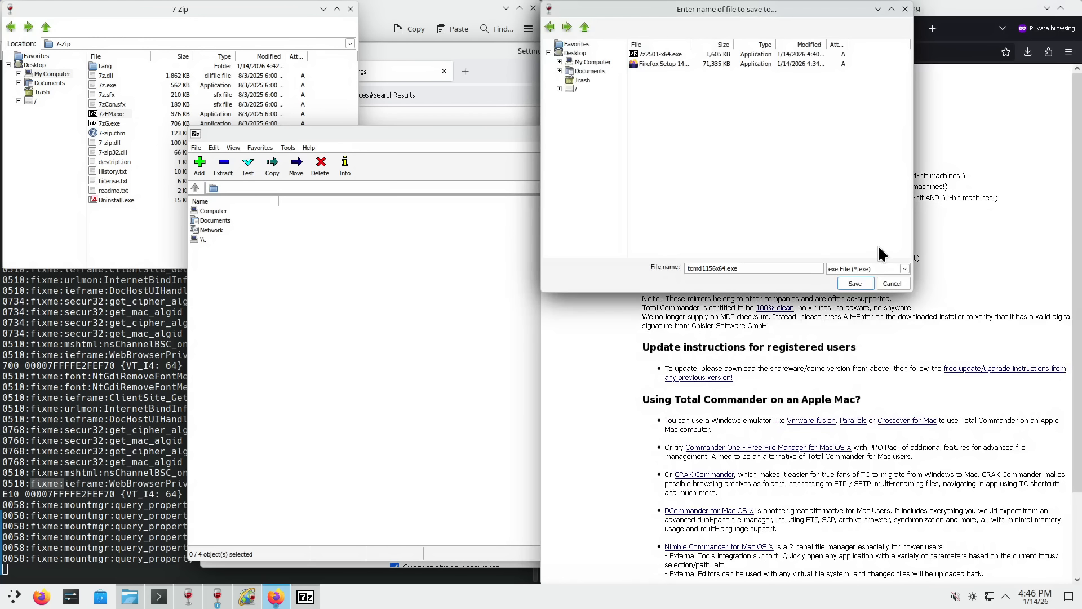
pyautogui.click(849, 286)
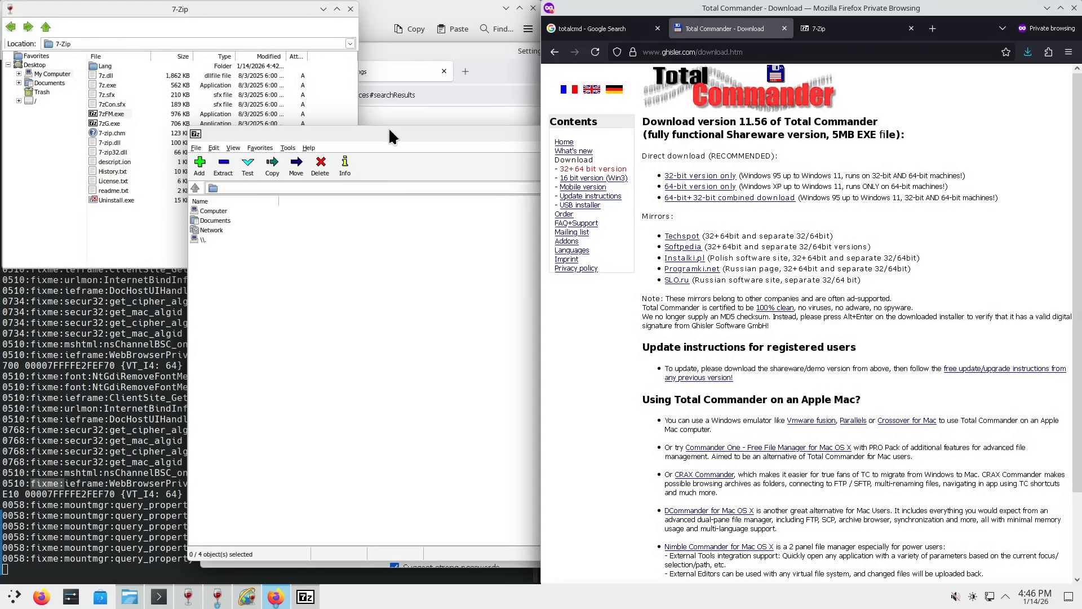
pyautogui.click(259, 8)
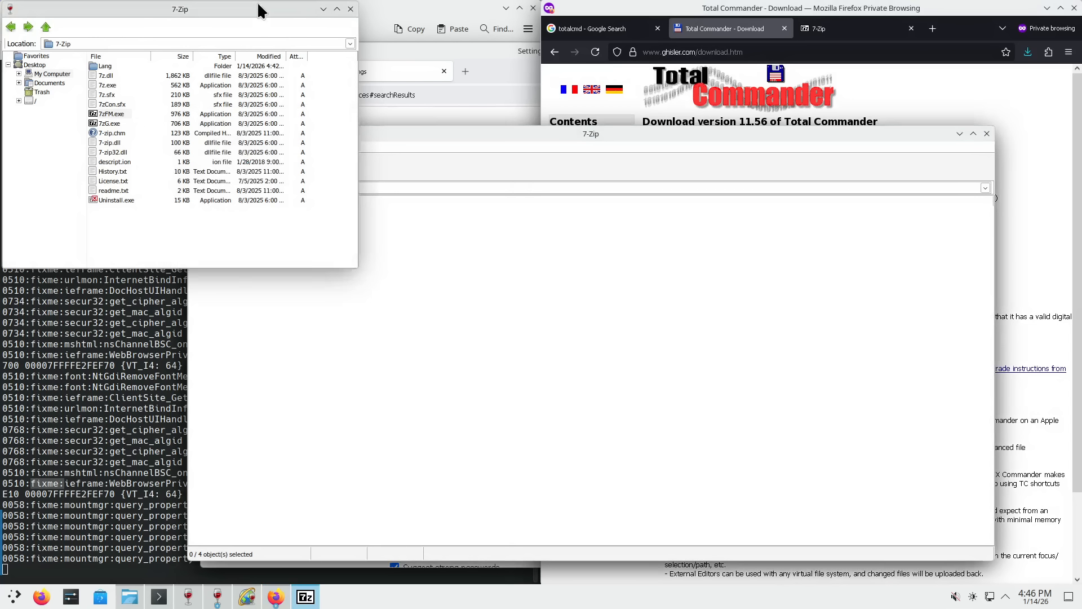
# - Navigate Wine Explorer to C:\users\administrator\Downloads by editing the Location bar path
pyautogui.click(64, 77)
pyautogui.click(53, 74)
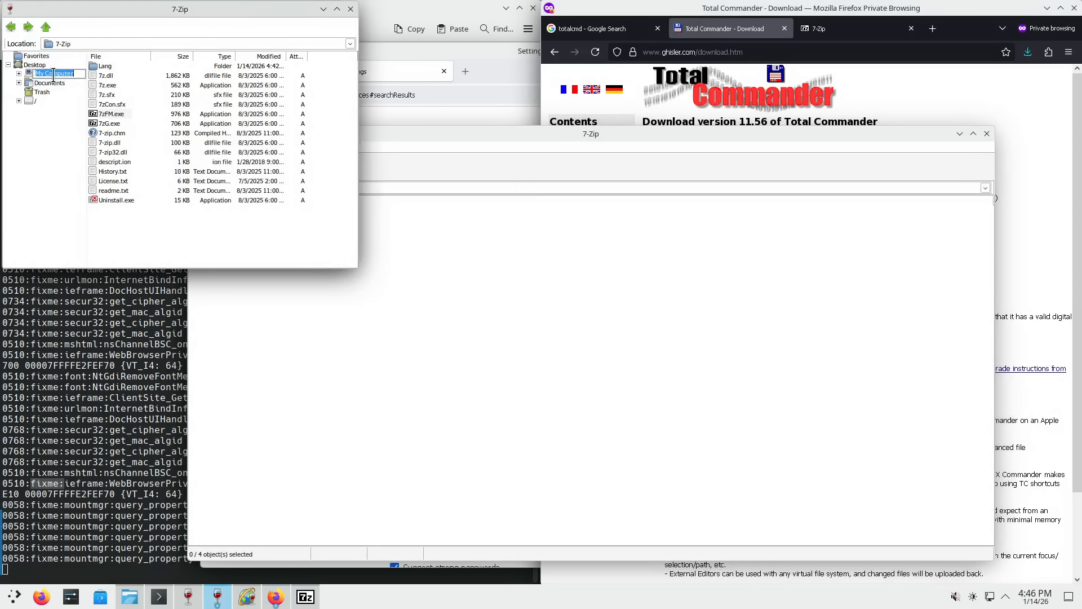
pyautogui.click(19, 73)
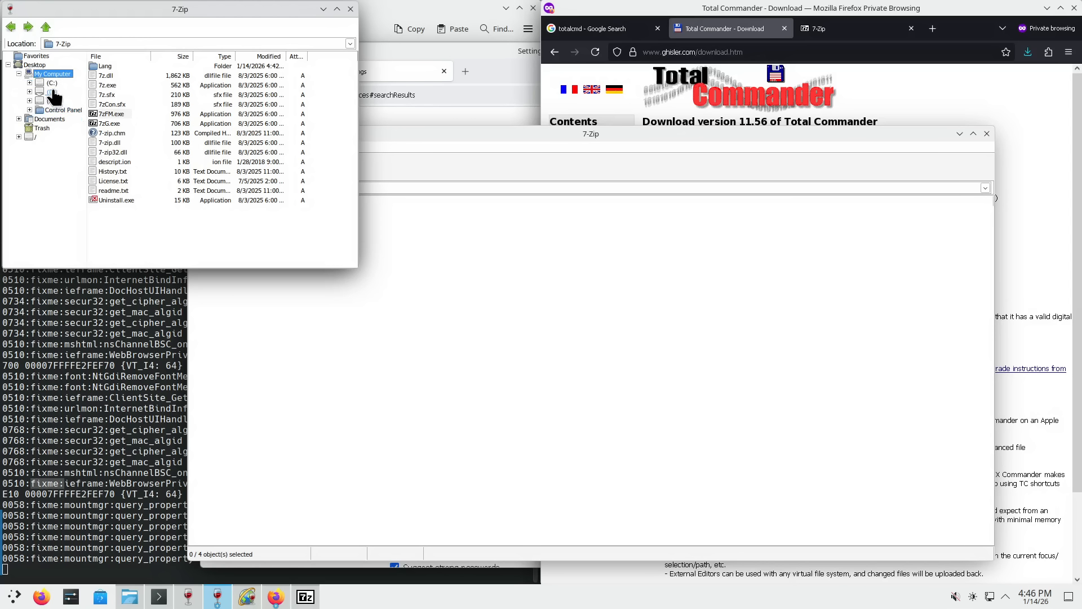
pyautogui.click(47, 64)
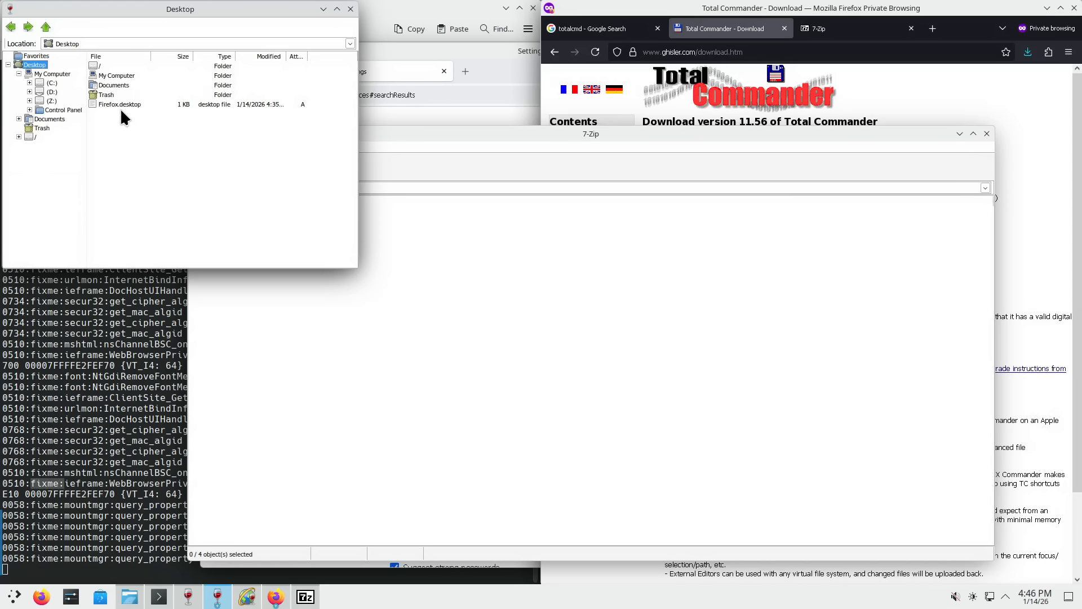
pyautogui.doubleClick(108, 83)
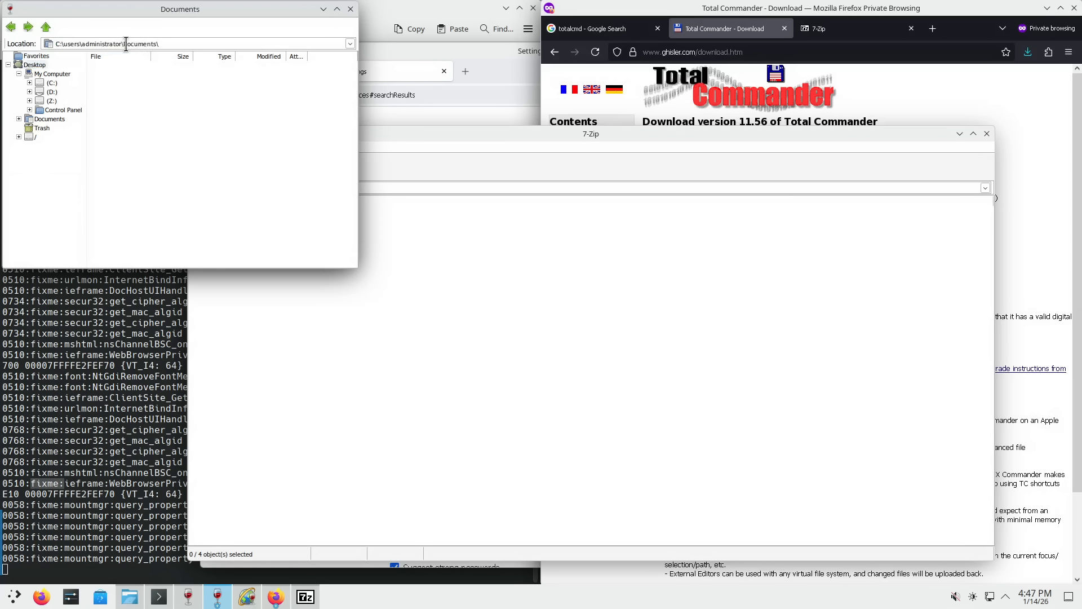
pyautogui.moveTo(127, 44); pyautogui.dragTo(182, 44)
pyautogui.write('ownloads')
pyautogui.press('Return')
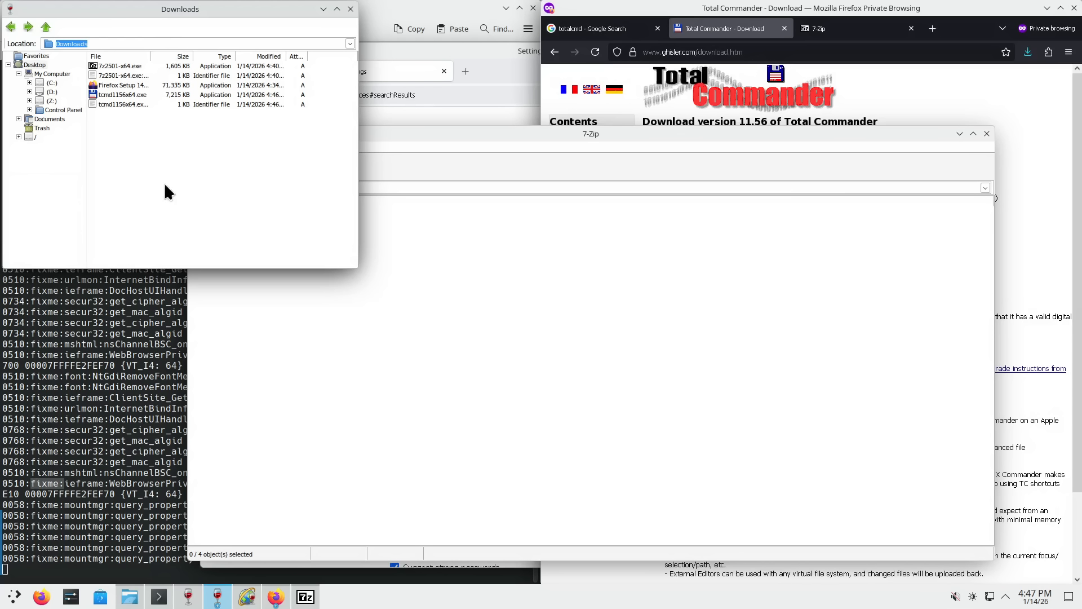
pyautogui.moveTo(181, 9); pyautogui.dragTo(227, 76)
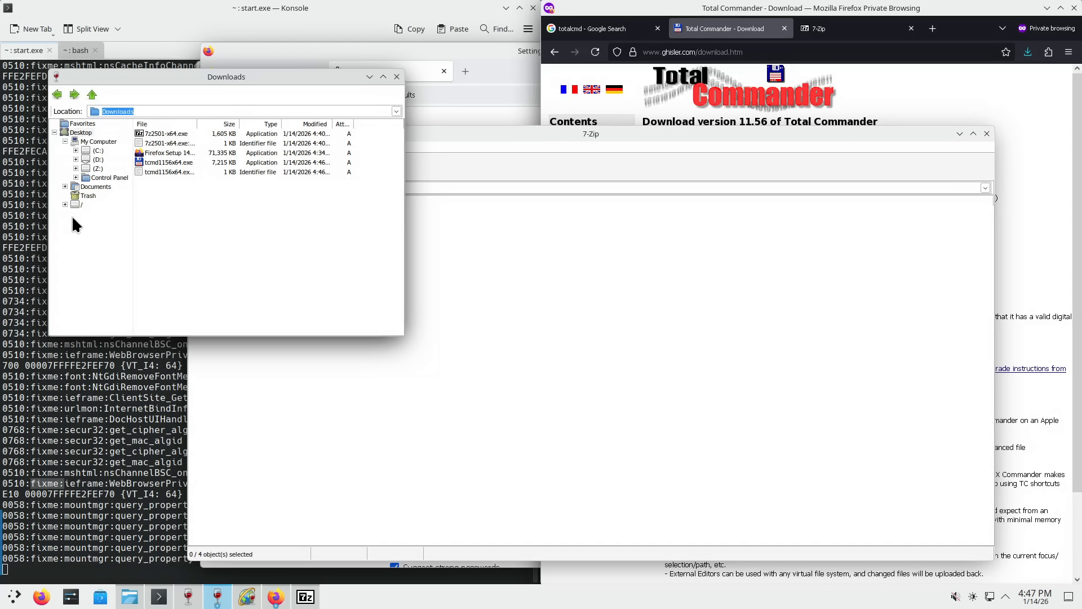
# - Reveal tcmd1156x64.exe from Firefox's downloads list and run it from the Downloads folder
pyautogui.click(64, 187)
pyautogui.click(1026, 107)
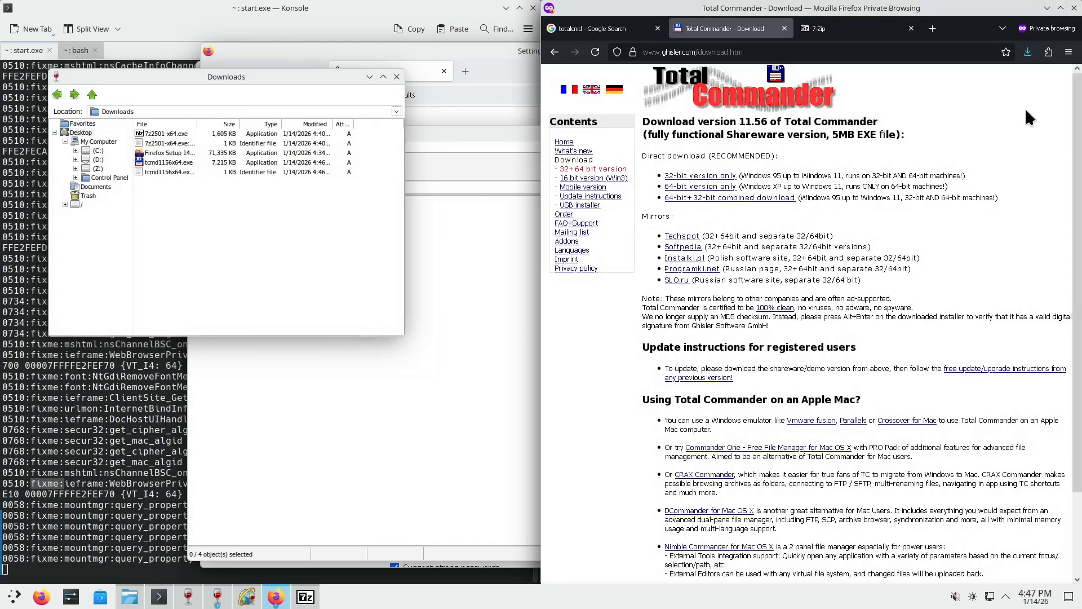
pyautogui.click(1028, 51)
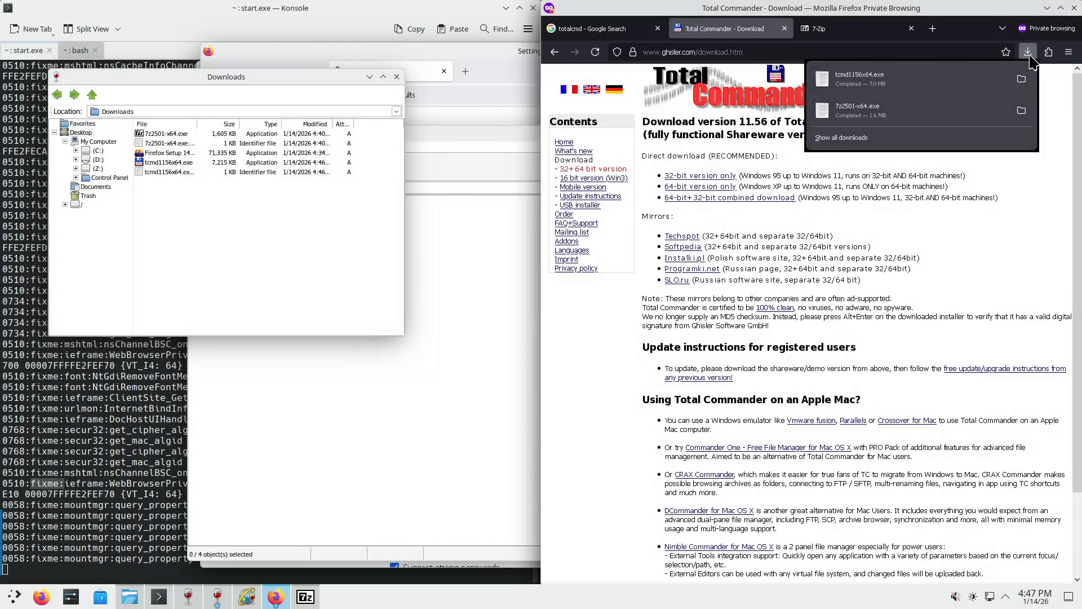
pyautogui.click(1027, 54)
pyautogui.click(1023, 54)
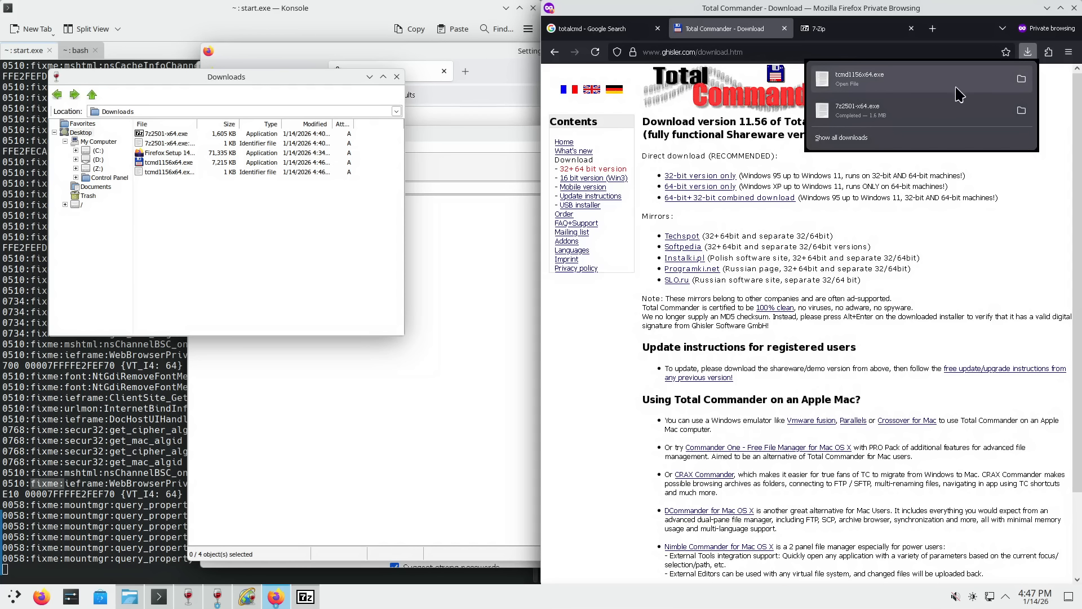
pyautogui.click(1022, 79)
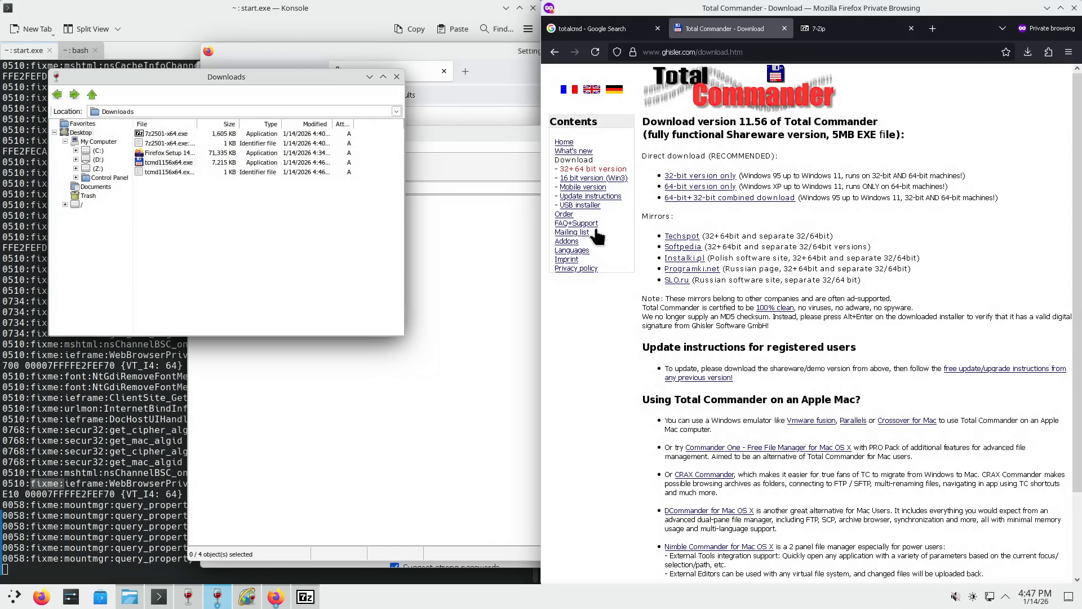
pyautogui.moveTo(309, 79); pyautogui.dragTo(302, 212)
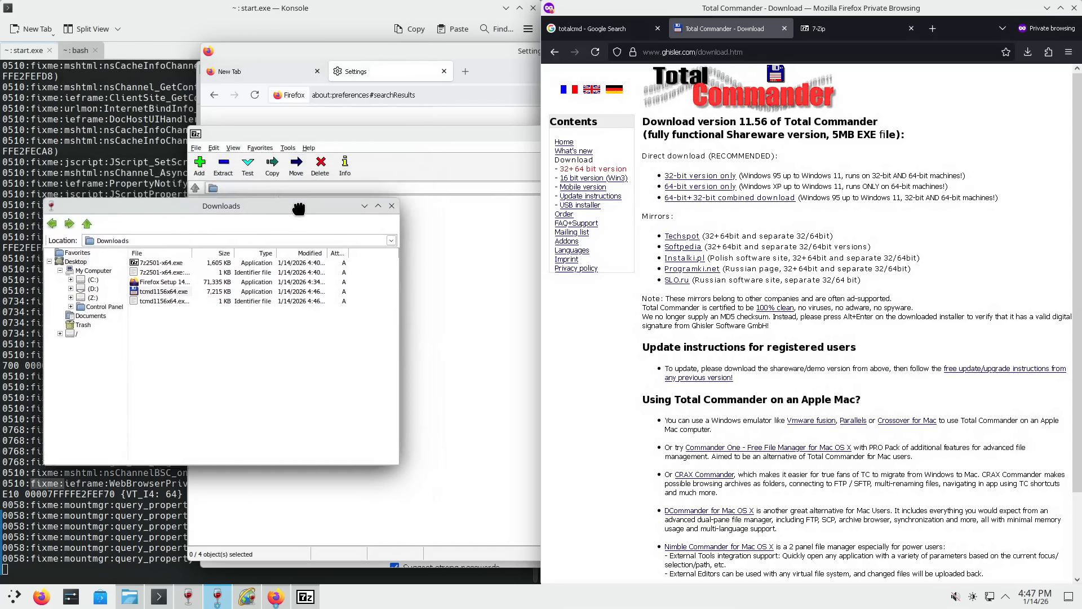
pyautogui.doubleClick(159, 294)
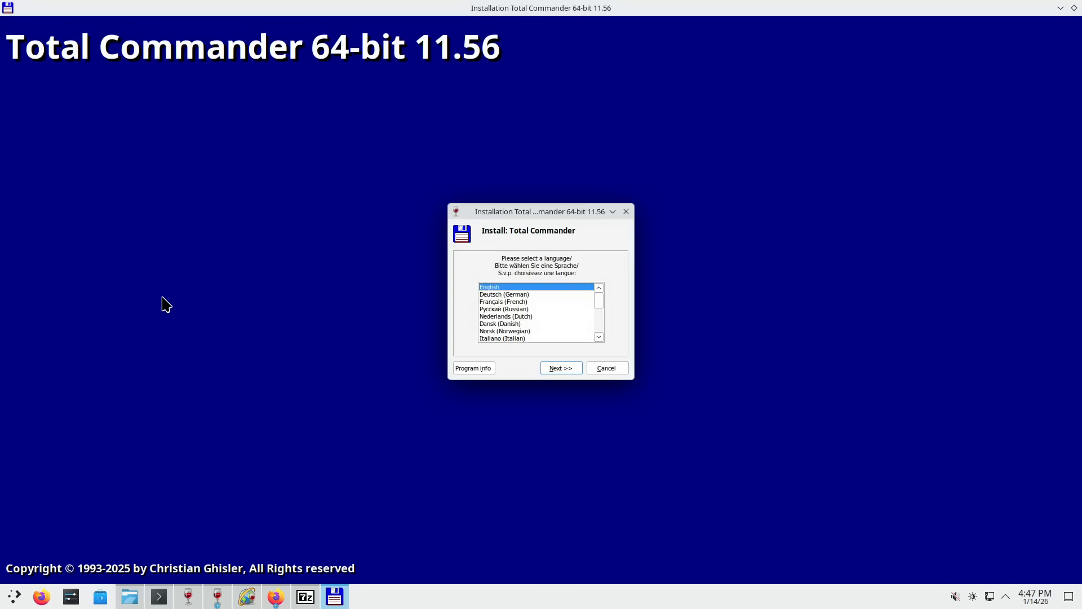
# - Install Total Commander 11.56 in English only to C:\Program Files\totalcmd, shortcuts for all users
pyautogui.click(554, 368)
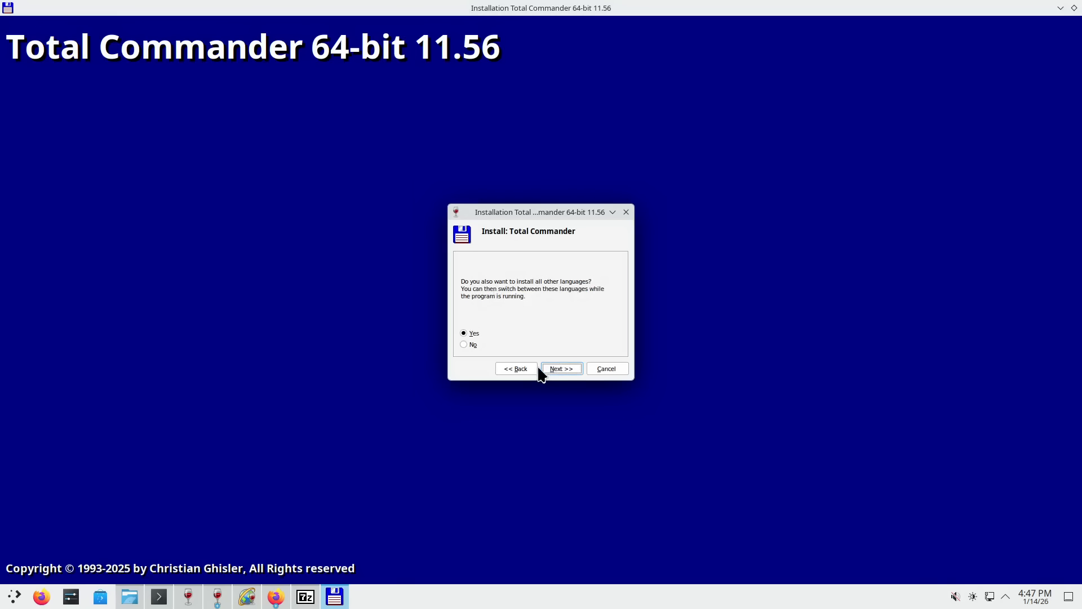
pyautogui.click(463, 344)
pyautogui.click(566, 368)
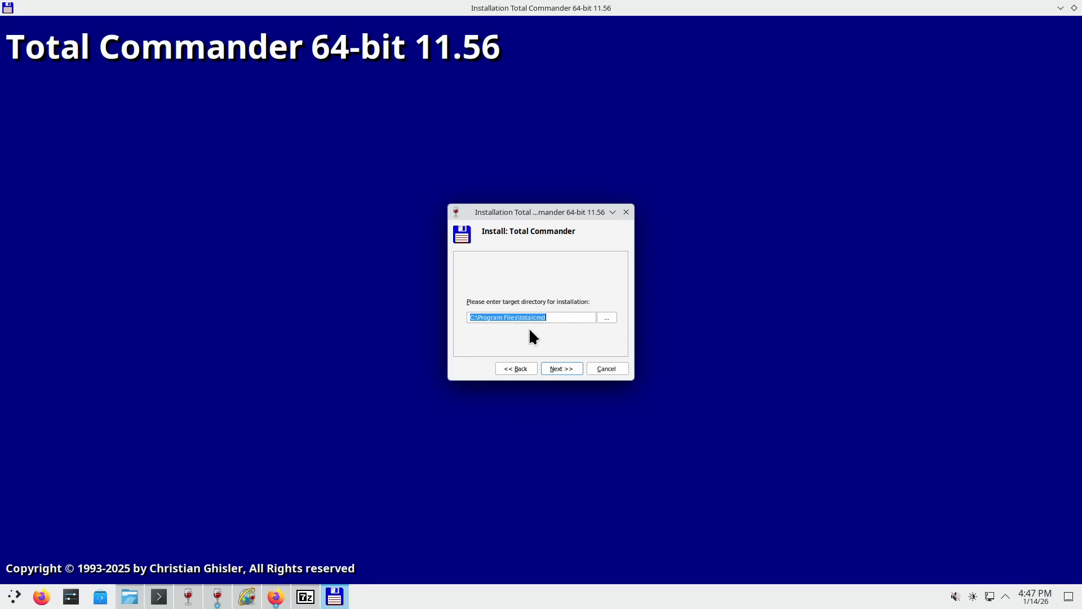
pyautogui.click(559, 368)
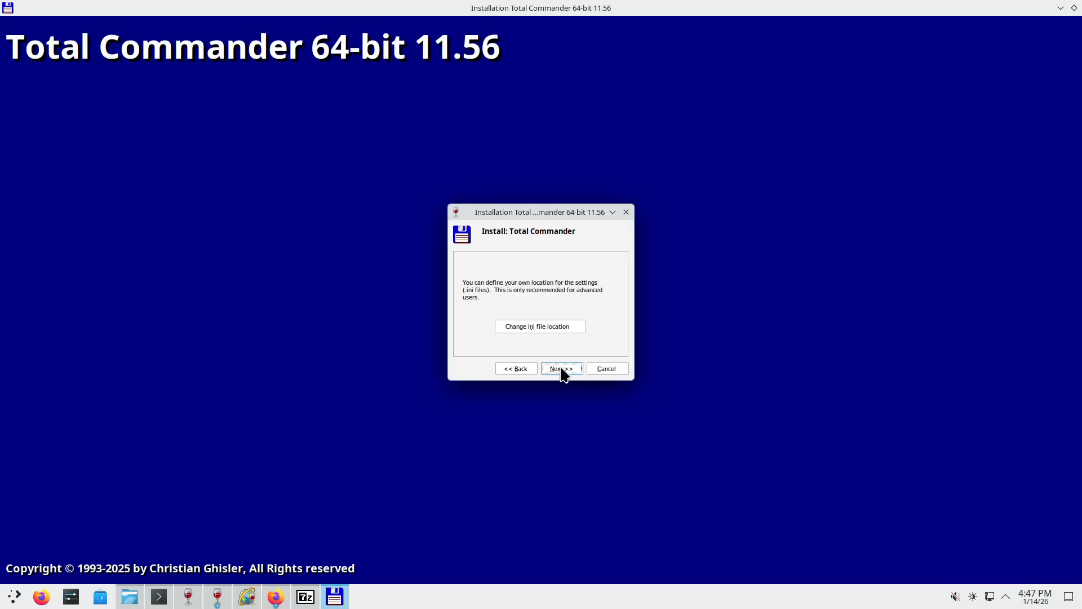
pyautogui.click(559, 325)
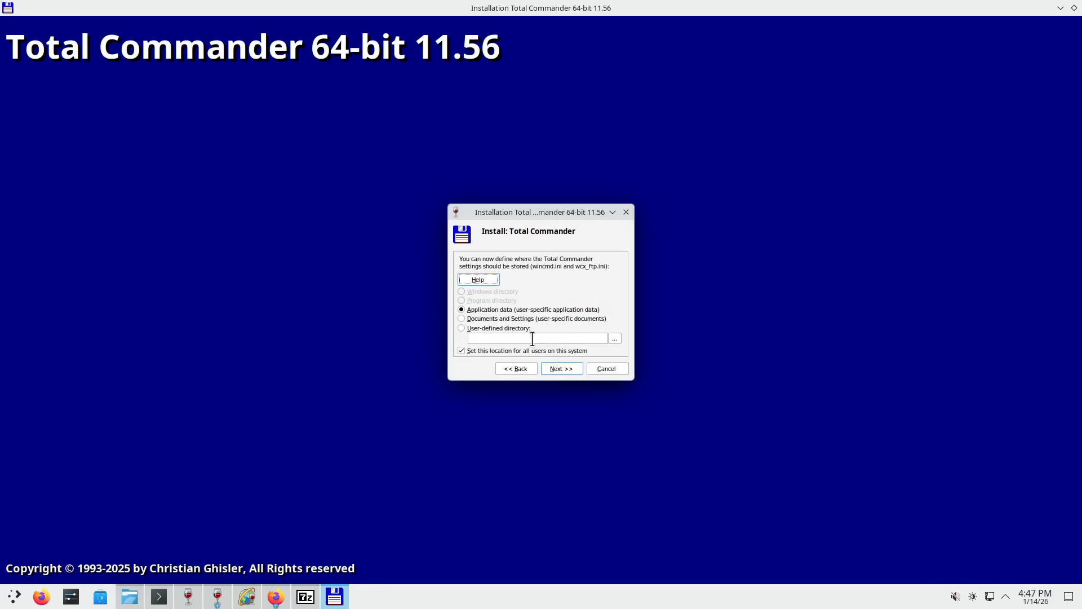
pyautogui.click(567, 372)
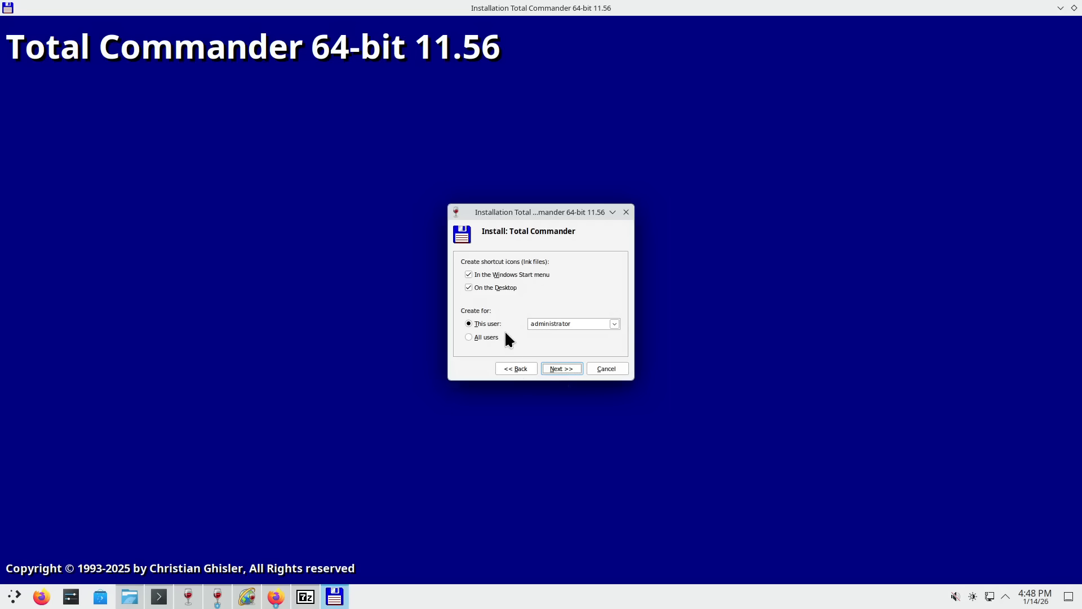
pyautogui.click(488, 335)
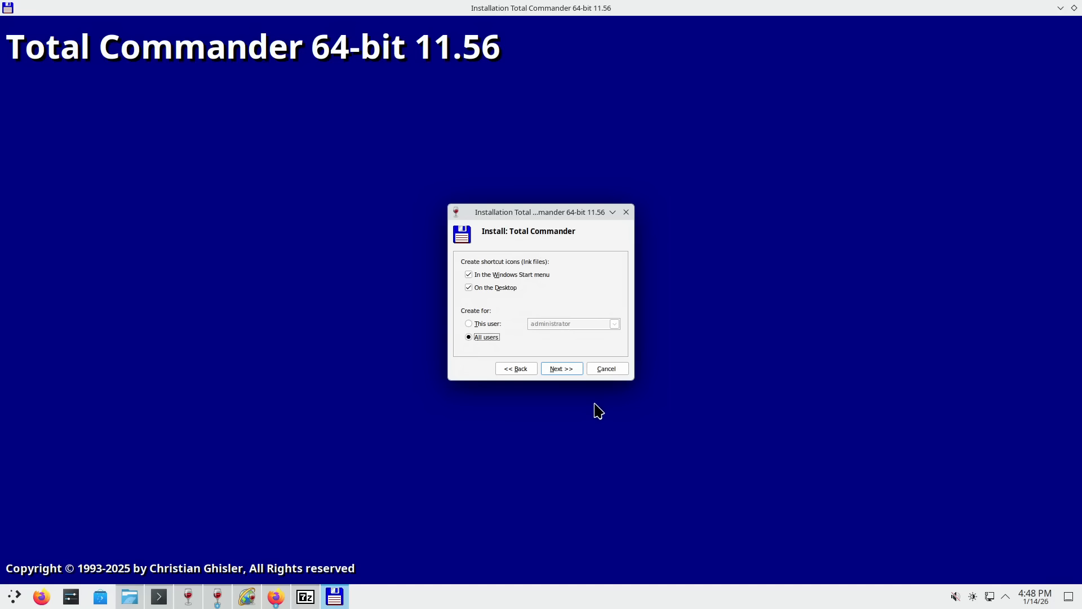
pyautogui.click(563, 370)
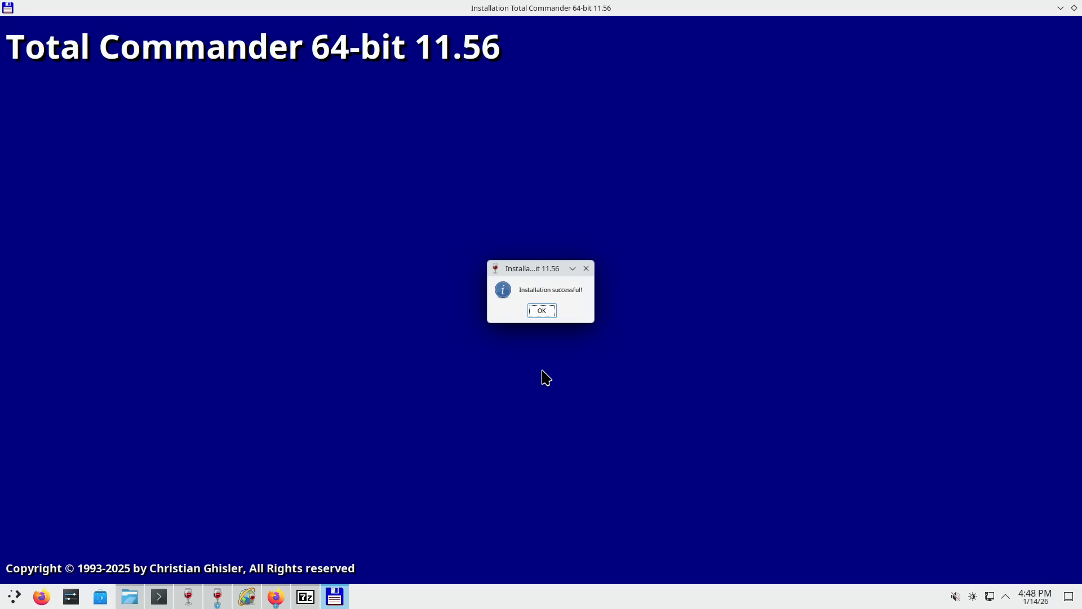
pyautogui.click(541, 311)
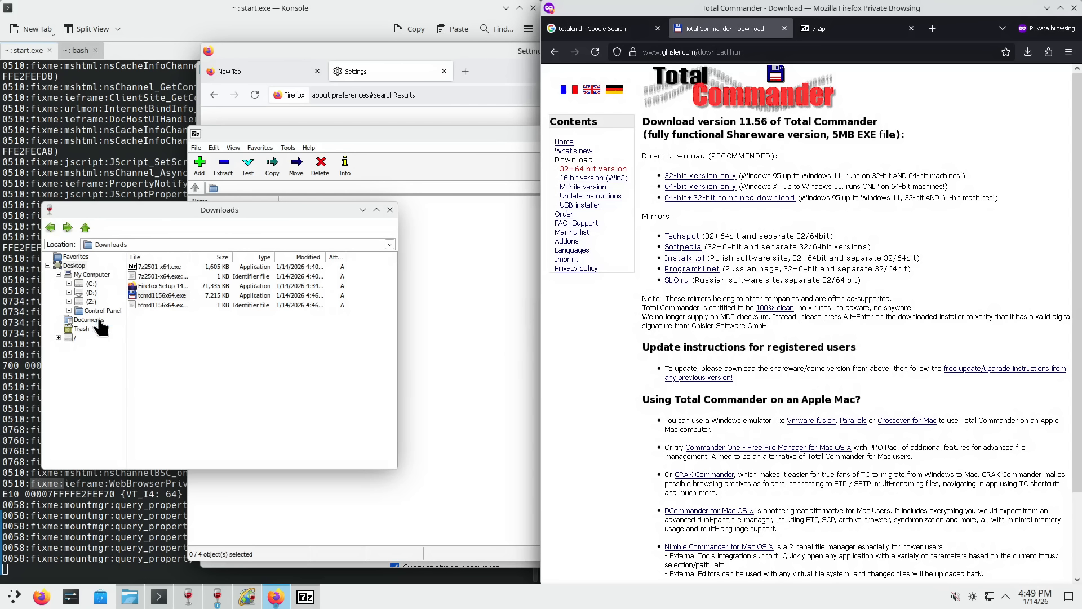
# - Browse to C:\Program Files\totalcmd and run TOTALCMD64.EXE
pyautogui.click(90, 284)
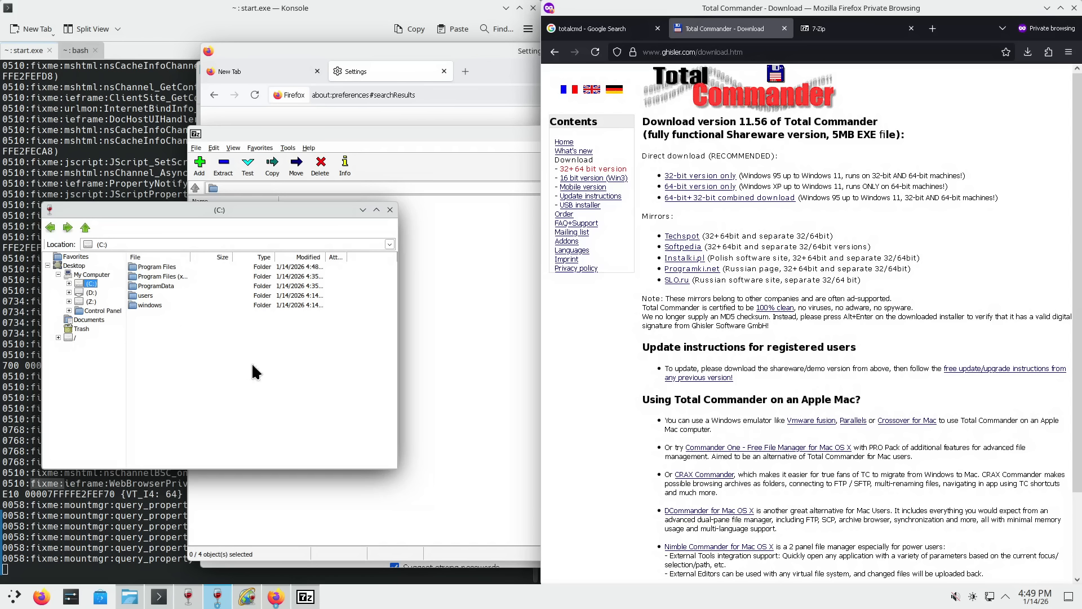
pyautogui.click(149, 267)
pyautogui.doubleClick(150, 267)
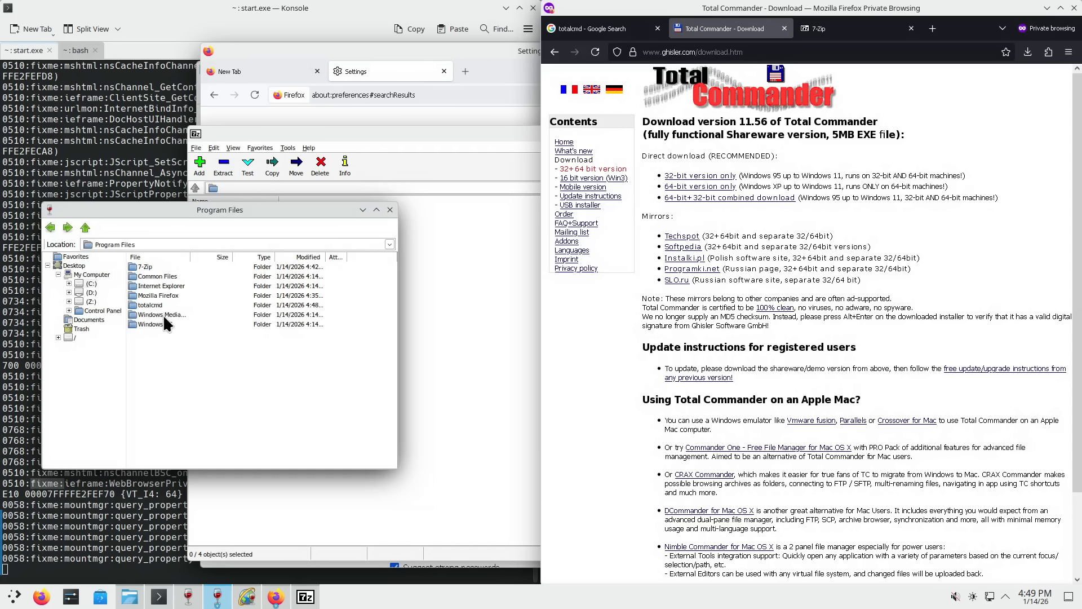
pyautogui.doubleClick(156, 303)
pyautogui.scroll(-4, 197, 328)
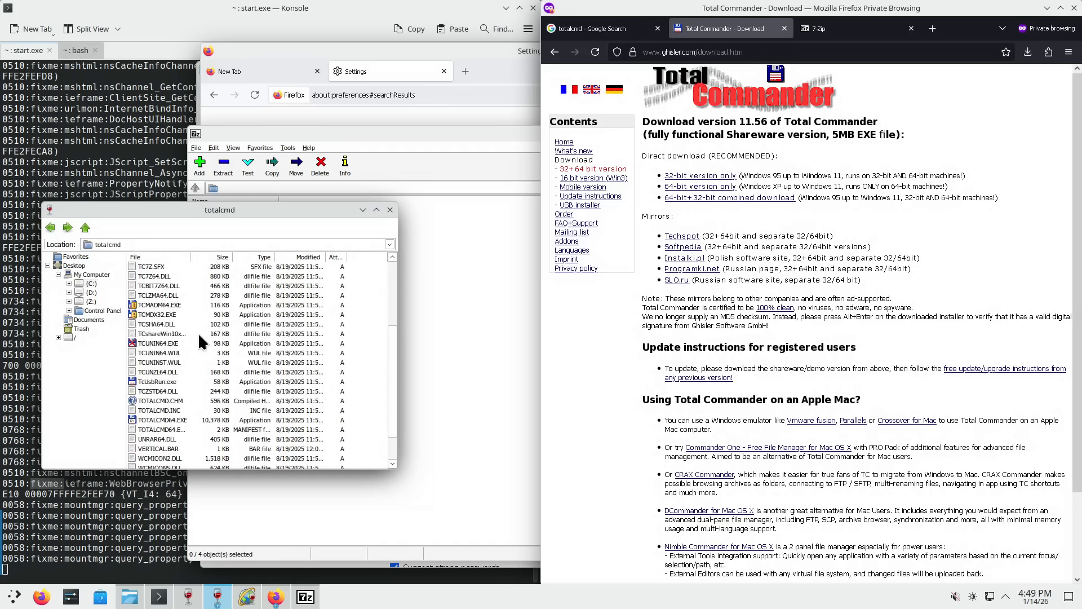
pyautogui.rightClick(157, 423)
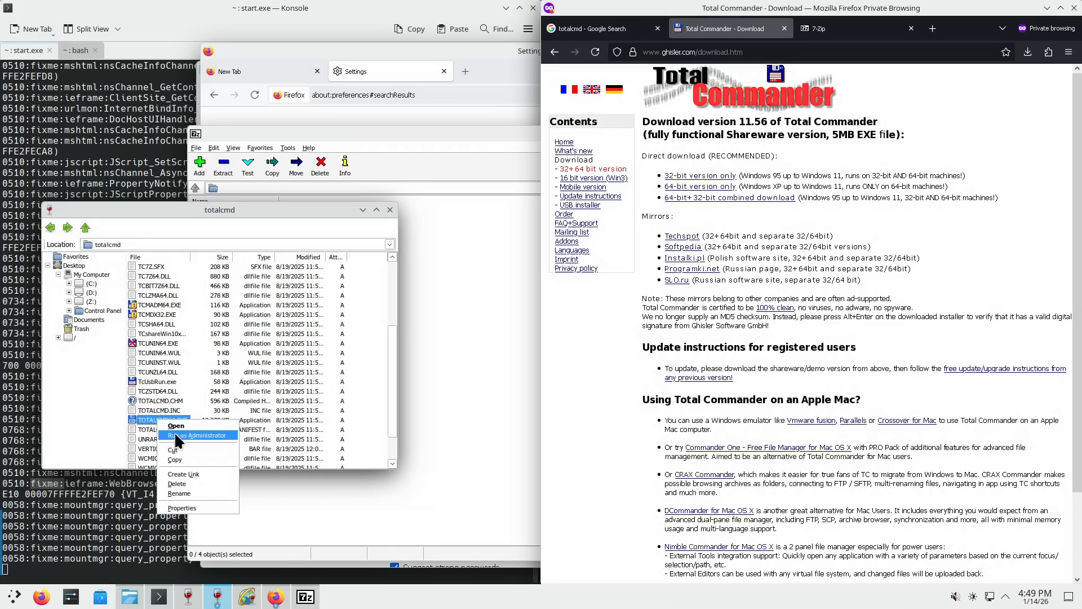
pyautogui.click(142, 417)
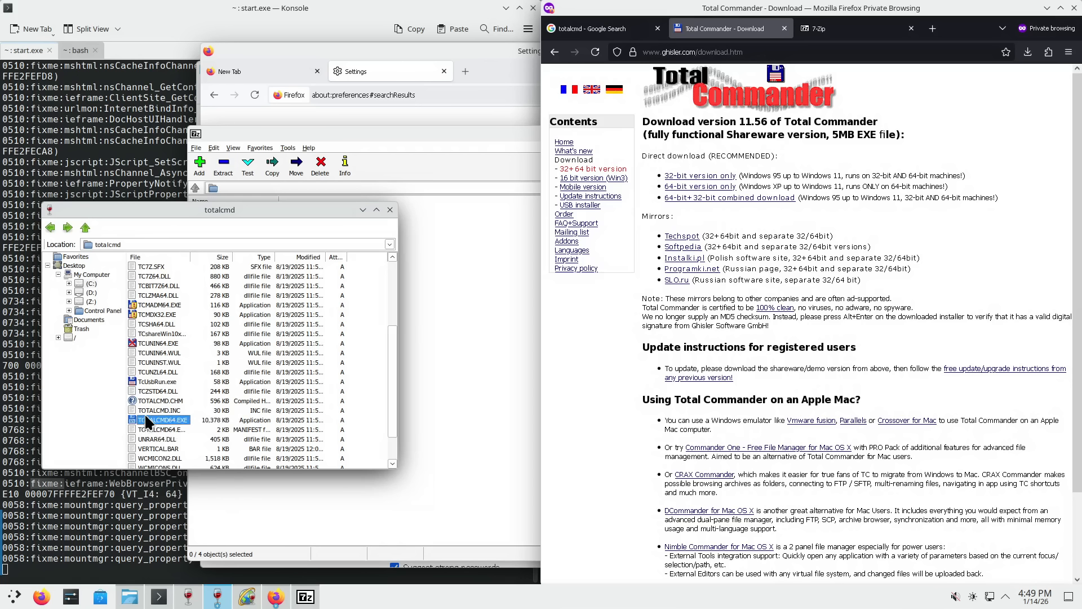
pyautogui.doubleClick(145, 420)
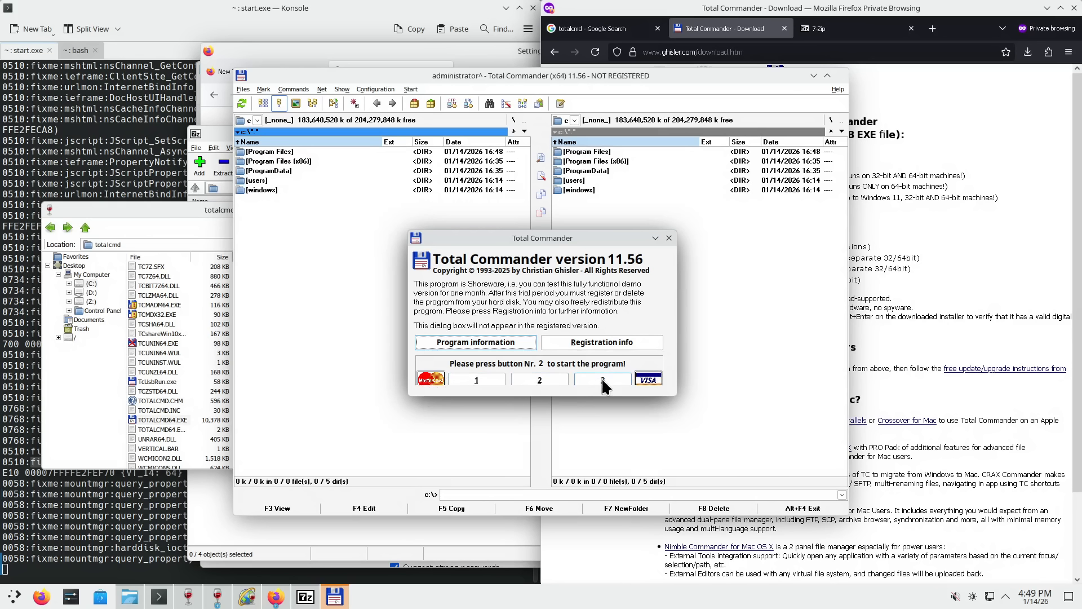
# - Hide both button bars, show system files and use left-button selection in Configuration
pyautogui.click(514, 385)
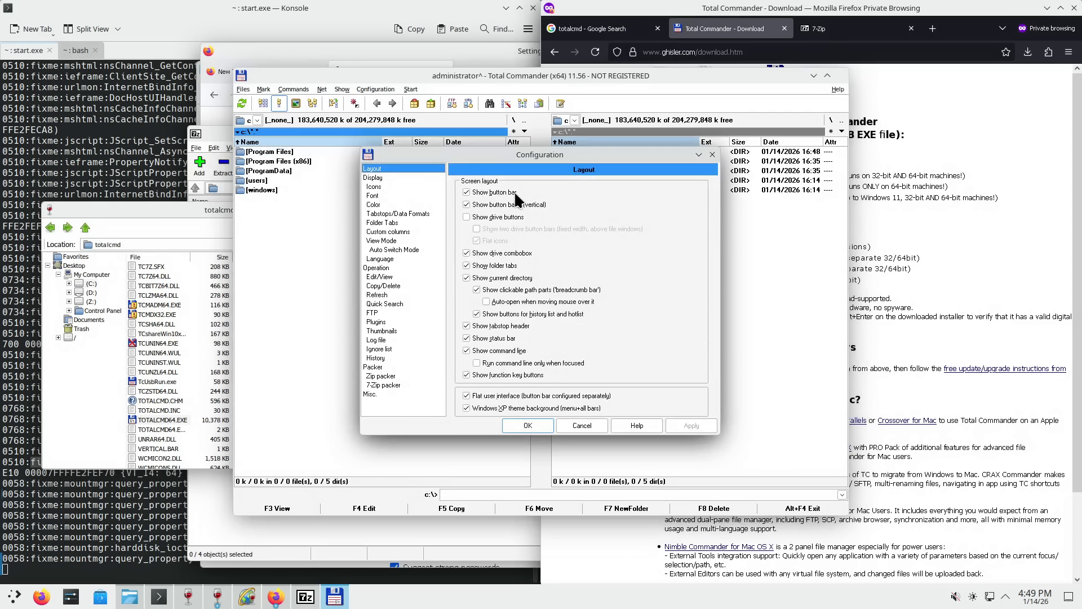
pyautogui.click(497, 192)
pyautogui.click(504, 204)
pyautogui.click(374, 177)
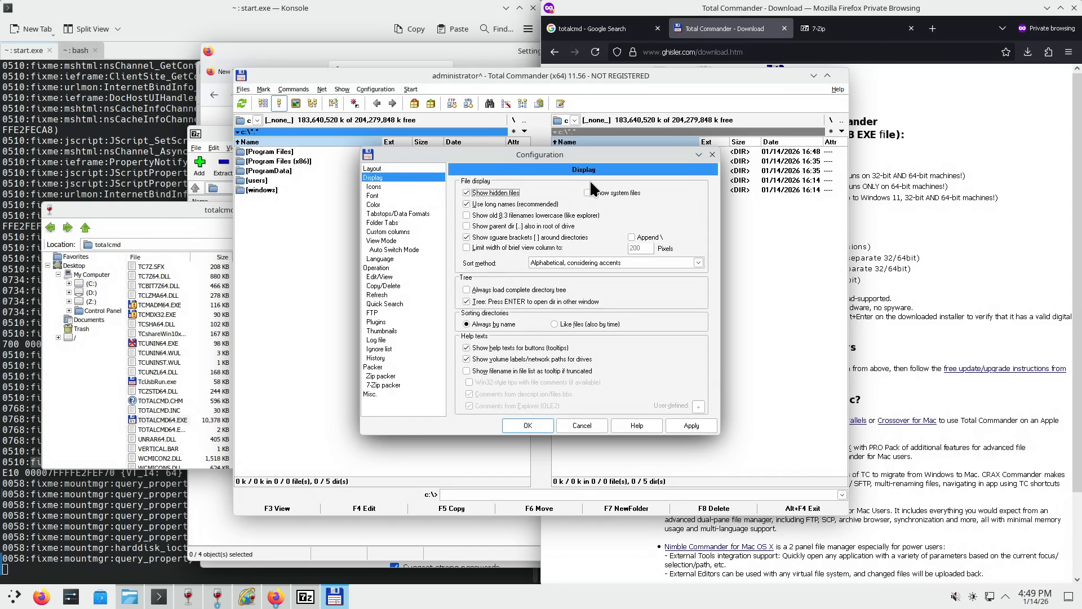
pyautogui.click(611, 190)
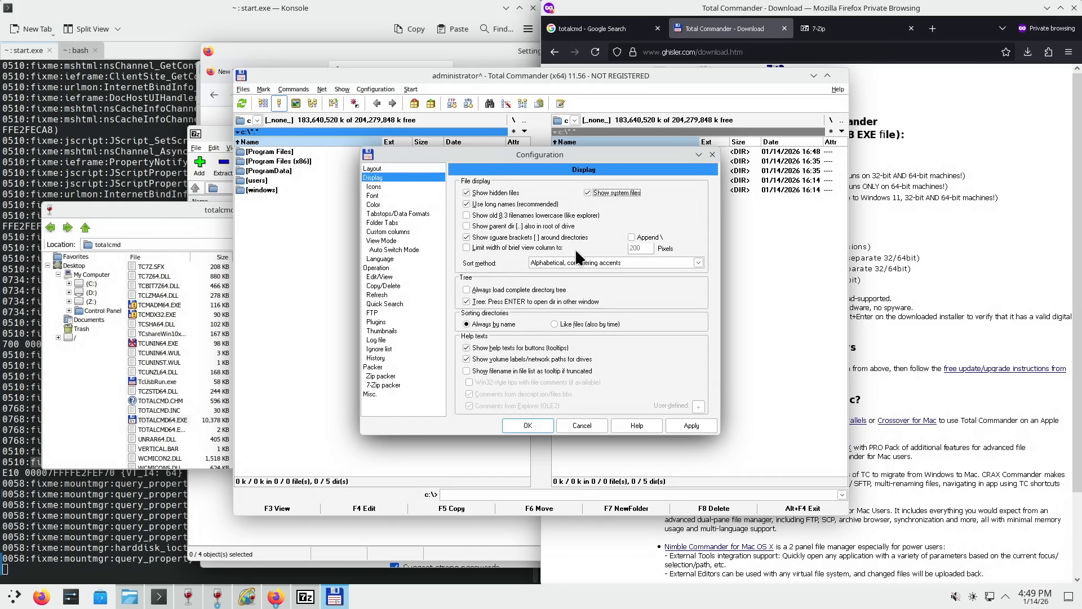
pyautogui.click(392, 269)
pyautogui.click(515, 282)
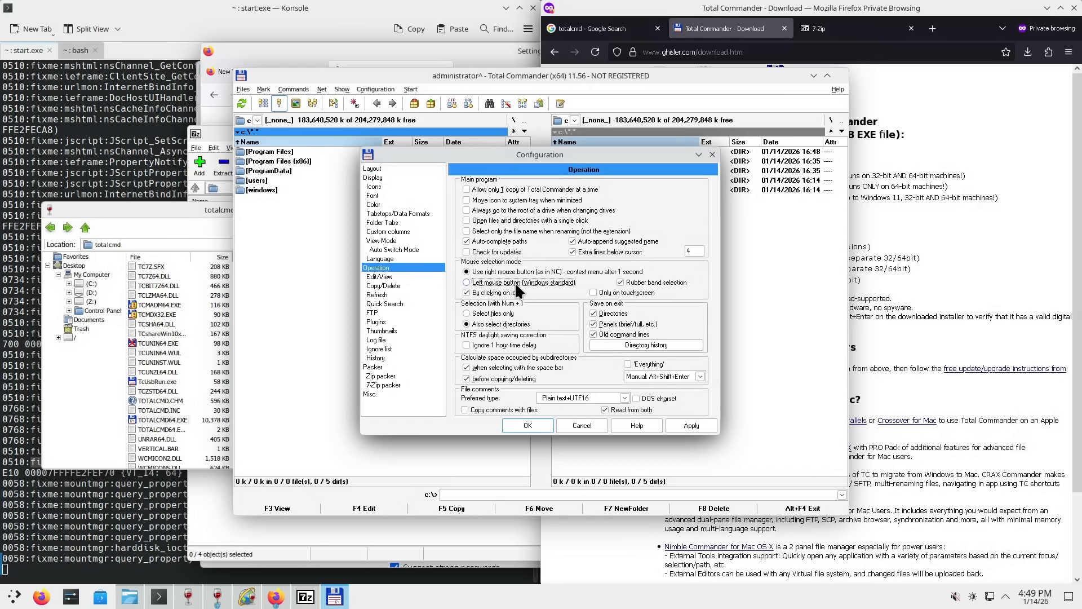
pyautogui.click(385, 304)
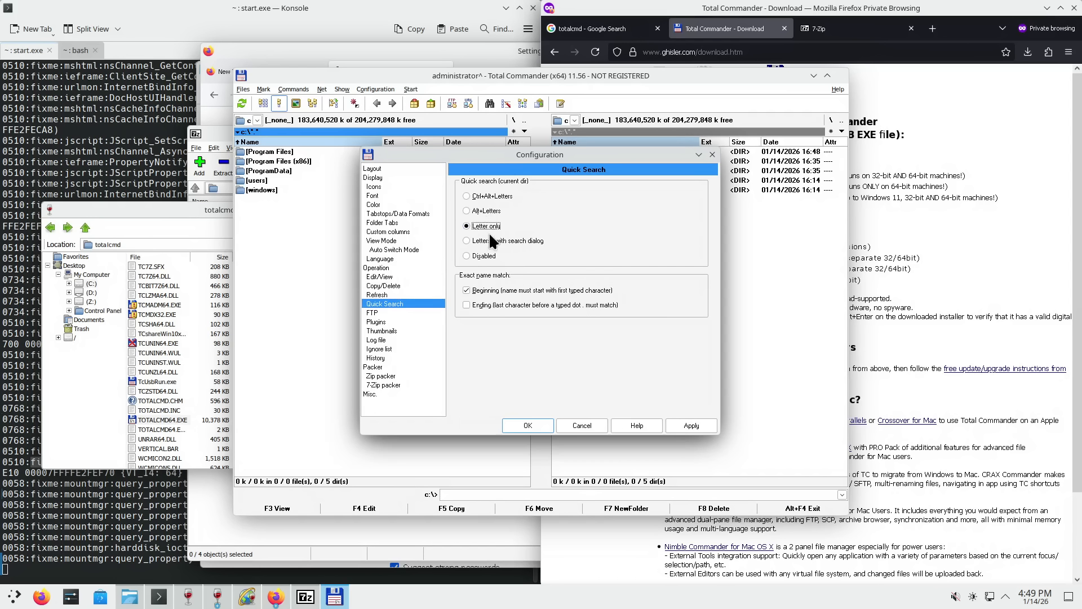
pyautogui.click(692, 425)
pyautogui.click(528, 425)
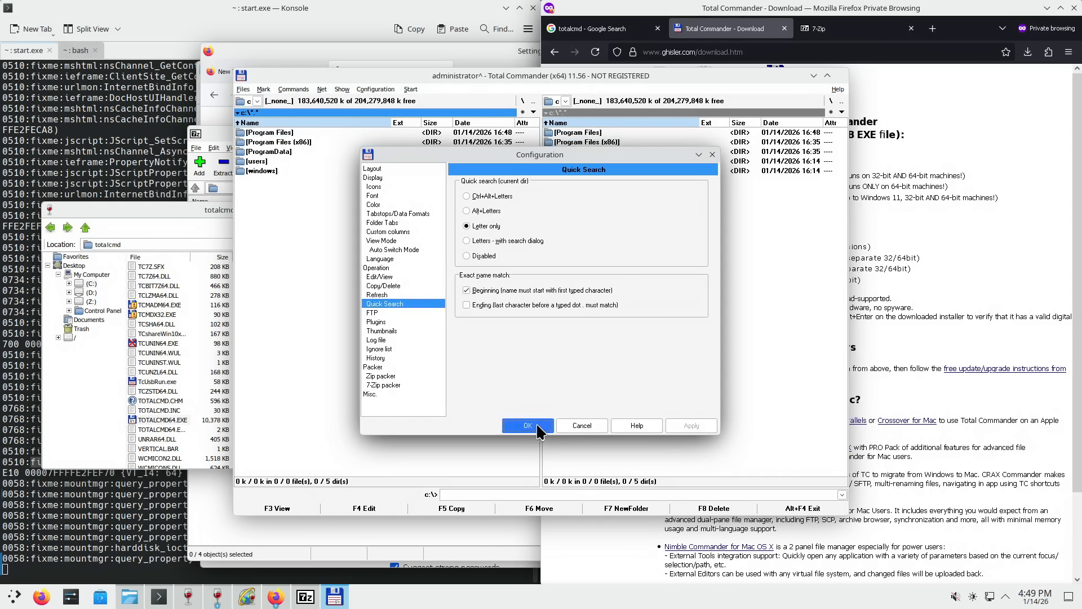
pyautogui.click(622, 350)
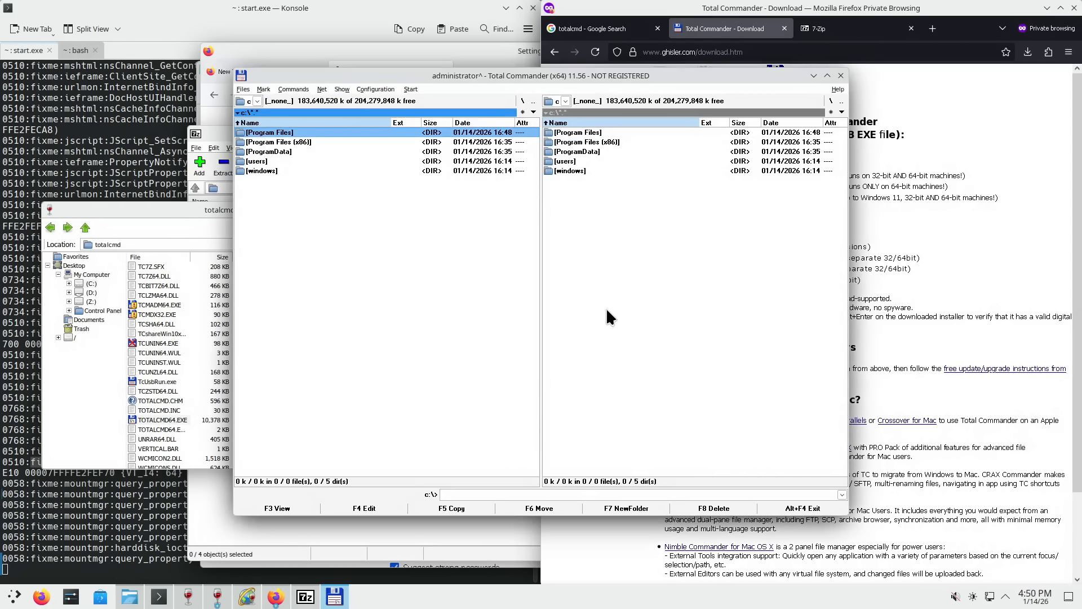
# - Move Total Commander aside, inspect TOTALCMD64.EXE in the totalcmd folder and try dragging it to Desktop
pyautogui.moveTo(648, 78); pyautogui.dragTo(803, 87)
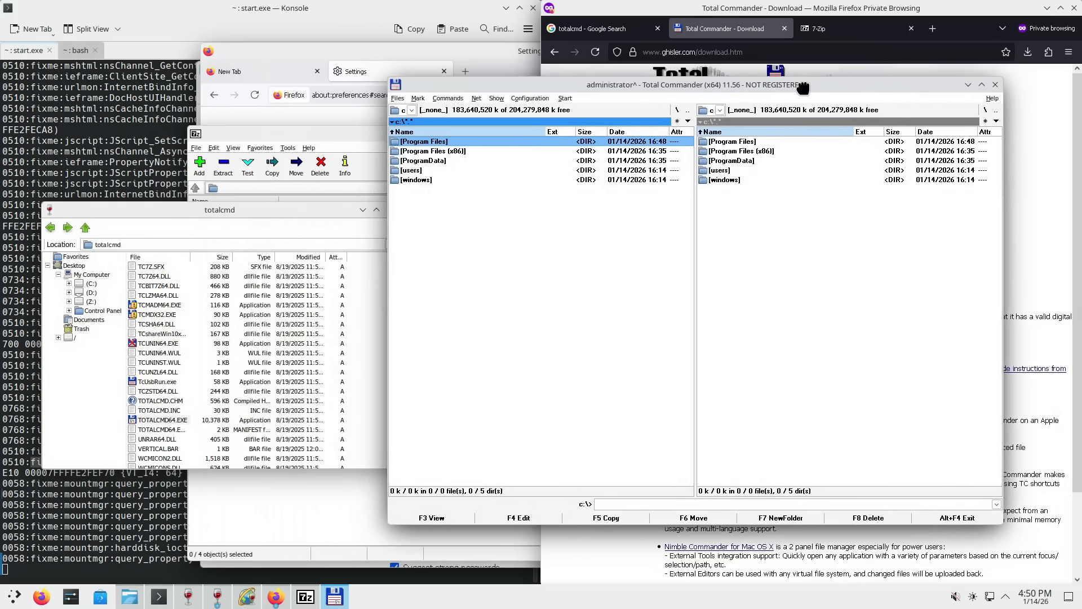
pyautogui.click(84, 257)
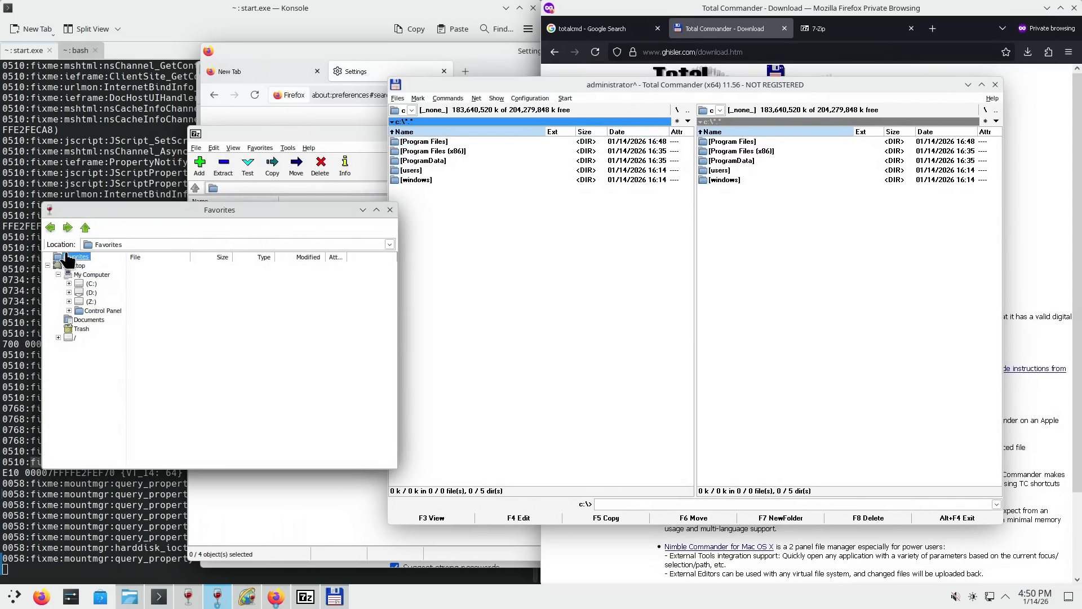
pyautogui.click(49, 223)
pyautogui.scroll(-3, 187, 369)
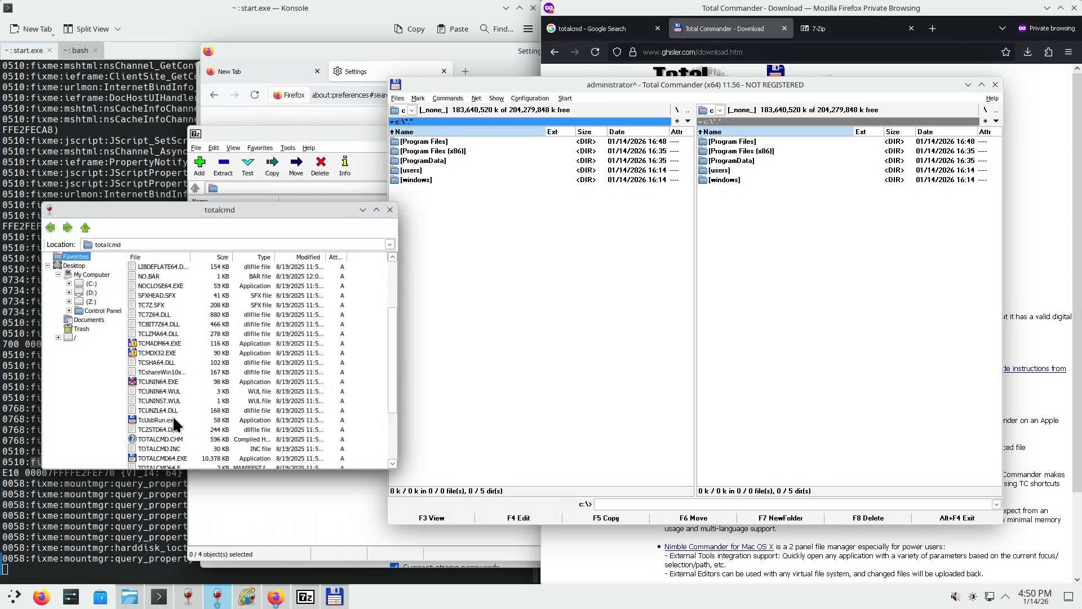
pyautogui.scroll(-1, 174, 379)
pyautogui.scroll(-2, 176, 383)
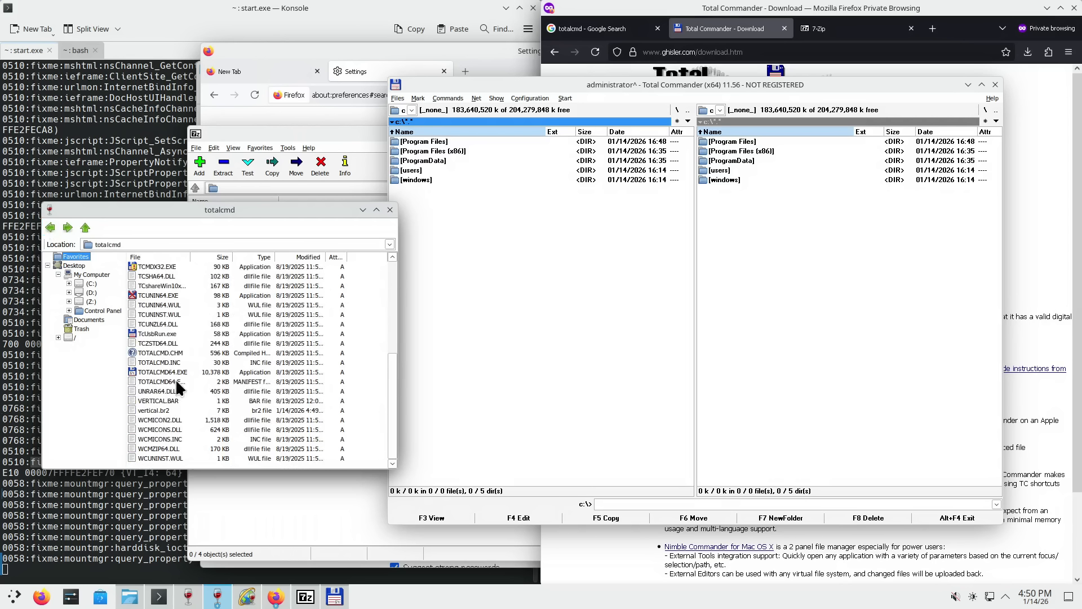
pyautogui.rightClick(163, 373)
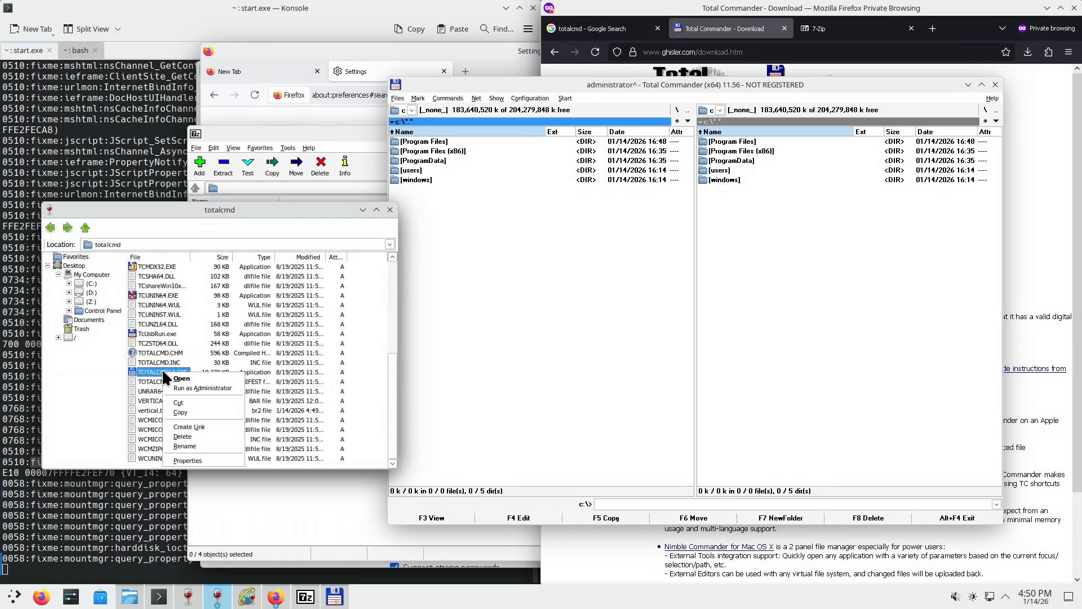
pyautogui.click(205, 427)
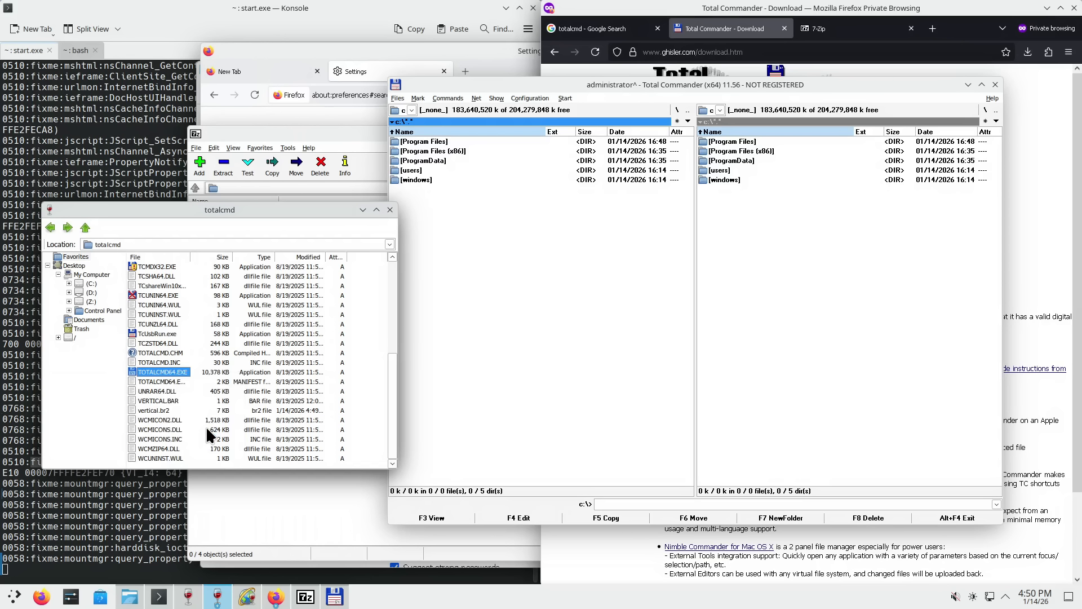
pyautogui.rightClick(163, 377)
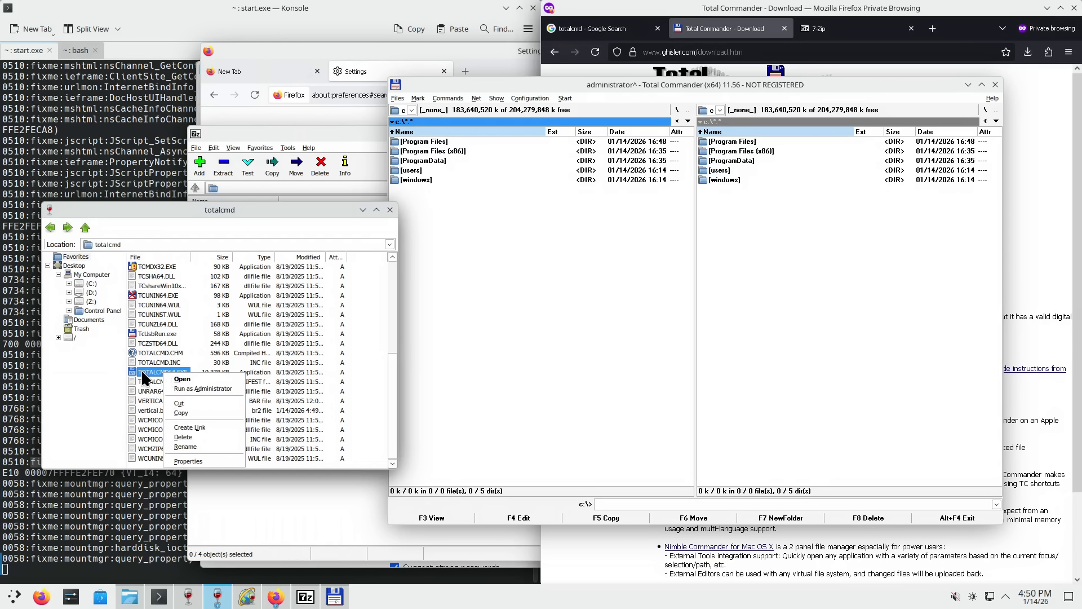
pyautogui.click(147, 371)
pyautogui.click(129, 374)
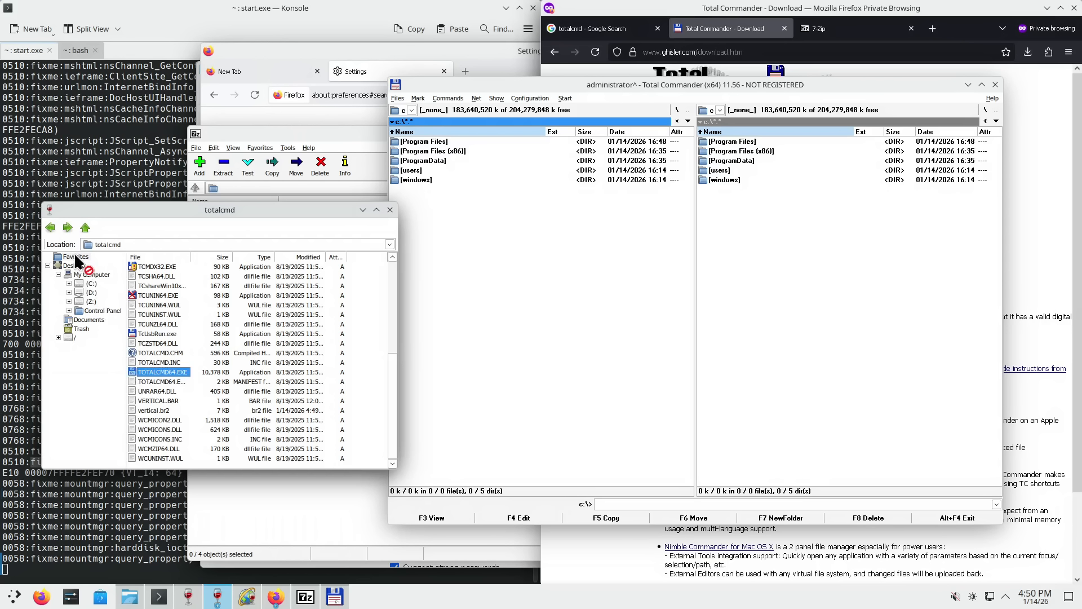
pyautogui.moveTo(74, 255); pyautogui.dragTo(160, 384)
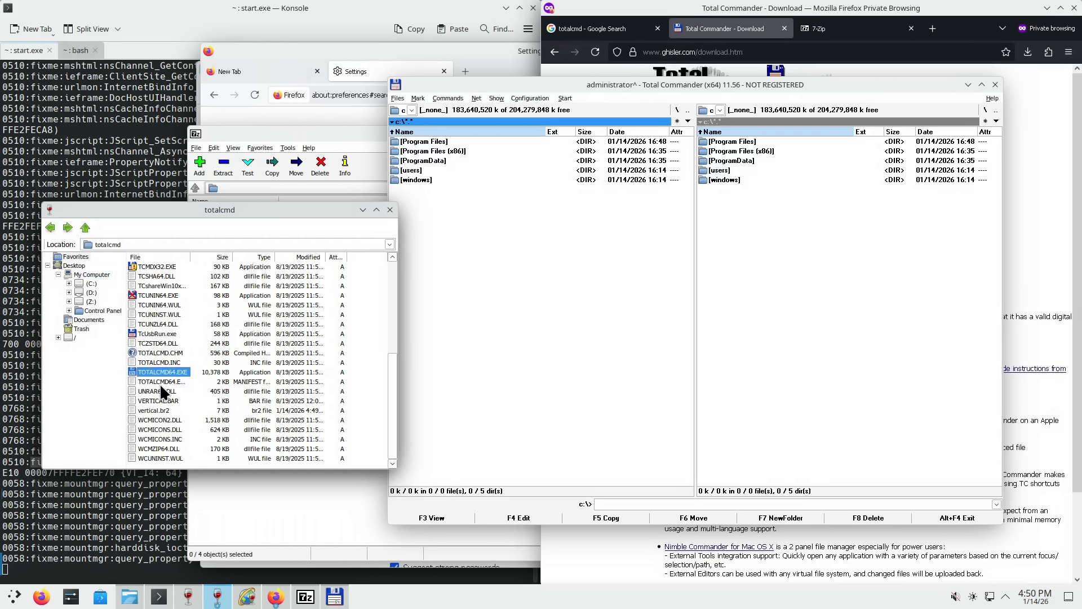
# - Open the Desktop folder, widen its File column, and close Total Commander
pyautogui.rightClick(131, 367)
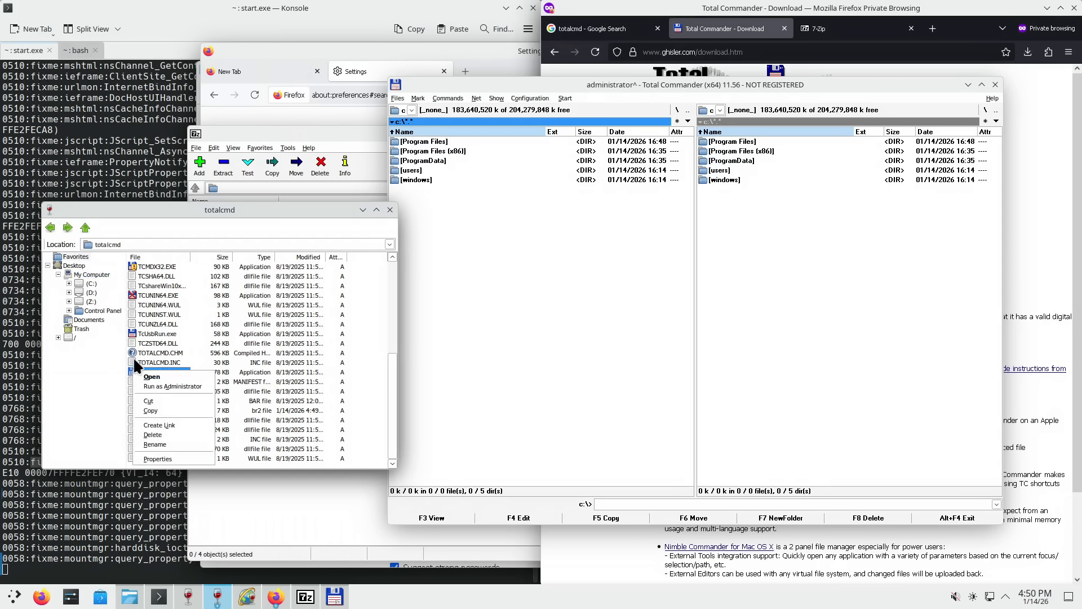
pyautogui.click(238, 222)
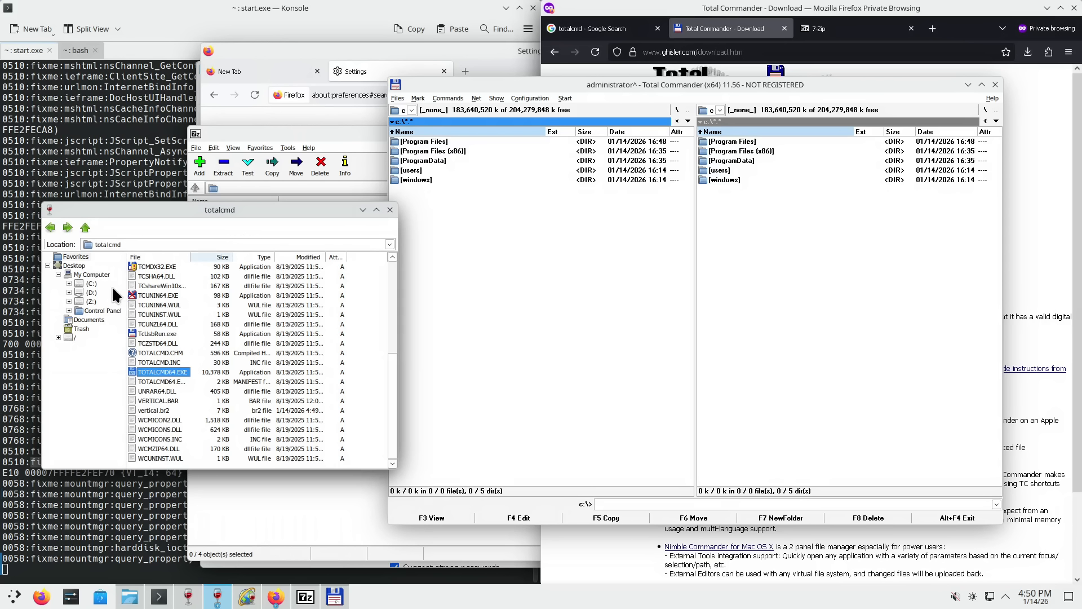
pyautogui.click(74, 265)
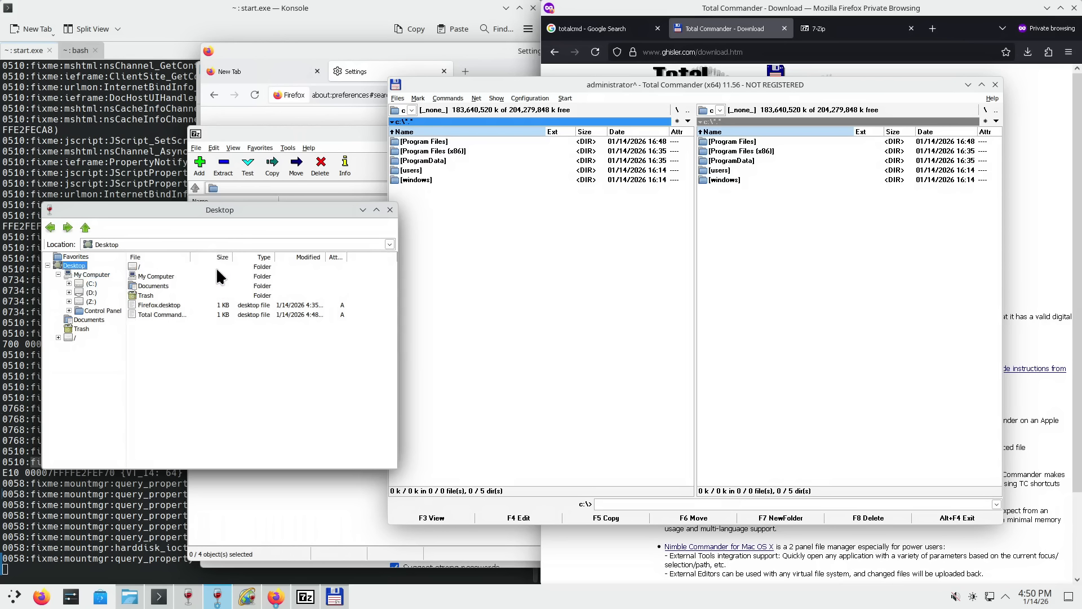
pyautogui.moveTo(190, 258); pyautogui.dragTo(208, 259)
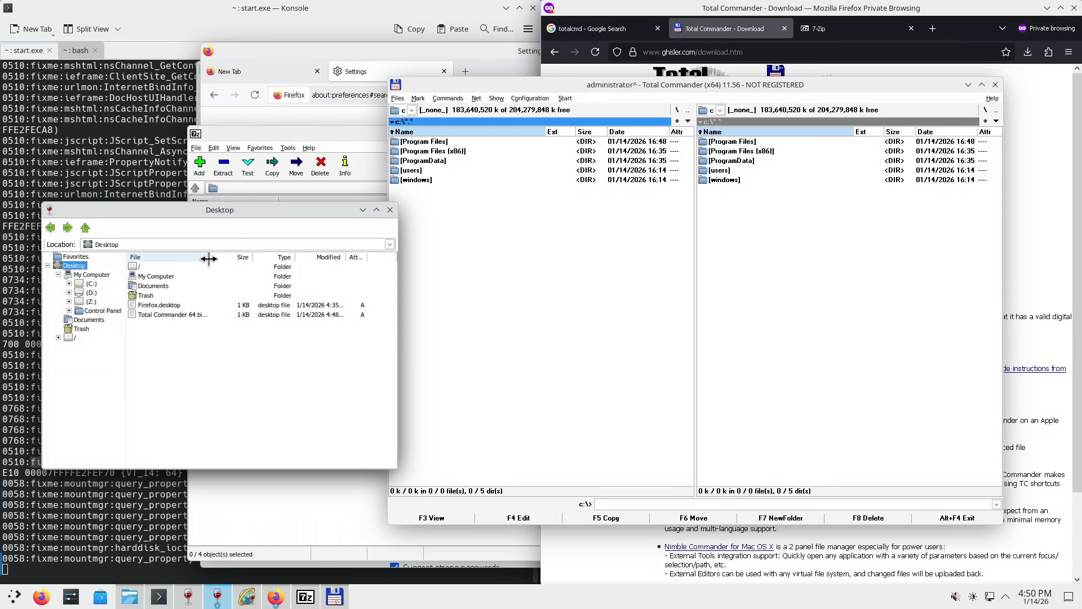
pyautogui.click(995, 85)
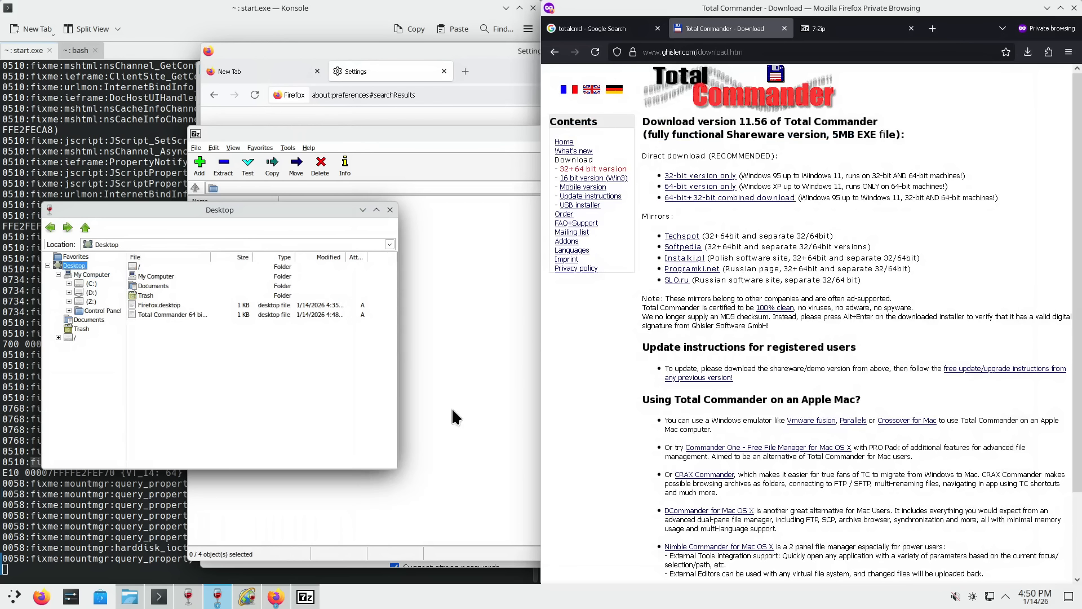
# - Try opening the Total Commander 64 bit shortcut, dismiss the no-program error, then show the desktop
pyautogui.doubleClick(164, 313)
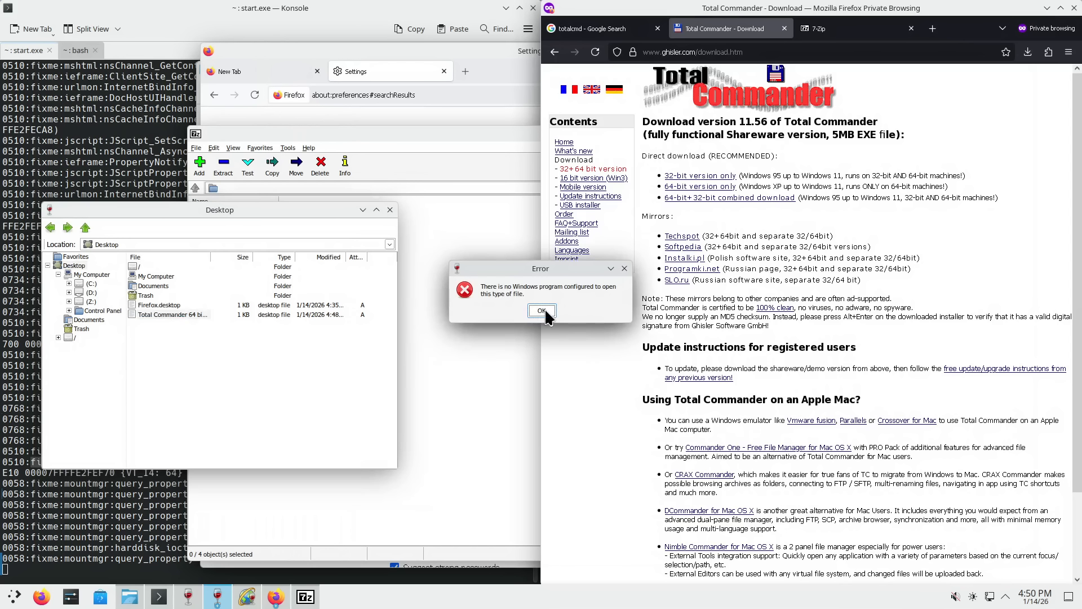
pyautogui.click(542, 310)
pyautogui.click(165, 314)
pyautogui.rightClick(163, 310)
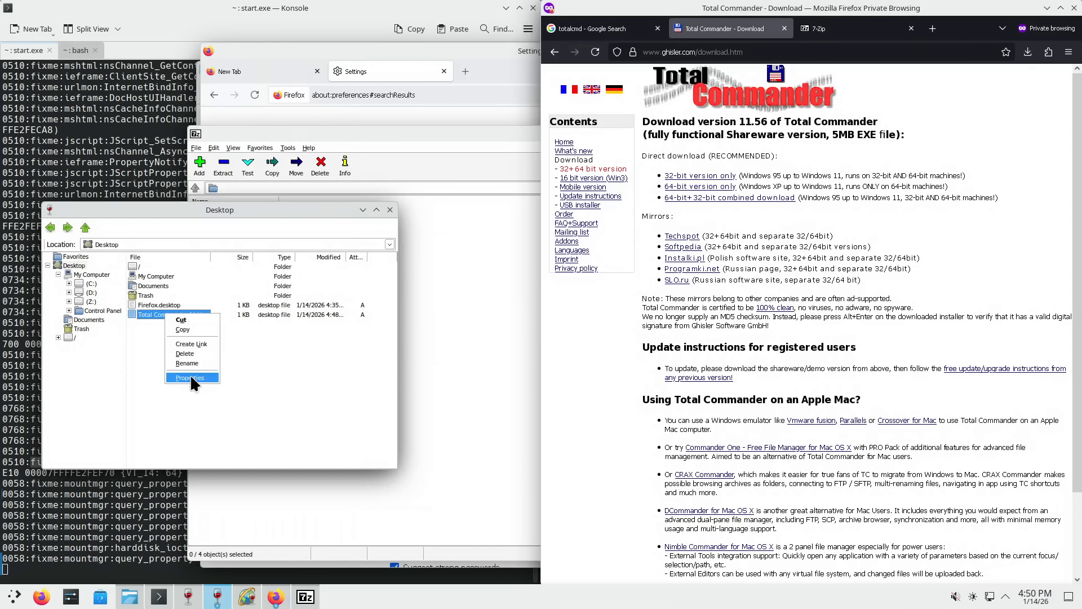
pyautogui.click(141, 353)
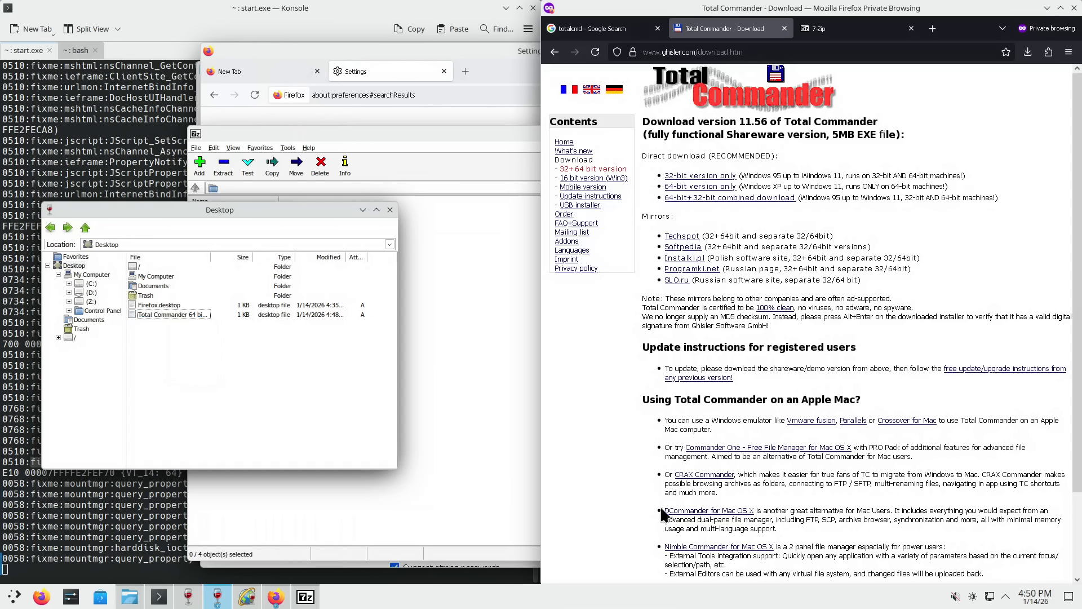
pyautogui.click(164, 306)
pyautogui.click(159, 315)
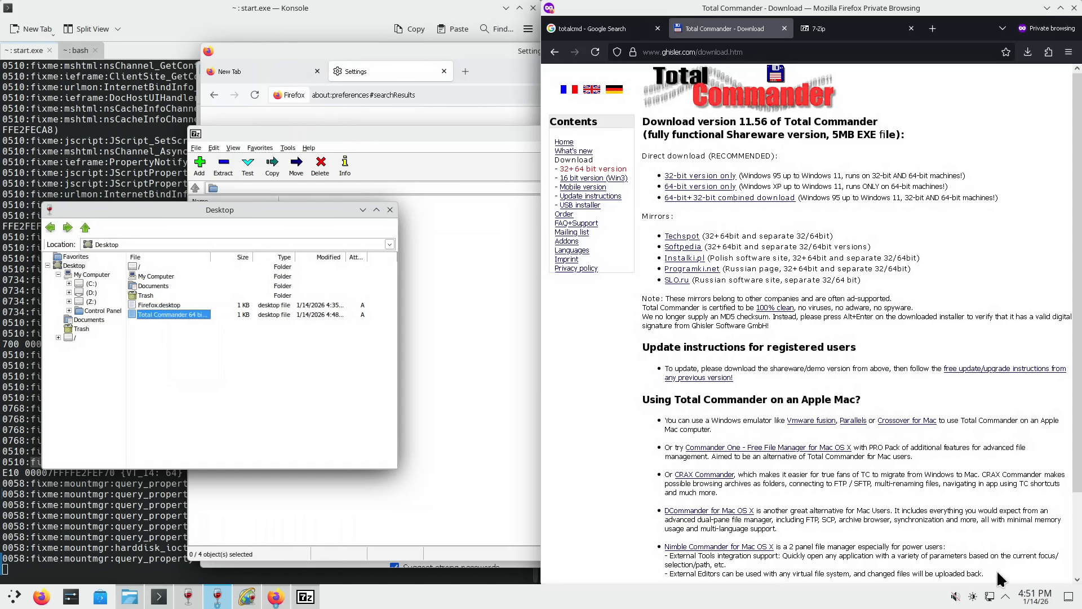
pyautogui.click(1067, 600)
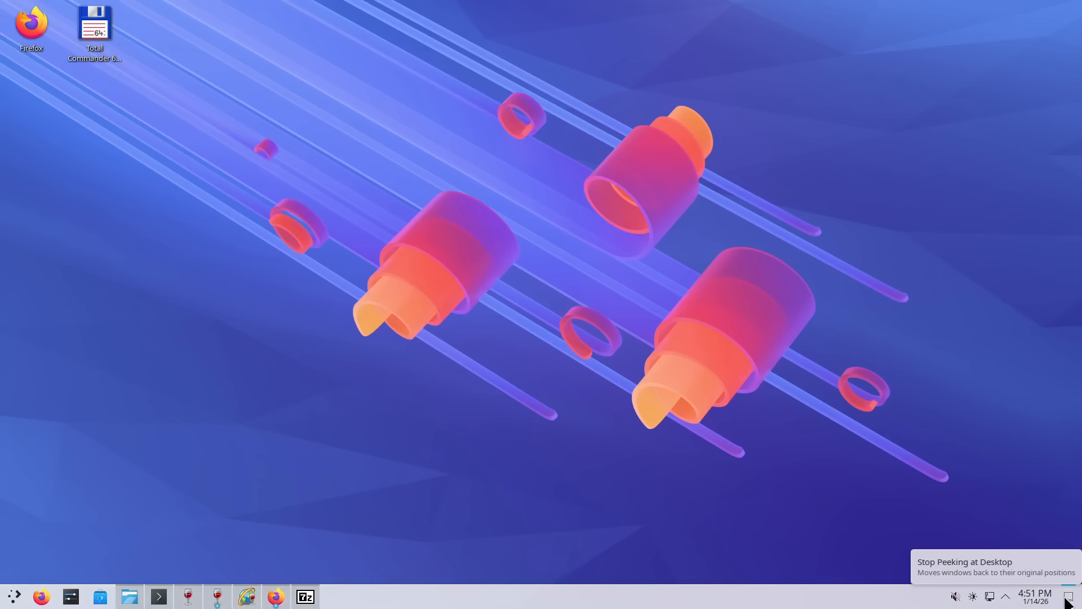
# - Restore the open windows and close the 7-Zip window
pyautogui.click(305, 597)
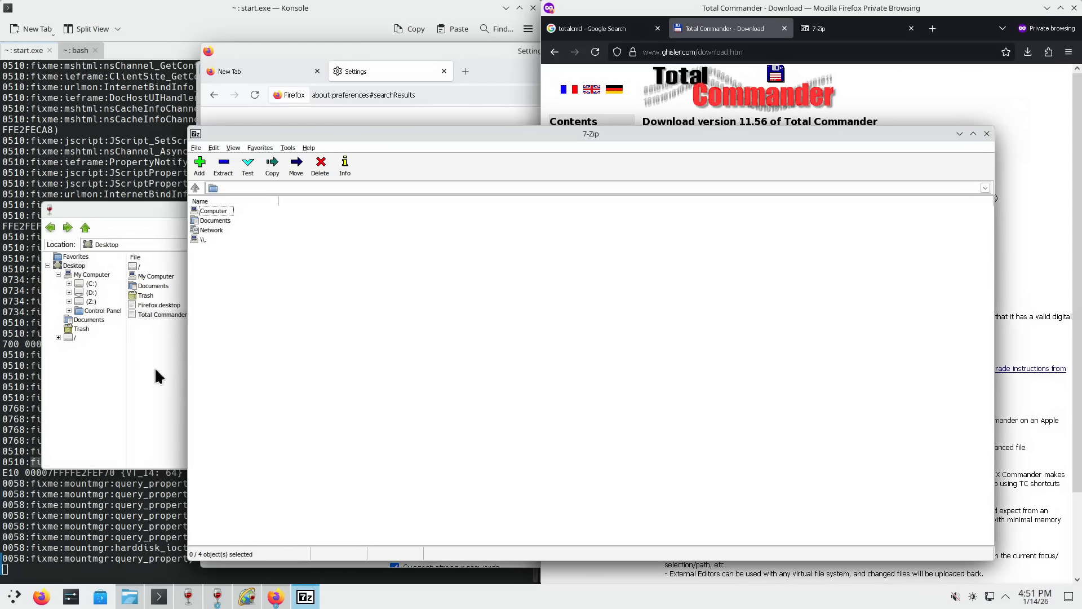
pyautogui.click(159, 205)
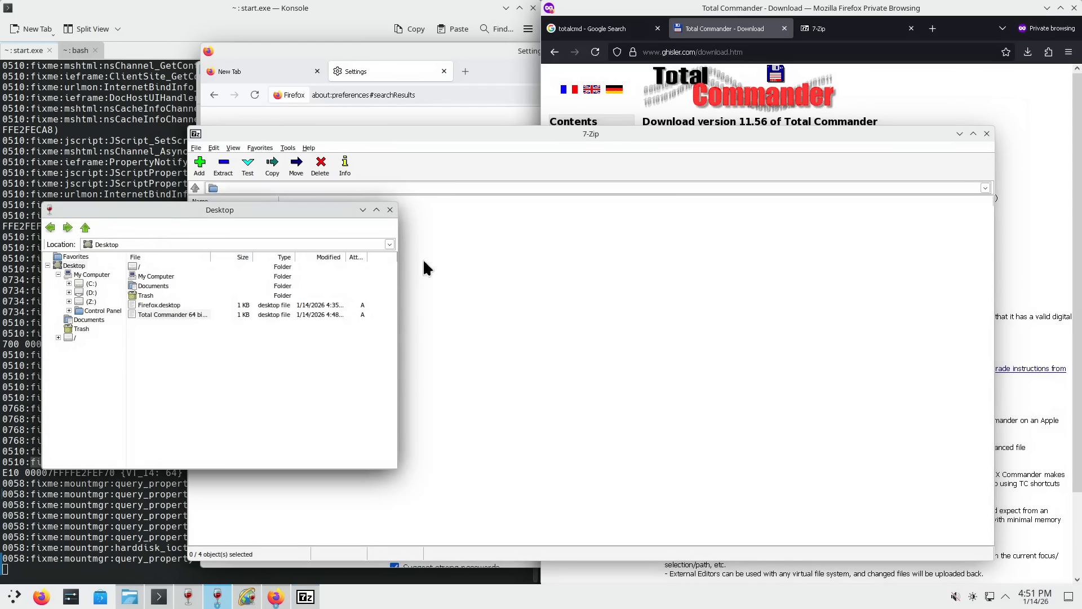
pyautogui.click(488, 136)
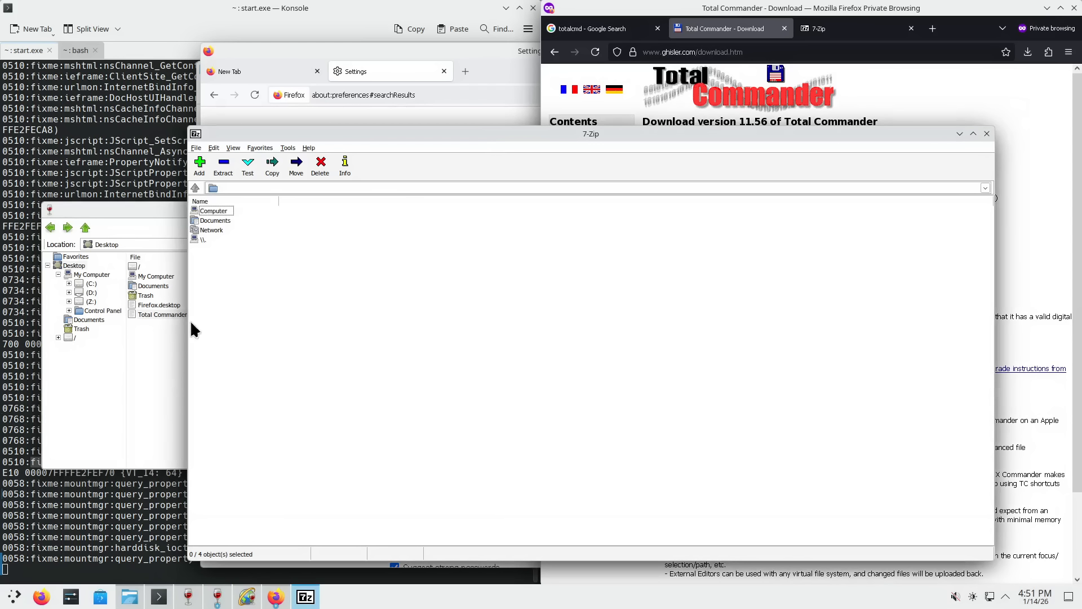
pyautogui.click(157, 353)
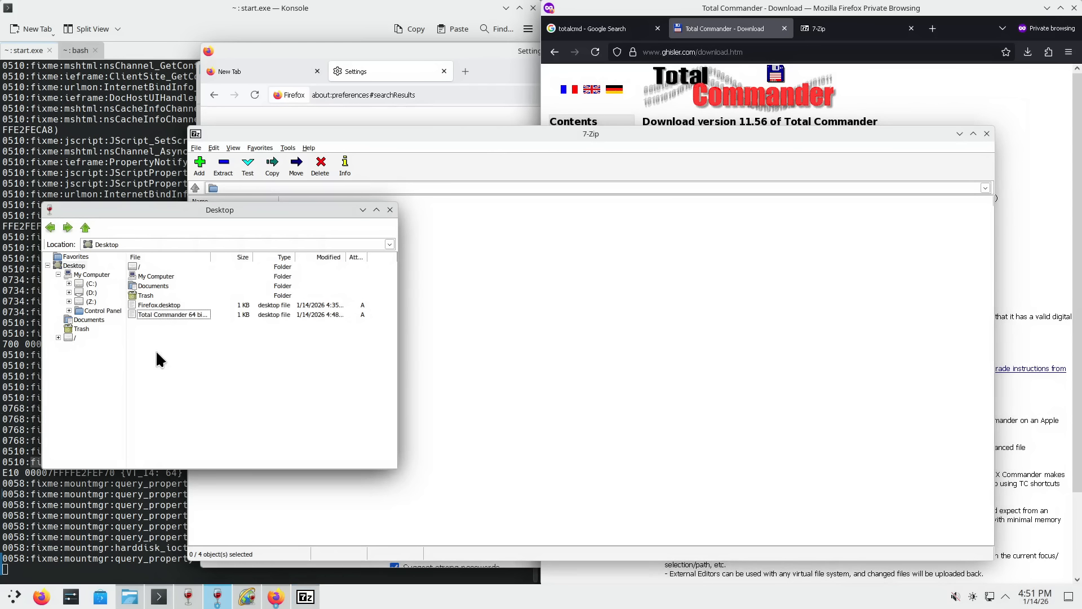
pyautogui.rightClick(313, 598)
pyautogui.click(316, 575)
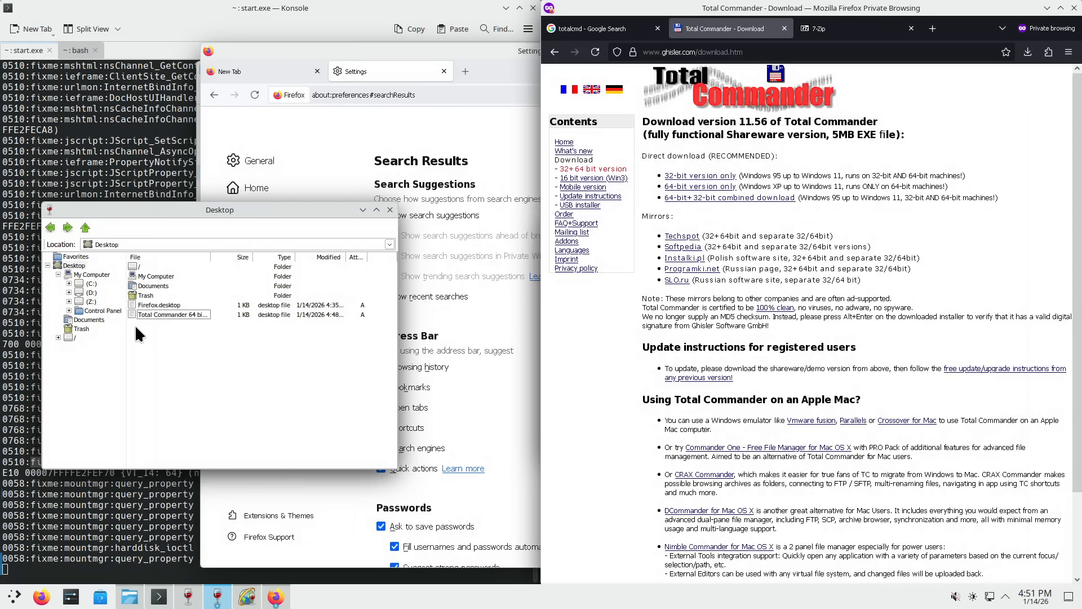
# - Go to C:\Program Files\totalcmd and launch TOTALCMD64.EXE
pyautogui.click(91, 283)
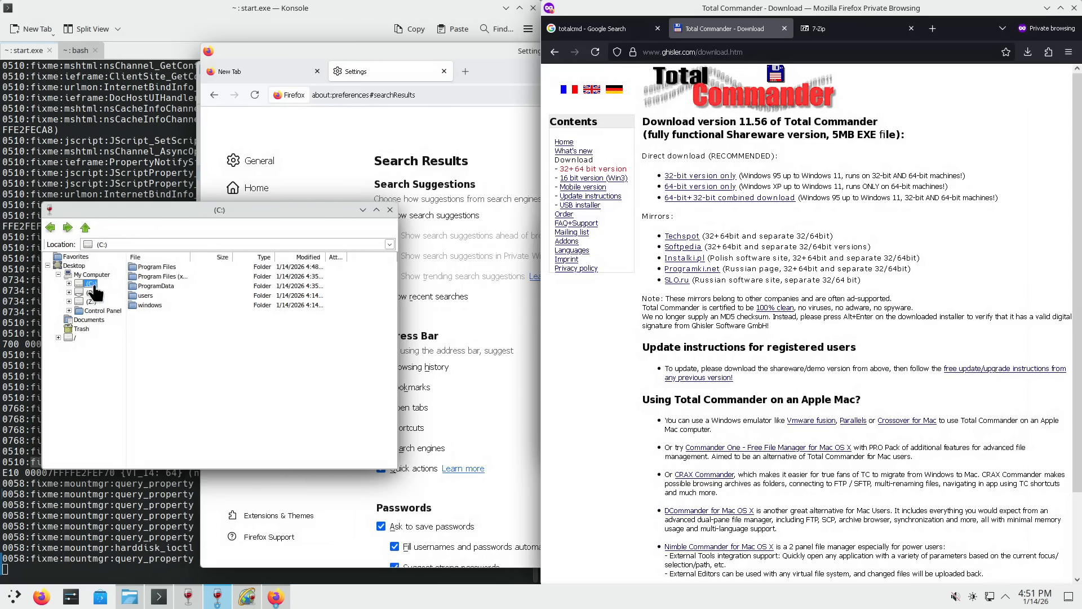
pyautogui.doubleClick(163, 269)
pyautogui.doubleClick(153, 303)
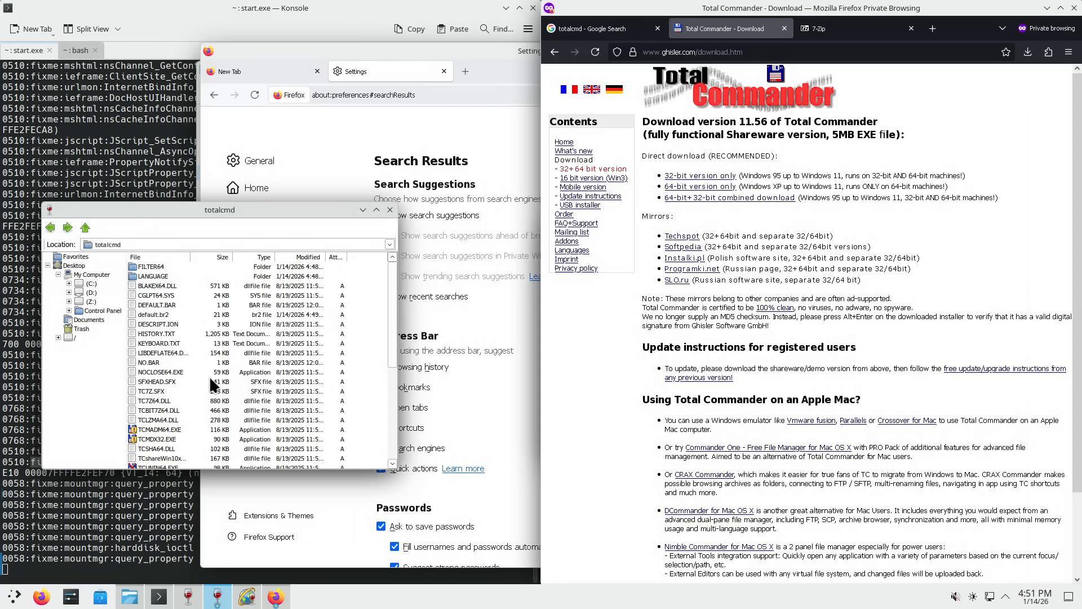
pyautogui.scroll(-1, 168, 328)
pyautogui.scroll(-4, 186, 416)
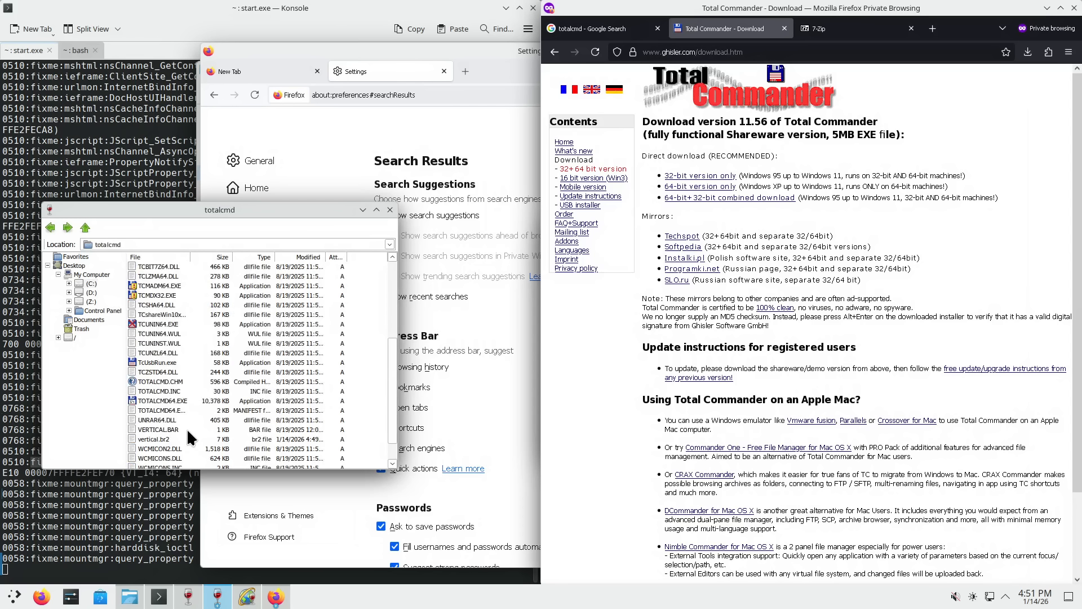
pyautogui.doubleClick(161, 401)
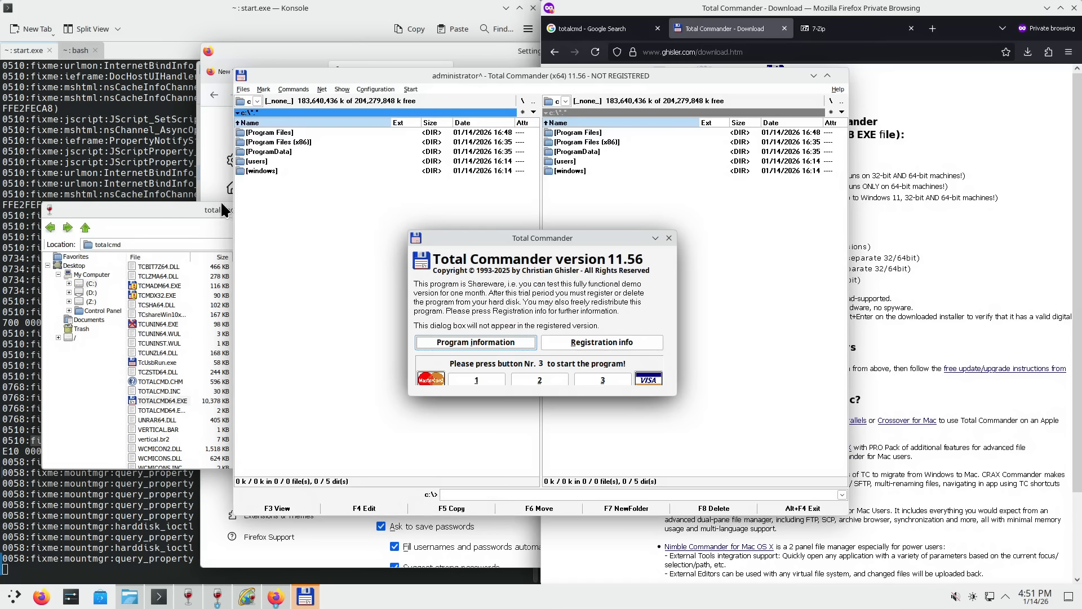
# - Dismiss the shareware reminder and create a new folder 'temp' in the right panel, then enter it
pyautogui.click(592, 384)
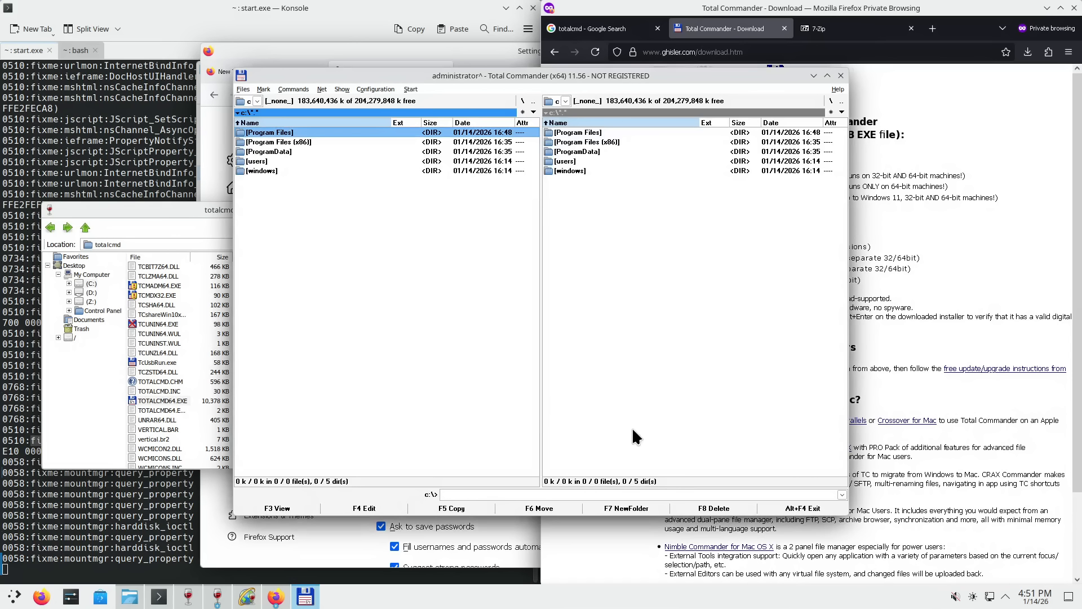
pyautogui.click(600, 494)
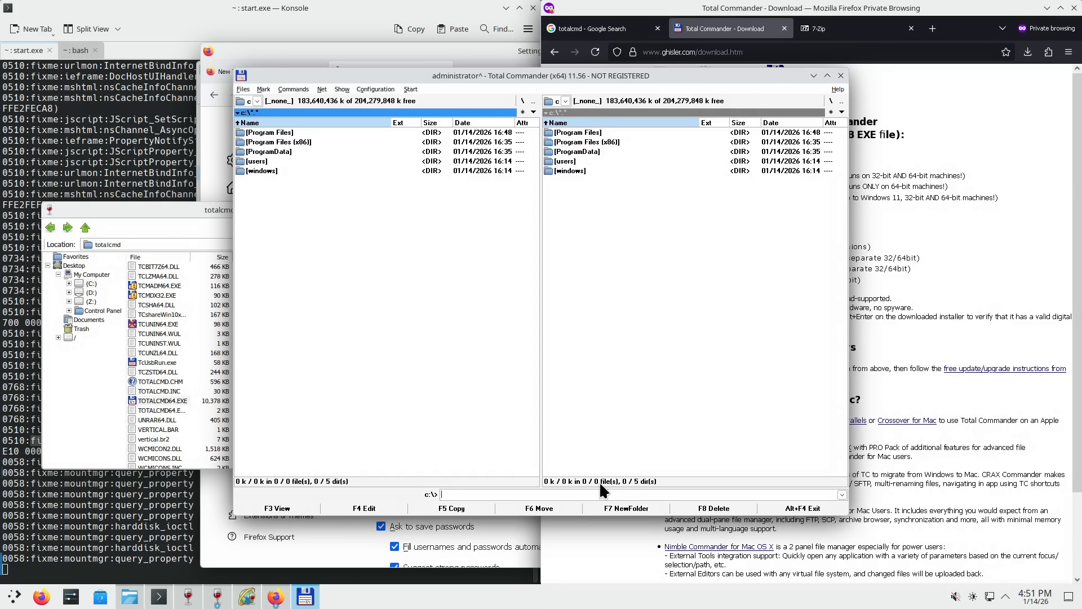
pyautogui.click(605, 242)
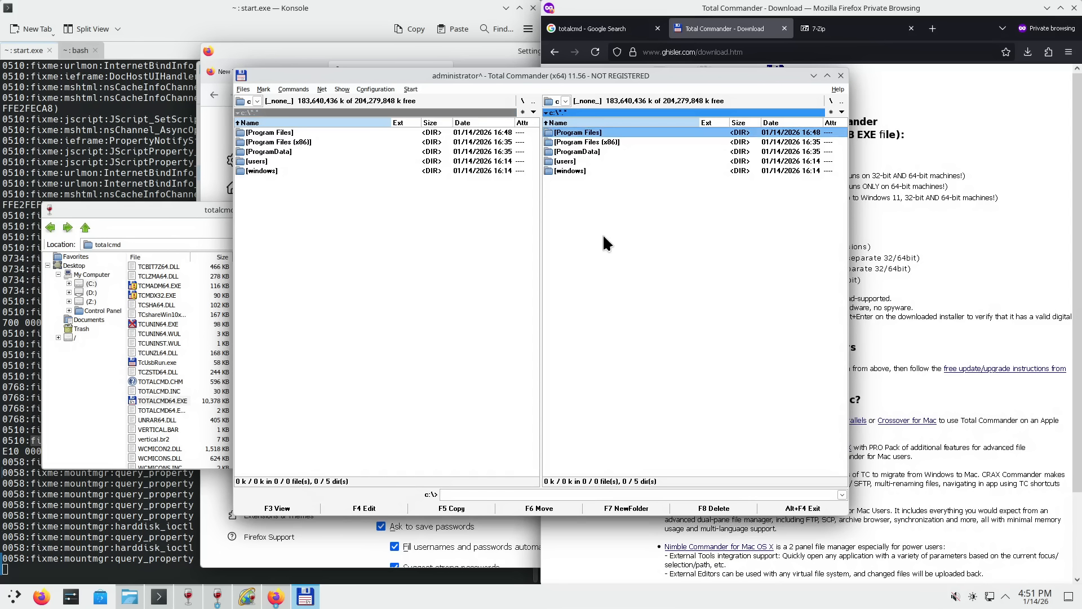
pyautogui.press('F7')
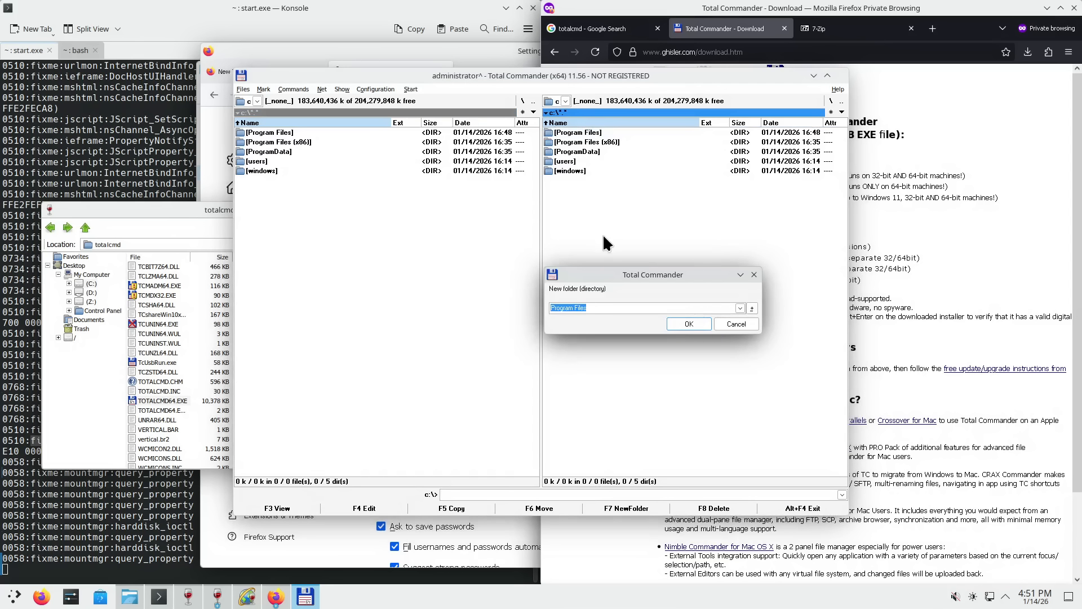
pyautogui.write('temp')
pyautogui.press('Return')
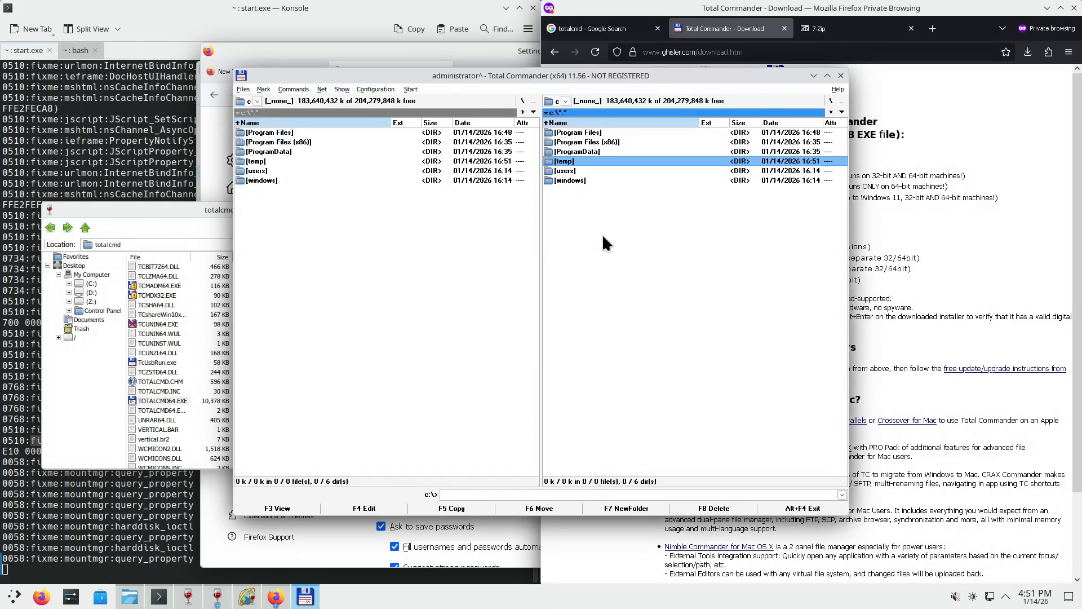
pyautogui.press('Return')
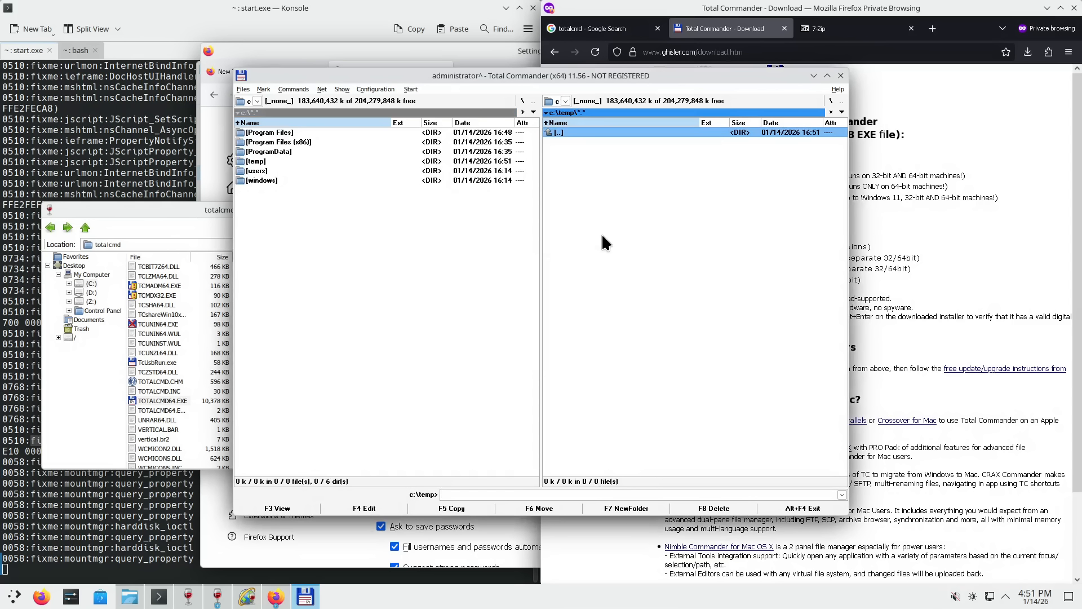
# - Return to the C:\ root, reopen the temp folder and focus the command line
pyautogui.rightClick(564, 131)
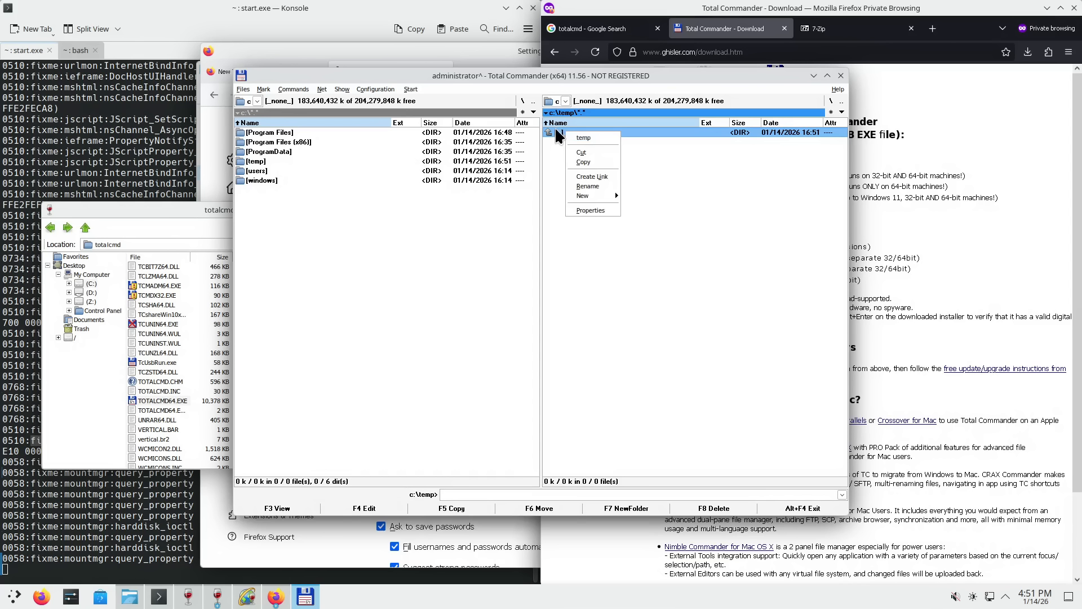
pyautogui.doubleClick(555, 129)
pyautogui.rightClick(575, 170)
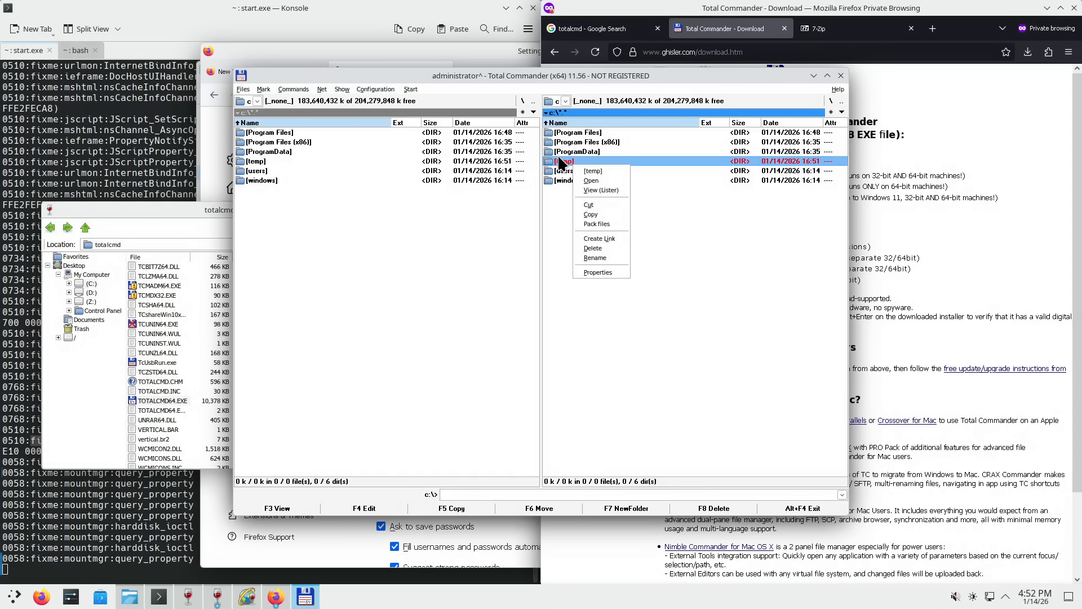
pyautogui.rightClick(152, 322)
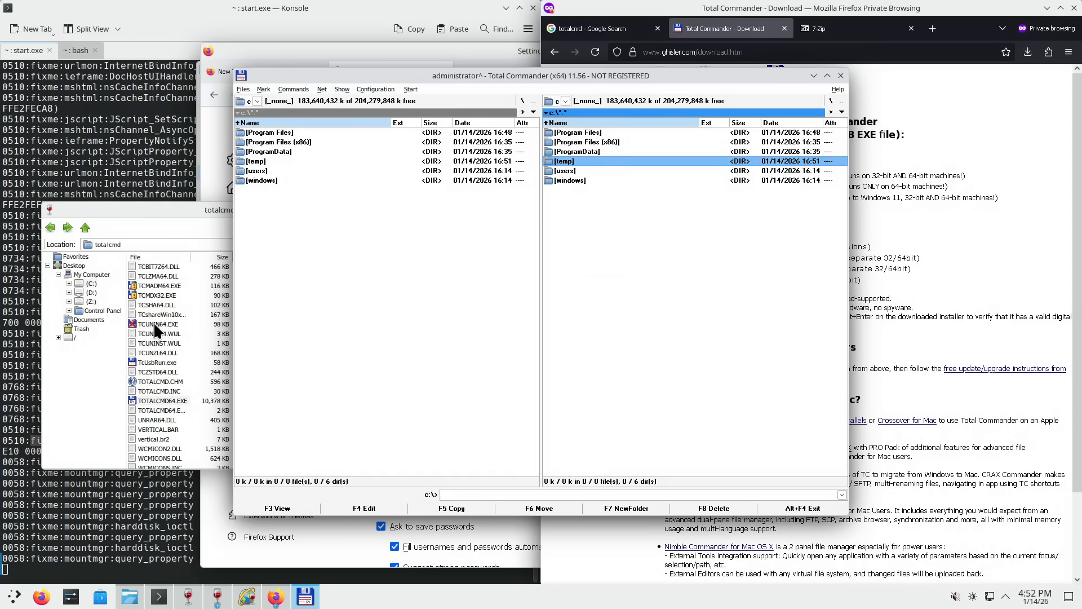
pyautogui.rightClick(153, 322)
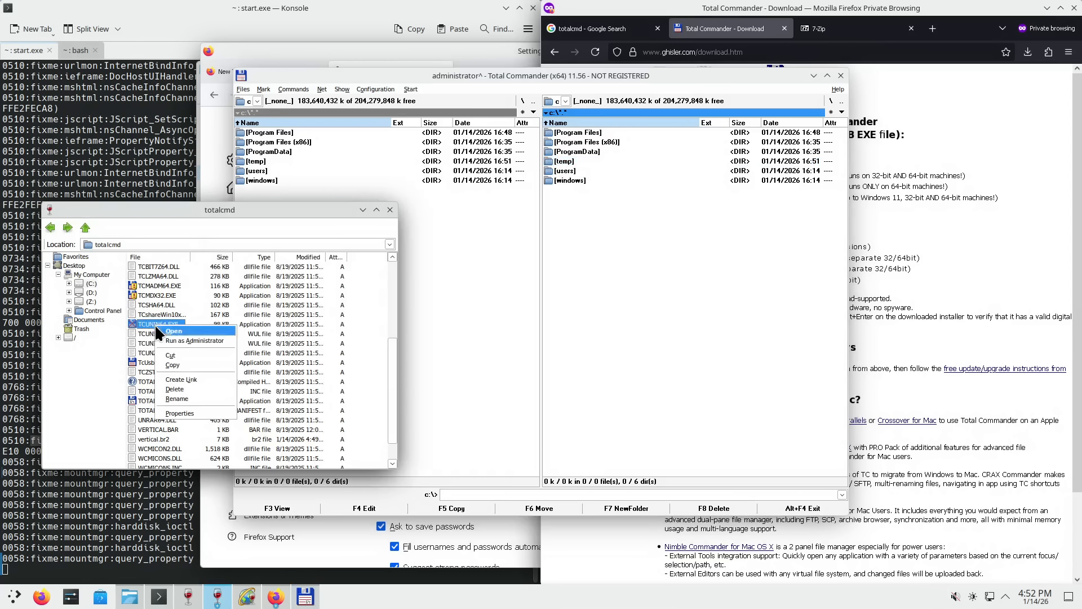
pyautogui.click(571, 155)
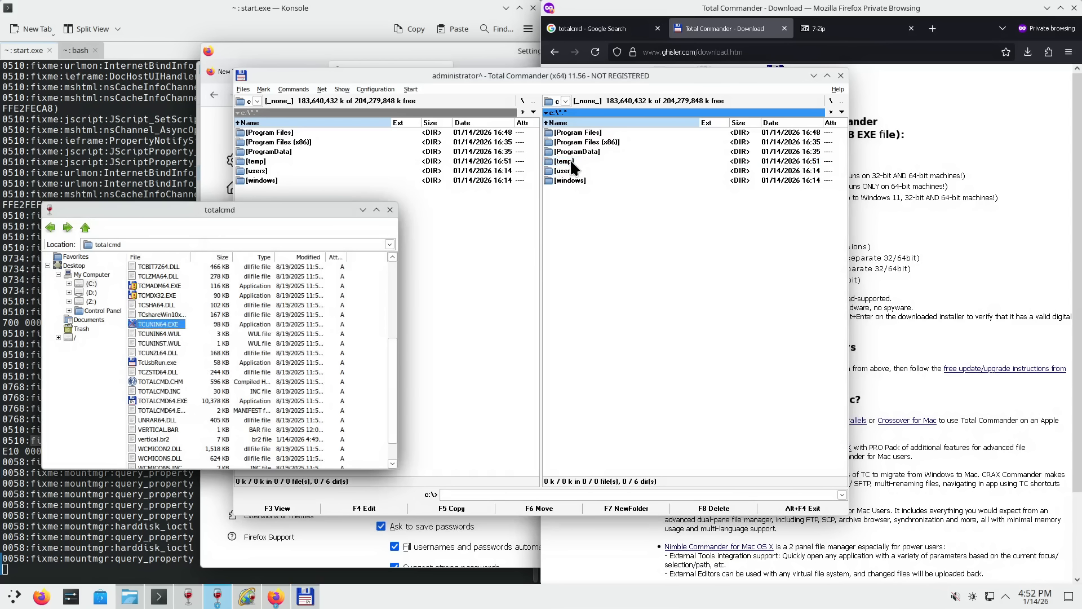
pyautogui.doubleClick(570, 159)
pyautogui.click(551, 492)
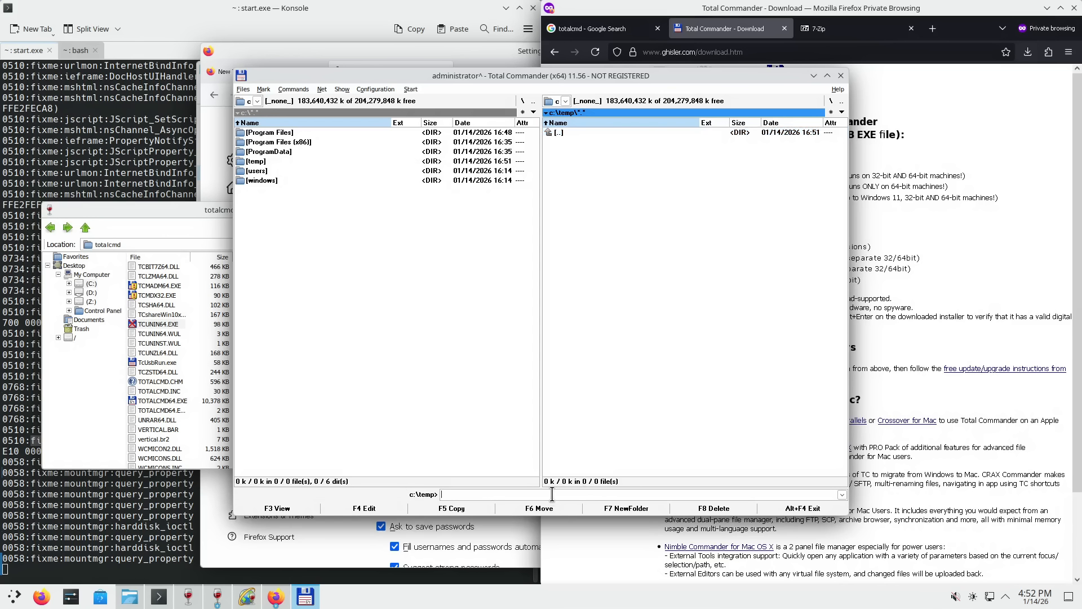
# - Run cmd from the command line to open a console in C:\temp and move it aside
pyautogui.write('cmd')
pyautogui.press('Return')
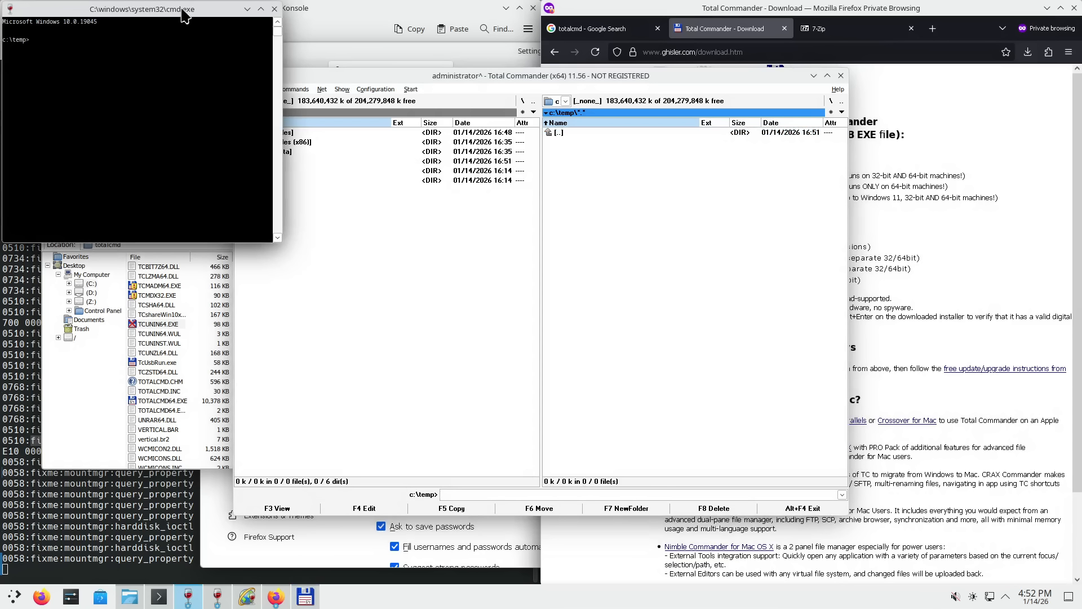
pyautogui.moveTo(183, 10); pyautogui.dragTo(171, 145)
# - Open C:\windows\system32 in the left panel and sort it by extension
pyautogui.click(378, 231)
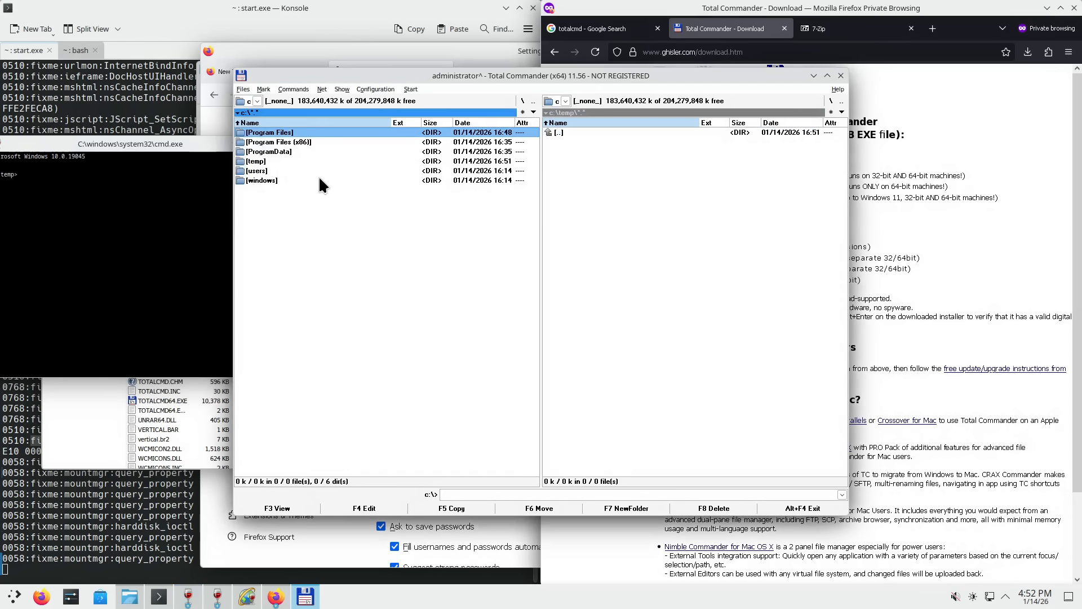
pyautogui.doubleClick(272, 176)
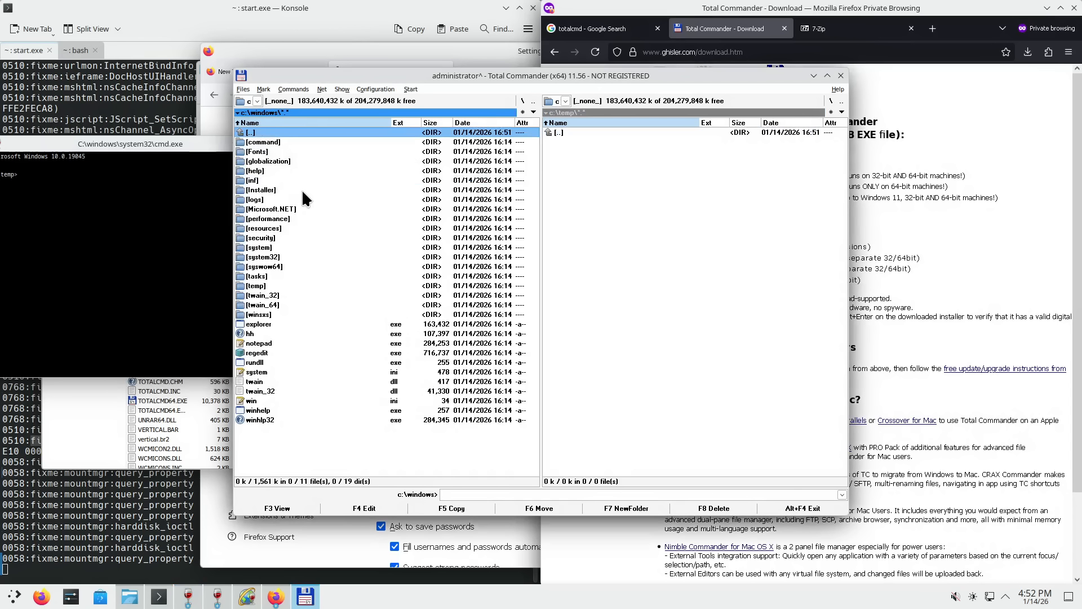
pyautogui.press('Down')
pyautogui.press('Down')
pyautogui.press('Down')
pyautogui.press('Down')
pyautogui.press('Down')
pyautogui.press('Down')
pyautogui.press('Down')
pyautogui.press('Down')
pyautogui.press('Down')
pyautogui.press('Down')
pyautogui.press('Down')
pyautogui.press('Down')
pyautogui.press('Down')
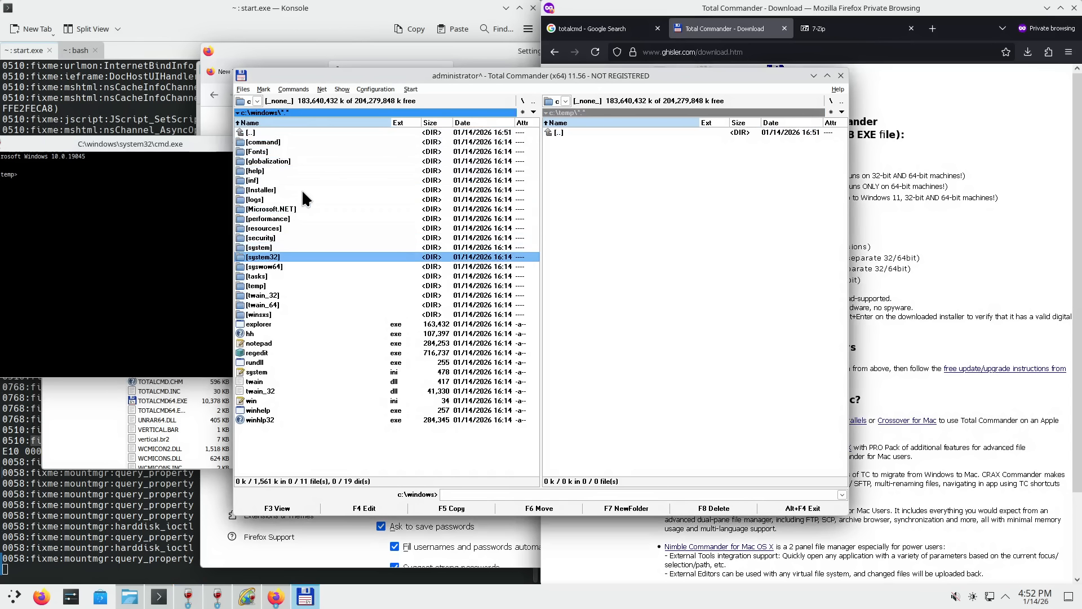
pyautogui.press('Return')
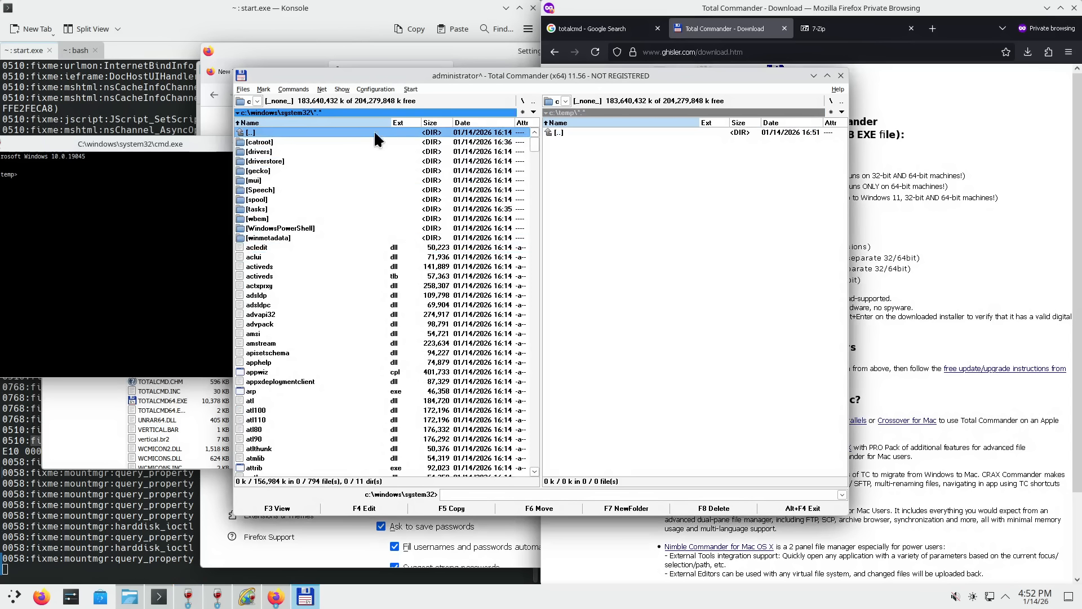
pyautogui.click(406, 122)
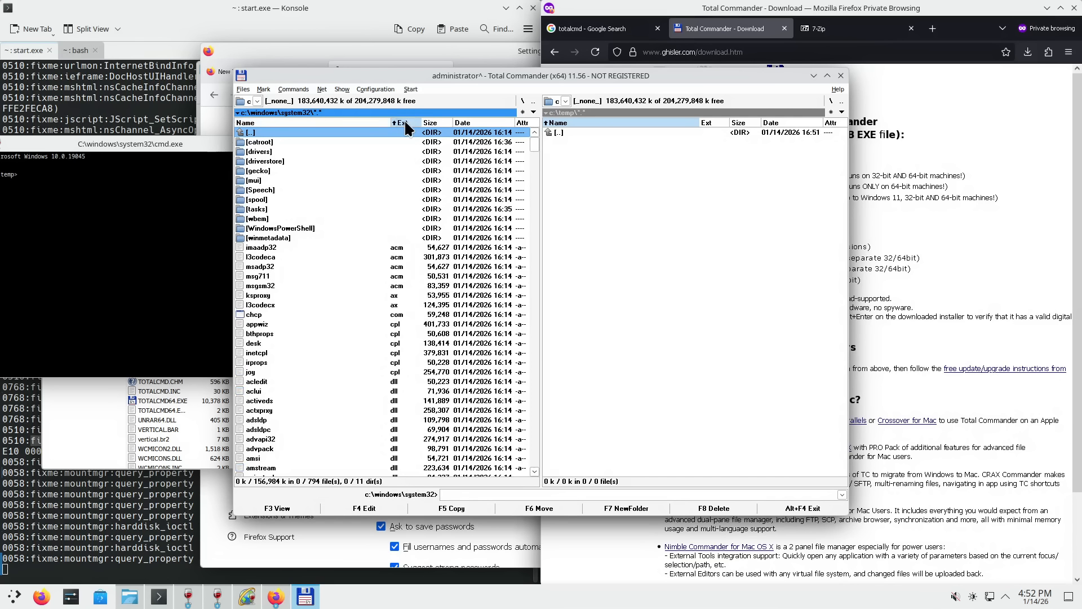
# - Scroll to the exe files and step through arp, cmd, cscript and dllhost
pyautogui.click(396, 413)
pyautogui.click(536, 380)
pyautogui.click(536, 381)
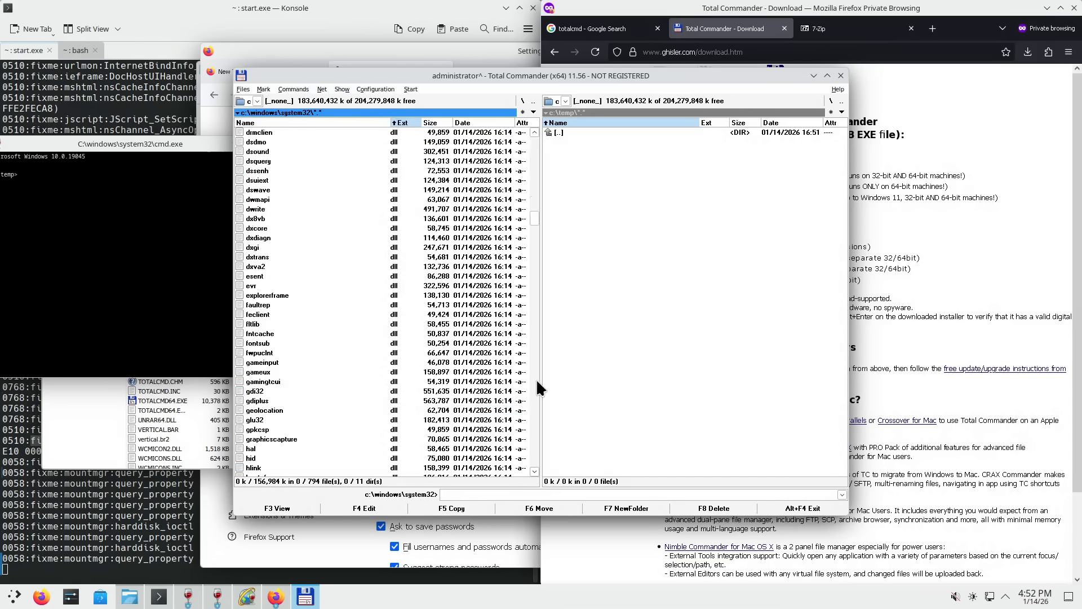
pyautogui.moveTo(535, 355); pyautogui.dragTo(536, 411)
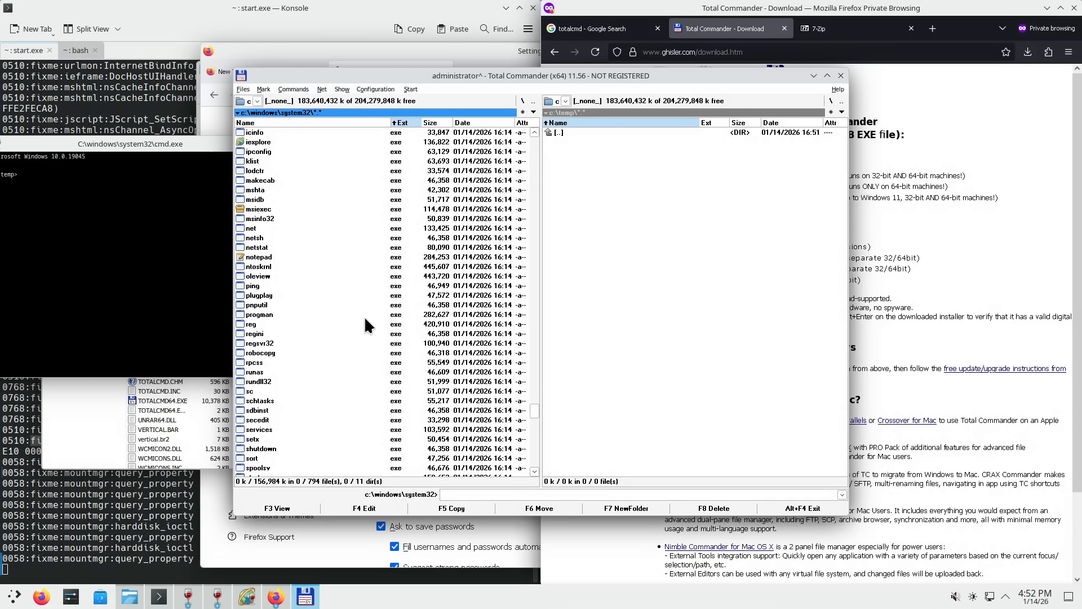
pyautogui.scroll(10, 364, 315)
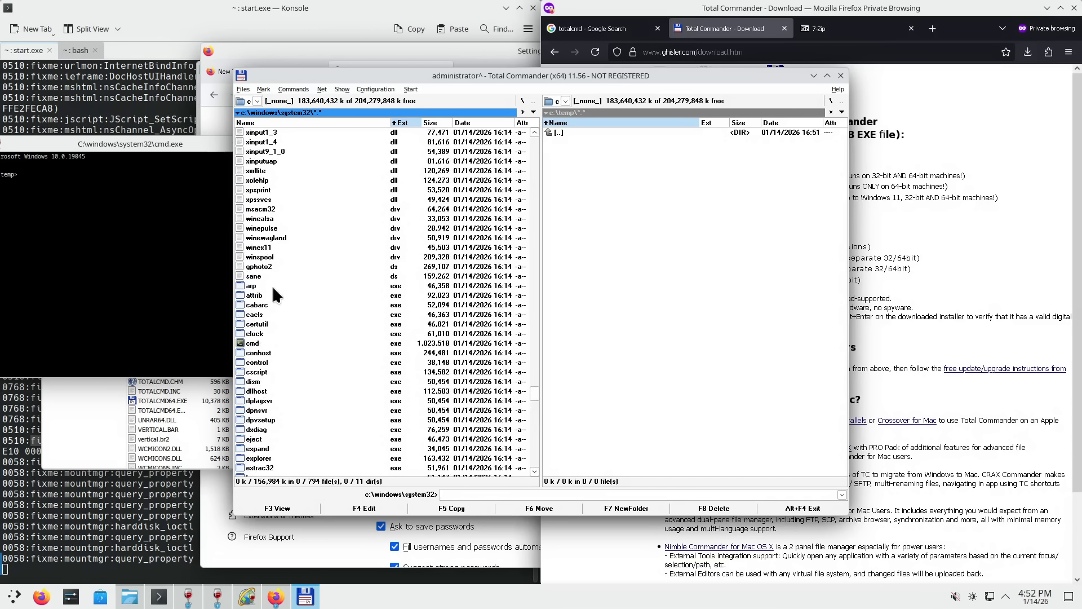
pyautogui.click(269, 287)
pyautogui.press('Down')
pyautogui.press('Down')
pyautogui.press('Down')
pyautogui.press('Down')
pyautogui.press('Down')
pyautogui.press('Down')
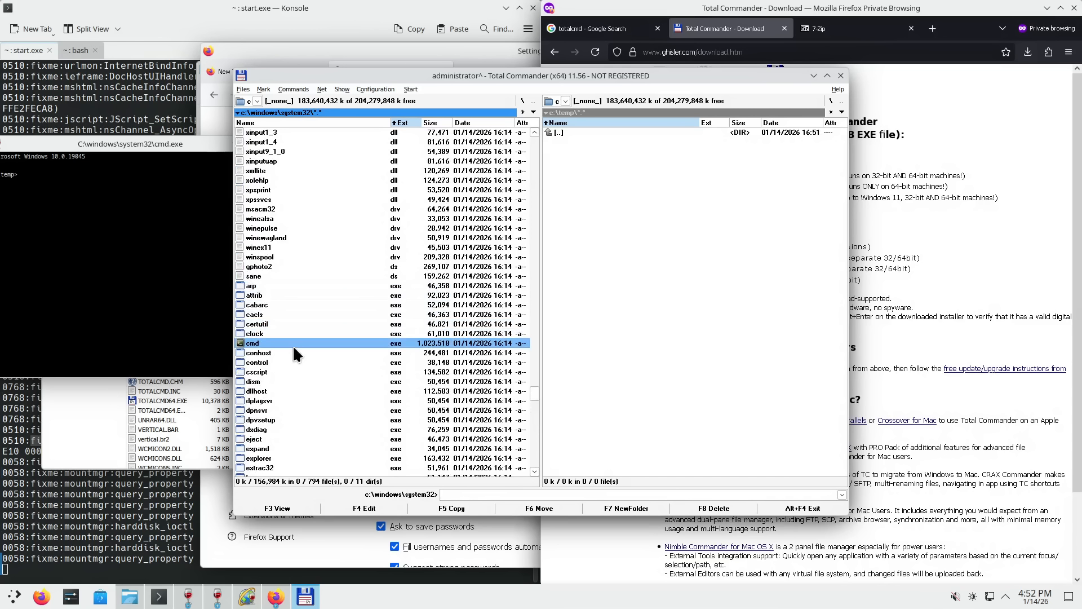
pyautogui.press('Down')
pyautogui.press('Down')
pyautogui.press('Down')
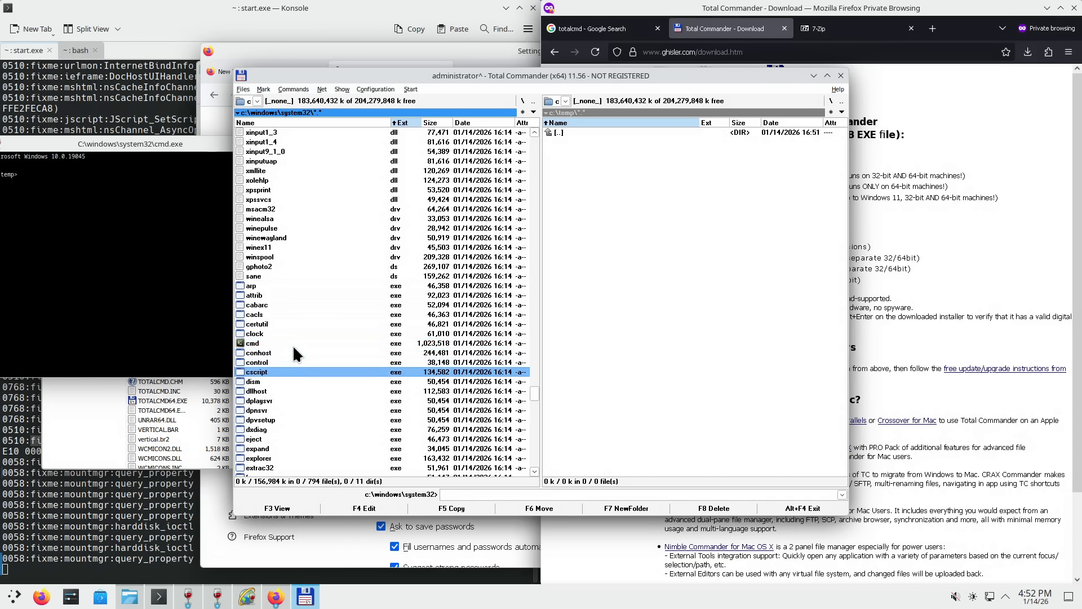
pyautogui.press('Down')
pyautogui.press('Down')
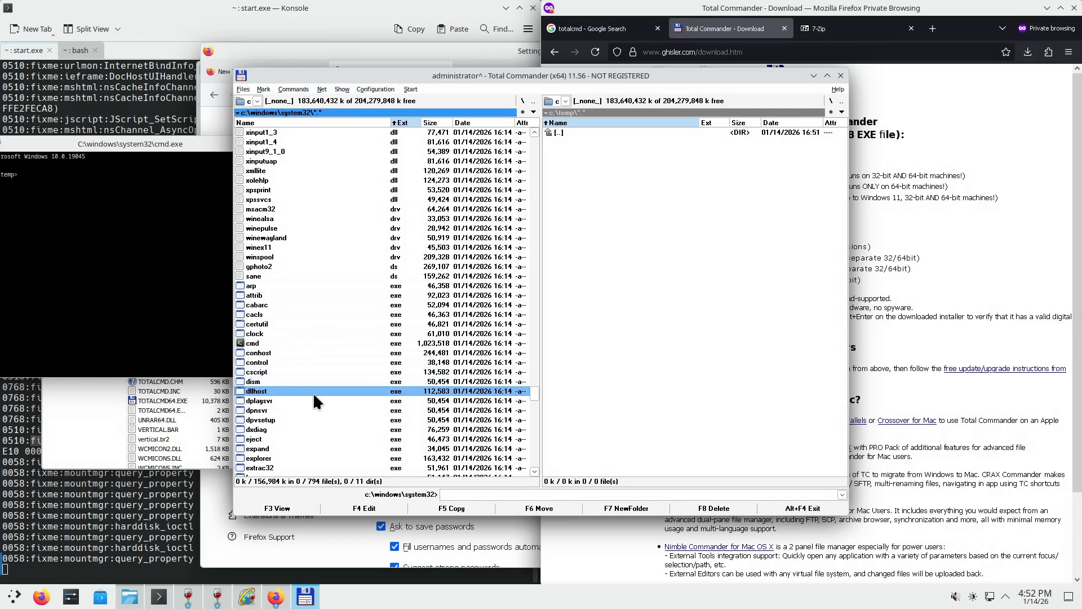
pyautogui.scroll(-2, 307, 372)
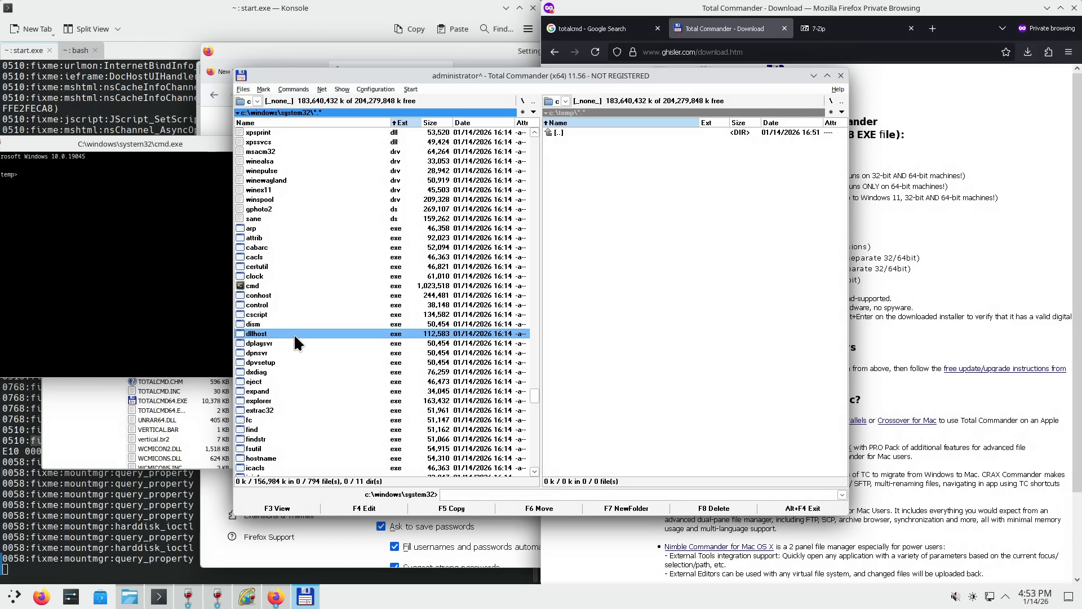
# - Launch Wine Explorer and then a new cmd console from system32, closing each again
pyautogui.scroll(-2, 283, 347)
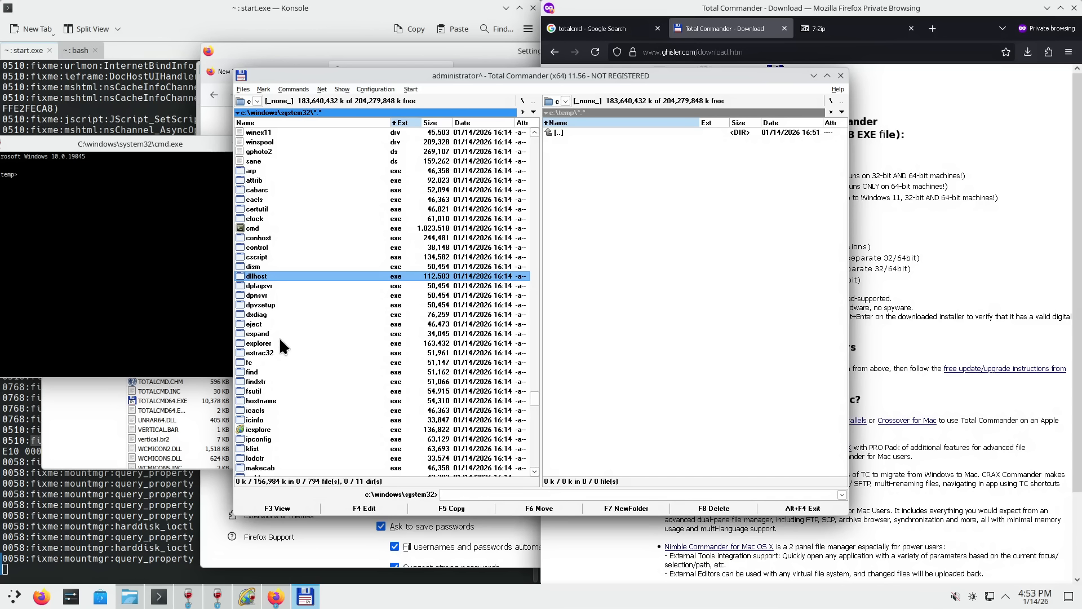
pyautogui.click(274, 345)
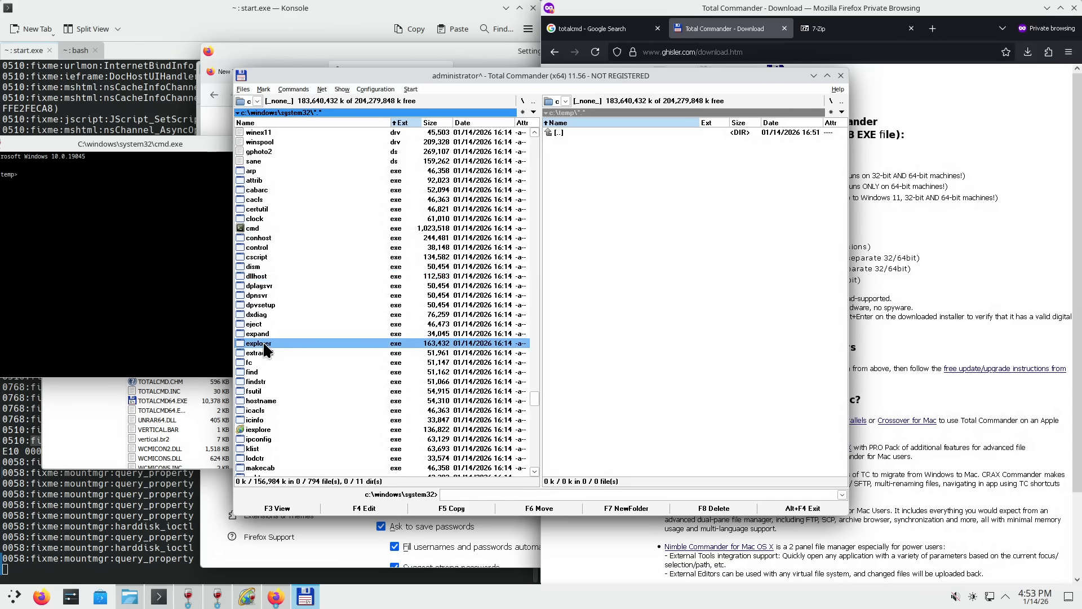
pyautogui.doubleClick(264, 343)
pyautogui.click(350, 9)
pyautogui.click(254, 228)
pyautogui.doubleClick(255, 227)
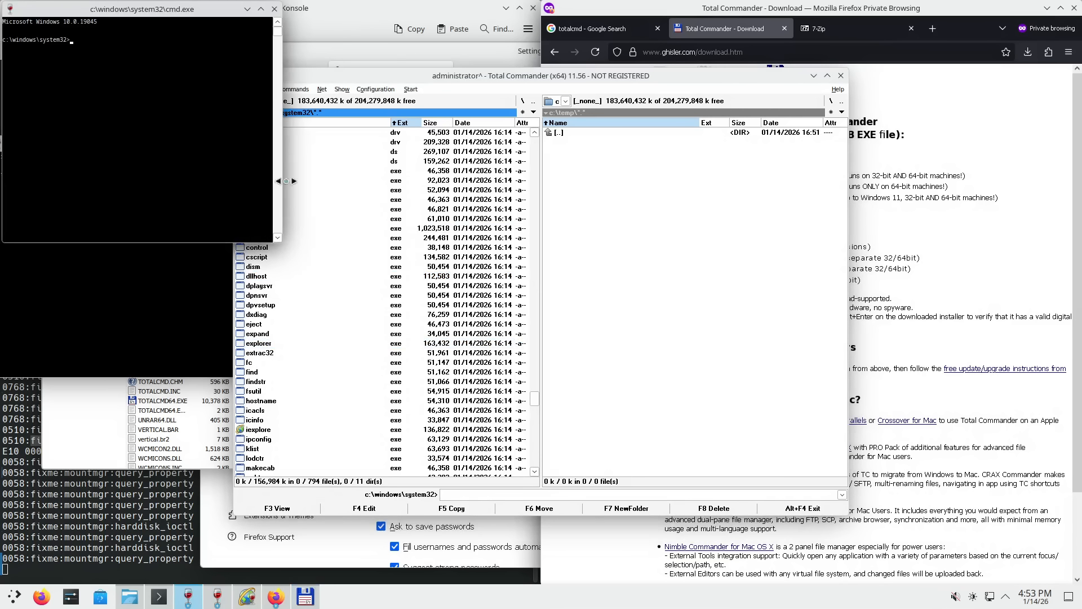
pyautogui.click(273, 8)
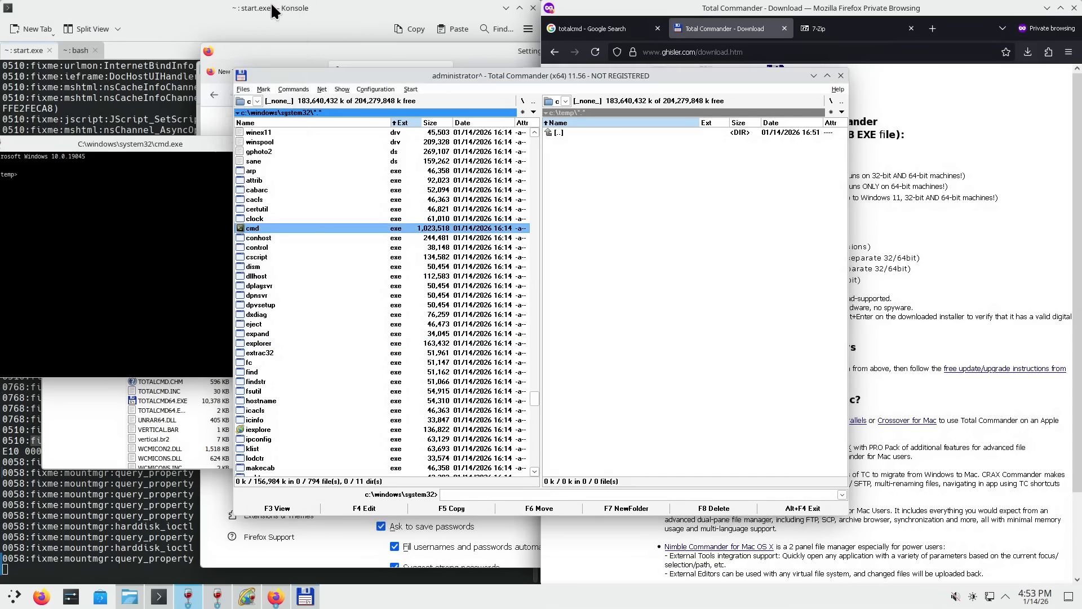
# - Select dxdiag, launch Wine Internet Explorer from iexplore, then move to ipconfig
pyautogui.click(267, 313)
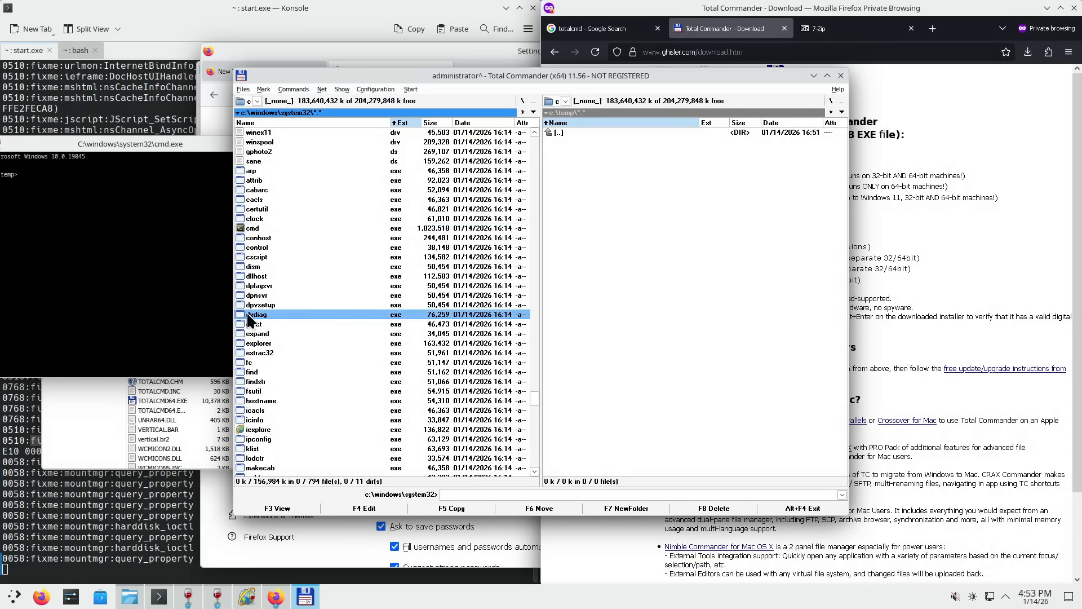
pyautogui.scroll(-4, 288, 368)
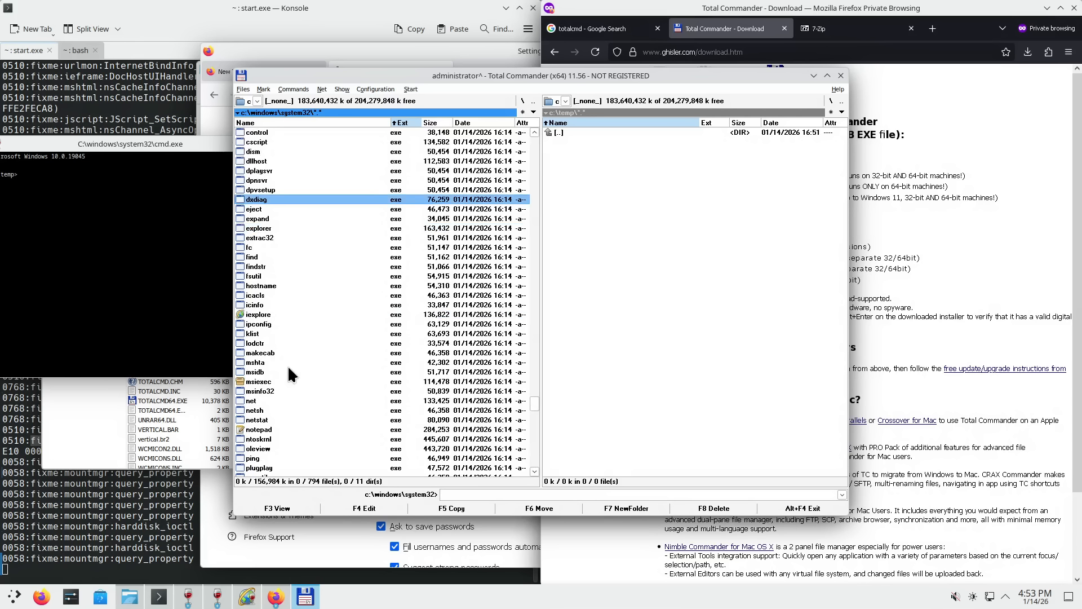
pyautogui.doubleClick(259, 314)
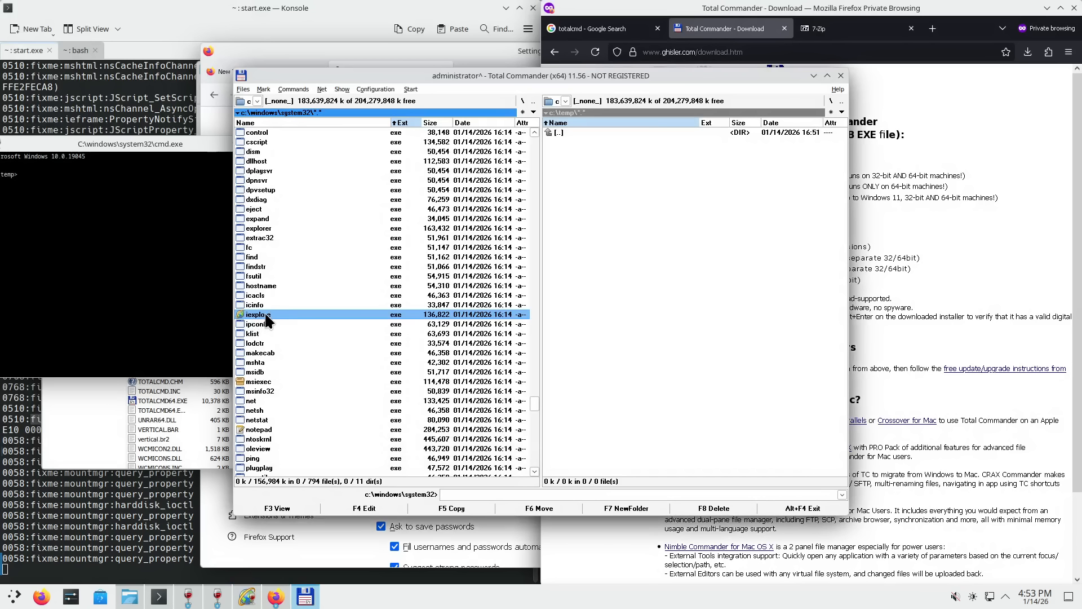
pyautogui.scroll(2, 266, 315)
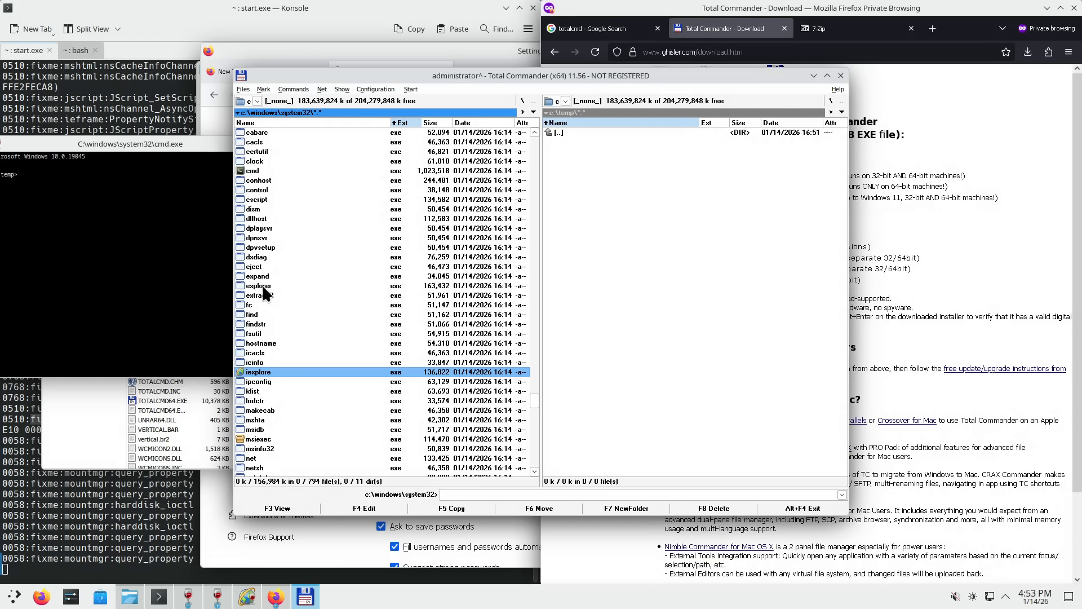
pyautogui.click(275, 286)
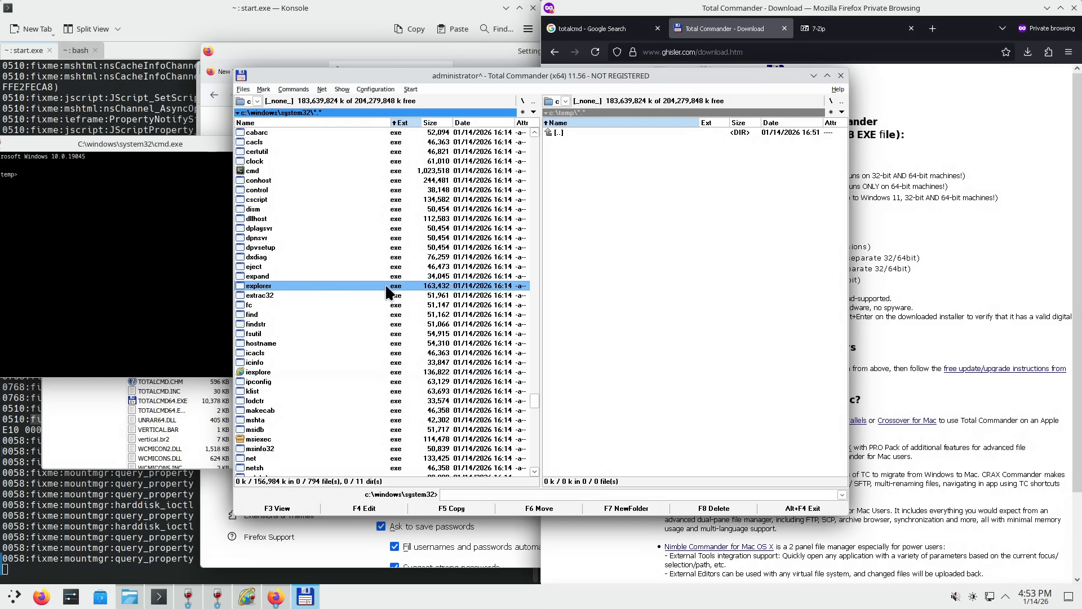
pyautogui.scroll(-2, 289, 403)
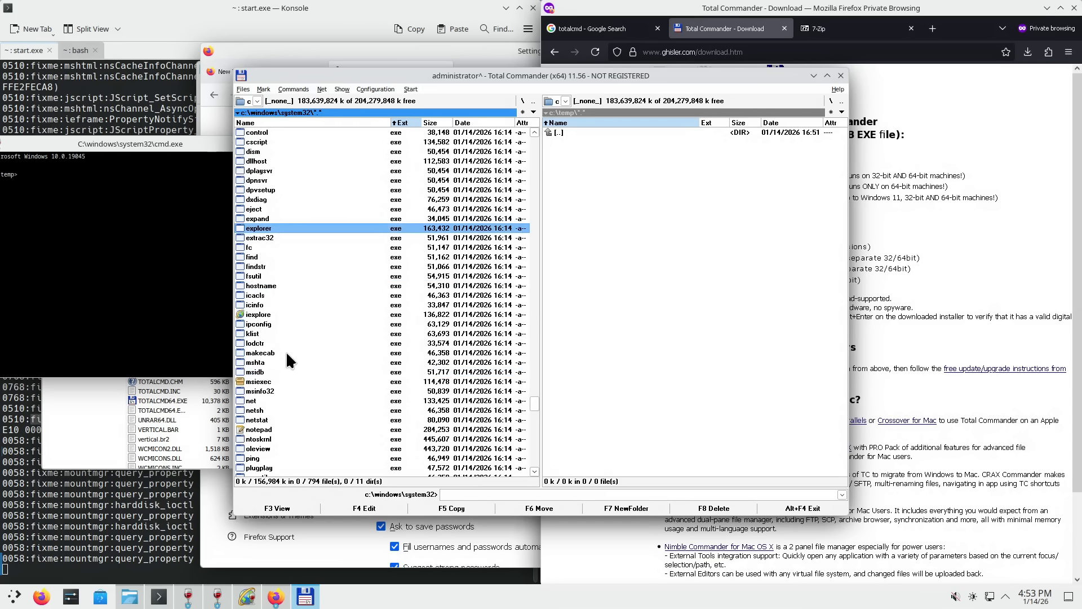
pyautogui.click(270, 324)
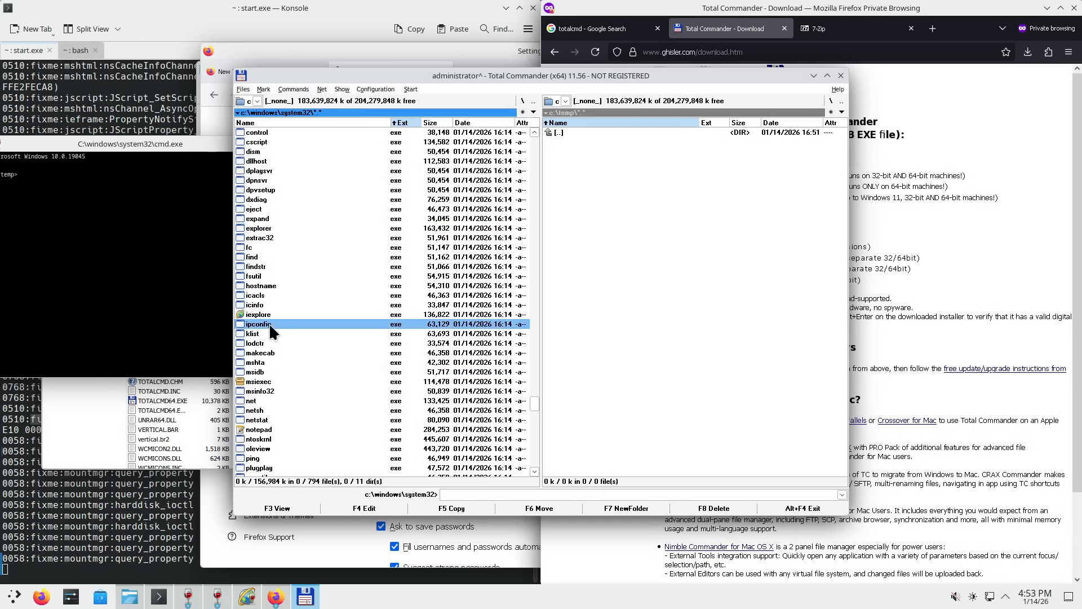
# - Run ipconfig in the cmd console to list the enp1s0 and lo adapters
pyautogui.click(149, 251)
pyautogui.write('iopc')
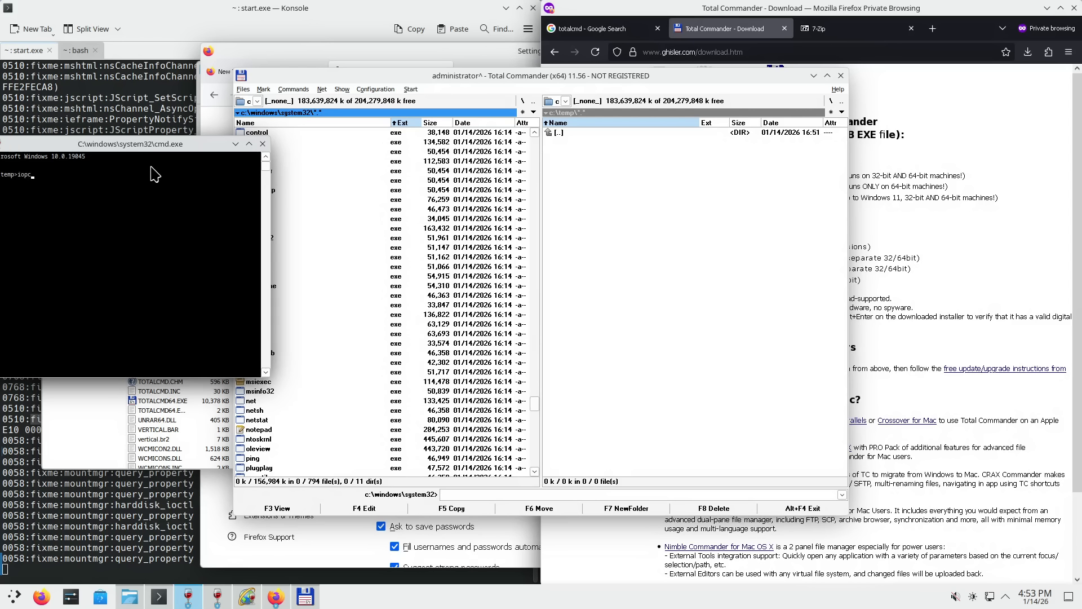
pyautogui.press('BackSpace')
pyautogui.press('BackSpace')
pyautogui.write('pconfig')
pyautogui.press('Return')
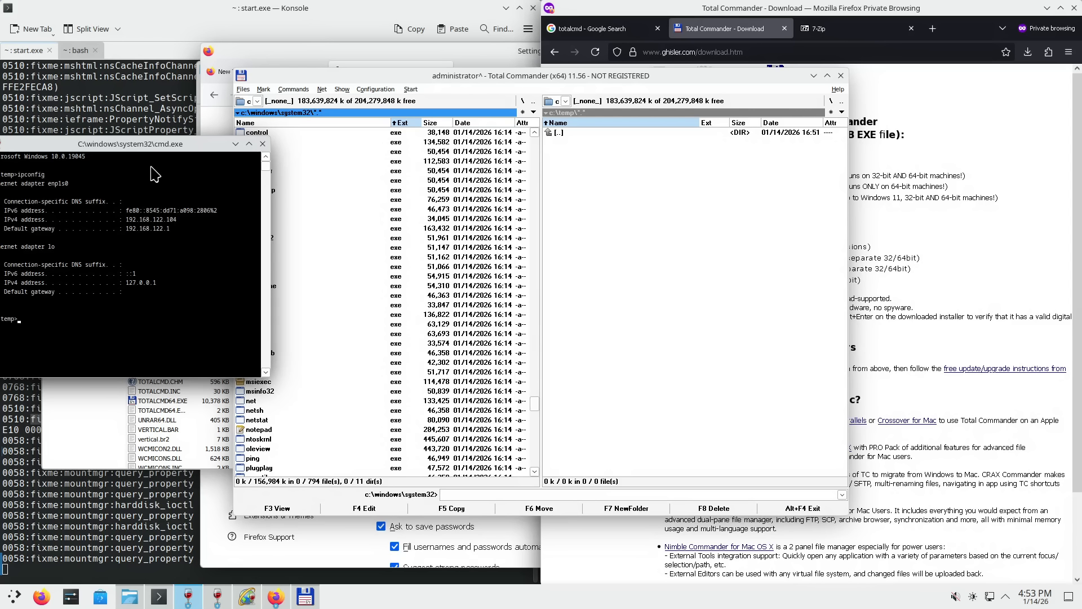
# - Pull the console and Total Commander apart, and select fc and findstr in the list
pyautogui.moveTo(139, 143); pyautogui.dragTo(149, 176)
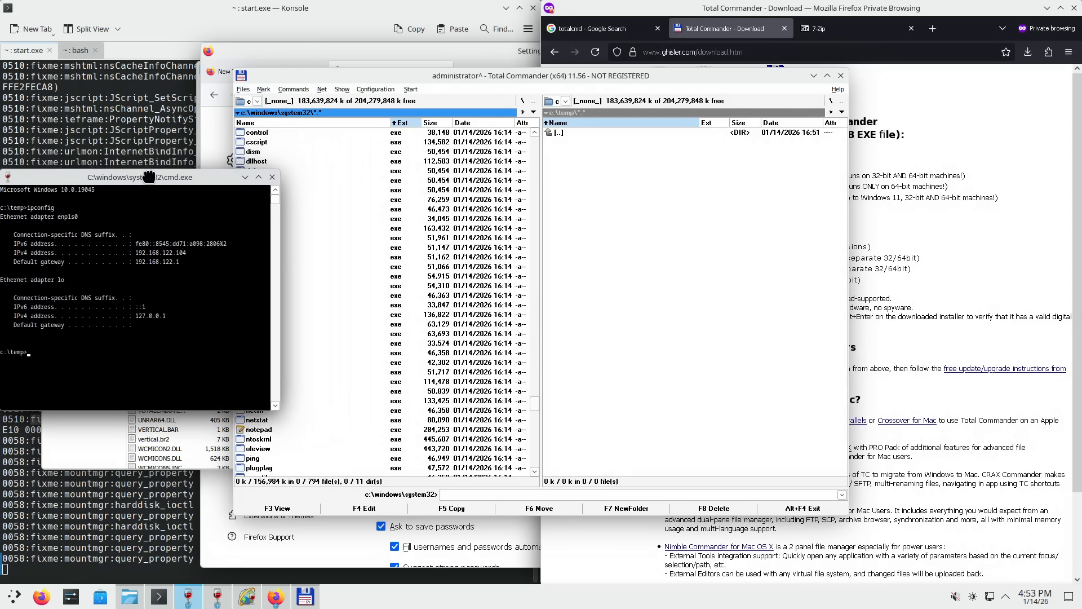
pyautogui.moveTo(476, 72); pyautogui.dragTo(573, 78)
pyautogui.click(164, 311)
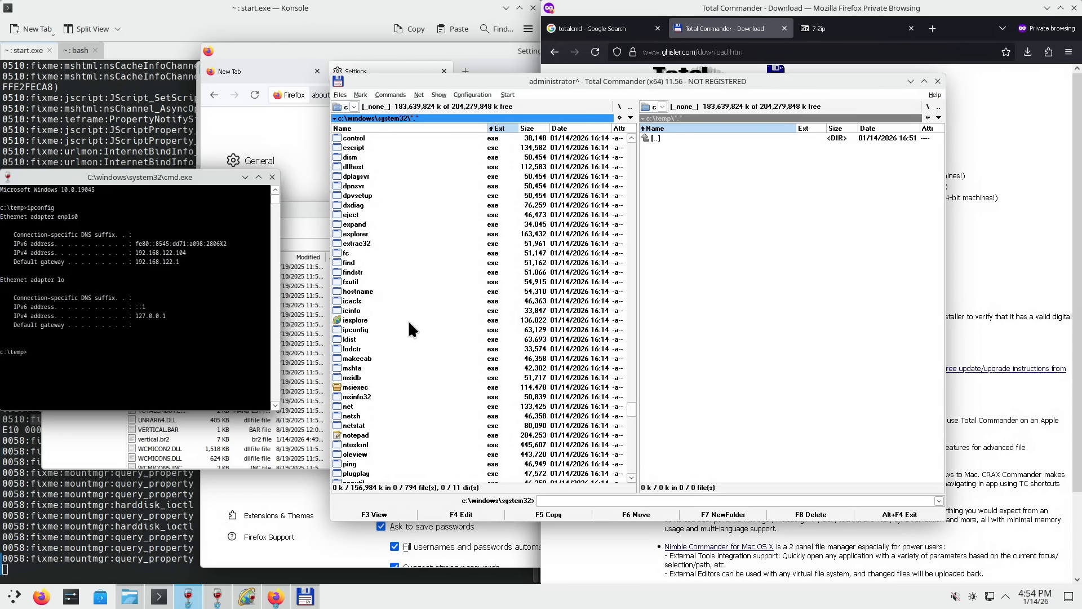
pyautogui.click(353, 253)
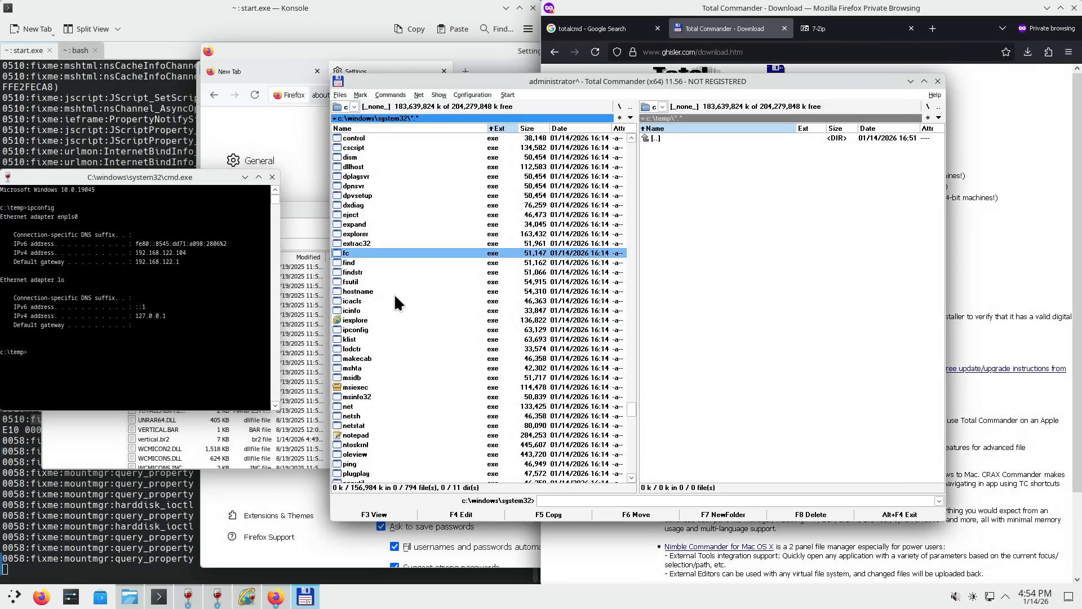
pyautogui.click(369, 273)
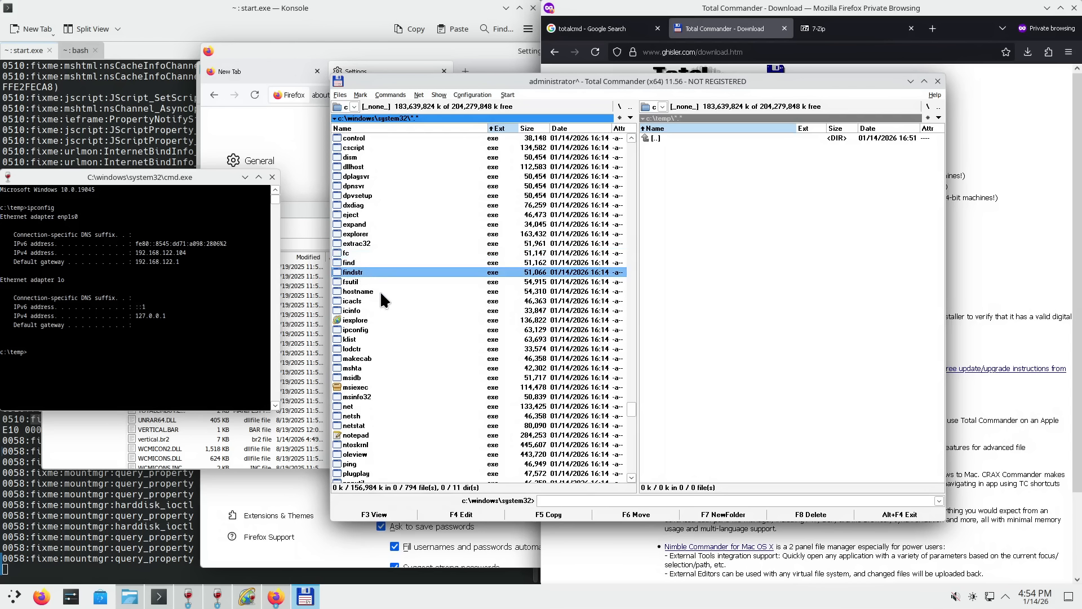
pyautogui.moveTo(175, 179); pyautogui.dragTo(255, 180)
# - Pipe ipconfig through findstr add, then rerun it filtering for ip instead
pyautogui.press('Up')
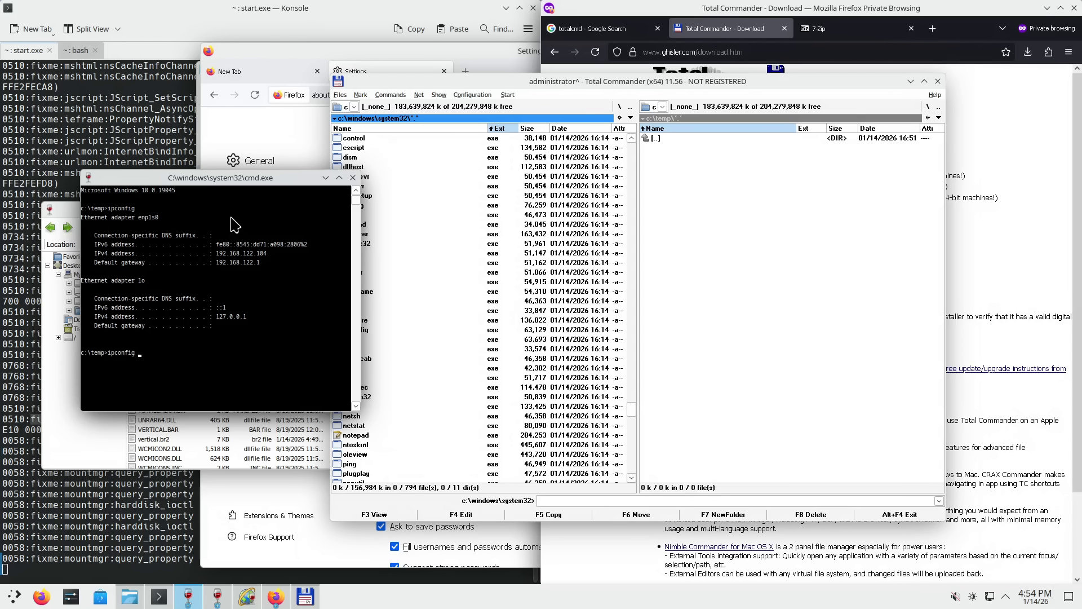
pyautogui.write('| findstr add')
pyautogui.press('Return')
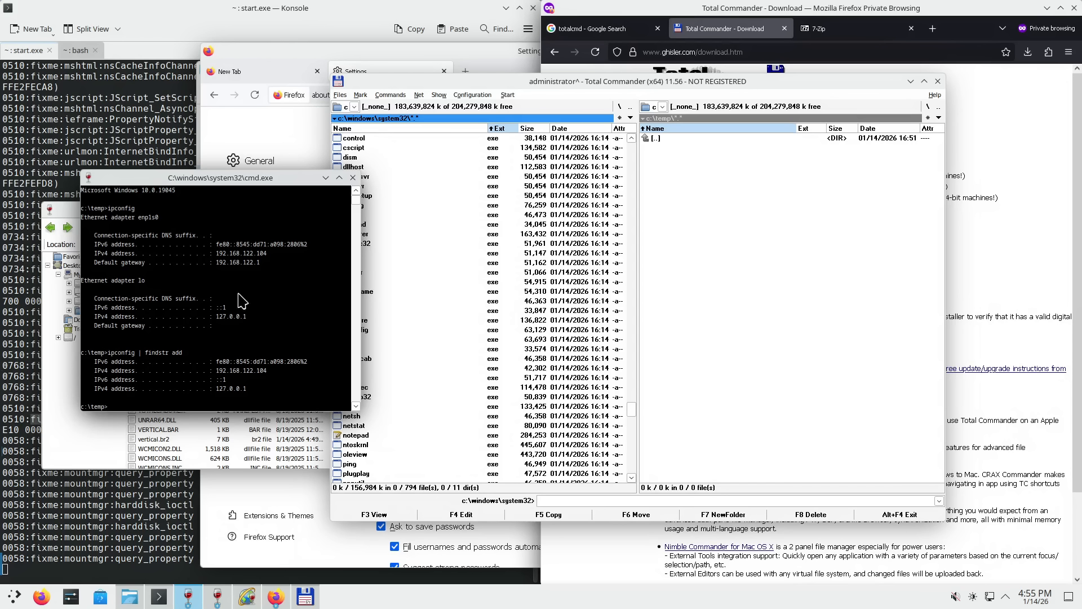
pyautogui.press('Up')
pyautogui.press('BackSpace')
pyautogui.press('BackSpace')
pyautogui.press('BackSpace')
pyautogui.write('ip')
pyautogui.press('Return')
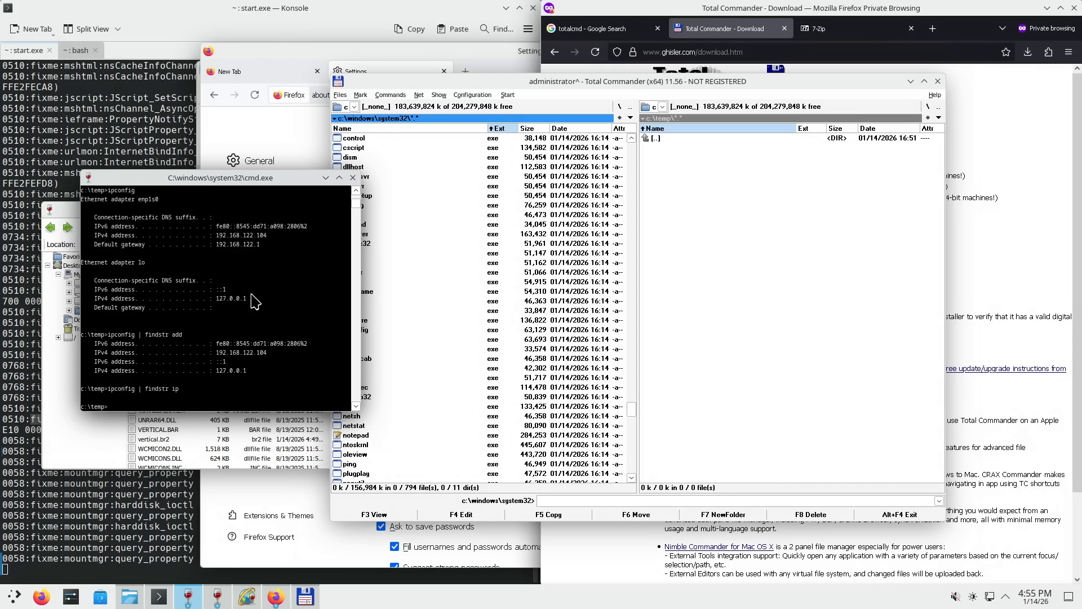
# - Browse hostname, klist, makecab, mshta and msiexec in the system32 list
pyautogui.click(627, 403)
pyautogui.click(357, 291)
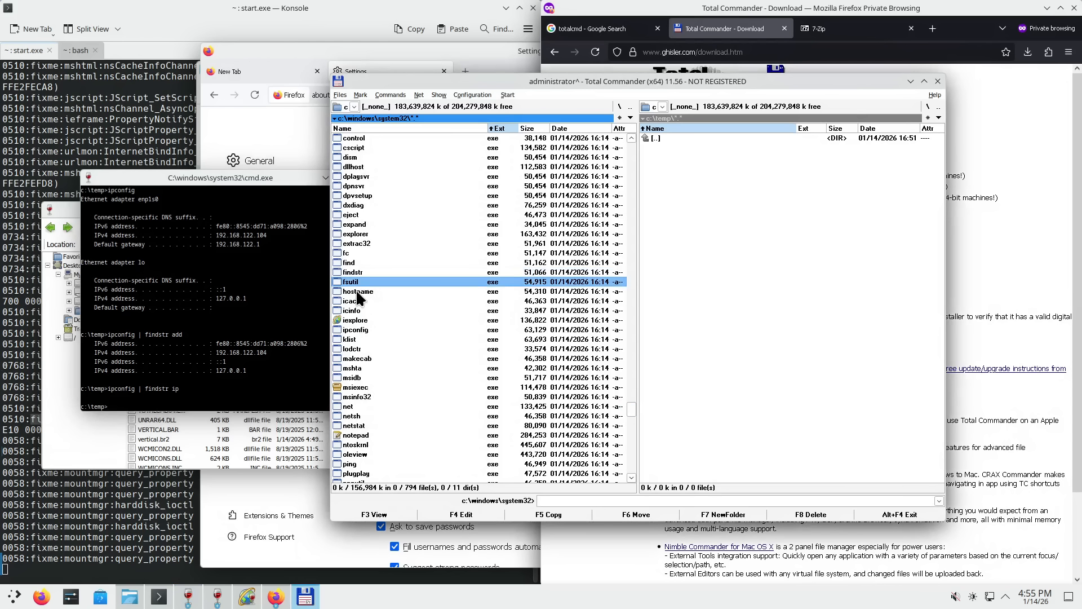
pyautogui.click(359, 338)
pyautogui.click(364, 359)
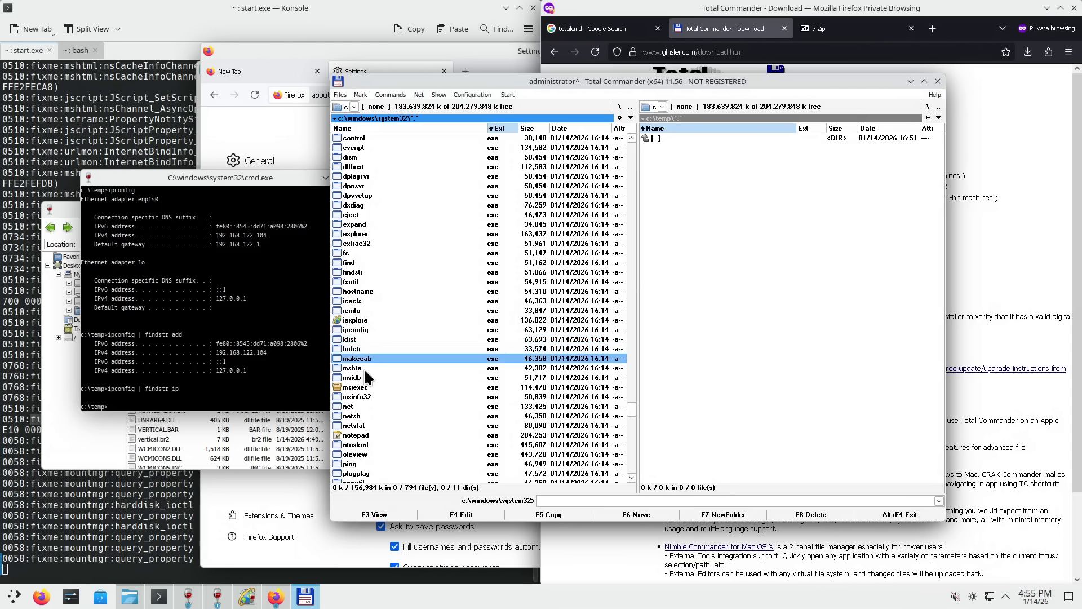
pyautogui.click(364, 368)
pyautogui.click(370, 358)
pyautogui.scroll(-4, 405, 385)
pyautogui.click(361, 273)
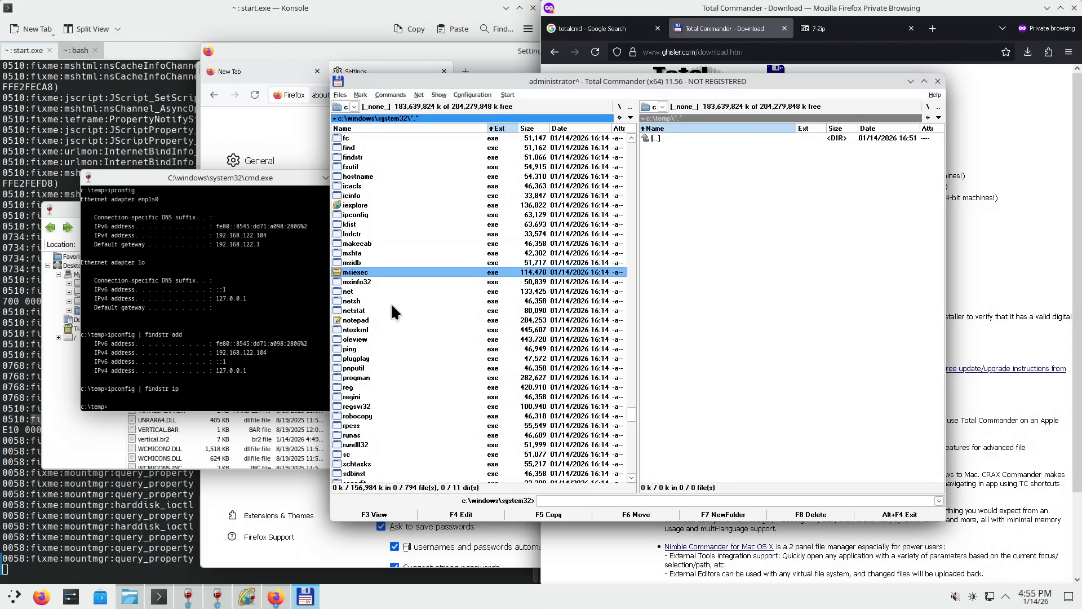
# - Launch msinfo32 to view Wine system information, closing the dialog twice
pyautogui.doubleClick(357, 279)
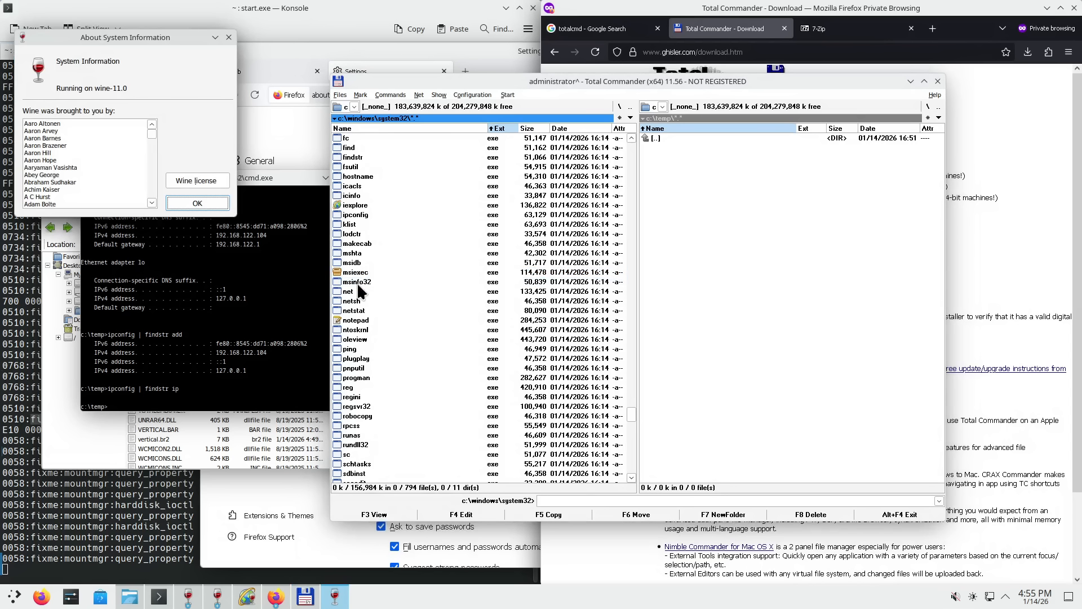
pyautogui.moveTo(174, 38); pyautogui.dragTo(279, 84)
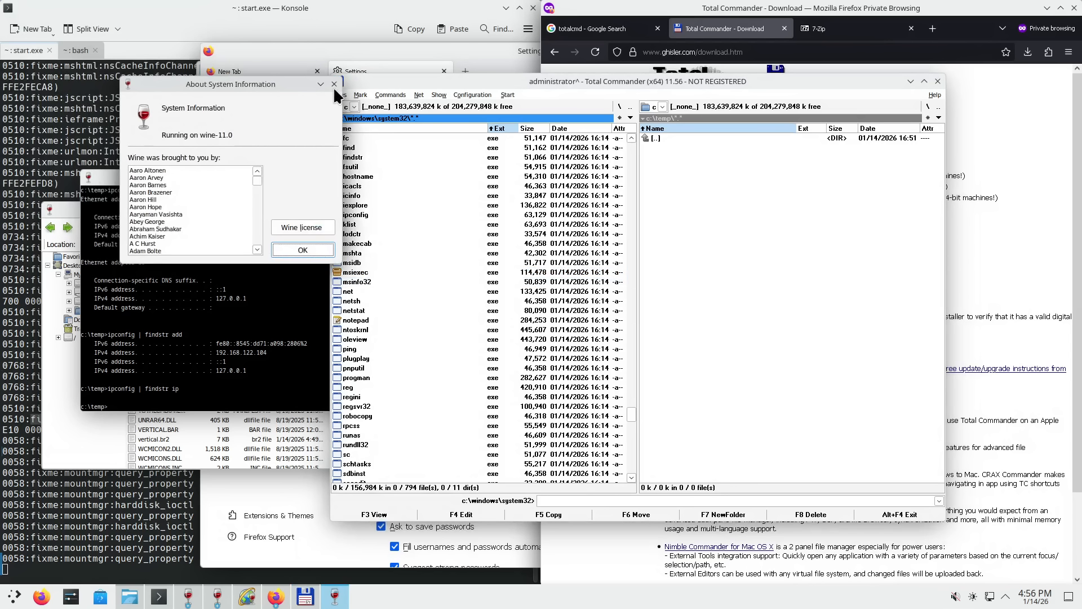
pyautogui.click(334, 84)
pyautogui.doubleClick(380, 279)
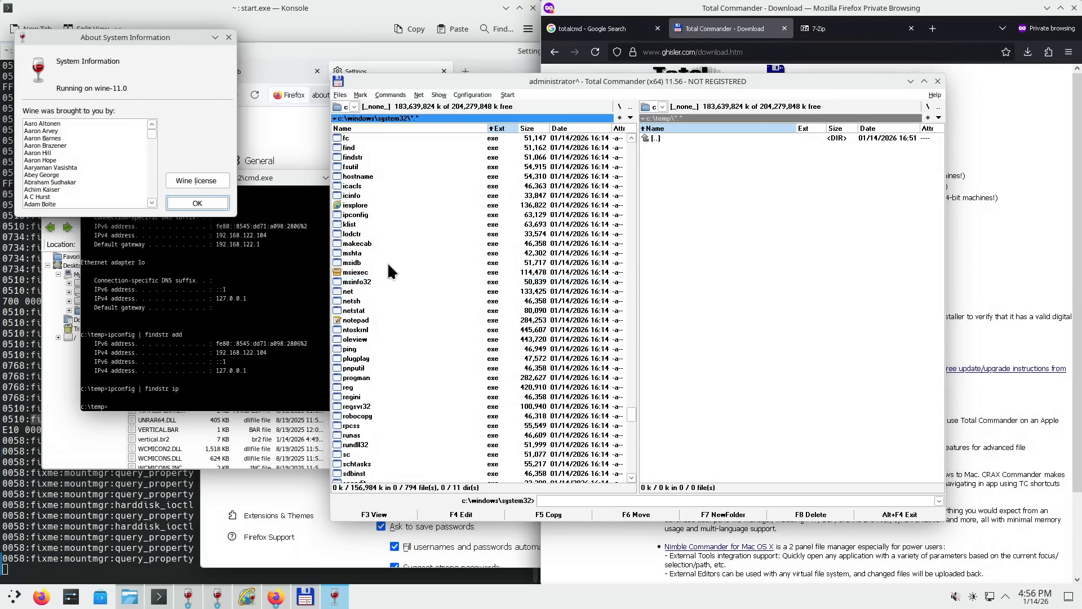
pyautogui.click(225, 39)
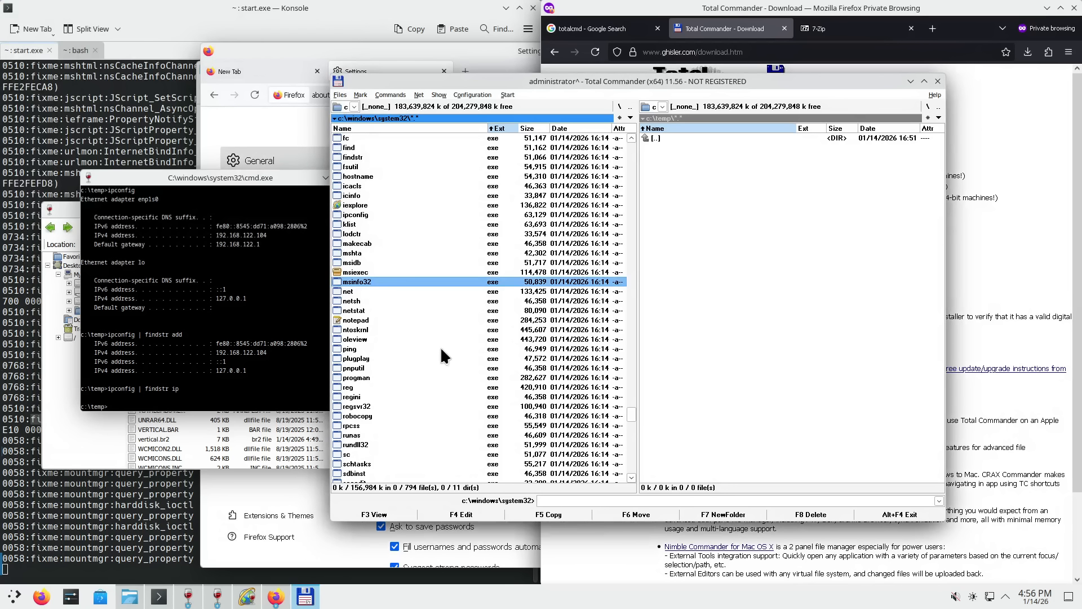
# - Run netstat -anobp TCP in the console, correcting the mistyped nestat command
pyautogui.click(363, 309)
pyautogui.click(231, 390)
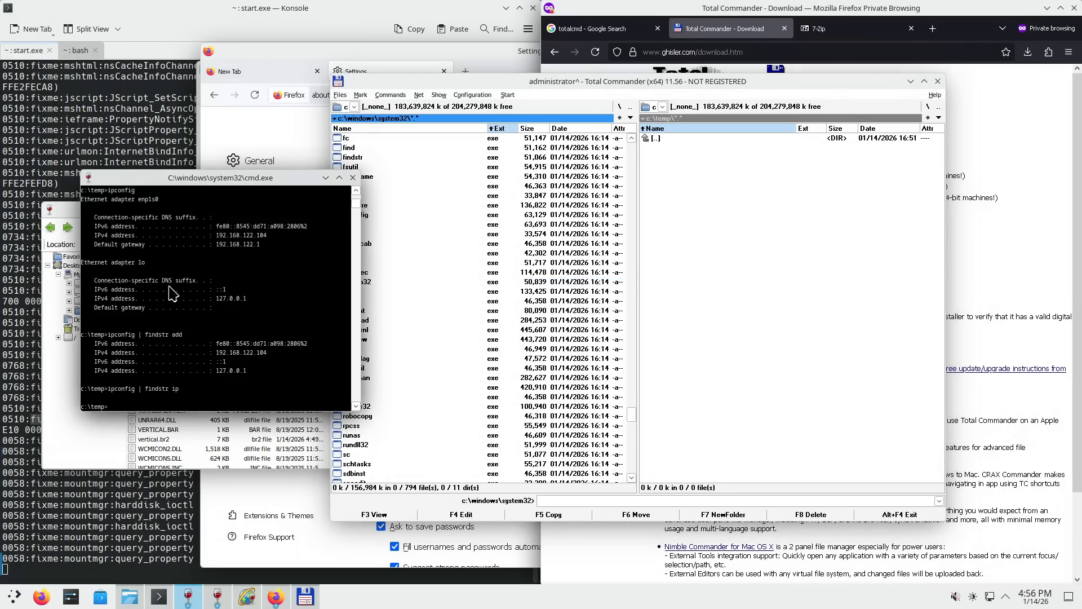
pyautogui.write('nestat -anobp TCP')
pyautogui.press('Return')
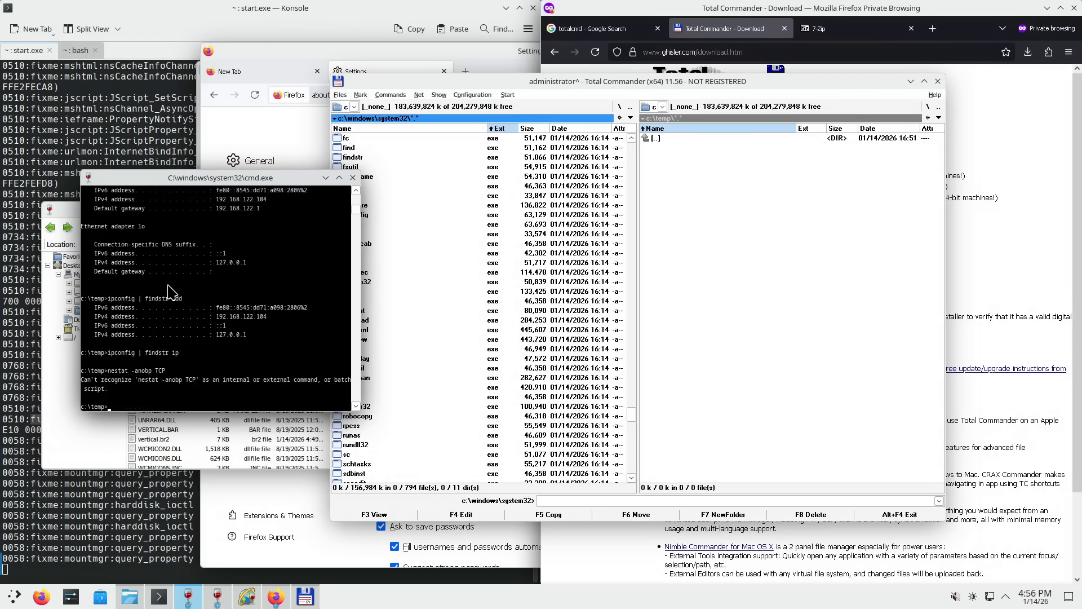
pyautogui.write('n')
pyautogui.press('Up')
pyautogui.write('t')
pyautogui.press('Return')
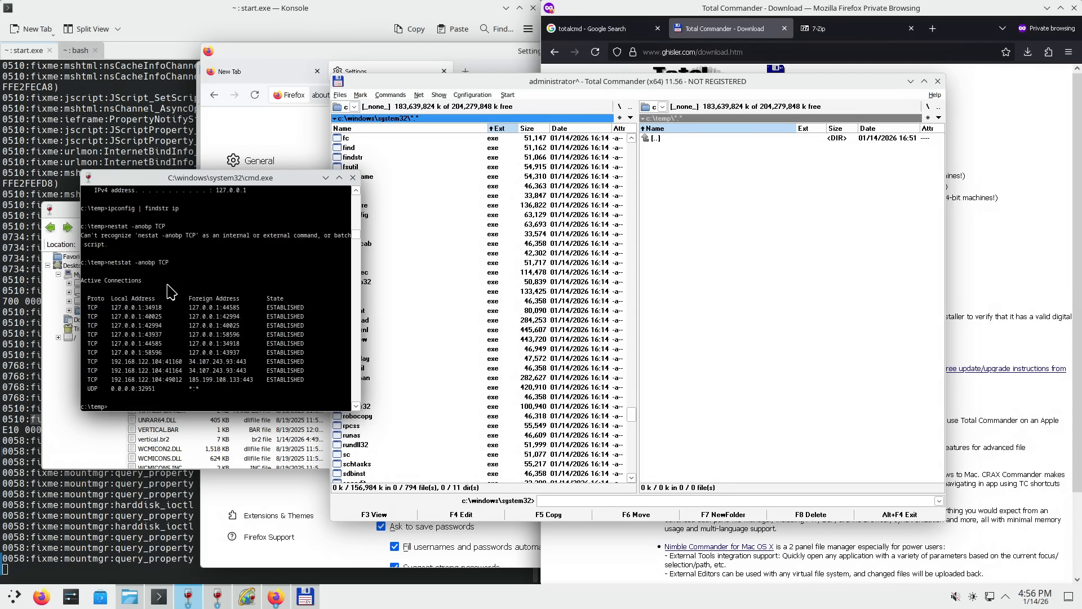
pyautogui.click(517, 82)
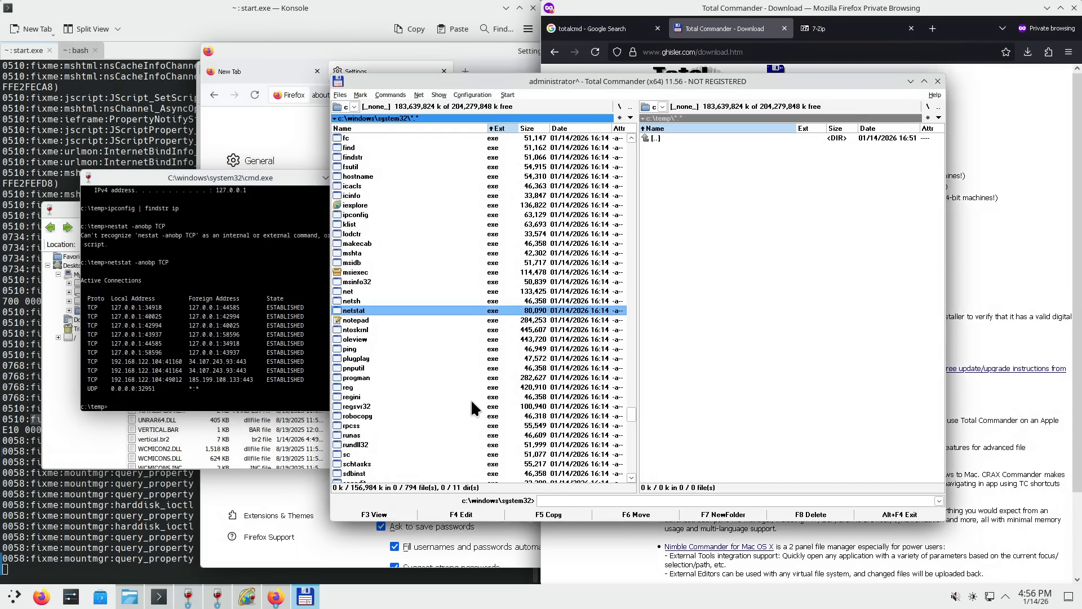
# - Launch Notepad and open its File > Open dialog in system32 showing All files
pyautogui.doubleClick(375, 320)
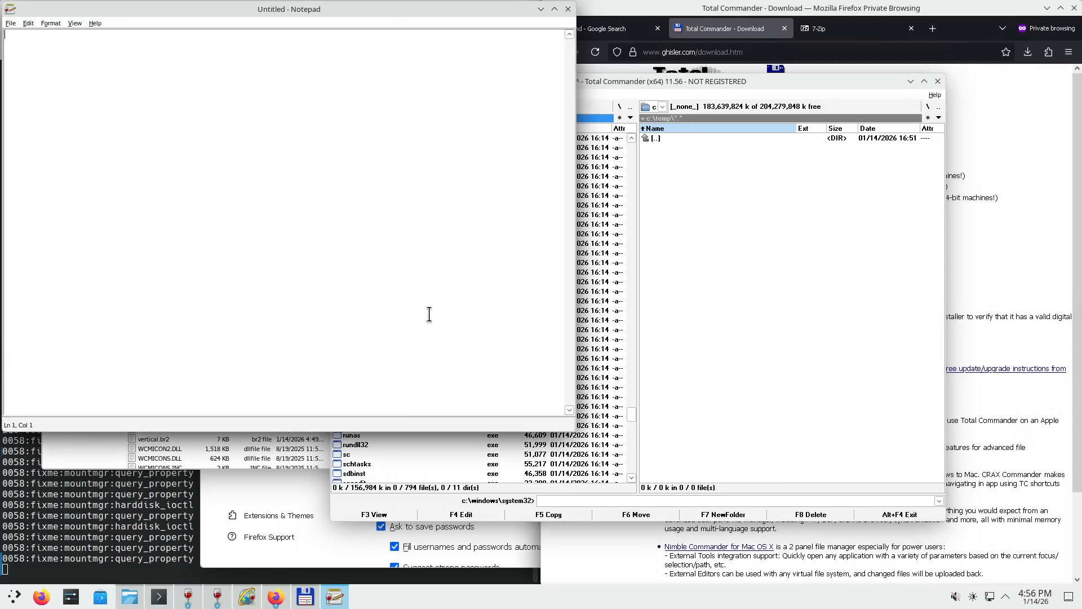
pyautogui.moveTo(387, 12); pyautogui.dragTo(677, 148)
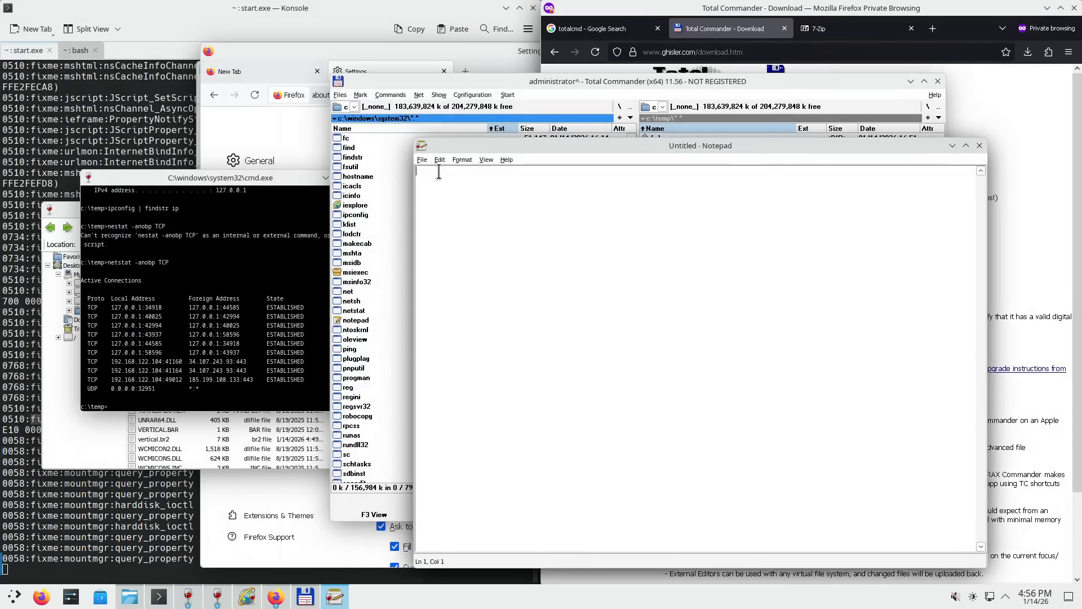
pyautogui.click(423, 160)
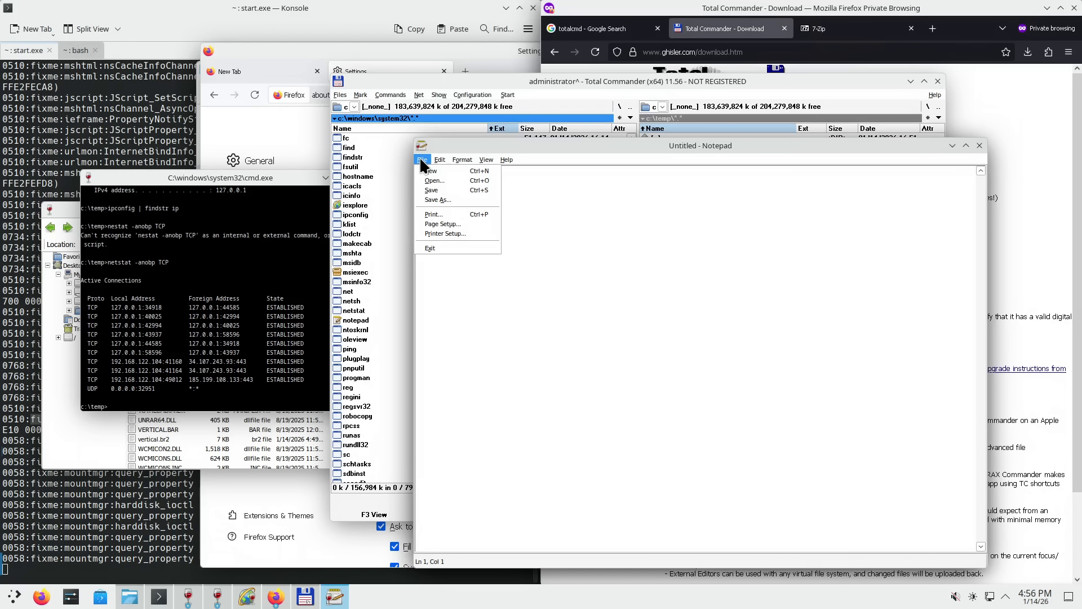
pyautogui.click(444, 181)
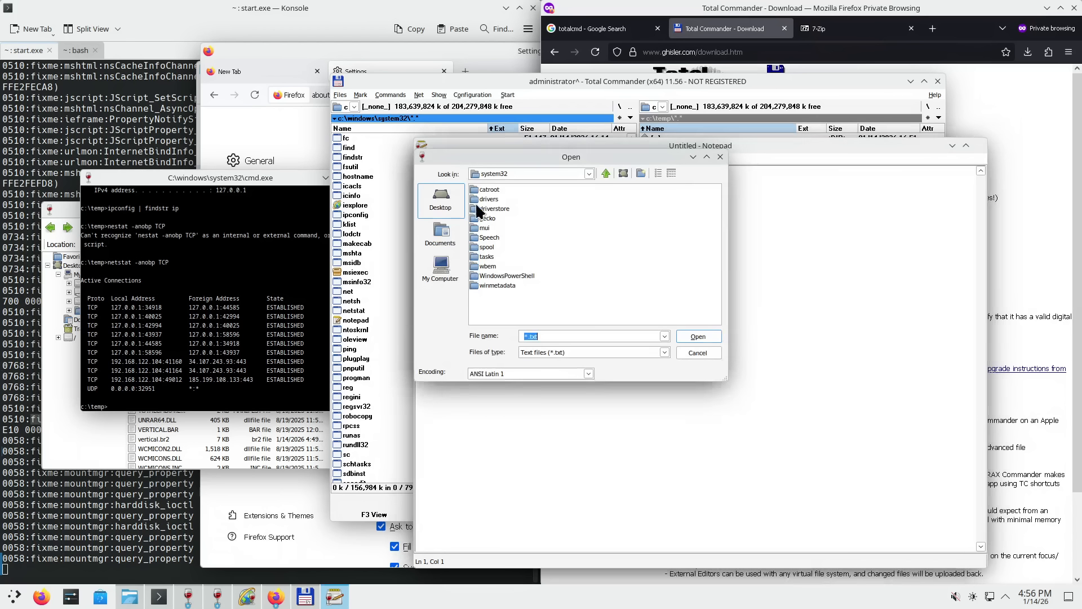
pyautogui.moveTo(613, 157); pyautogui.dragTo(695, 244)
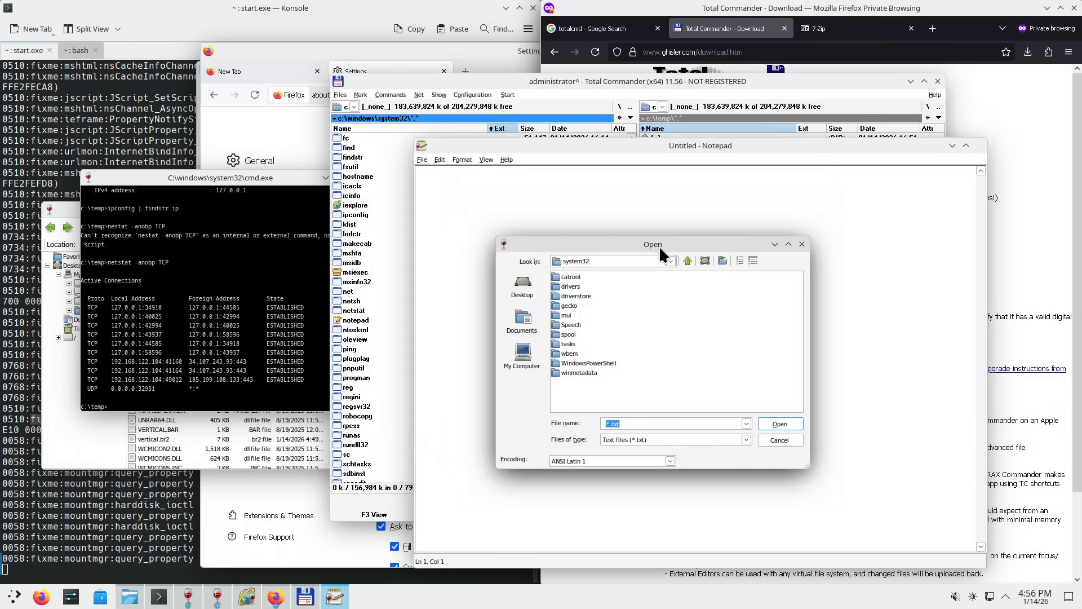
pyautogui.click(671, 261)
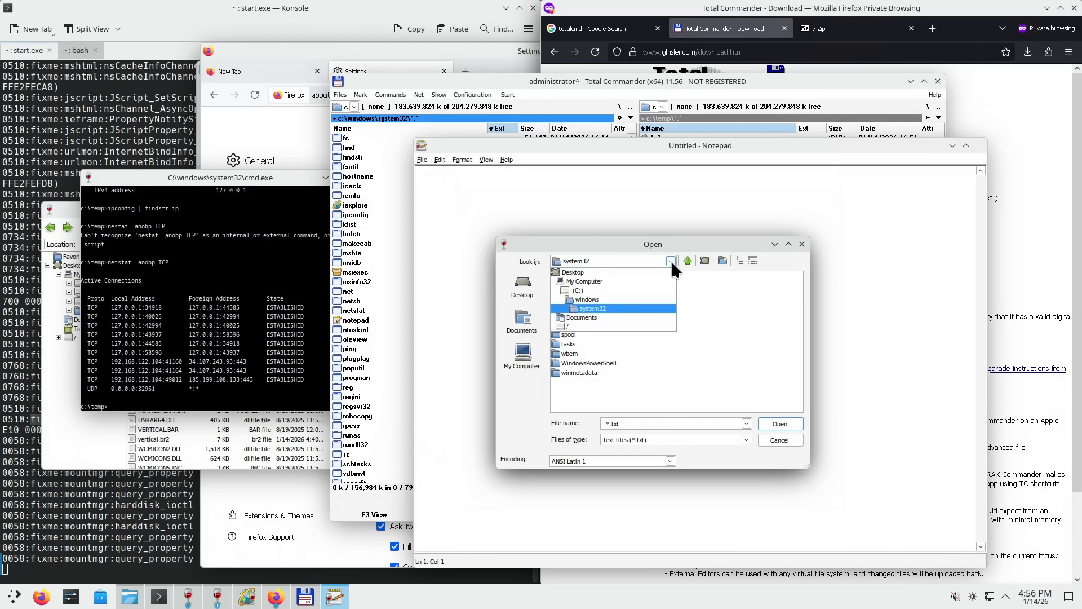
pyautogui.click(671, 260)
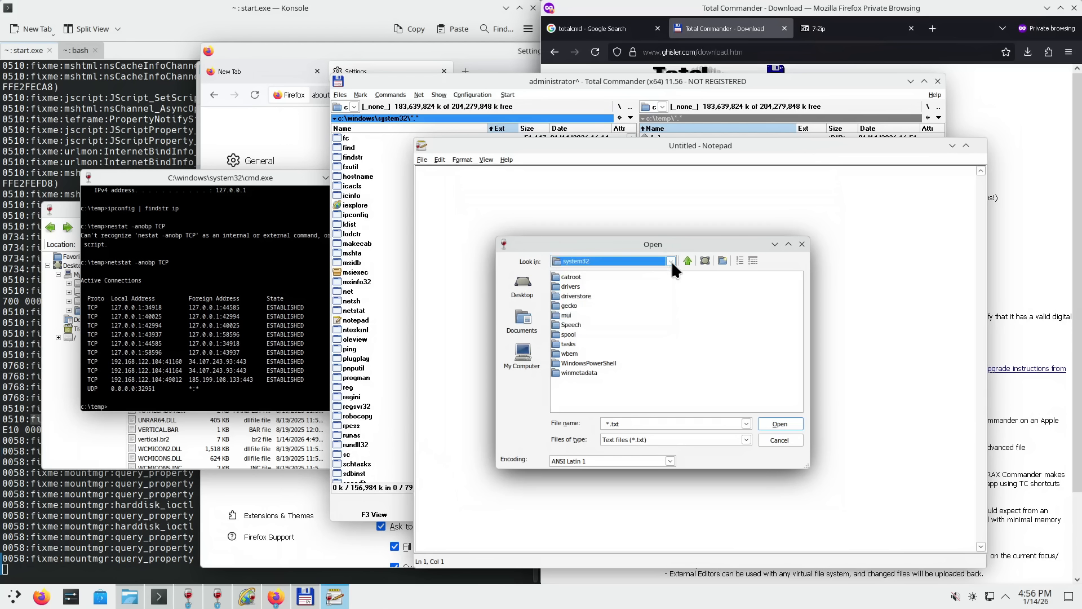
pyautogui.click(746, 439)
pyautogui.click(658, 458)
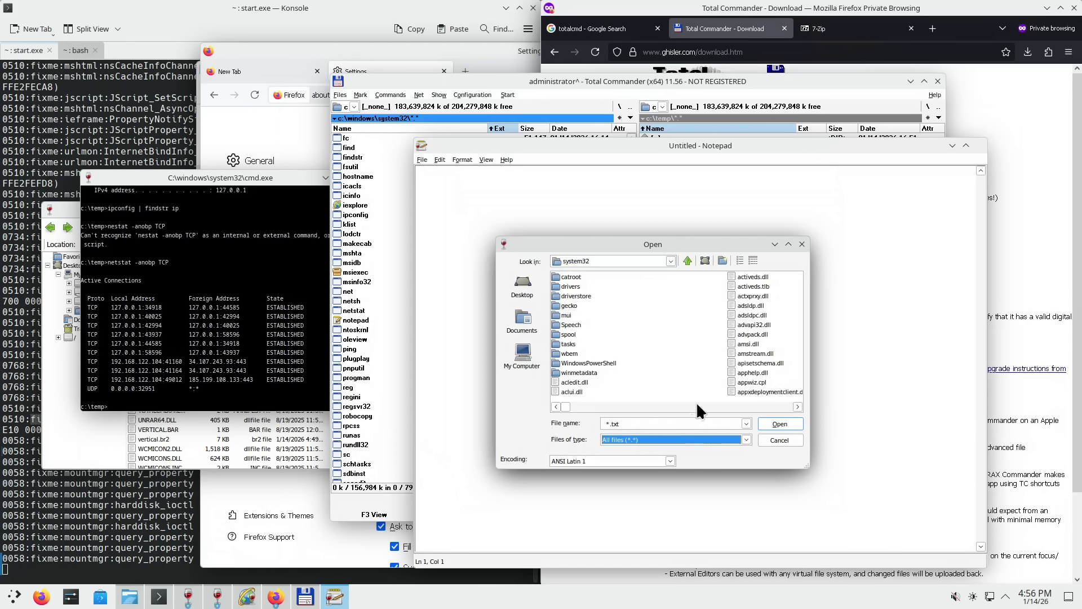
# - Scroll to cmd.exe in the Open dialog and launch it from its context menu
pyautogui.moveTo(564, 407); pyautogui.dragTo(692, 406)
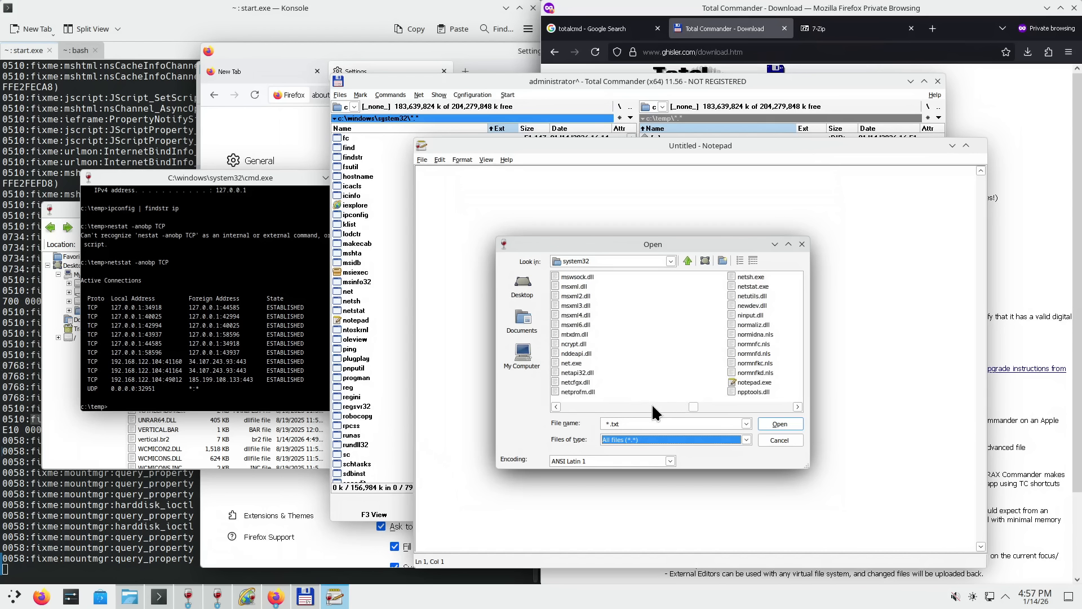
pyautogui.scroll(4, 607, 401)
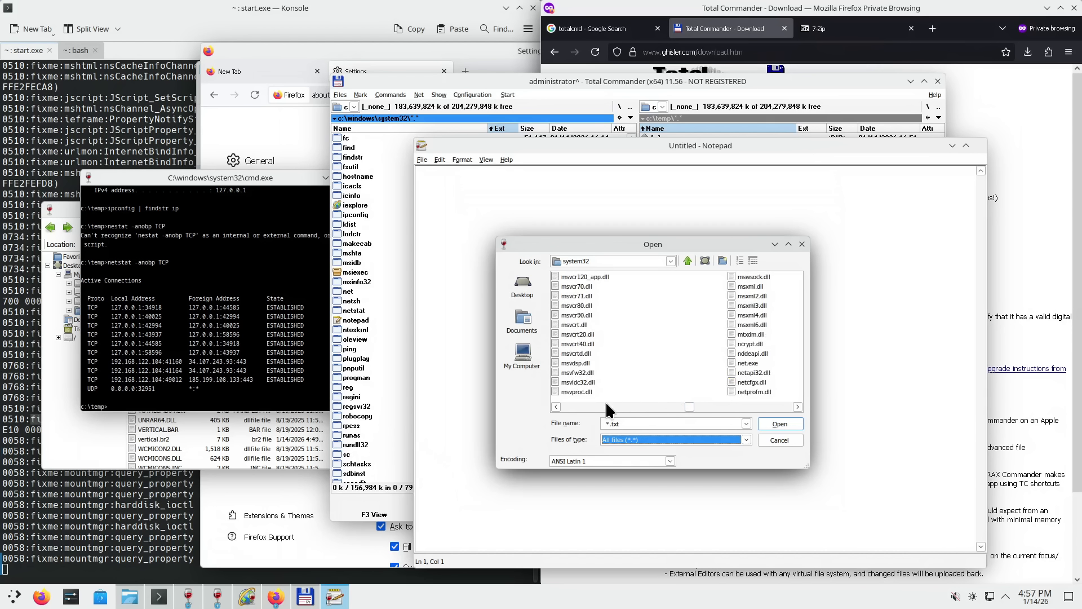
pyautogui.scroll(5, 607, 407)
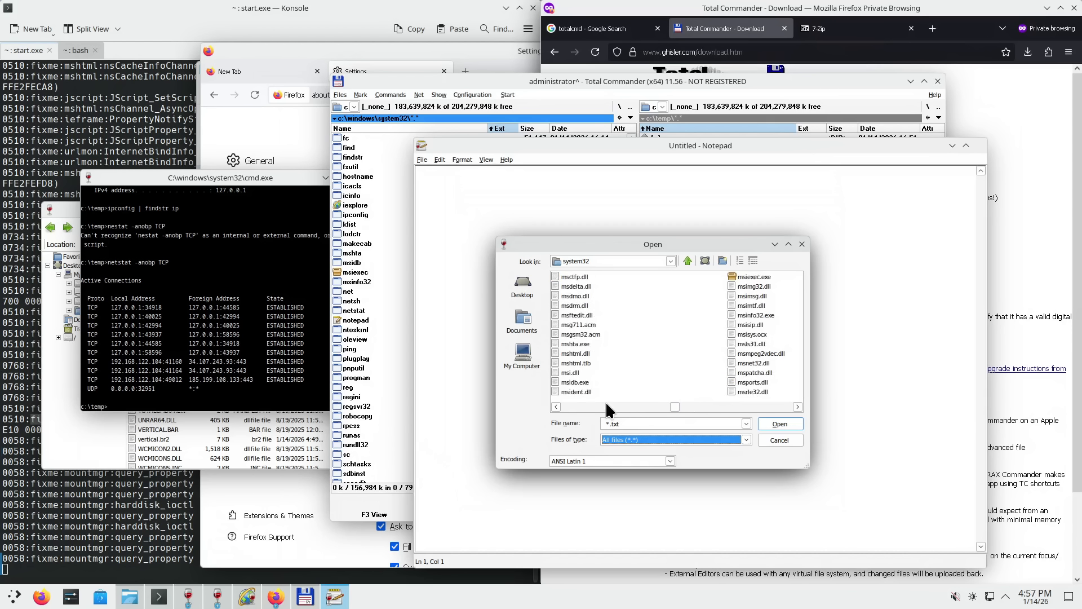
pyautogui.scroll(4, 608, 409)
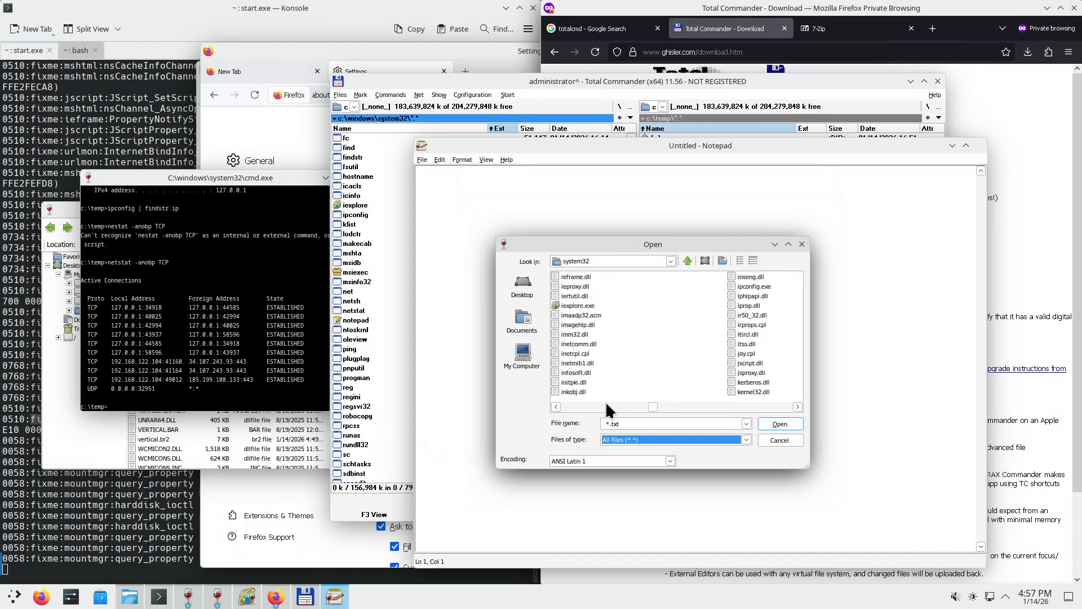
pyautogui.scroll(5, 608, 410)
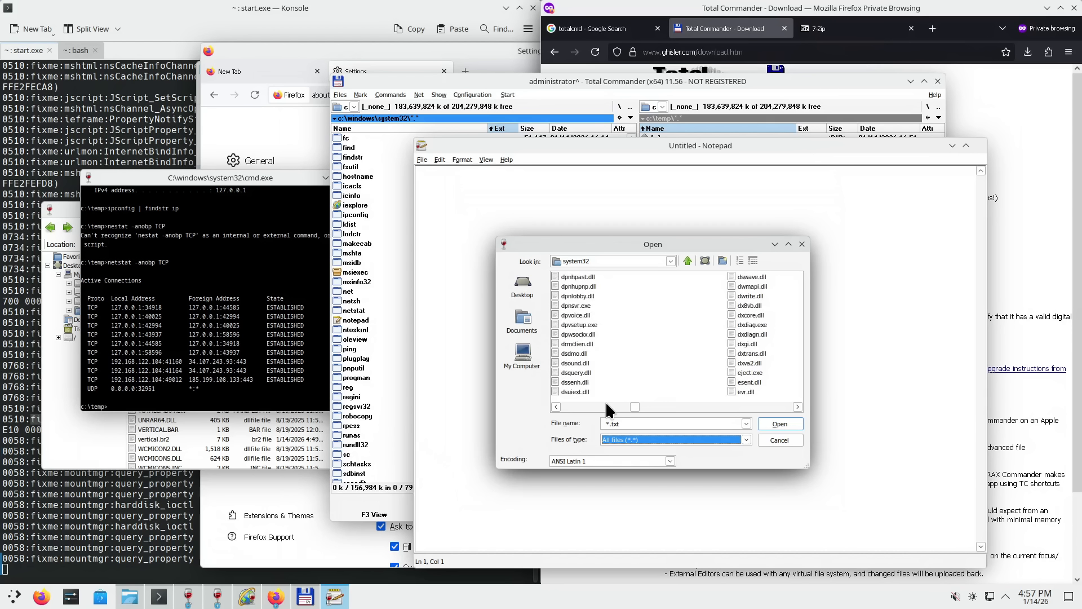
pyautogui.scroll(4, 592, 408)
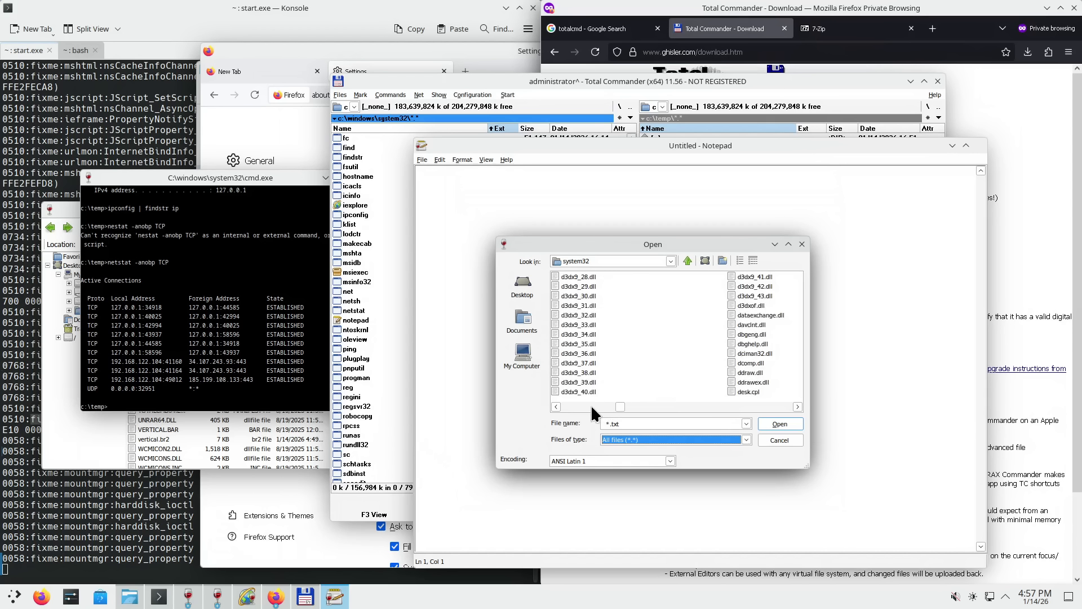
pyautogui.scroll(3, 574, 409)
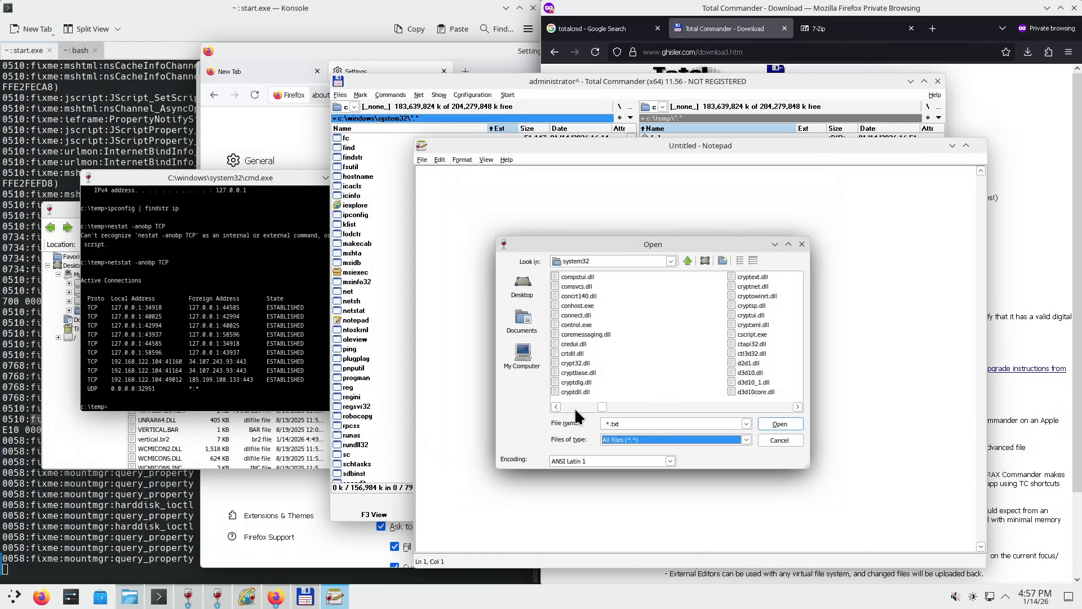
pyautogui.rightClick(575, 333)
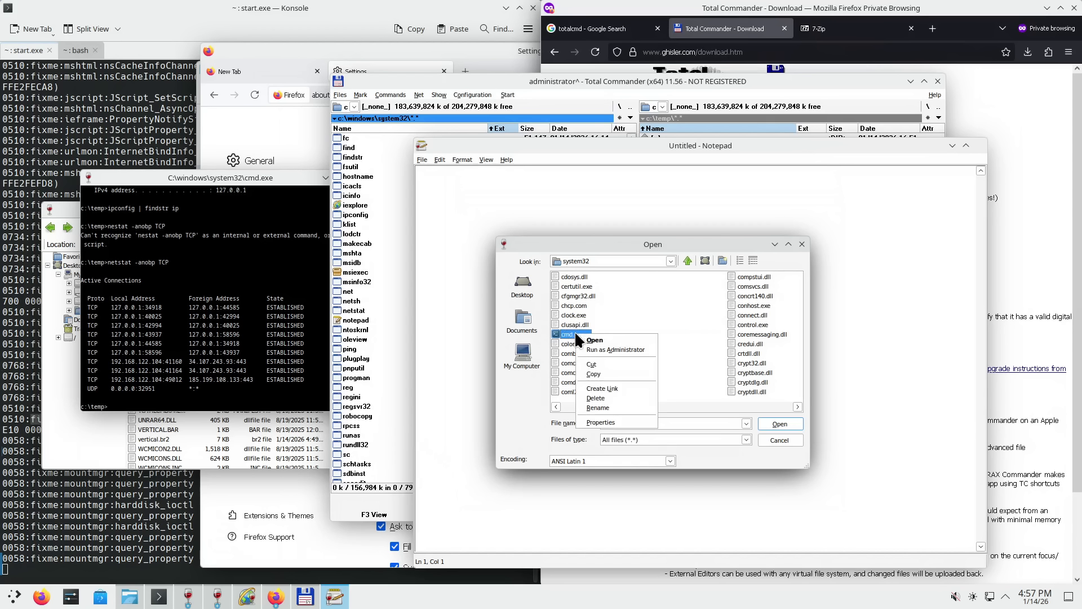
pyautogui.click(585, 337)
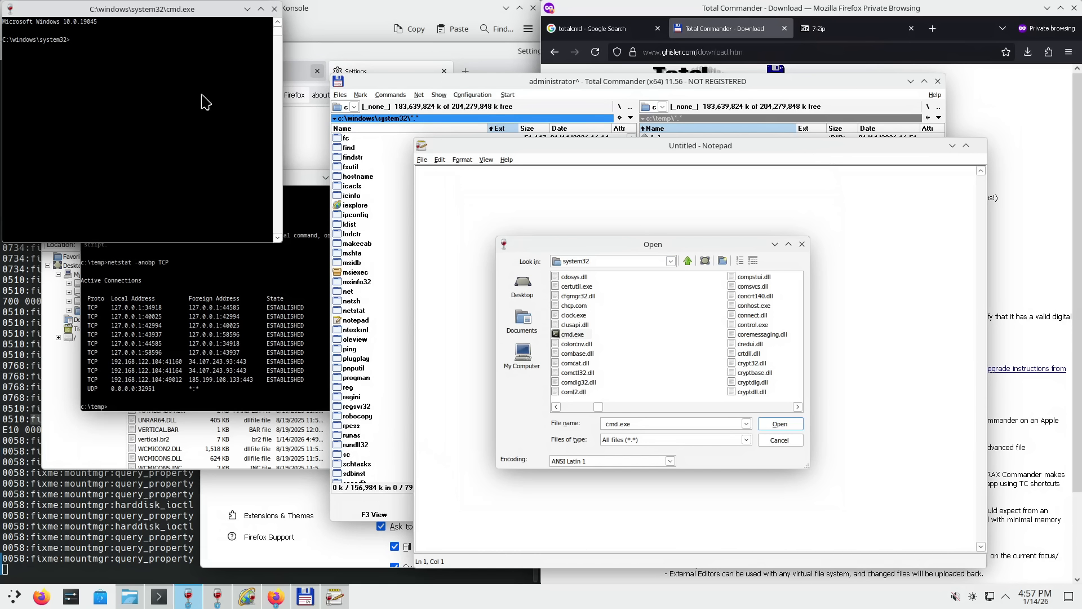
pyautogui.click(498, 107)
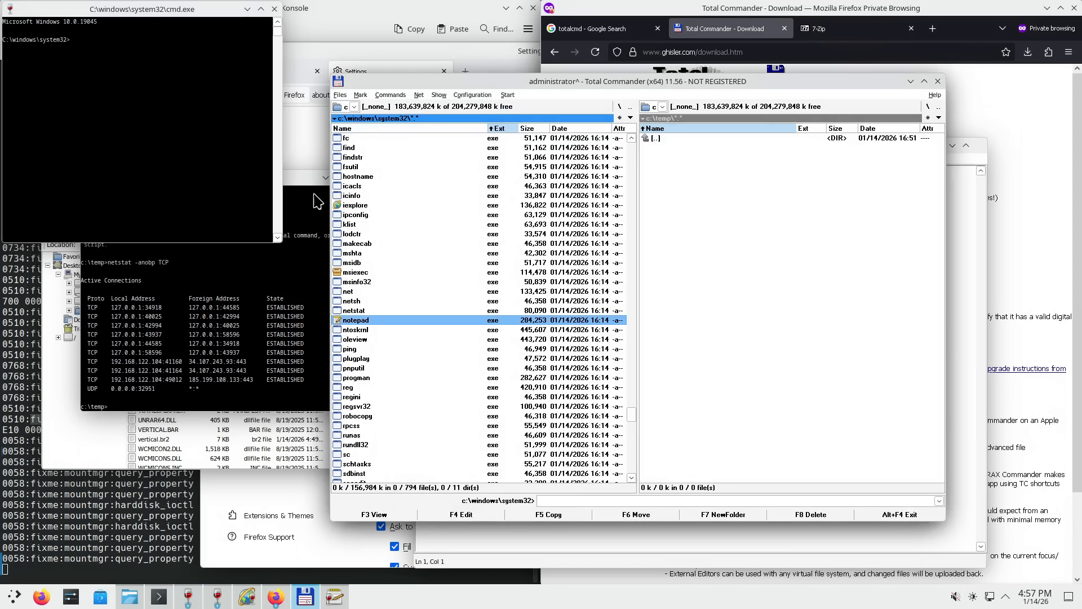
# - Run explorer, then explorer.exe, from the system32 console, closing each Desktop window
pyautogui.click(144, 134)
pyautogui.write('exp')
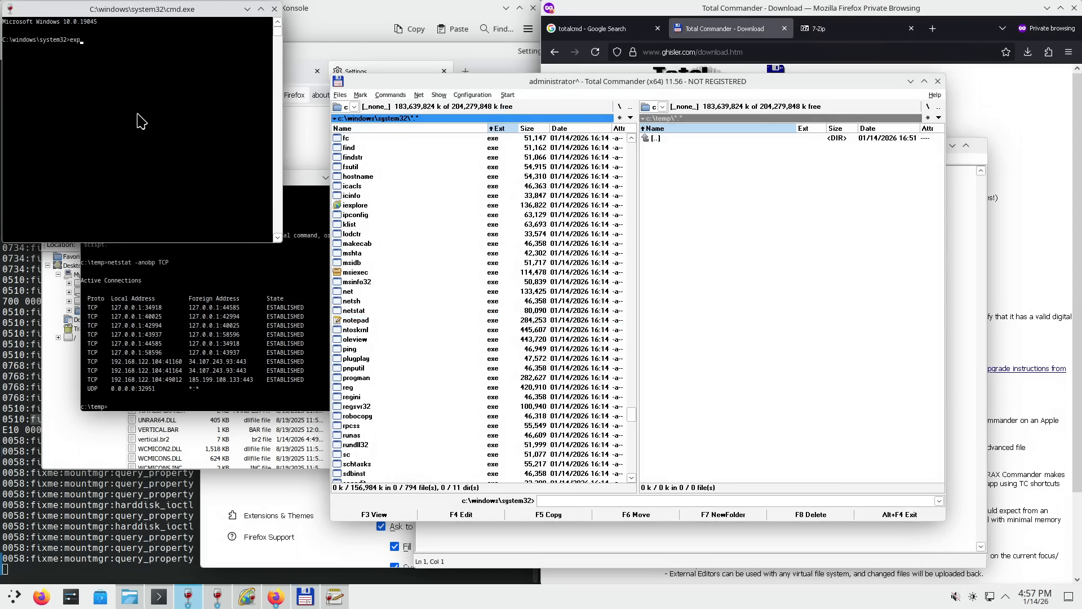
pyautogui.write('lorer')
pyautogui.press('Return')
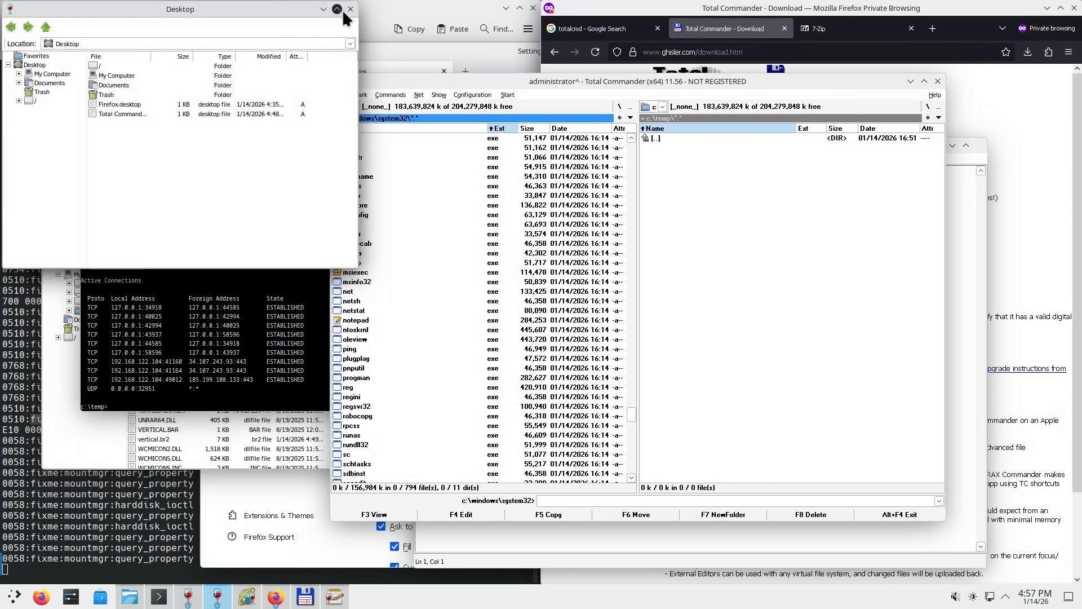
pyautogui.click(350, 9)
pyautogui.press('Up')
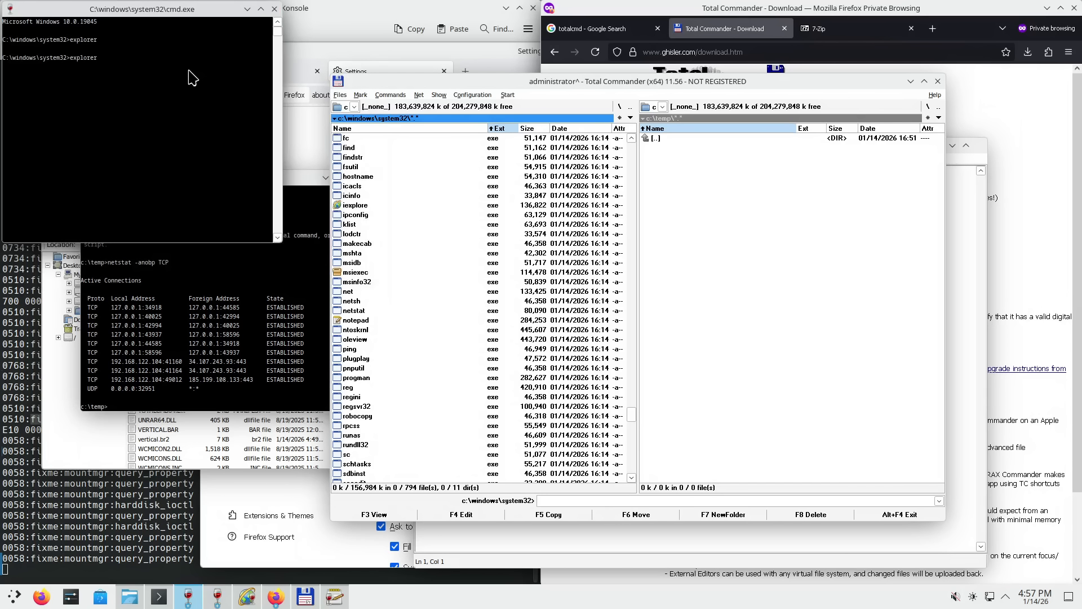
pyautogui.write('.exe')
pyautogui.press('Return')
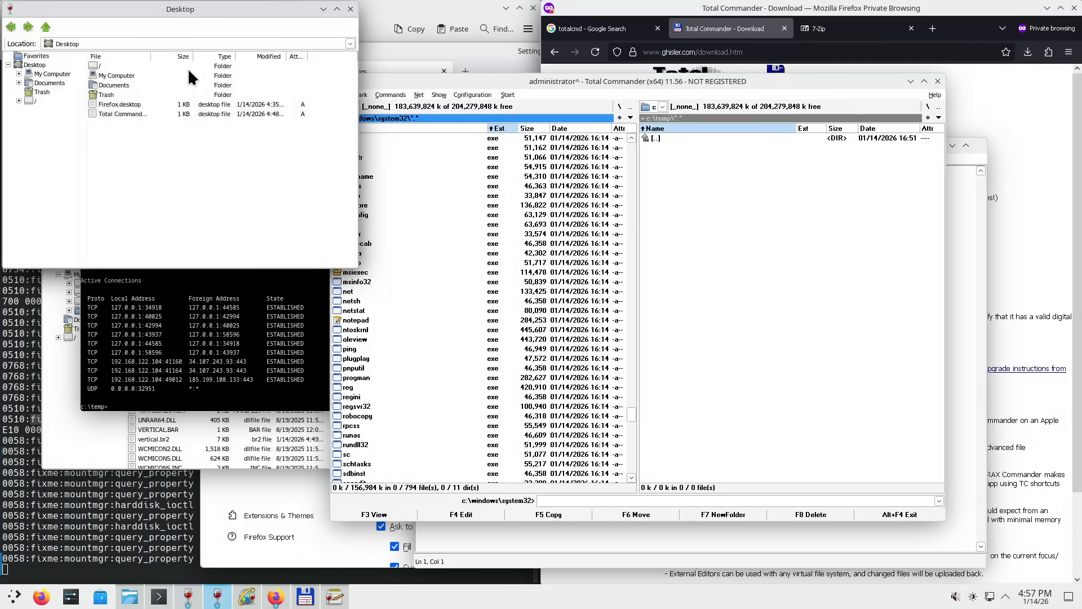
pyautogui.click(350, 10)
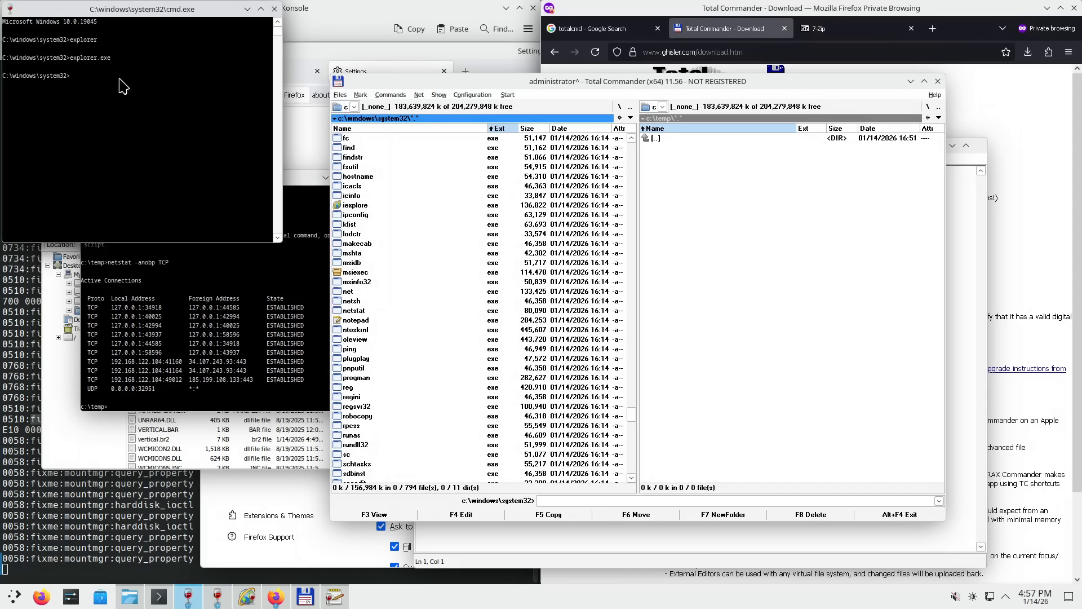
# - Run set and scroll back through the environment variables up to PATH and PROCESSOR_ARCHITECTURE
pyautogui.write('set')
pyautogui.press('Return')
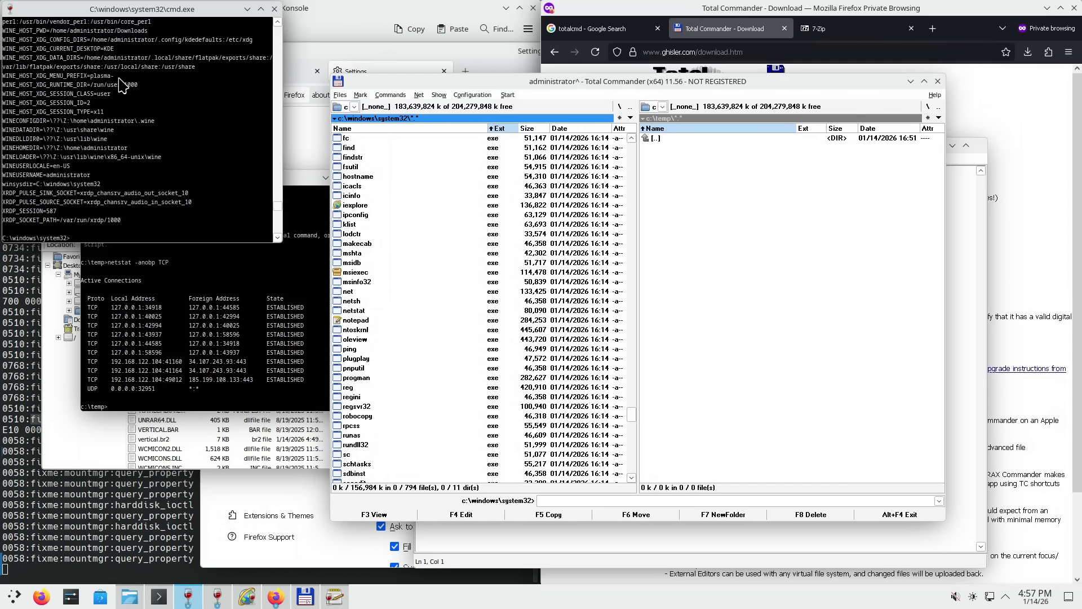
pyautogui.scroll(5, 172, 135)
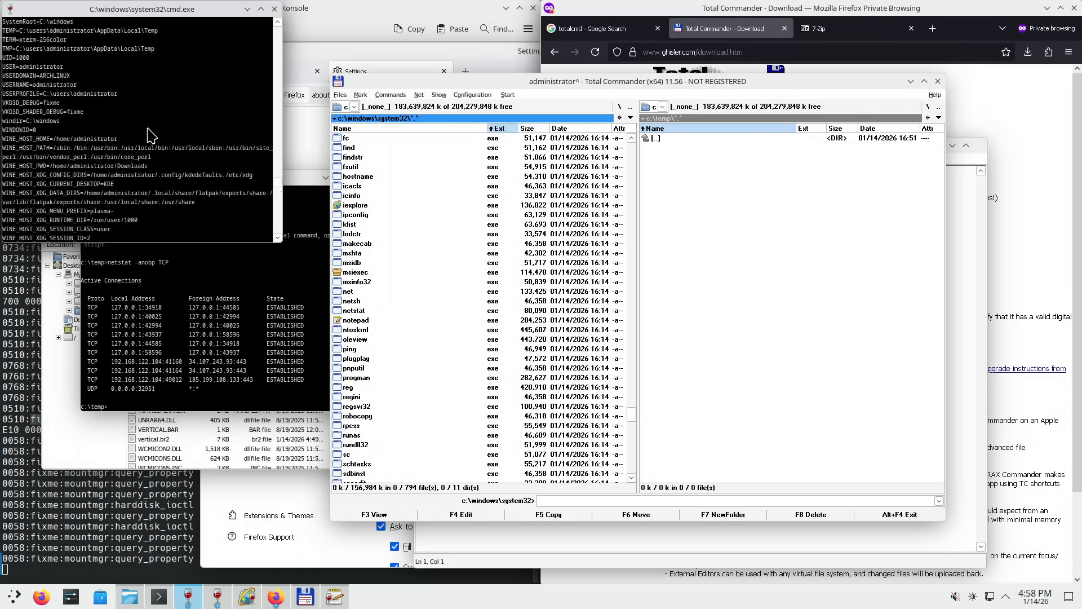
pyautogui.scroll(1, 151, 135)
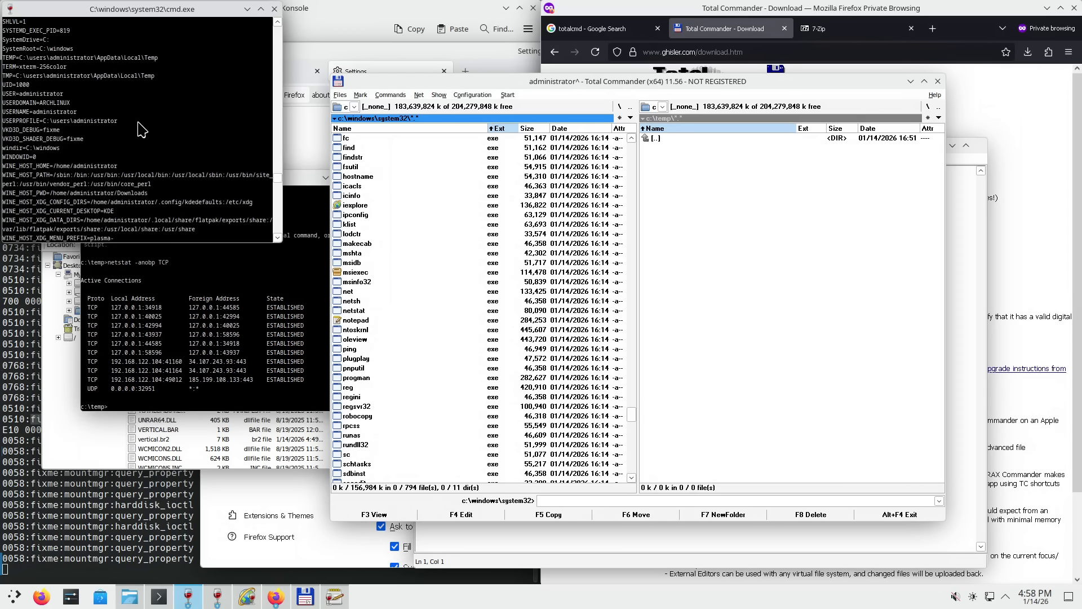
pyautogui.scroll(5, 141, 130)
pyautogui.scroll(3, 142, 132)
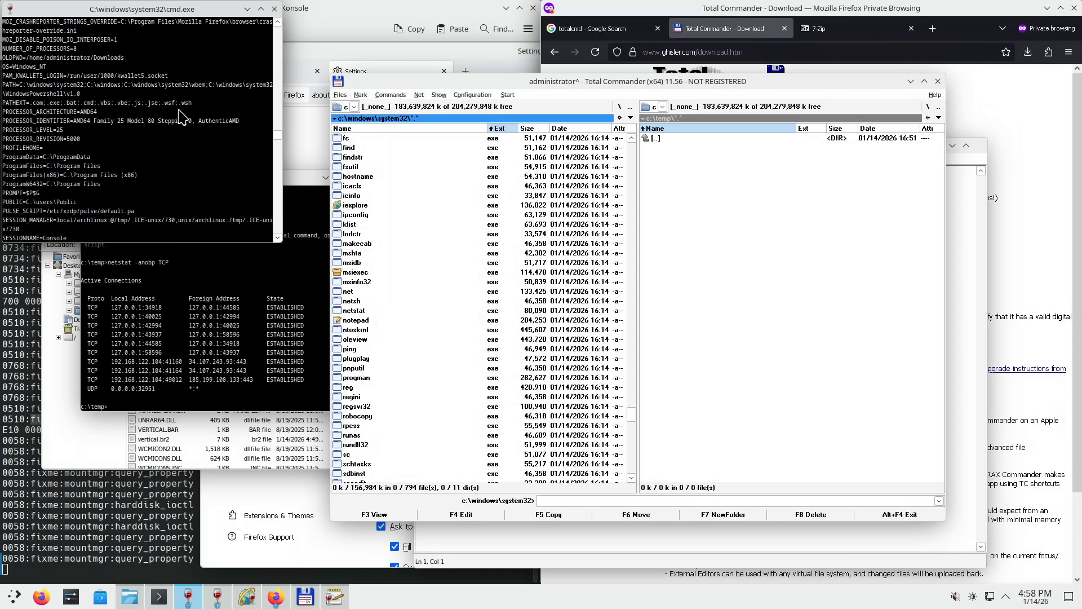
# - Centre the netstat console, type explor at its prompt, then park it lower right
pyautogui.click(262, 360)
pyautogui.moveTo(271, 175); pyautogui.dragTo(600, 164)
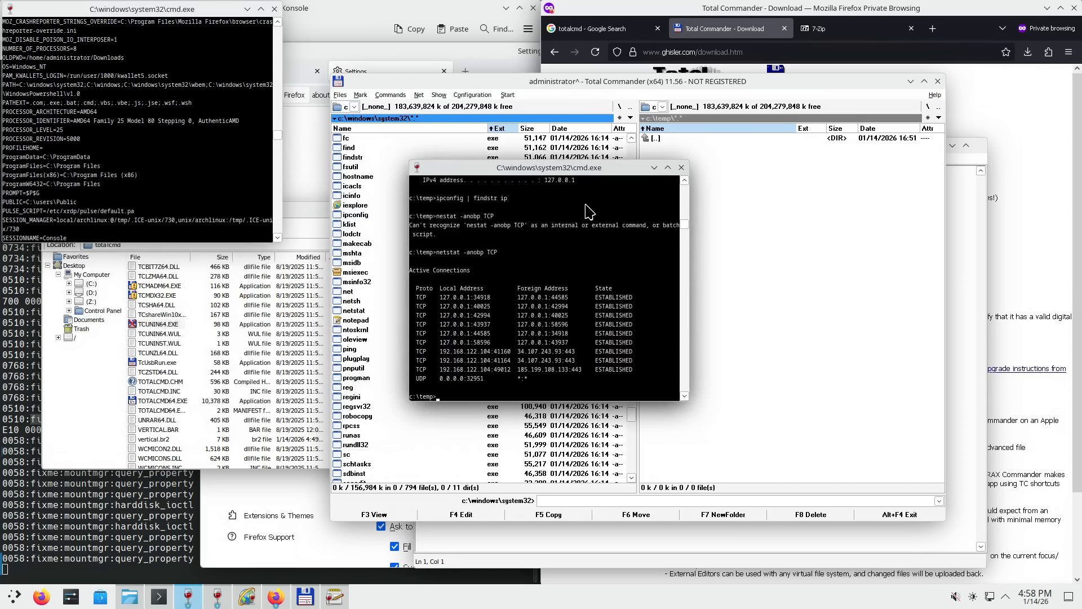
pyautogui.write('explorer')
pyautogui.moveTo(562, 173); pyautogui.dragTo(731, 348)
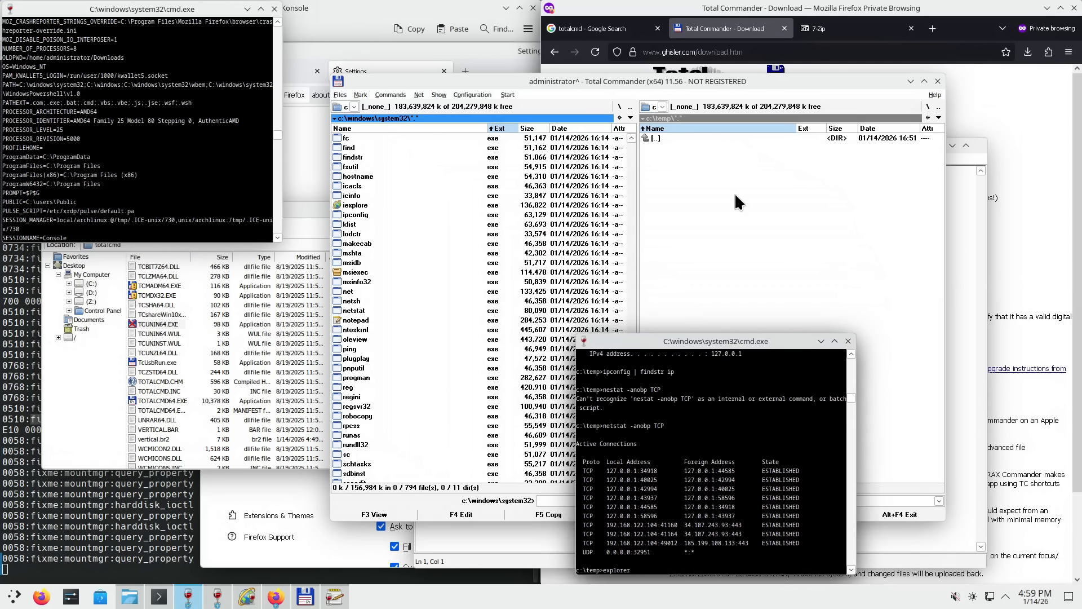
pyautogui.click(384, 368)
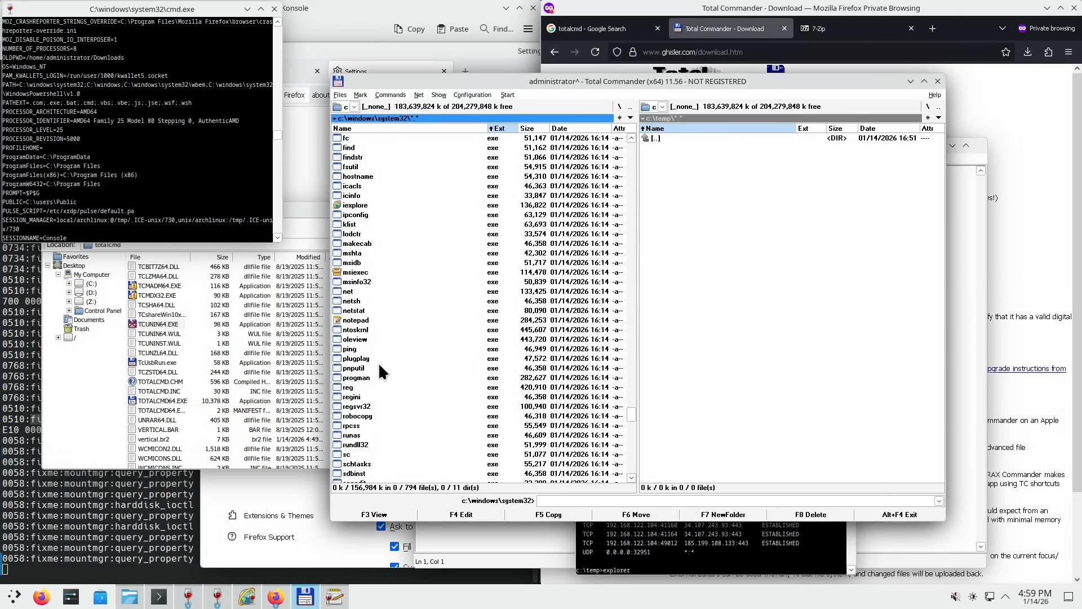
# - Ping web.de from the console, getting replies from 82.165.229.138, and select reg
pyautogui.scroll(-2, 422, 339)
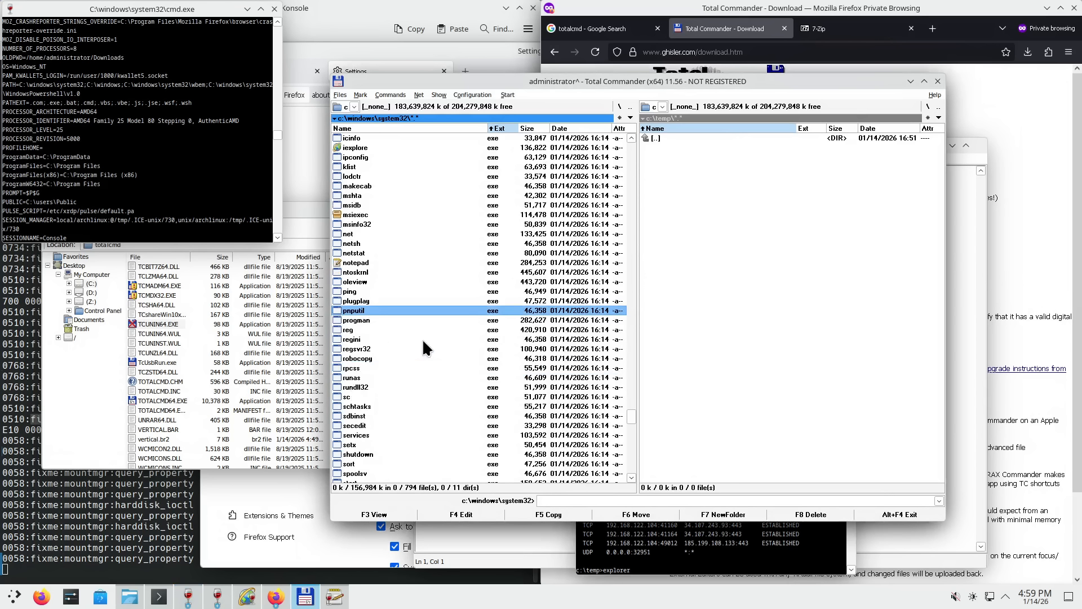
pyautogui.click(139, 206)
pyautogui.write('ping')
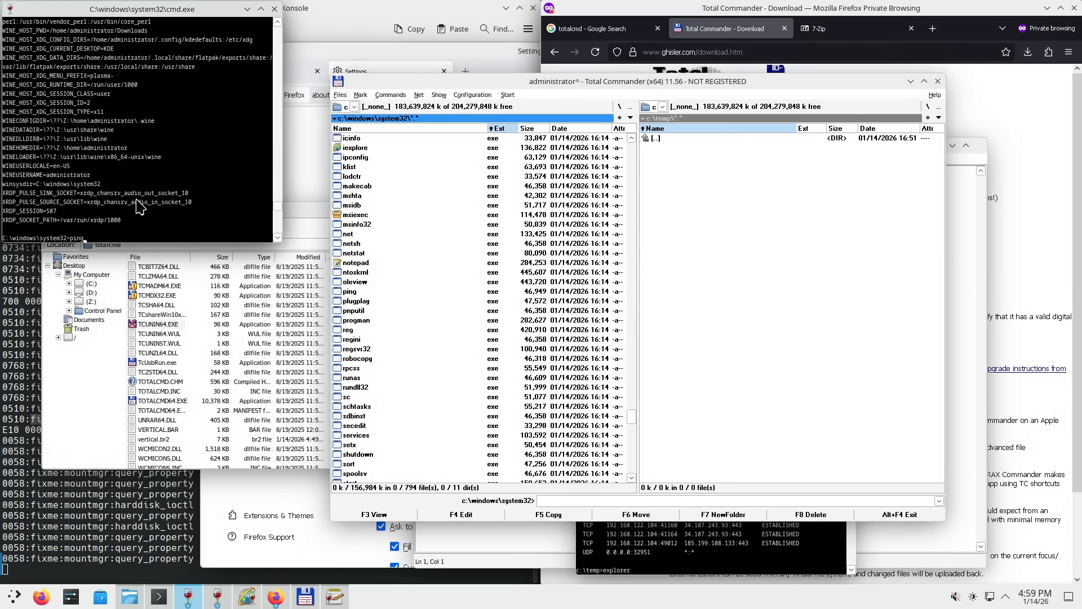
pyautogui.write(' web.de')
pyautogui.press('Return')
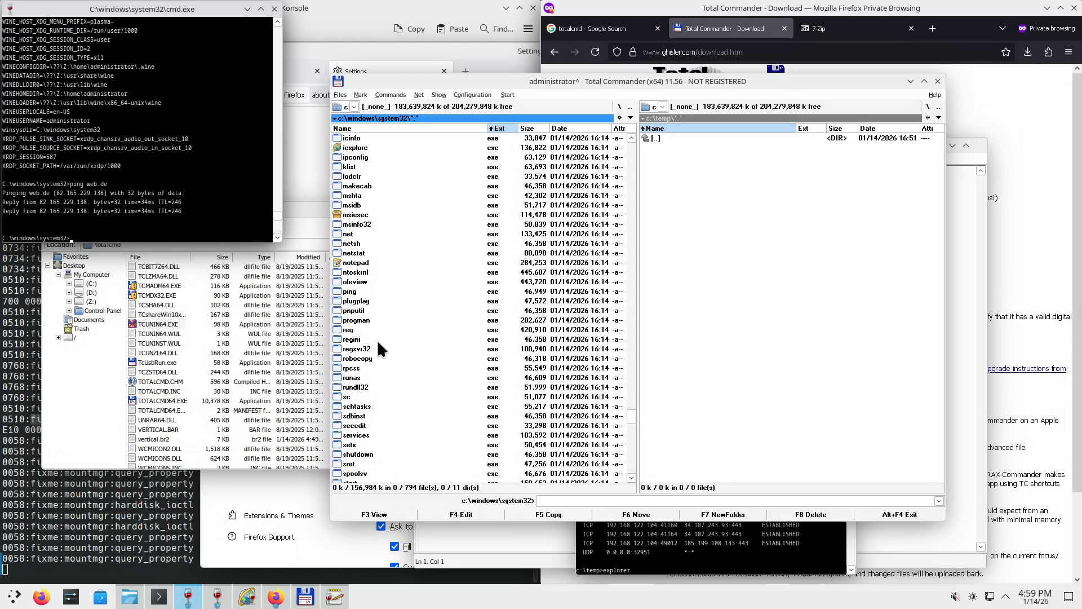
pyautogui.click(354, 329)
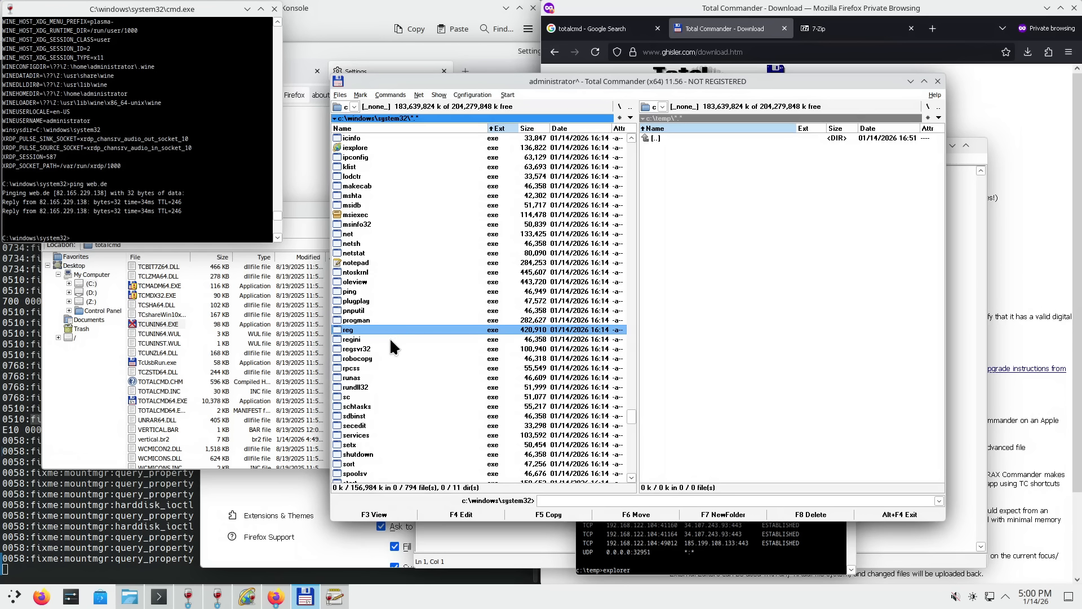
# - Step through regini, regsvr32, robocopy, runas and rundll32, then launch taskmgr
pyautogui.click(365, 339)
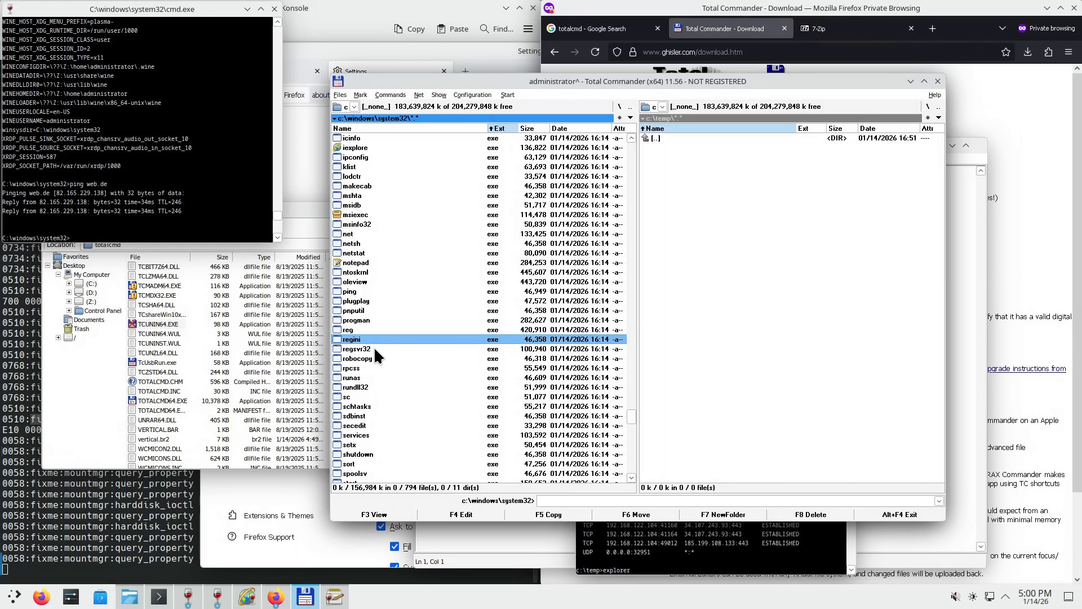
pyautogui.click(366, 350)
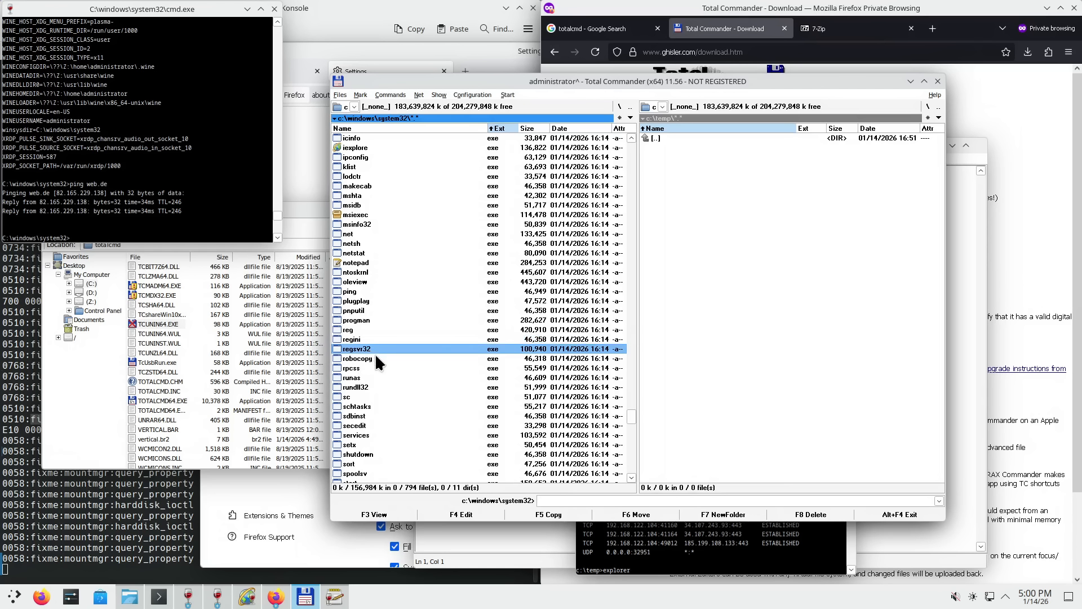
pyautogui.scroll(-2, 376, 358)
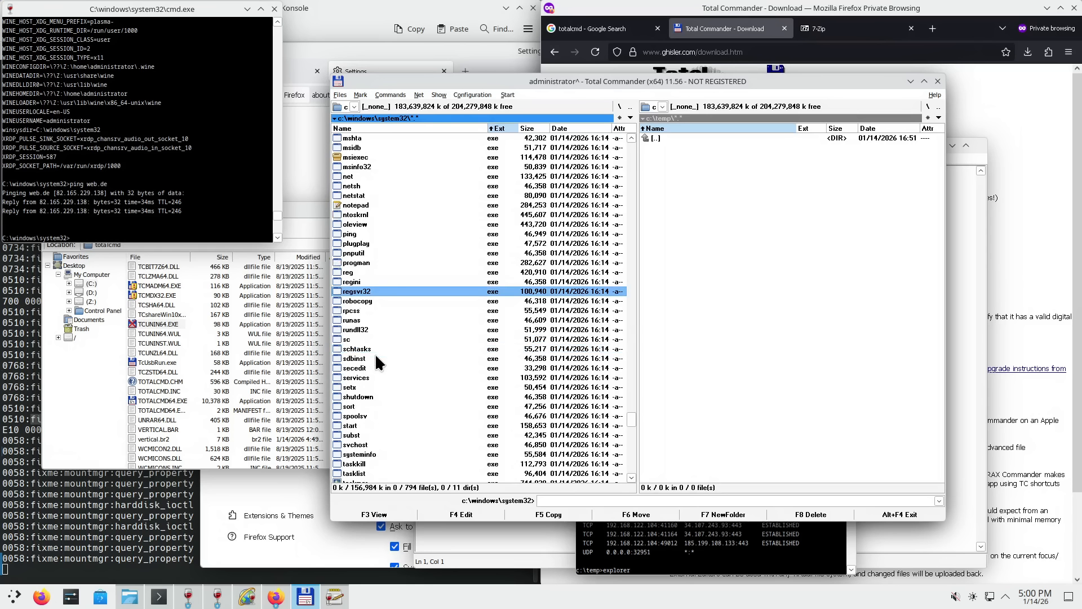
pyautogui.click(370, 302)
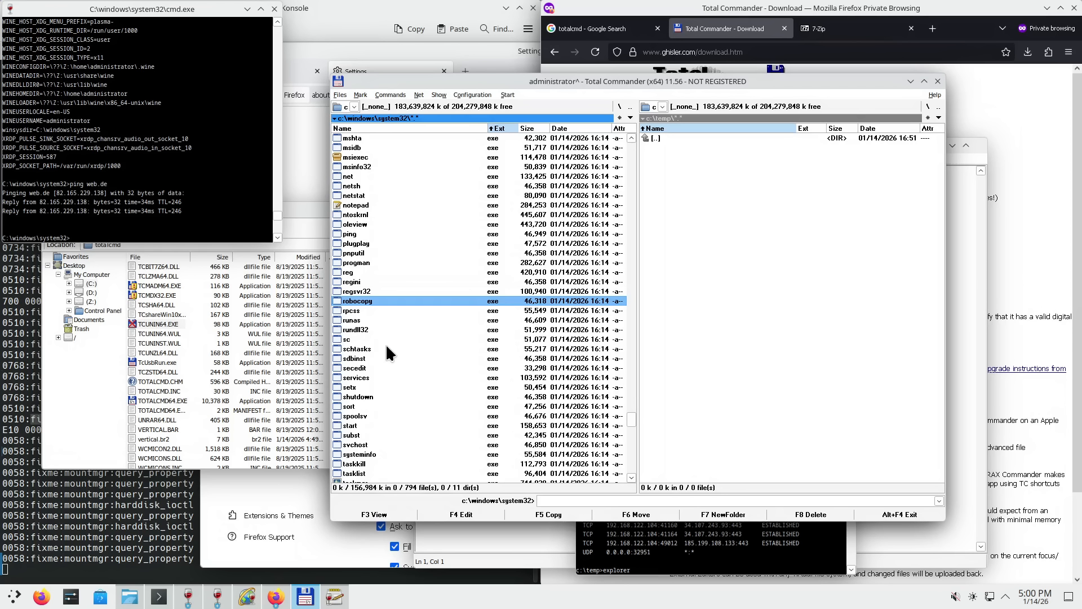
pyautogui.click(365, 319)
pyautogui.scroll(-4, 388, 359)
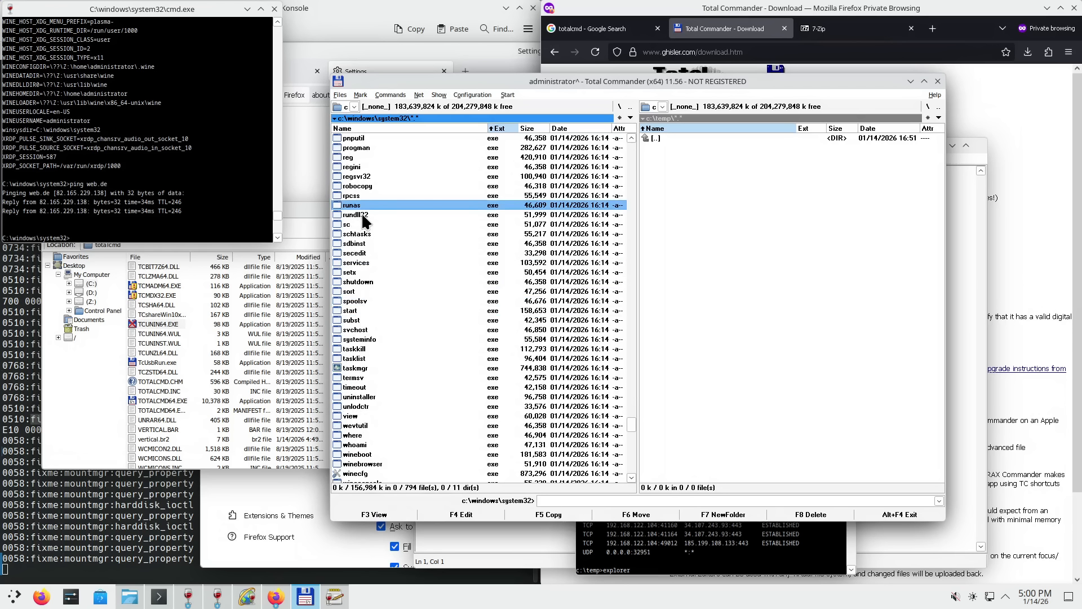
pyautogui.press('Down')
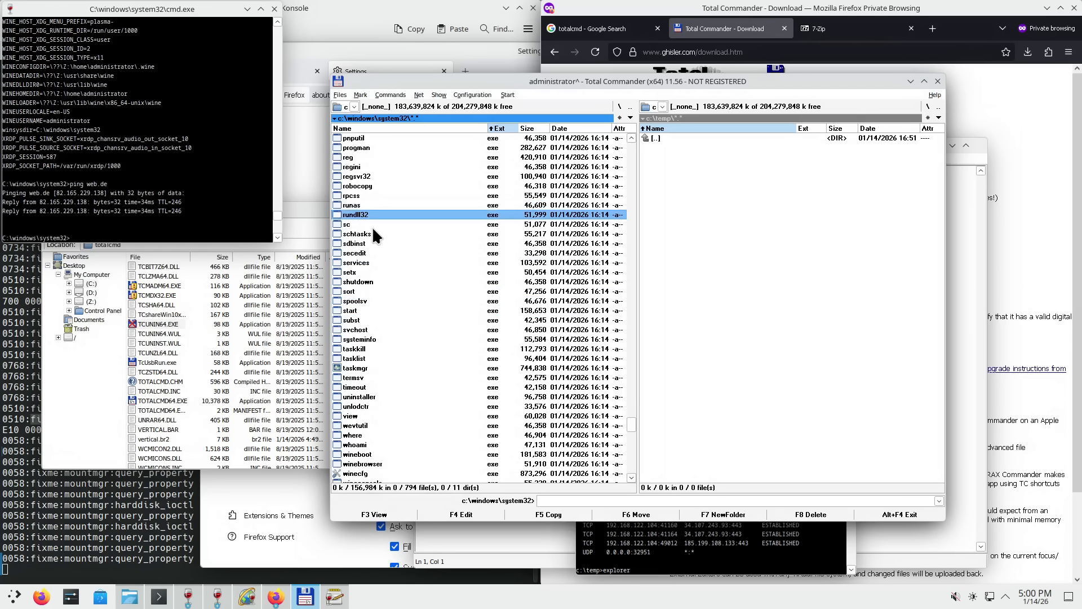
pyautogui.doubleClick(355, 368)
# - Move Task Manager to the right and end the 'Untitled - Notepad' task
pyautogui.moveTo(562, 174); pyautogui.dragTo(801, 220)
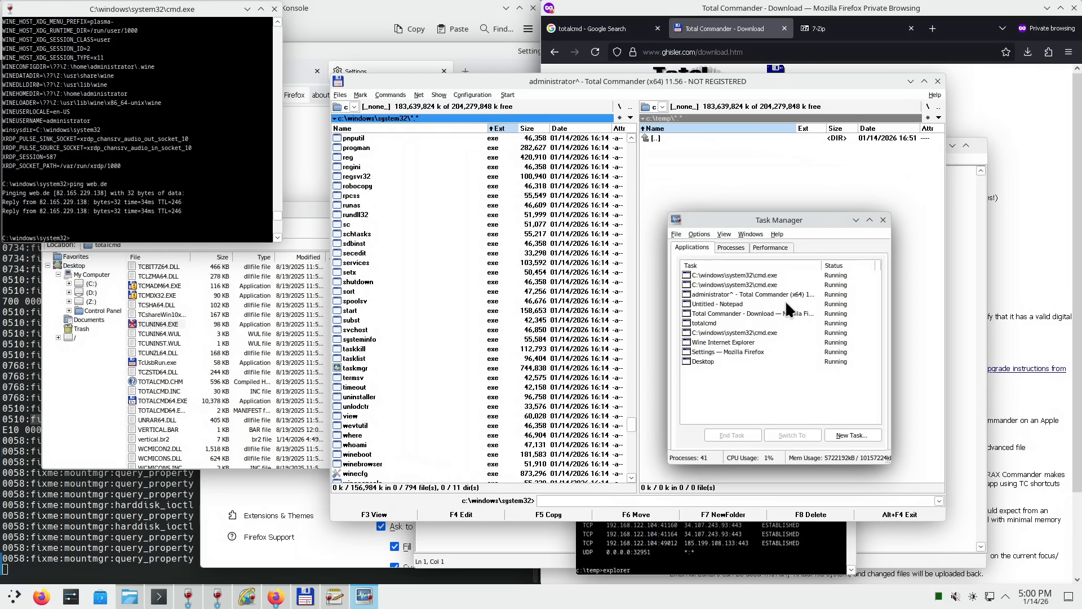
pyautogui.moveTo(779, 220); pyautogui.dragTo(764, 221)
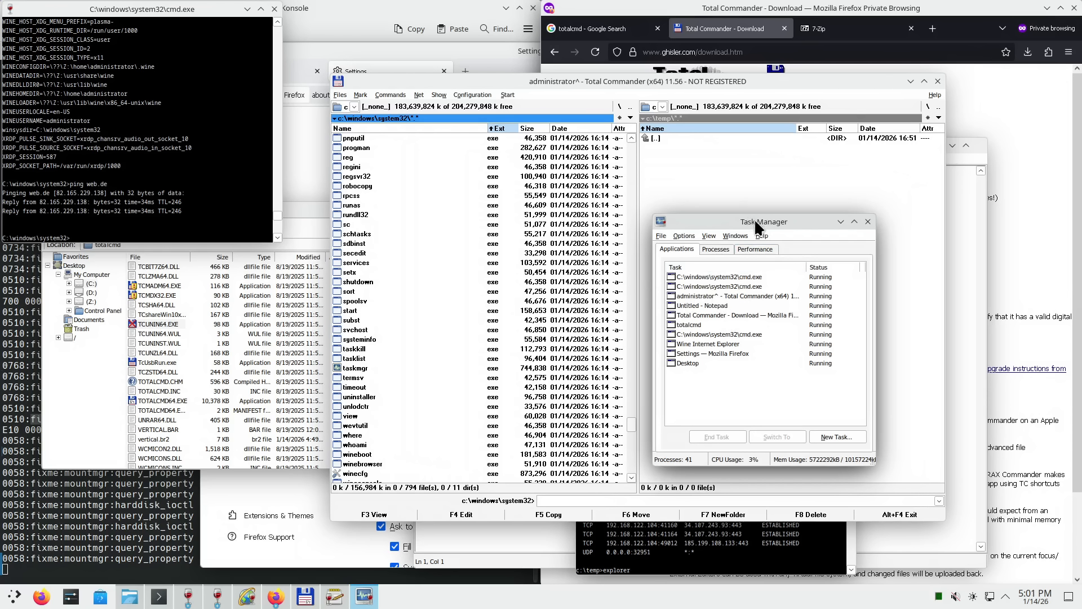
pyautogui.moveTo(746, 222); pyautogui.dragTo(778, 157)
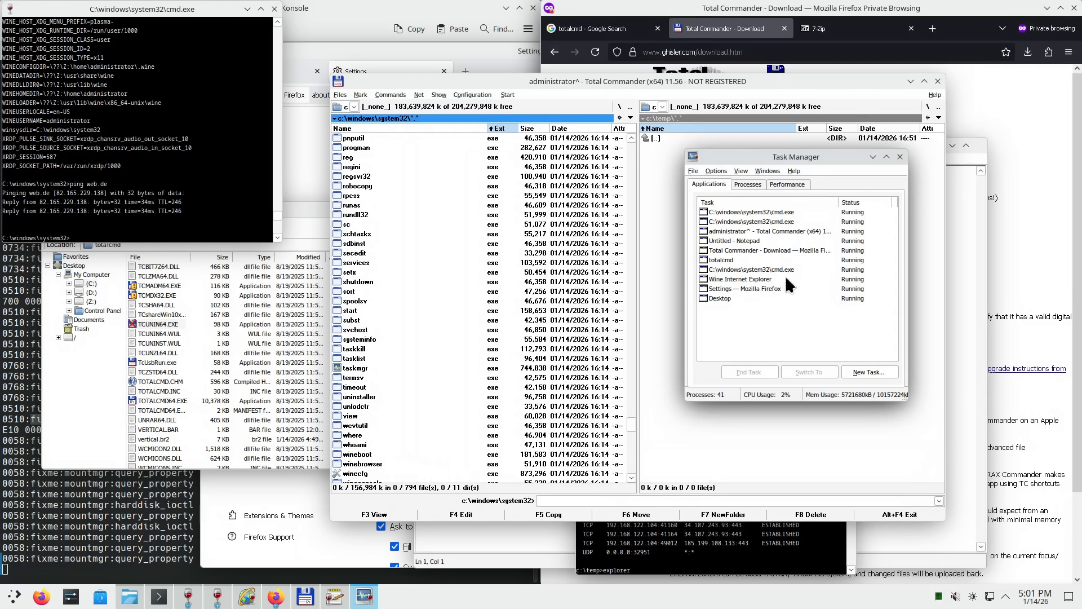
pyautogui.click(748, 241)
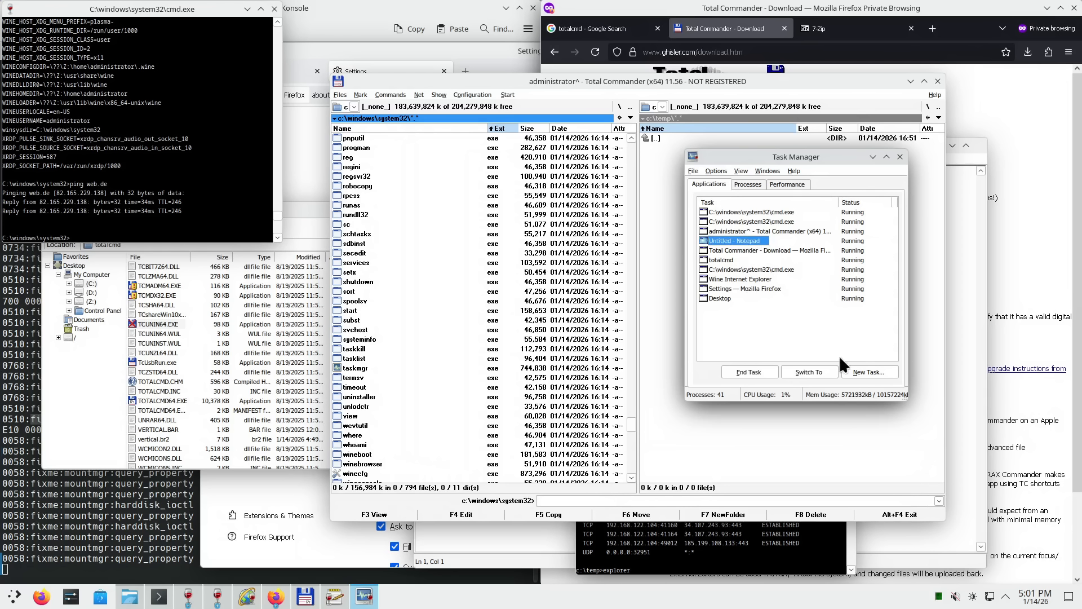
pyautogui.click(753, 370)
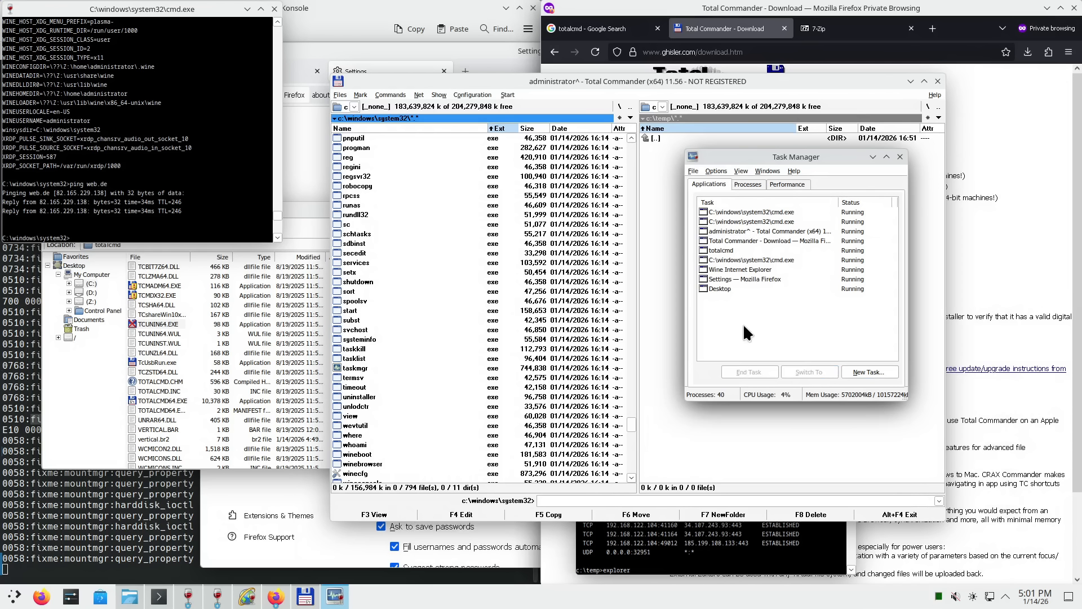
# - Enlarge Task Manager, move it up and left, and show the Processes list
pyautogui.click(753, 181)
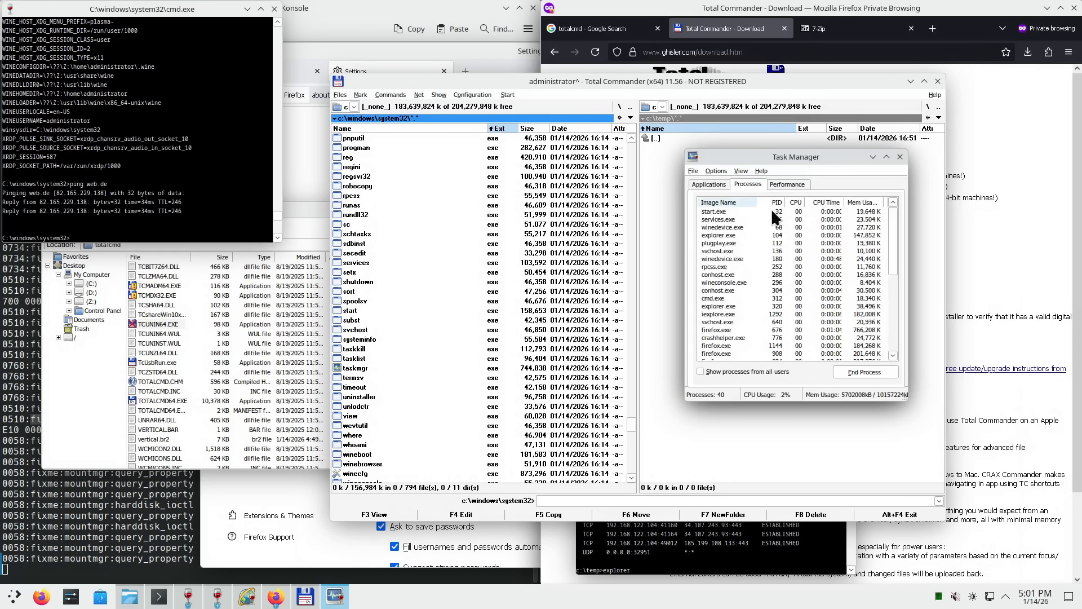
pyautogui.moveTo(907, 400); pyautogui.dragTo(1047, 504)
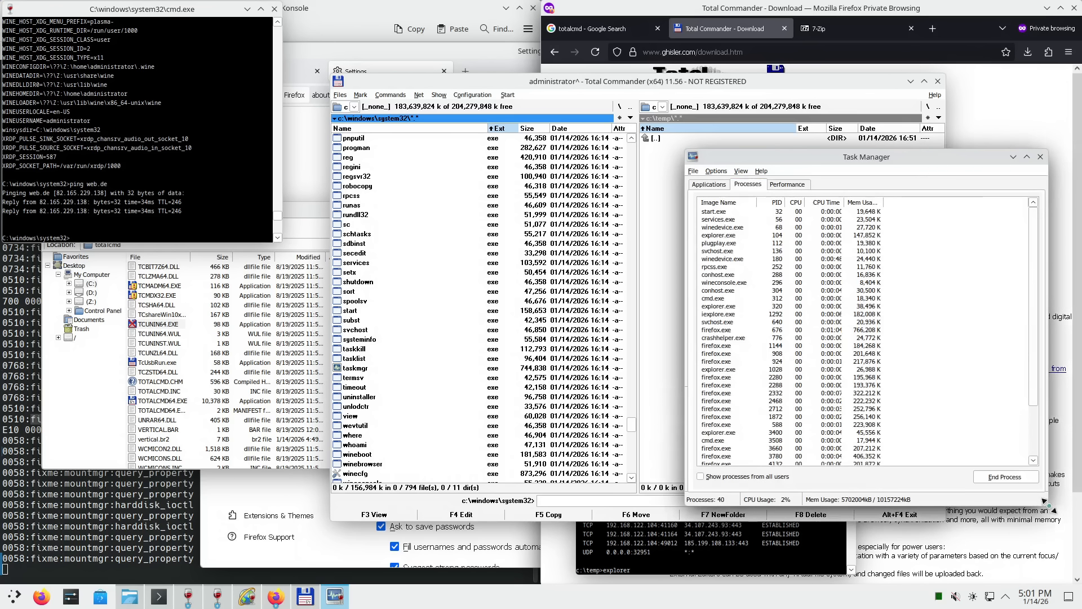
pyautogui.moveTo(833, 164); pyautogui.dragTo(681, 129)
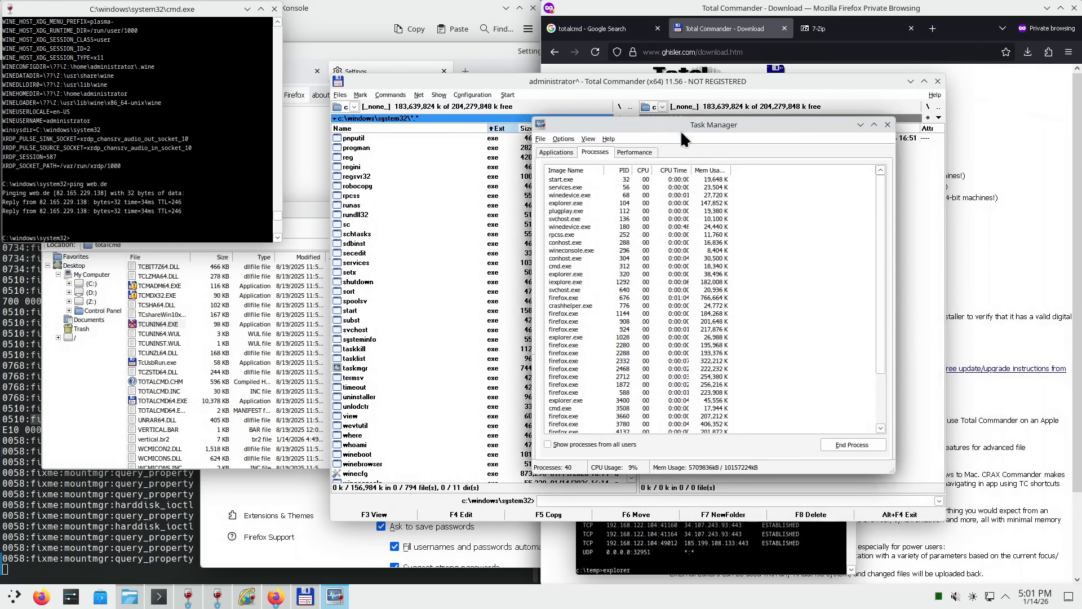
pyautogui.click(550, 150)
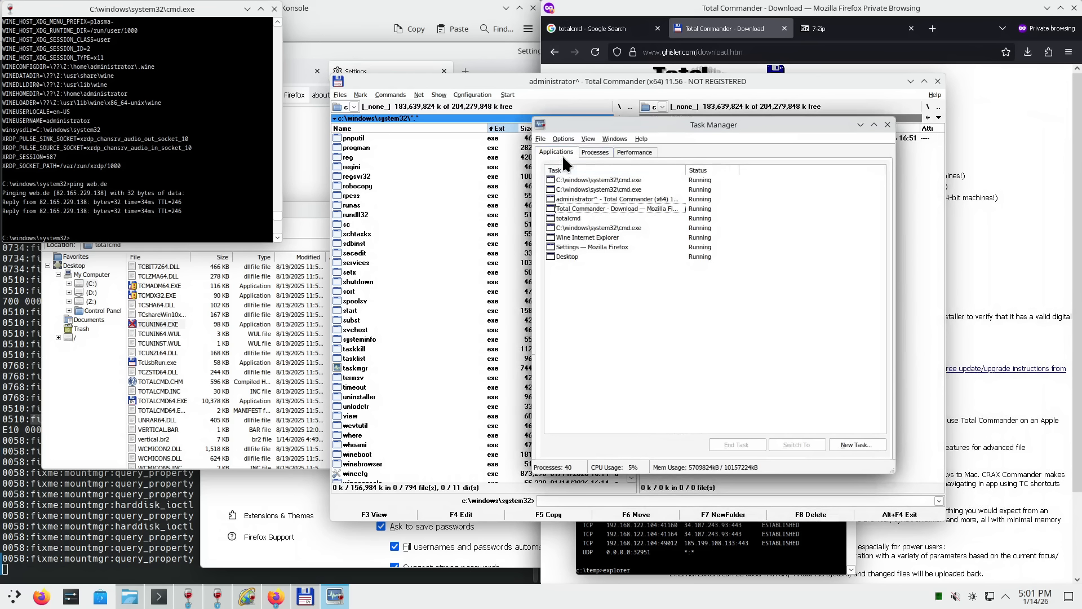
pyautogui.click(596, 152)
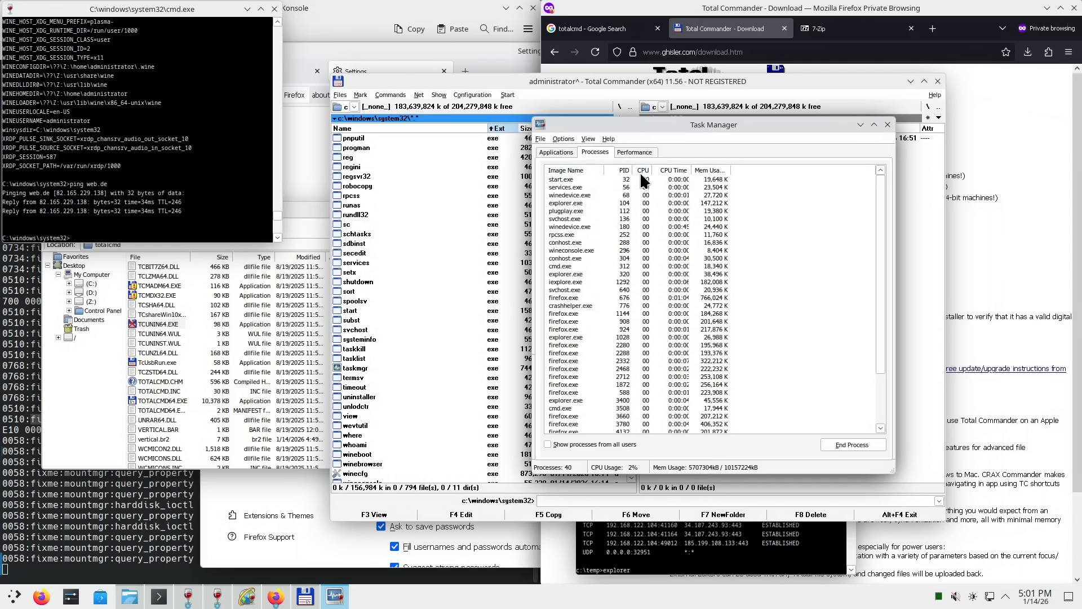
pyautogui.moveTo(882, 248); pyautogui.dragTo(882, 186)
pyautogui.moveTo(882, 292); pyautogui.dragTo(861, 373)
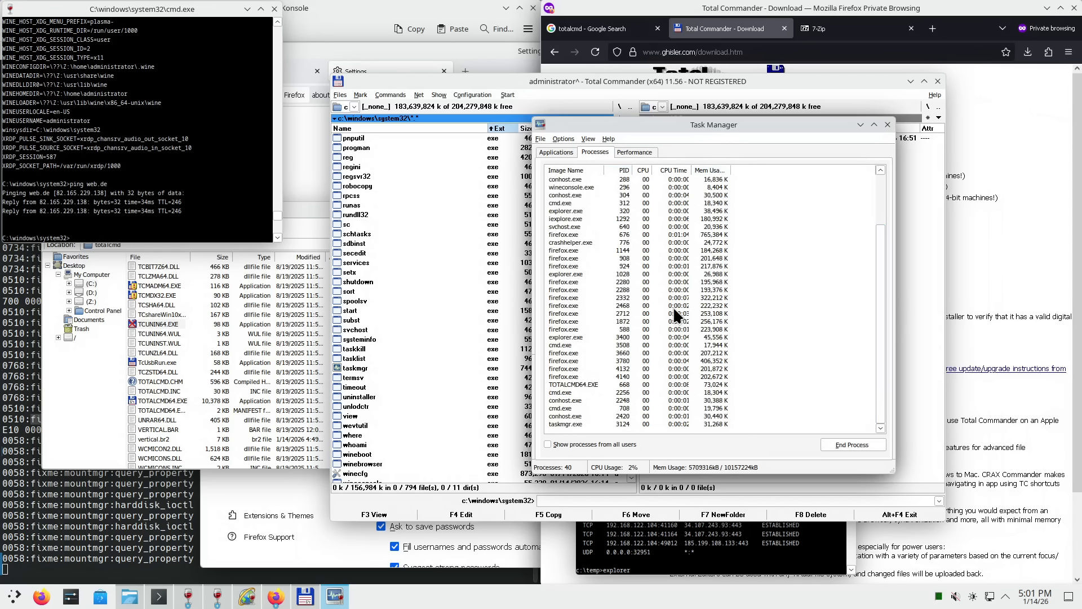
pyautogui.scroll(3, 676, 317)
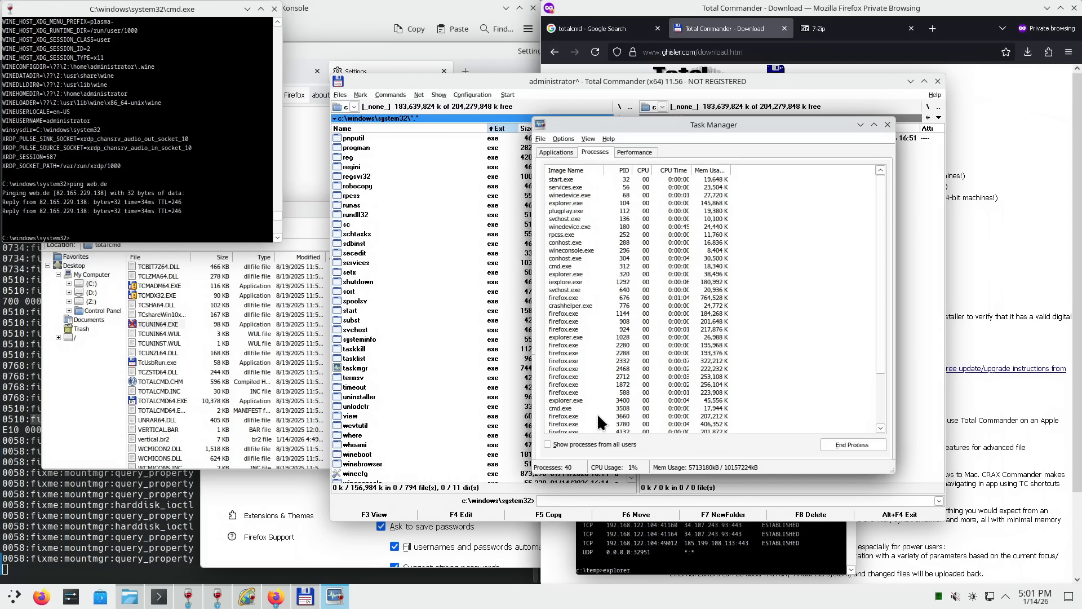
# - Show processes from all users and fit the Mem Usage and CPU Time columns
pyautogui.click(583, 444)
pyautogui.moveTo(881, 342); pyautogui.dragTo(651, 254)
pyautogui.doubleClick(732, 169)
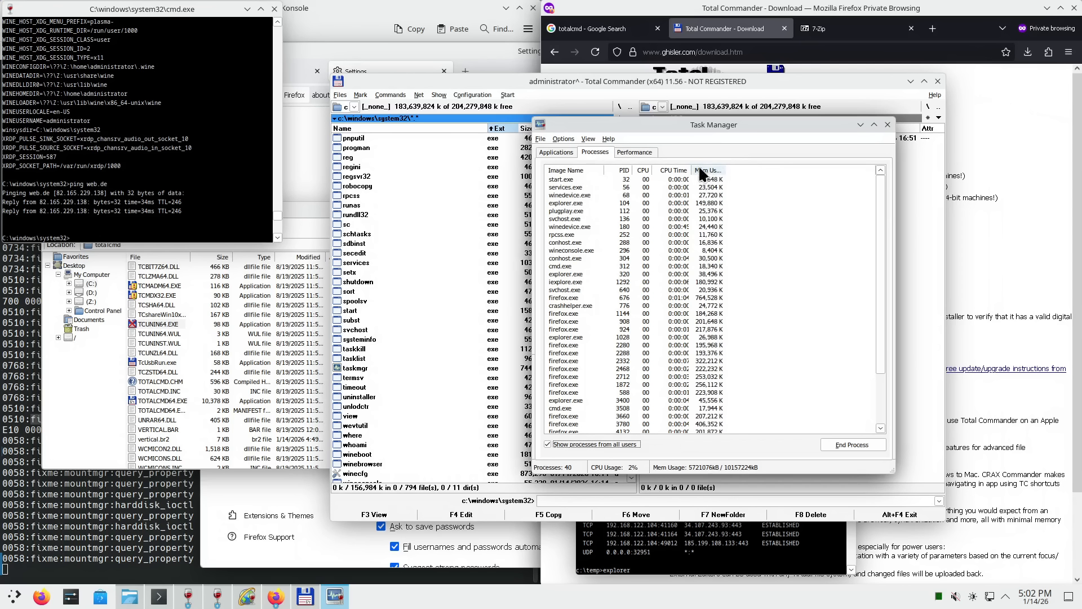
pyautogui.moveTo(695, 165); pyautogui.dragTo(705, 166)
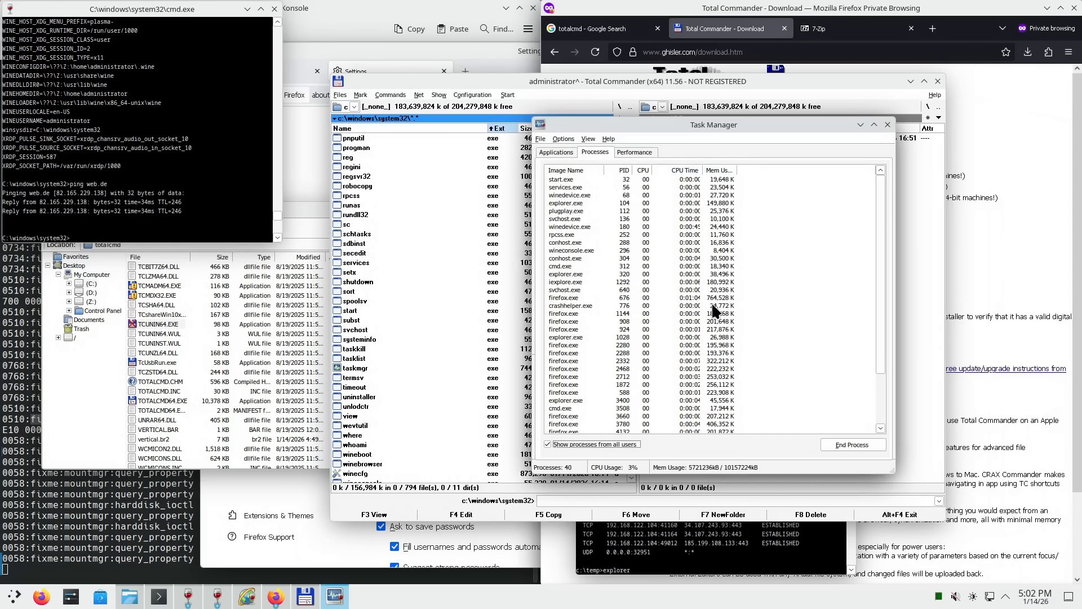
# - Select firefox.exe (PID 2280), then switch to the Performance graphs
pyautogui.scroll(-3, 658, 302)
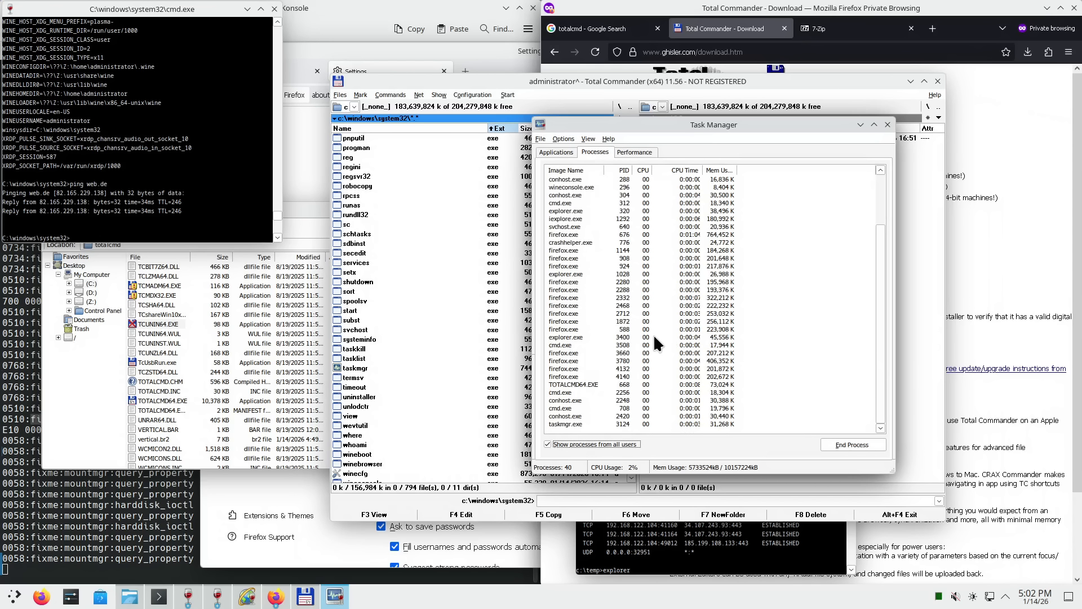
pyautogui.click(567, 281)
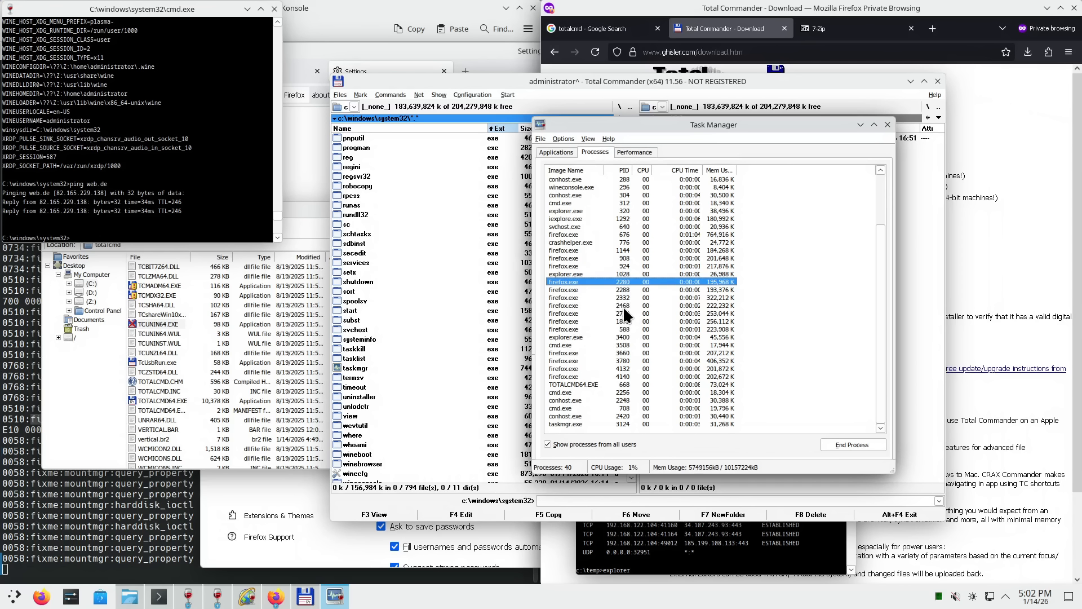
pyautogui.scroll(3, 661, 273)
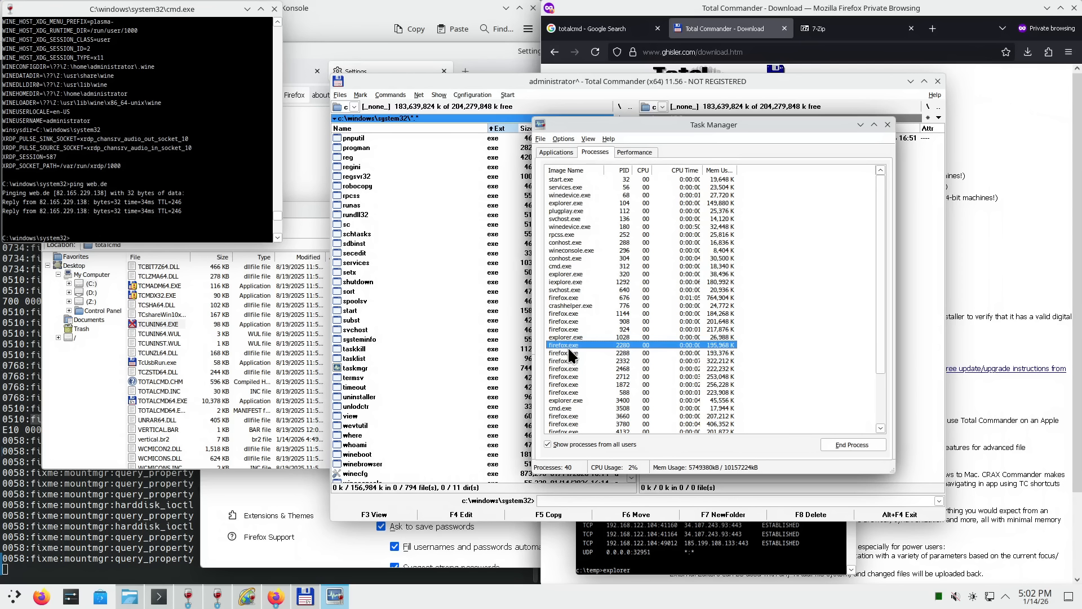
pyautogui.scroll(-3, 568, 342)
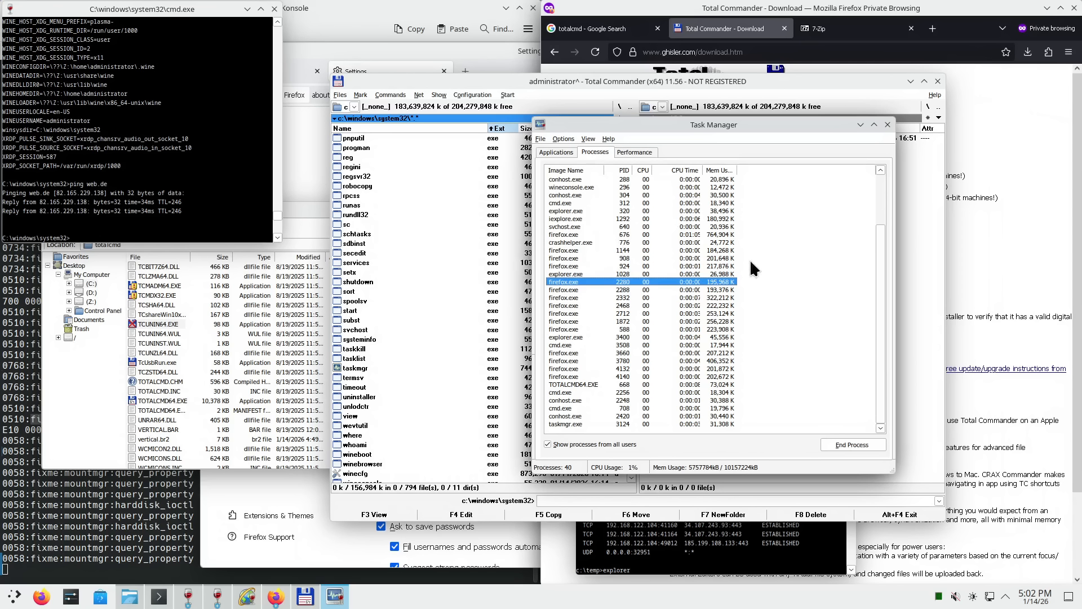
pyautogui.scroll(3, 666, 293)
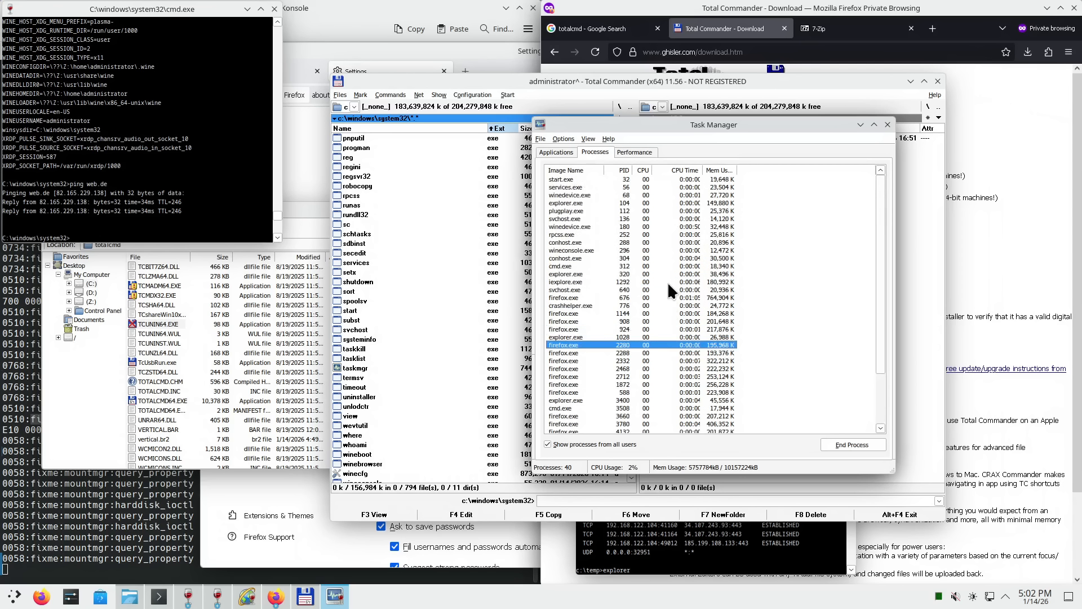
pyautogui.click(635, 154)
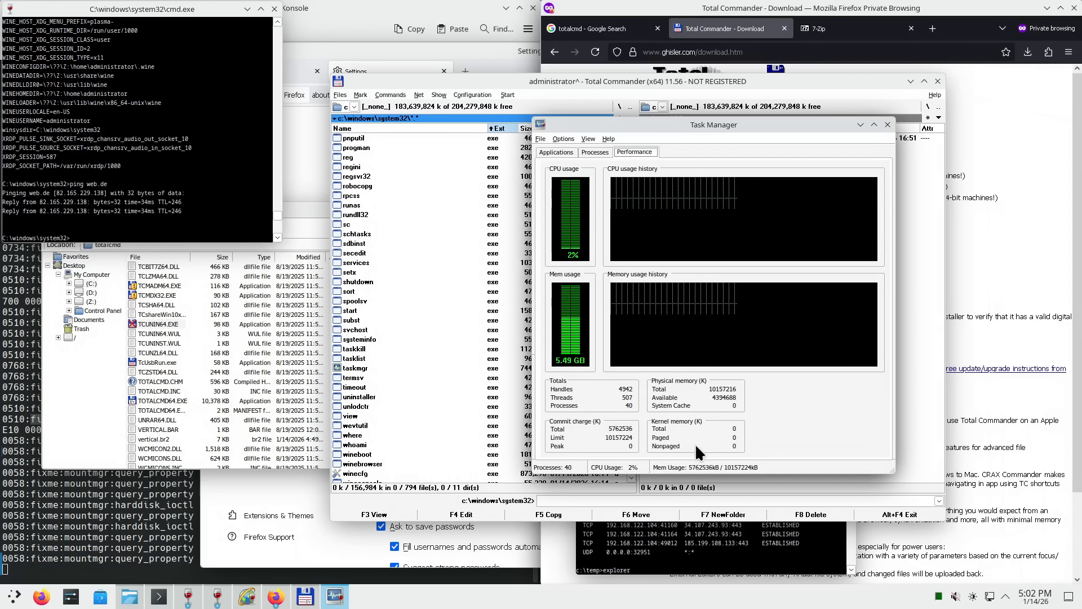
# - Flip between the Processes and Applications tabs, ending on the Performance graphs
pyautogui.click(594, 153)
pyautogui.click(566, 151)
pyautogui.click(597, 151)
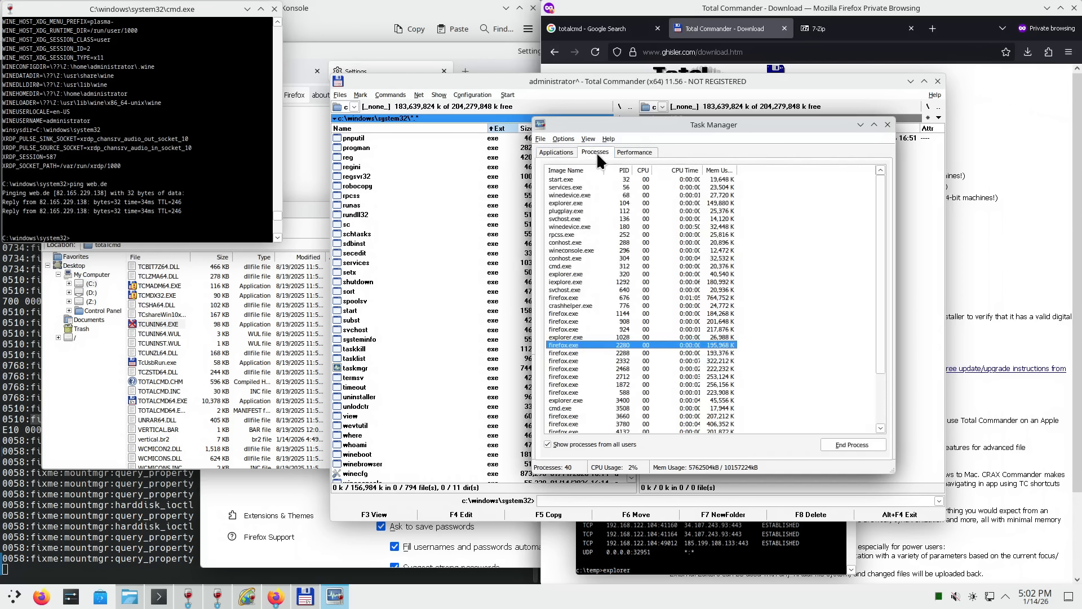
pyautogui.click(563, 151)
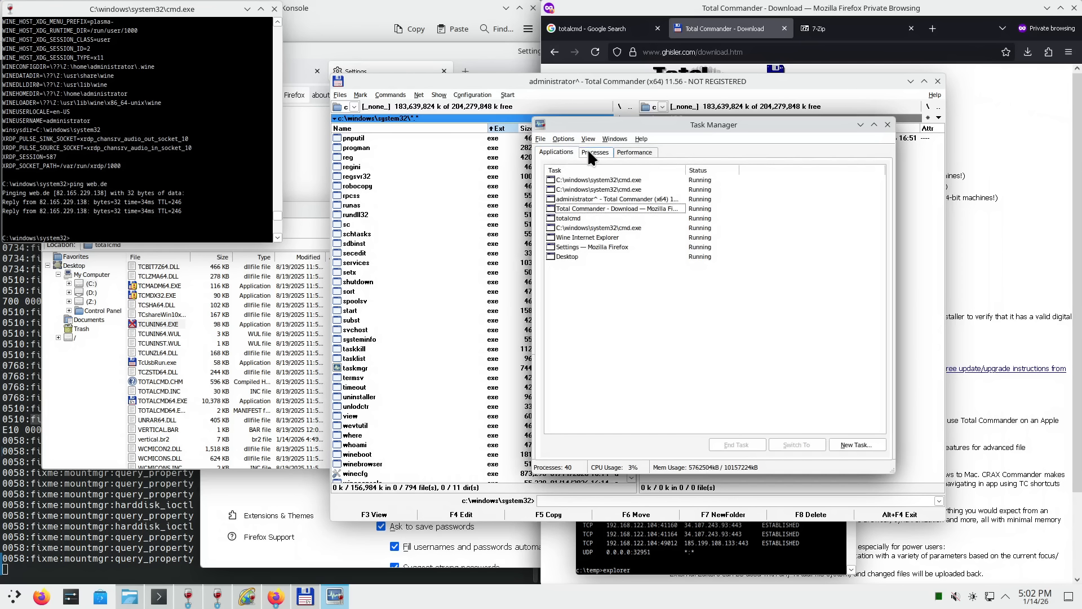
pyautogui.click(589, 152)
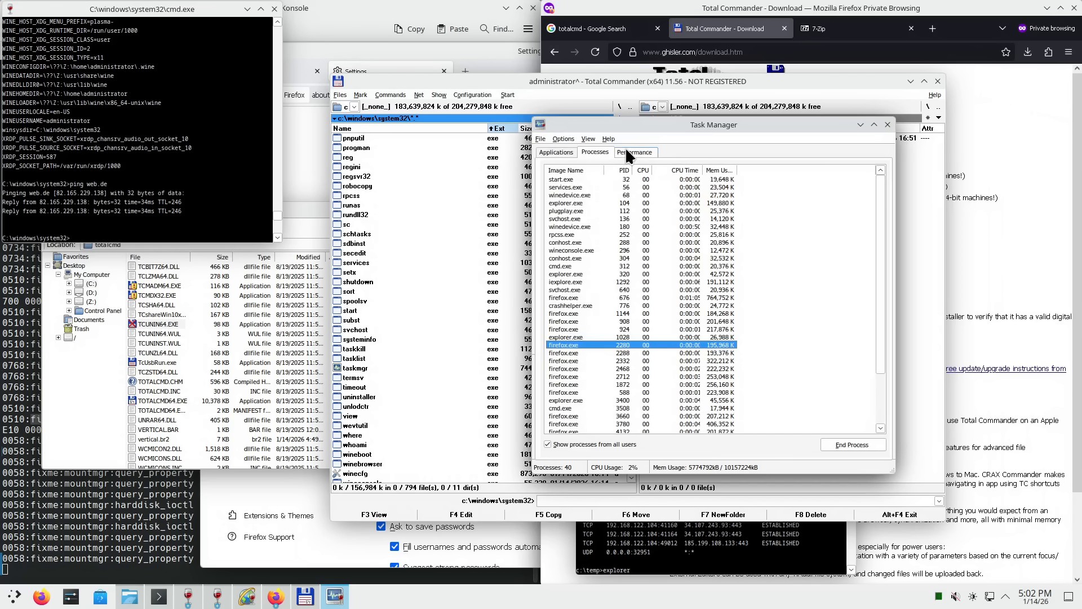
pyautogui.click(626, 151)
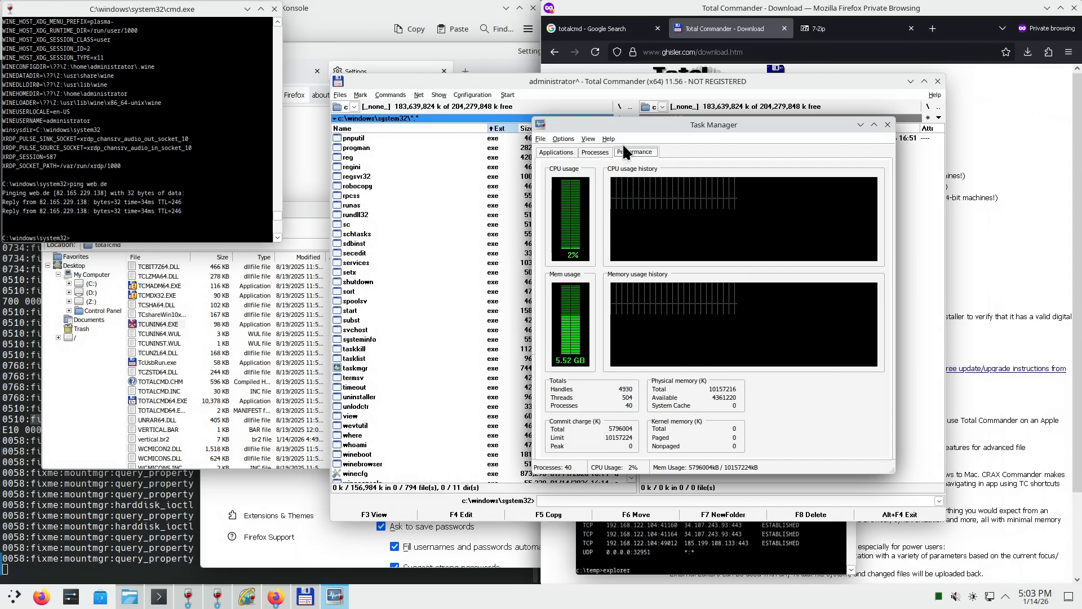
# - Show the Applications list and try Help > Contents, declining to search for the missing taskmgr help
pyautogui.click(593, 154)
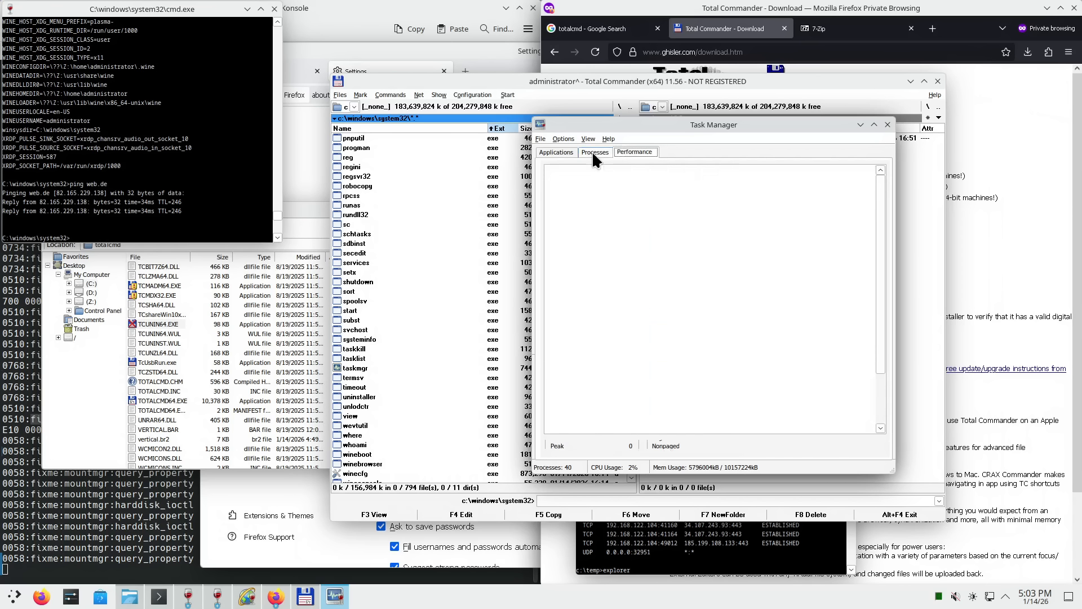
pyautogui.click(557, 152)
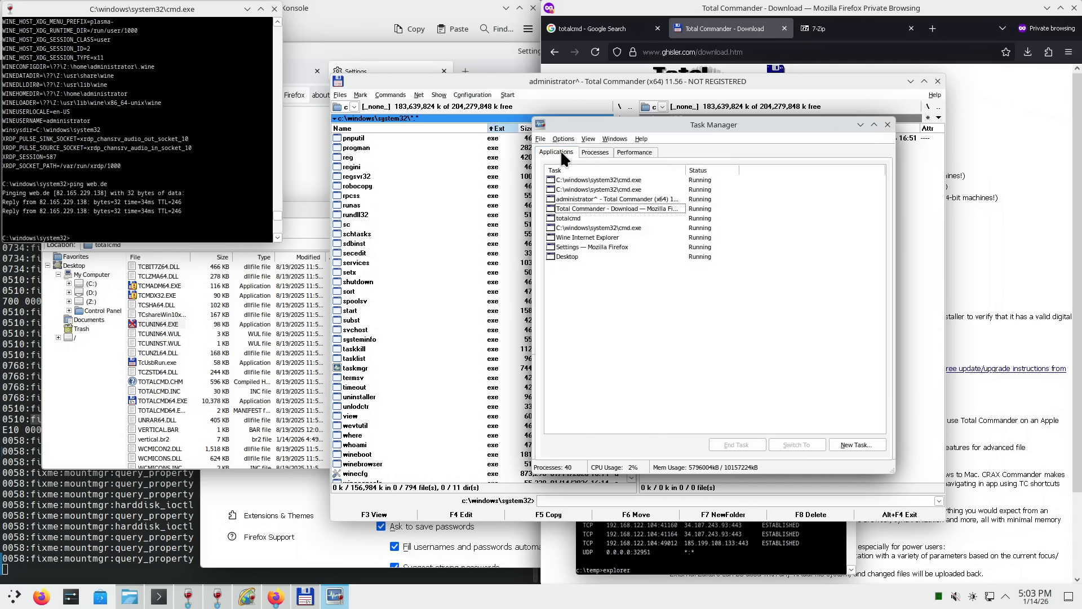
pyautogui.click(641, 139)
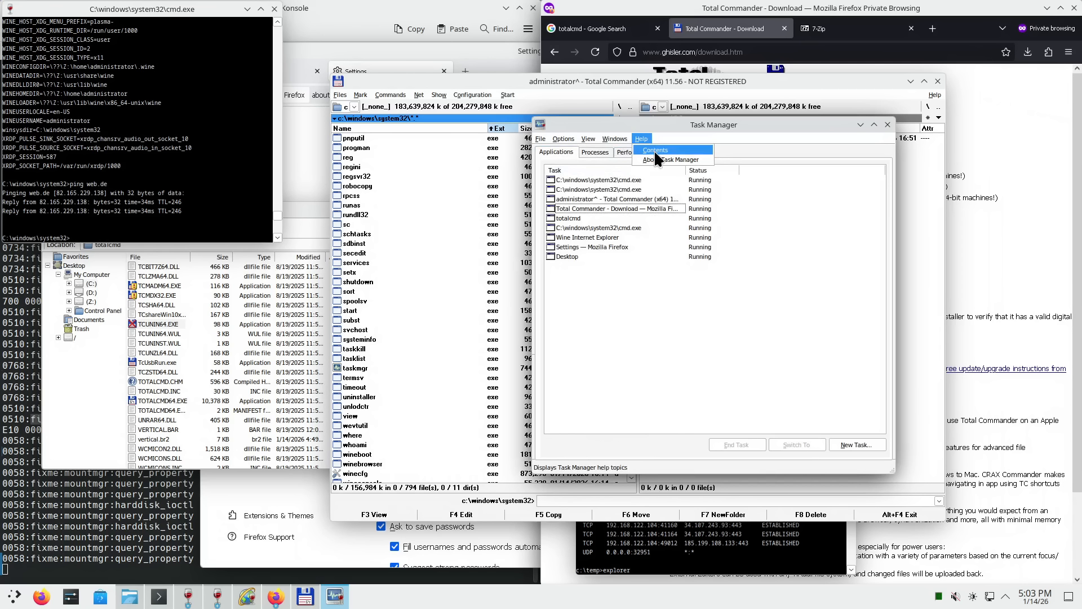
pyautogui.click(661, 149)
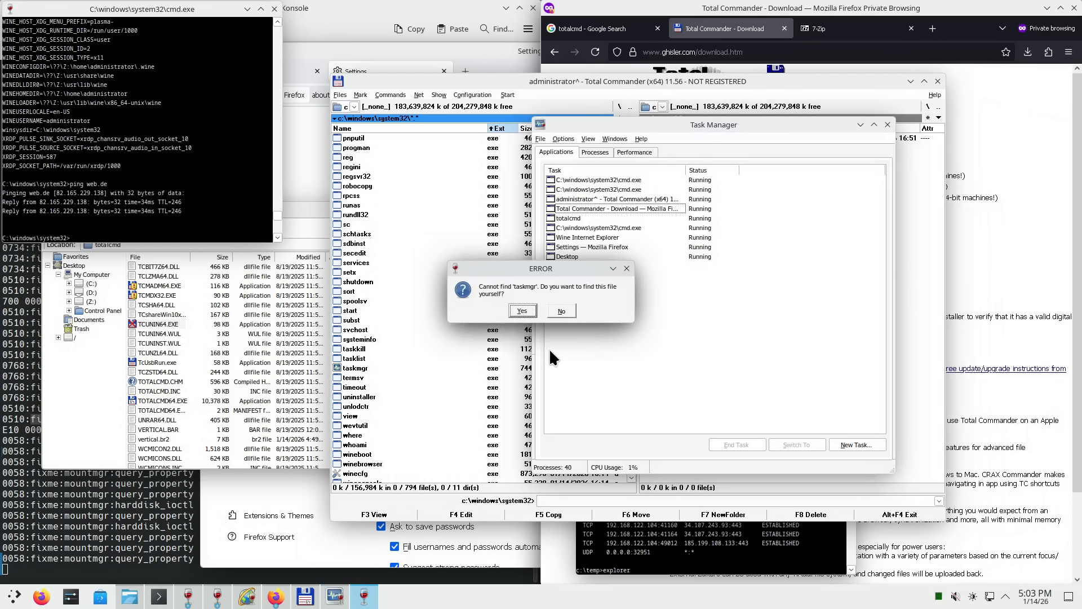
pyautogui.click(564, 309)
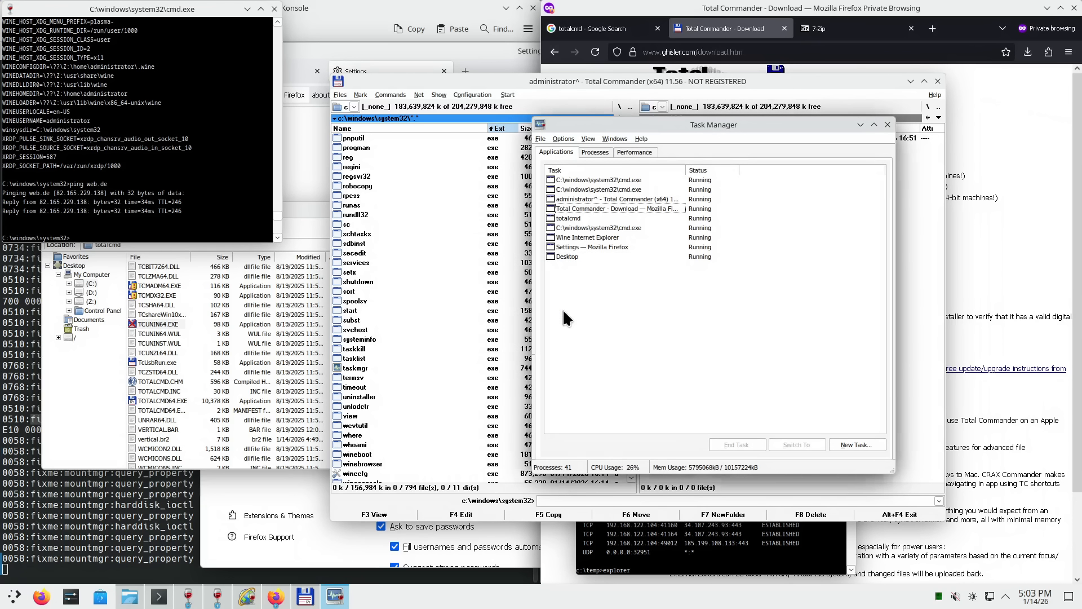
# - Close Task Manager and open Total Commander's Help Index
pyautogui.click(888, 124)
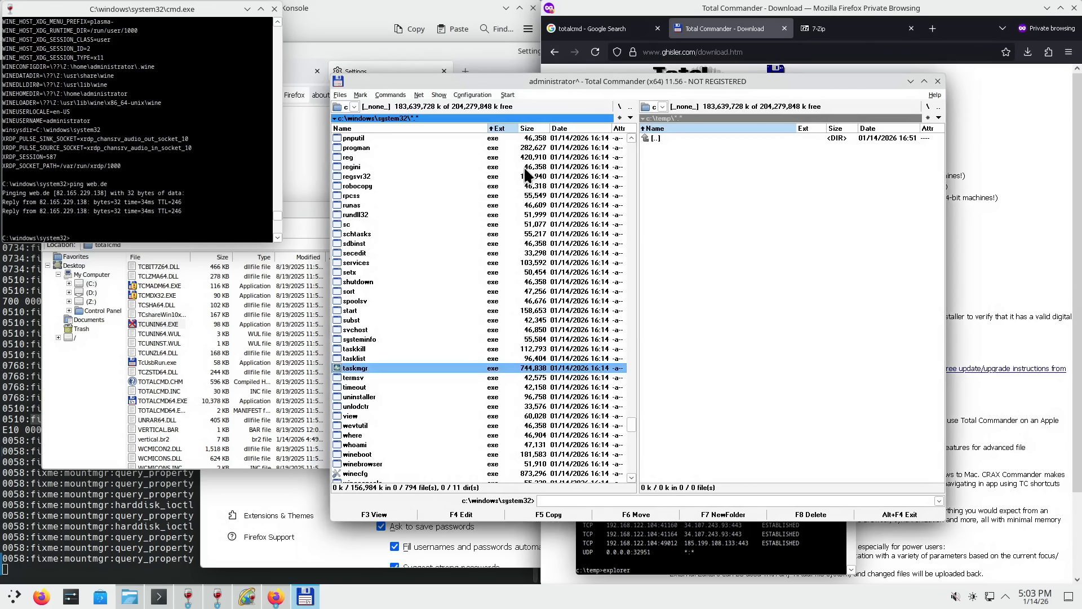
pyautogui.click(935, 94)
pyautogui.click(947, 104)
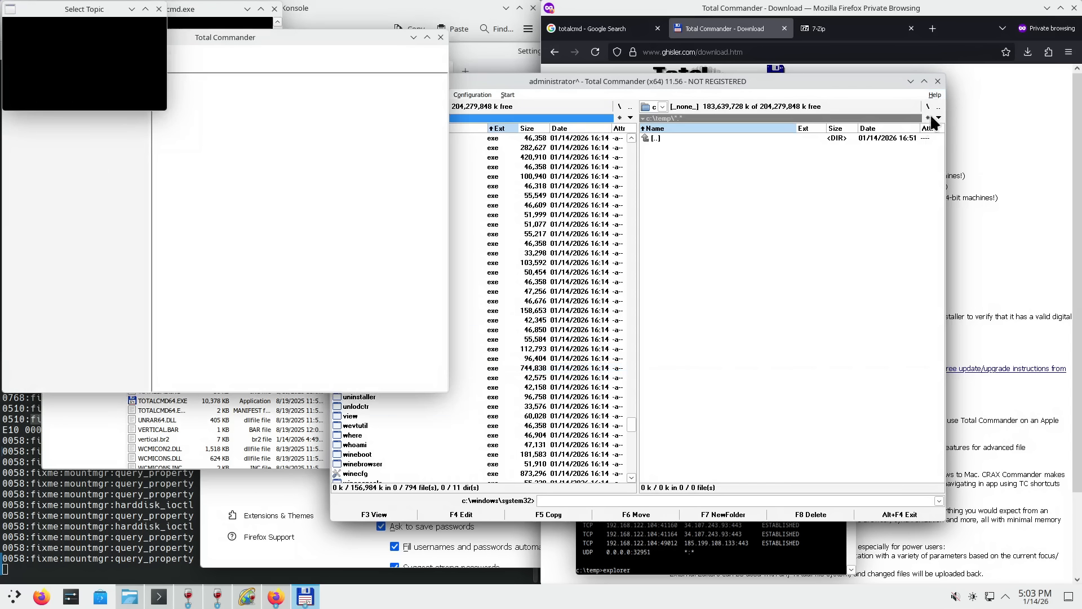
# - Shrink the help window, scroll through its topics, and move it slightly left
pyautogui.moveTo(309, 30); pyautogui.dragTo(851, 192)
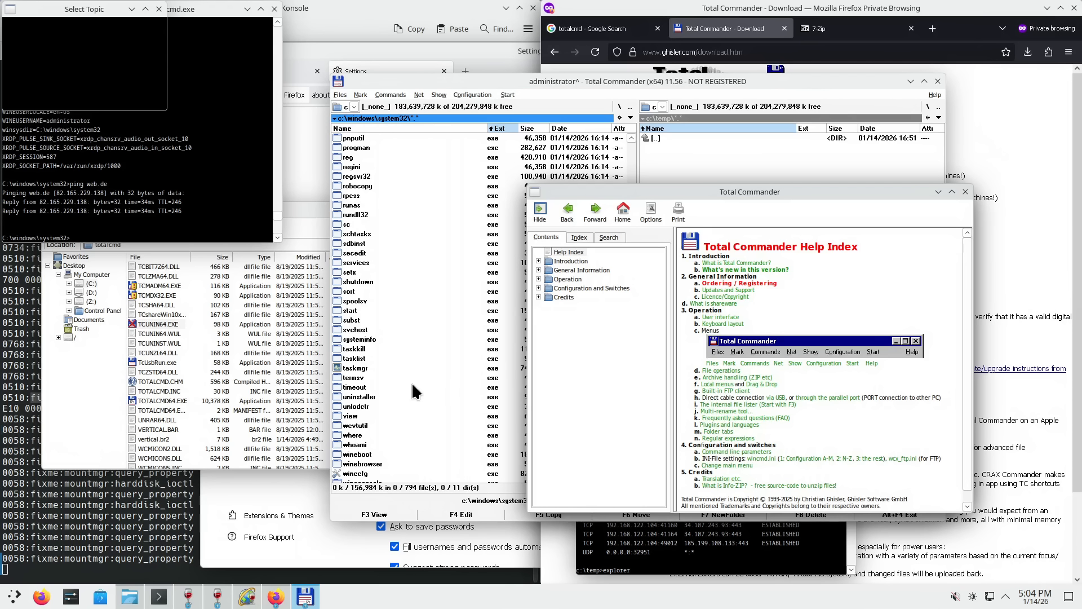
pyautogui.scroll(-6, 407, 393)
pyautogui.scroll(-5, 407, 391)
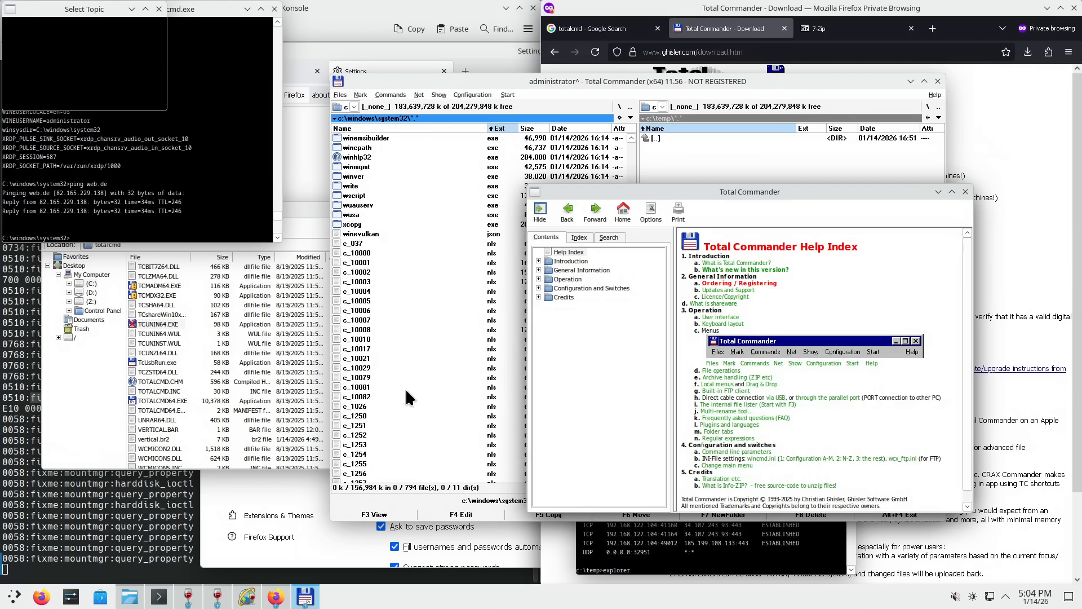
pyautogui.scroll(5, 406, 391)
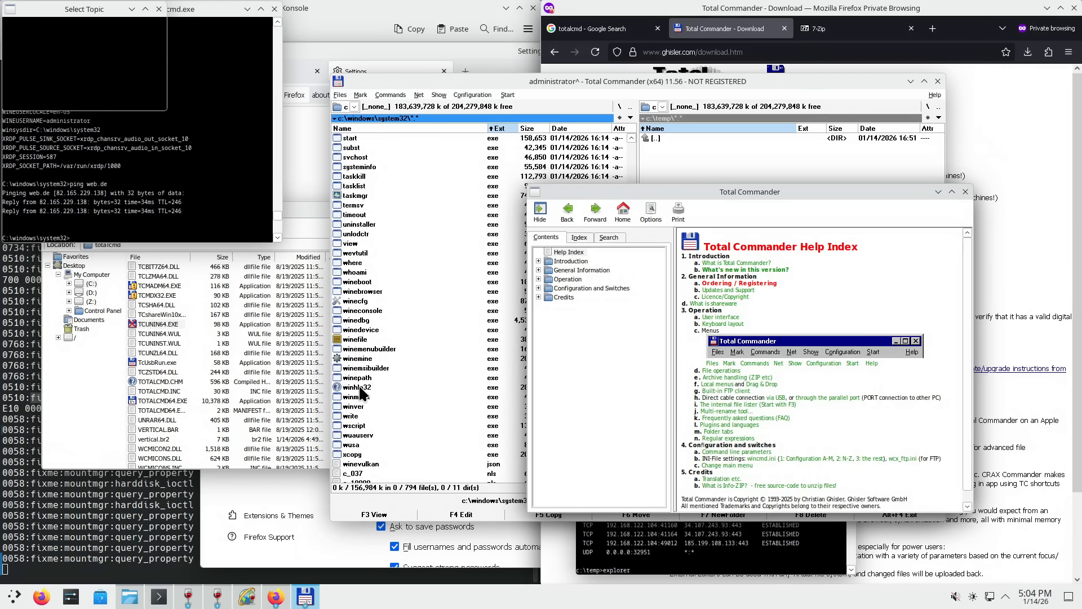
pyautogui.moveTo(721, 191); pyautogui.dragTo(704, 161)
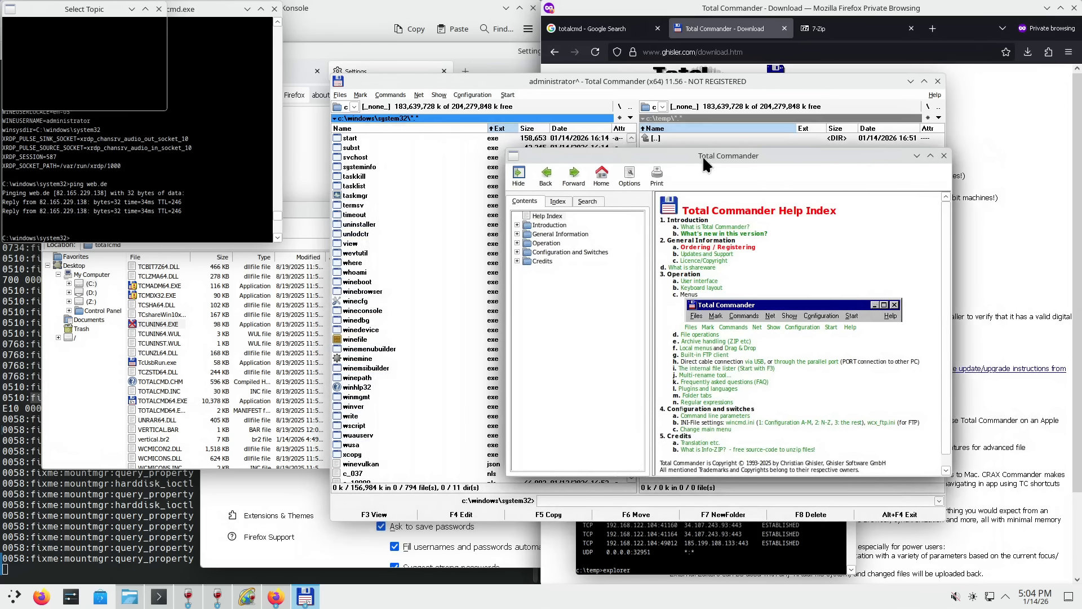
# - Launch winefile from system32, reposition it, and open Desktop then the Trash folder
pyautogui.doubleClick(360, 338)
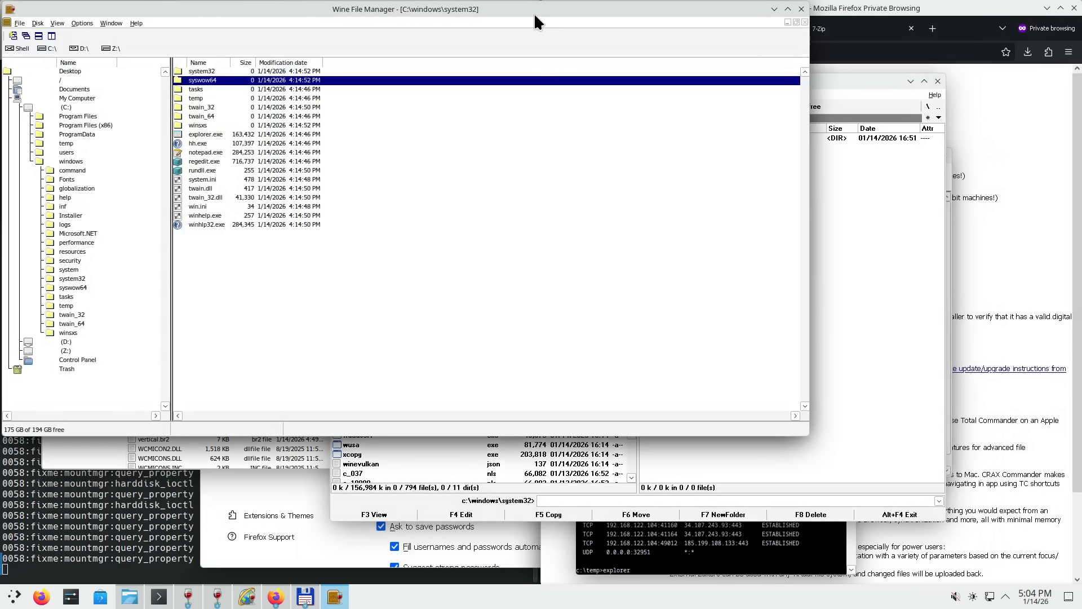
pyautogui.moveTo(535, 15); pyautogui.dragTo(754, 143)
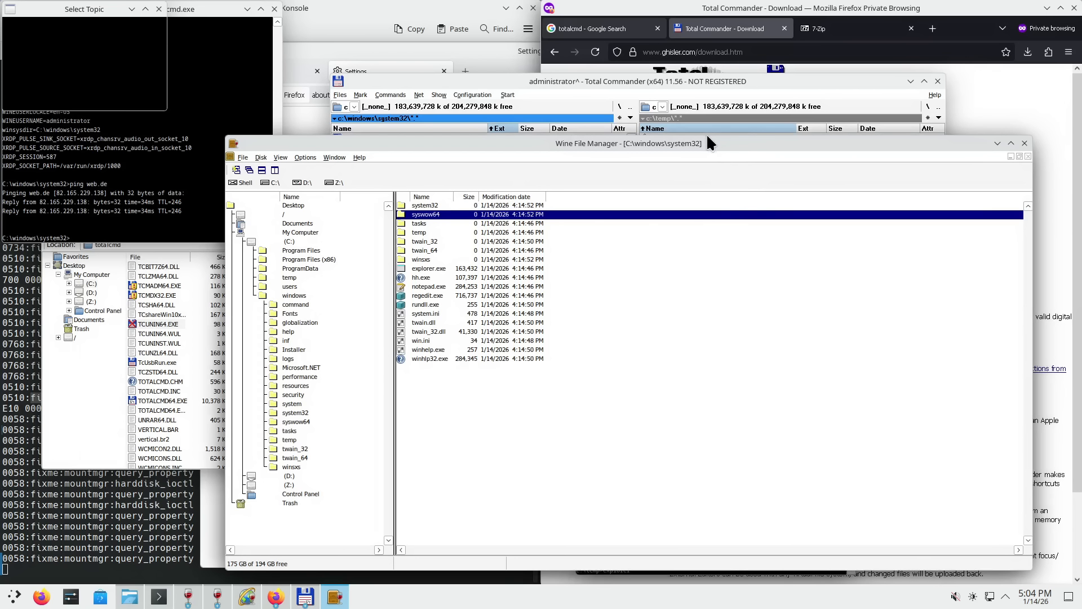
pyautogui.moveTo(707, 140); pyautogui.dragTo(710, 93)
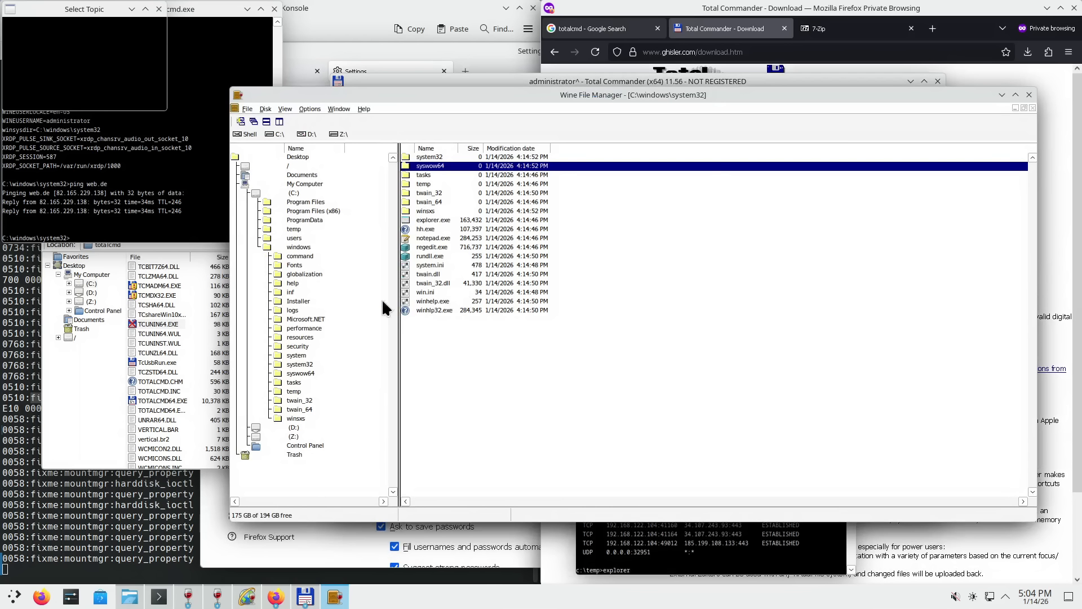
pyautogui.click(298, 157)
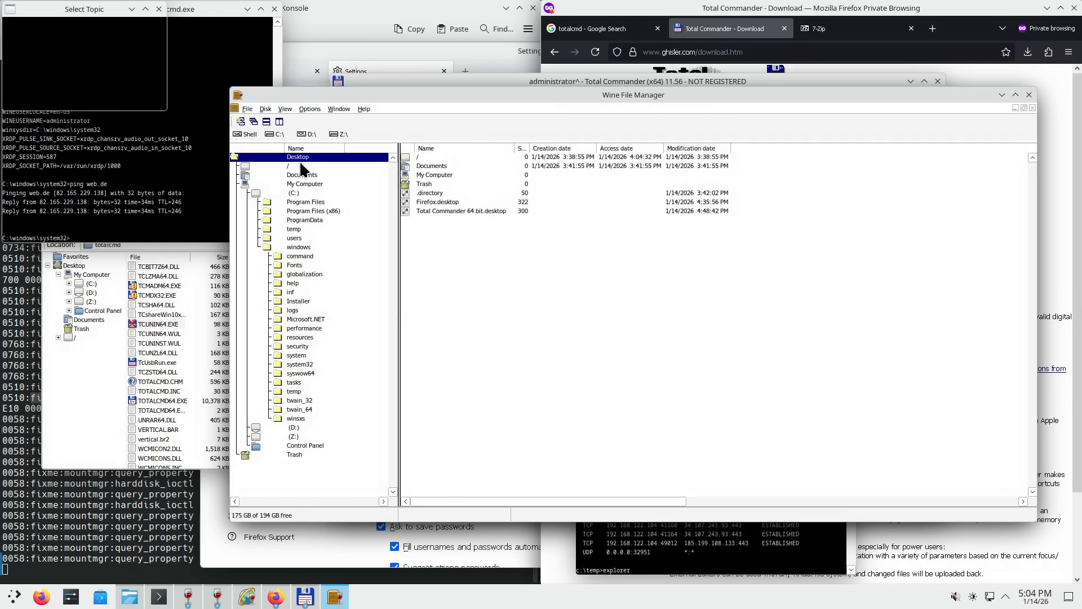
pyautogui.click(297, 454)
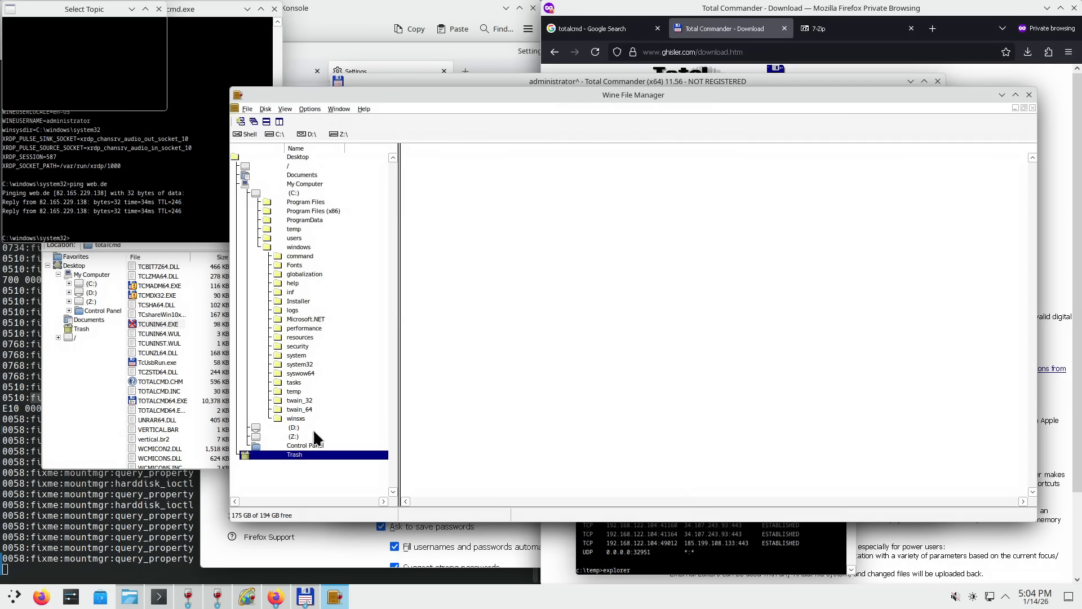
# - Bring the totalcmd folder window forward and move it up toward the centre
pyautogui.click(100, 383)
pyautogui.moveTo(239, 211); pyautogui.dragTo(613, 214)
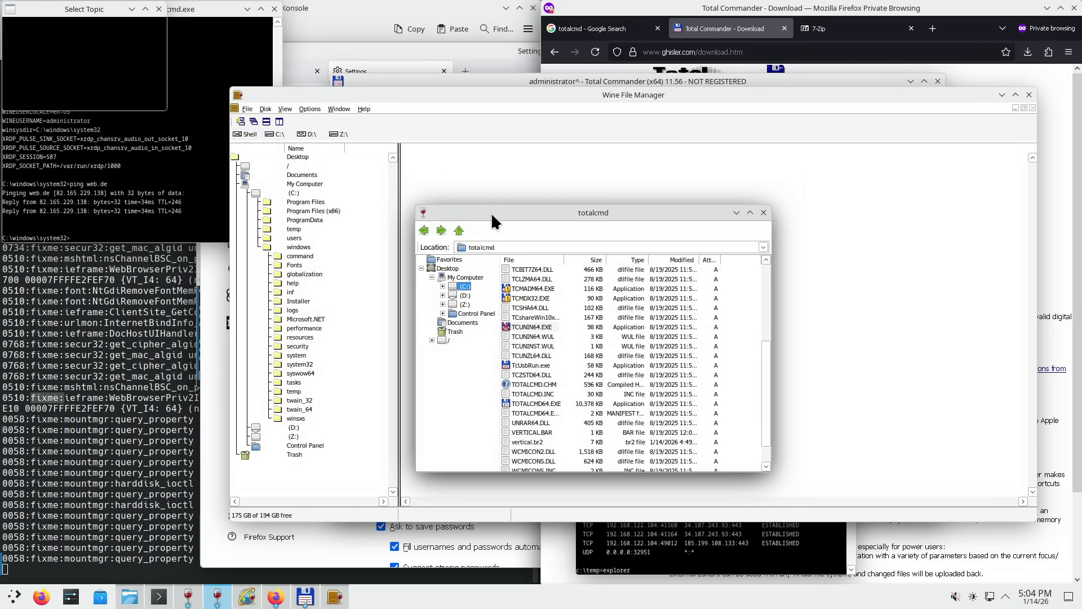
pyautogui.moveTo(492, 212); pyautogui.dragTo(520, 131)
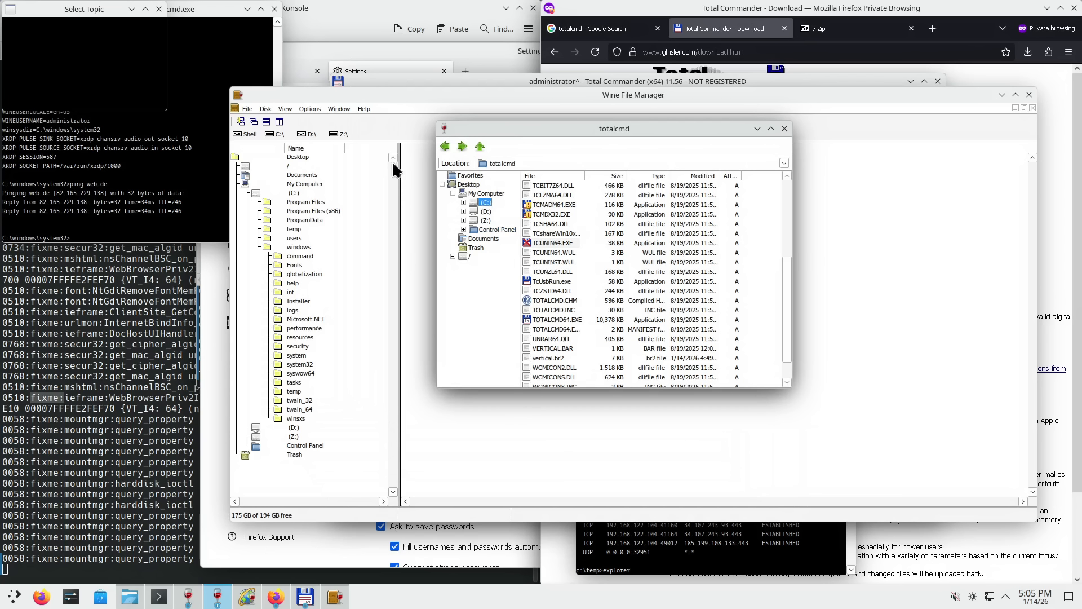
# - Try the file manager's Help topics and dismiss the missing help file error
pyautogui.click(363, 109)
pyautogui.click(373, 122)
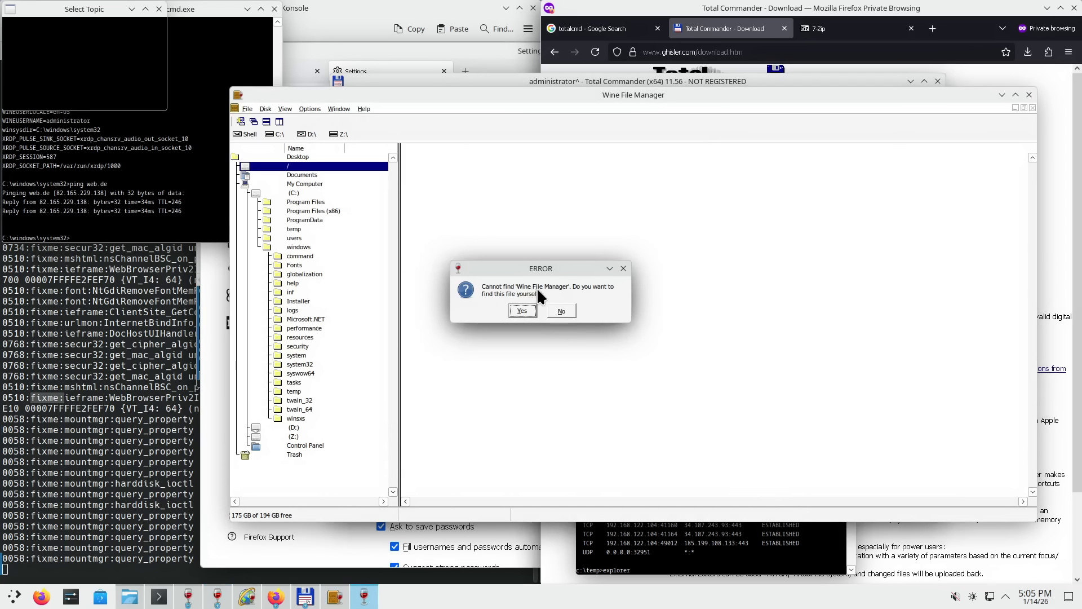
pyautogui.click(623, 269)
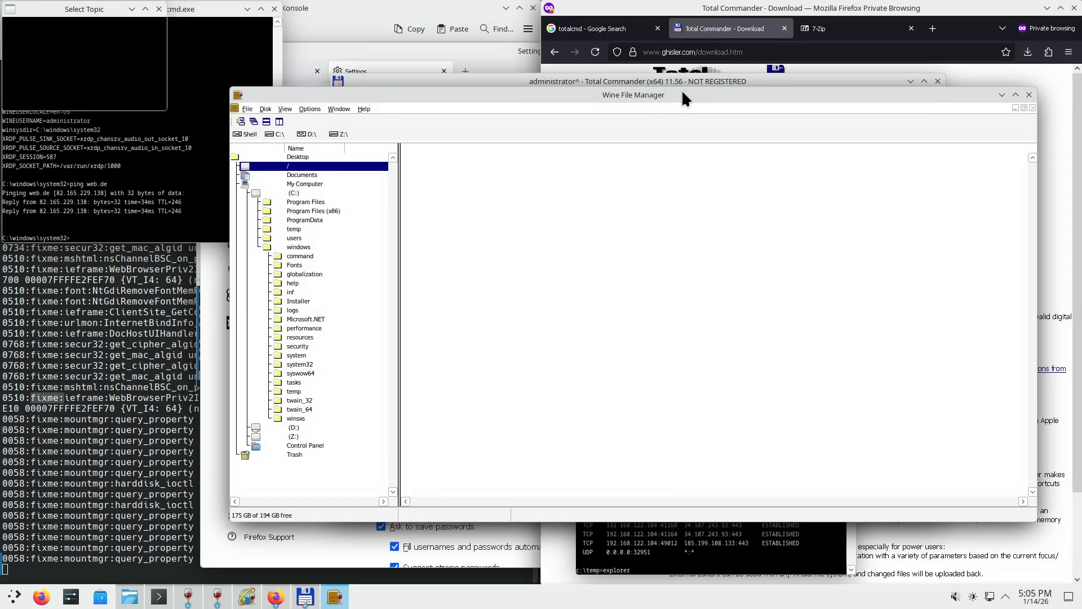
# - Move the totalcmd window to the left and raise the file manager on the right
pyautogui.moveTo(681, 99); pyautogui.dragTo(698, 176)
pyautogui.click(565, 112)
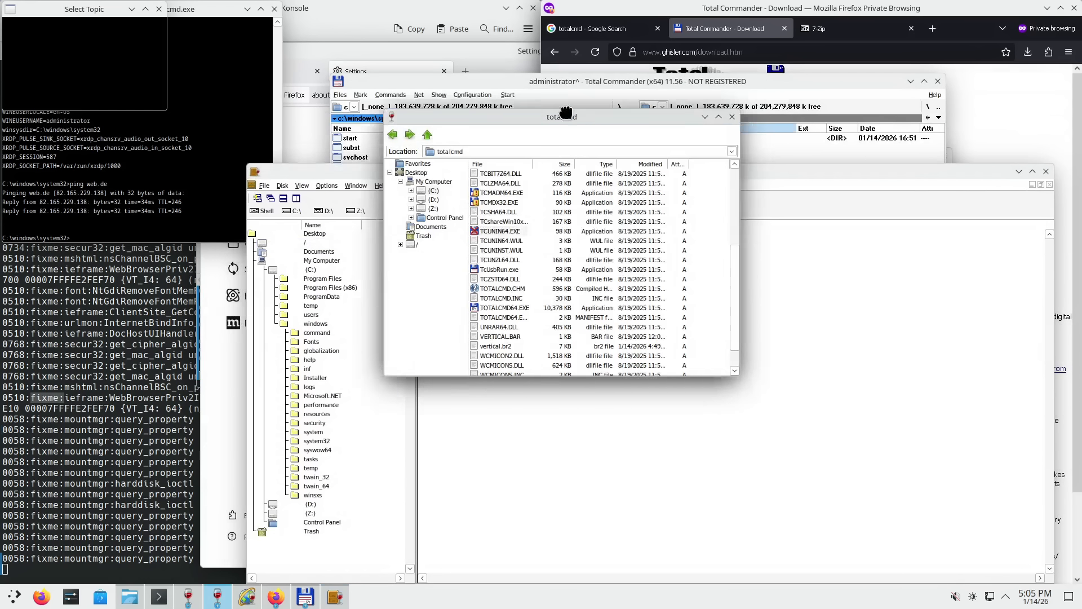
pyautogui.moveTo(565, 112); pyautogui.dragTo(217, 94)
pyautogui.moveTo(477, 174); pyautogui.dragTo(496, 111)
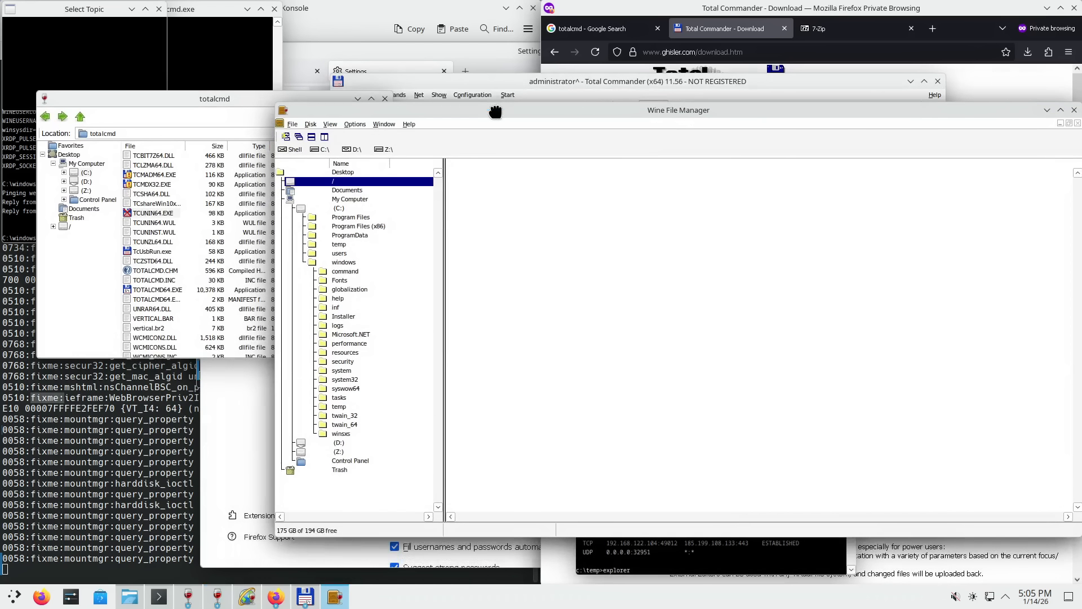
pyautogui.click(225, 97)
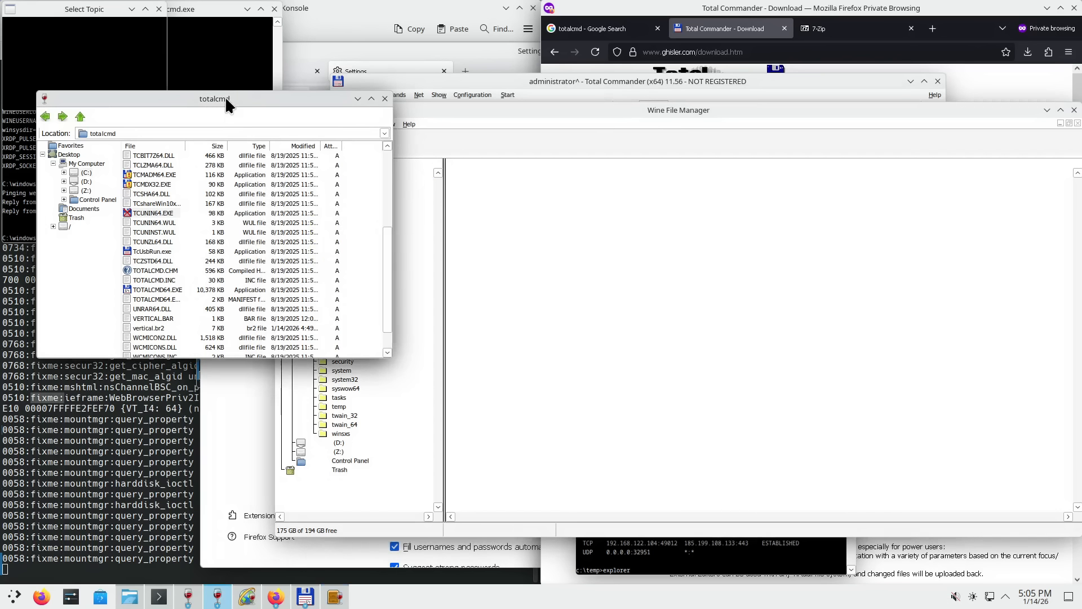
pyautogui.click(428, 107)
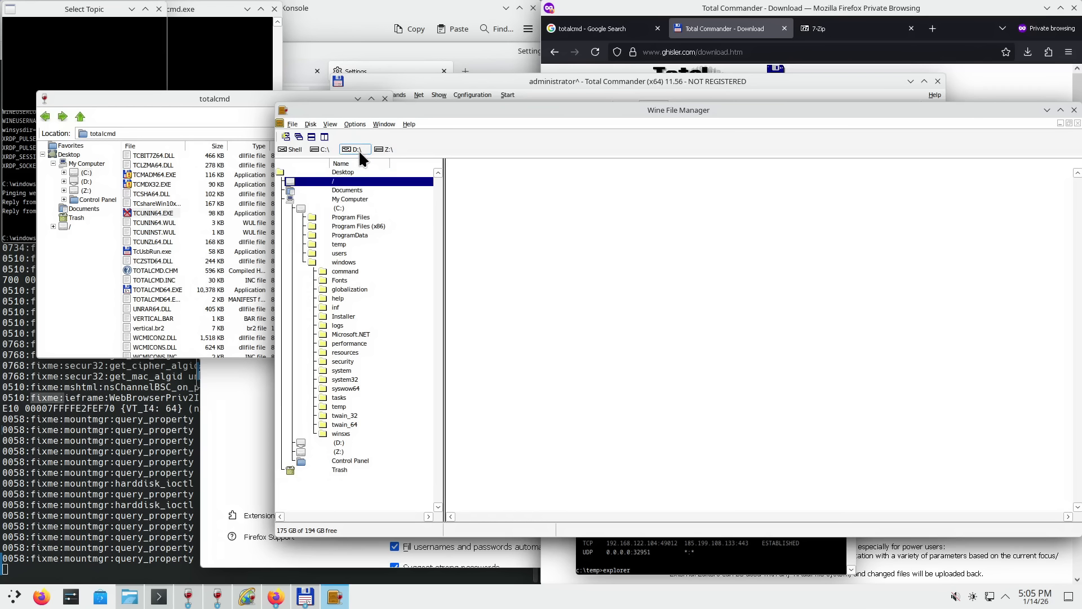
# - Open a Z:\ drive window, then move and maximize the folder tree window
pyautogui.click(385, 151)
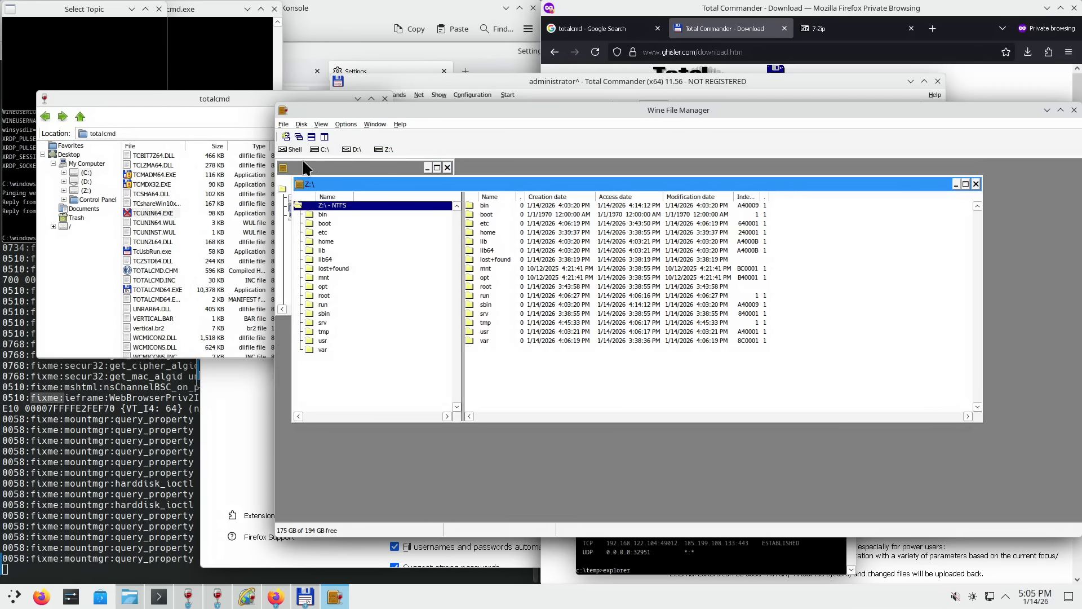
pyautogui.moveTo(417, 186); pyautogui.dragTo(486, 245)
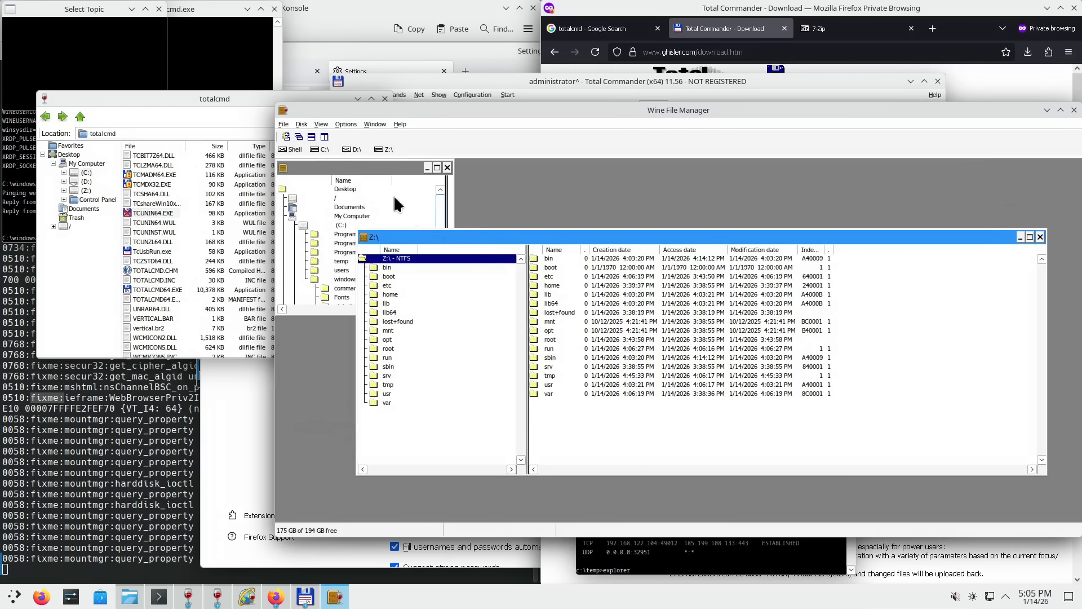
pyautogui.click(437, 167)
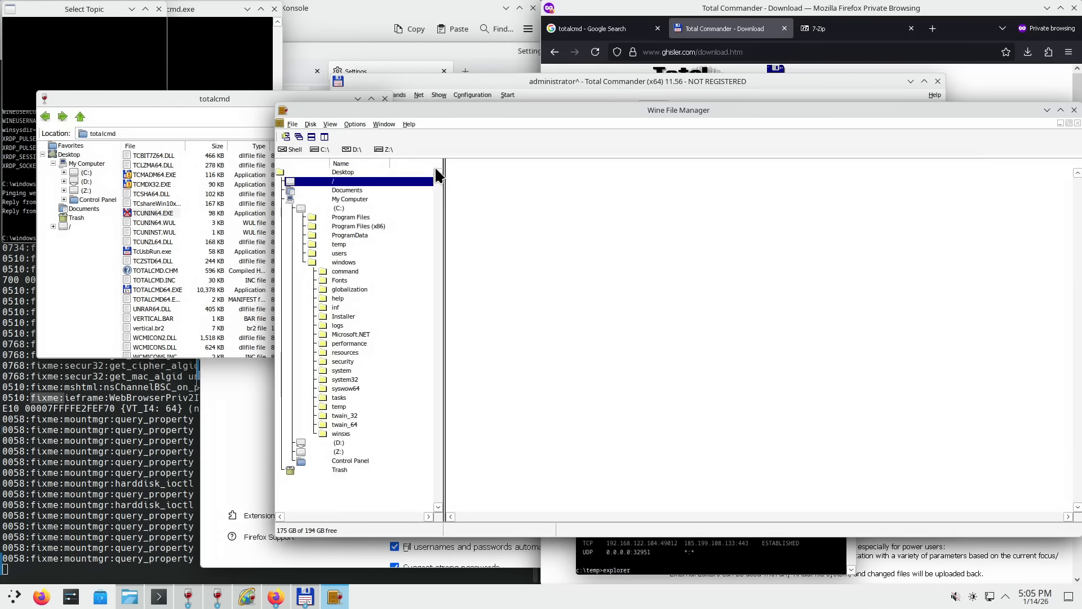
pyautogui.click(1069, 124)
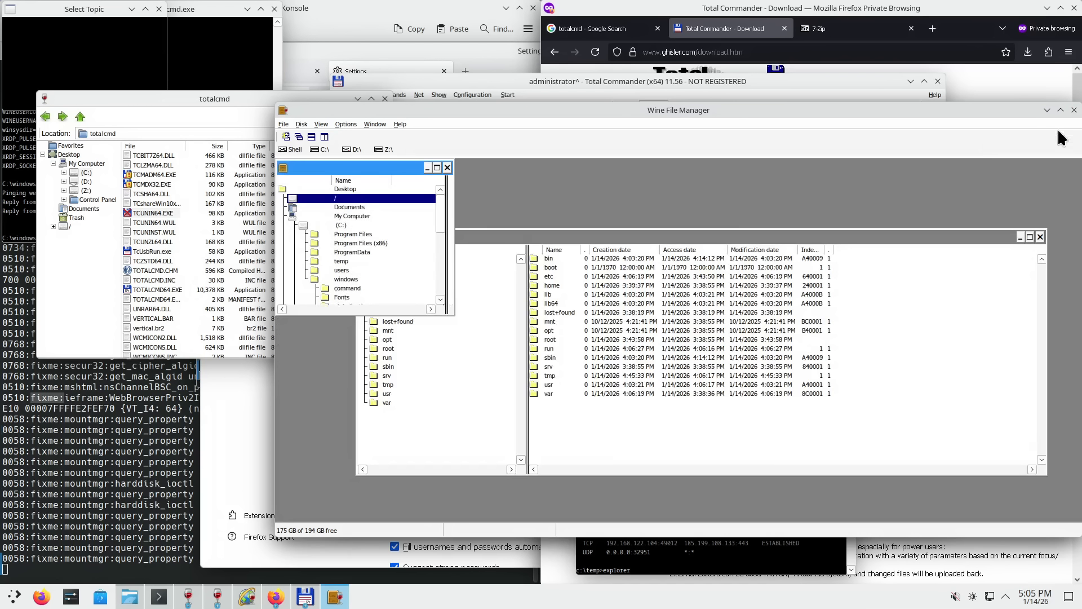
pyautogui.moveTo(401, 167); pyautogui.dragTo(554, 220)
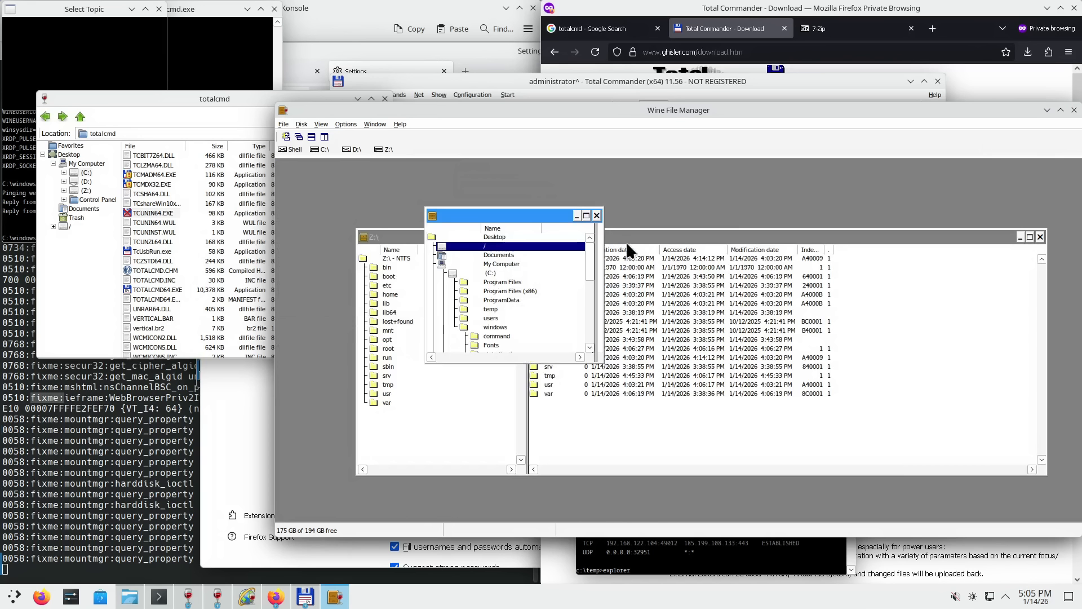
pyautogui.doubleClick(512, 211)
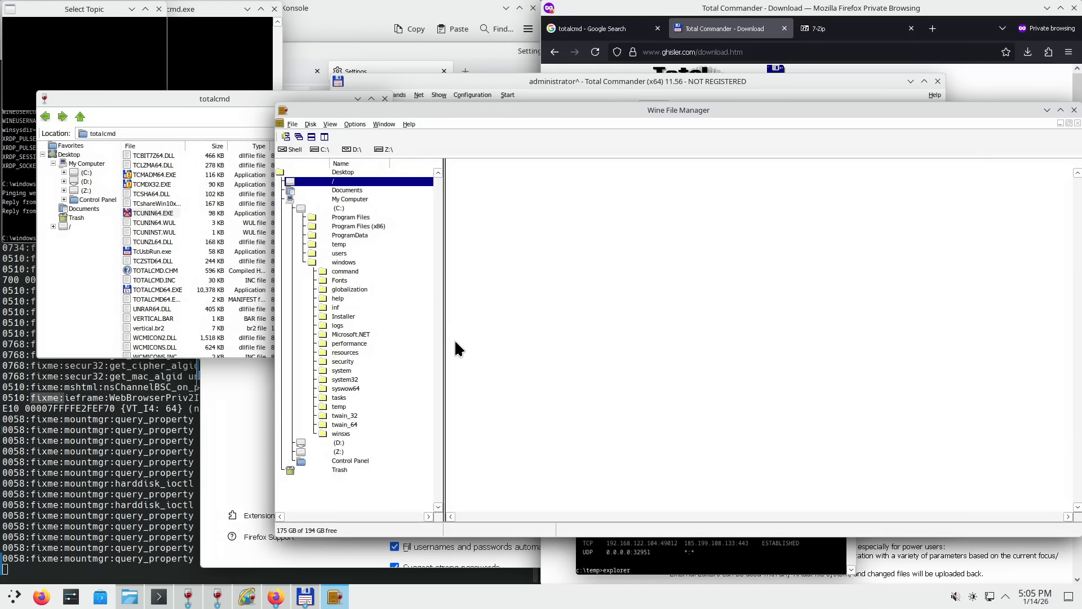
# - Use the Window menu to switch to Z:\ and back, then list the C: drive contents
pyautogui.click(380, 126)
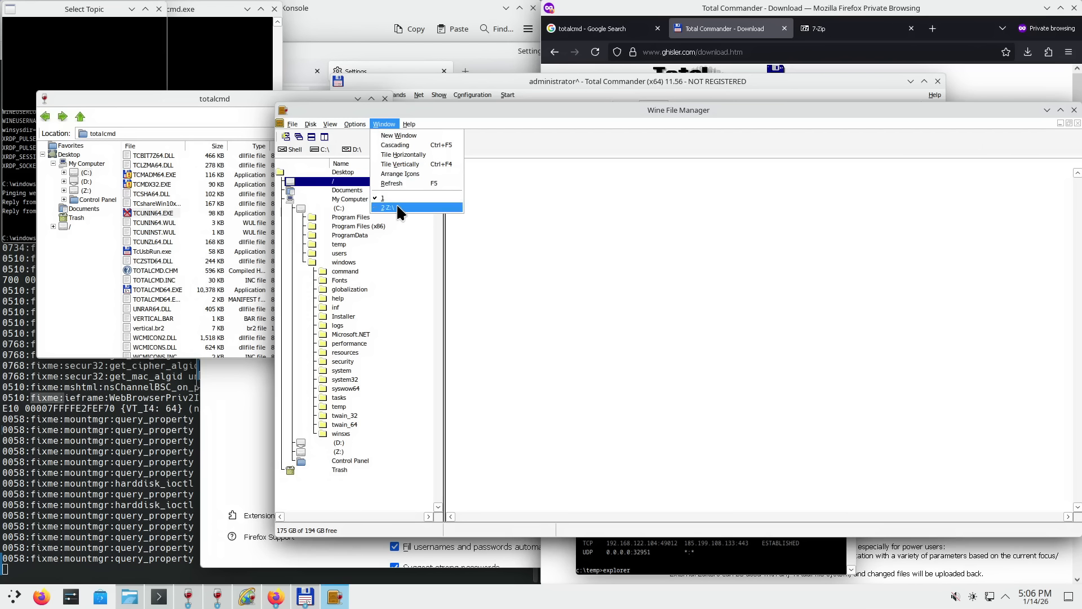
pyautogui.click(396, 208)
pyautogui.click(384, 124)
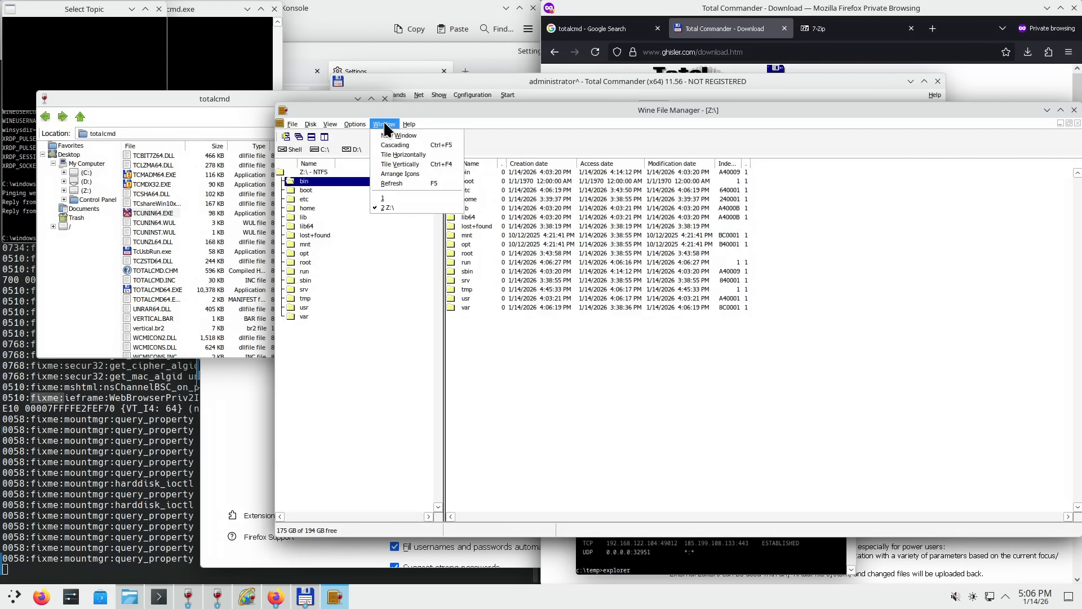
pyautogui.click(398, 195)
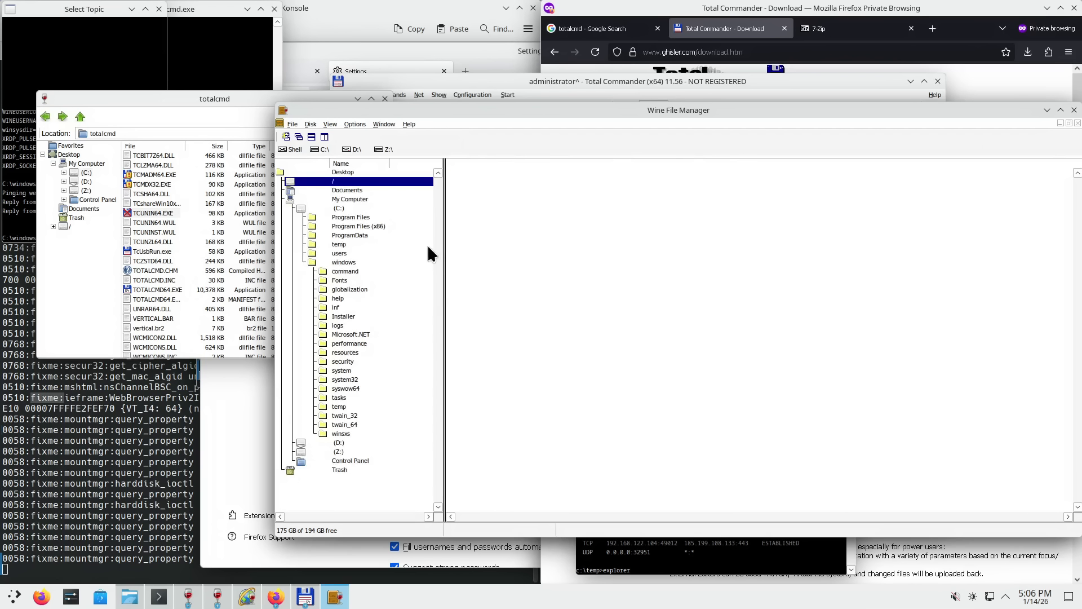
pyautogui.click(337, 209)
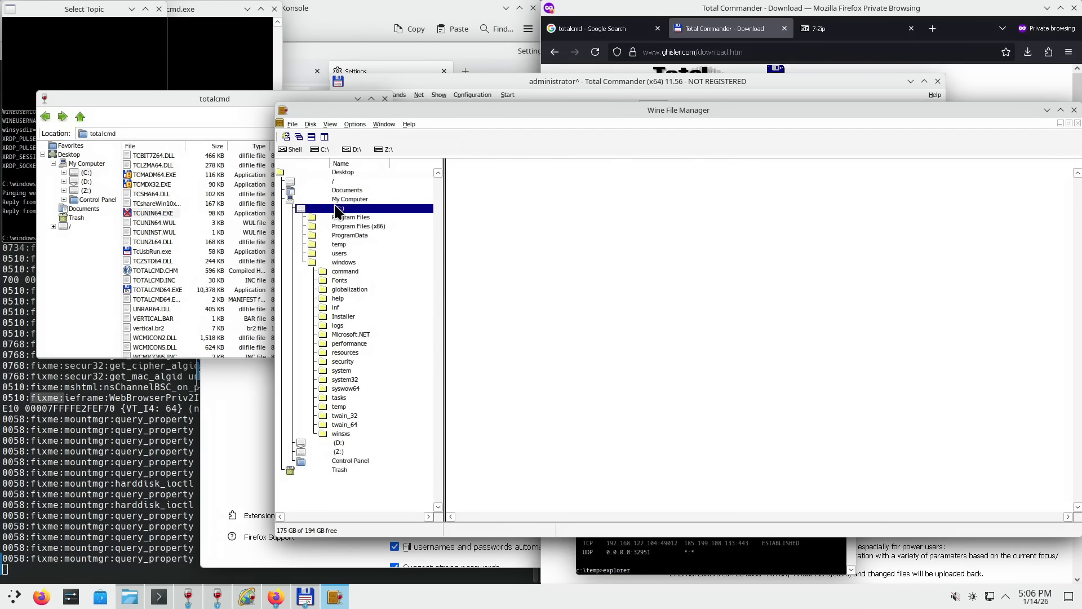
# - Browse the window list and display options, then toggle between the totalcmd window and file manager
pyautogui.click(385, 124)
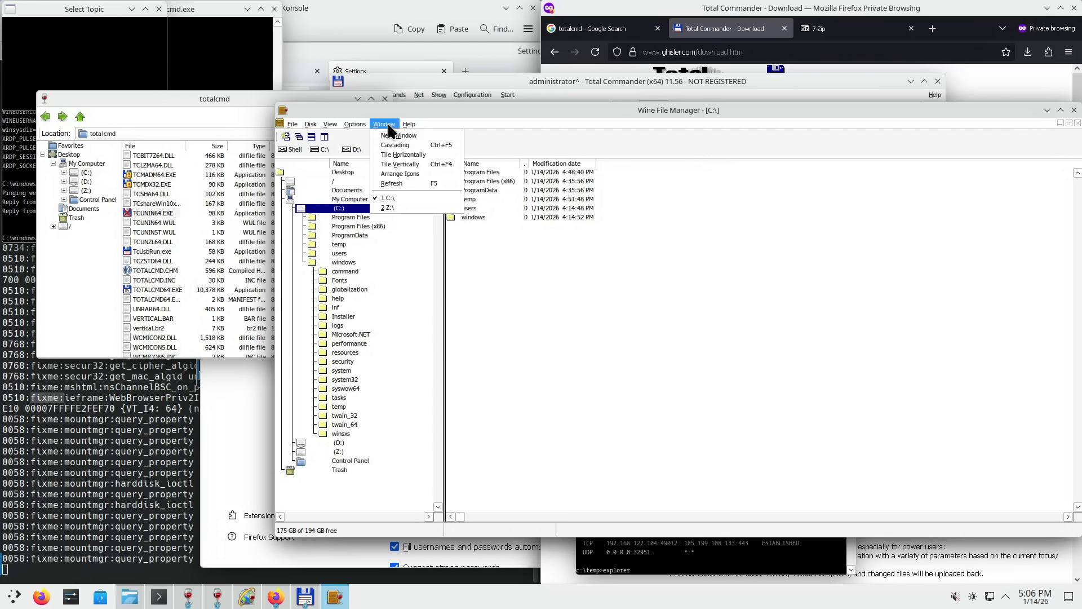
pyautogui.click(559, 343)
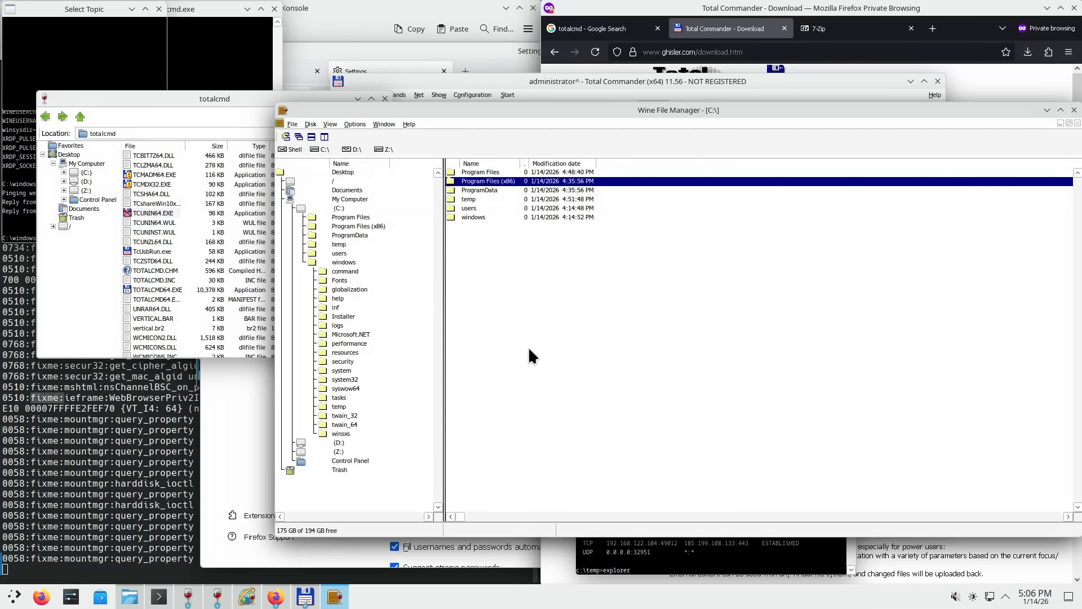
pyautogui.click(360, 121)
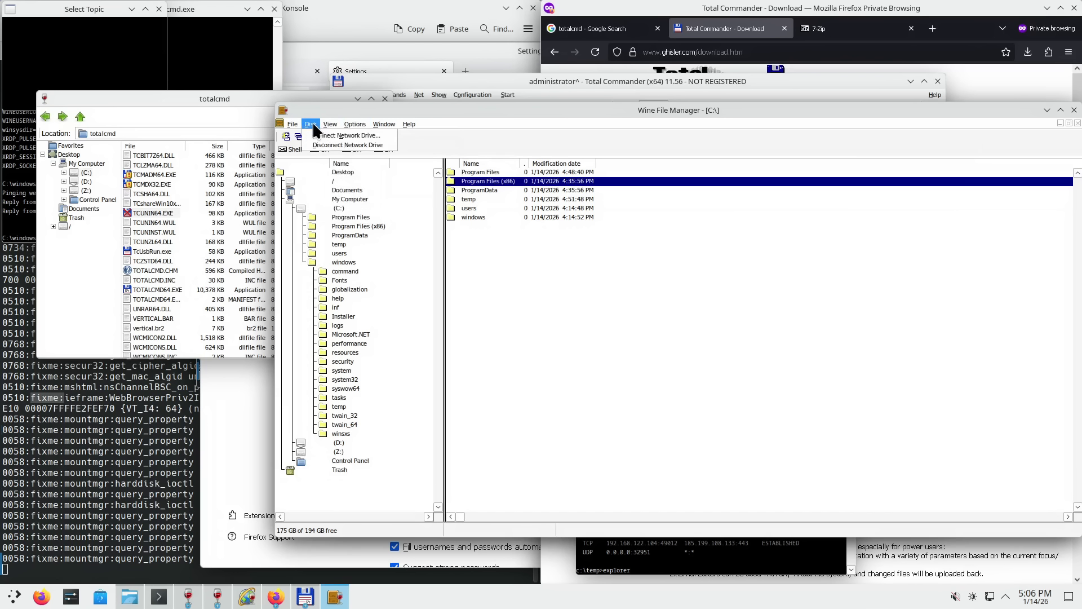
pyautogui.moveTo(293, 120)
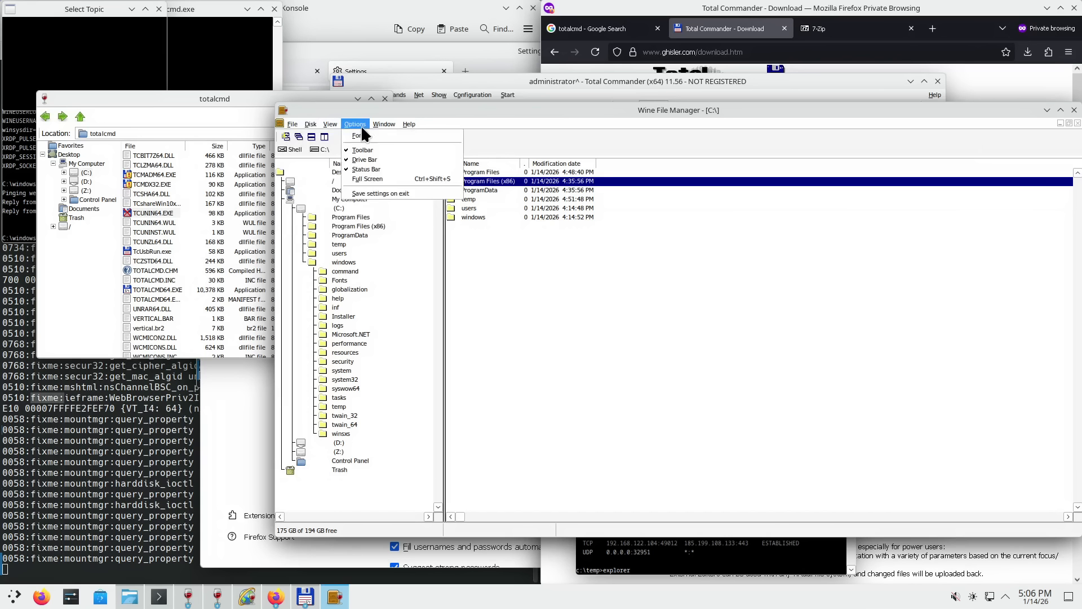
pyautogui.click(539, 110)
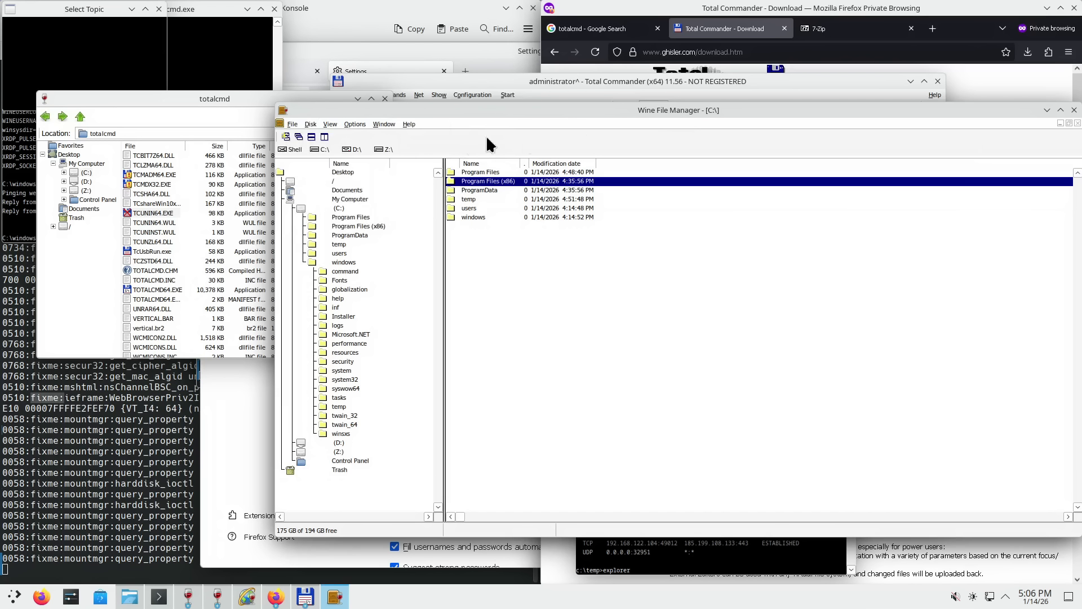
pyautogui.click(160, 120)
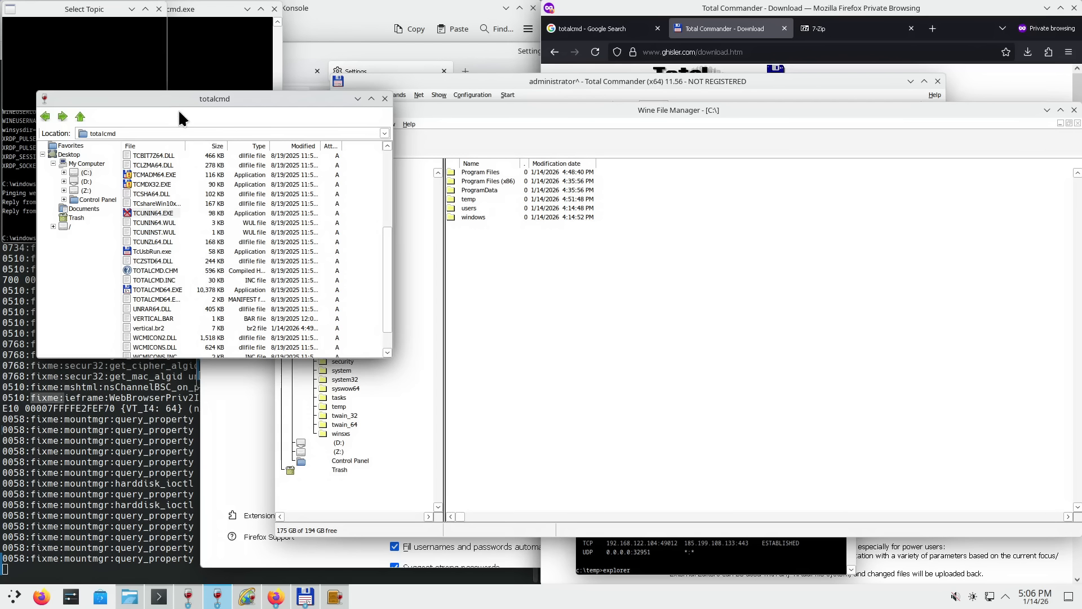
pyautogui.click(502, 112)
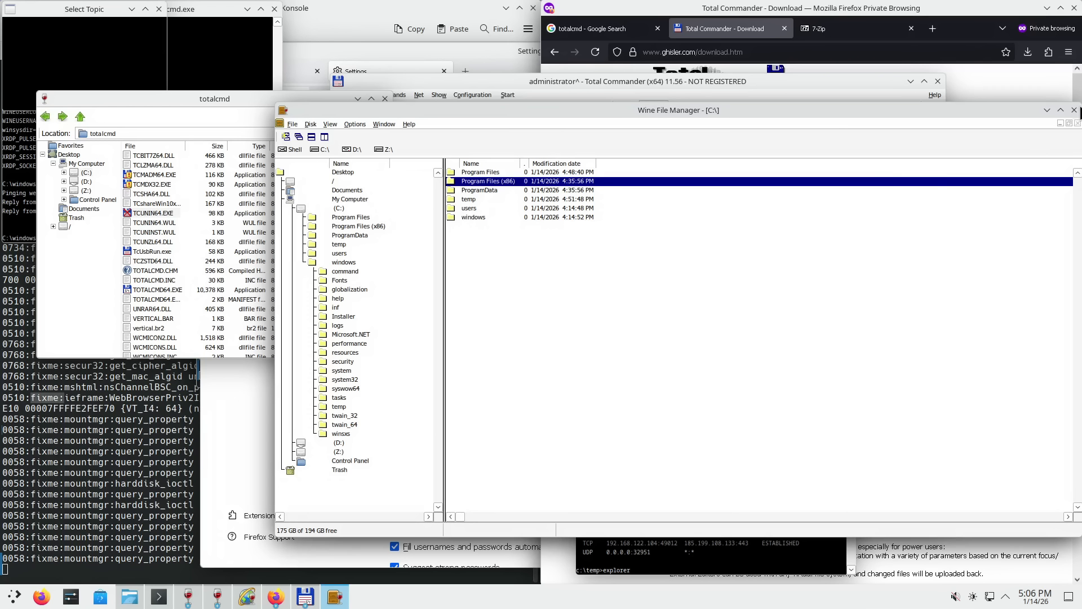
# - Close Wine File Manager and select xcopy, wusa, wuauserv and wscript in system32
pyautogui.click(1075, 112)
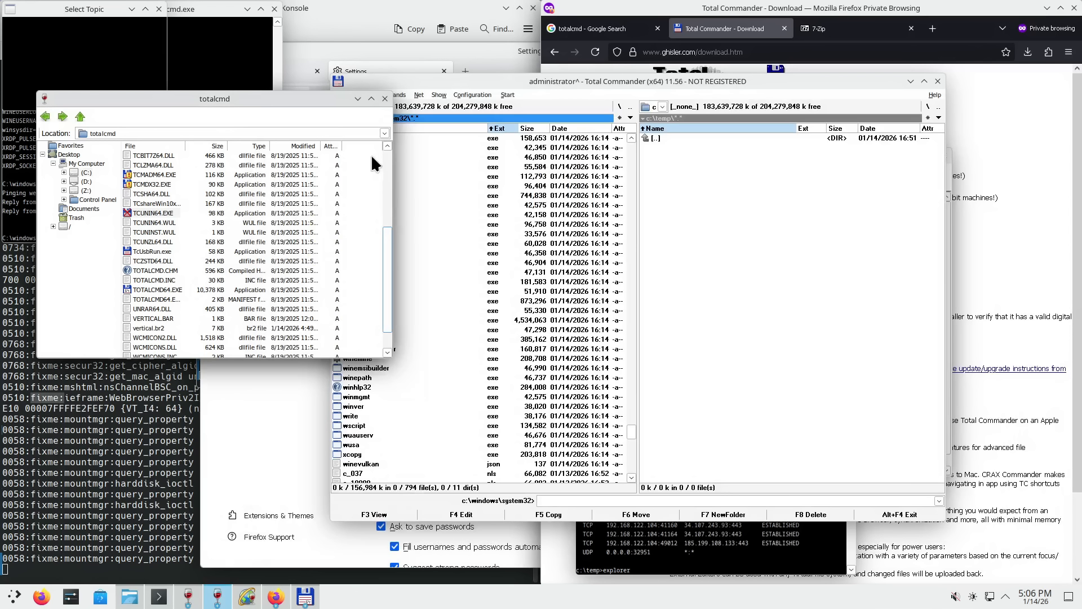
pyautogui.click(734, 240)
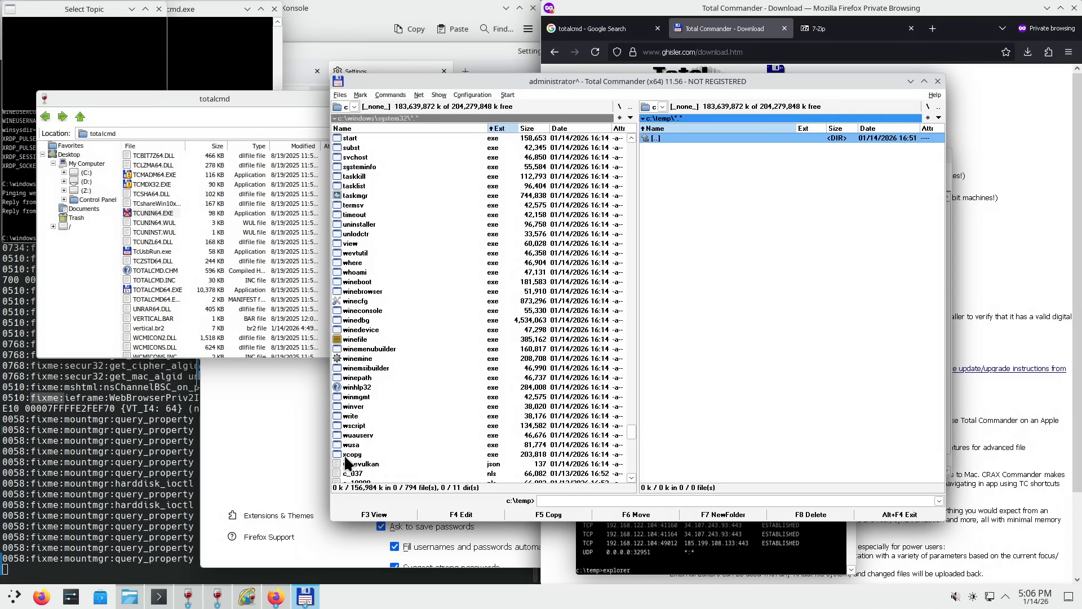
pyautogui.click(396, 455)
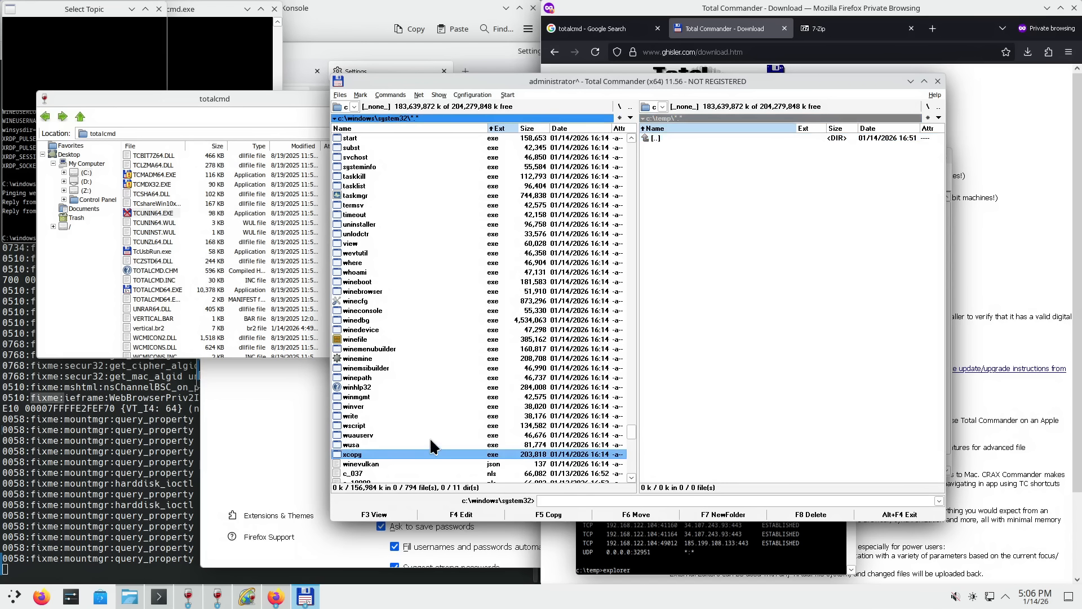
pyautogui.click(364, 444)
pyautogui.click(386, 435)
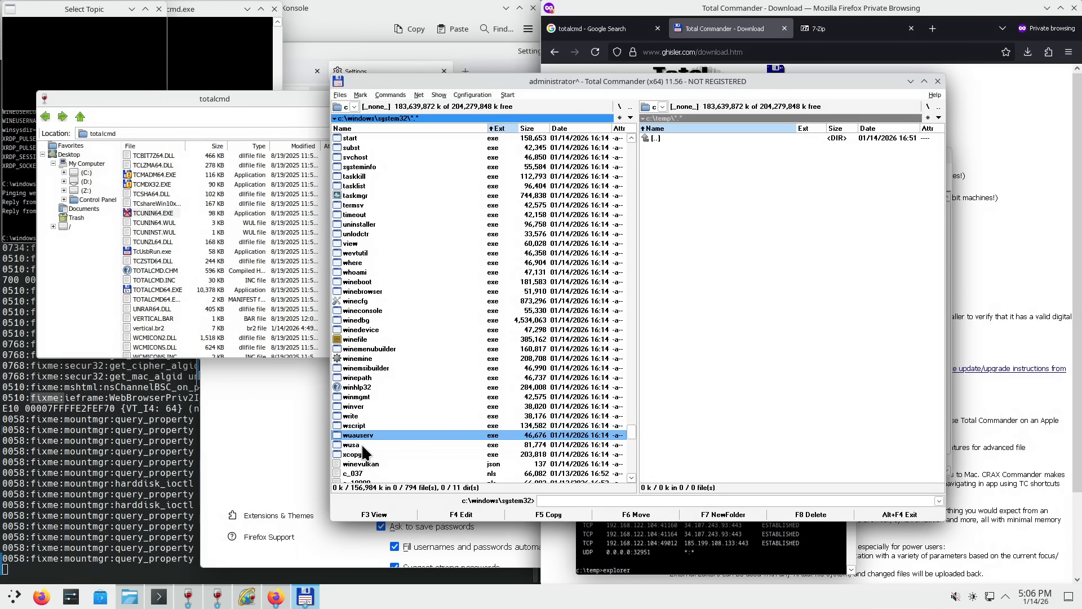
pyautogui.click(361, 444)
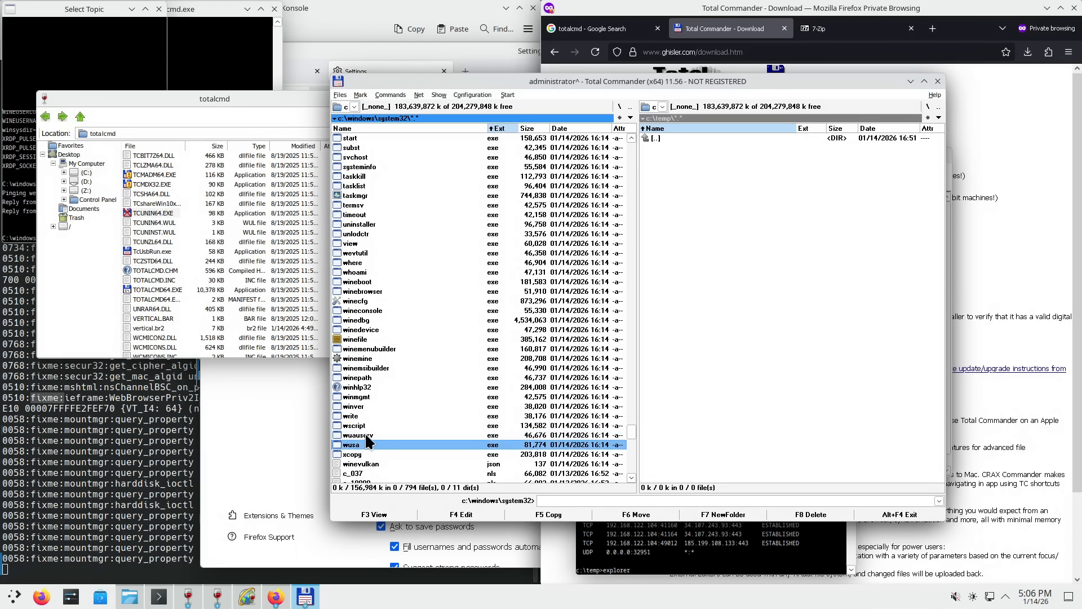
pyautogui.click(365, 435)
pyautogui.click(369, 426)
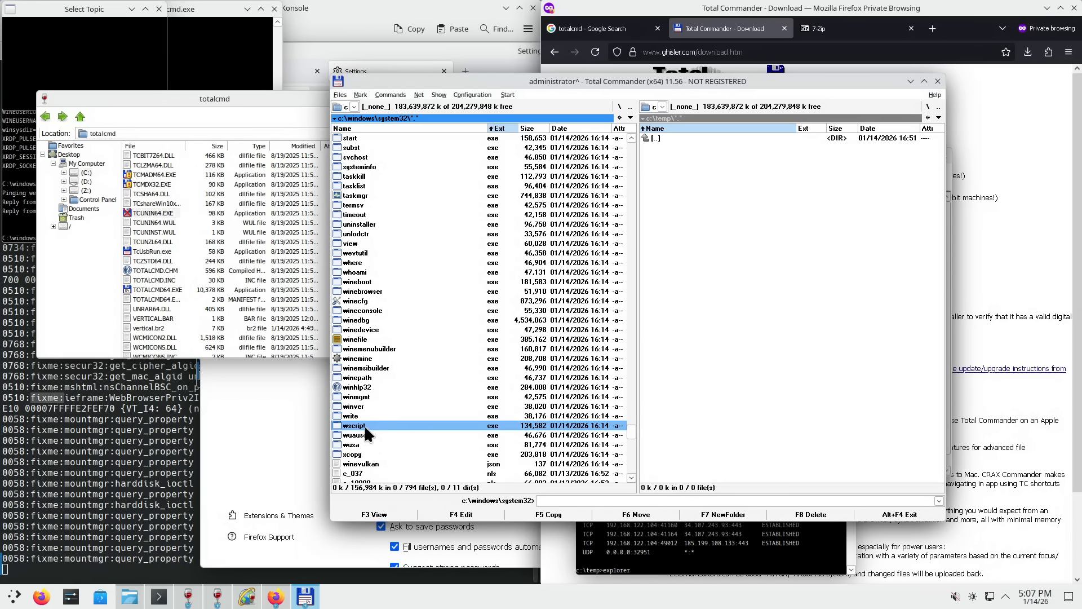
# - Select cscript, then scroll the system32 panel down until netstat is at the top
pyautogui.scroll(20, 374, 404)
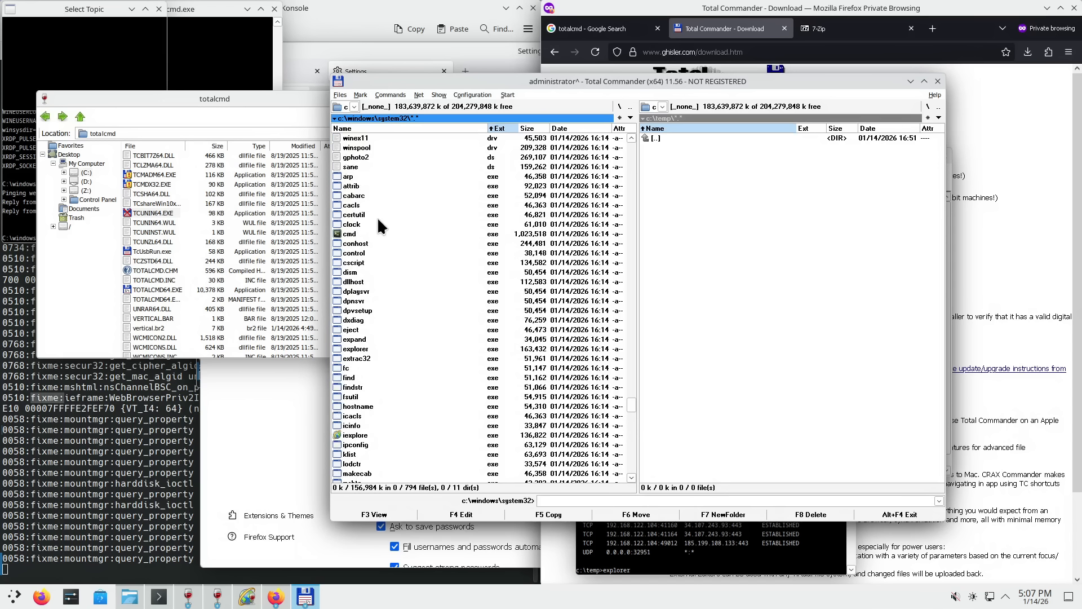
pyautogui.click(361, 263)
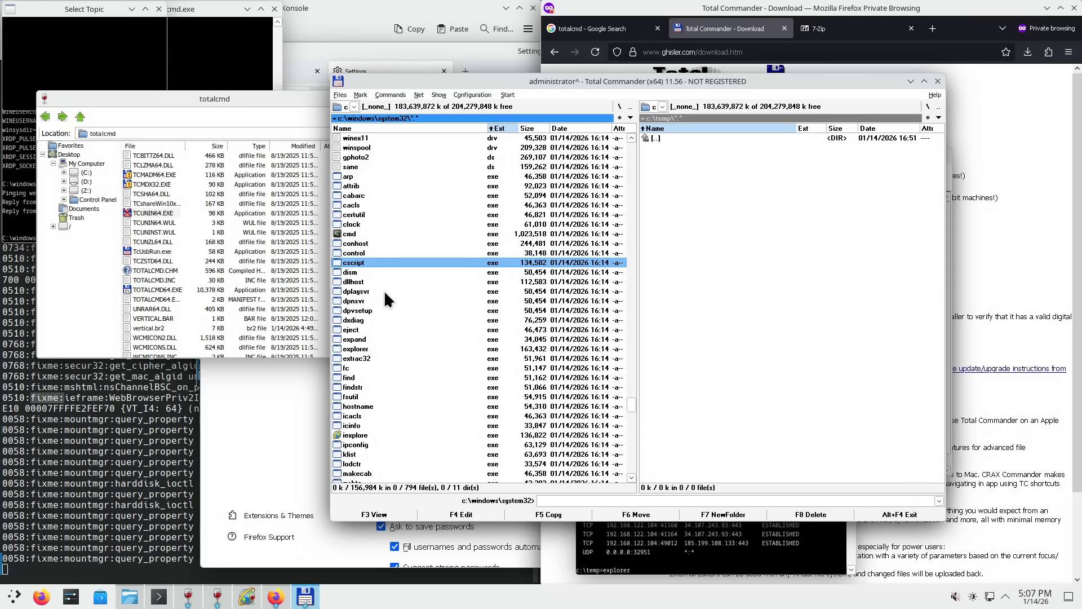
pyautogui.scroll(-2, 384, 290)
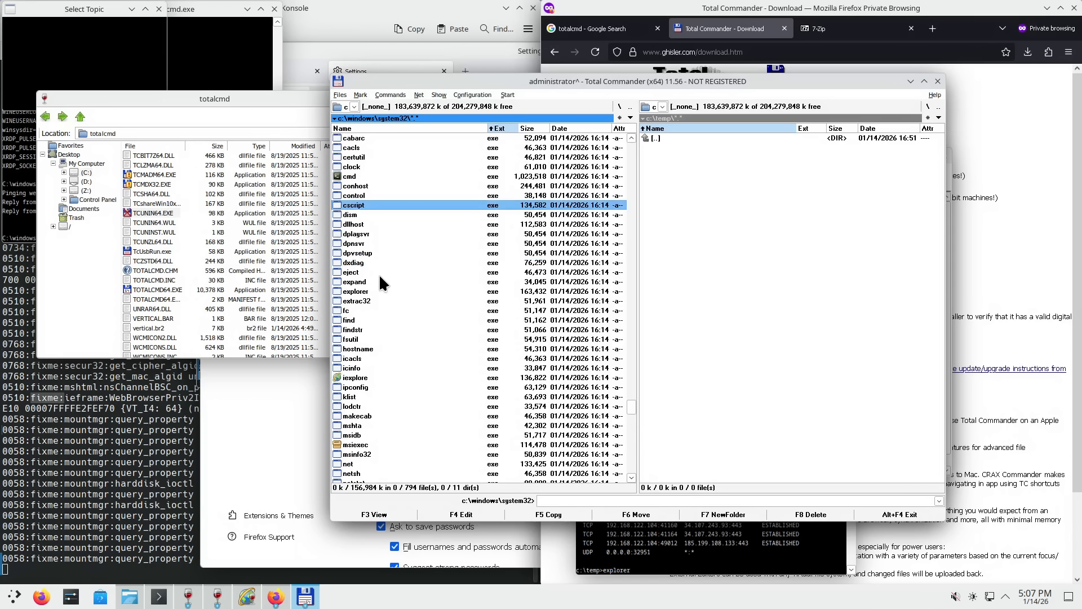
pyautogui.scroll(-6, 377, 277)
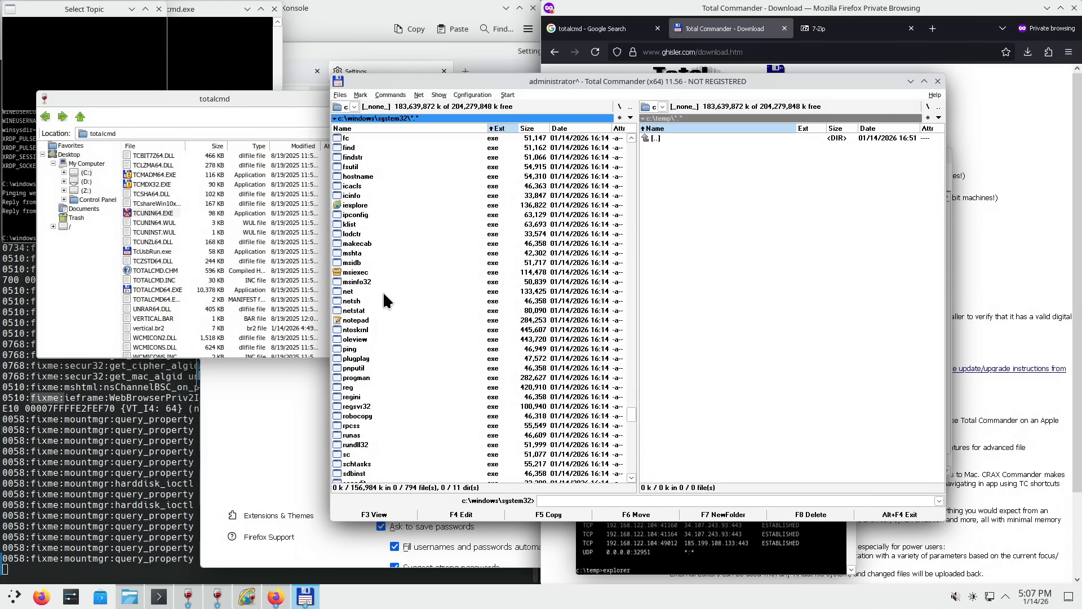
pyautogui.scroll(-2, 383, 299)
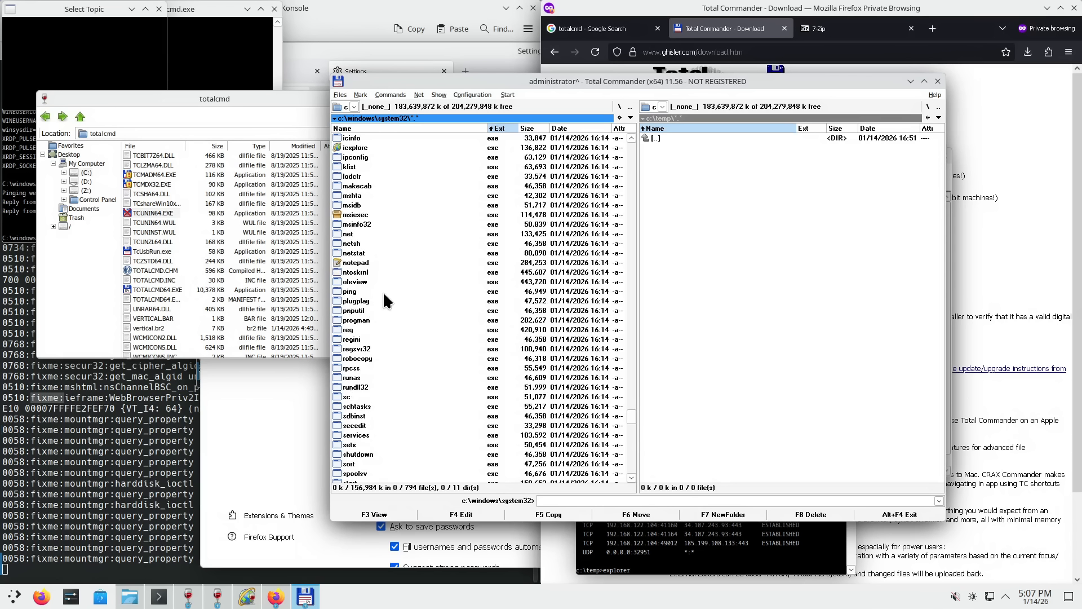
pyautogui.scroll(-4, 389, 298)
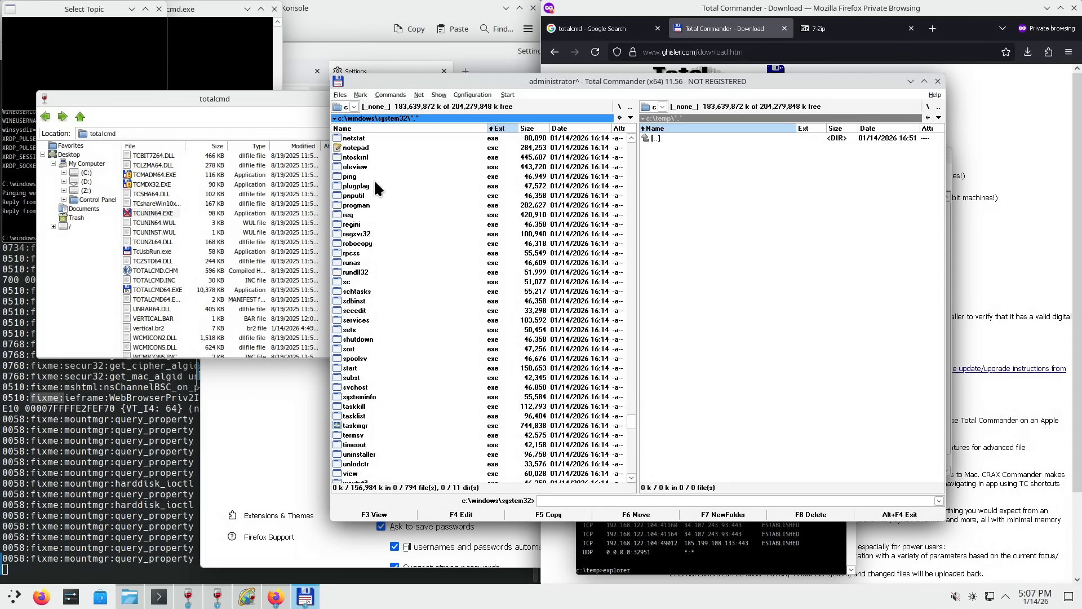
# - Launch oleview from system32, move its window toward the centre, and bring Total Commander back in front
pyautogui.doubleClick(361, 167)
pyautogui.scroll(1, 367, 181)
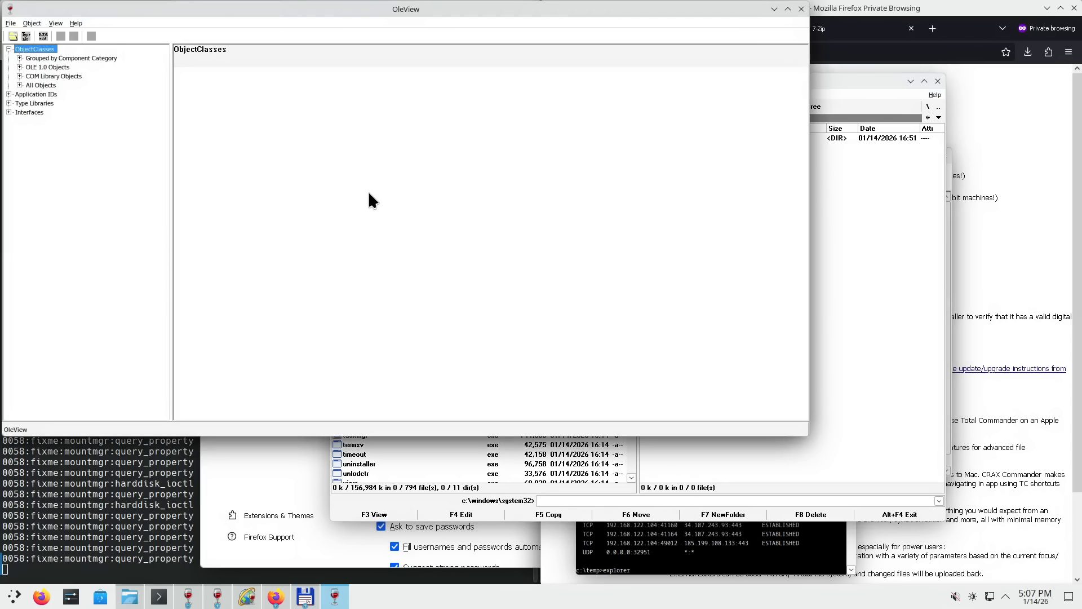
pyautogui.moveTo(493, 9); pyautogui.dragTo(766, 100)
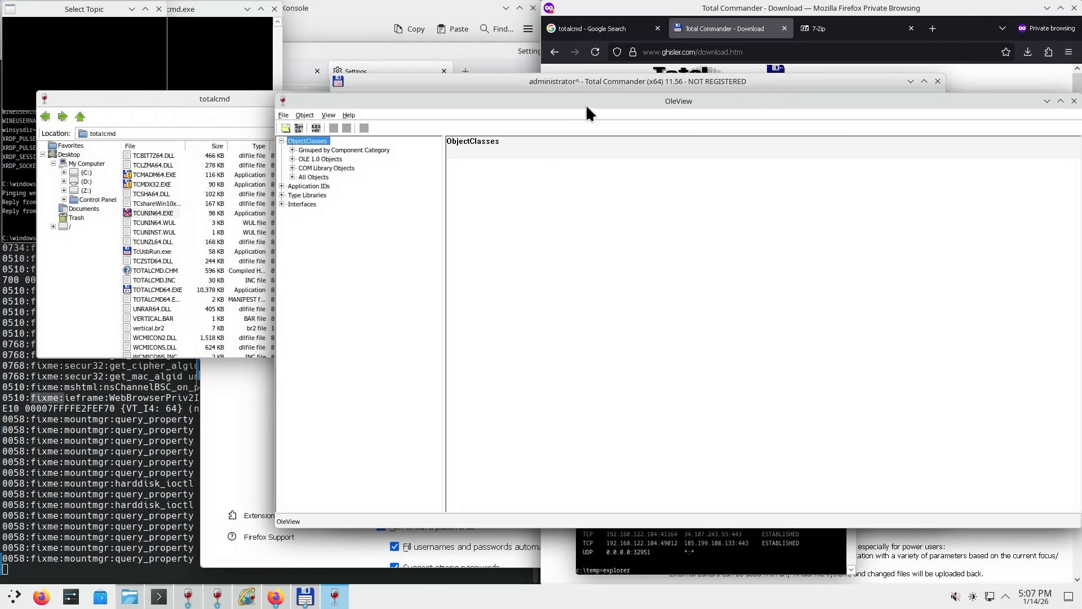
pyautogui.moveTo(586, 112); pyautogui.dragTo(592, 140)
pyautogui.click(590, 77)
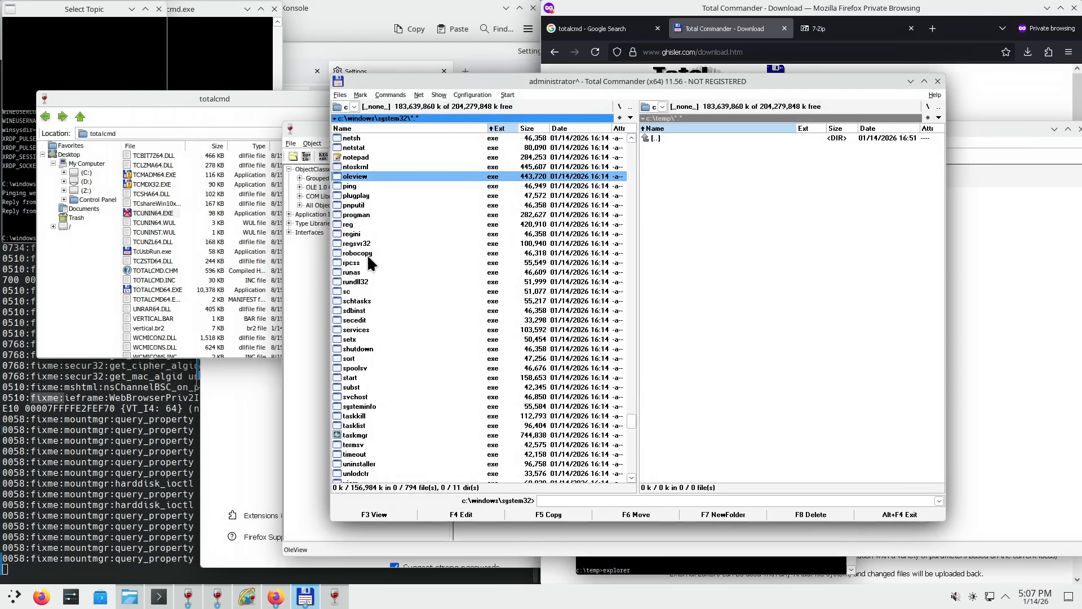
pyautogui.click(359, 291)
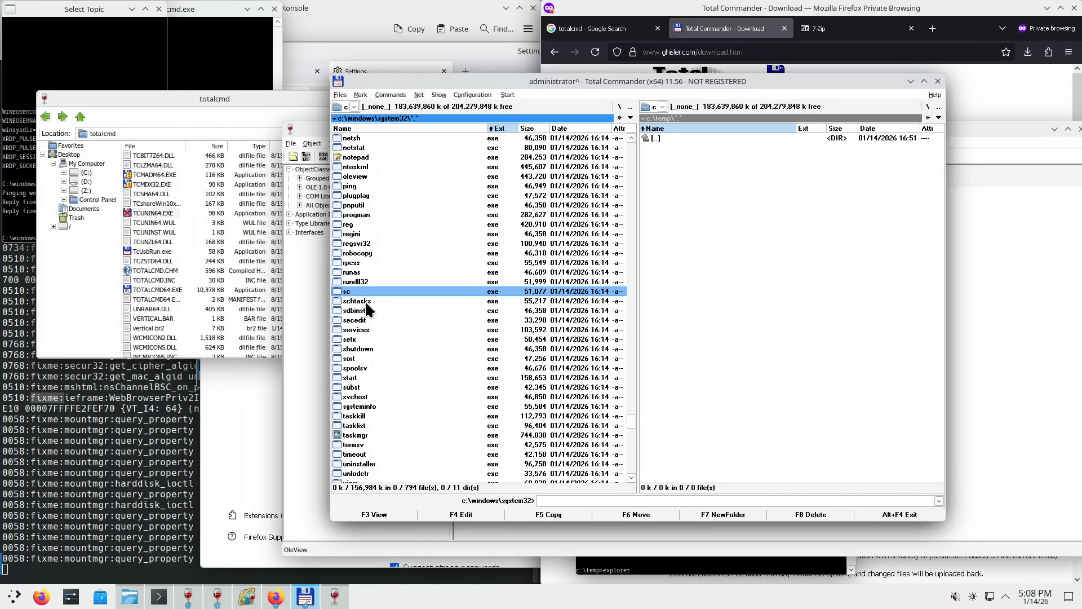
pyautogui.click(366, 303)
pyautogui.click(367, 338)
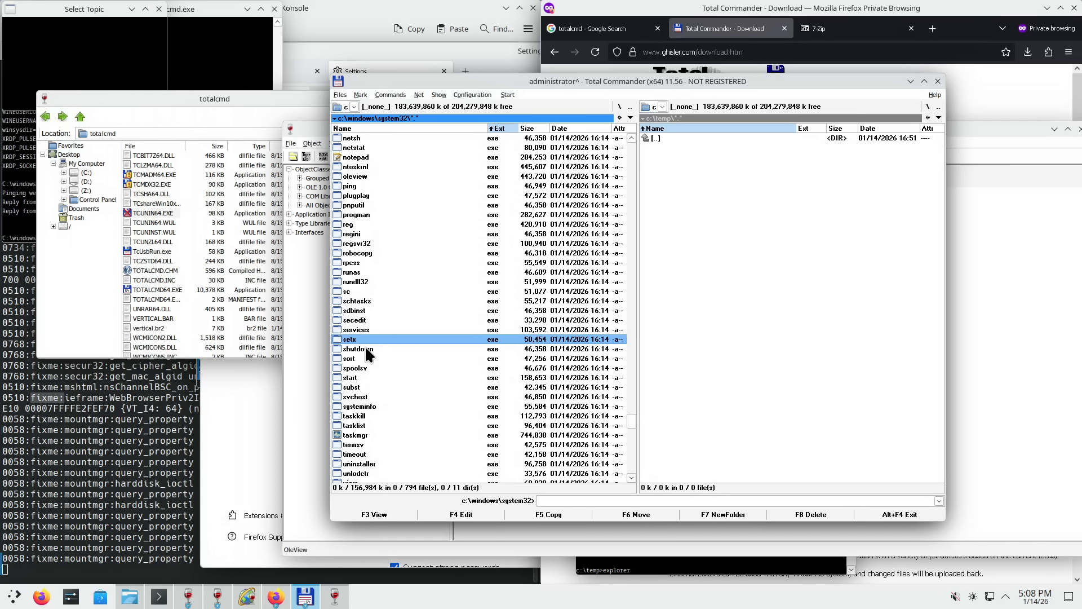
pyautogui.click(364, 346)
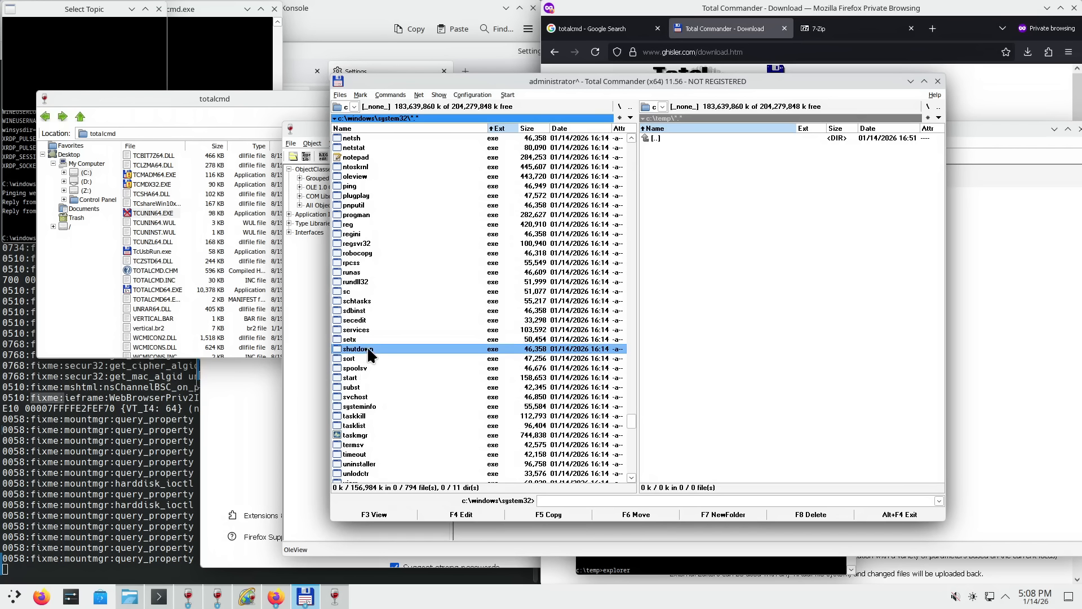
pyautogui.click(364, 356)
pyautogui.click(367, 348)
pyautogui.click(361, 357)
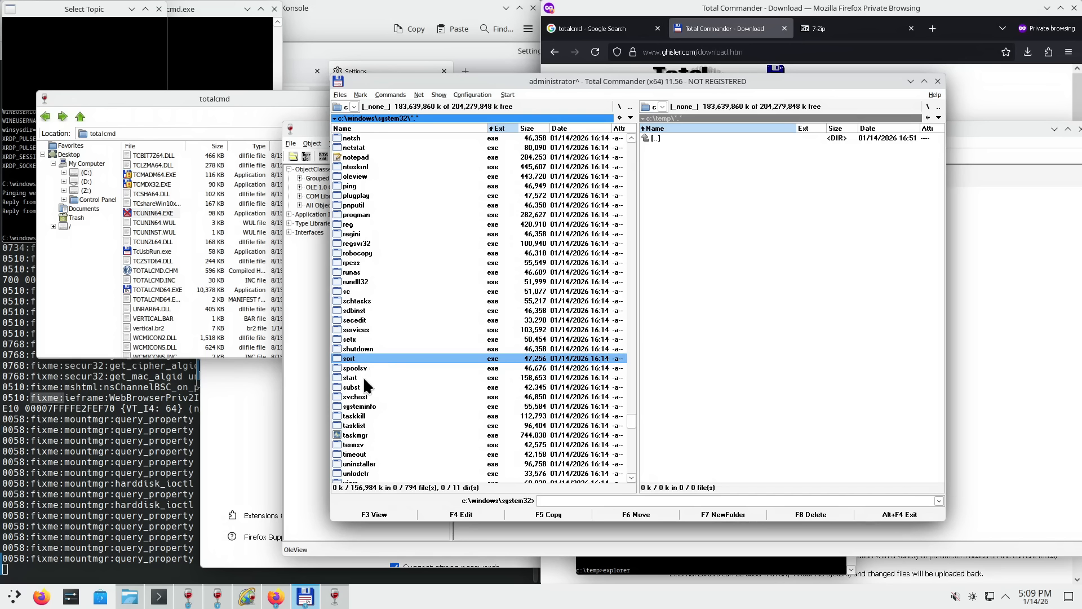
pyautogui.click(363, 376)
pyautogui.click(364, 386)
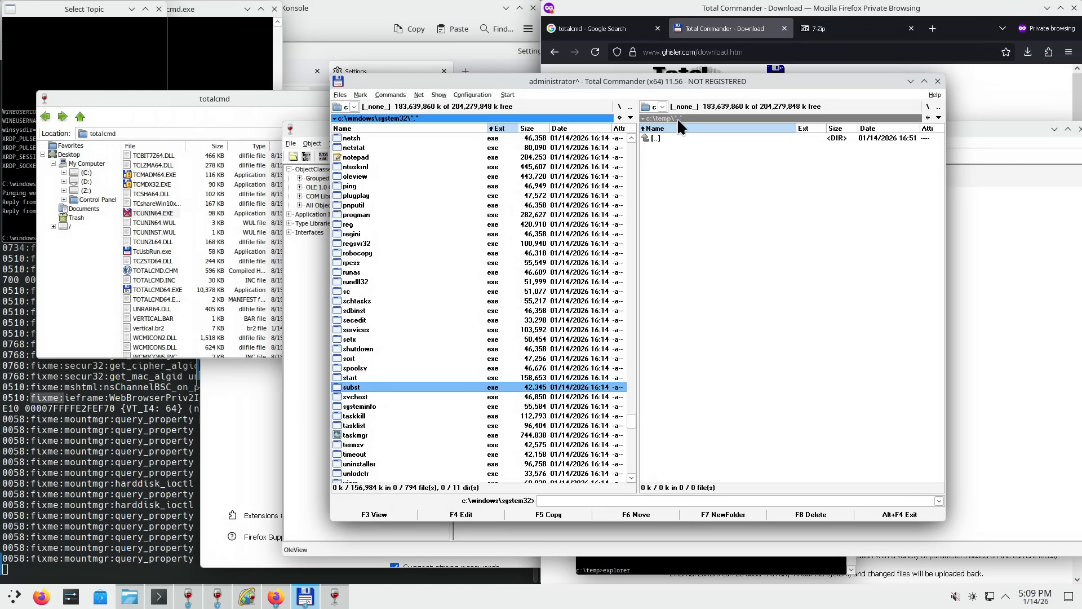
pyautogui.click(663, 107)
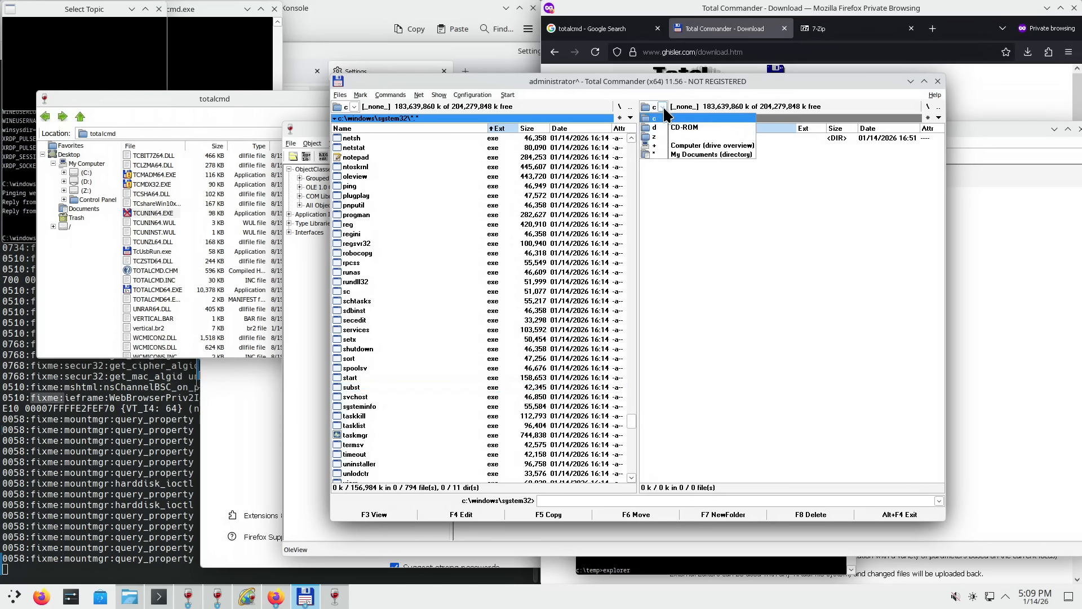
pyautogui.click(663, 106)
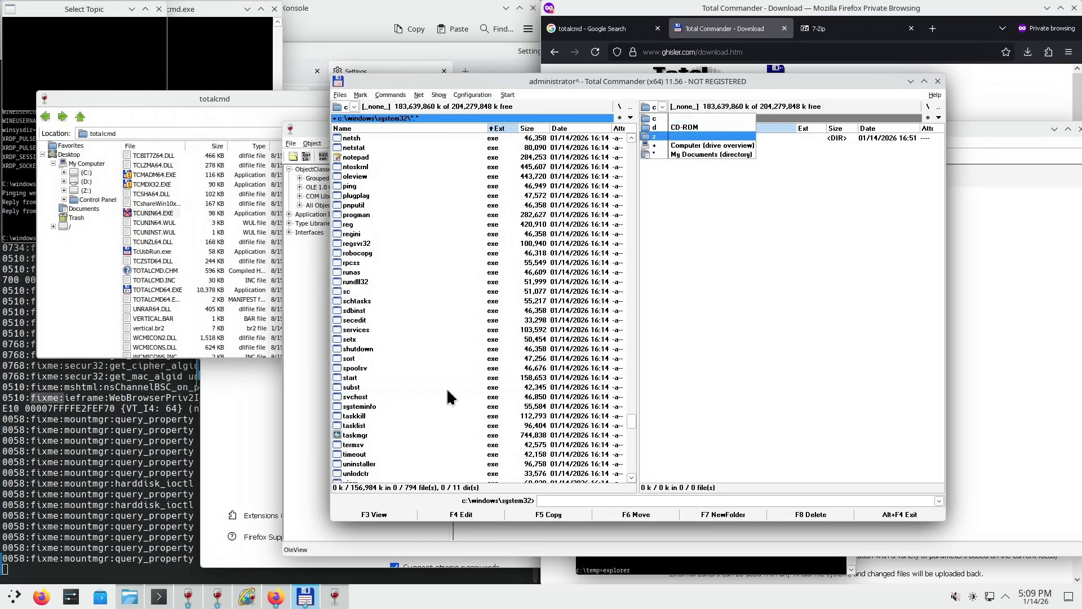
pyautogui.click(363, 367)
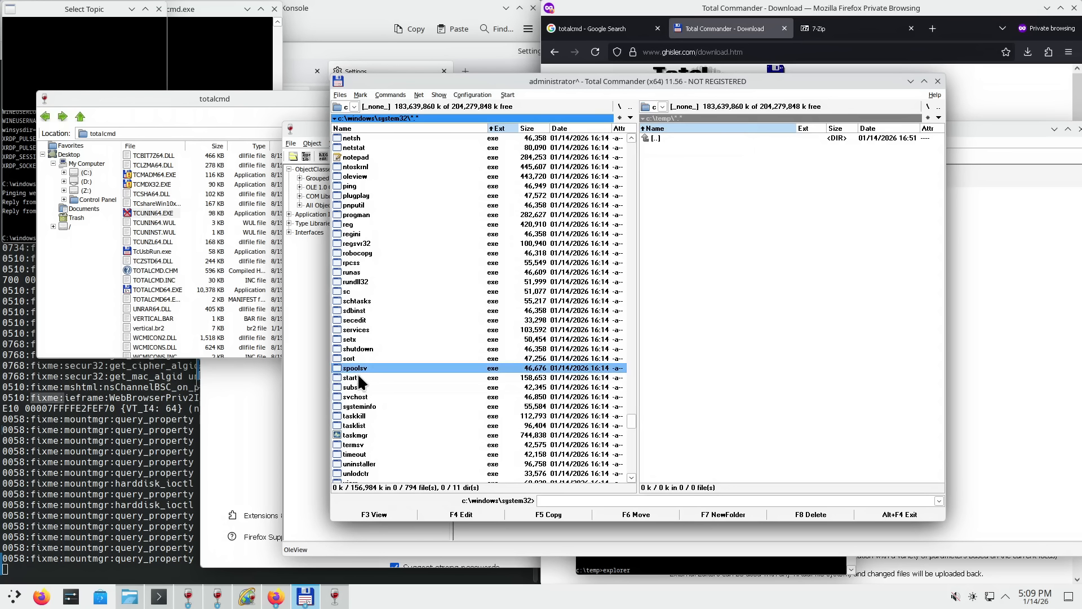
pyautogui.click(360, 379)
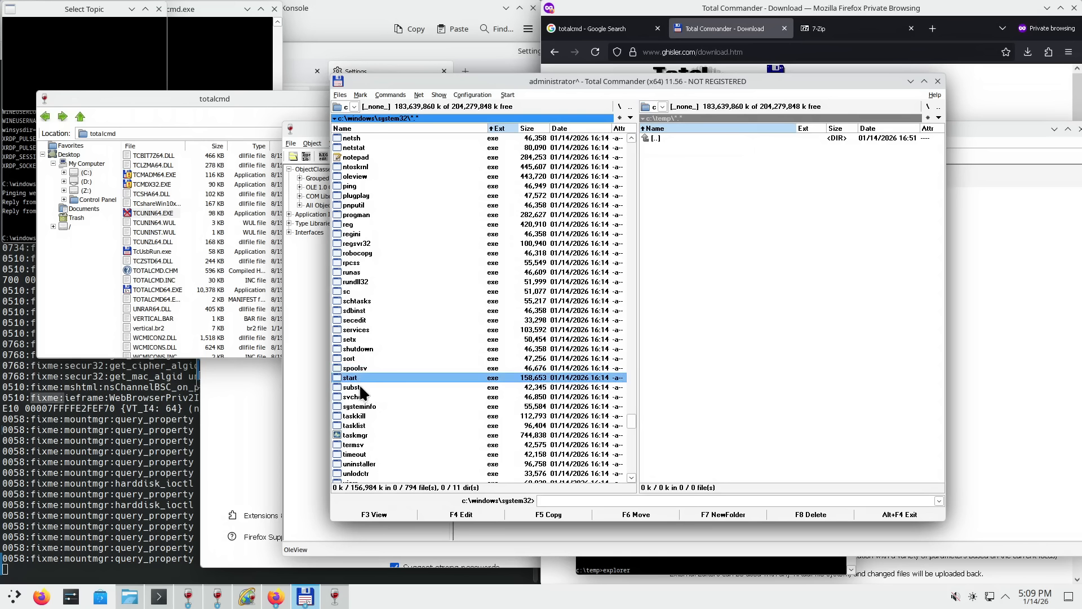
pyautogui.click(358, 386)
pyautogui.click(361, 376)
pyautogui.click(199, 57)
pyautogui.write('start')
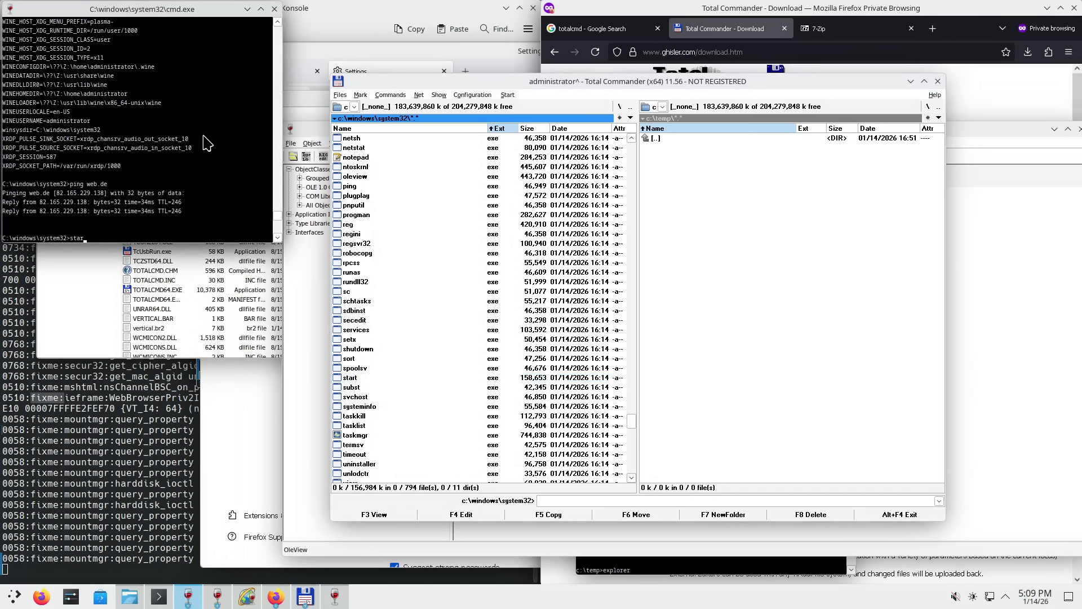
pyautogui.write(' https')
pyautogui.write('://web.d')
pyautogui.write('e')
pyautogui.press('Return')
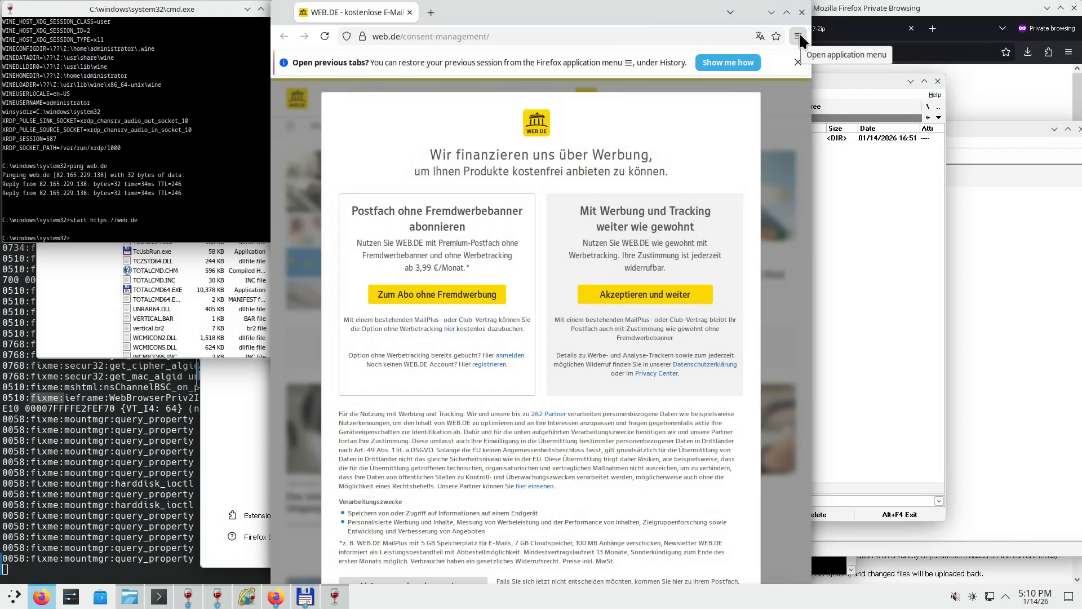
# - View Firefox's About details via ☰ > Help, then close it and the browser window
pyautogui.click(799, 35)
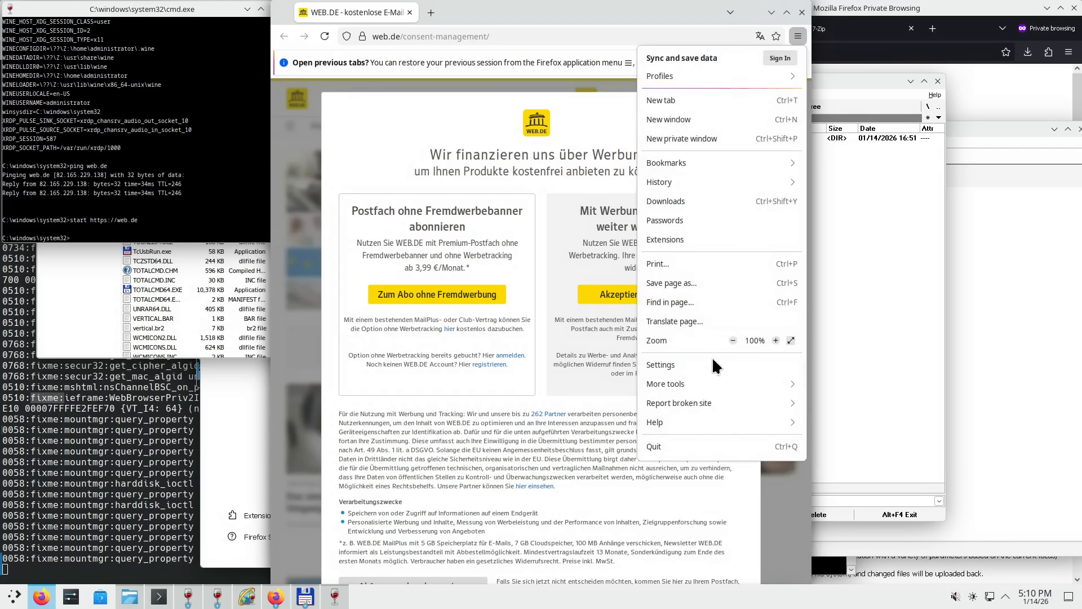
pyautogui.click(678, 421)
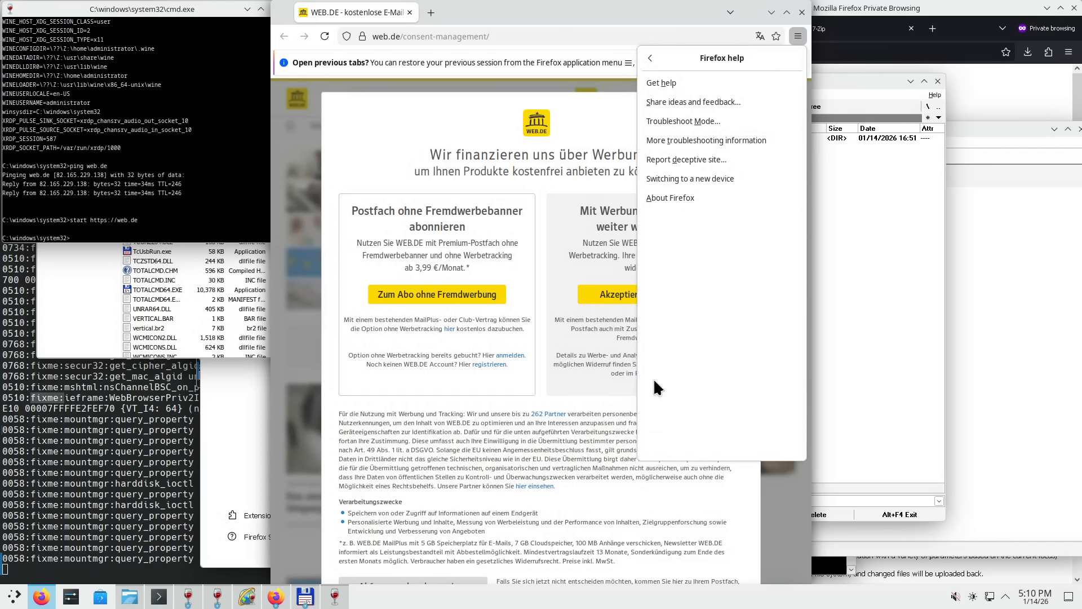
pyautogui.click(675, 198)
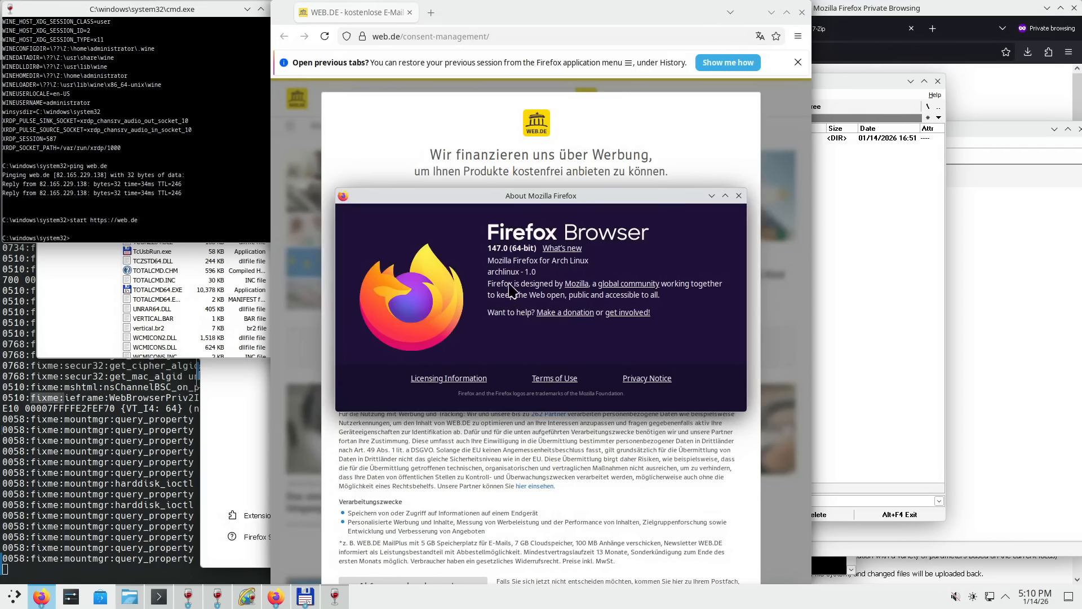
pyautogui.click(739, 196)
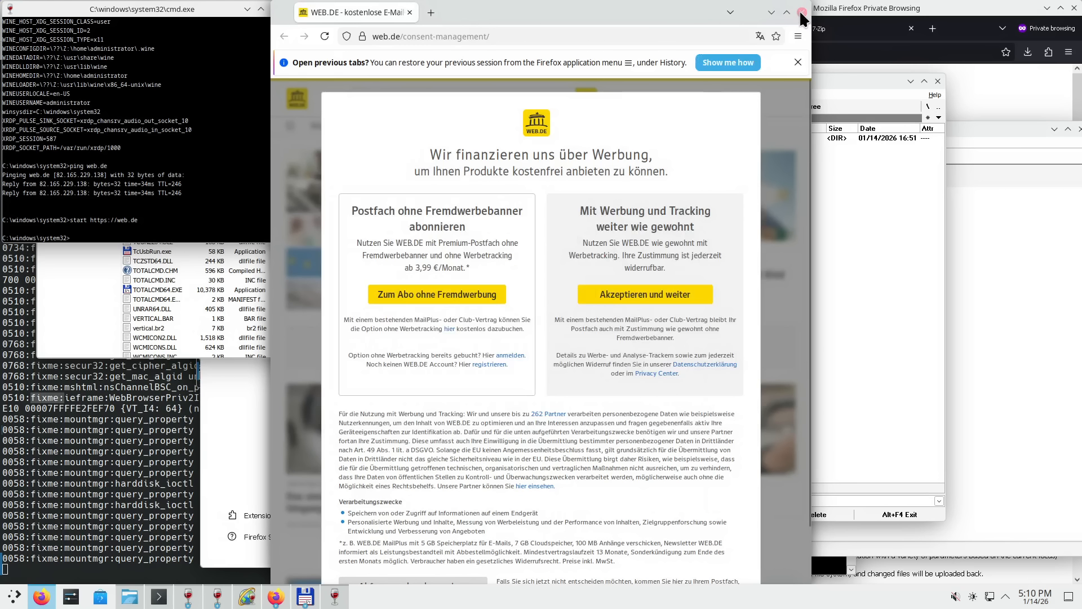
pyautogui.click(801, 12)
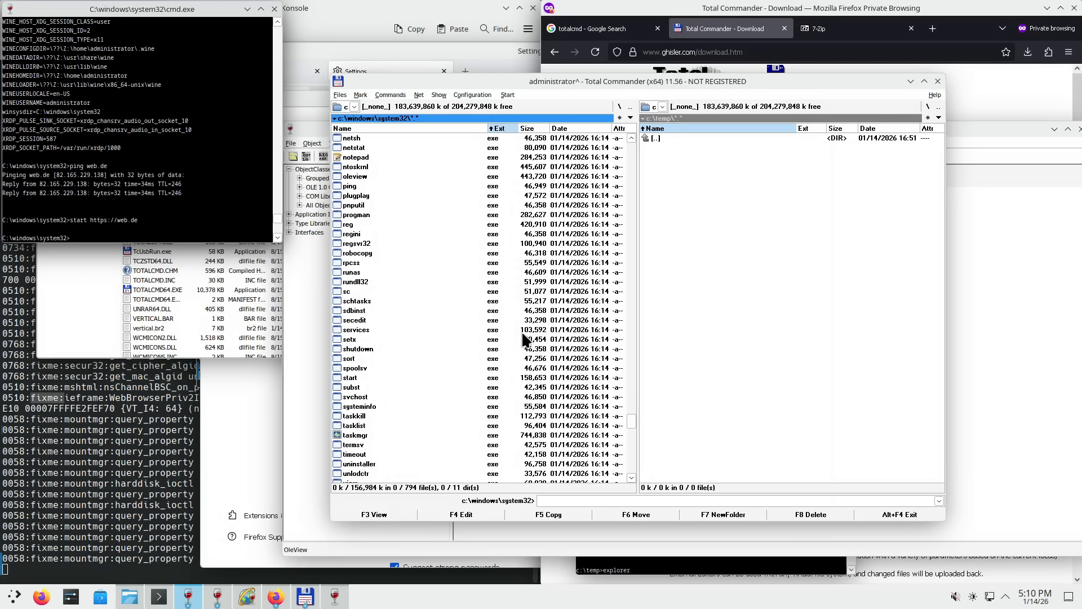
# - Step through tasklist, timeout, view, wevtutil, where and whoami in the system32 list
pyautogui.scroll(-4, 496, 425)
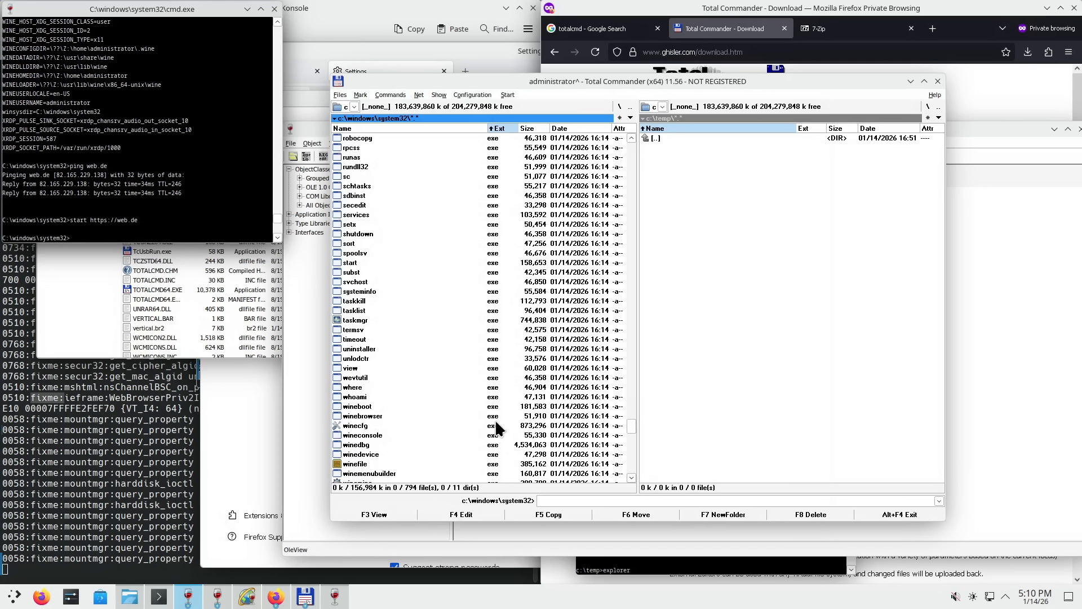
pyautogui.click(363, 309)
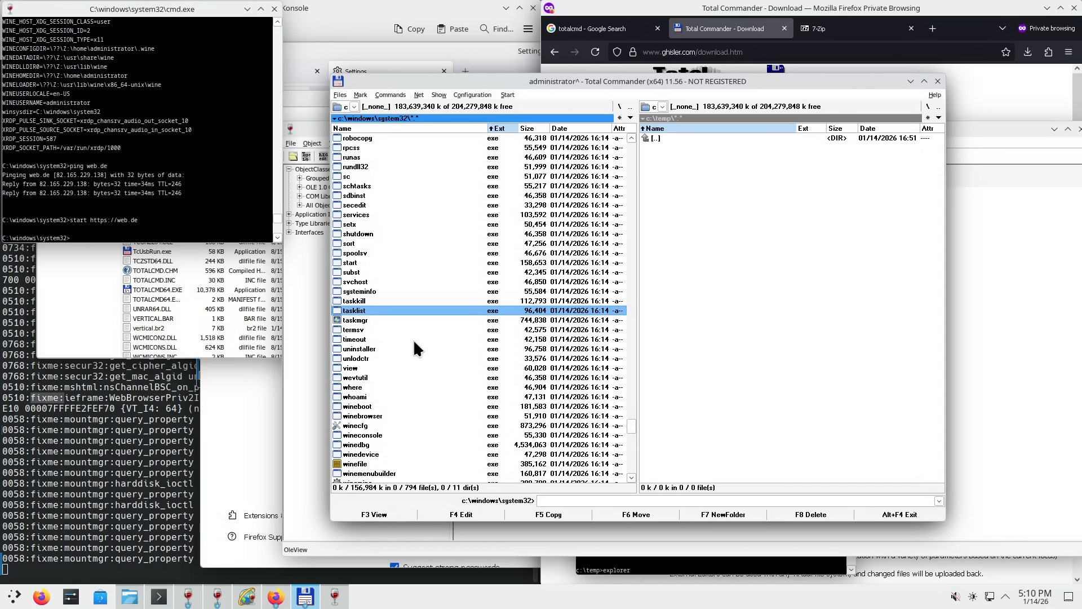
pyautogui.click(364, 339)
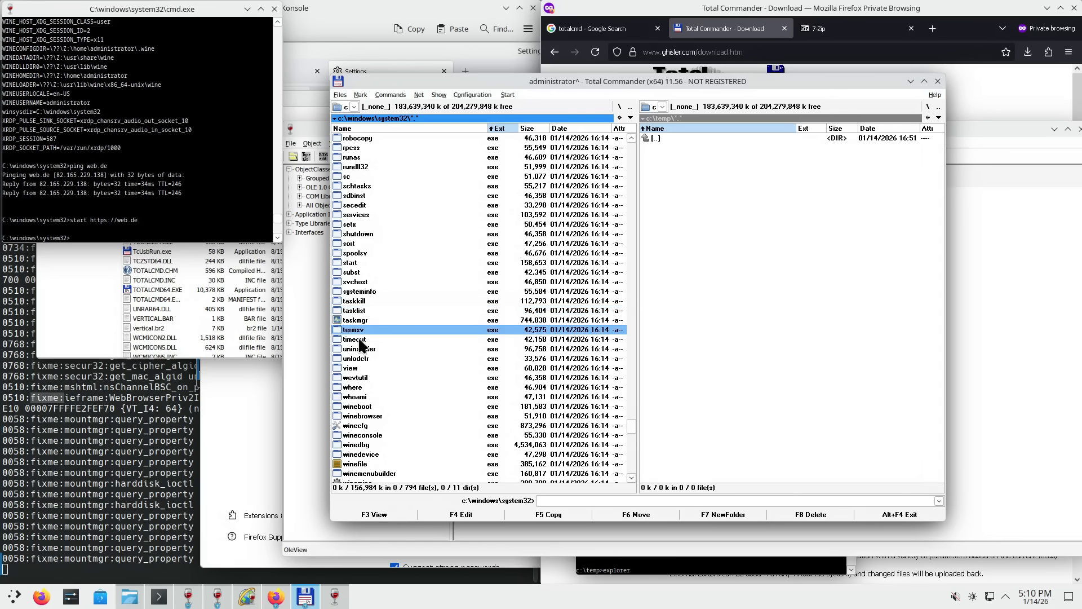
pyautogui.click(359, 366)
pyautogui.click(366, 377)
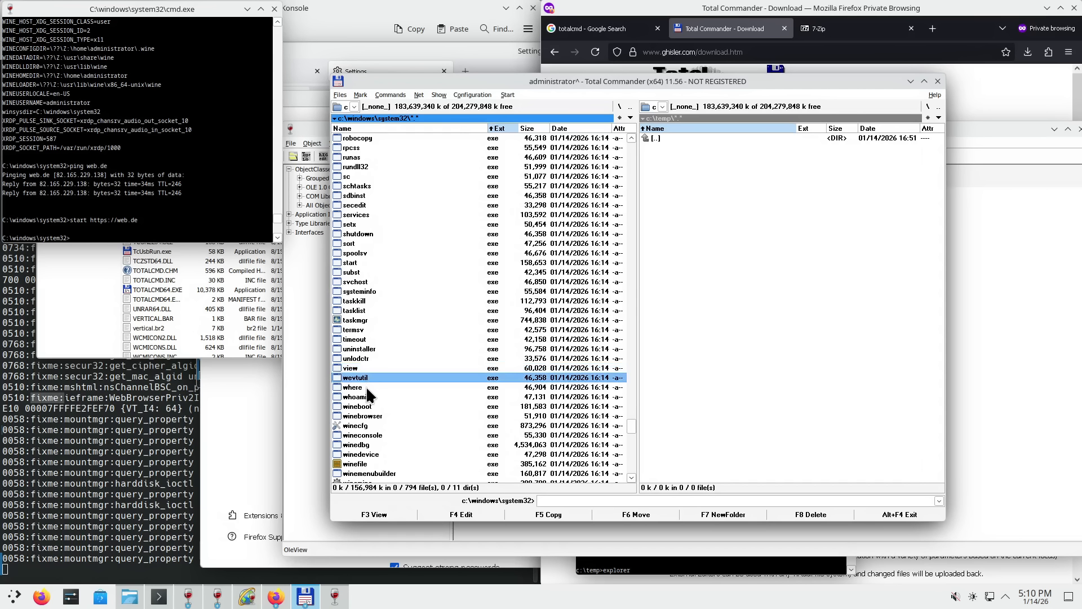
pyautogui.click(366, 388)
pyautogui.click(366, 396)
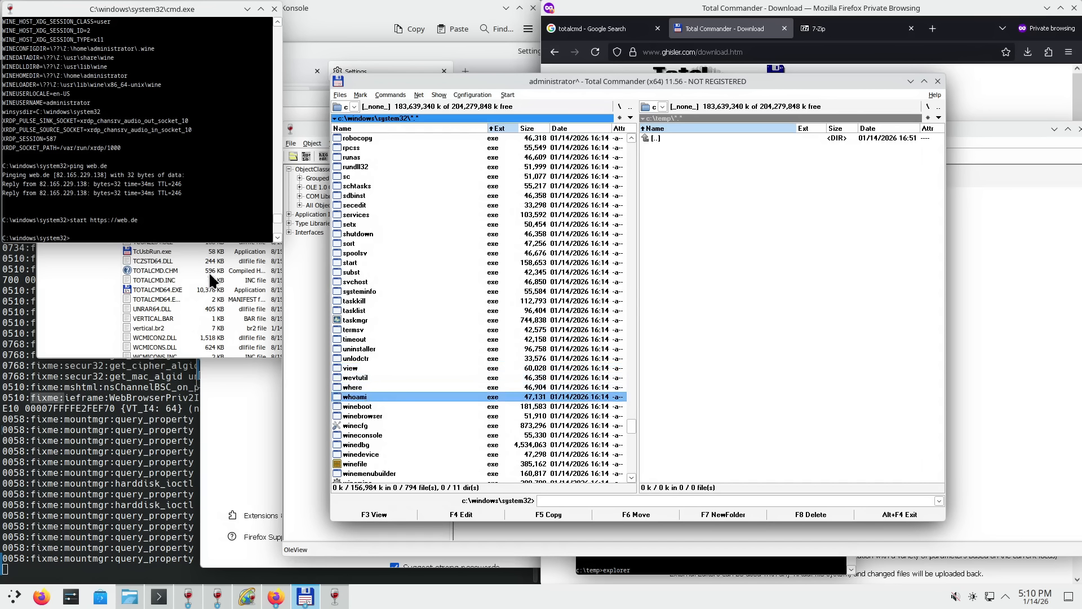
# - Run whoami in the cmd console
pyautogui.click(170, 160)
pyautogui.write('whoami')
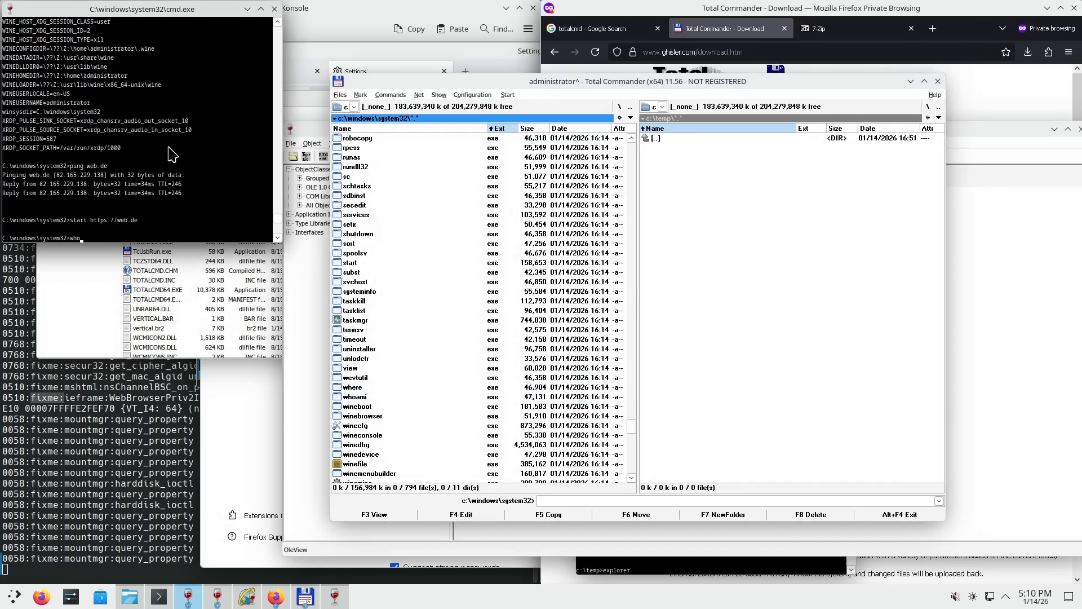
pyautogui.press('Return')
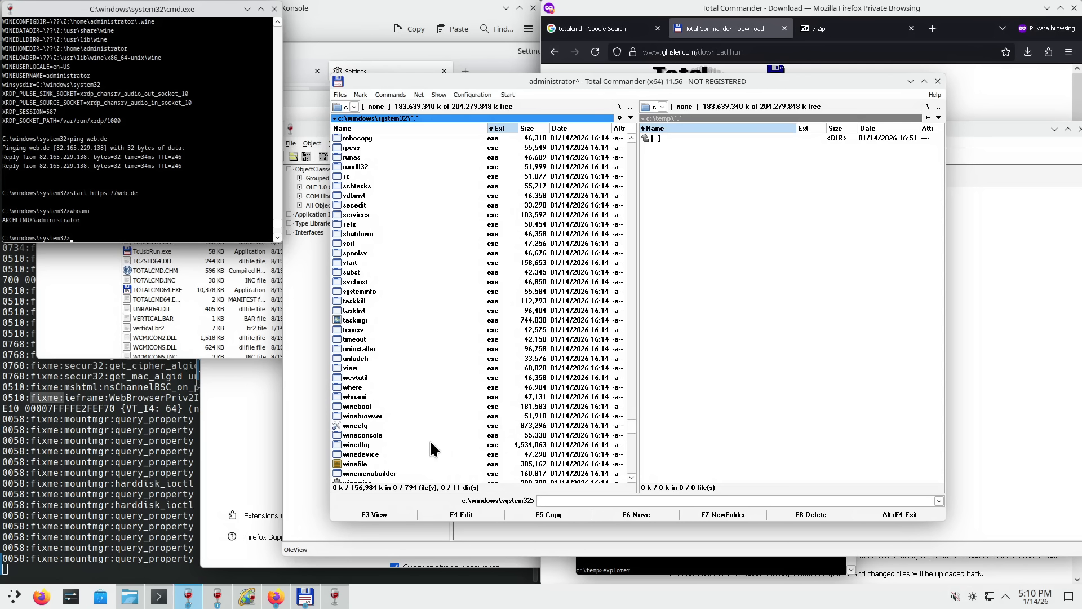
pyautogui.doubleClick(369, 427)
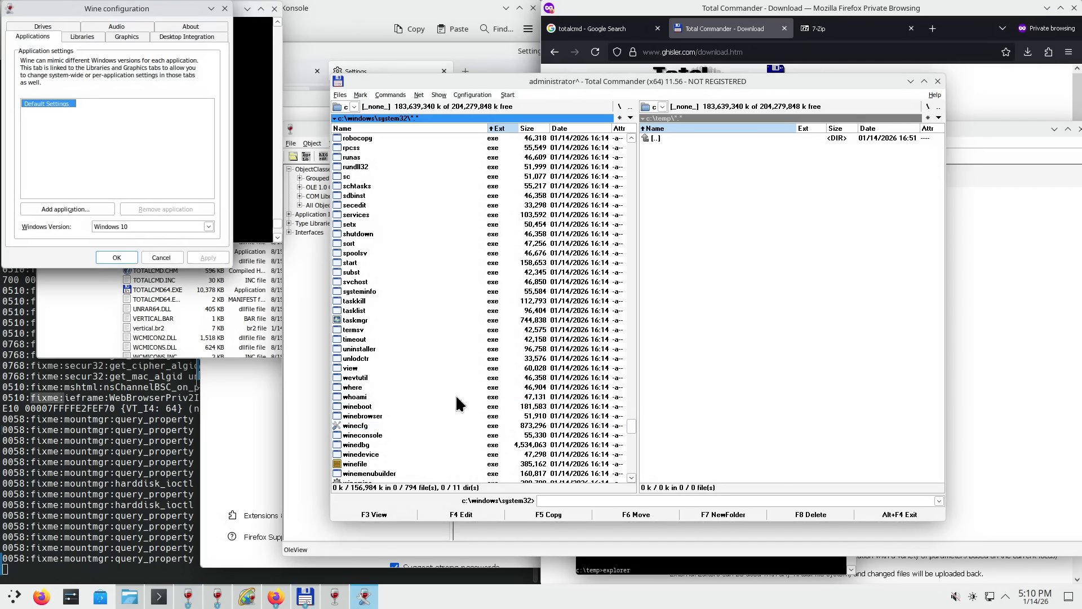
pyautogui.click(224, 9)
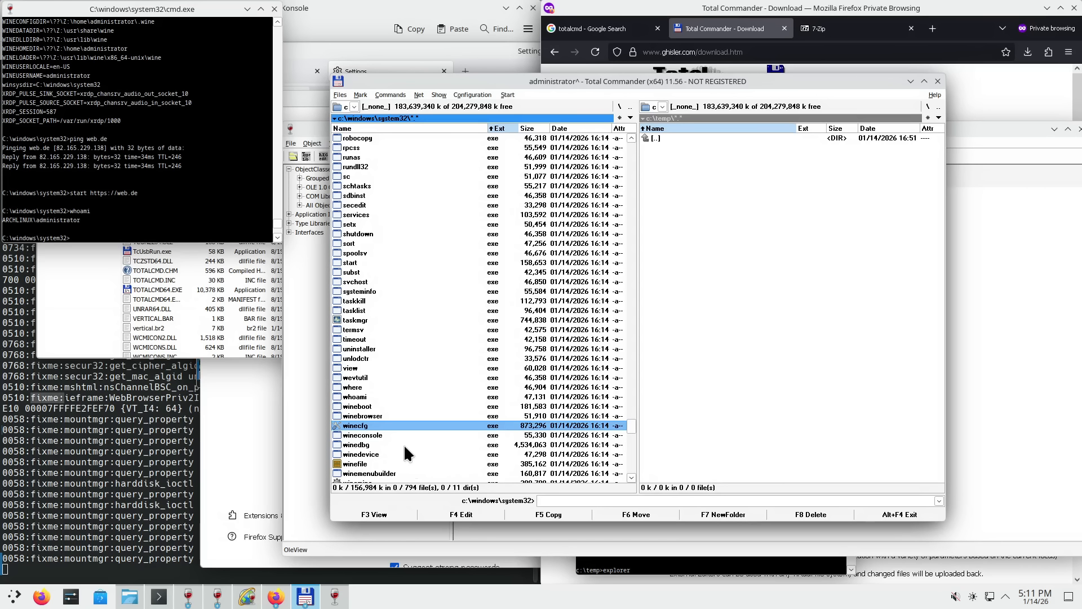
# - Launch WineMine from system32 and enlarge its minefield with a custom column value
pyautogui.scroll(-2, 400, 441)
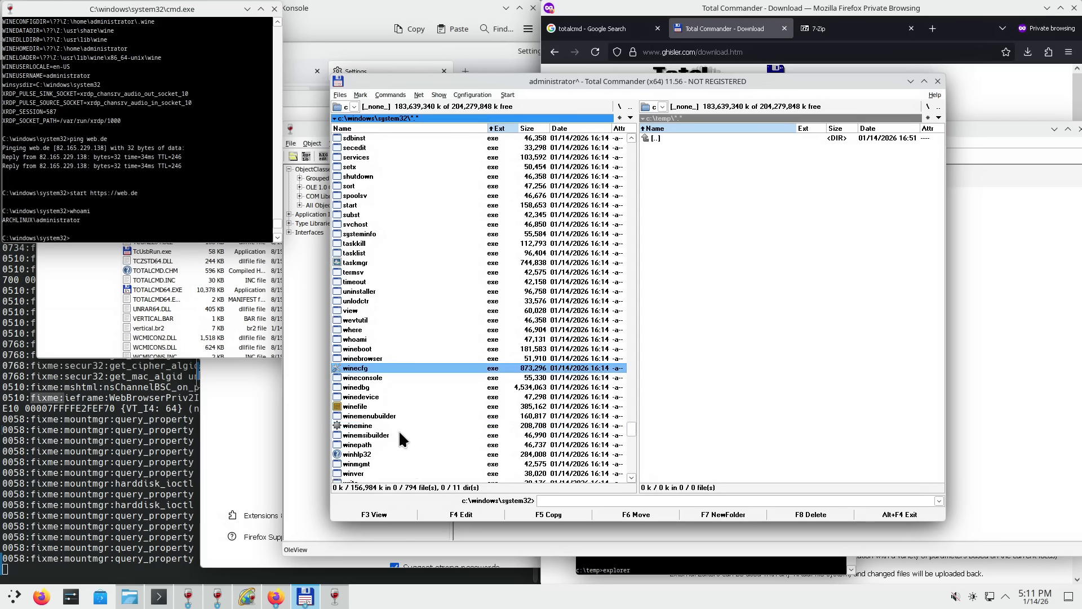
pyautogui.scroll(-2, 401, 427)
pyautogui.doubleClick(363, 369)
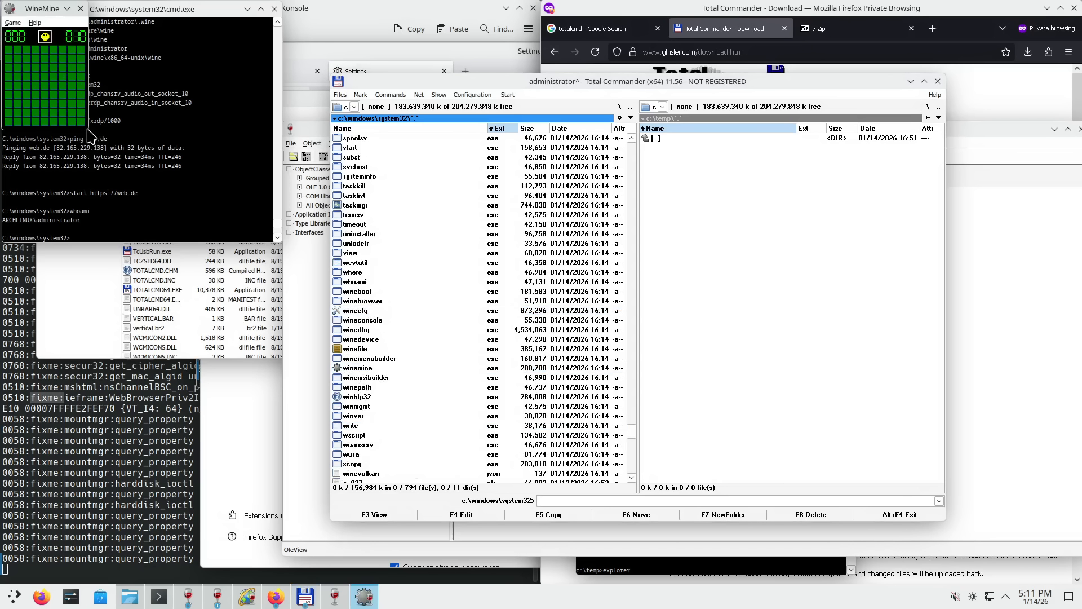
pyautogui.moveTo(45, 8); pyautogui.dragTo(490, 301)
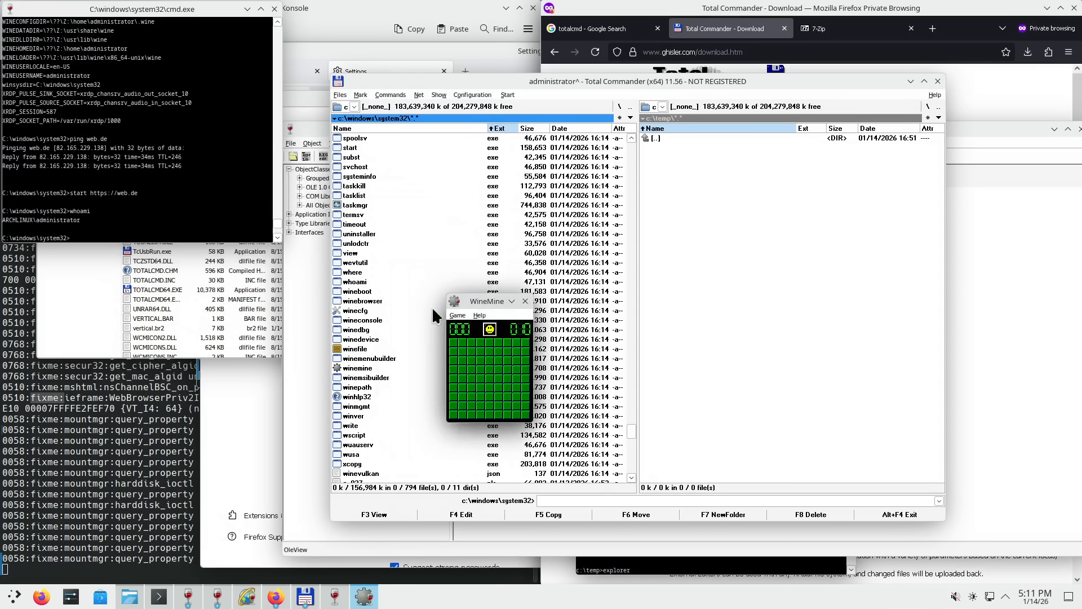
pyautogui.click(457, 315)
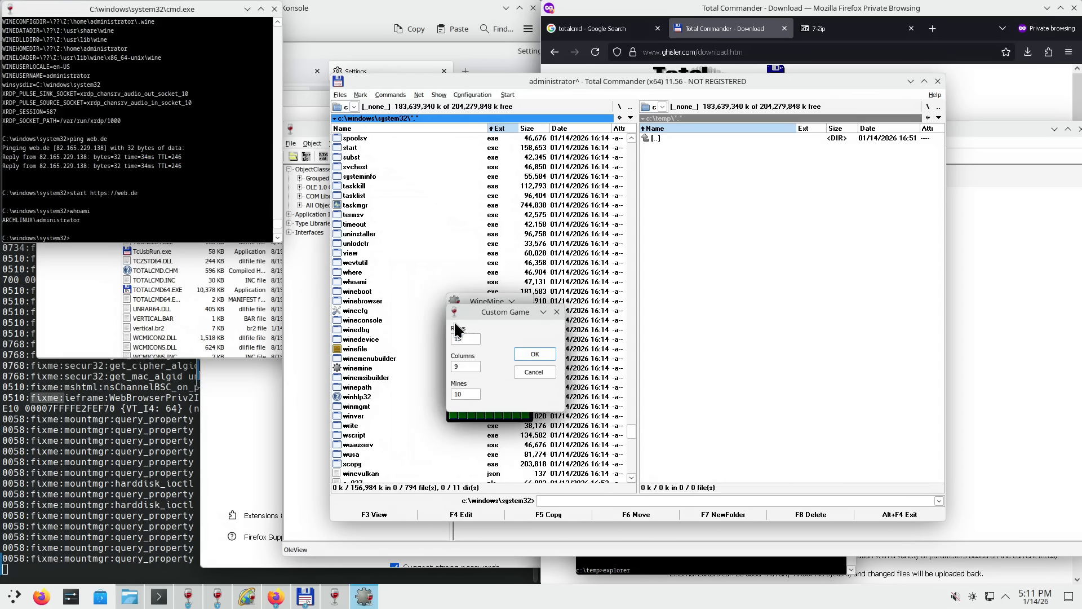
pyautogui.press('Tab')
pyautogui.write('1')
pyautogui.click(548, 354)
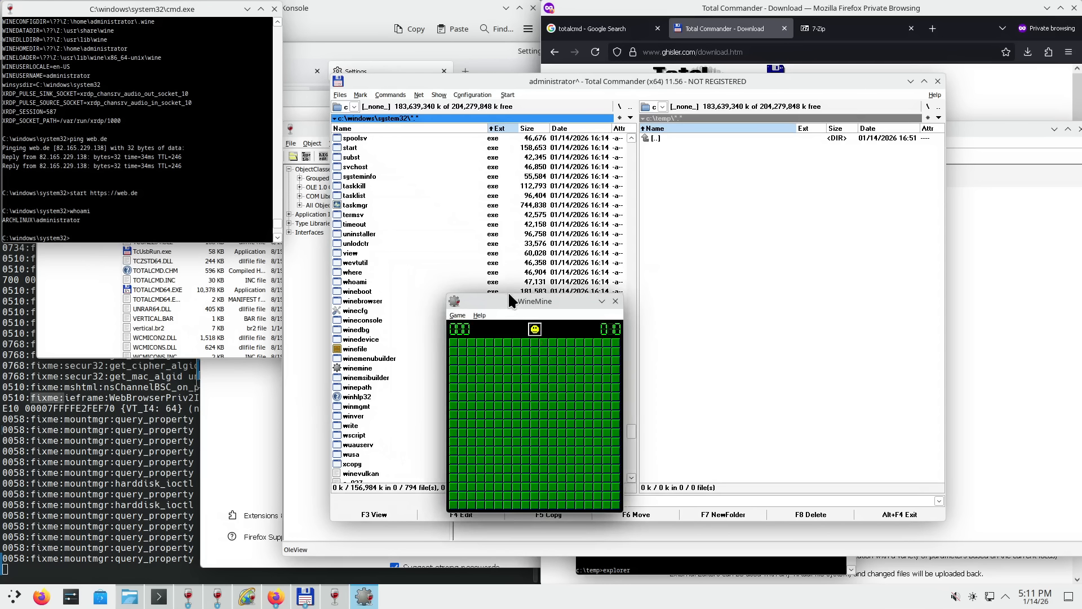
# - Open the first squares of the minefield and flag the suspected mines, including the bottom-left pair
pyautogui.moveTo(518, 297); pyautogui.dragTo(718, 213)
pyautogui.click(734, 302)
pyautogui.rightClick(717, 367)
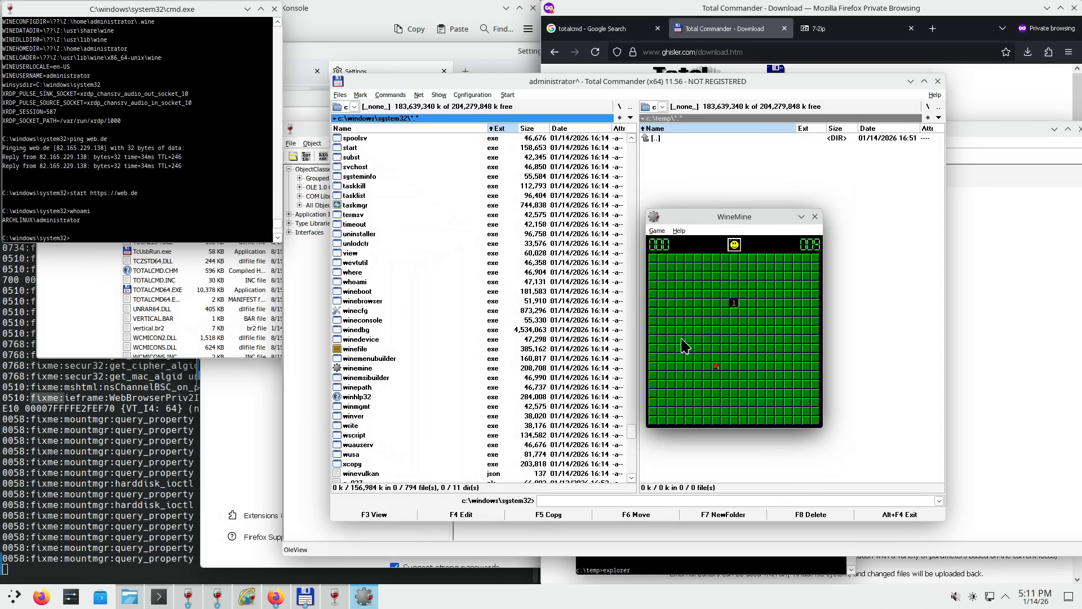
pyautogui.click(681, 267)
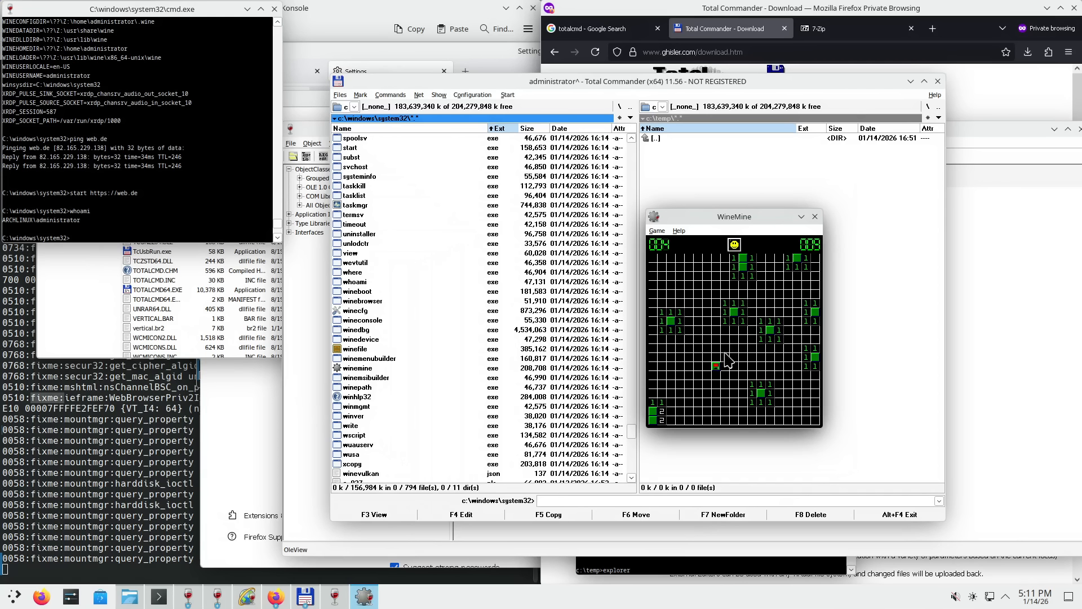
pyautogui.rightClick(671, 321)
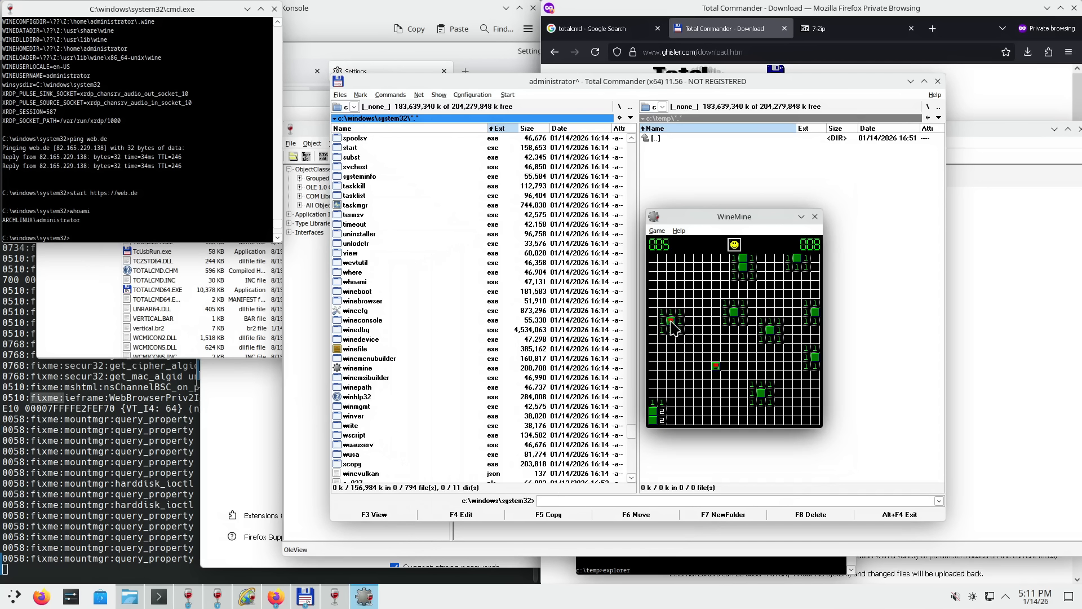
pyautogui.rightClick(654, 420)
pyautogui.rightClick(652, 411)
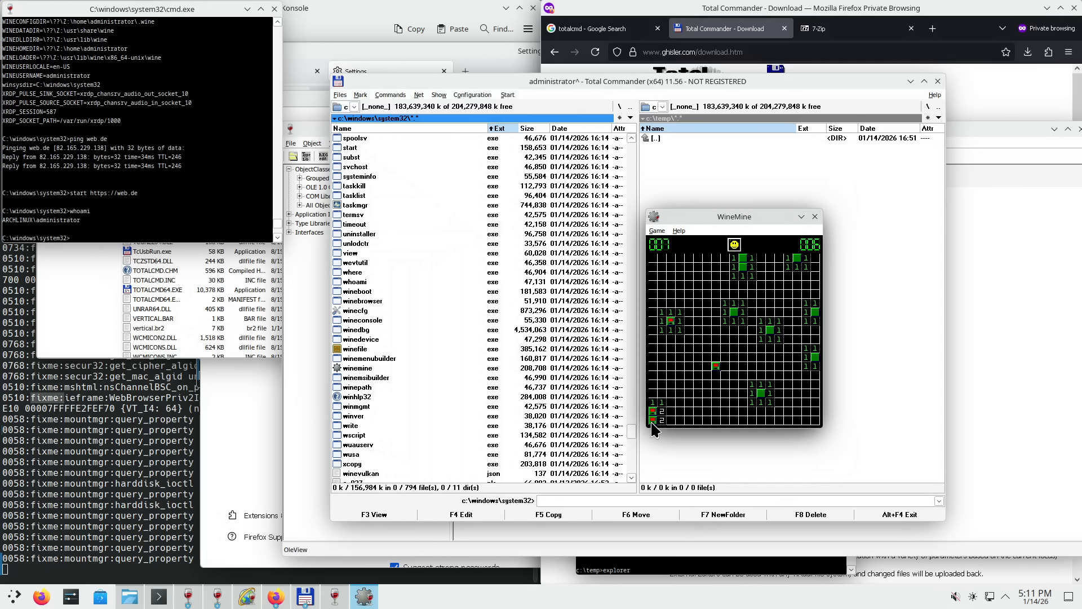
pyautogui.rightClick(716, 367)
pyautogui.rightClick(761, 393)
# - Flag the remaining mines and open the last safe squares to win the game
pyautogui.rightClick(815, 357)
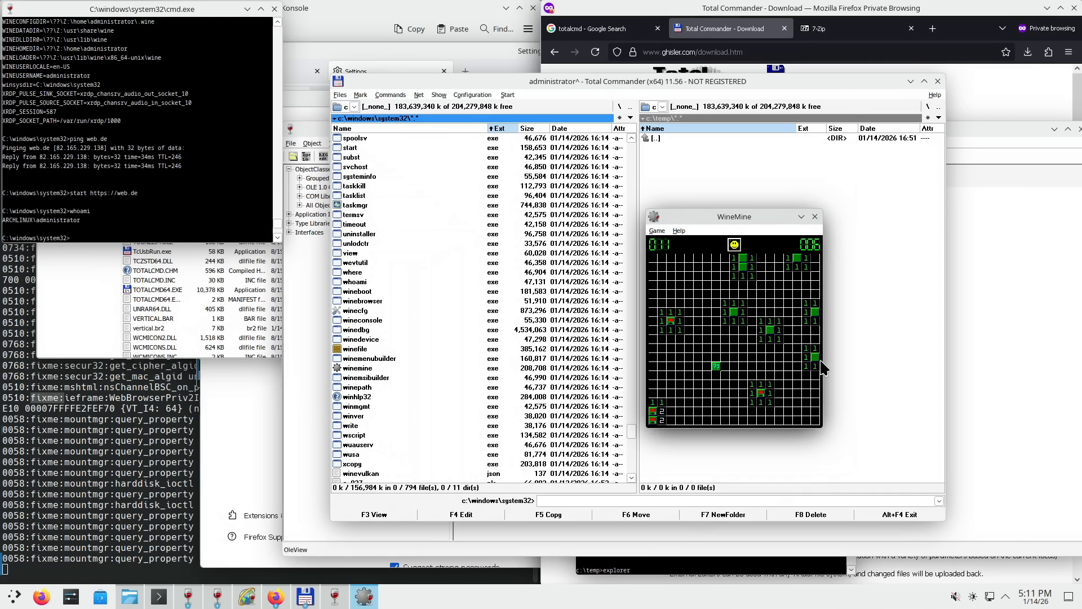
pyautogui.rightClick(770, 330)
pyautogui.rightClick(815, 311)
pyautogui.rightClick(734, 313)
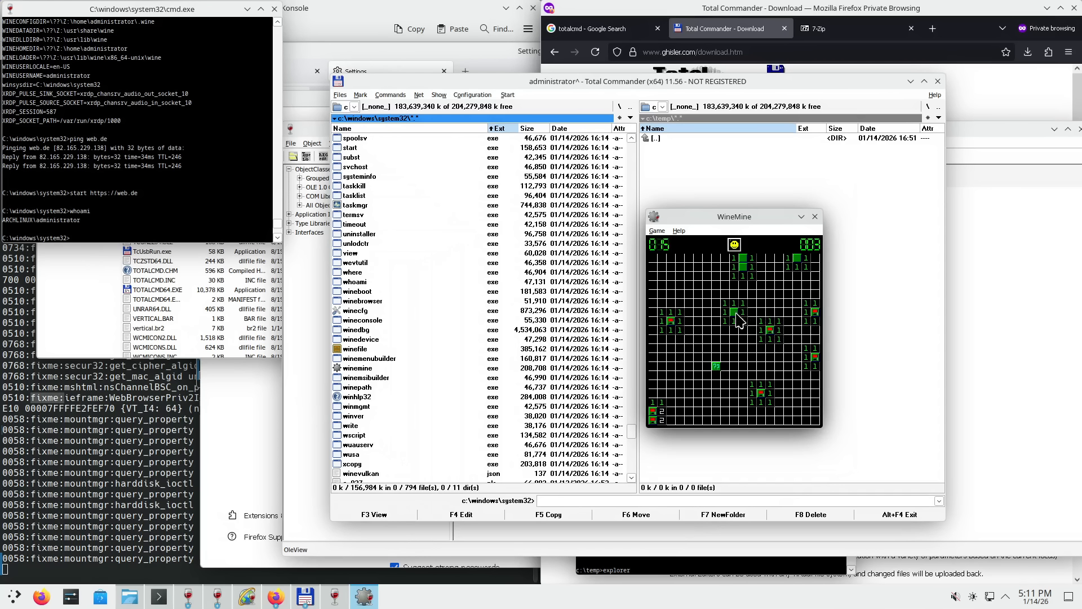
pyautogui.rightClick(743, 266)
pyautogui.rightClick(797, 258)
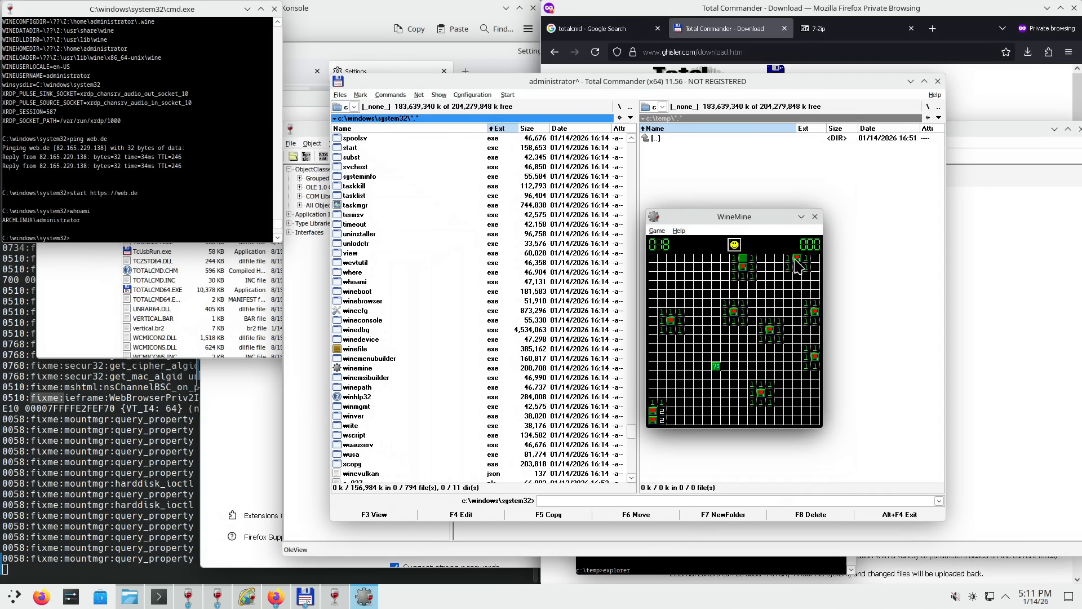
pyautogui.click(742, 258)
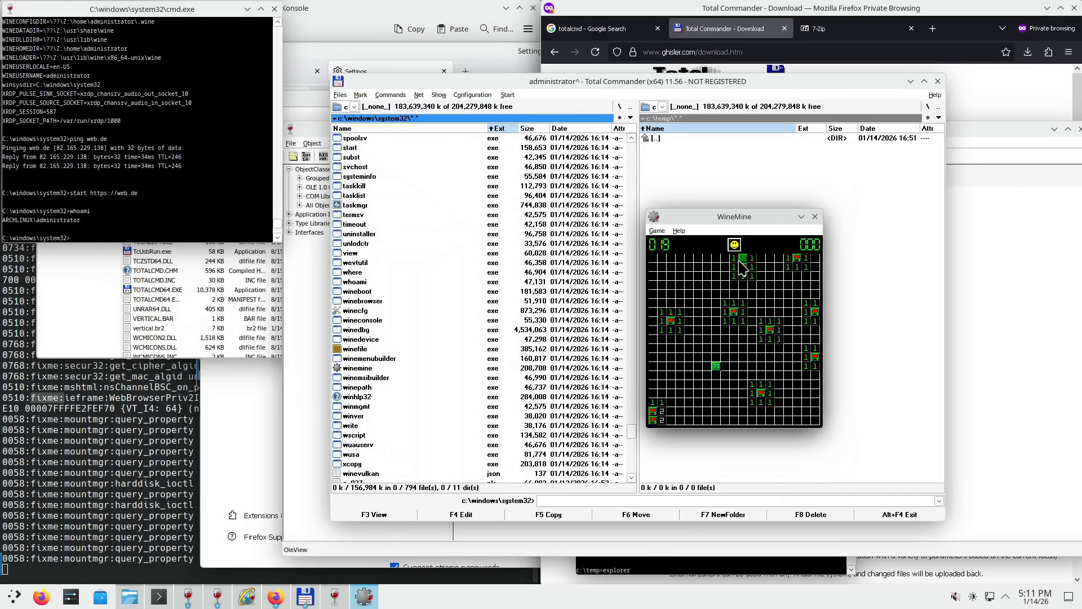
pyautogui.click(718, 367)
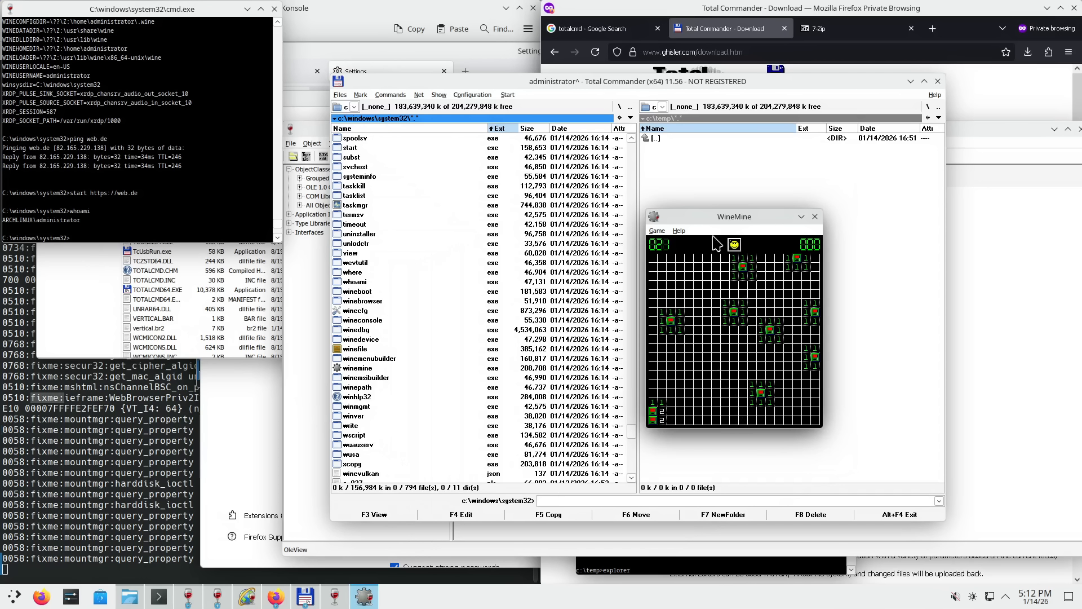
# - View WineMine's About information, then close the game
pyautogui.moveTo(724, 222); pyautogui.dragTo(608, 256)
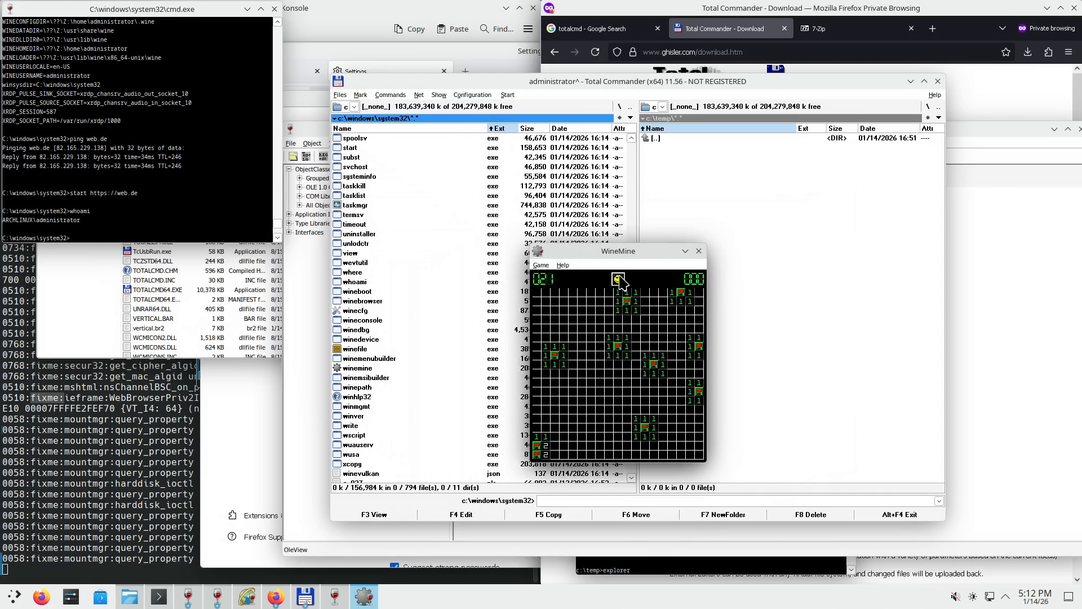
pyautogui.click(563, 265)
pyautogui.click(582, 279)
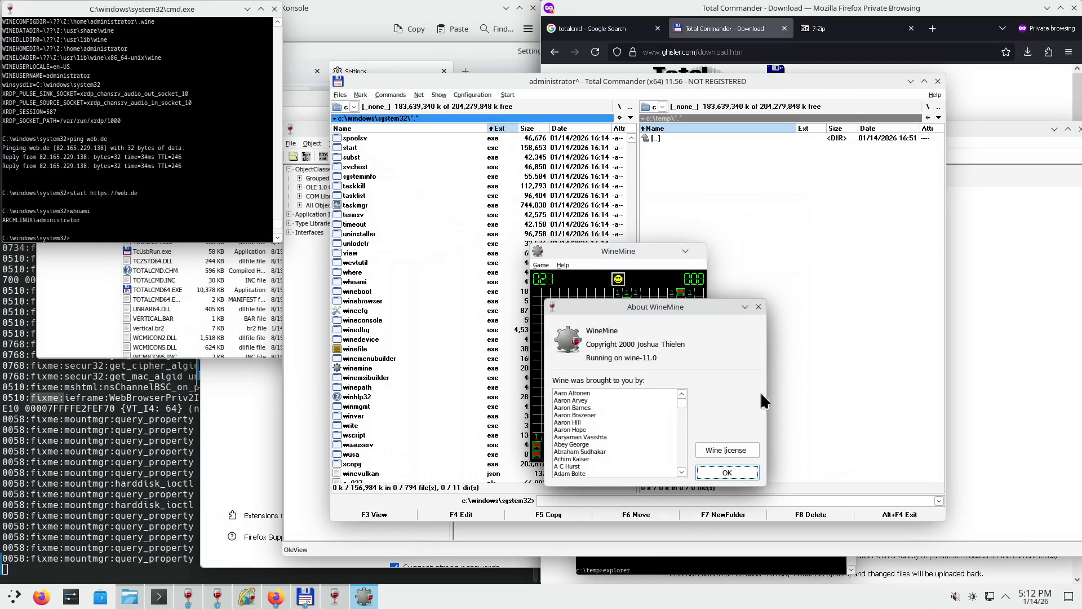
pyautogui.click(759, 306)
pyautogui.click(699, 248)
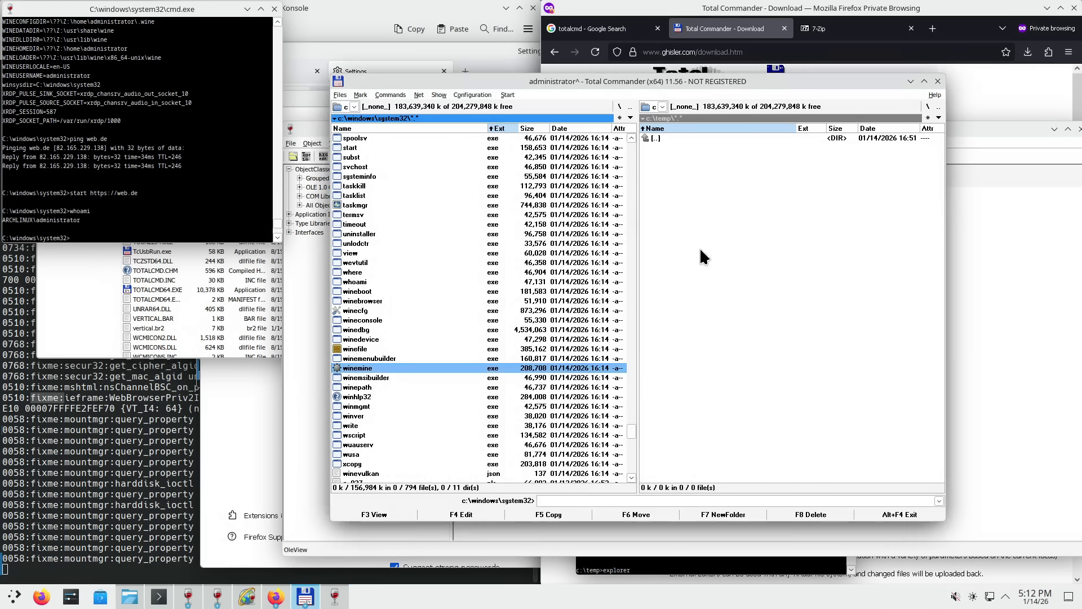
# - Launch write from system32 to start Wordpad and move its window aside
pyautogui.scroll(-4, 472, 369)
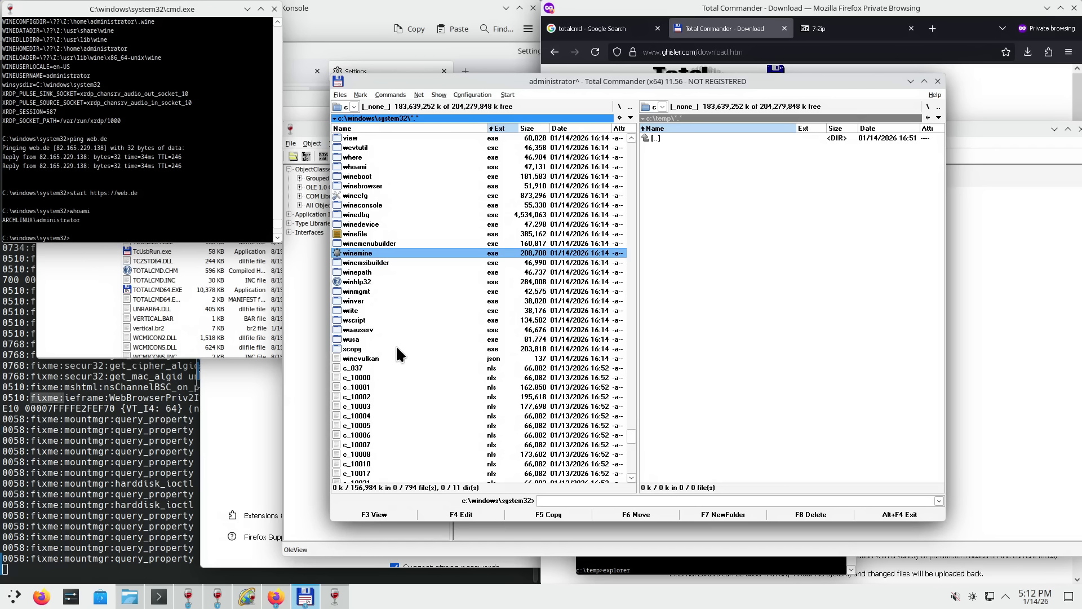
pyautogui.doubleClick(364, 311)
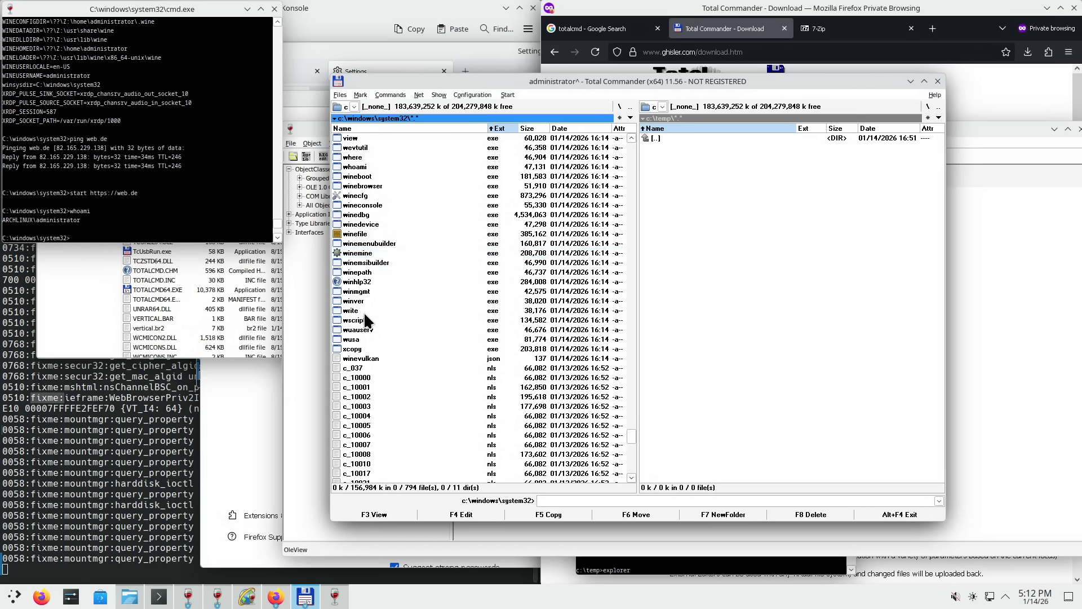
pyautogui.moveTo(236, 14); pyautogui.dragTo(1079, 290)
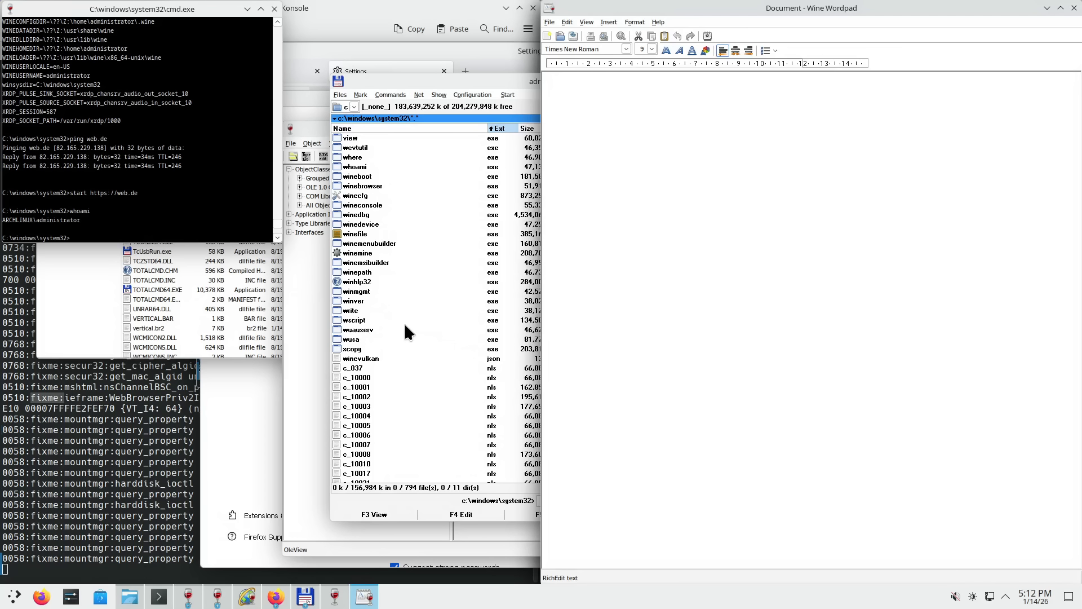
# - Return to Total Commander and scroll the system32 list back to its top folders
pyautogui.click(363, 262)
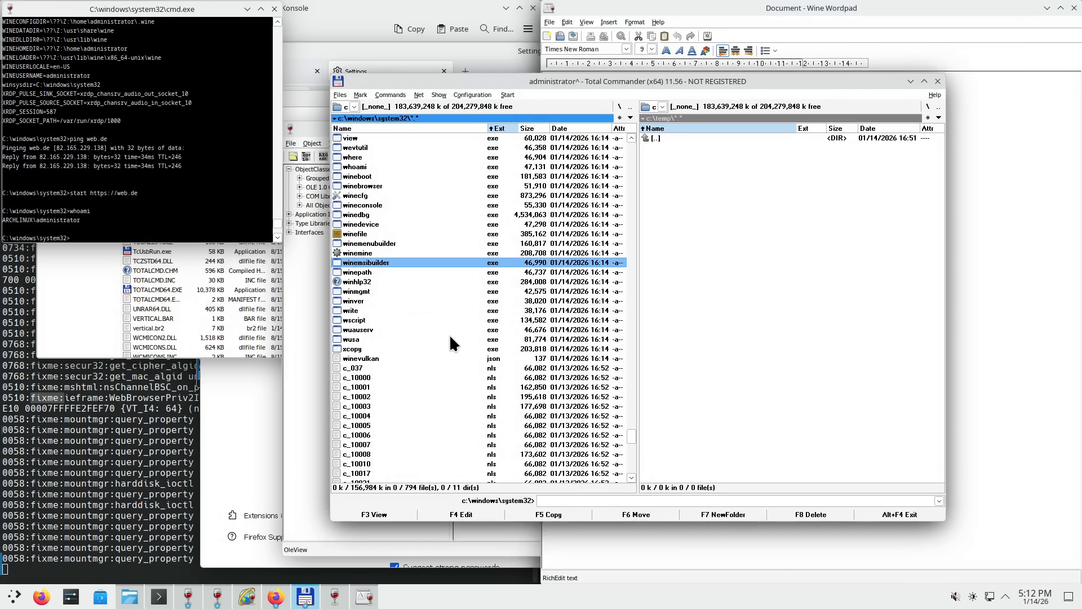
pyautogui.press('Down')
pyautogui.press('Down')
pyautogui.press('Down')
pyautogui.scroll(-7, 496, 302)
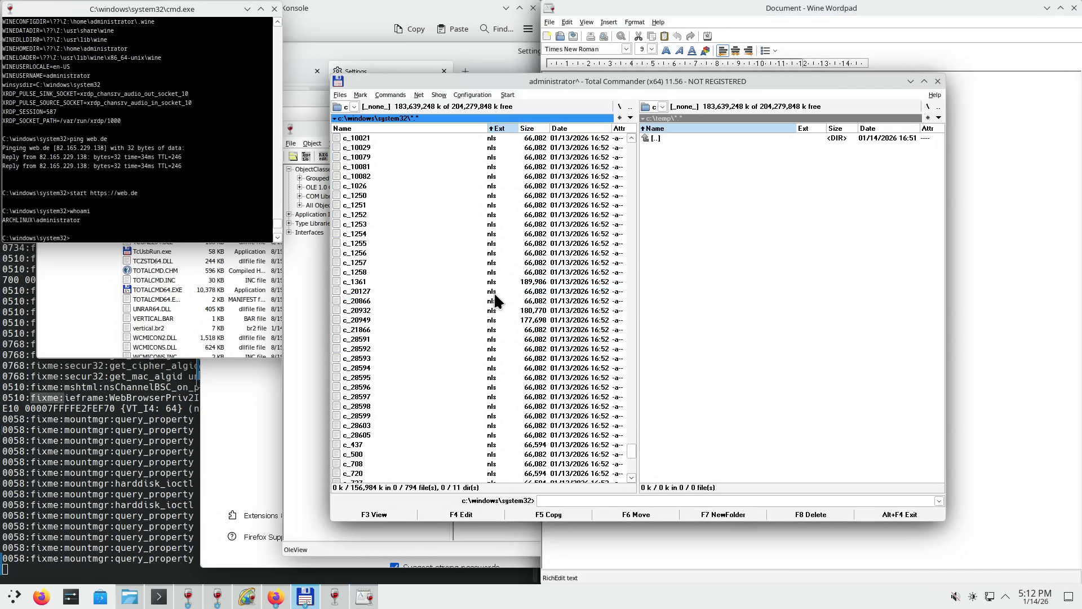
pyautogui.scroll(20, 496, 301)
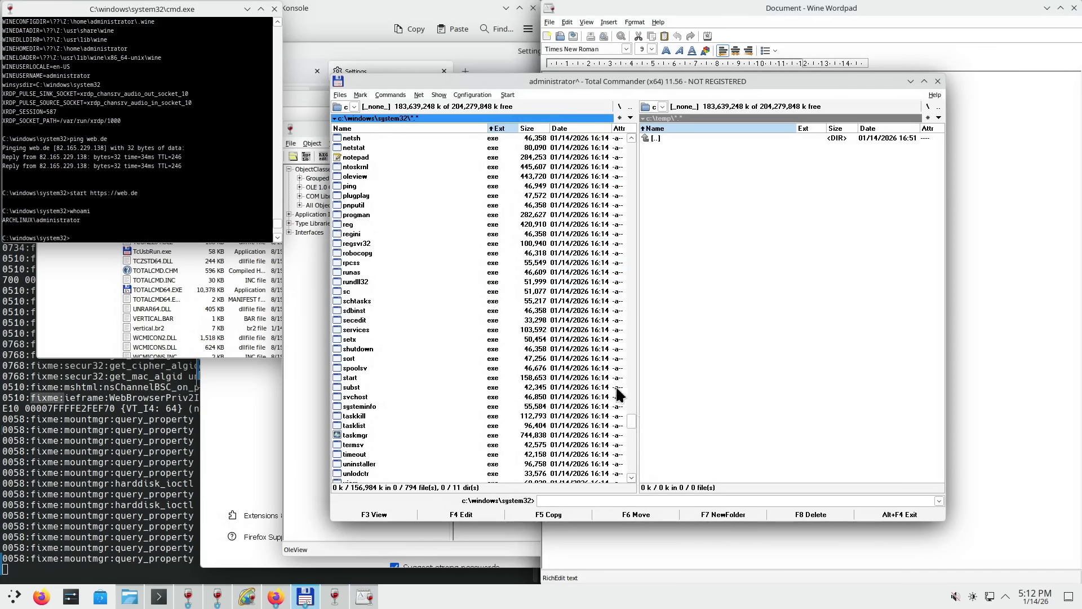
pyautogui.moveTo(627, 417); pyautogui.dragTo(624, 143)
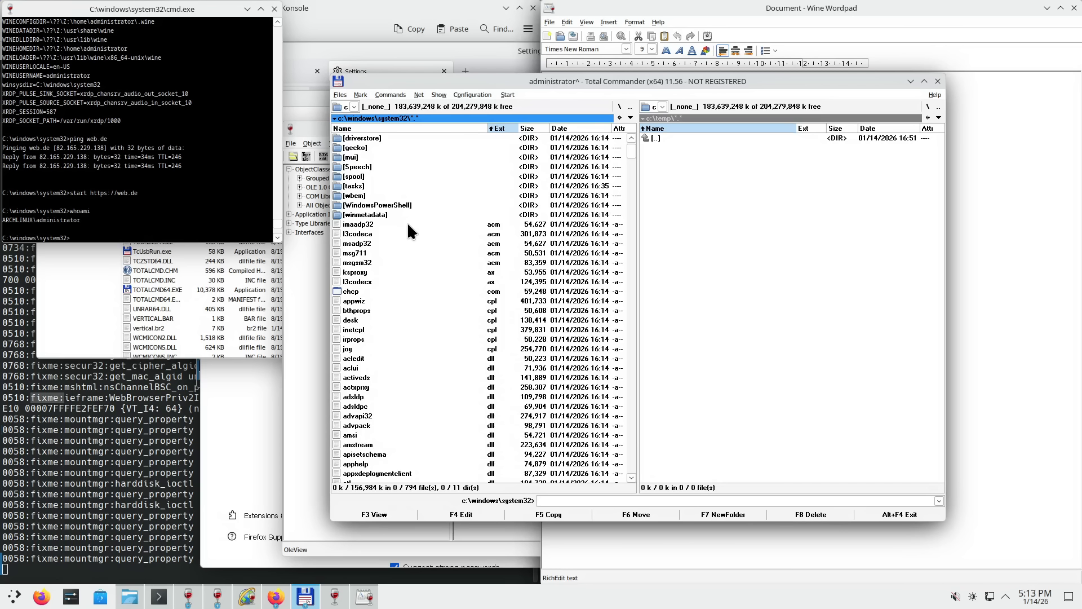
# - Go up to c:\windows and open the syswow64 folder in the left panel
pyautogui.scroll(1, 385, 216)
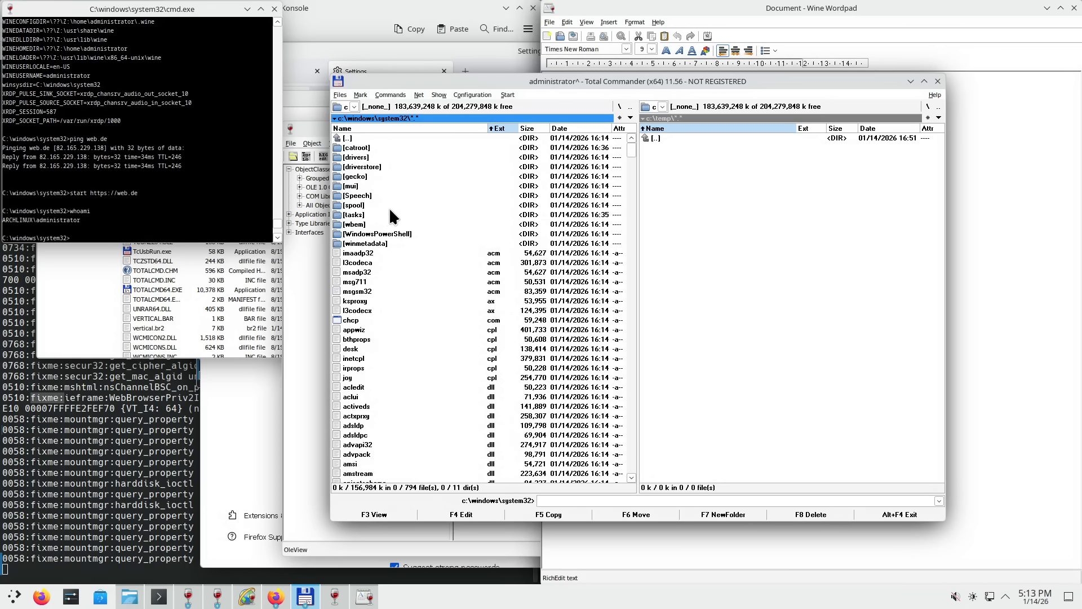
pyautogui.doubleClick(358, 136)
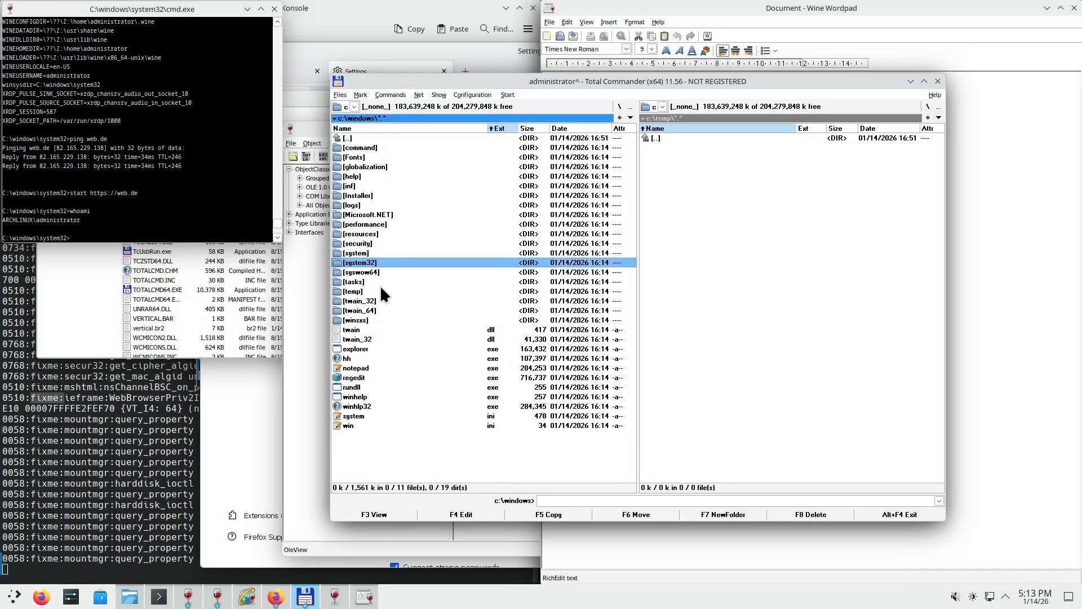
pyautogui.doubleClick(377, 271)
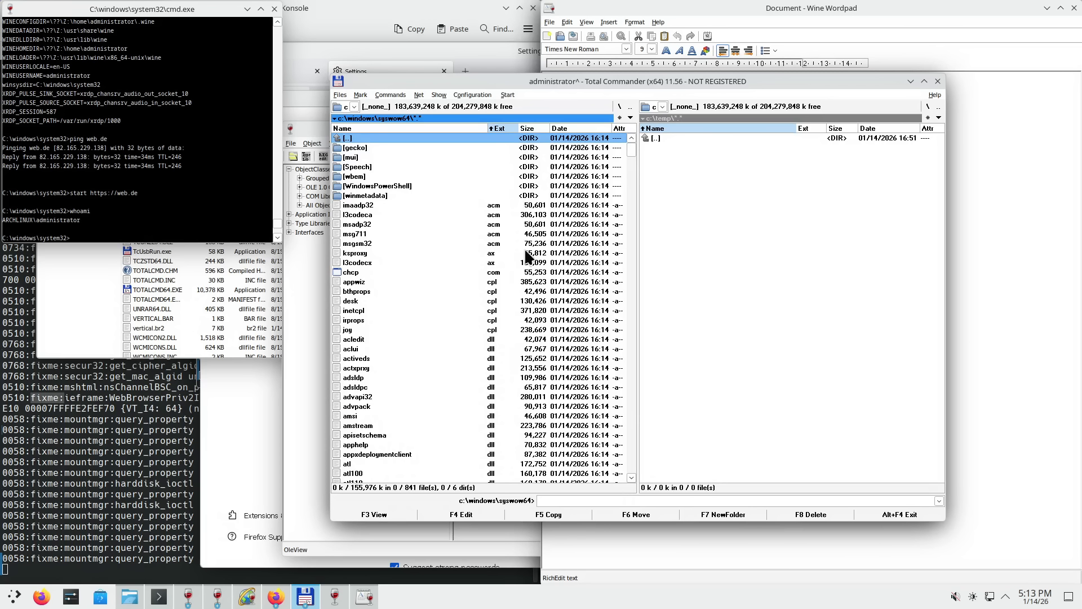
pyautogui.moveTo(629, 148); pyautogui.dragTo(625, 402)
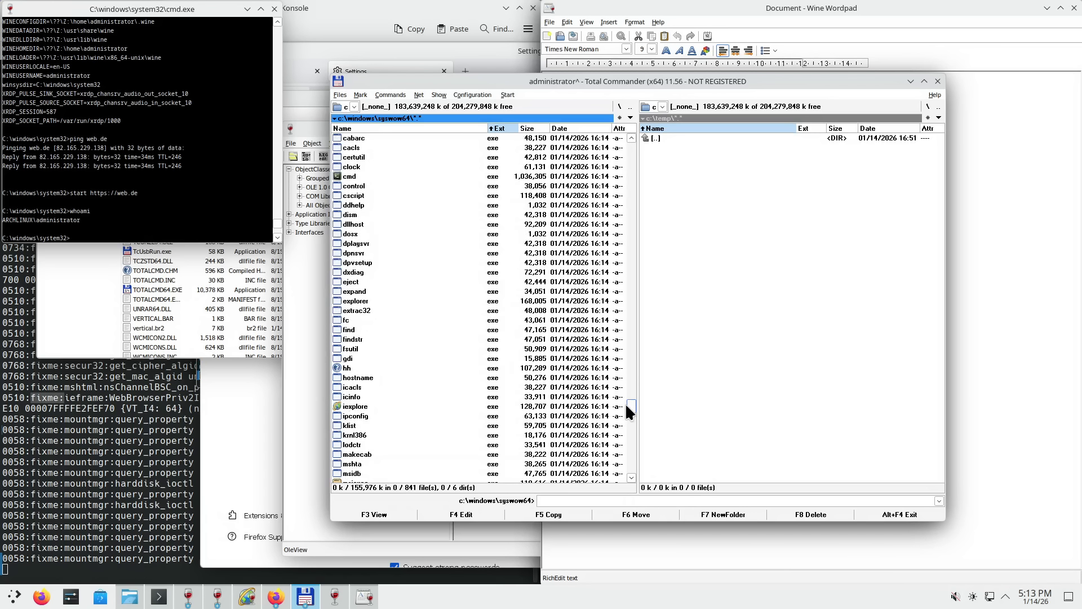
# - Browse syswow64 entries such as hh, iexplore and the mouse driver, then open a second tab on it
pyautogui.click(346, 369)
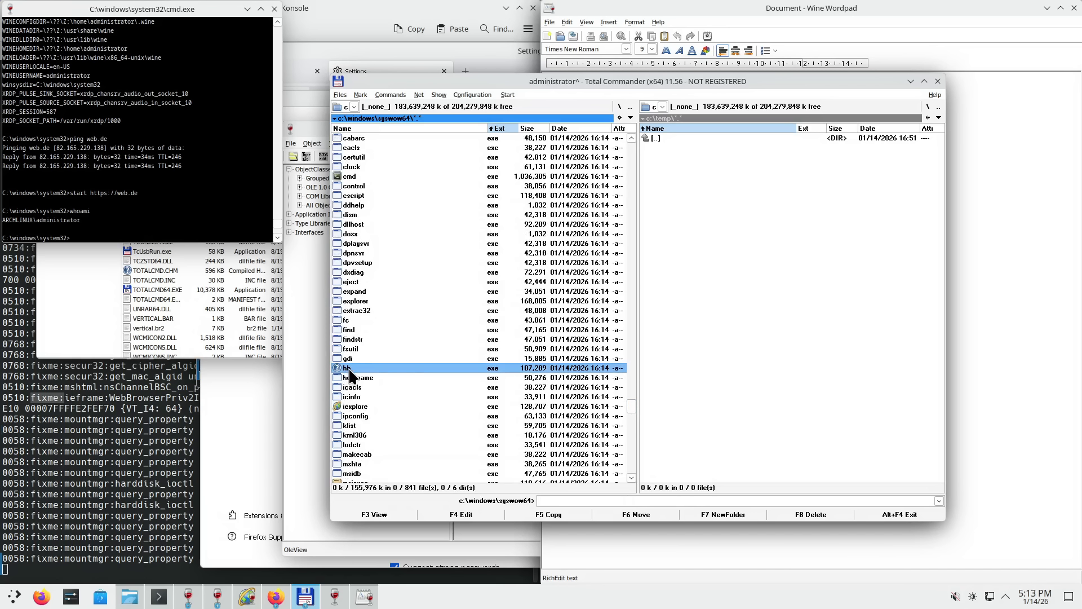
pyautogui.scroll(-2, 430, 375)
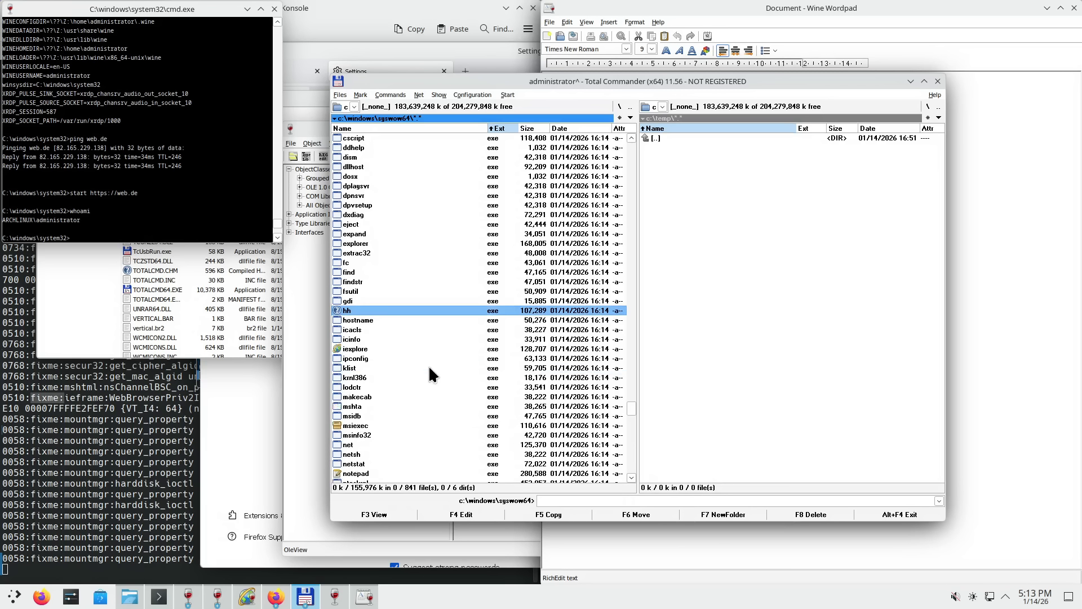
pyautogui.click(366, 349)
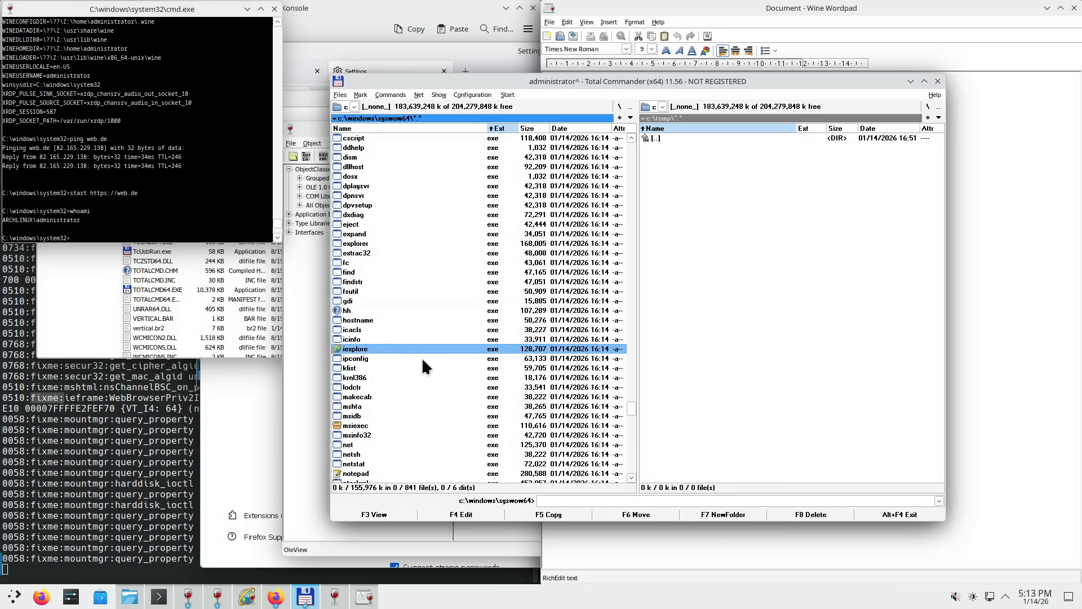
pyautogui.scroll(-2, 423, 360)
pyautogui.scroll(-2, 424, 365)
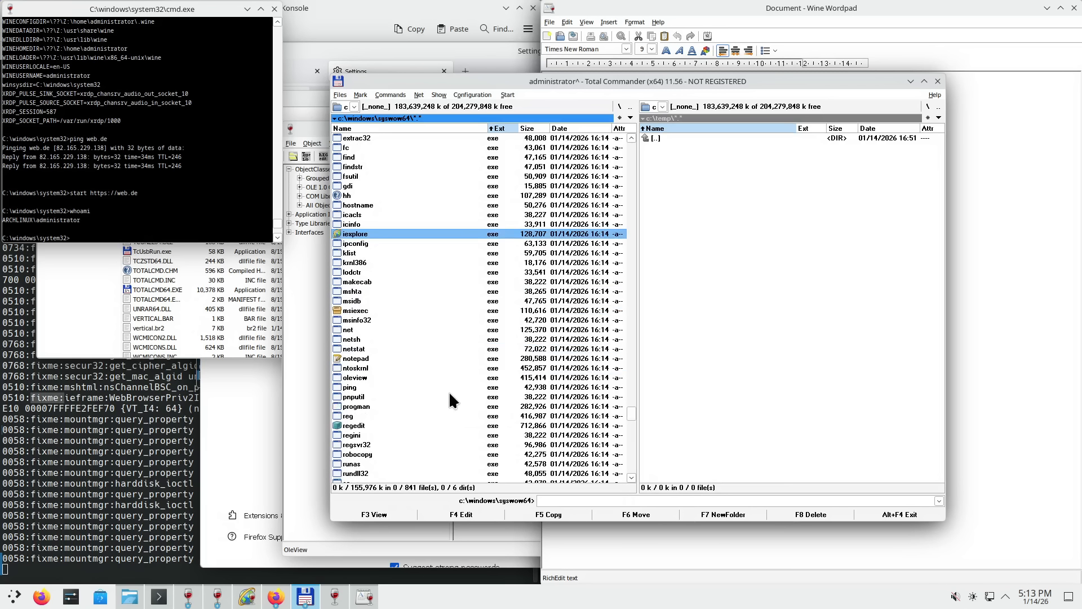
pyautogui.scroll(-6, 450, 392)
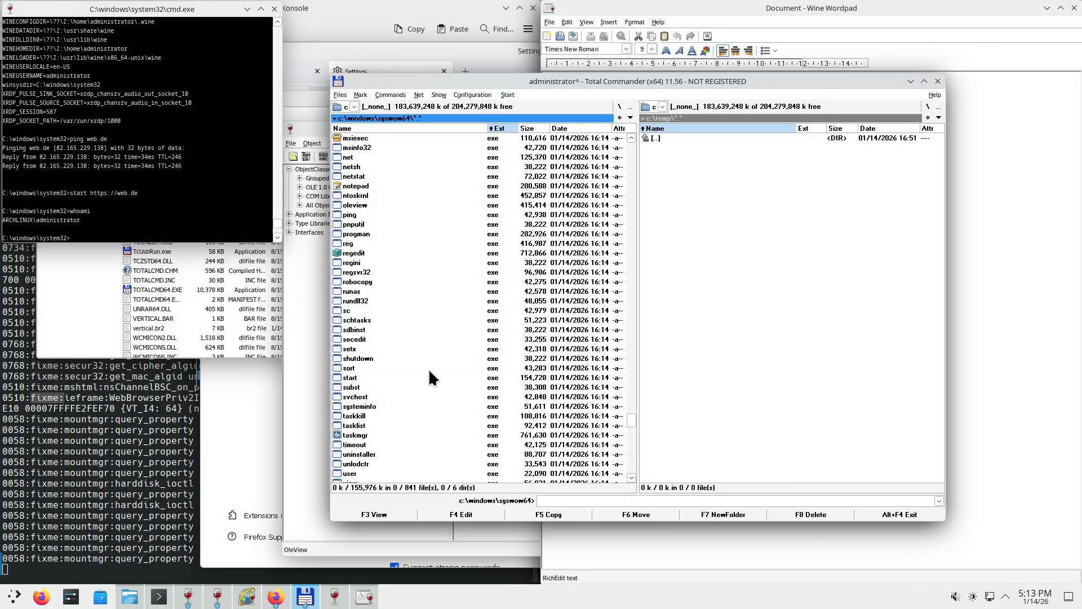
pyautogui.scroll(-4, 427, 372)
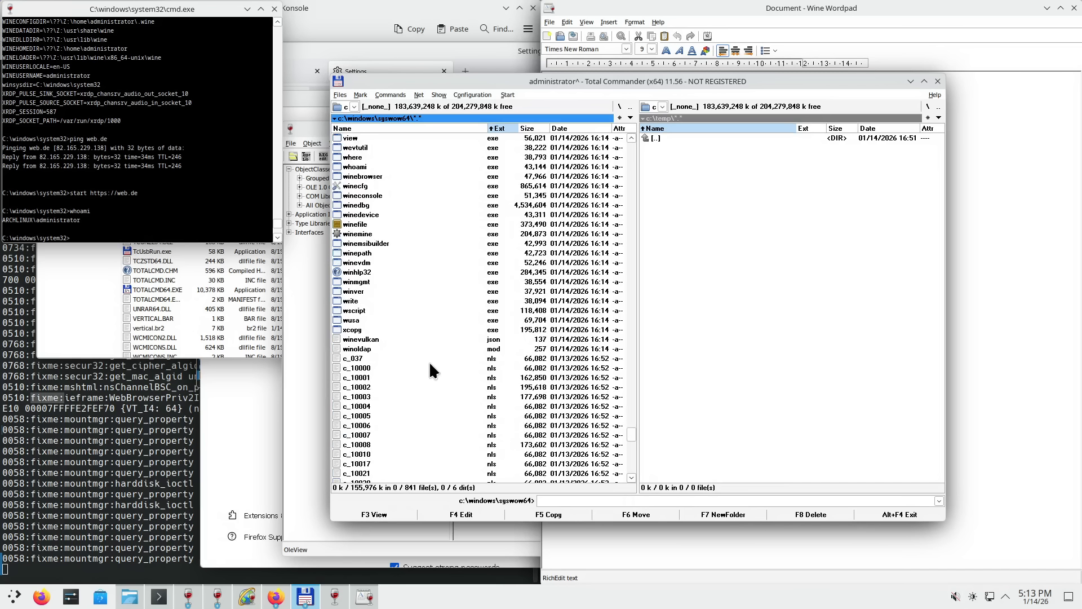
pyautogui.scroll(16, 430, 370)
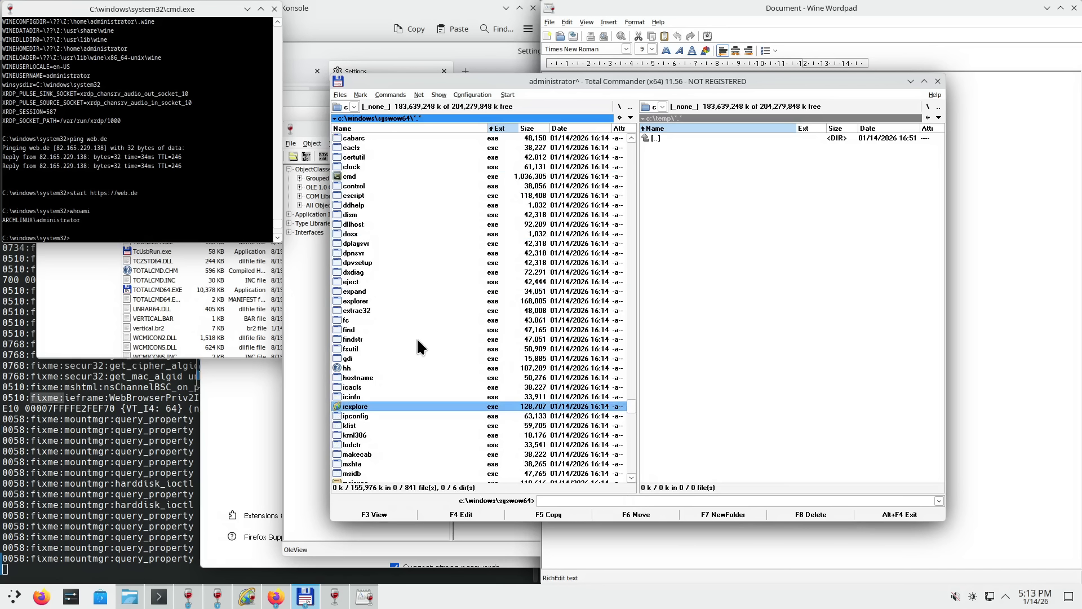
pyautogui.scroll(6, 407, 326)
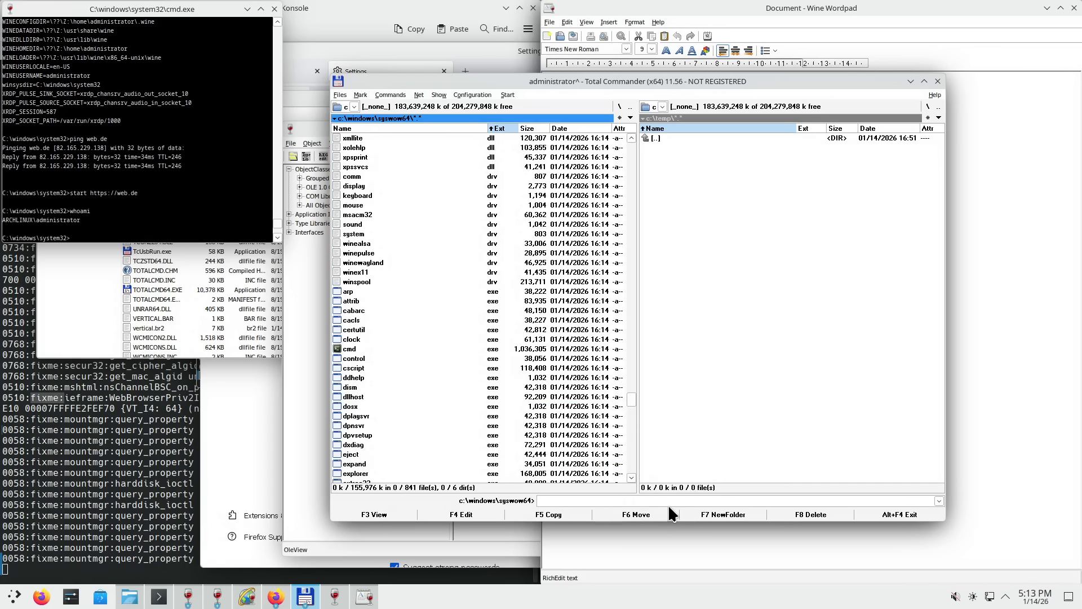
pyautogui.click(495, 206)
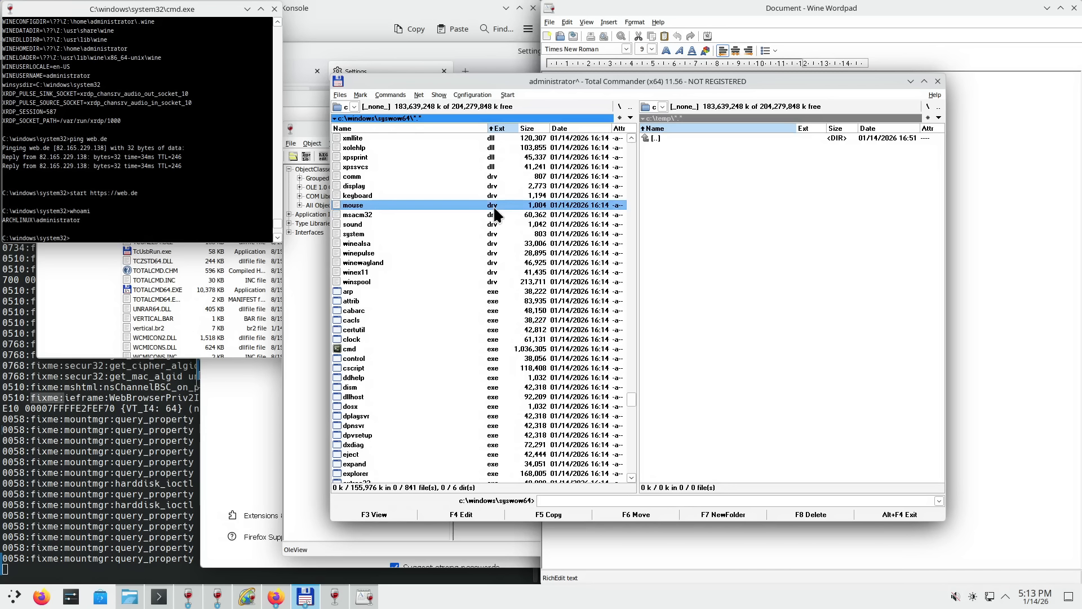
pyautogui.hotkey('ctrl', 't')
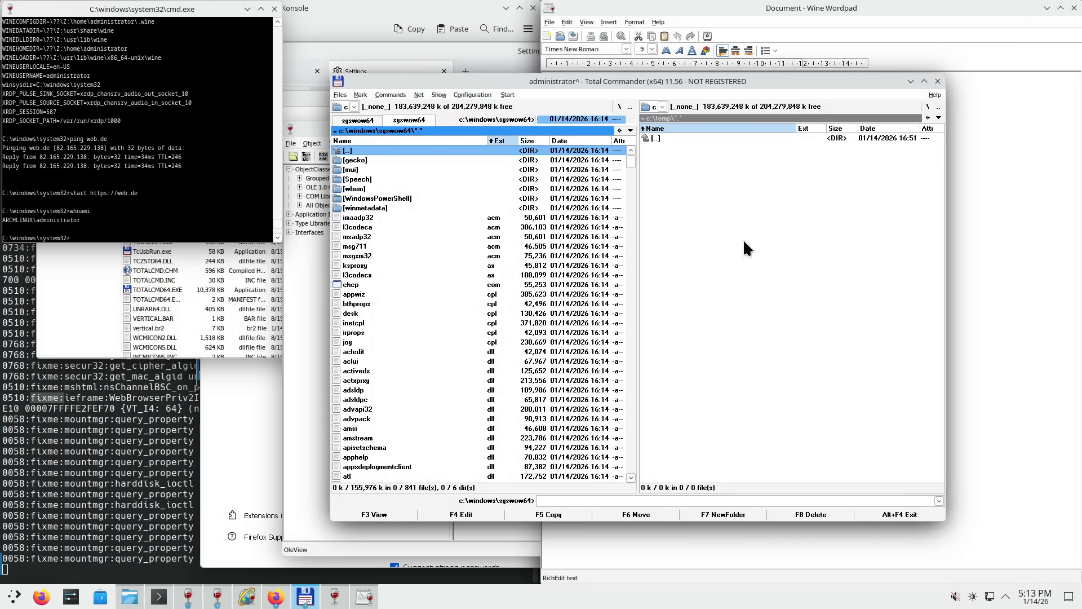
# - Open a second c:\temp tab in the right panel, keeping drive C
pyautogui.click(733, 237)
pyautogui.hotkey('ctrl', 't')
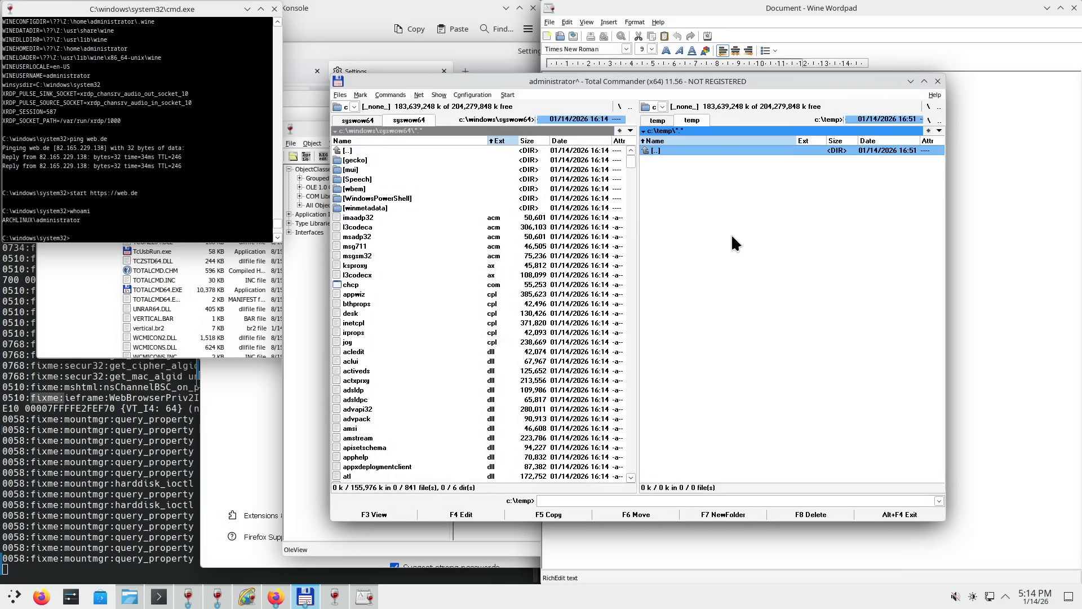
pyautogui.click(663, 107)
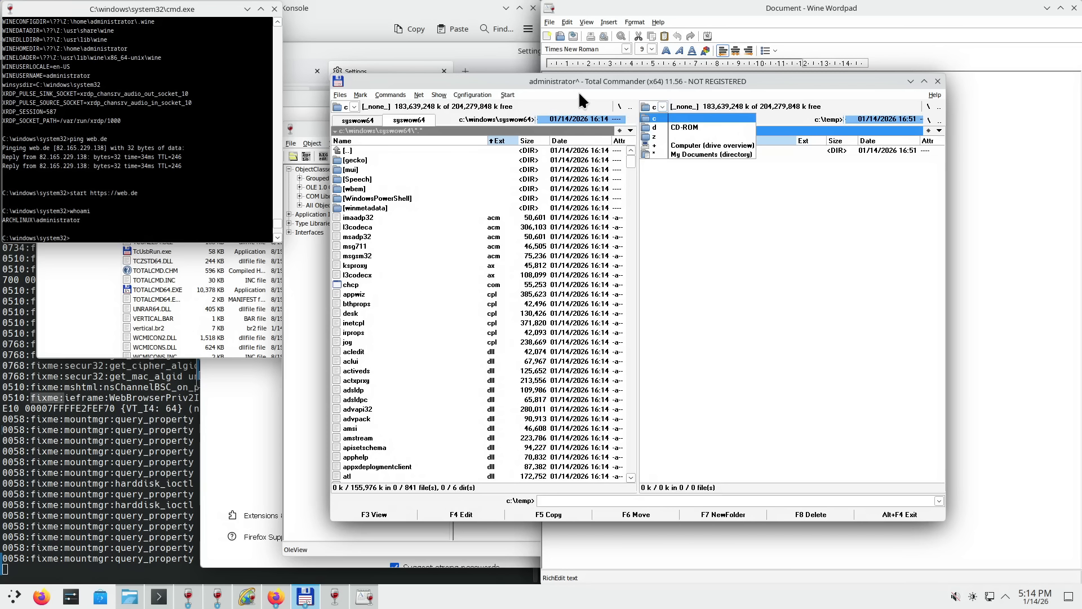
pyautogui.click(662, 107)
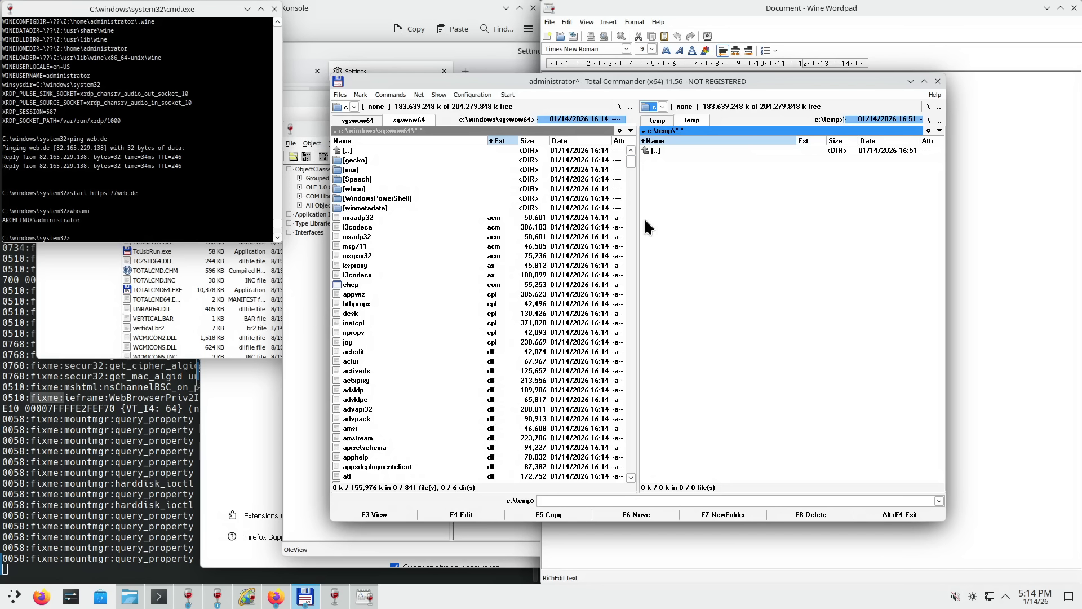
# - Look inside winmetadata, return to syswow64, and start copying winmetadata with F5
pyautogui.rightClick(348, 226)
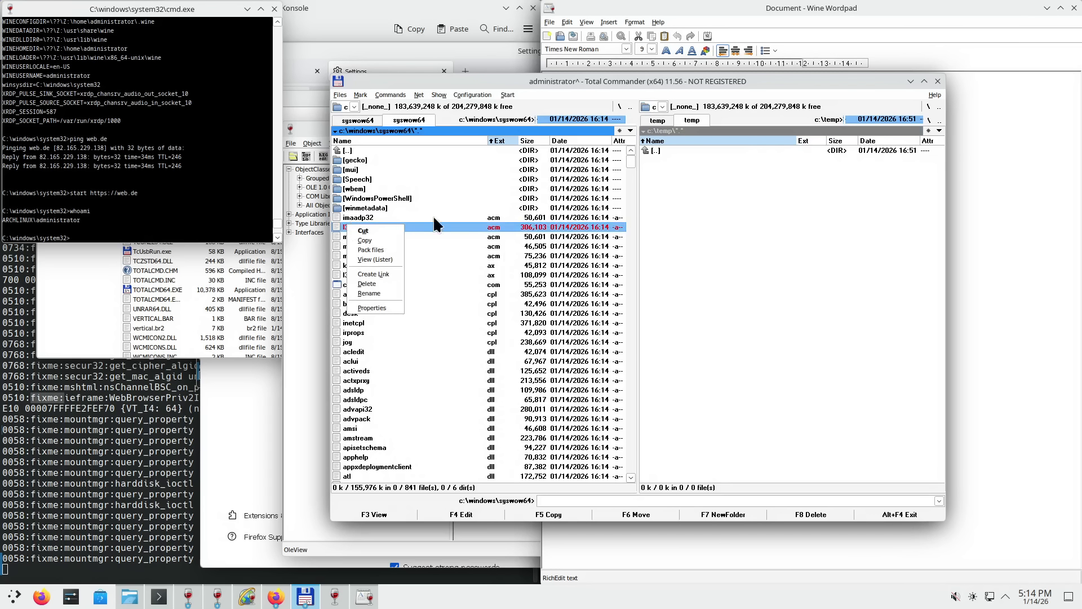
pyautogui.click(728, 265)
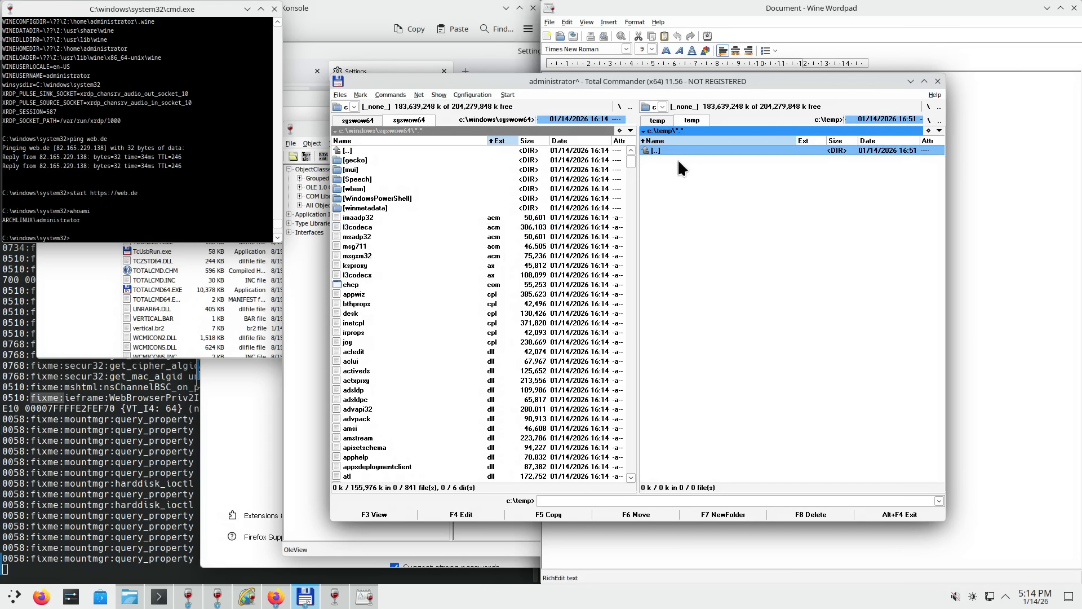
pyautogui.doubleClick(369, 207)
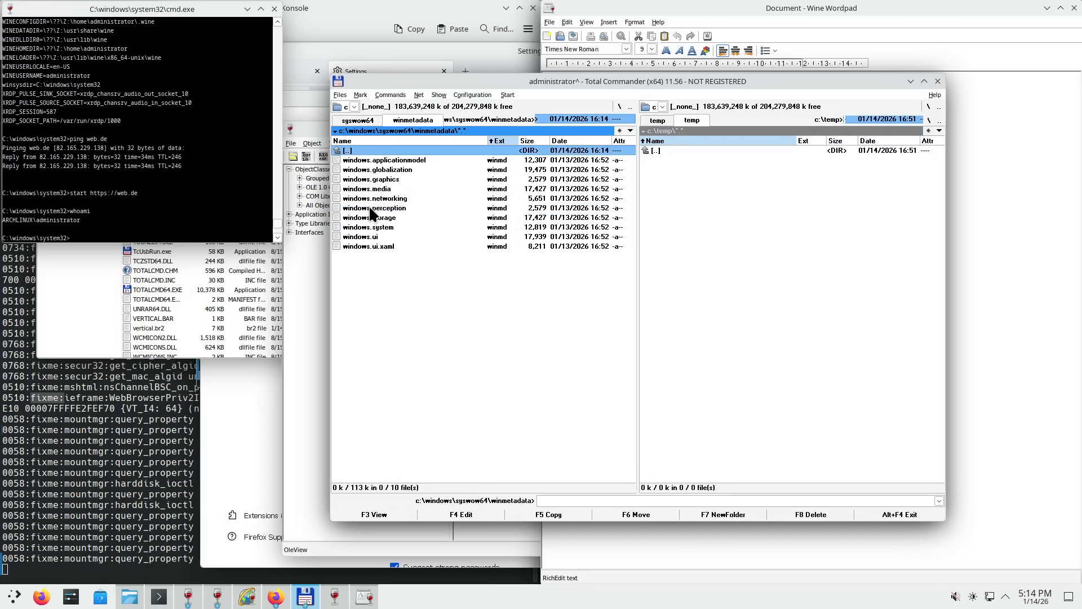
pyautogui.press('BackSpace')
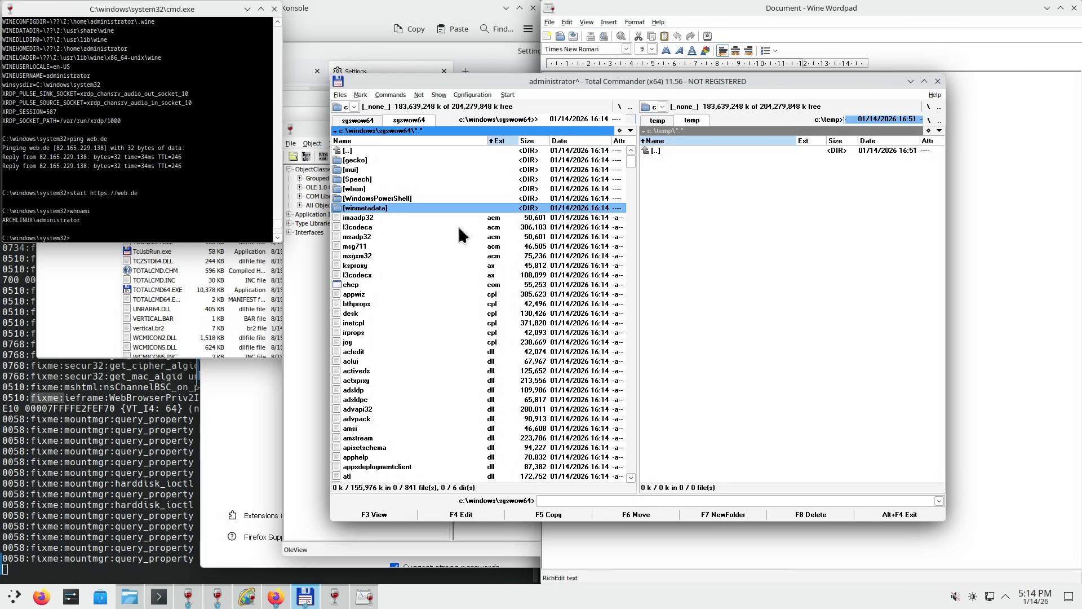
pyautogui.press('F5')
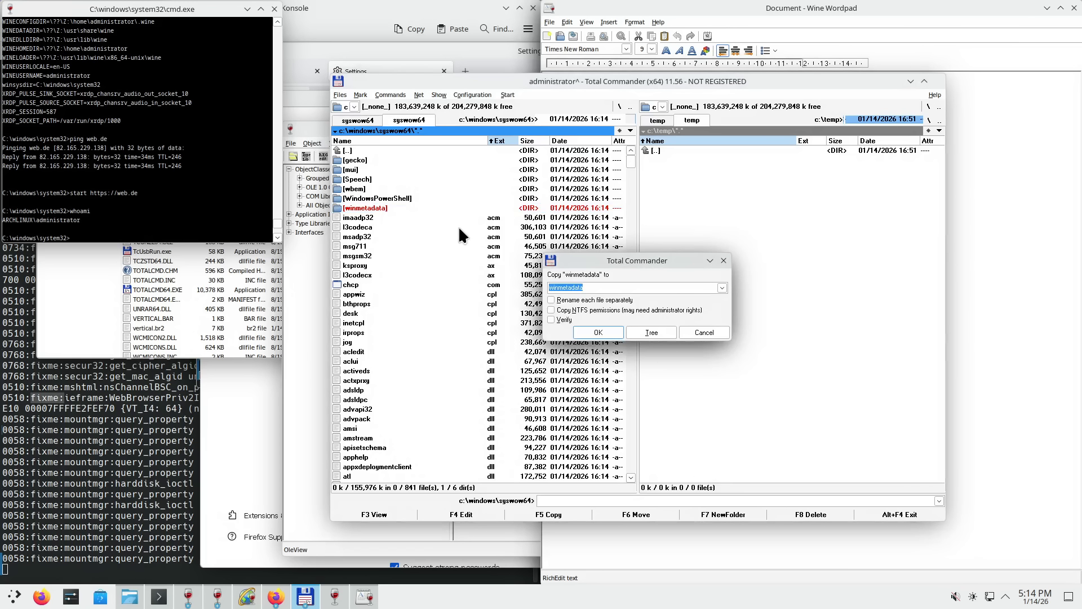
# - Cancel the copy and pack winmetadata into c:\temp\winmetadata.zip using Alt+F5
pyautogui.press('Escape')
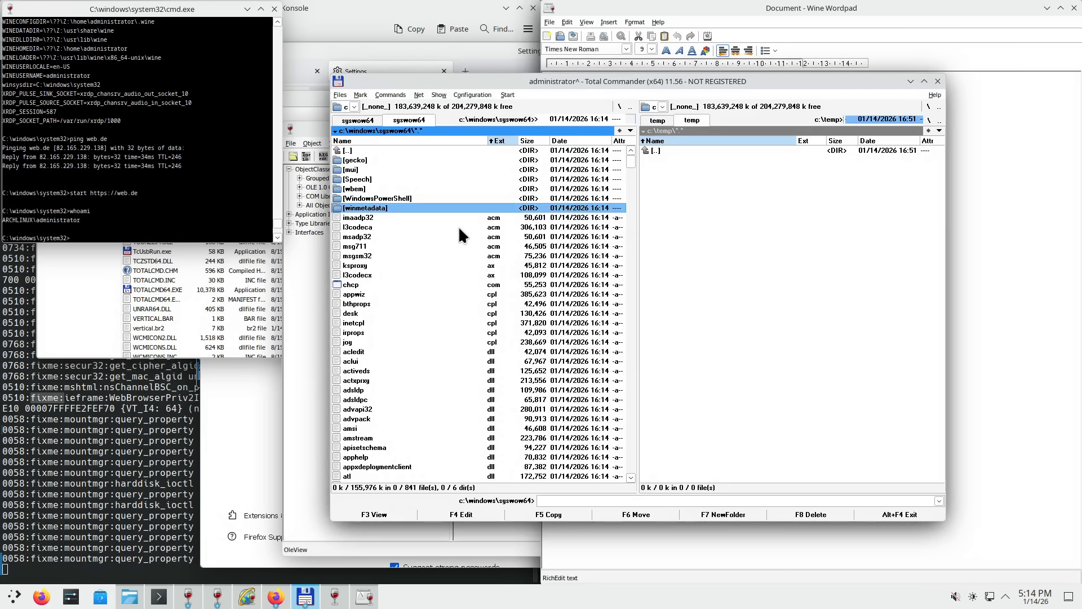
pyautogui.press('Insert')
pyautogui.hotkey('alt', 'F5')
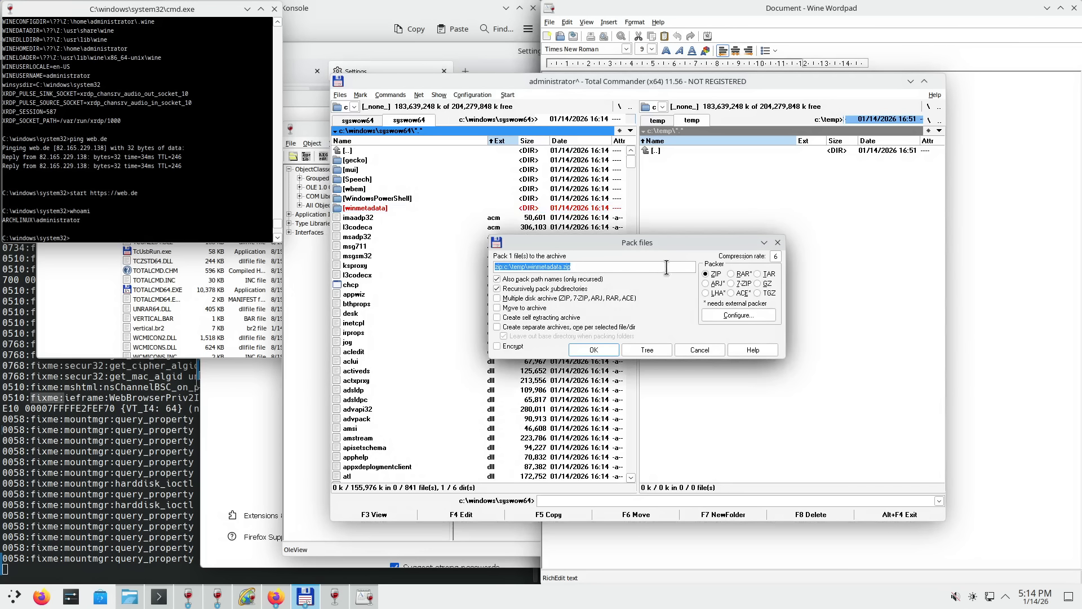
pyautogui.moveTo(646, 242); pyautogui.dragTo(651, 251)
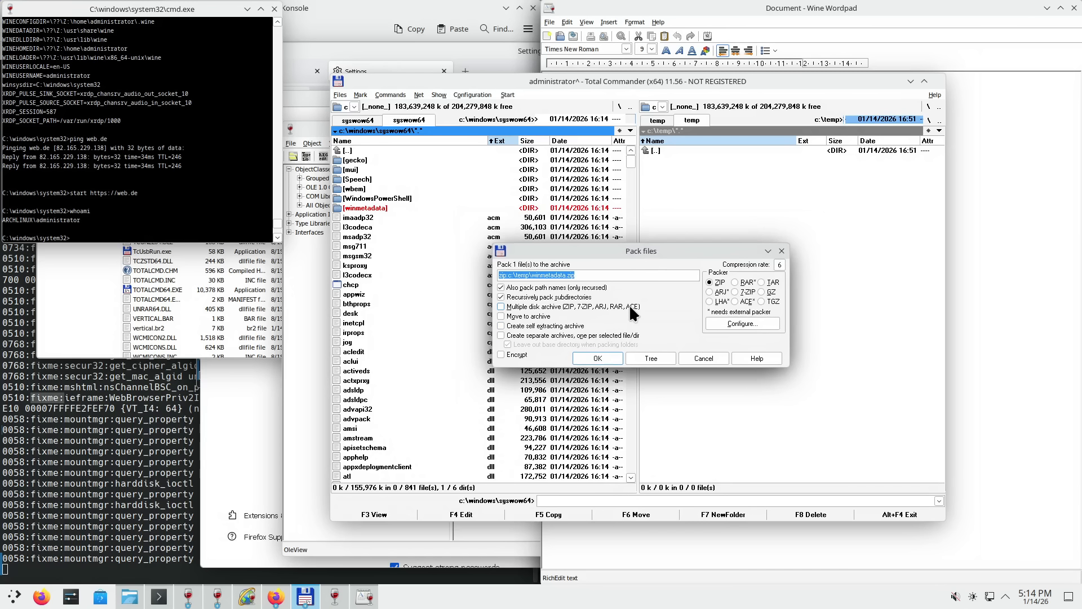
pyautogui.click(603, 357)
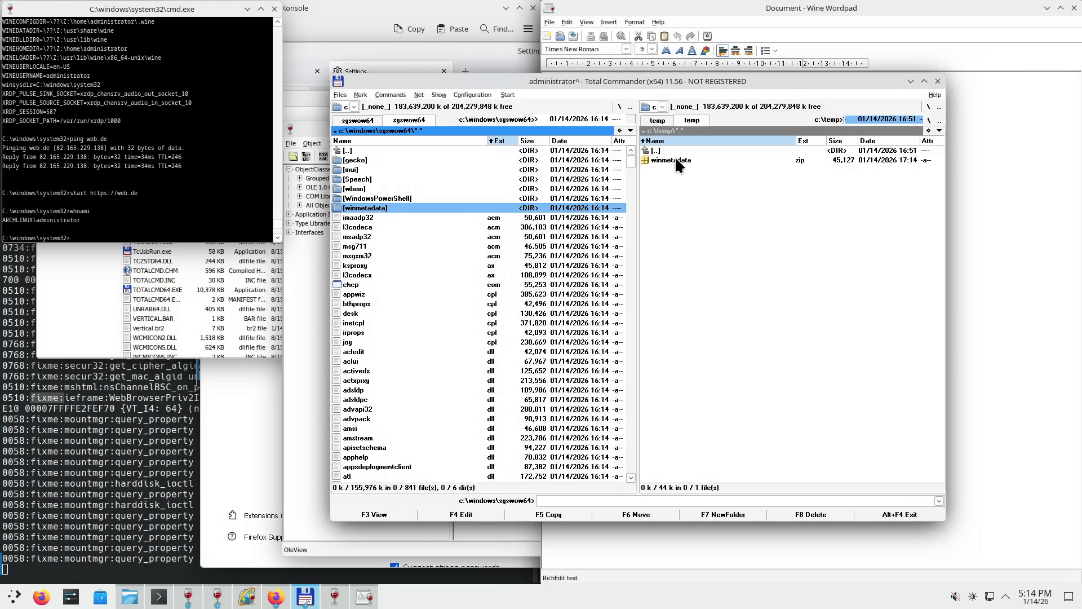
# - Open winmetadata.zip and browse its winmetadata folder of ten winmd files
pyautogui.rightClick(676, 158)
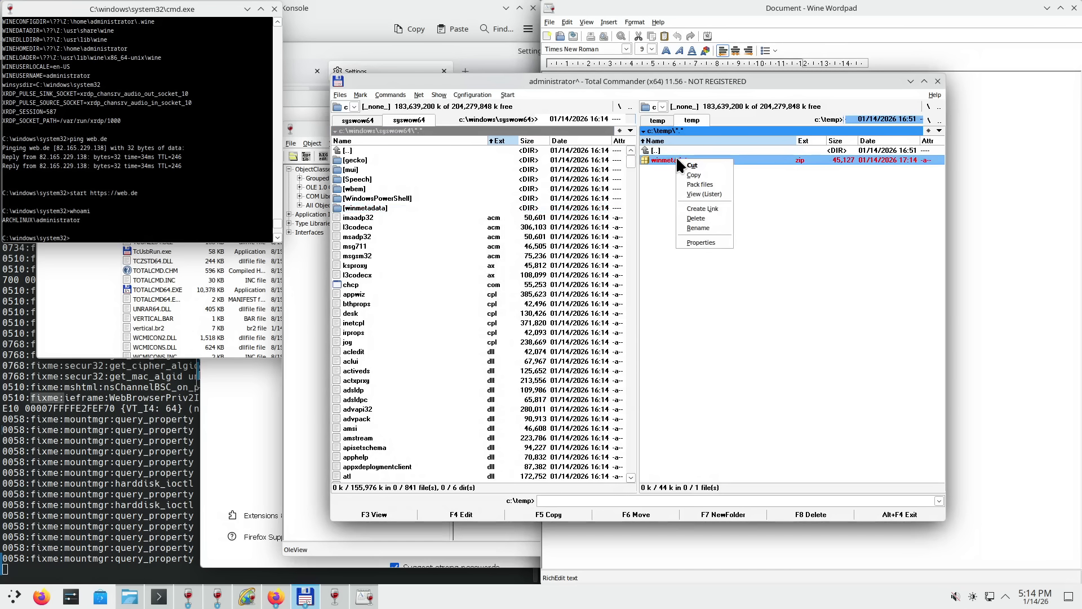
pyautogui.press('Escape')
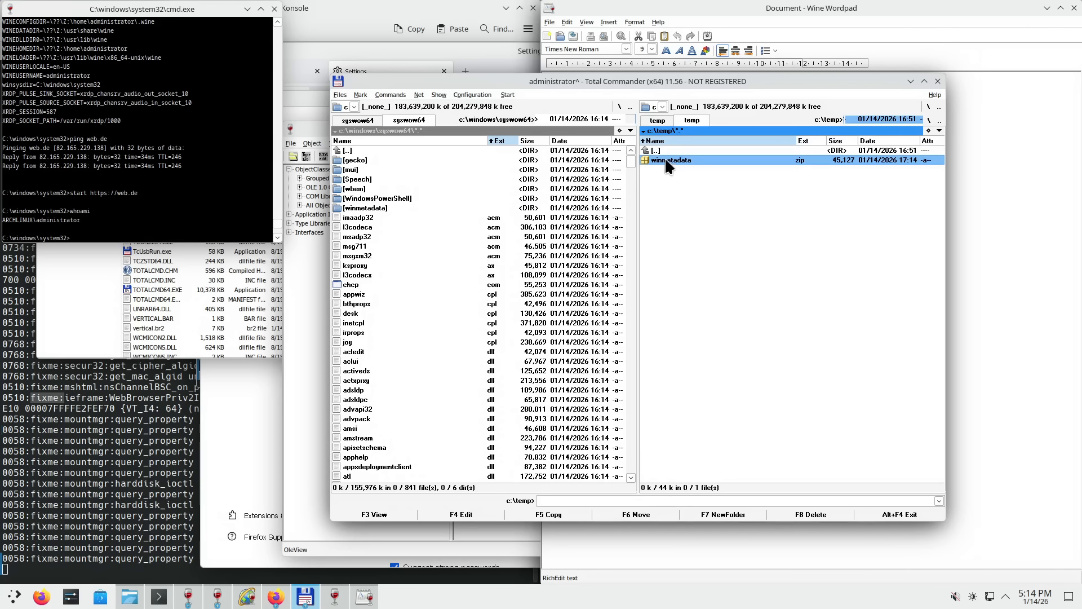
pyautogui.rightClick(664, 157)
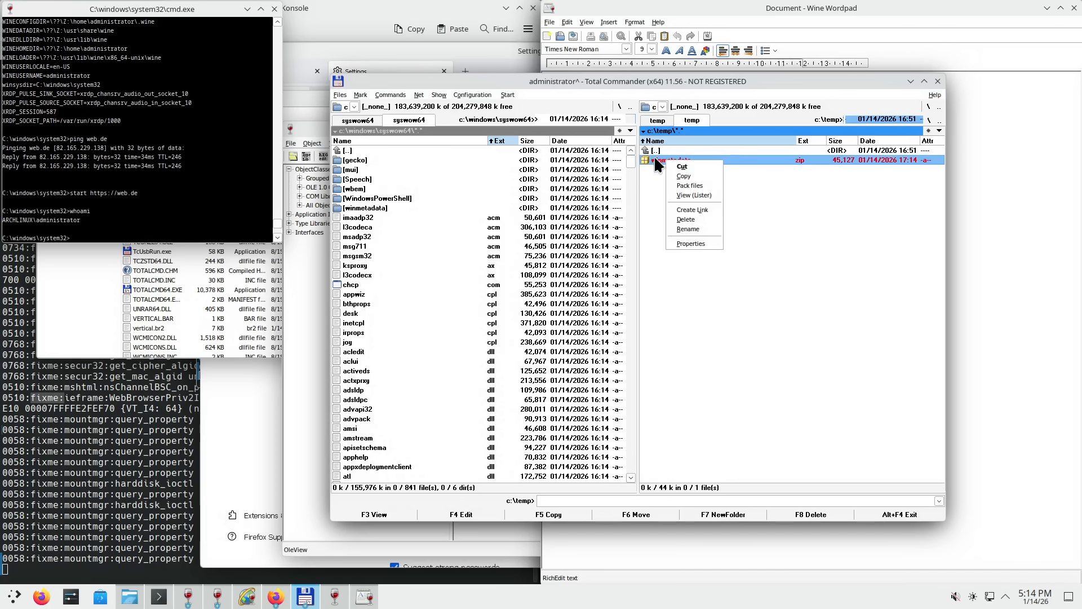
pyautogui.doubleClick(654, 157)
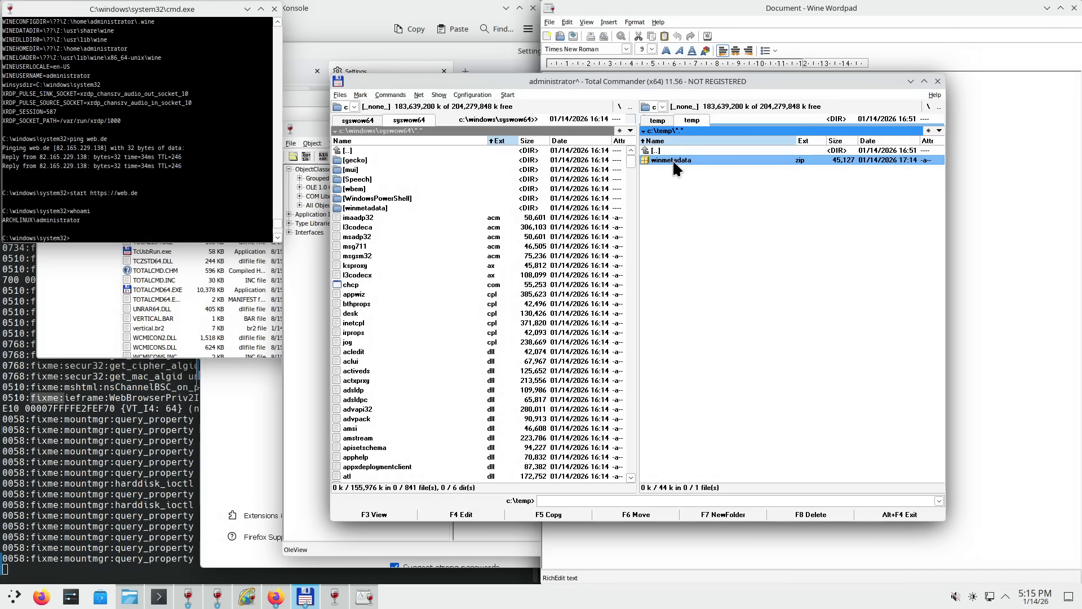
pyautogui.click(668, 159)
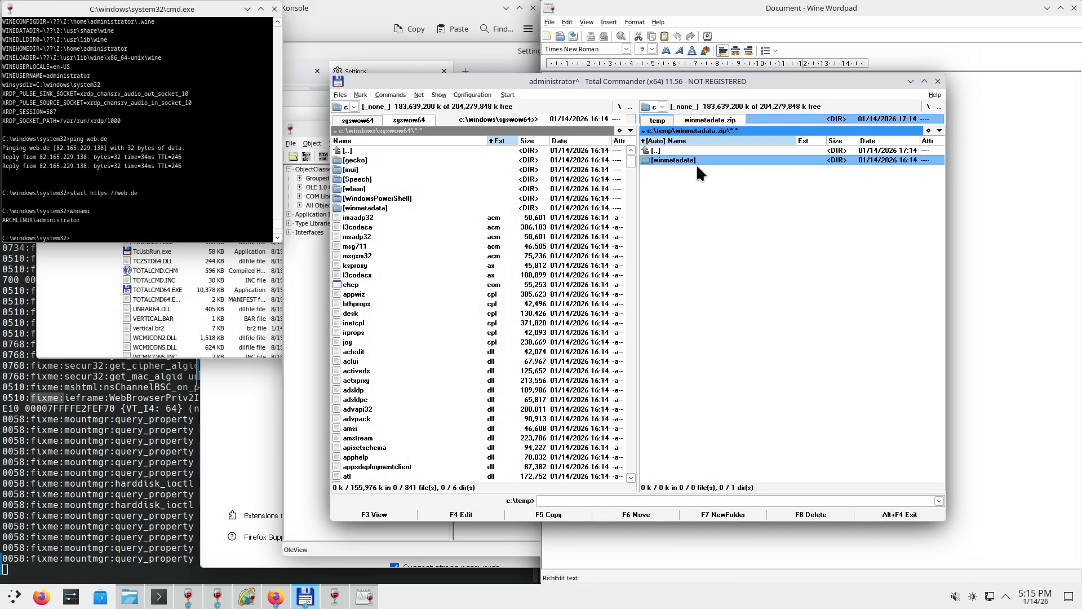
pyautogui.doubleClick(692, 160)
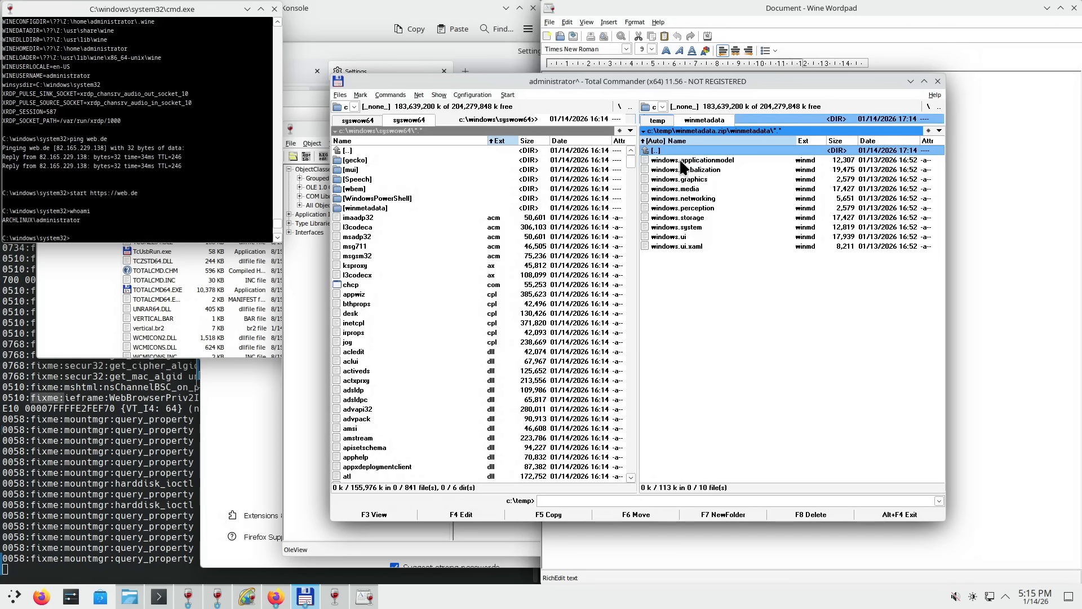
pyautogui.press('BackSpace')
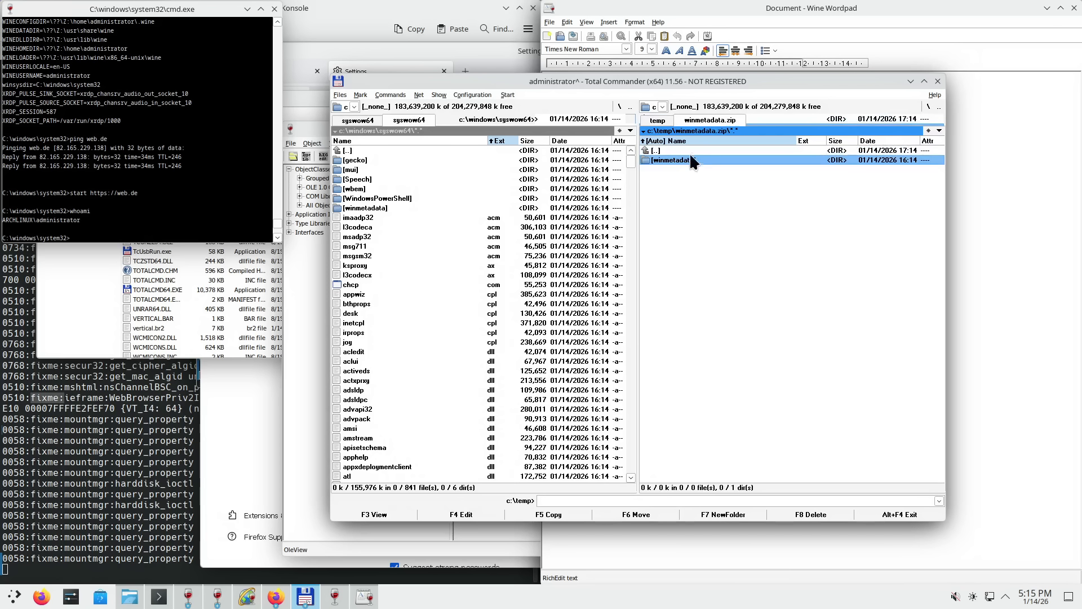
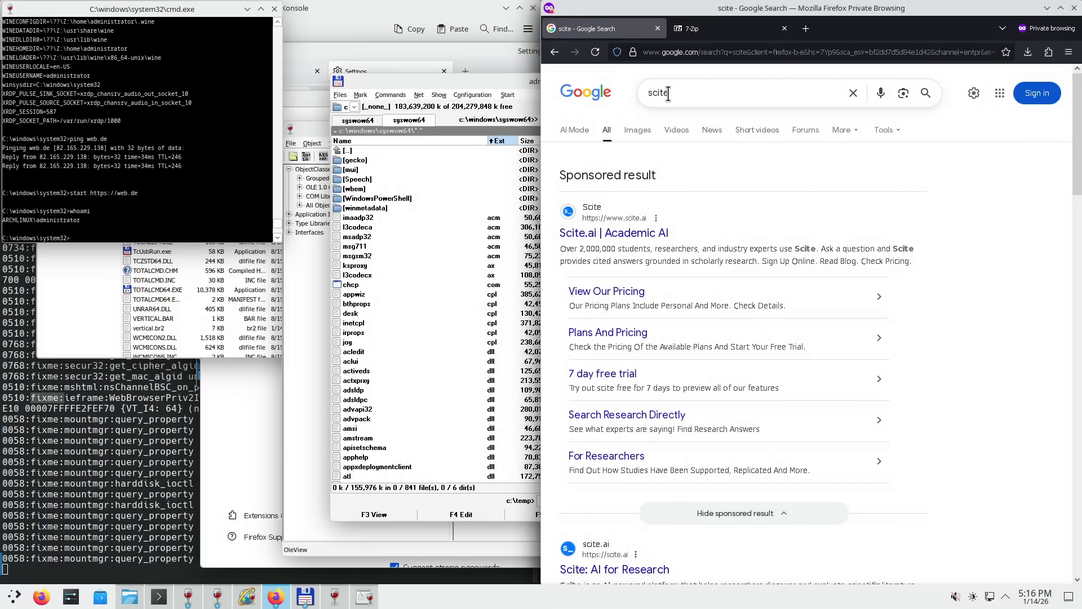
# - Open the Scintilla and SciTE search result in a new Firefox tab and switch to it
pyautogui.scroll(-3, 959, 338)
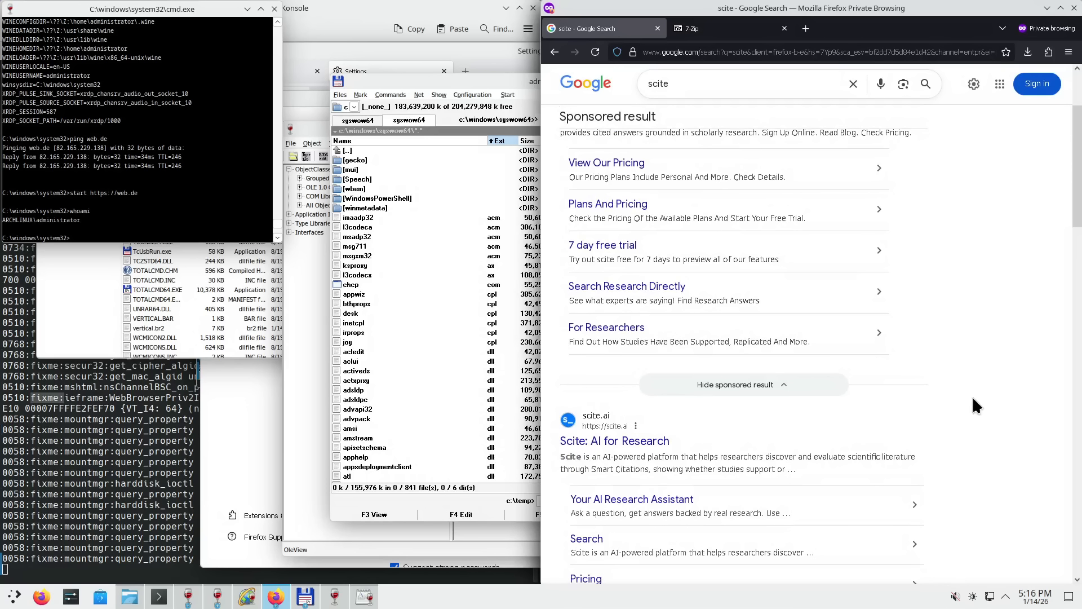
pyautogui.scroll(-3, 999, 433)
pyautogui.scroll(-1, 997, 427)
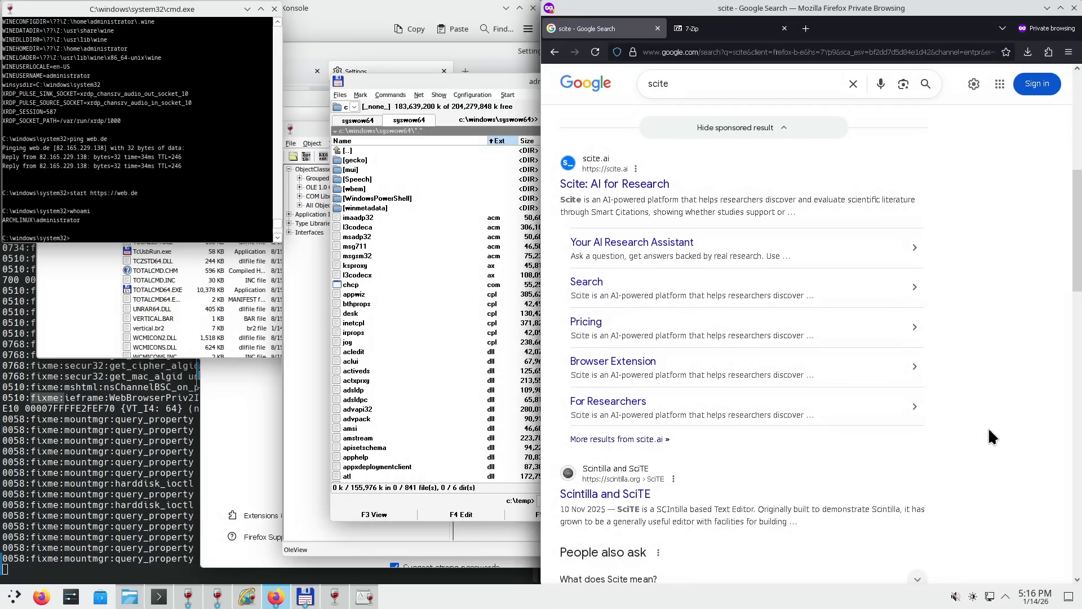
pyautogui.rightClick(628, 495)
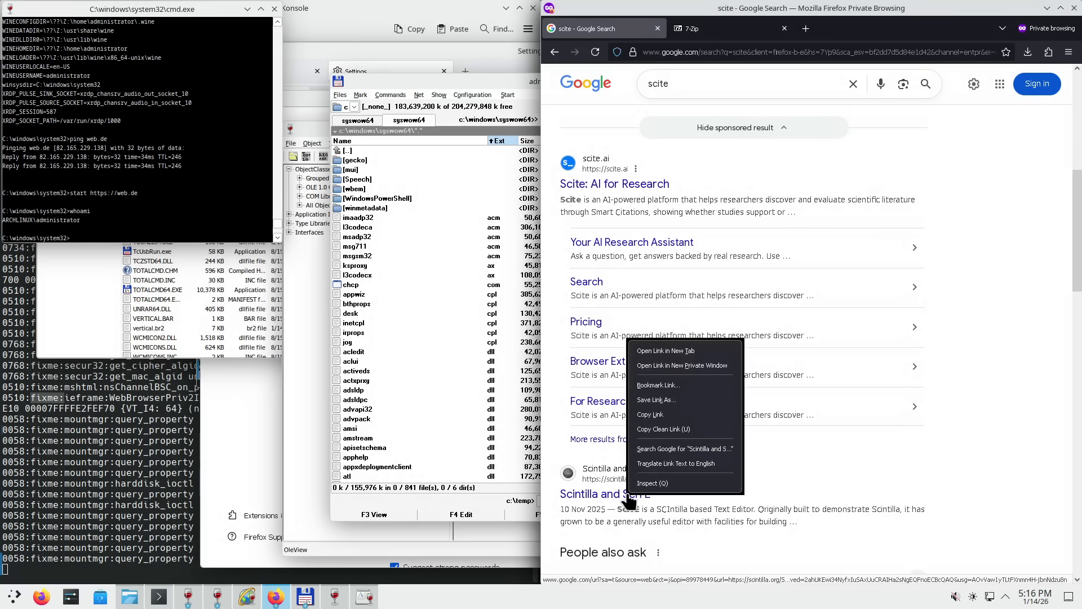
pyautogui.click(679, 358)
pyautogui.click(726, 35)
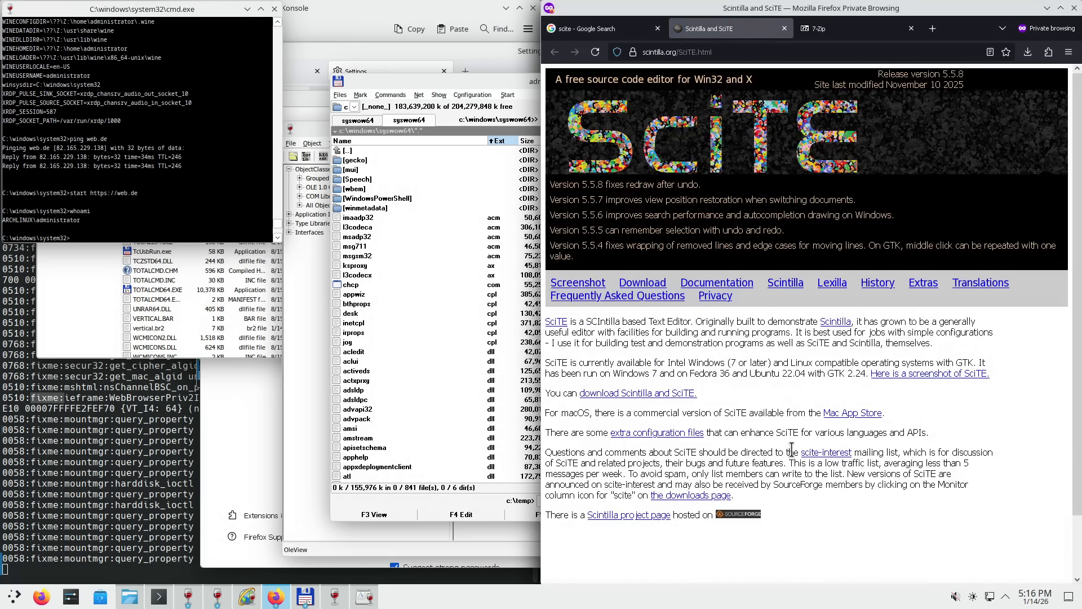
# - Go to the SciTE download page and start the full 64-bit download
pyautogui.click(661, 398)
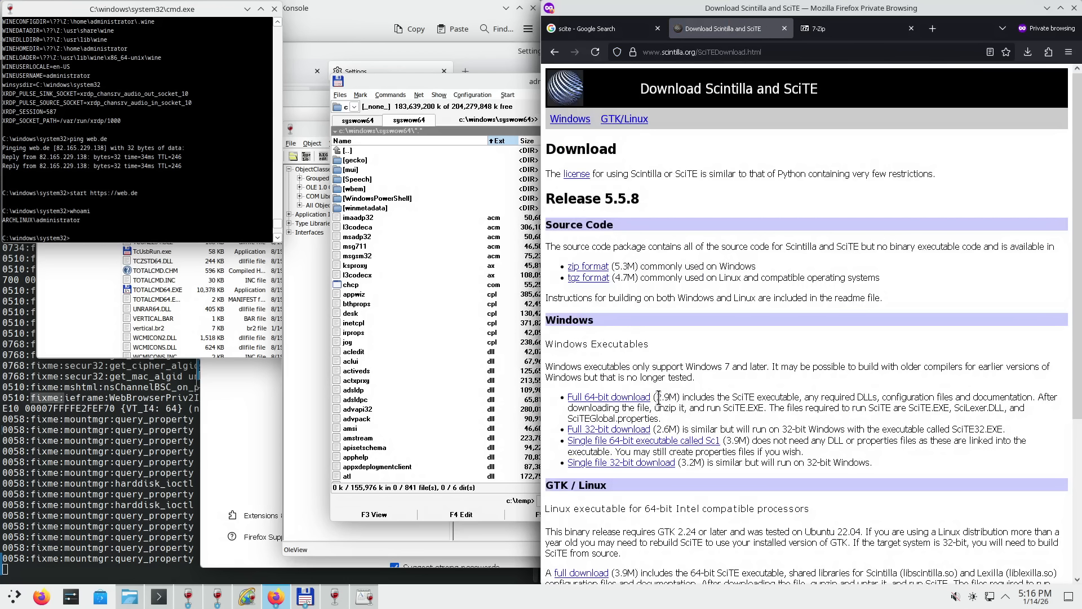
pyautogui.moveTo(657, 397); pyautogui.dragTo(724, 417)
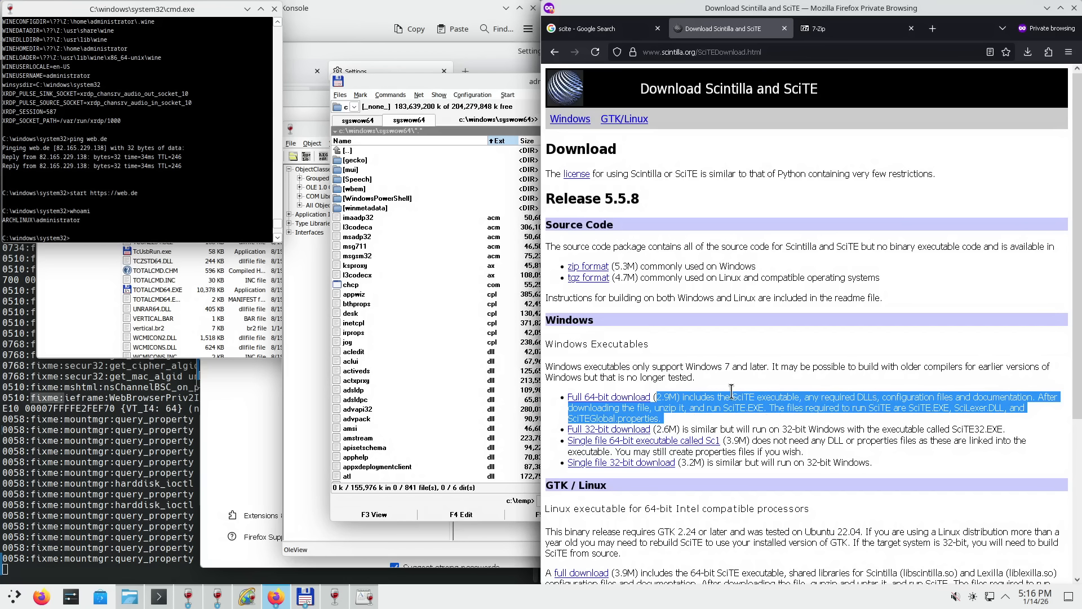
pyautogui.click(638, 410)
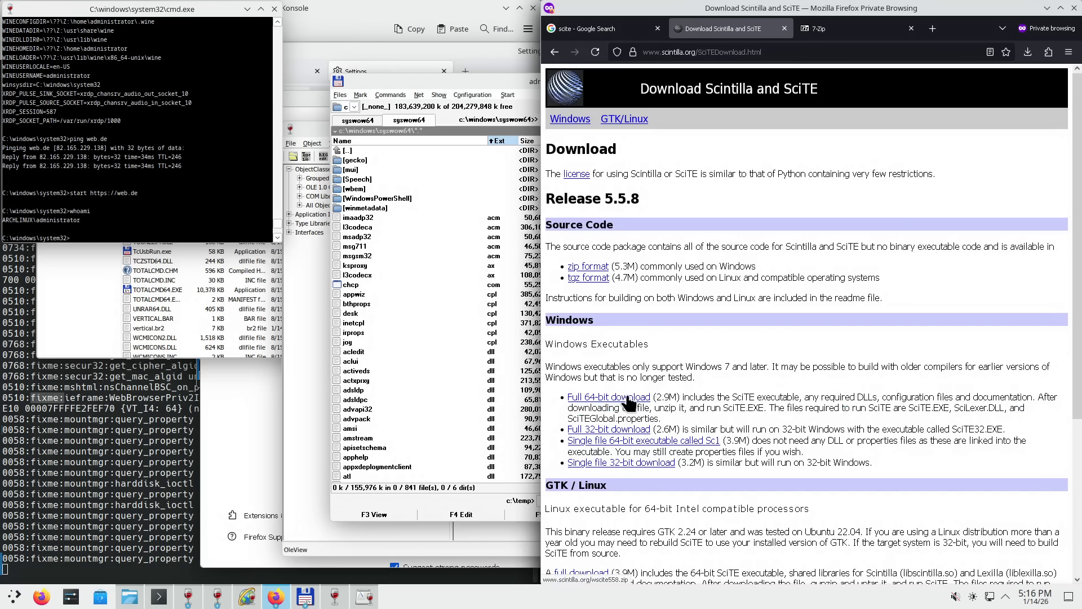
pyautogui.click(628, 398)
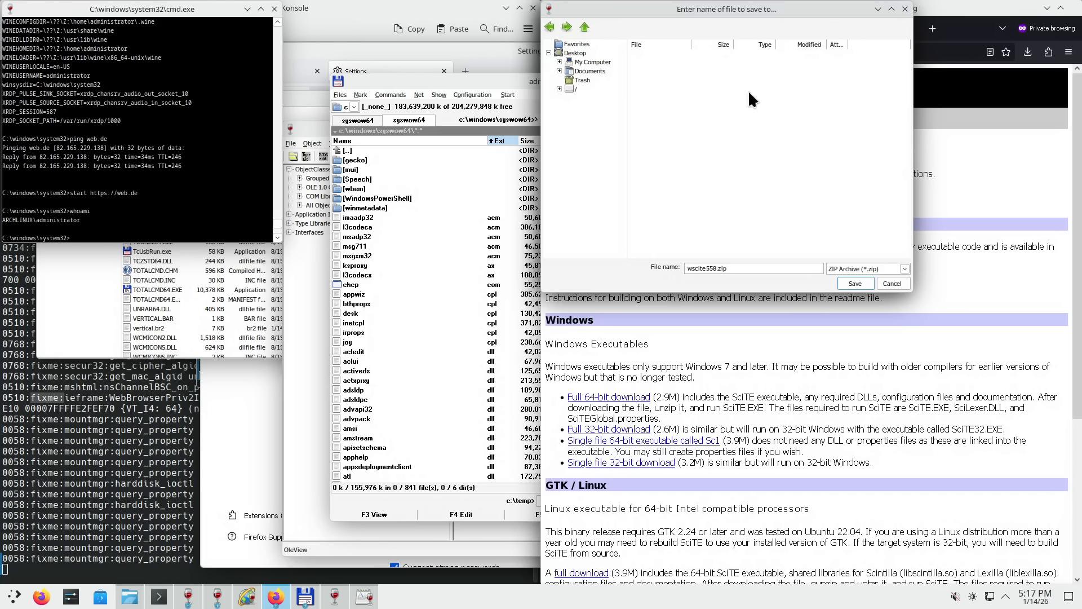
# - In the save dialog, navigate from the drive list to C:\users
pyautogui.click(592, 62)
pyautogui.click(605, 71)
pyautogui.moveTo(703, 1); pyautogui.dragTo(704, 36)
pyautogui.click(593, 91)
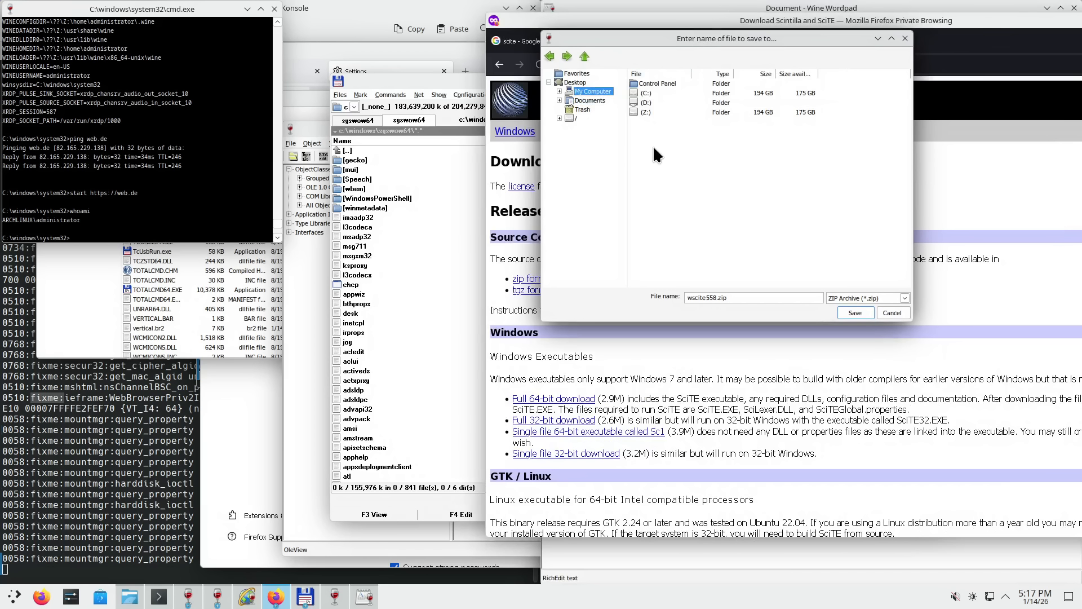
pyautogui.doubleClick(644, 89)
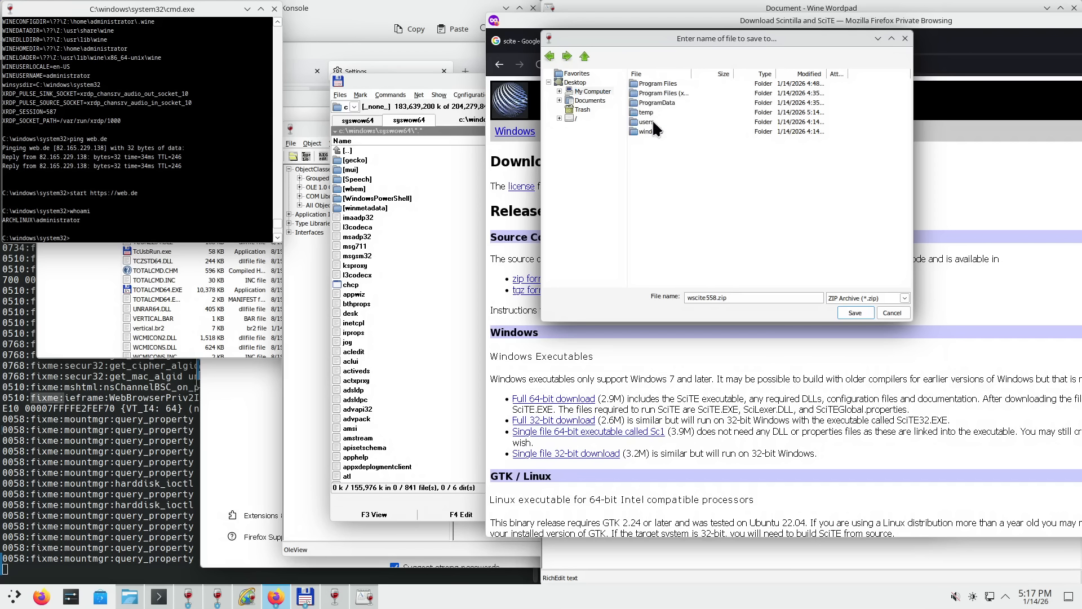
pyautogui.doubleClick(652, 119)
# - Save wscite558.zip into administrator's Downloads folder and snap Firefox to the right half
pyautogui.click(658, 84)
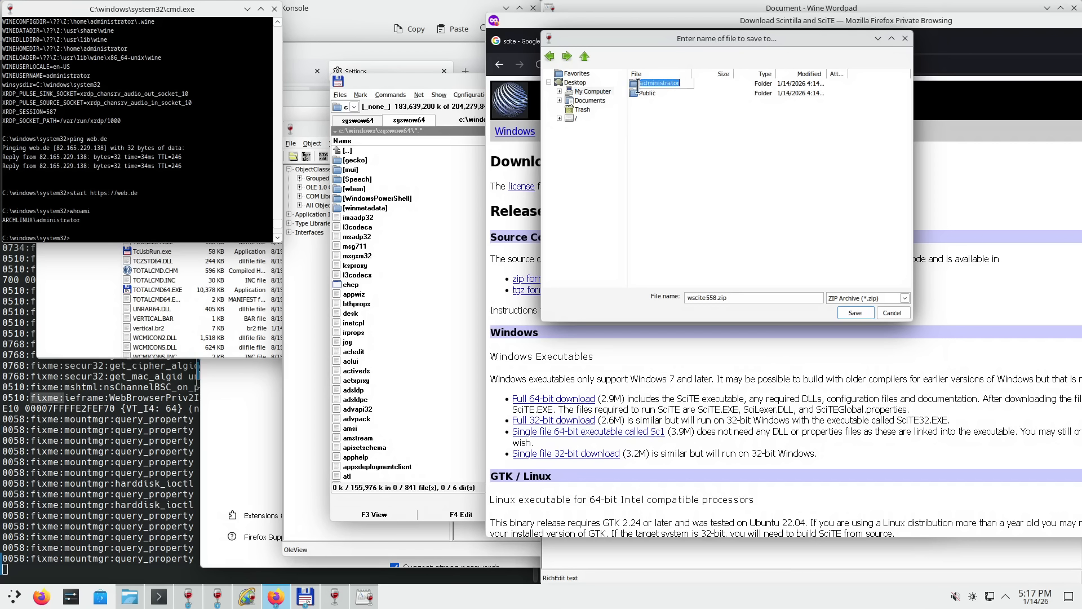
pyautogui.doubleClick(636, 83)
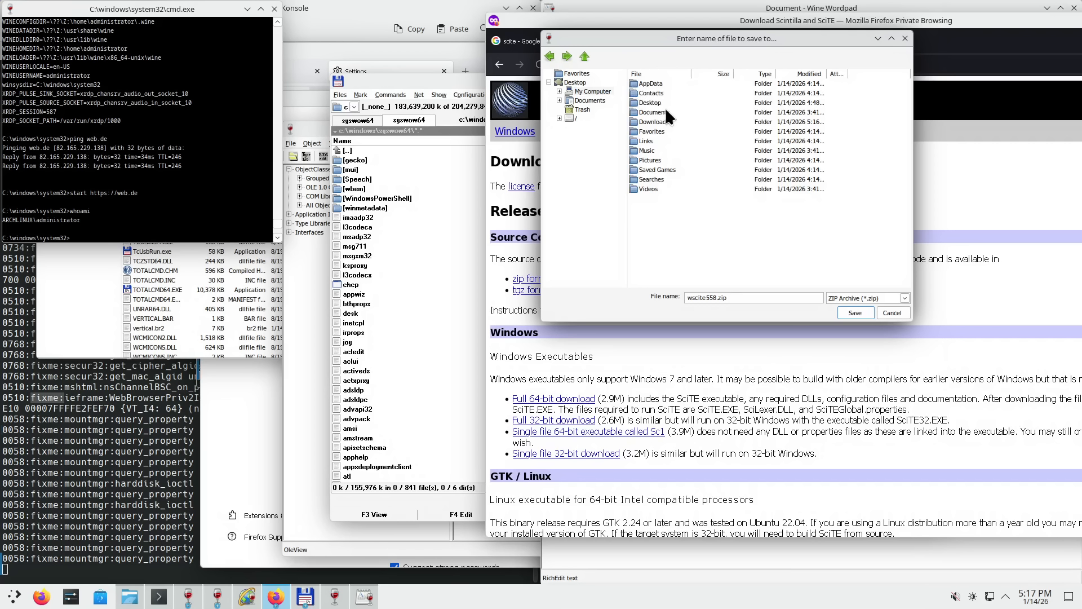
pyautogui.doubleClick(663, 120)
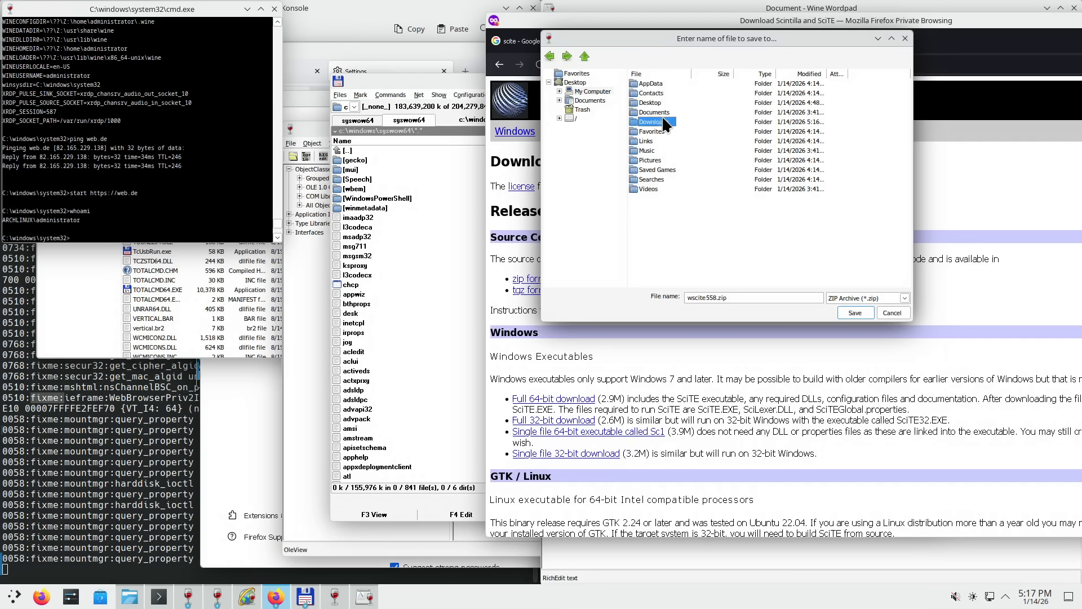
pyautogui.click(863, 313)
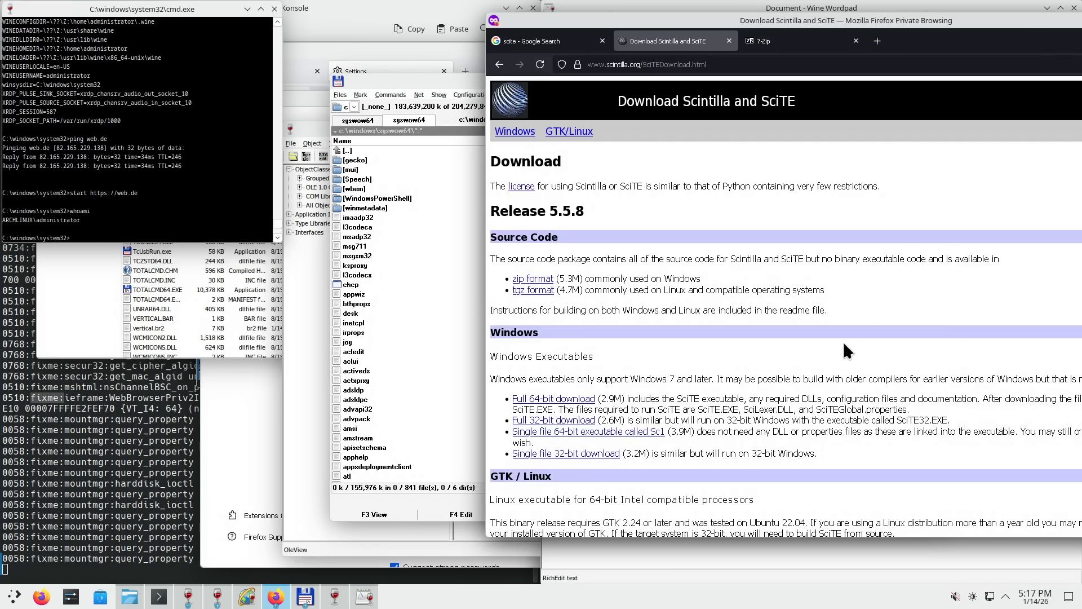
pyautogui.moveTo(979, 23); pyautogui.dragTo(1081, 155)
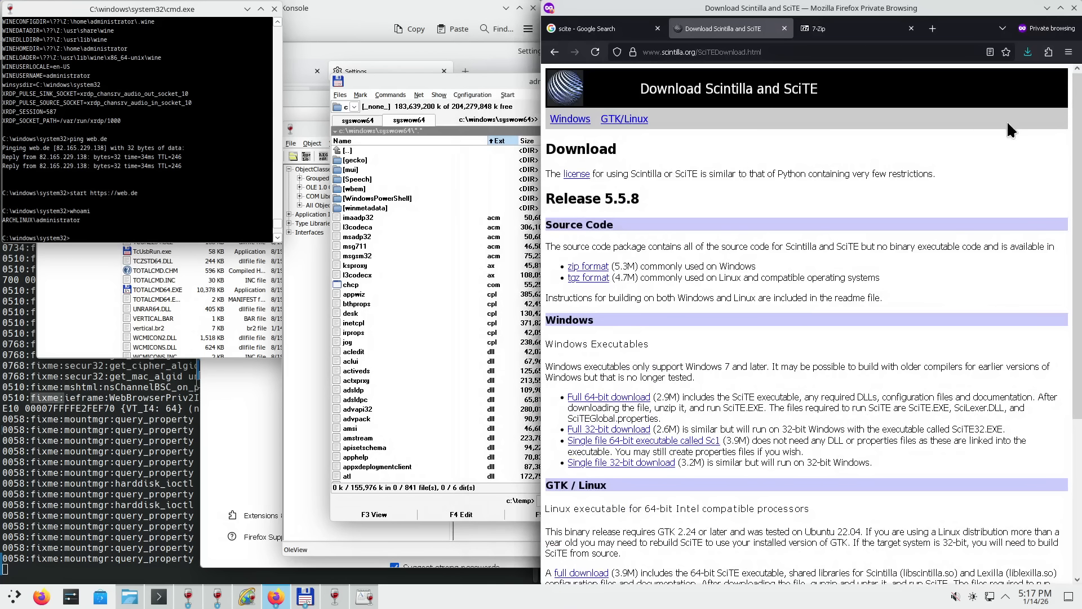
# - In Total Commander, browse the right panel to C:\users\administrator\Downloads and highlight wscite558
pyautogui.click(519, 80)
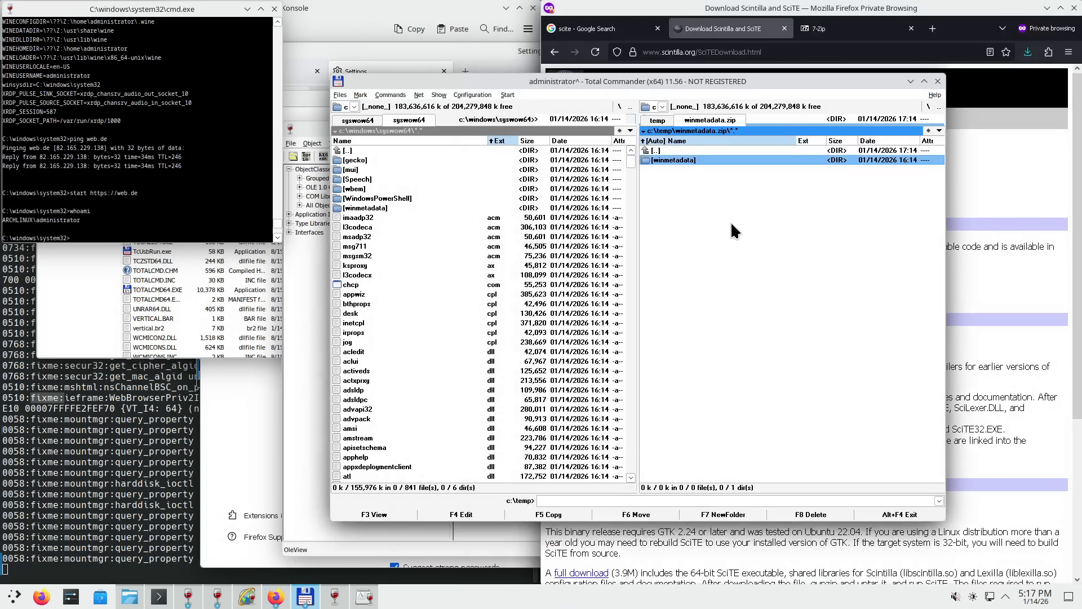
pyautogui.hotkey('ctrl', '\\')
pyautogui.press('Down')
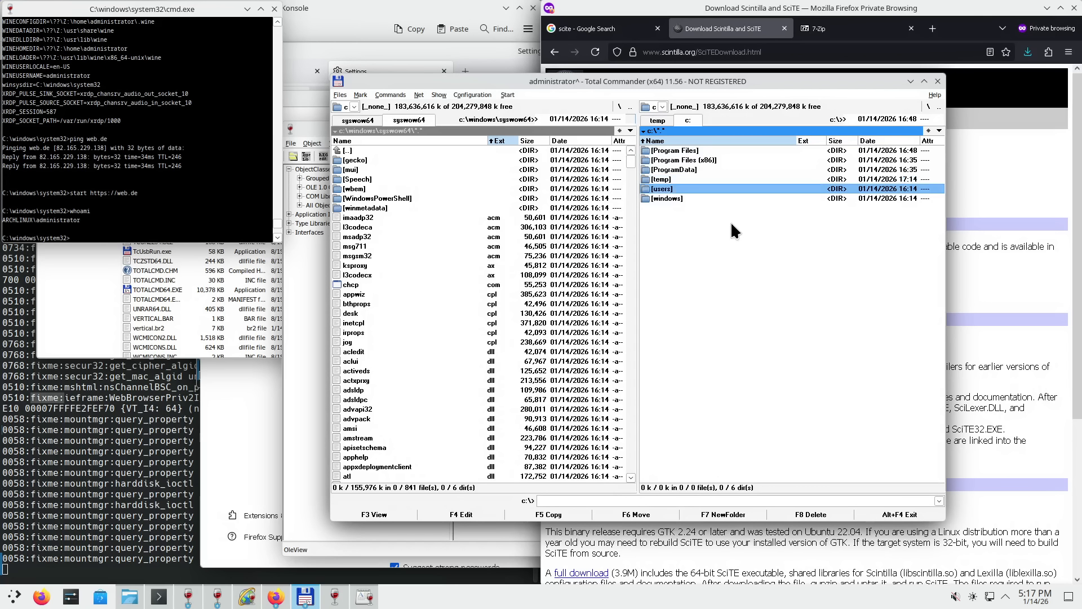
pyautogui.press('Return')
pyautogui.press('Down')
pyautogui.press('Return')
pyautogui.press('Down')
pyautogui.press('Down')
pyautogui.press('Down')
pyautogui.press('Down')
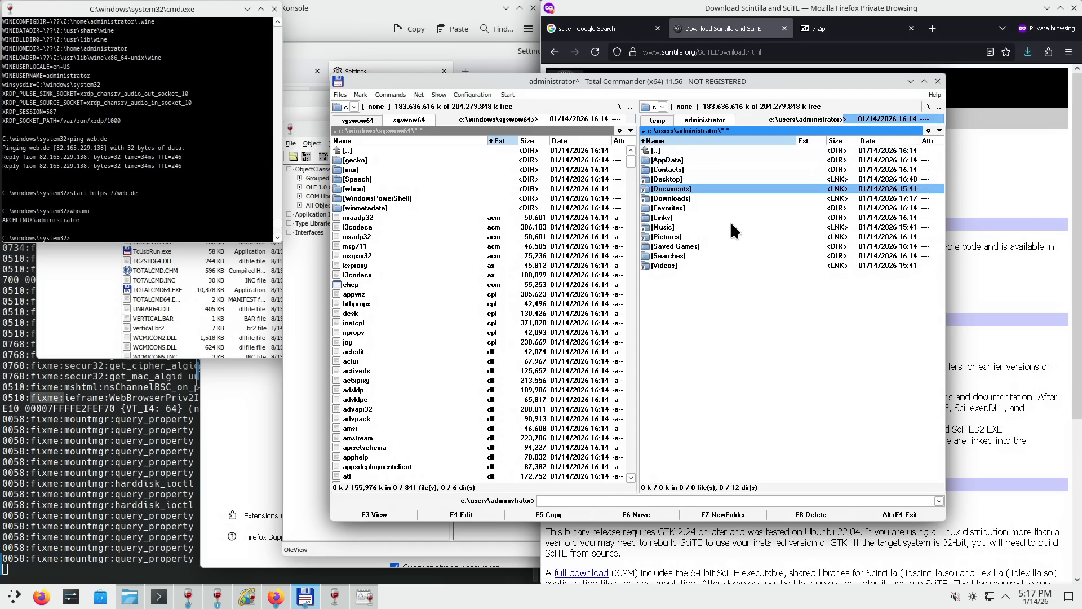
pyautogui.press('Return')
pyautogui.press('BackSpace')
pyautogui.press('Down')
pyautogui.press('Return')
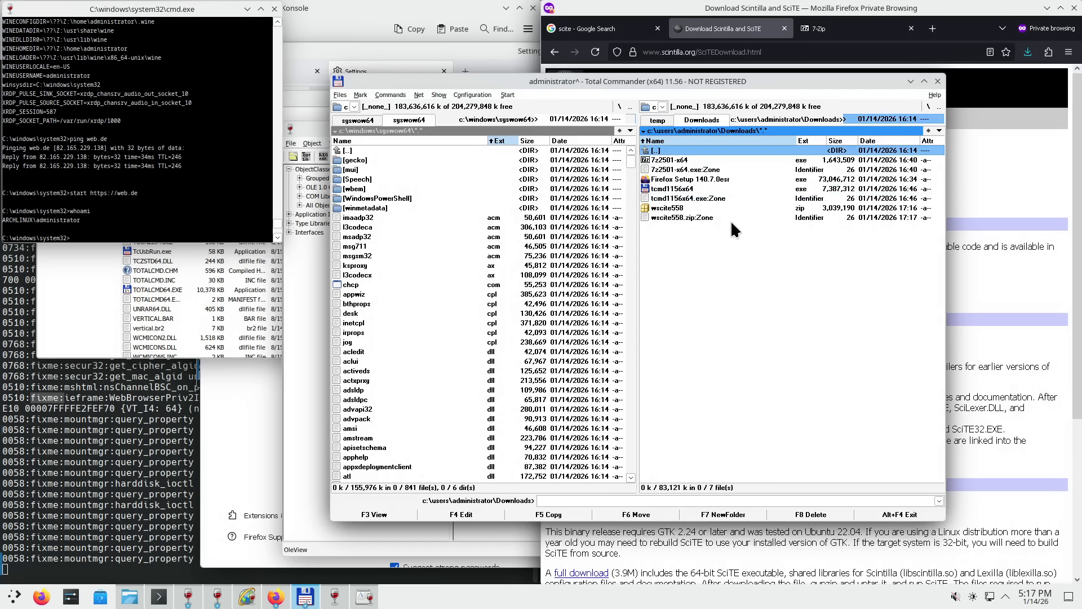
pyautogui.press('Down')
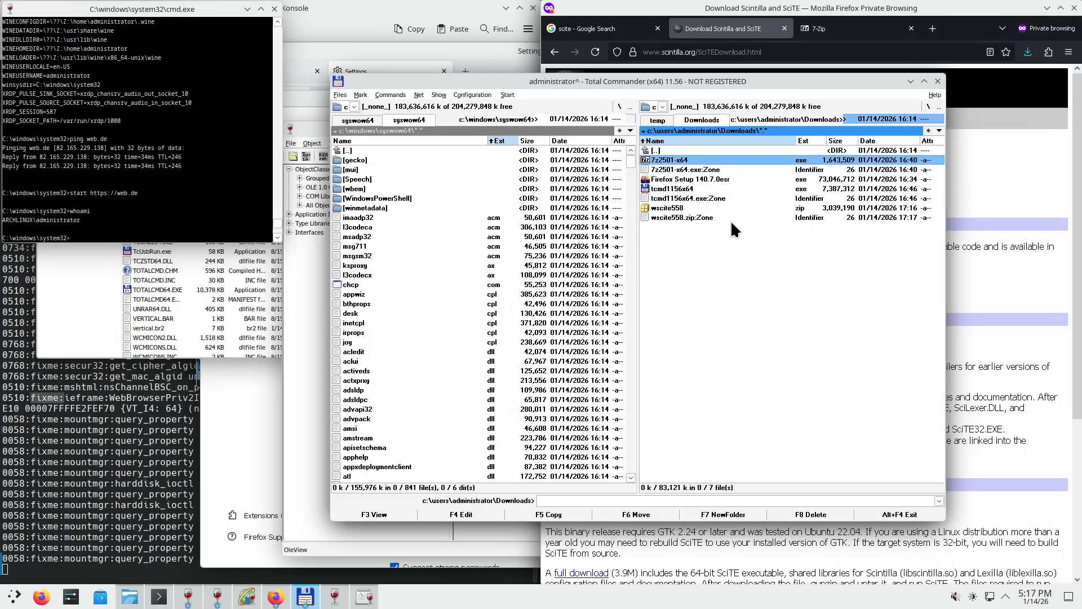
pyautogui.press('Down')
pyautogui.press('Down')
pyautogui.press('Down')
pyautogui.press('Down')
pyautogui.press('Down')
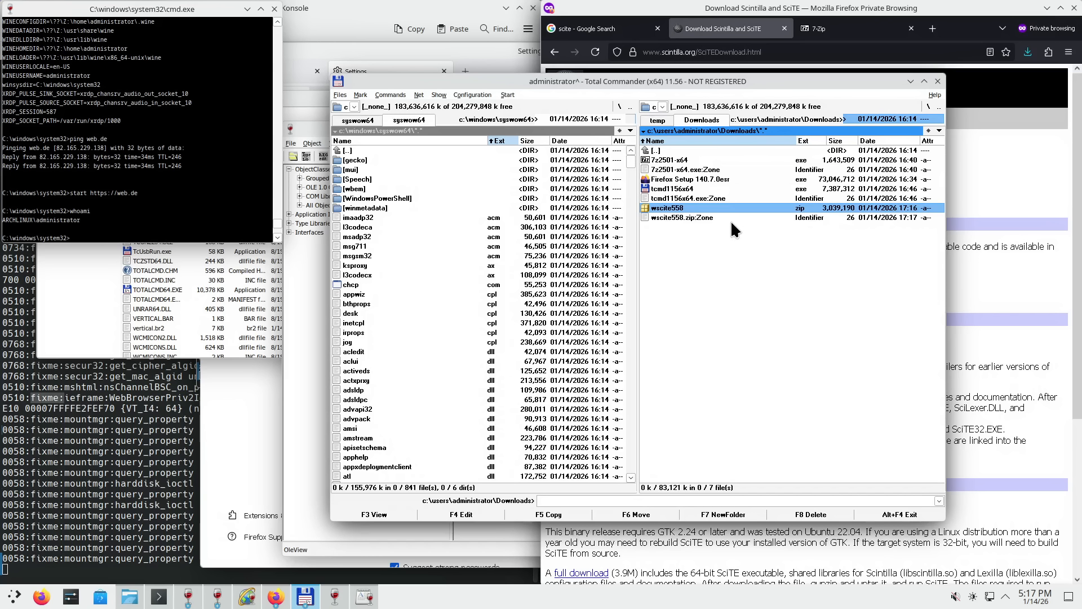
# - Create a new folder named bin in c:\temp with F7
pyautogui.click(664, 121)
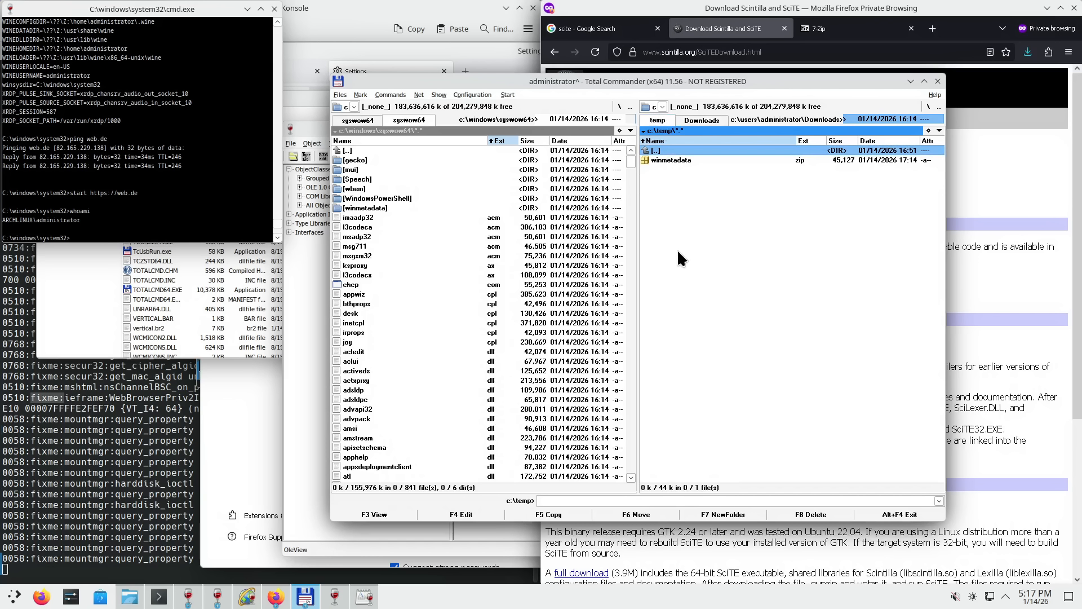
pyautogui.press('F7')
pyautogui.write('bin')
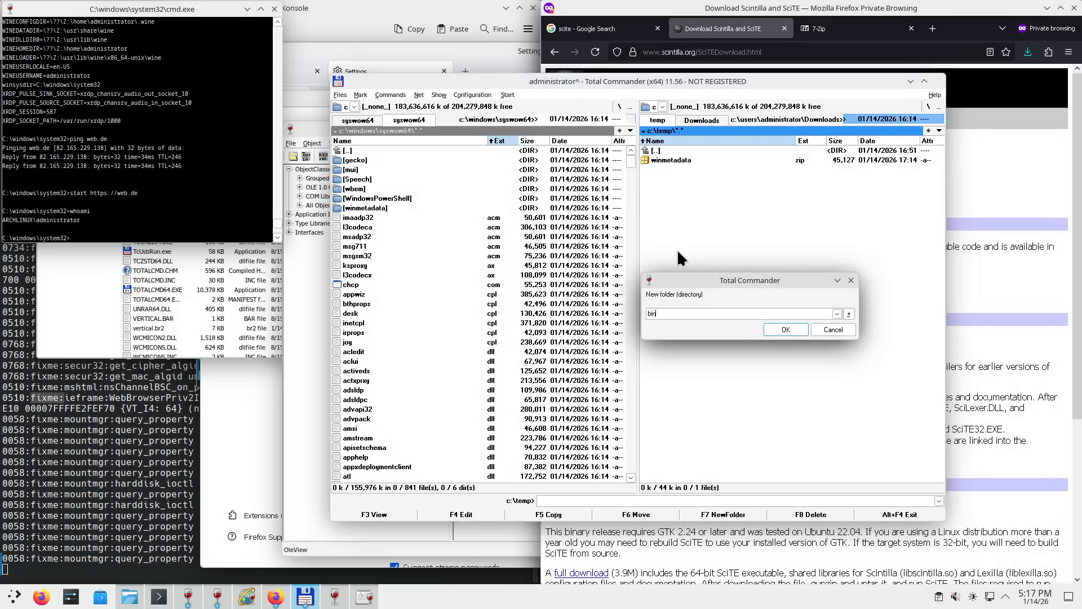
pyautogui.press('Return')
pyautogui.press('Return')
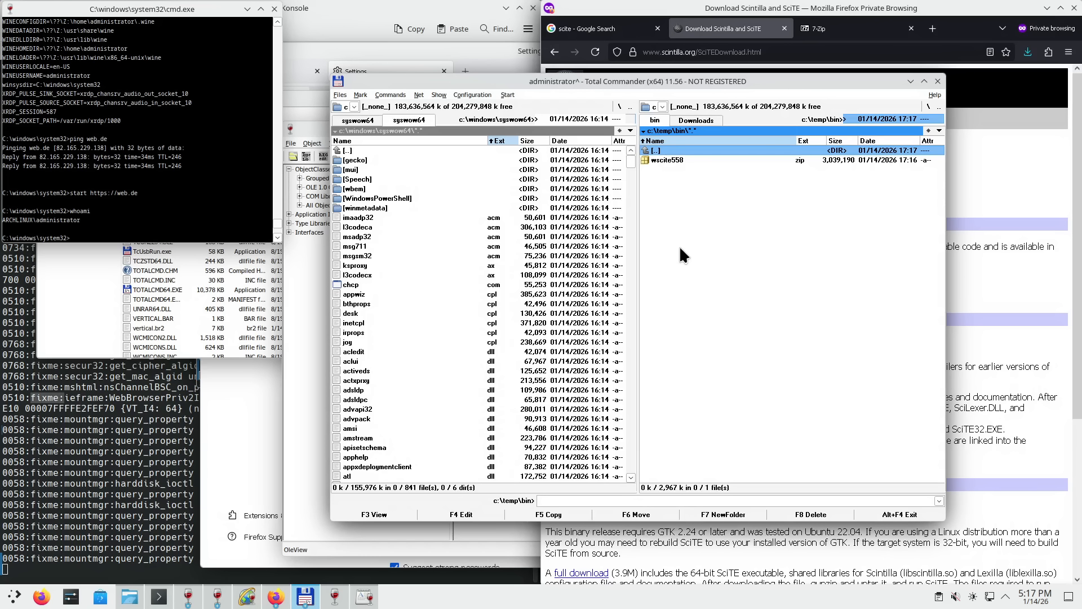
pyautogui.click(689, 120)
# - Peek inside the wscite558 archive in the bin folder and back out again
pyautogui.click(654, 121)
pyautogui.rightClick(657, 160)
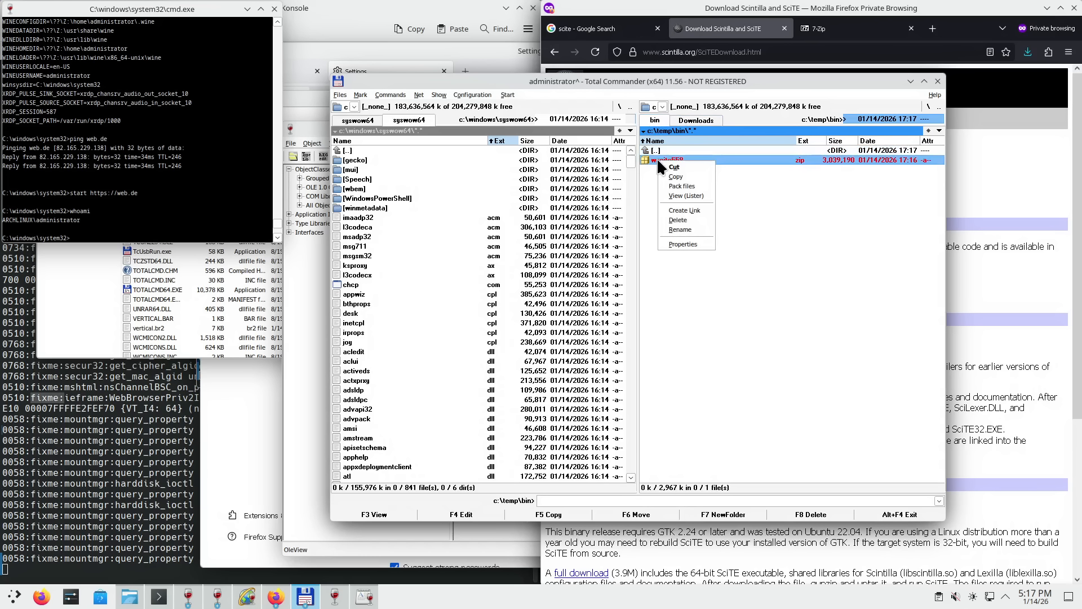
pyautogui.click(797, 226)
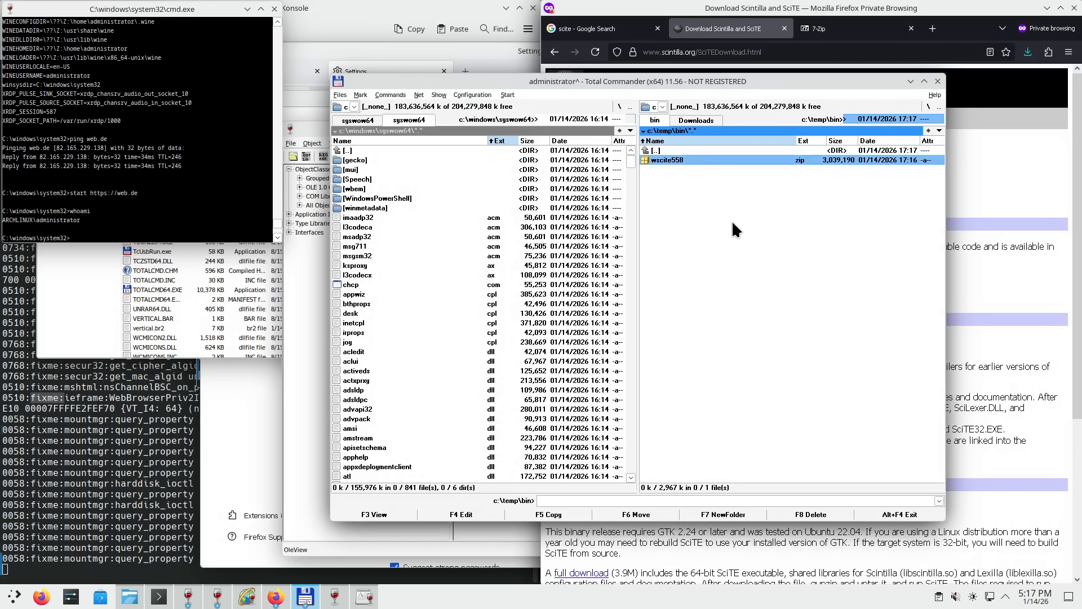
pyautogui.doubleClick(671, 159)
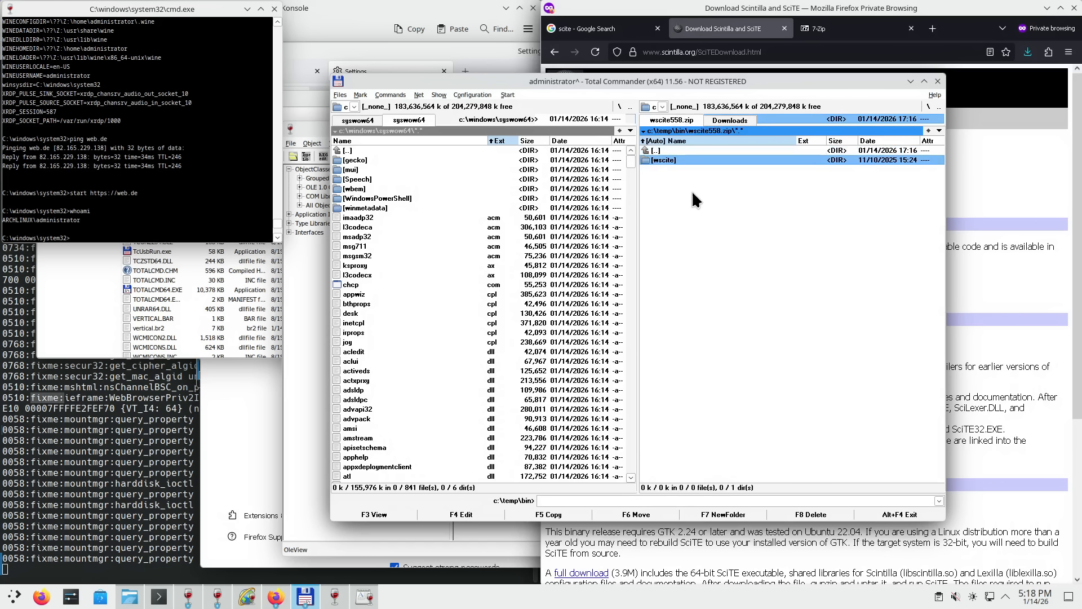
pyautogui.press('BackSpace')
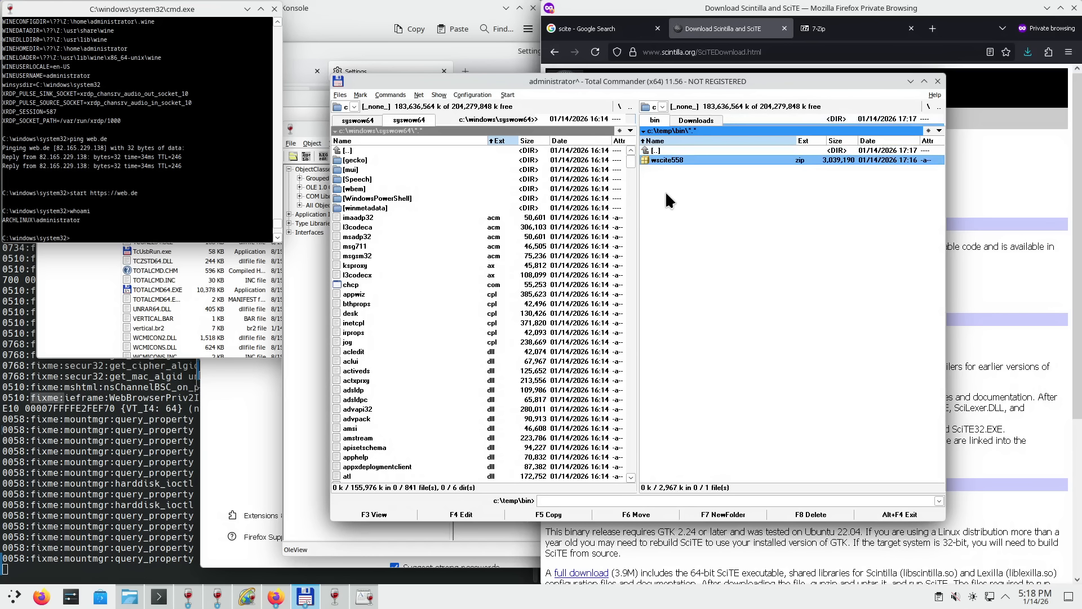
pyautogui.doubleClick(663, 159)
pyautogui.press('BackSpace')
# - Switch the left panel to c:\temp\bin
pyautogui.click(533, 236)
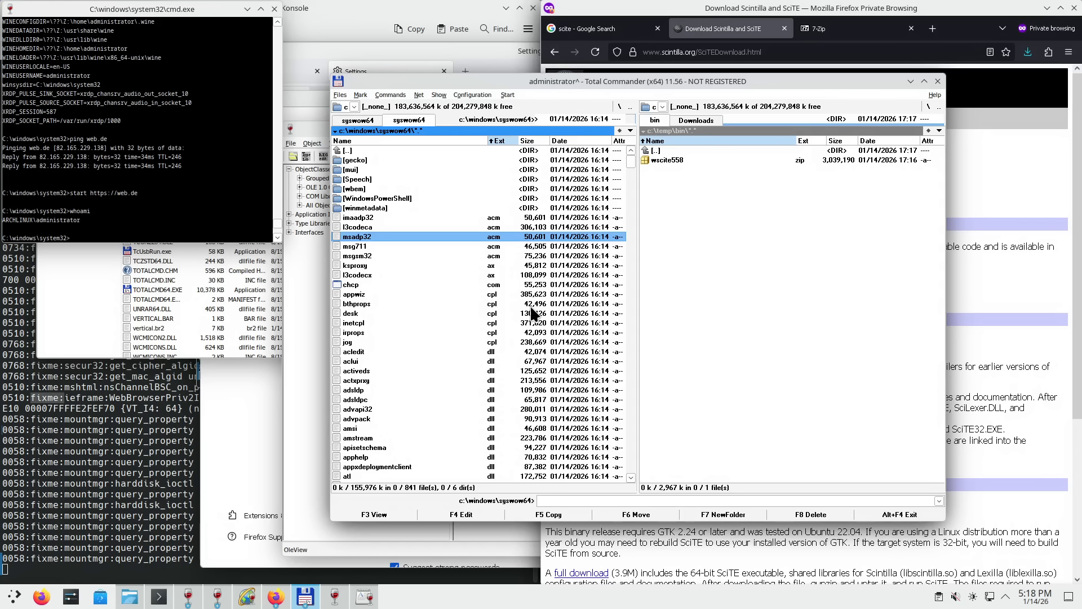
pyautogui.press('super')
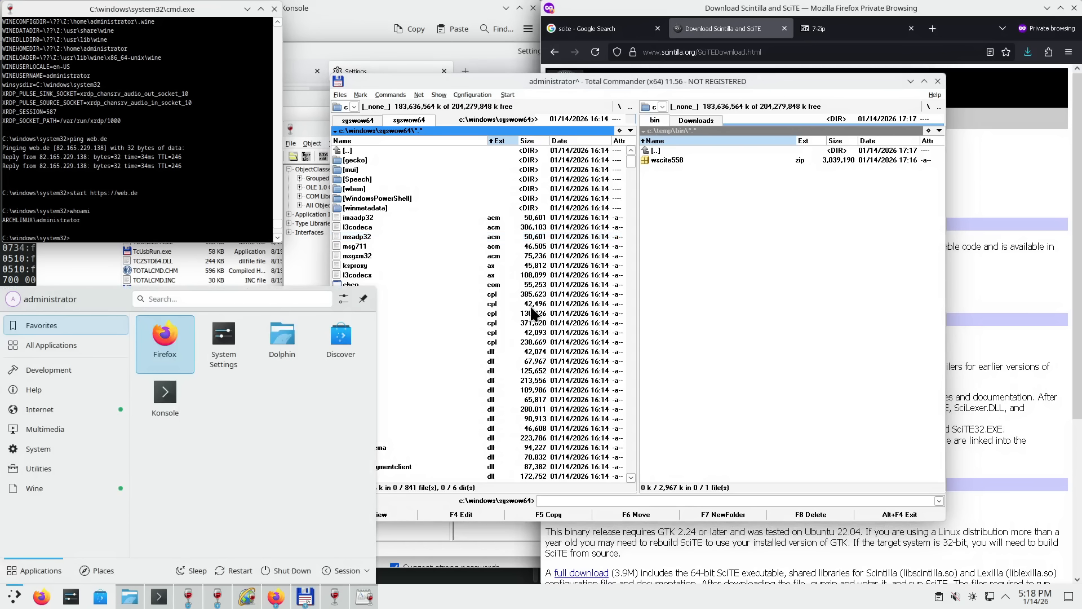
pyautogui.click(539, 294)
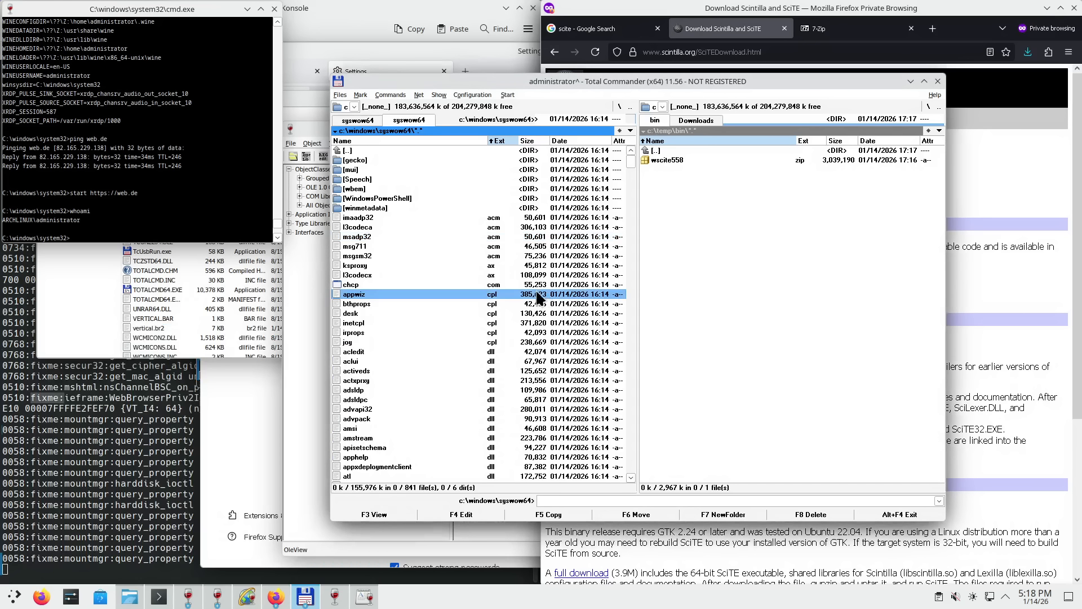
pyautogui.click(348, 106)
pyautogui.click(346, 120)
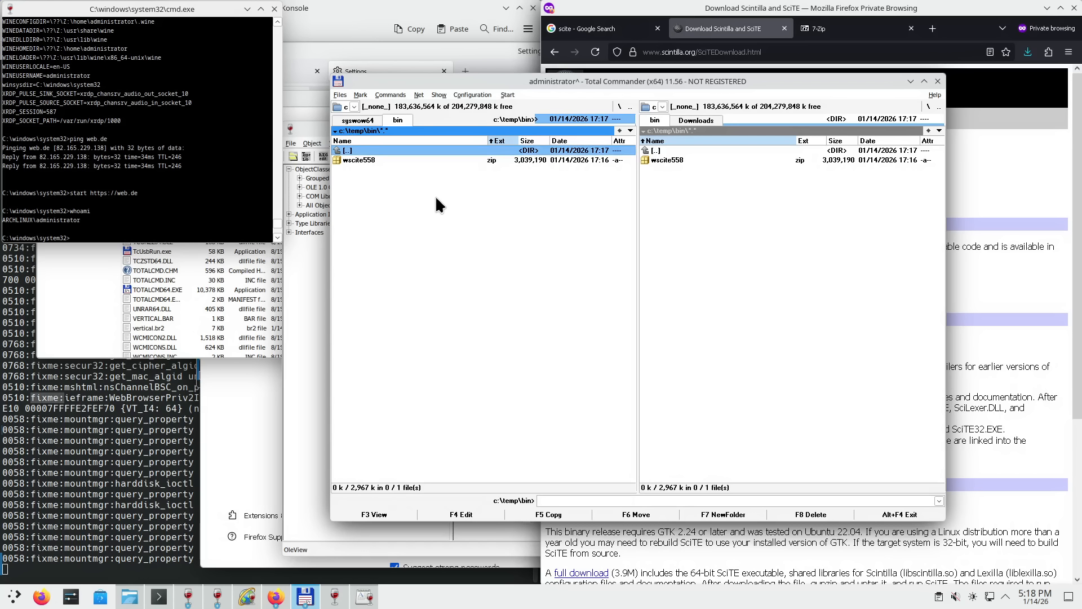
# - Extract the wscite folder from wscite558.zip into c:\temp\bin and open it
pyautogui.press('Tab')
pyautogui.press('Return')
pyautogui.press('Down')
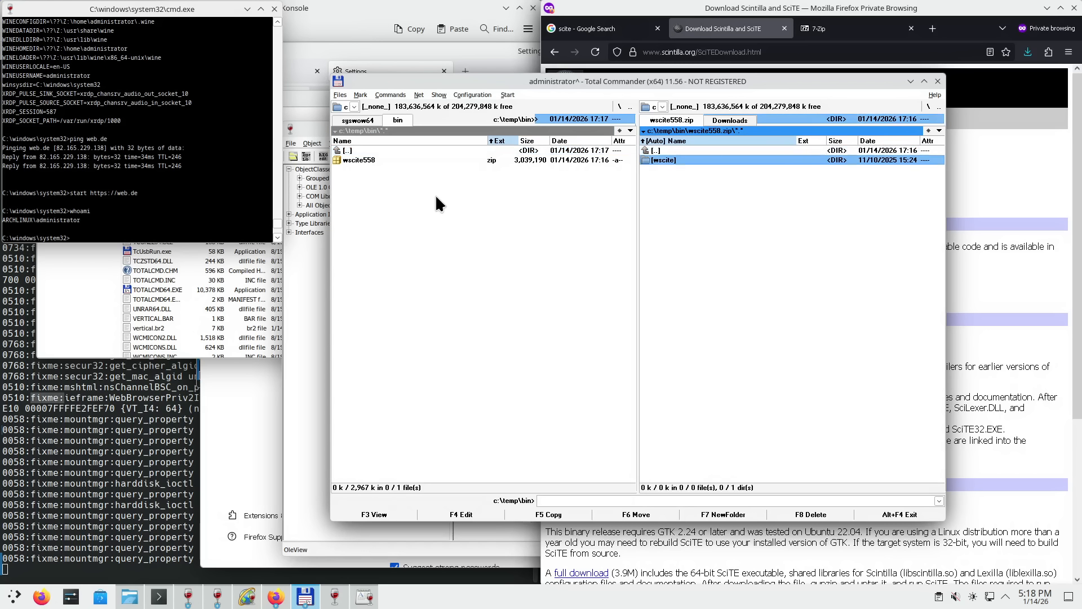
pyautogui.press('F5')
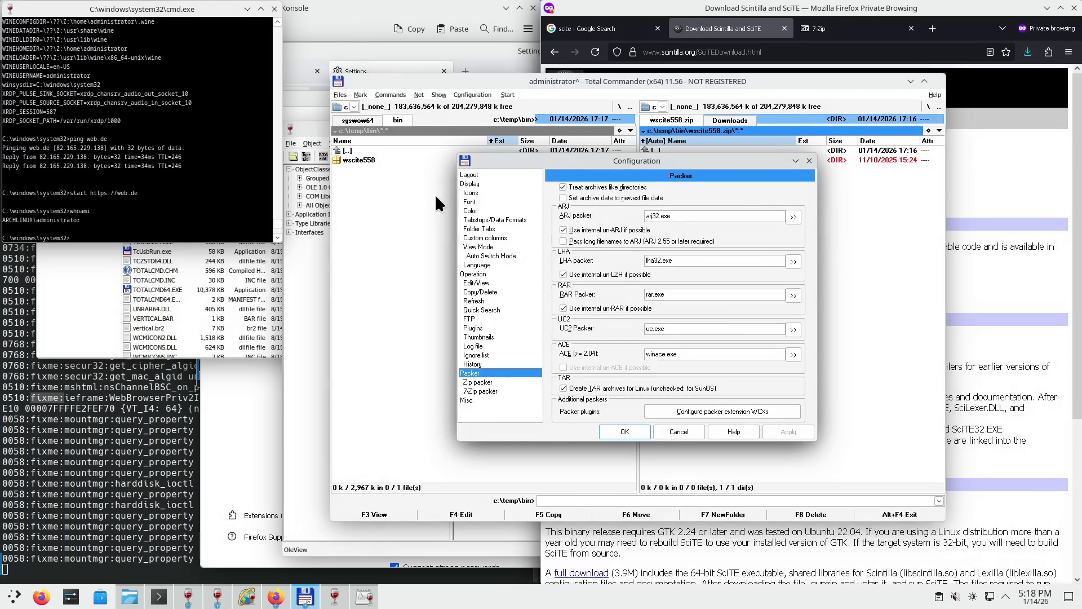
pyautogui.press('Return')
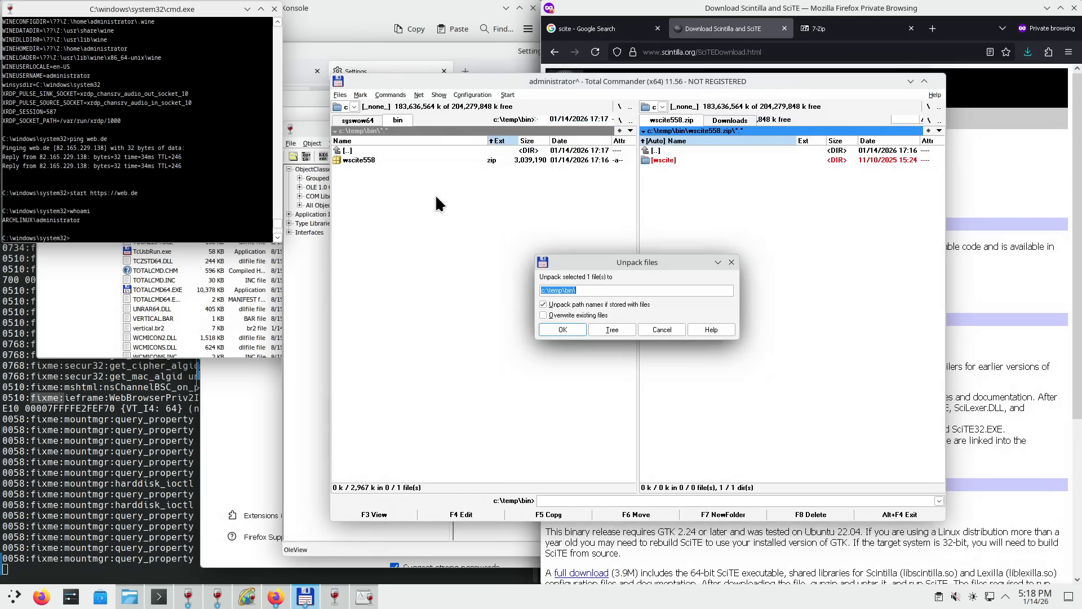
pyautogui.press('Return')
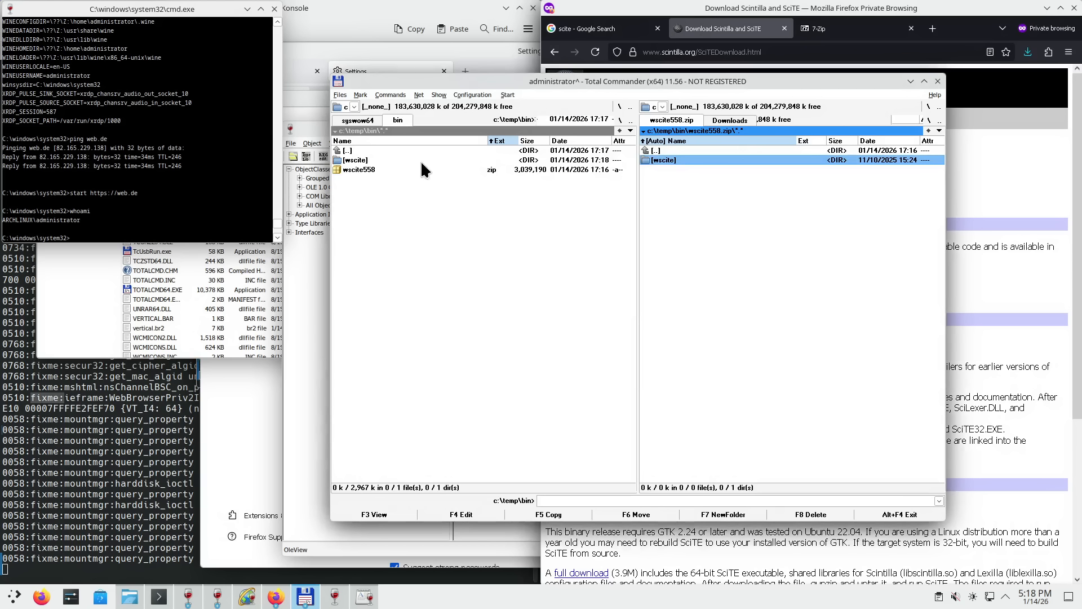
pyautogui.click(361, 160)
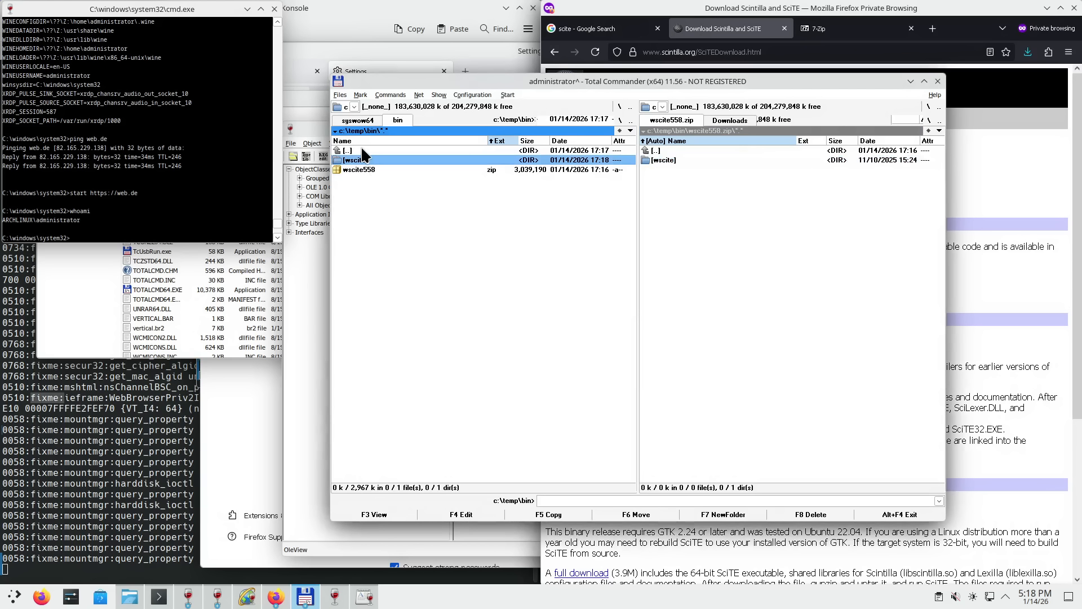
pyautogui.press('Return')
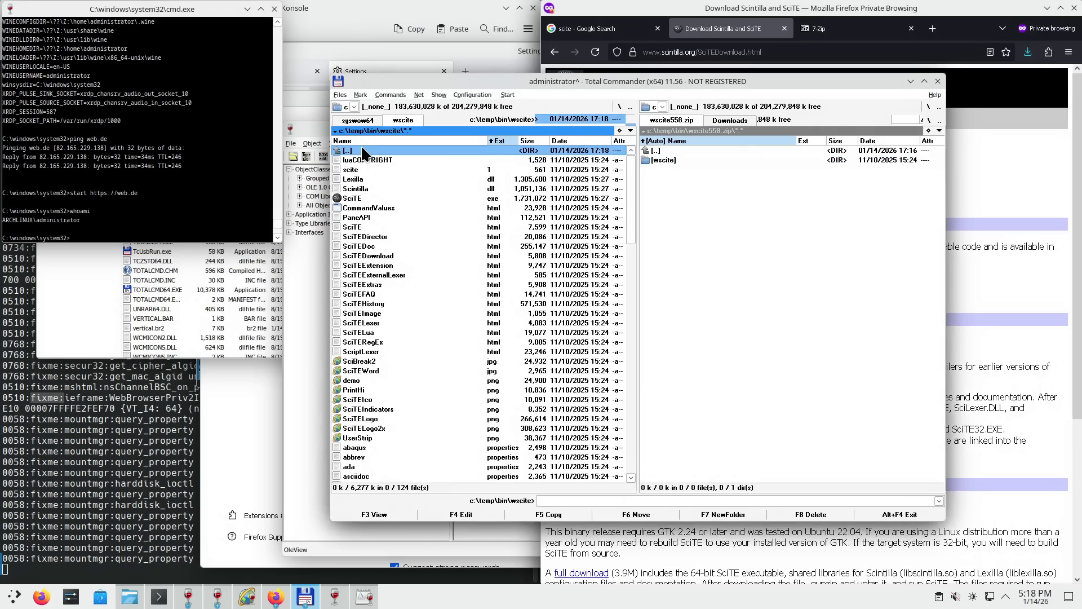
# - Launch SciTE.exe from c:\temp\bin\wscite and glance at its Properties dialog
pyautogui.doubleClick(352, 198)
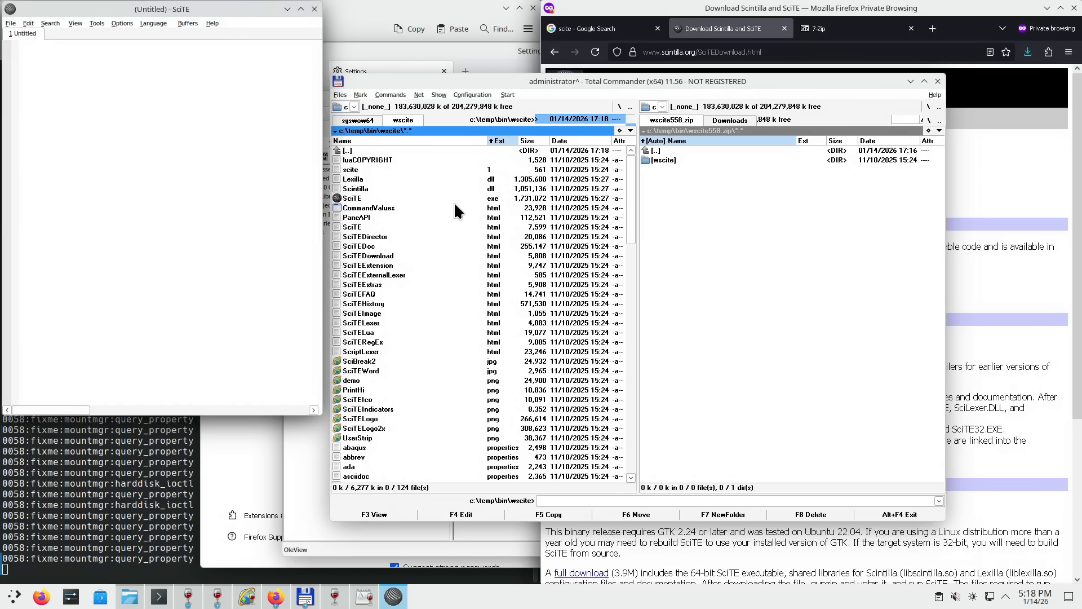
pyautogui.rightClick(355, 201)
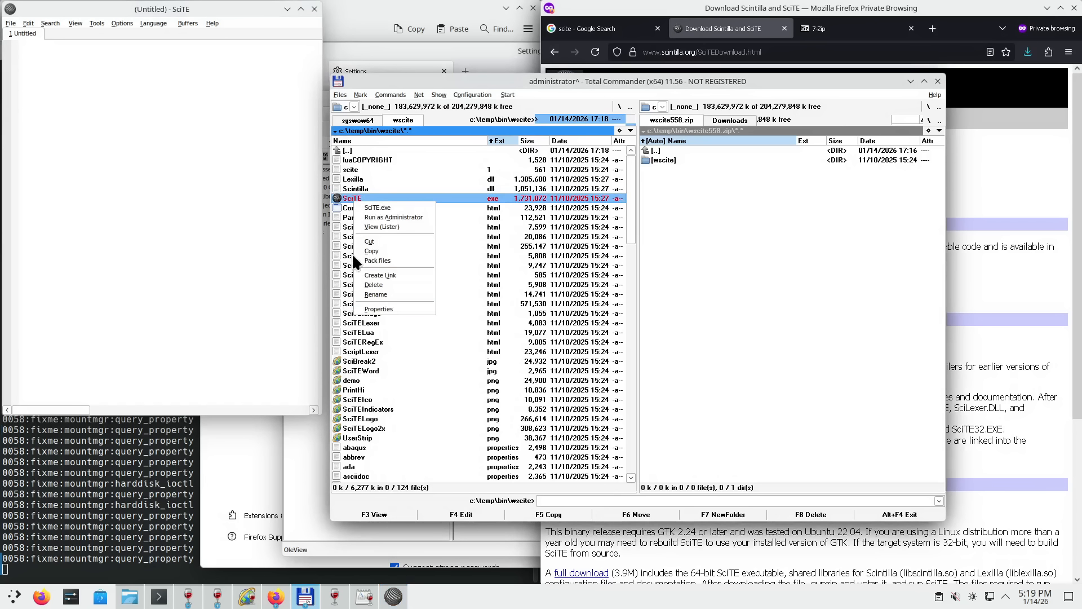
pyautogui.click(381, 309)
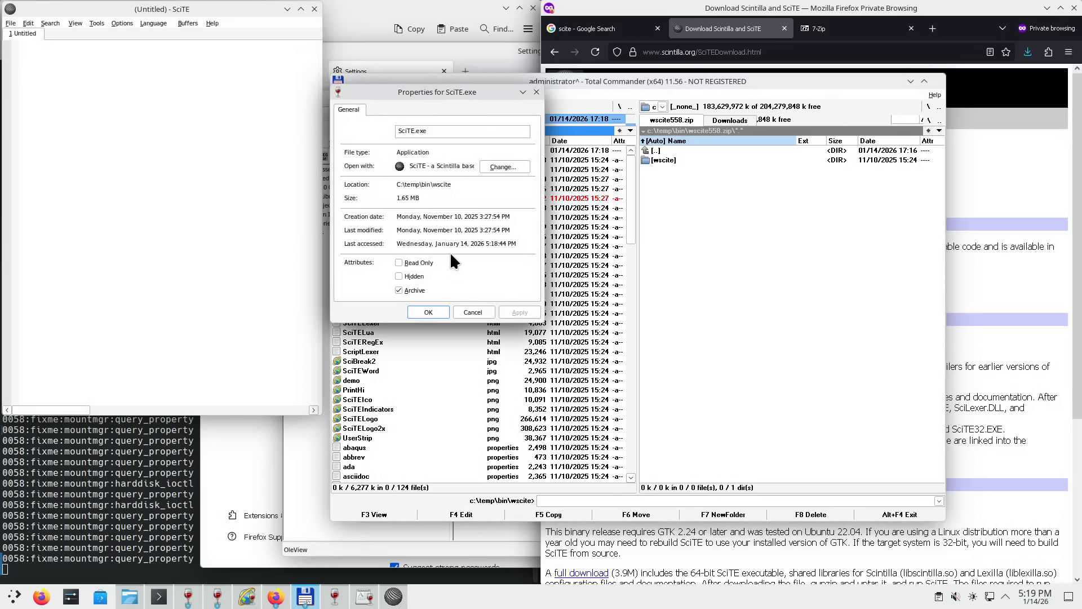
pyautogui.click(536, 92)
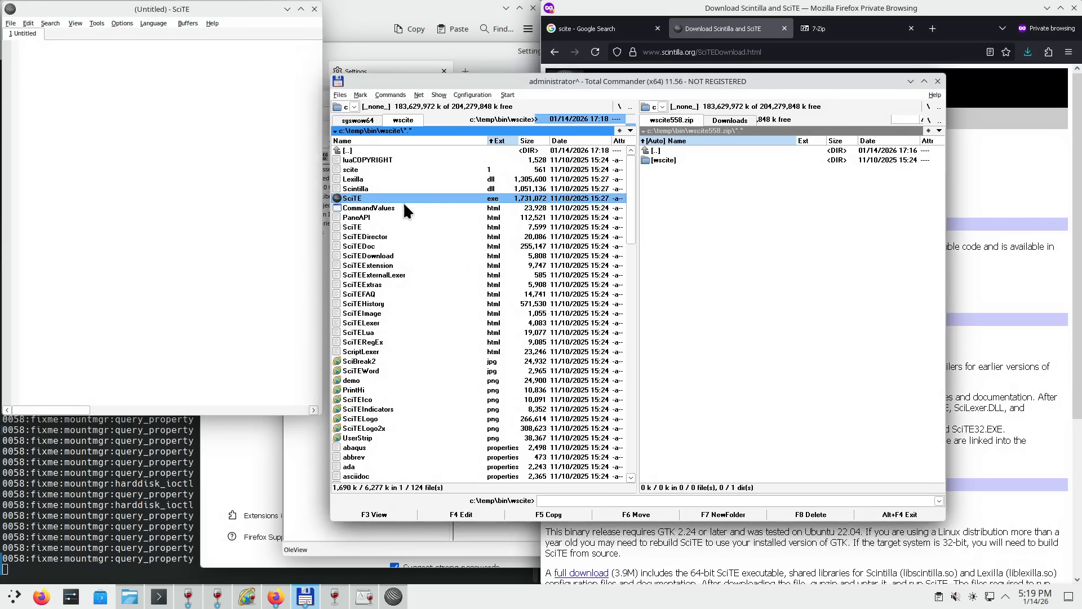
pyautogui.click(359, 197)
pyautogui.click(212, 24)
pyautogui.click(245, 65)
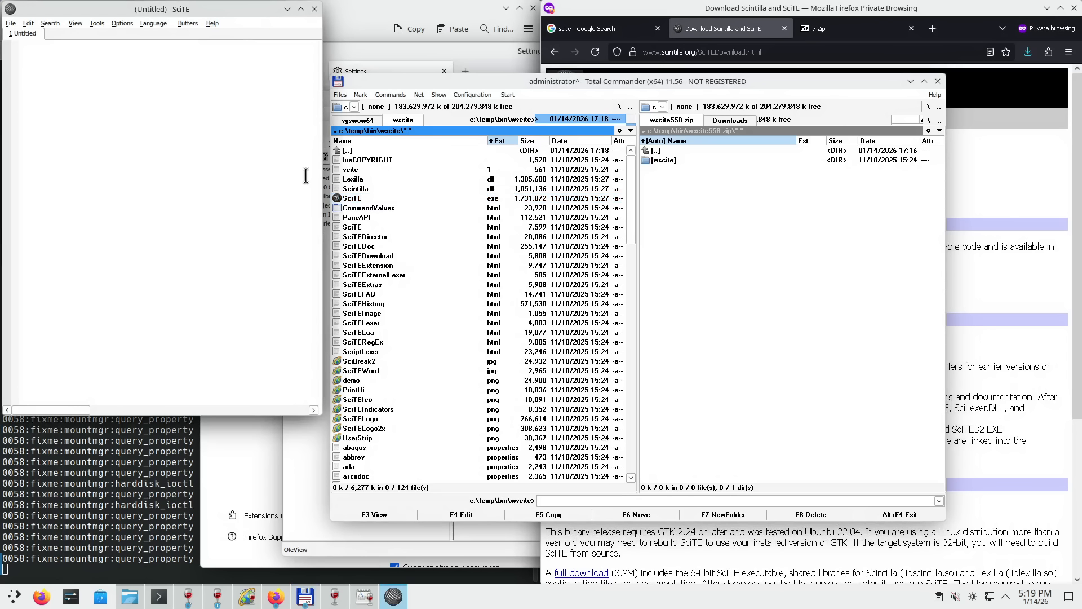
pyautogui.moveTo(627, 192); pyautogui.dragTo(640, 169)
pyautogui.click(223, 165)
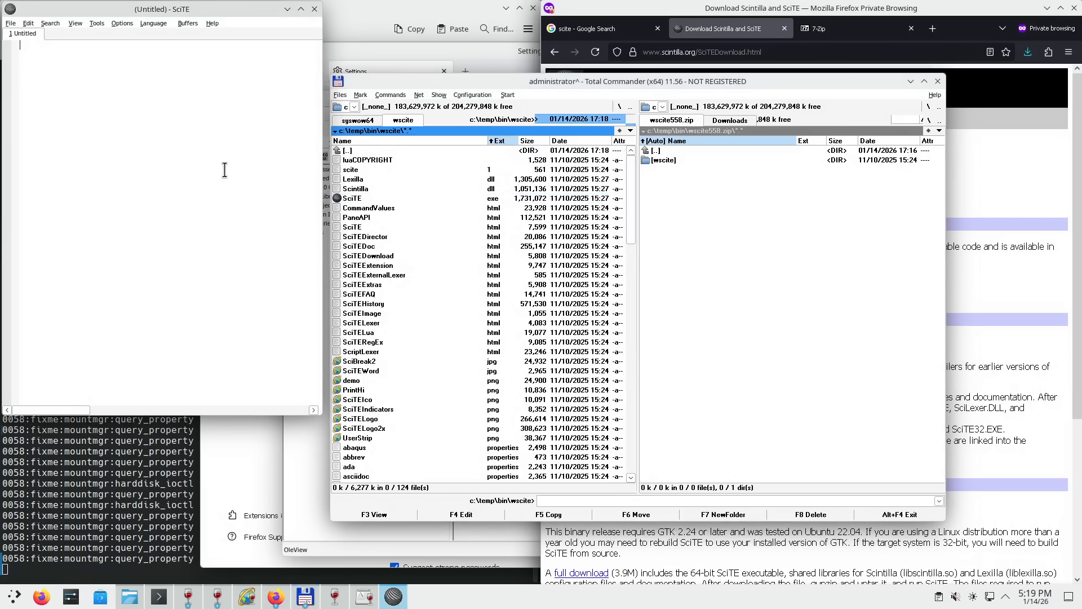
pyautogui.click(215, 25)
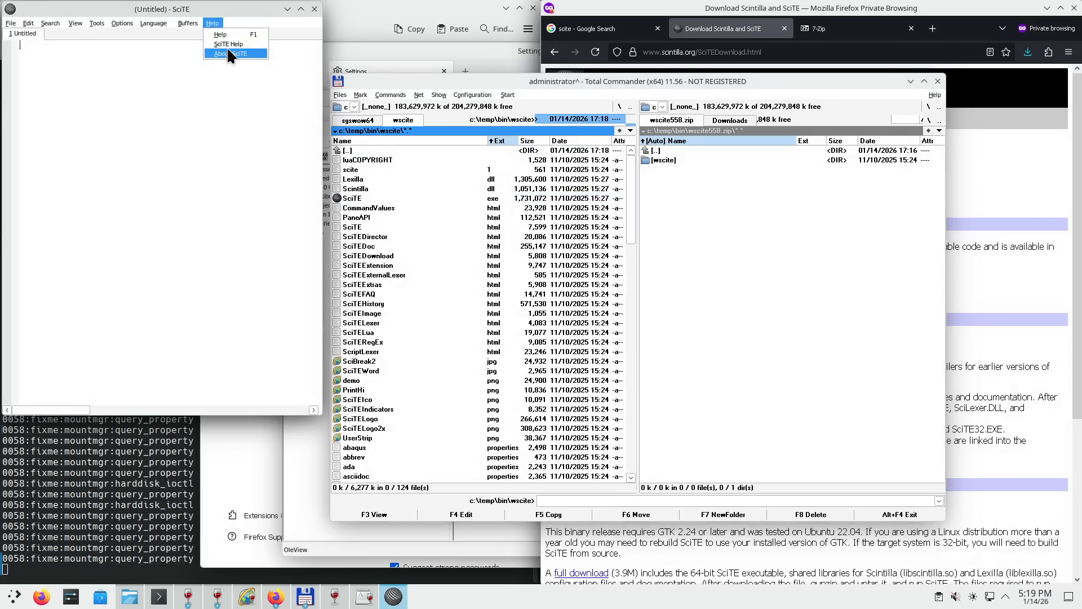
pyautogui.click(226, 43)
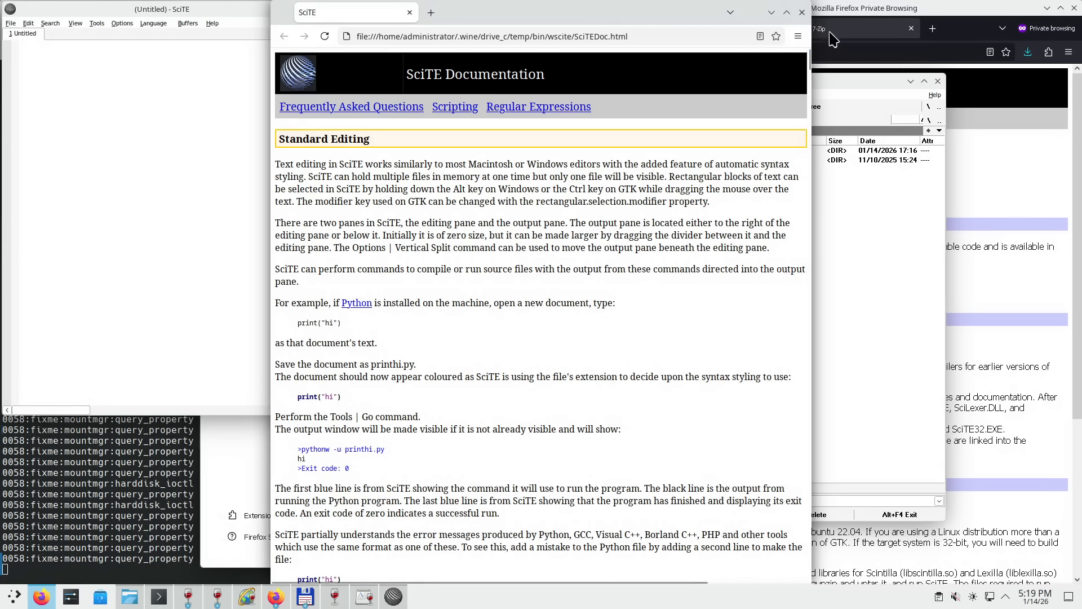
pyautogui.click(801, 13)
pyautogui.click(212, 23)
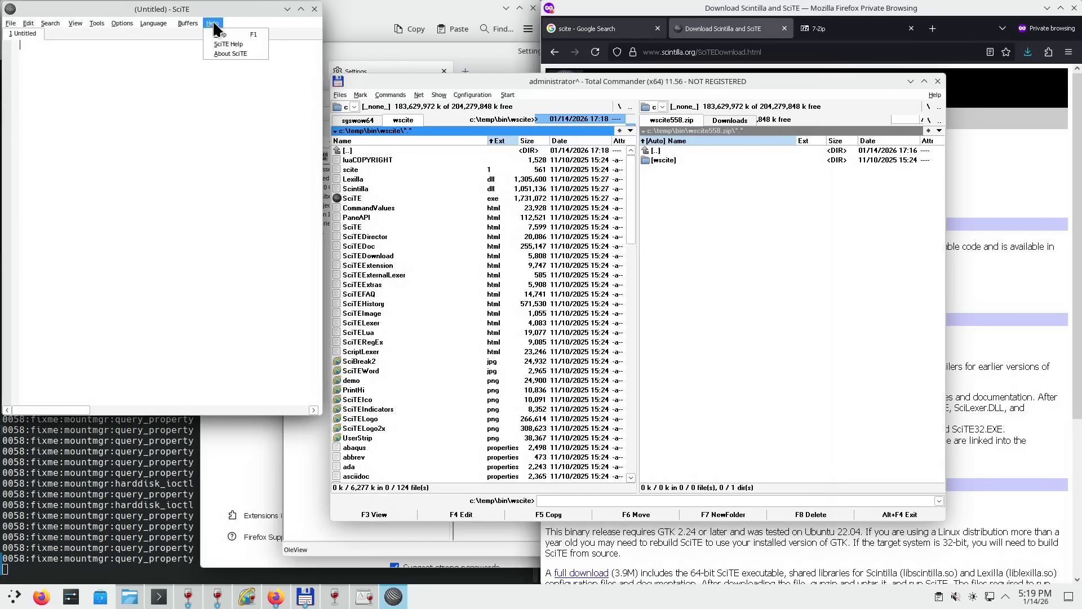
pyautogui.click(218, 55)
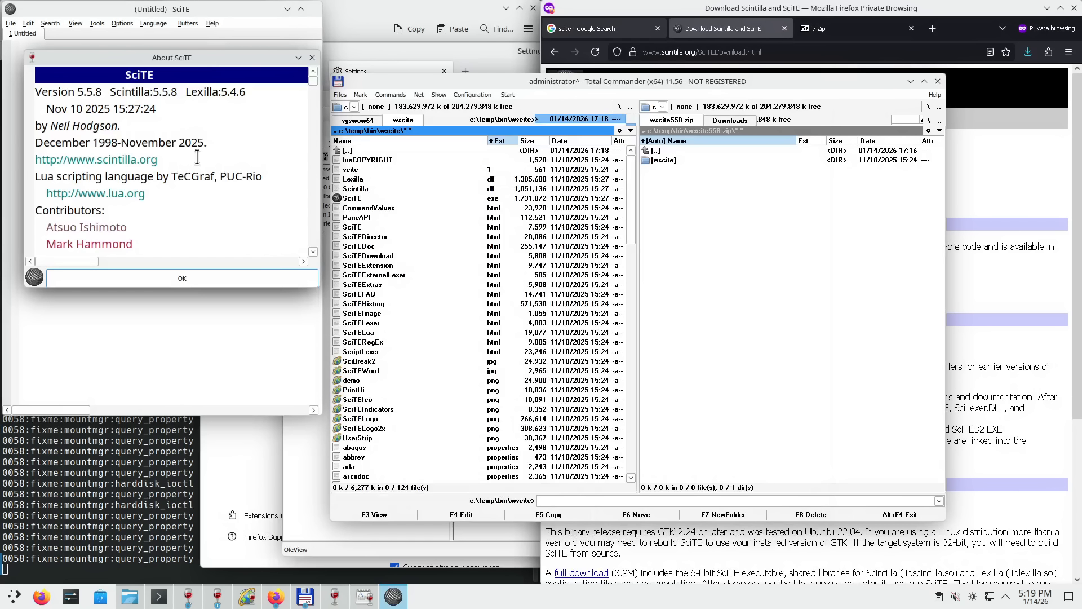
pyautogui.scroll(-14, 191, 163)
pyautogui.scroll(14, 181, 222)
pyautogui.moveTo(184, 59); pyautogui.dragTo(724, 223)
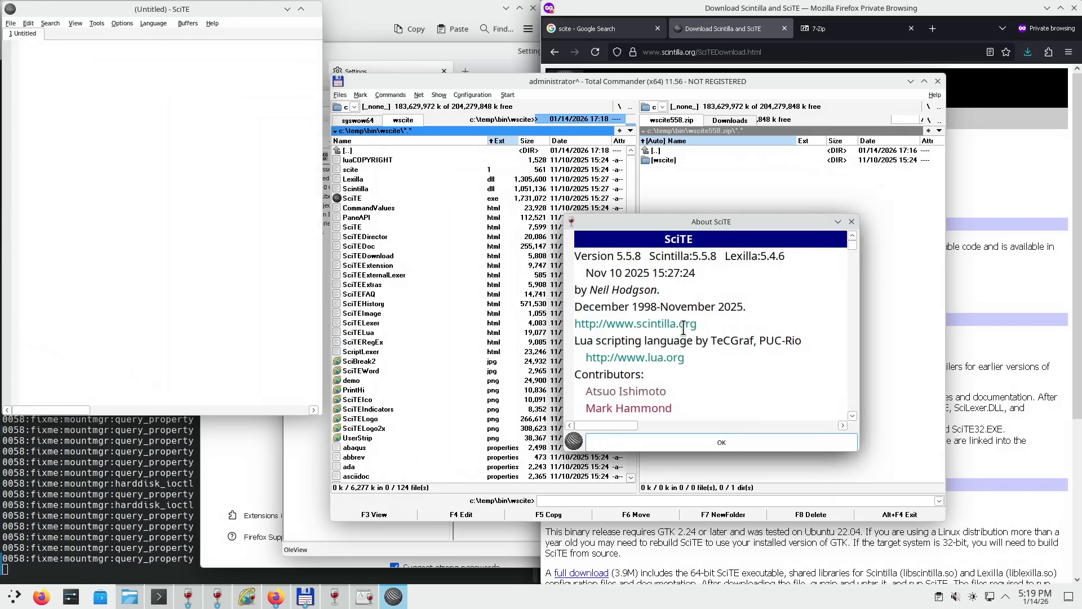
pyautogui.moveTo(657, 307); pyautogui.dragTo(712, 415)
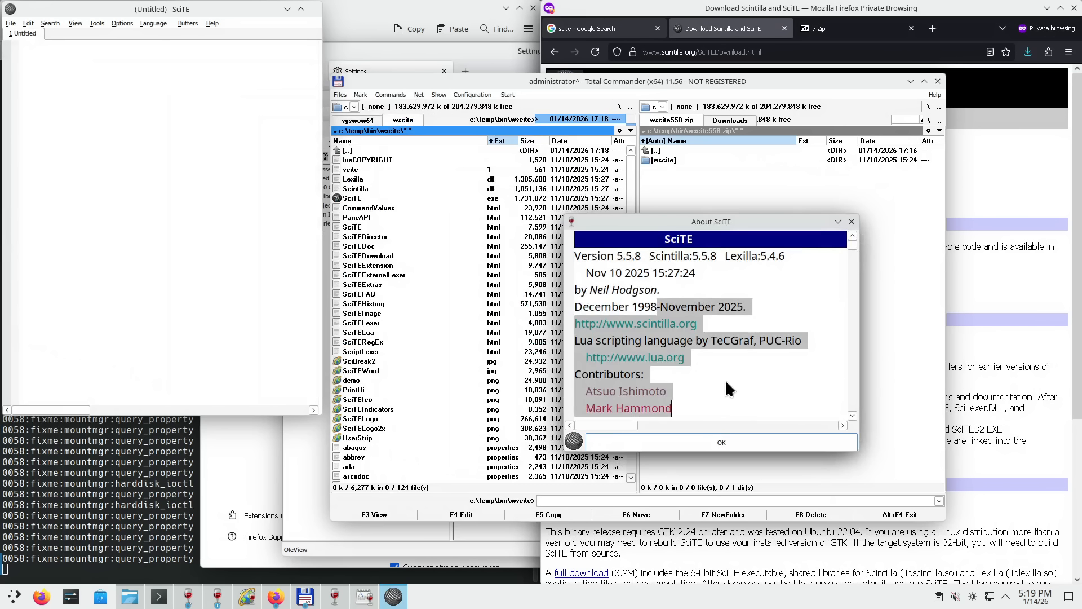
pyautogui.click(672, 341)
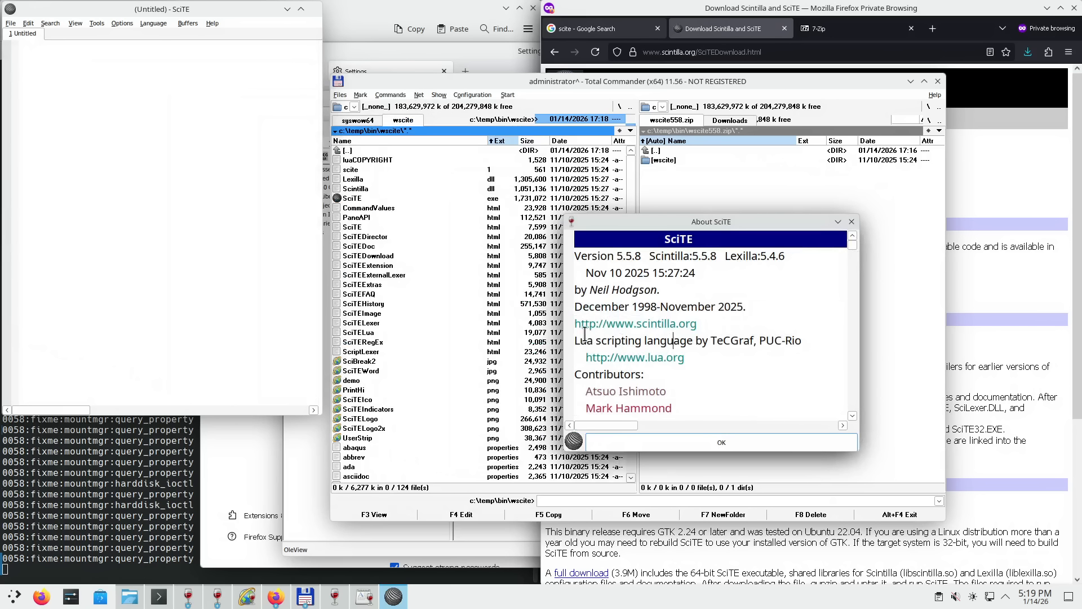
pyautogui.moveTo(579, 325); pyautogui.dragTo(737, 337)
pyautogui.click(719, 326)
pyautogui.moveTo(592, 289); pyautogui.dragTo(637, 291)
pyautogui.scroll(-12, 712, 401)
pyautogui.scroll(-10, 712, 401)
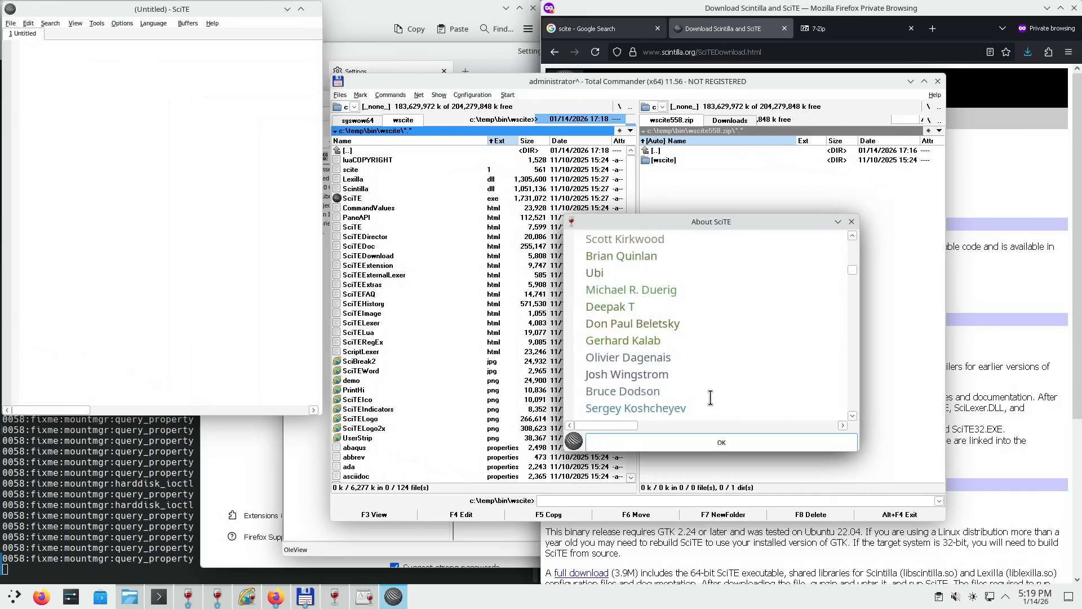
pyautogui.moveTo(848, 275); pyautogui.dragTo(837, 421)
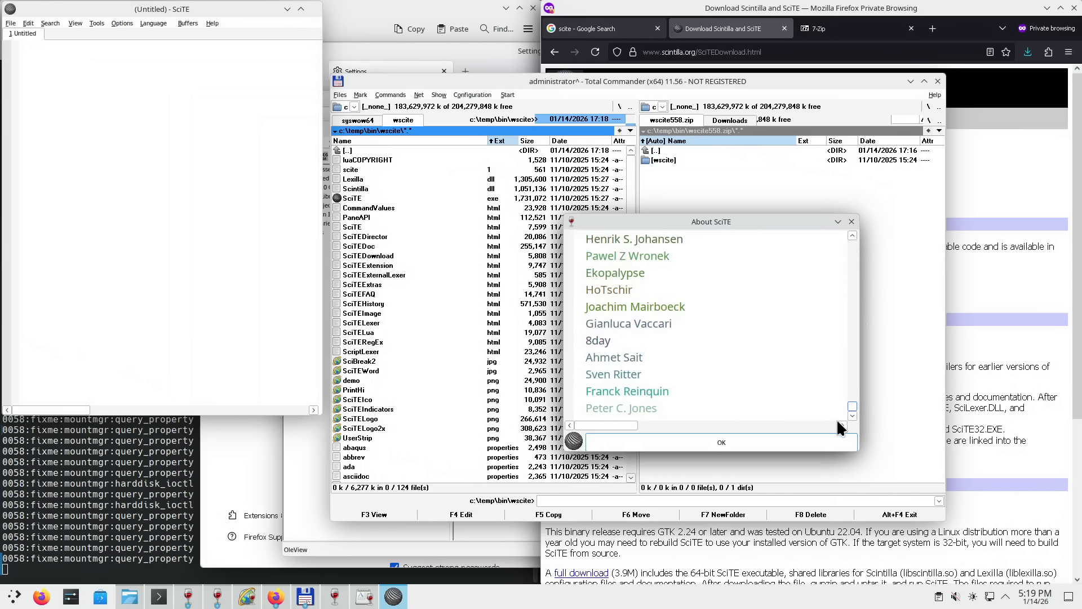
pyautogui.click(653, 444)
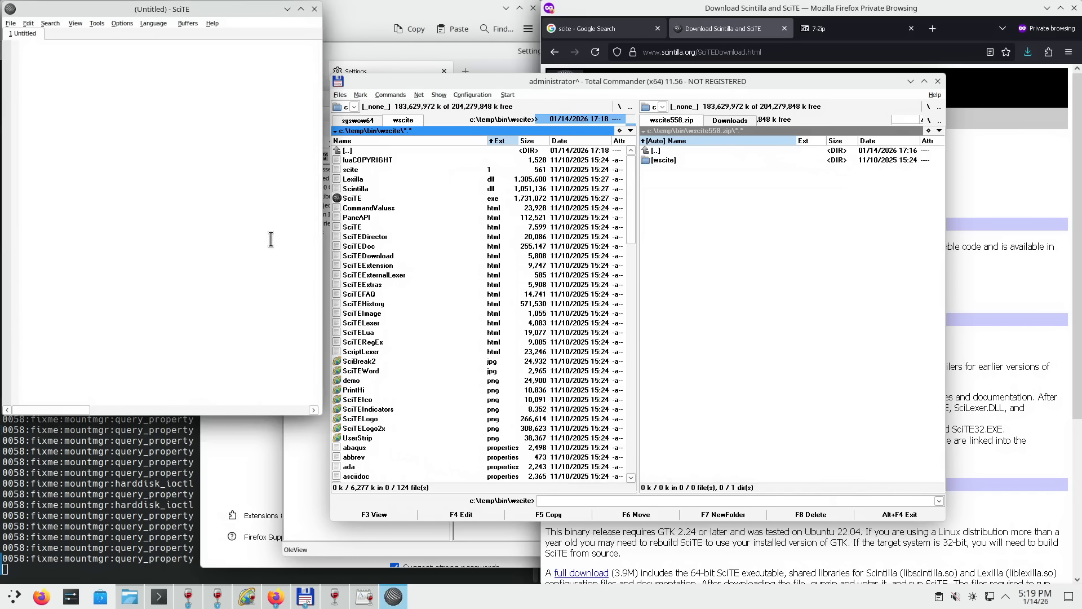
# - Close SciTE and move through the wscite listing to Lexilla.dll
pyautogui.click(314, 9)
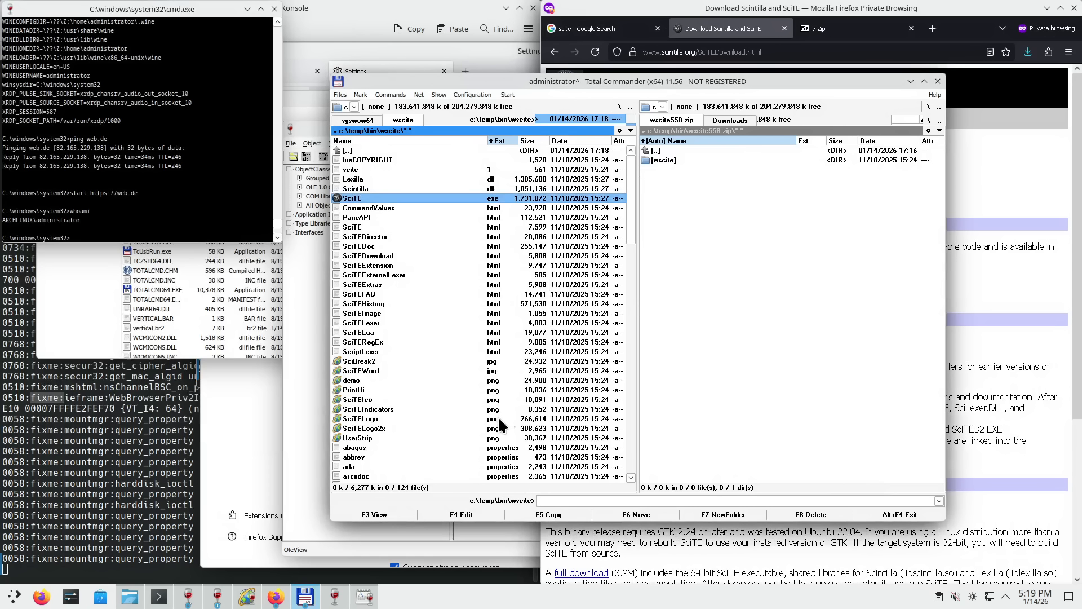
pyautogui.click(486, 452)
pyautogui.scroll(-6, 530, 436)
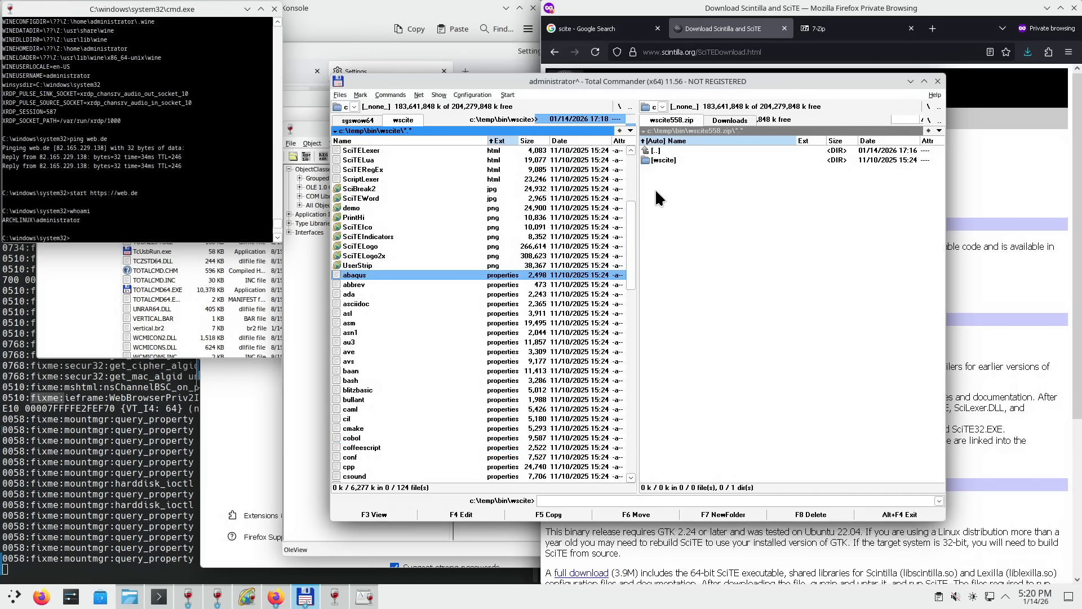
pyautogui.click(415, 198)
pyautogui.scroll(6, 414, 194)
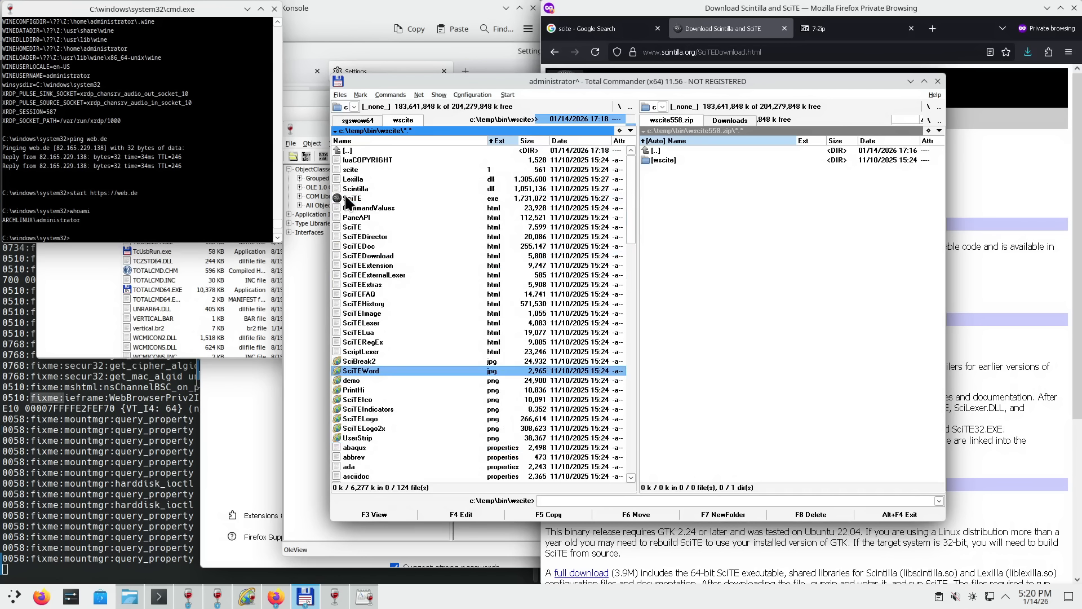
pyautogui.click(415, 198)
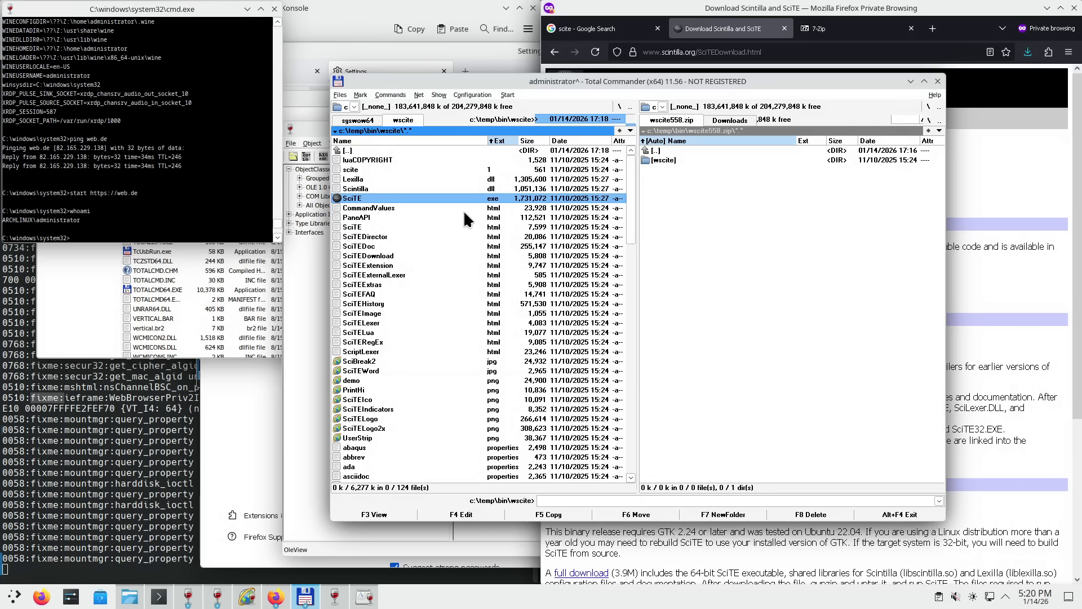
pyautogui.click(363, 176)
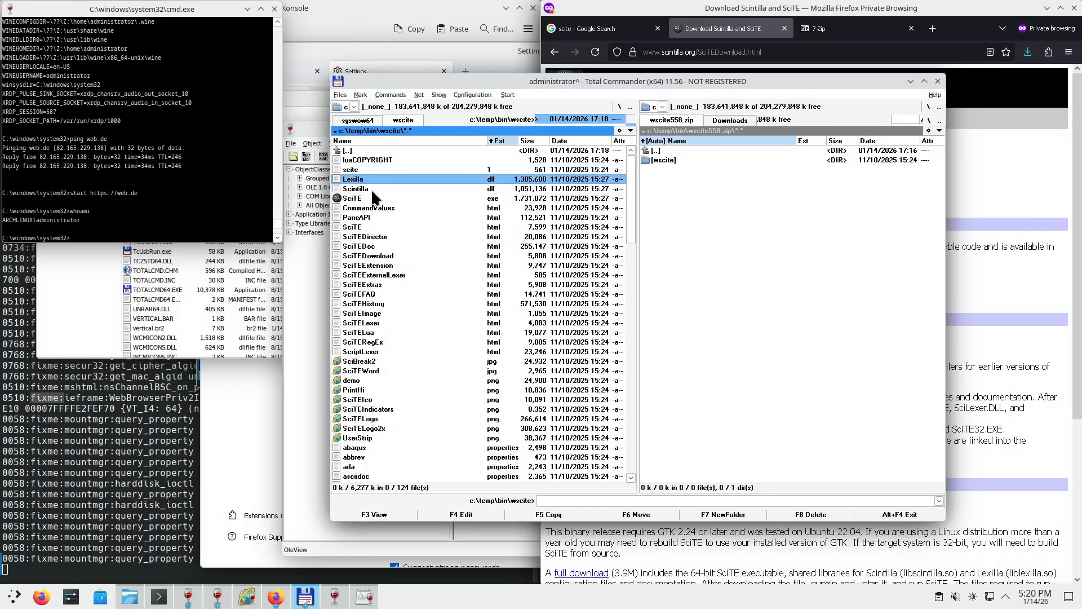
# - View Lexilla.dll in Lister as text, binary and hex, then close the viewer
pyautogui.press('F3')
pyautogui.press('1')
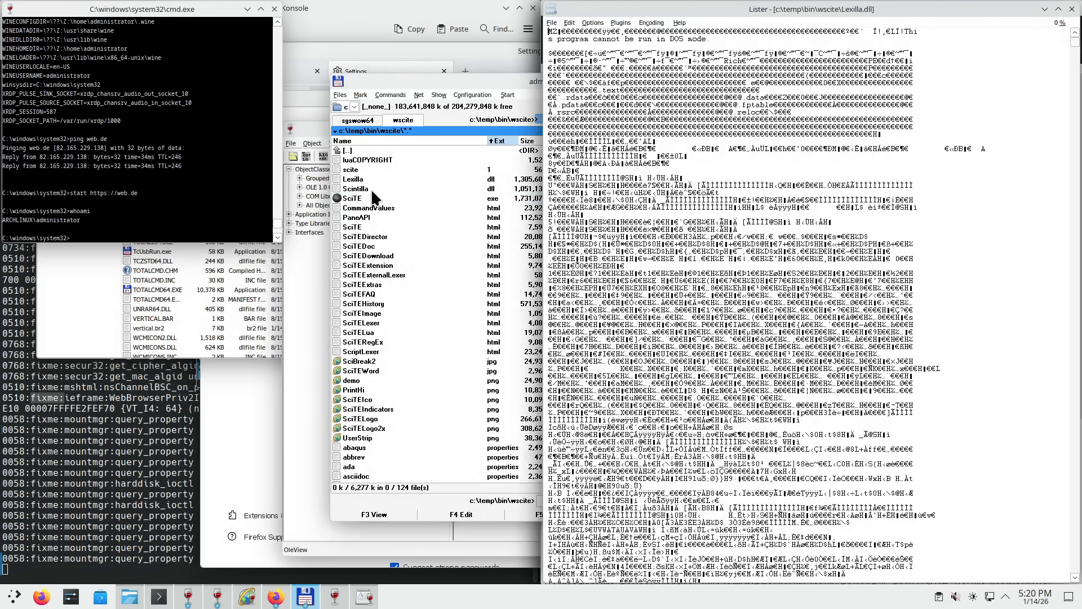
pyautogui.press('2')
pyautogui.press('3')
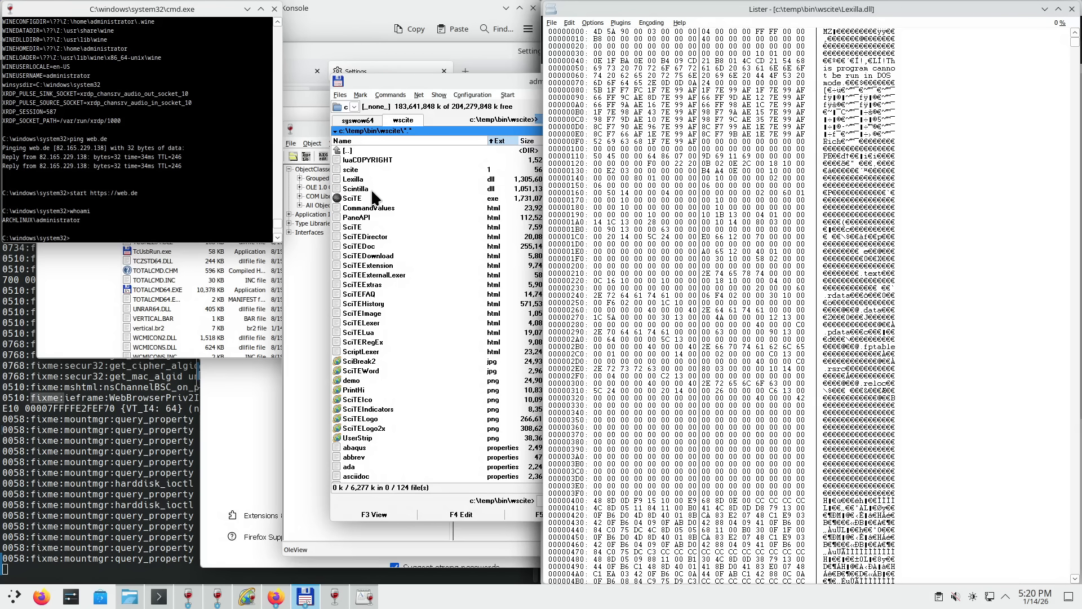
pyautogui.click(1071, 10)
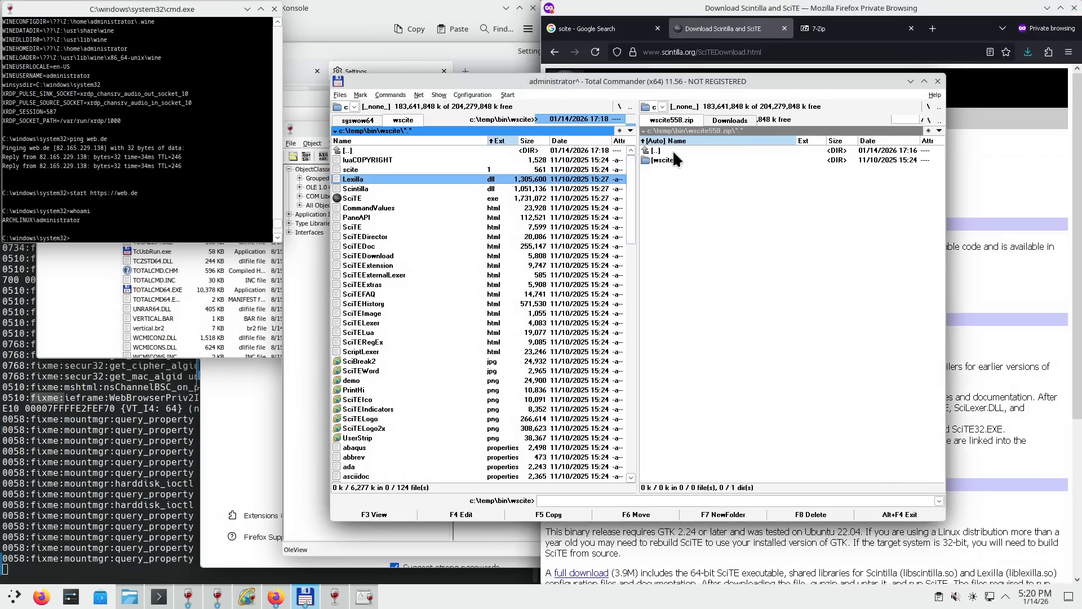
# - Set the Edit/View editor to C:\temp\bin\wscite\SciTE.exe "%1" and save the options
pyautogui.click(465, 95)
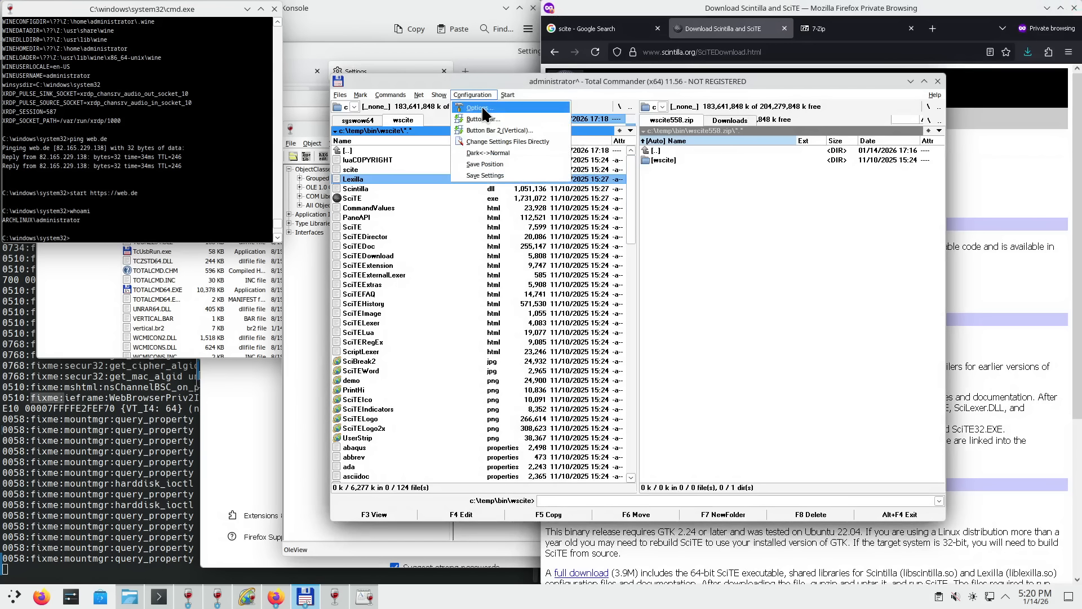
pyautogui.click(477, 108)
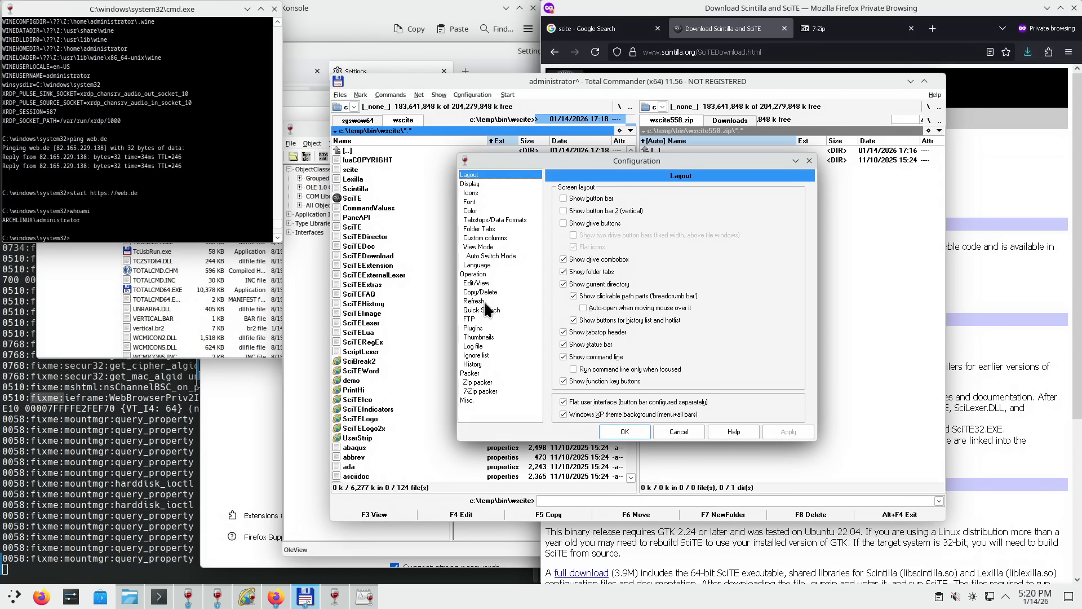
pyautogui.click(479, 283)
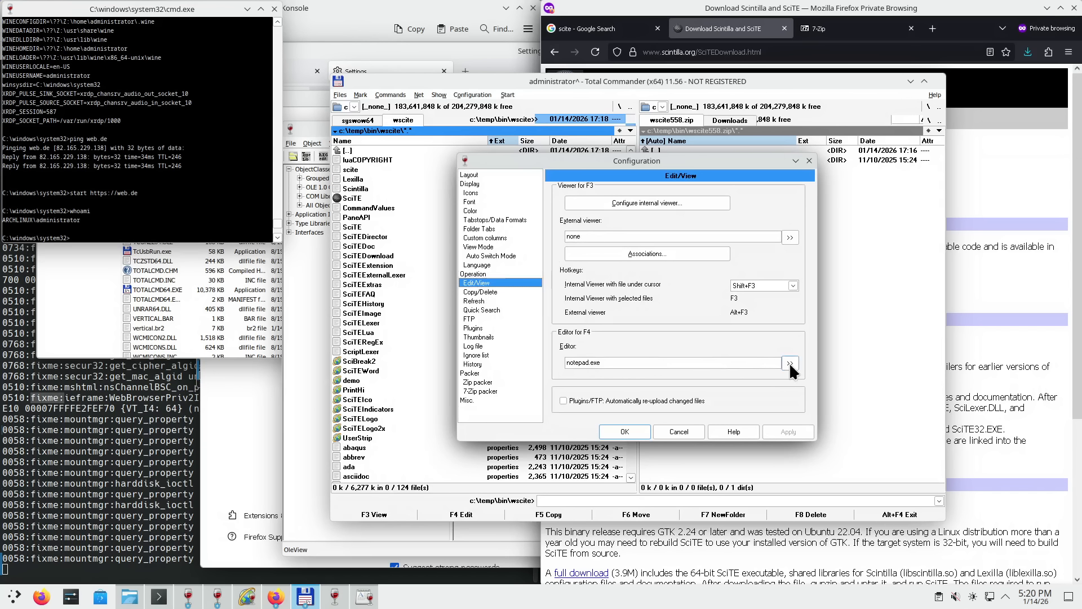
pyautogui.click(790, 363)
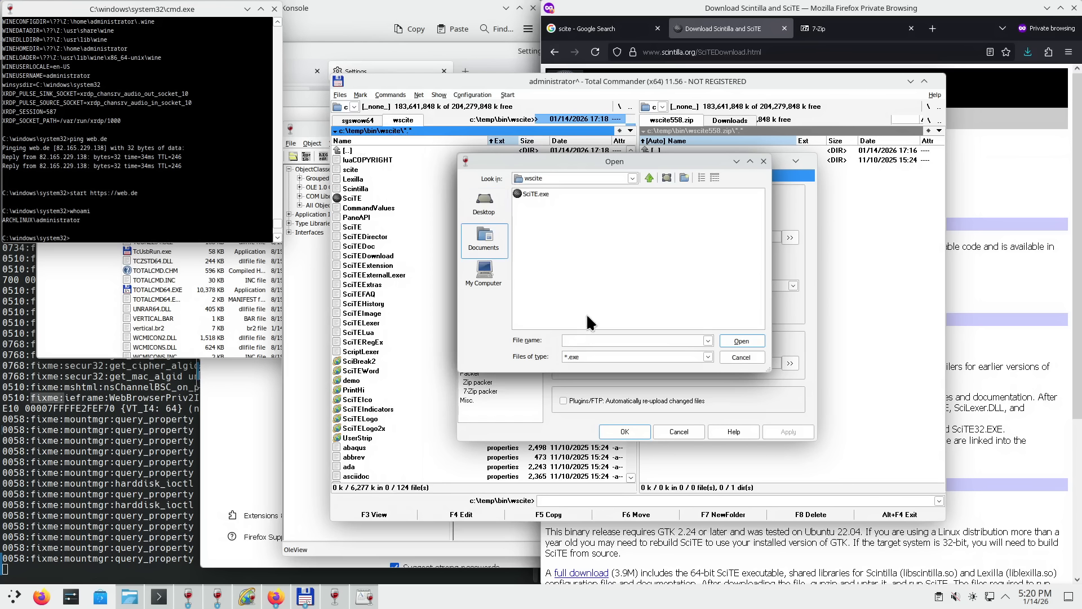
pyautogui.click(707, 358)
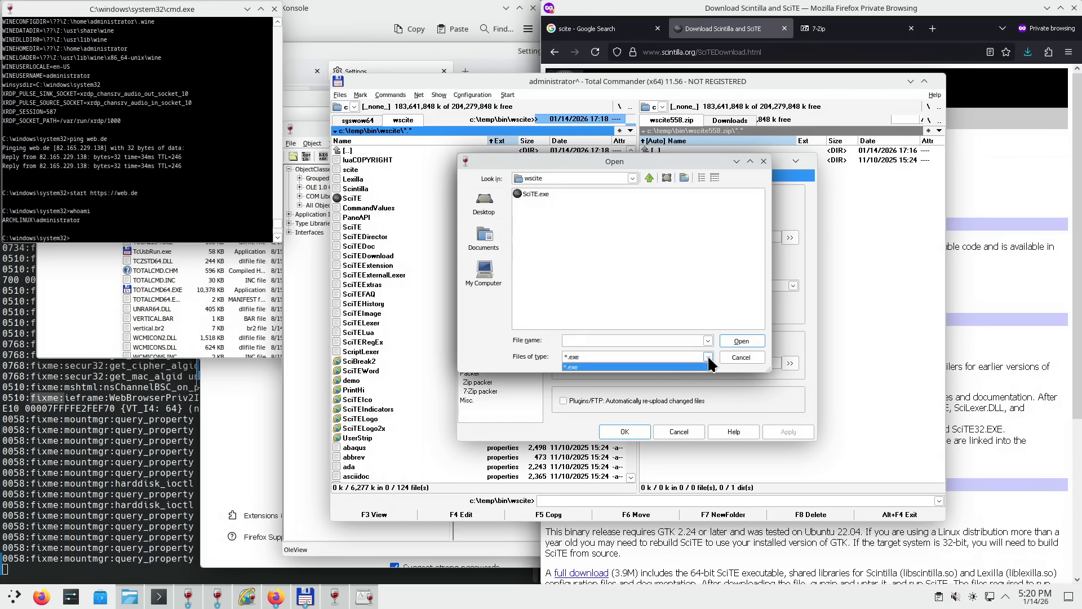
pyautogui.click(708, 358)
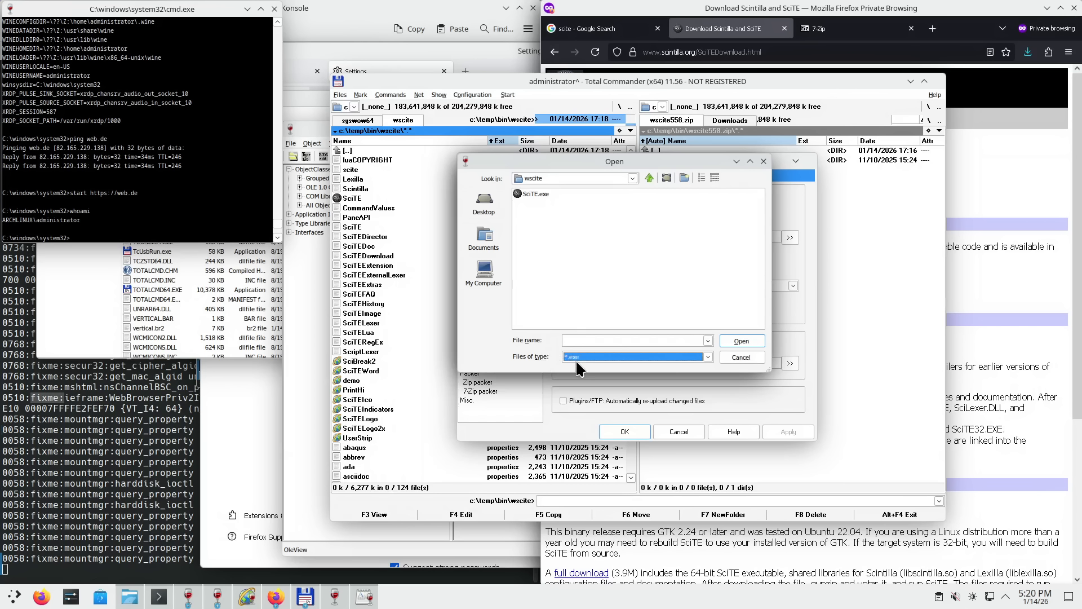
pyautogui.click(534, 193)
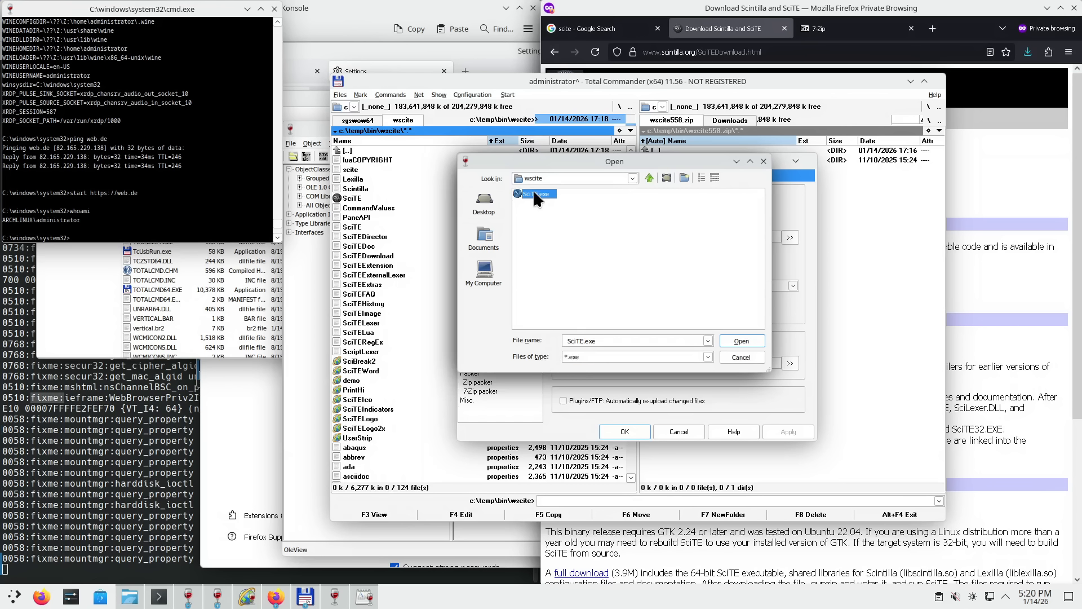
pyautogui.click(741, 341)
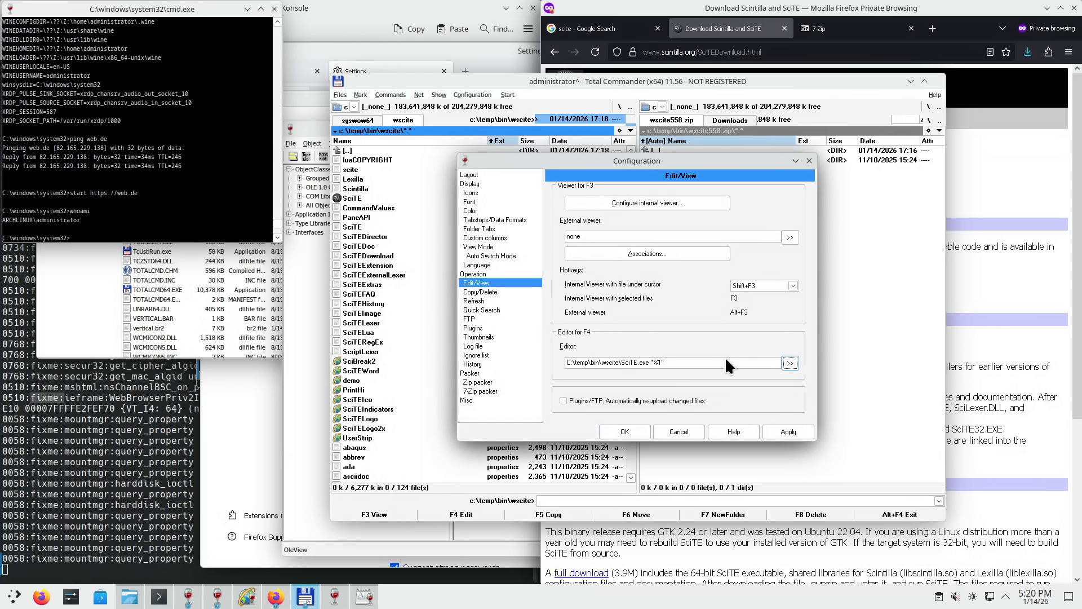
pyautogui.click(637, 431)
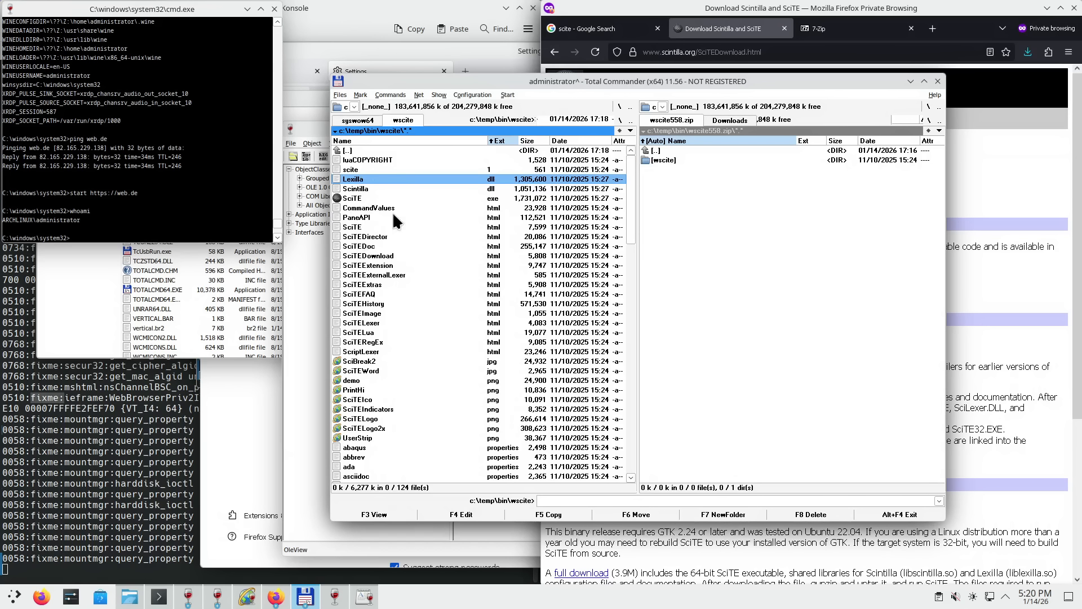
pyautogui.press('Up')
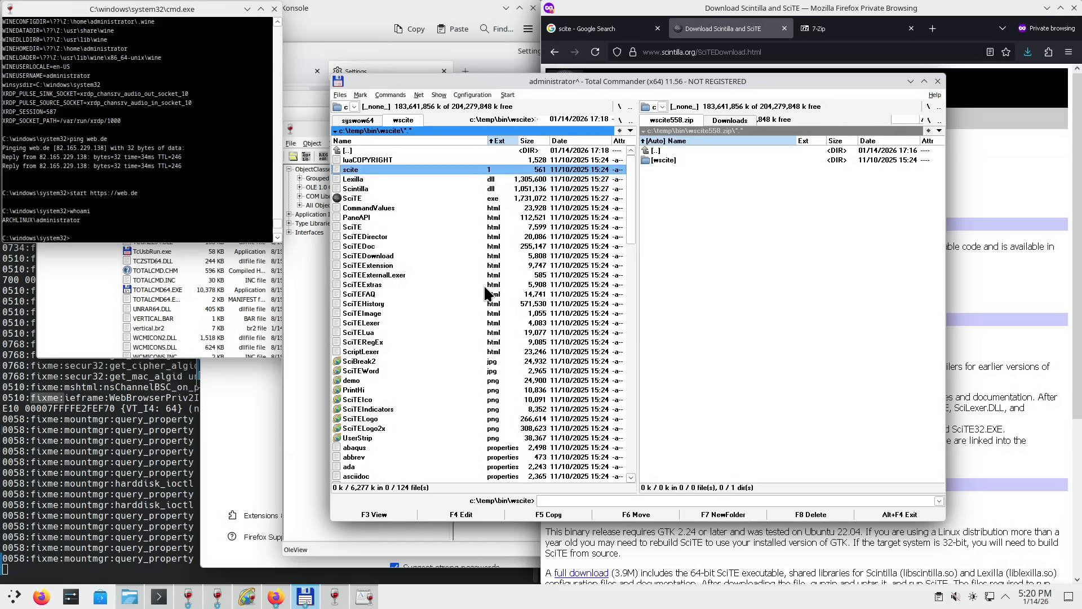
pyautogui.press('Return')
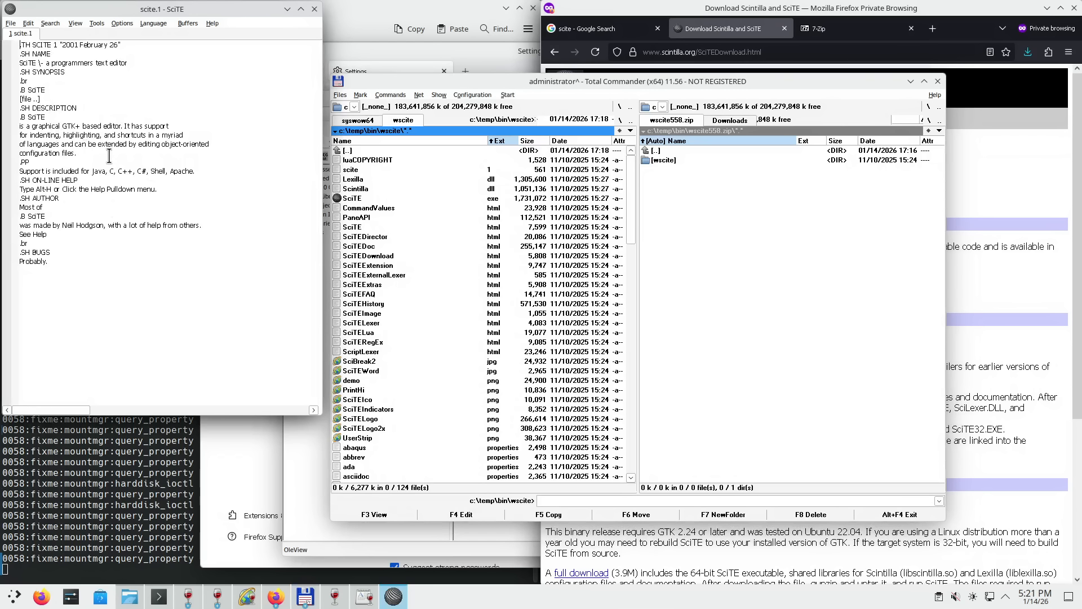
pyautogui.click(315, 10)
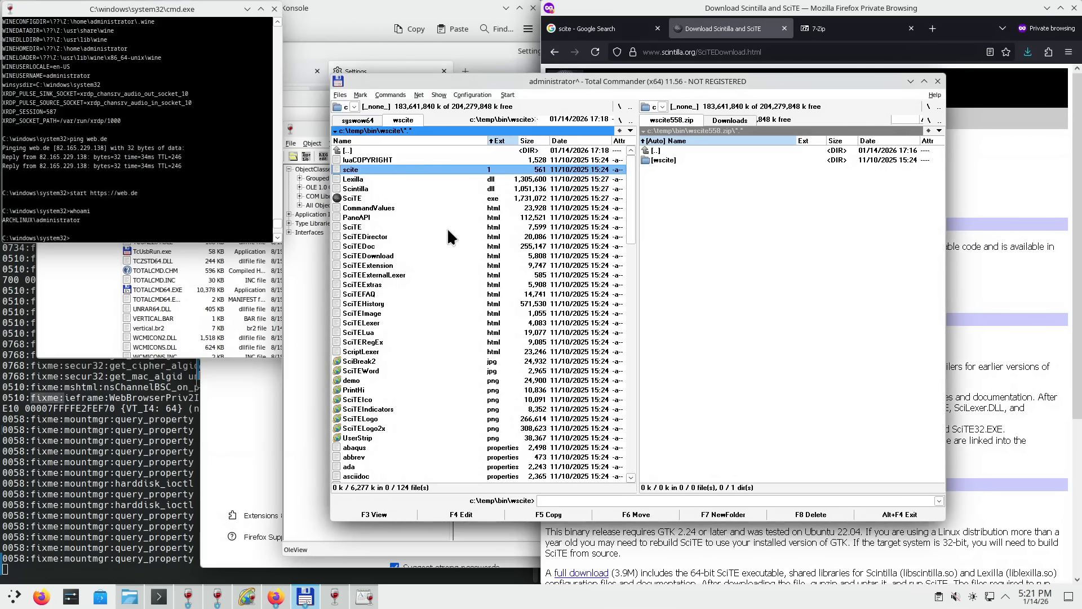
pyautogui.doubleClick(366, 208)
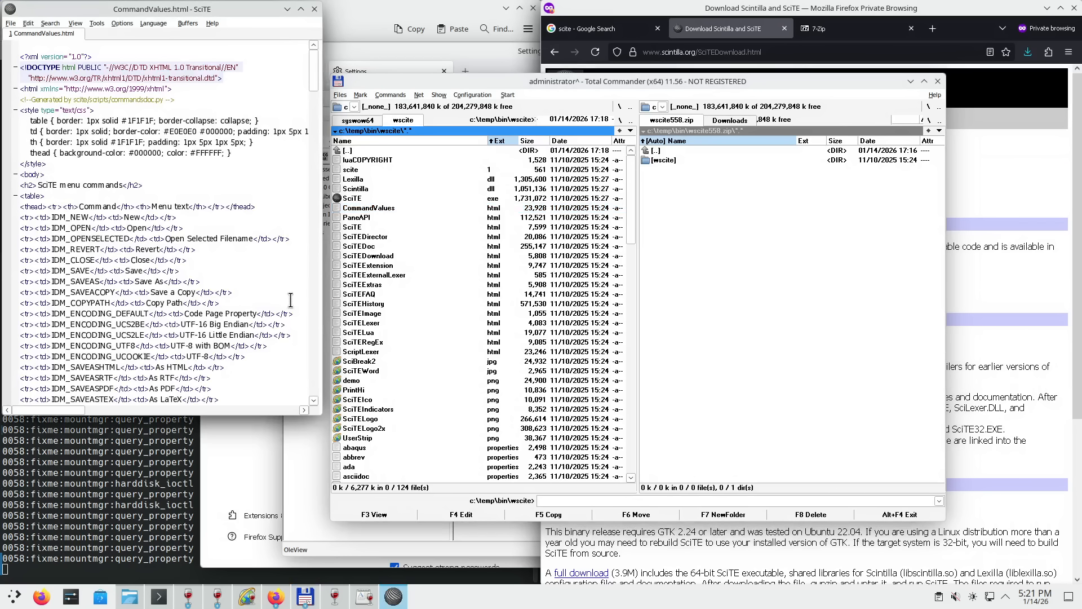
pyautogui.click(301, 9)
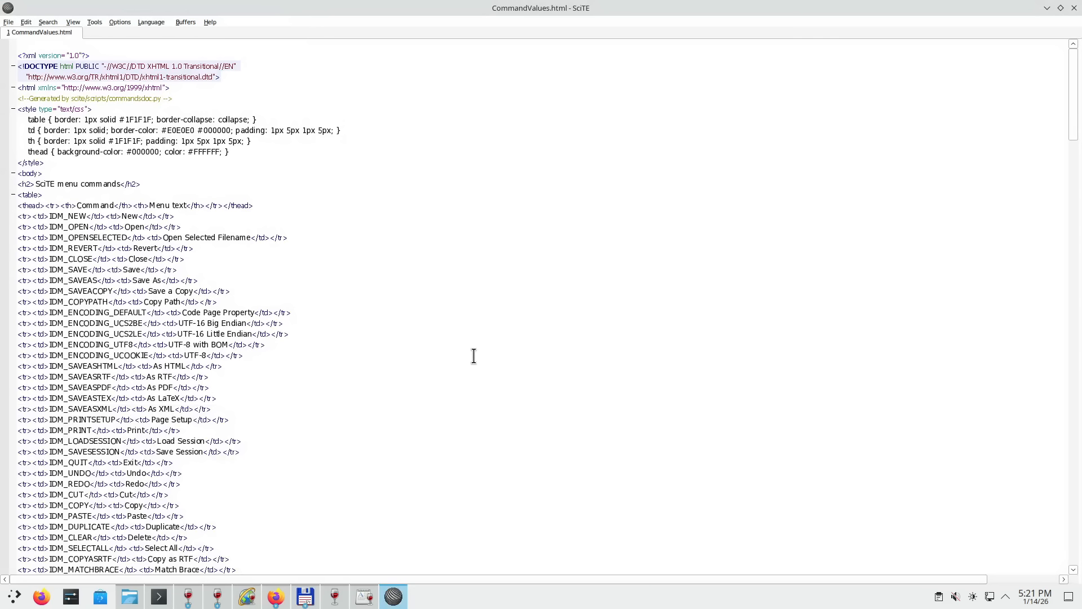
pyautogui.scroll(-6, 640, 234)
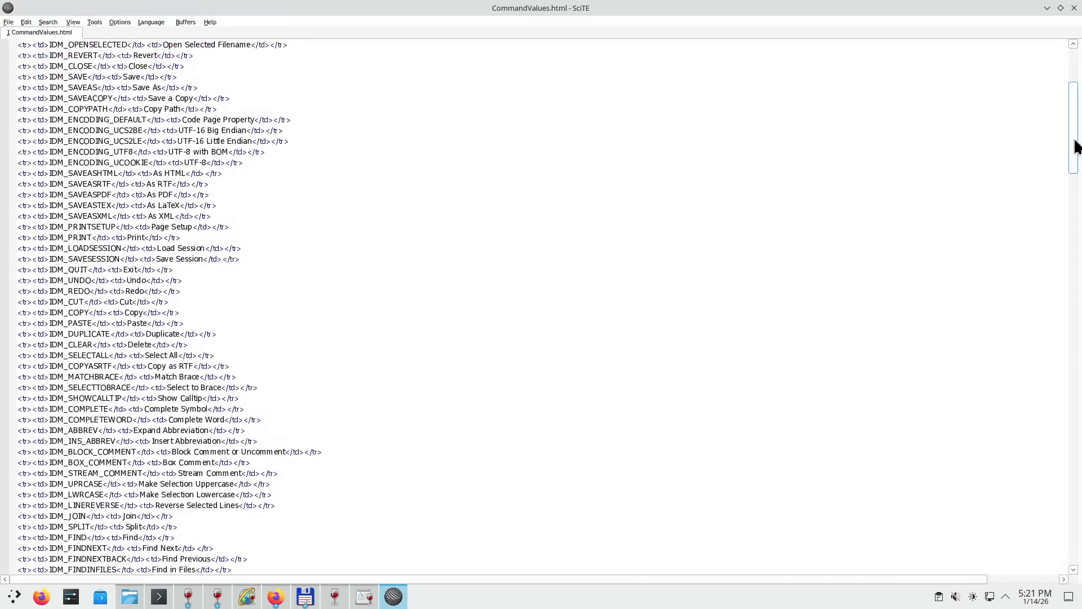
pyautogui.moveTo(1074, 141); pyautogui.dragTo(1049, 501)
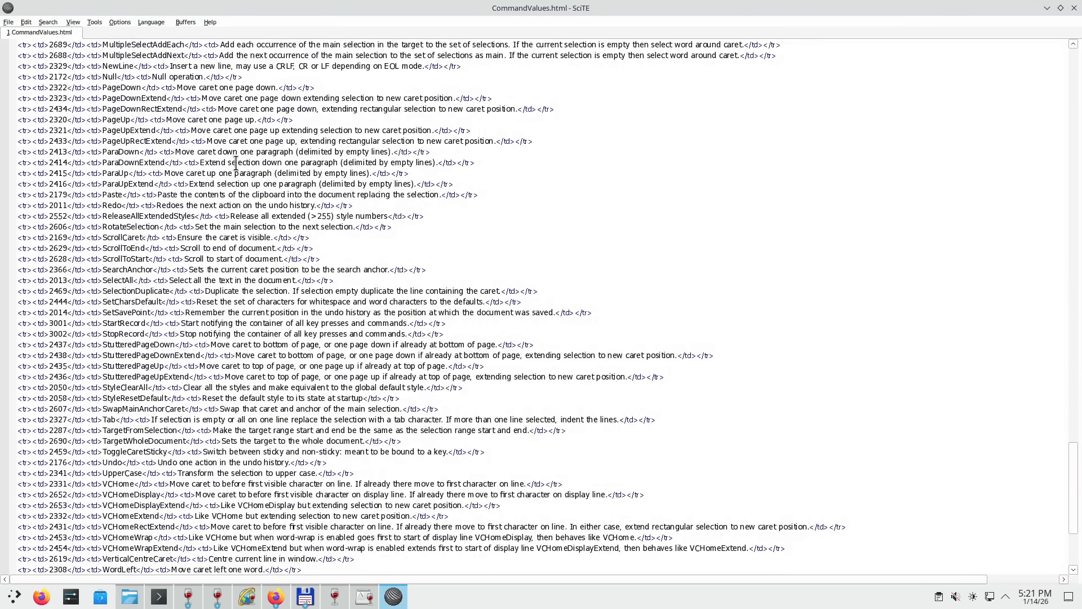
pyautogui.click(152, 22)
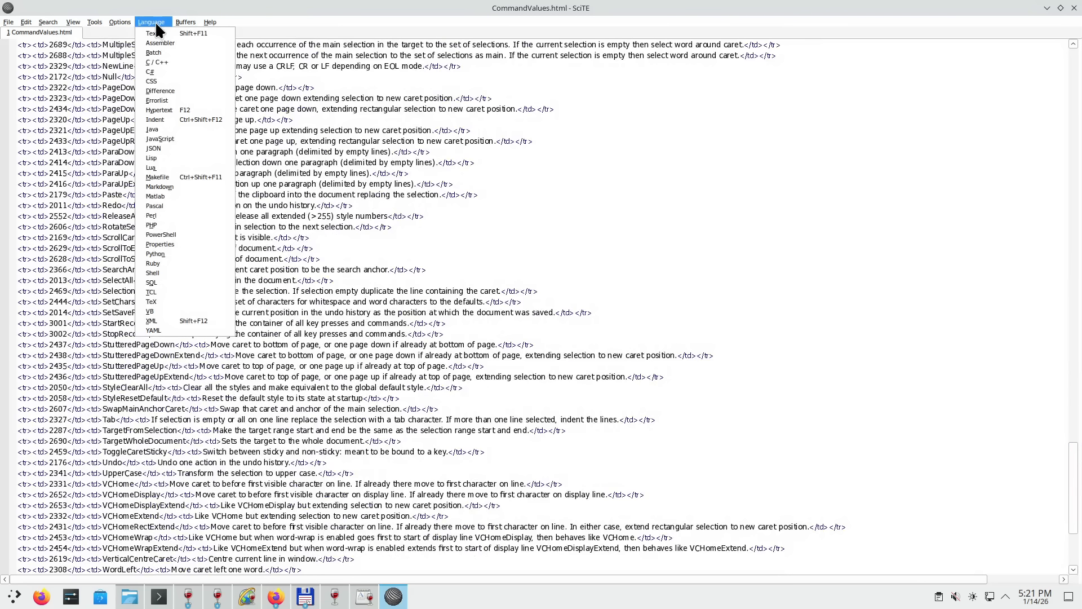
pyautogui.click(591, 168)
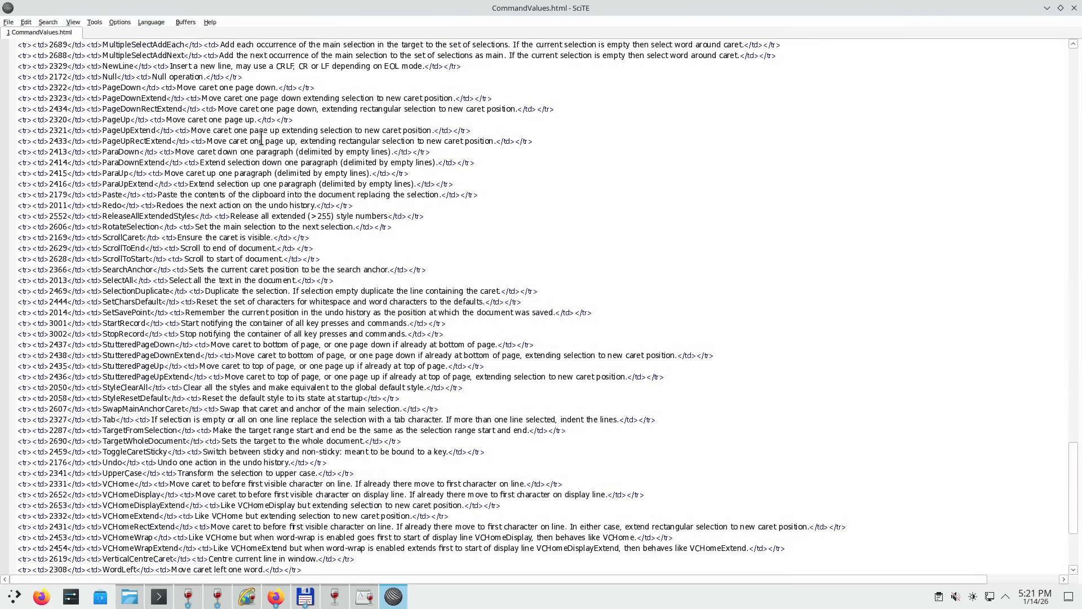
pyautogui.scroll(20, 260, 141)
pyautogui.scroll(20, 685, 216)
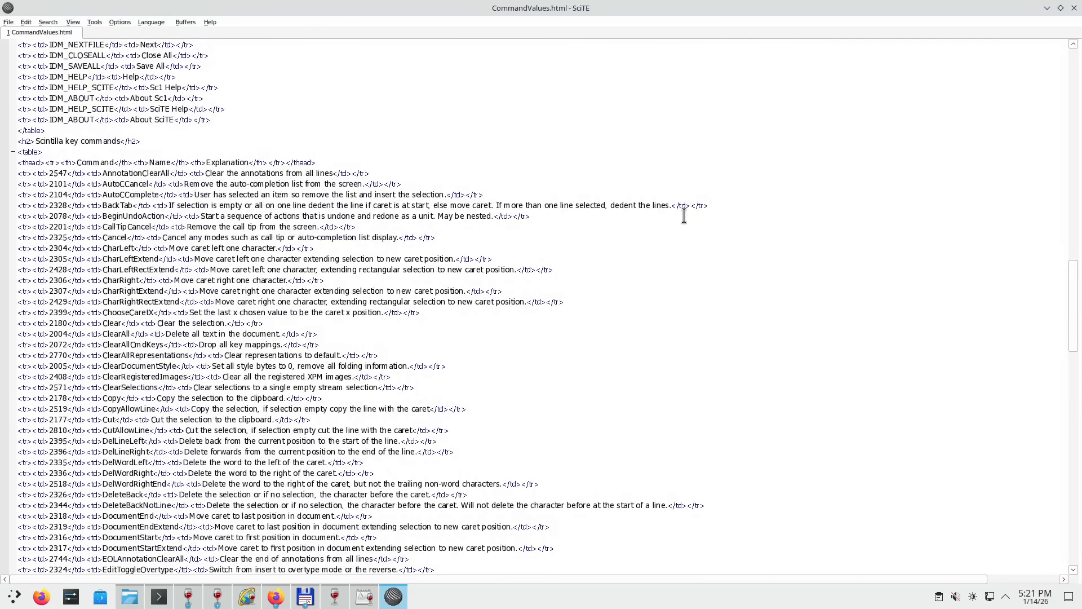
pyautogui.scroll(5, 668, 220)
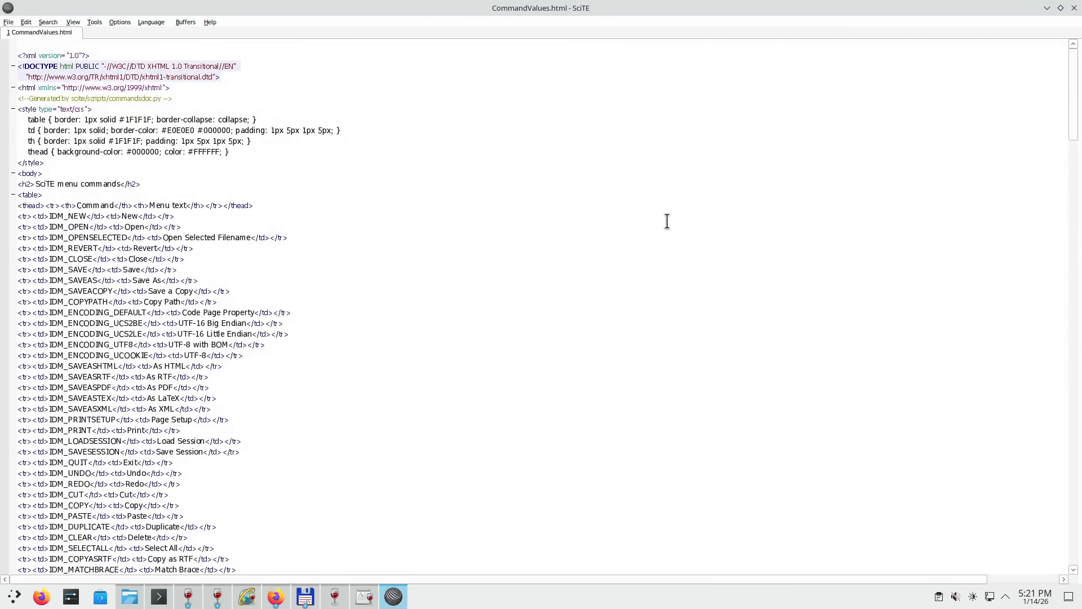
pyautogui.click(1075, 8)
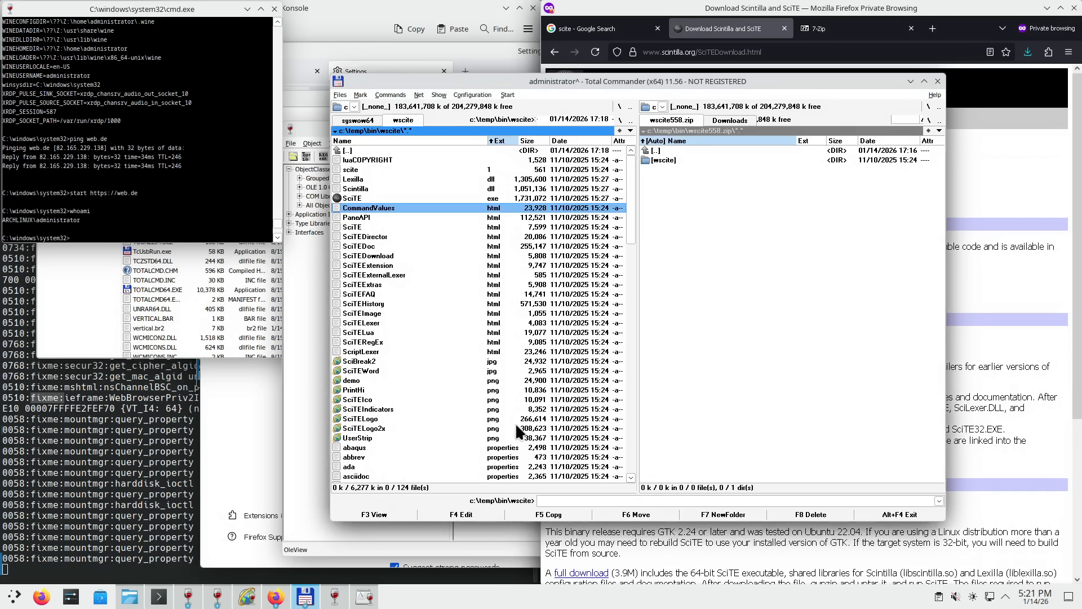
# - Open abaqus.properties in SciTE, inspect its keyword and style.abaqus.3 lines, then close it
pyautogui.click(503, 448)
pyautogui.press('Return')
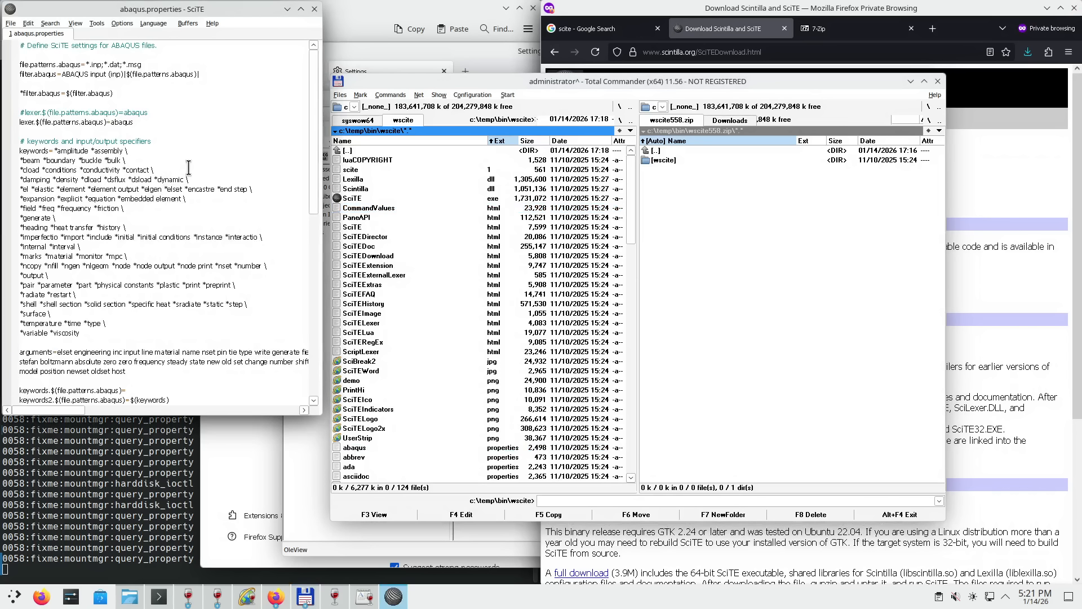
pyautogui.scroll(-10, 188, 168)
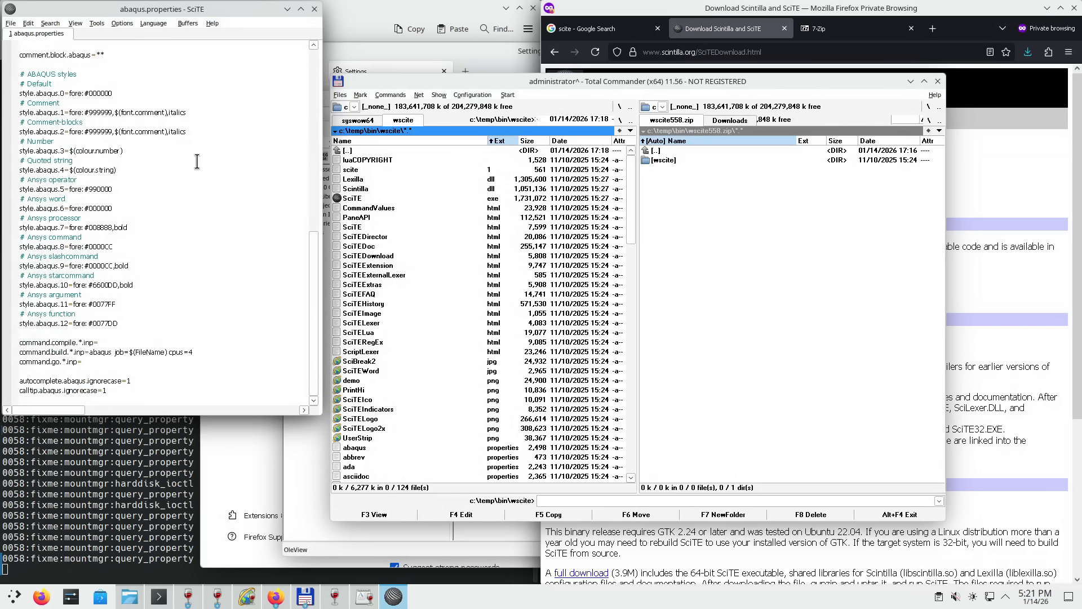
pyautogui.scroll(10, 197, 162)
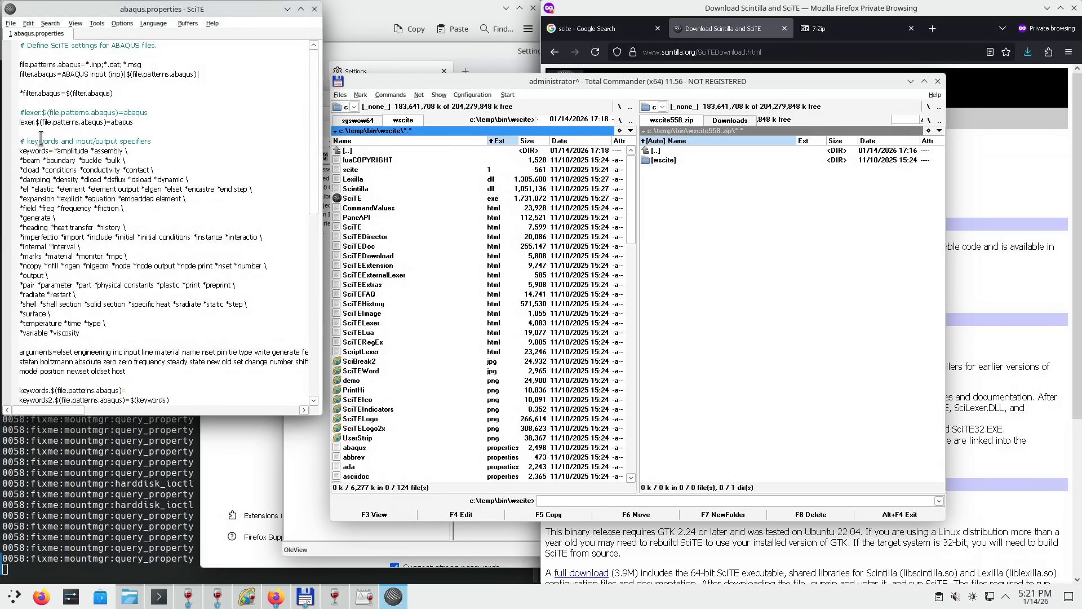
pyautogui.click(57, 190)
pyautogui.scroll(-5, 233, 339)
pyautogui.scroll(-5, 195, 303)
pyautogui.moveTo(86, 104); pyautogui.dragTo(128, 158)
pyautogui.click(129, 158)
pyautogui.moveTo(50, 265); pyautogui.dragTo(119, 266)
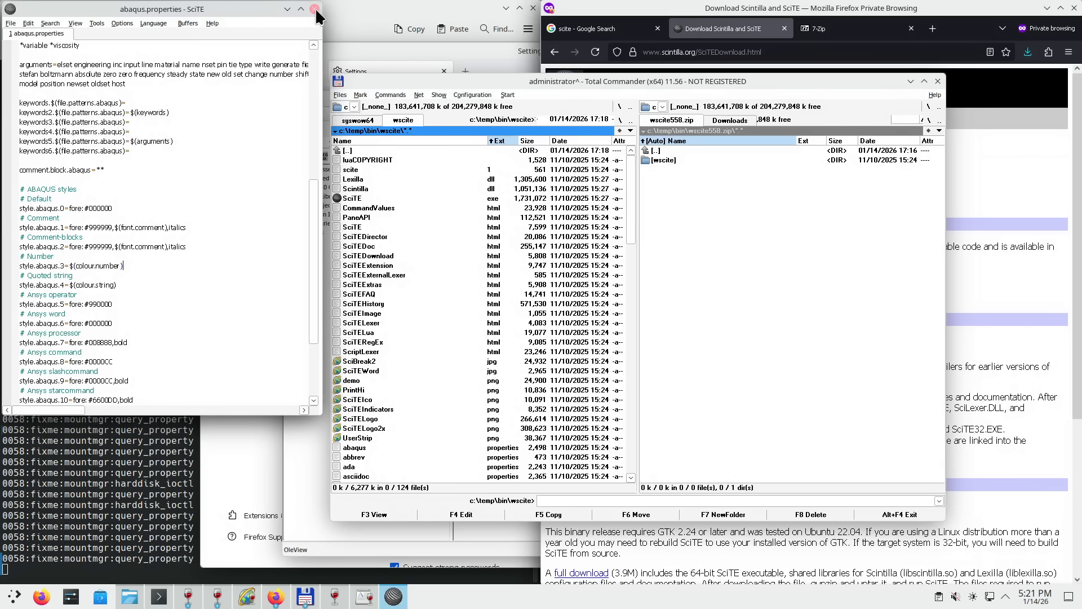
pyautogui.click(314, 9)
# - View SciBreak2.jpg in Lister, close it, and scroll to the end of the wscite list
pyautogui.scroll(-12, 528, 332)
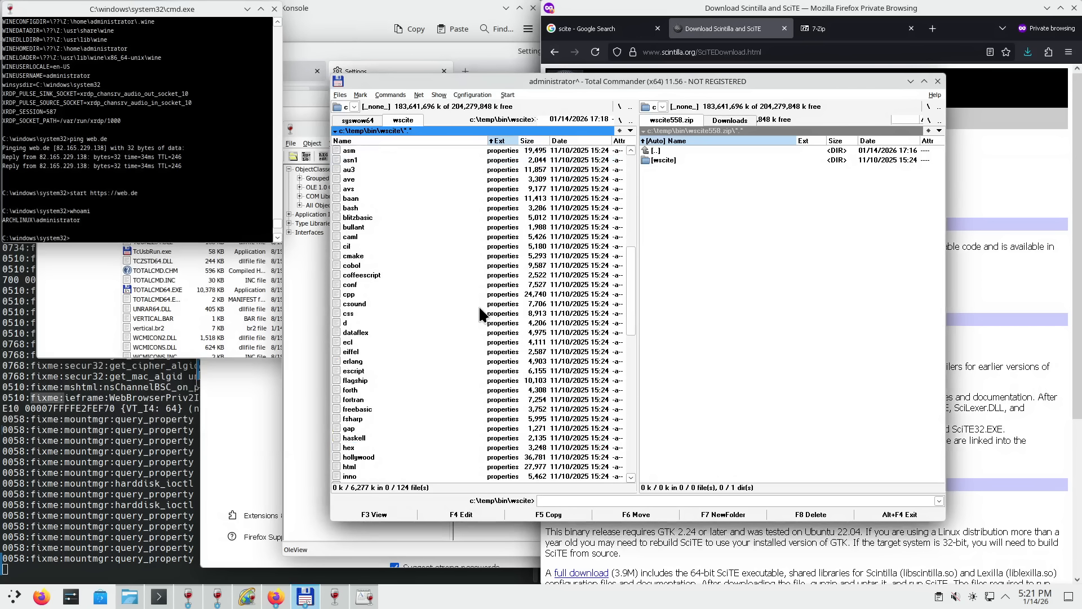
pyautogui.scroll(10, 479, 305)
pyautogui.click(384, 305)
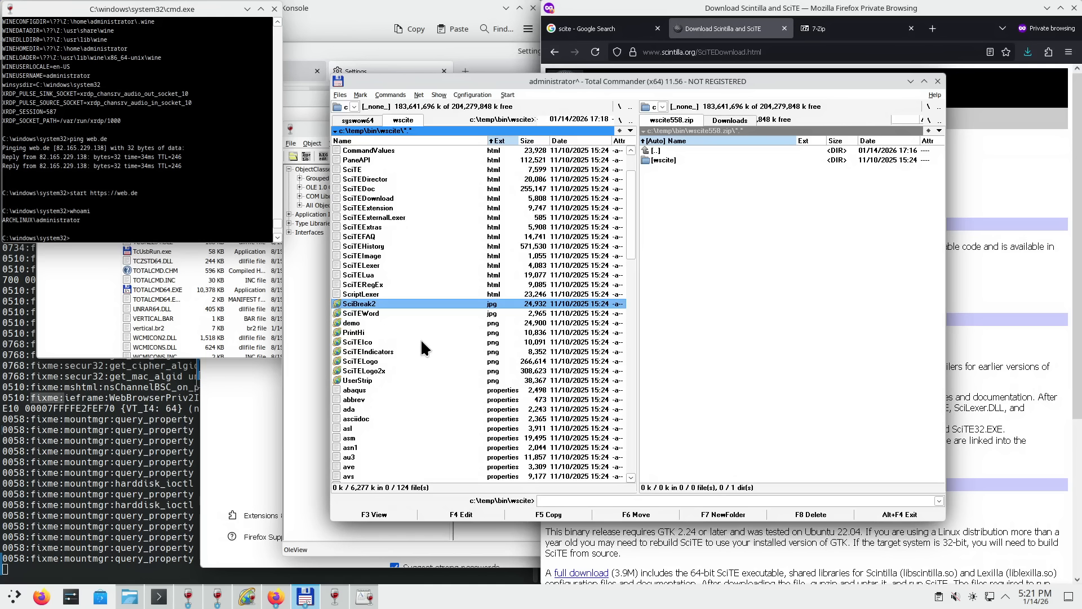
pyautogui.press('F3')
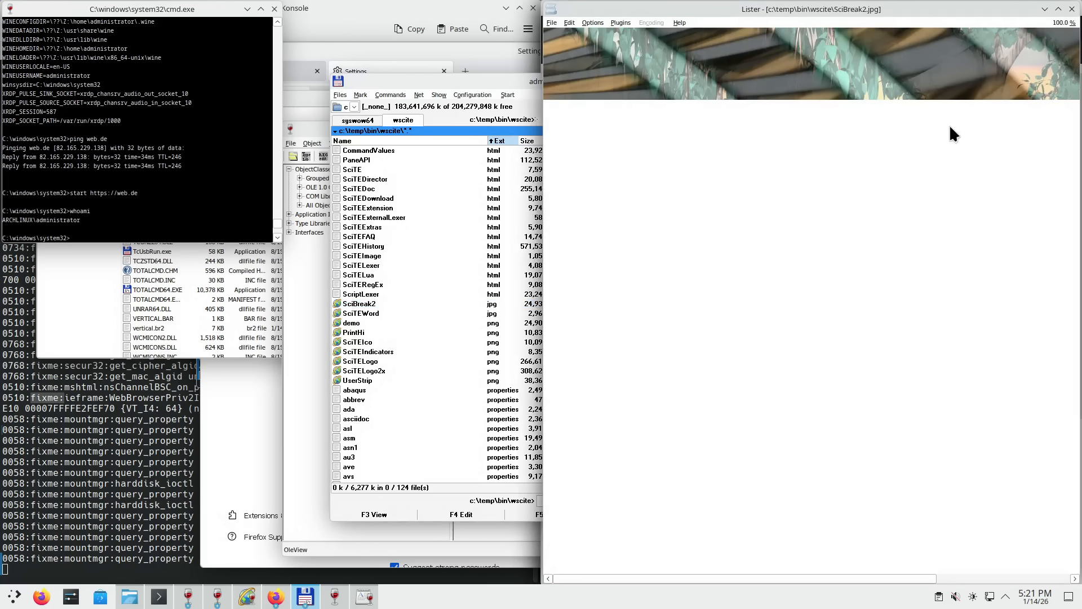
pyautogui.click(1072, 9)
pyautogui.scroll(-20, 475, 310)
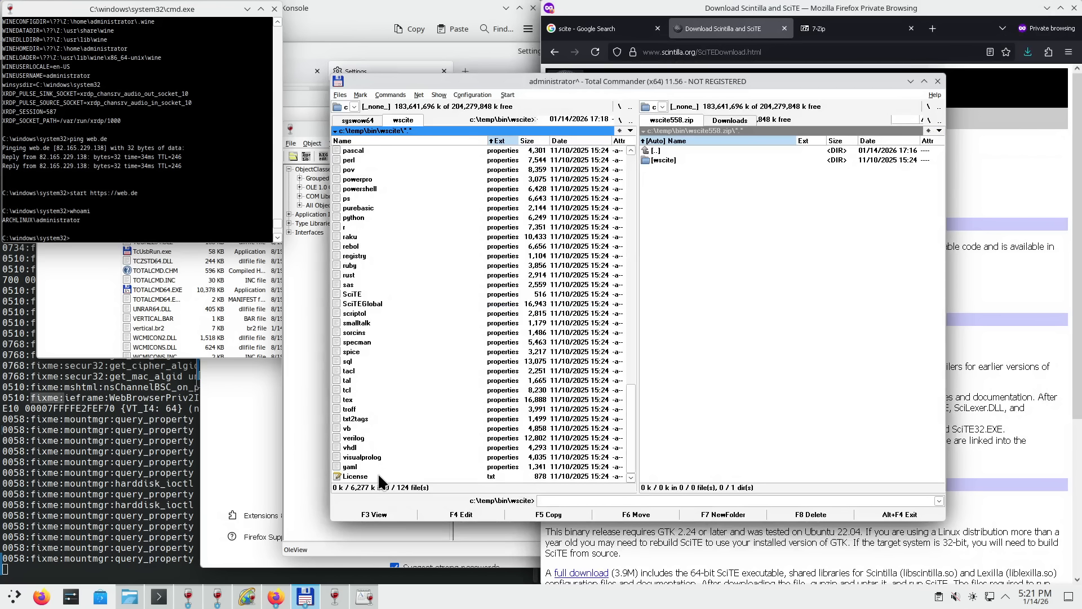
pyautogui.doubleClick(392, 476)
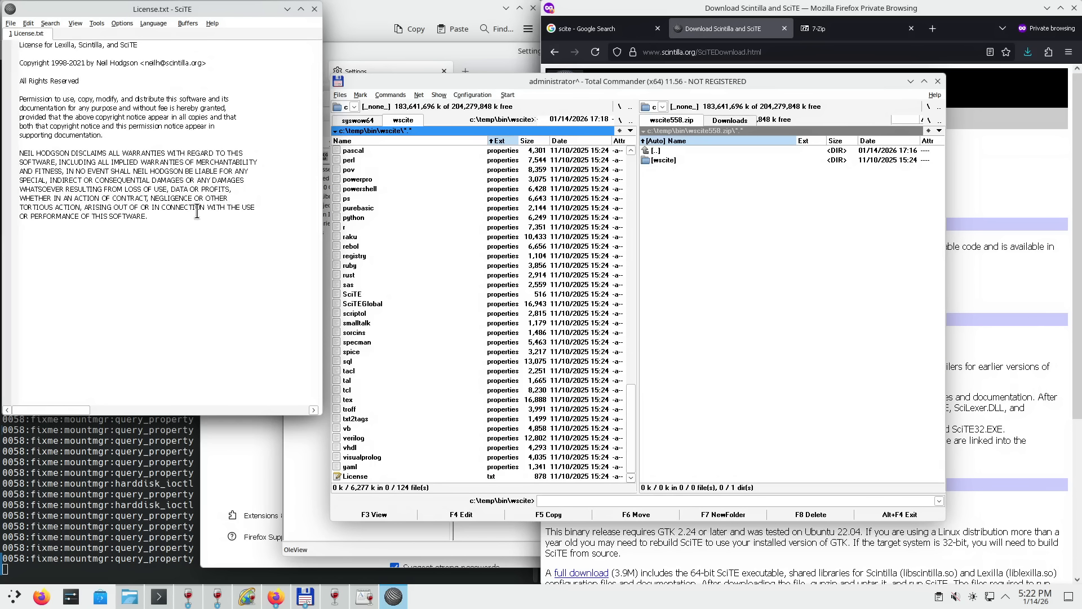
pyautogui.moveTo(164, 174); pyautogui.dragTo(208, 196)
pyautogui.click(217, 195)
pyautogui.moveTo(95, 103); pyautogui.dragTo(191, 231)
pyautogui.click(191, 231)
pyautogui.scroll(2, 175, 240)
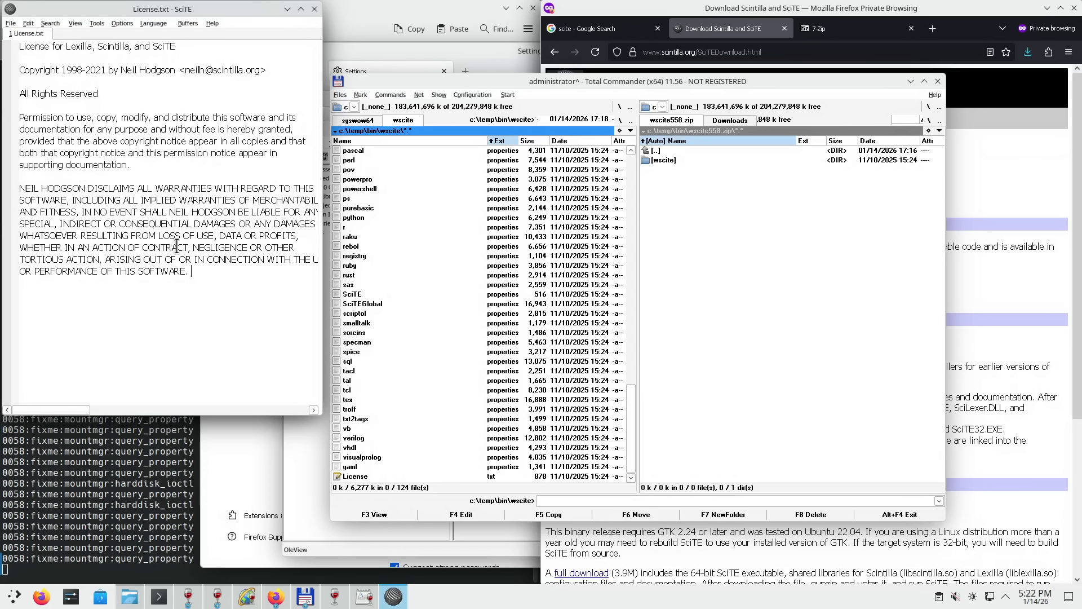
pyautogui.click(301, 9)
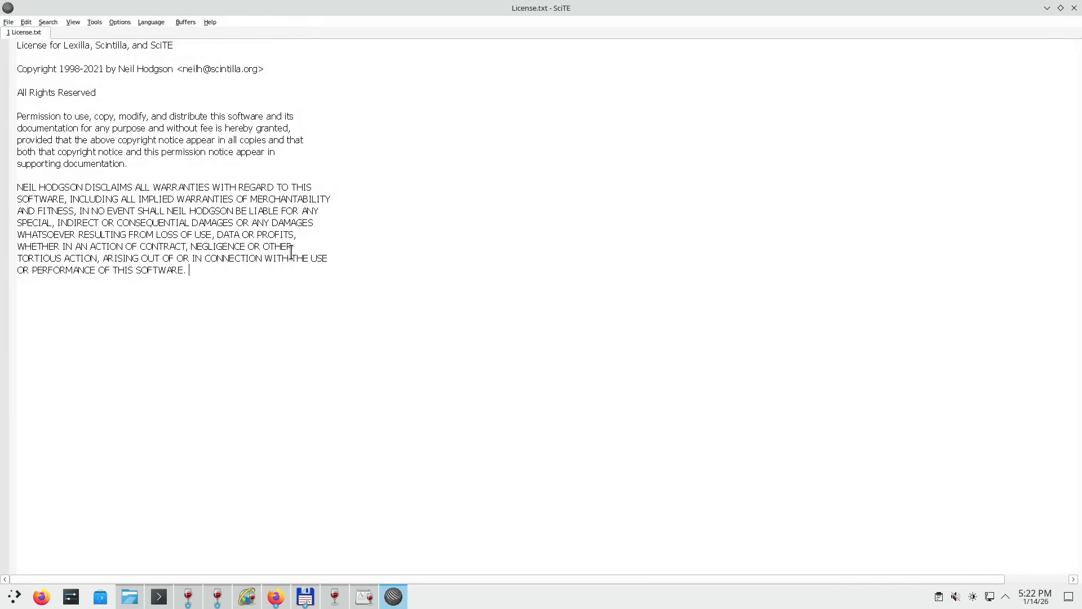
pyautogui.scroll(1, 308, 262)
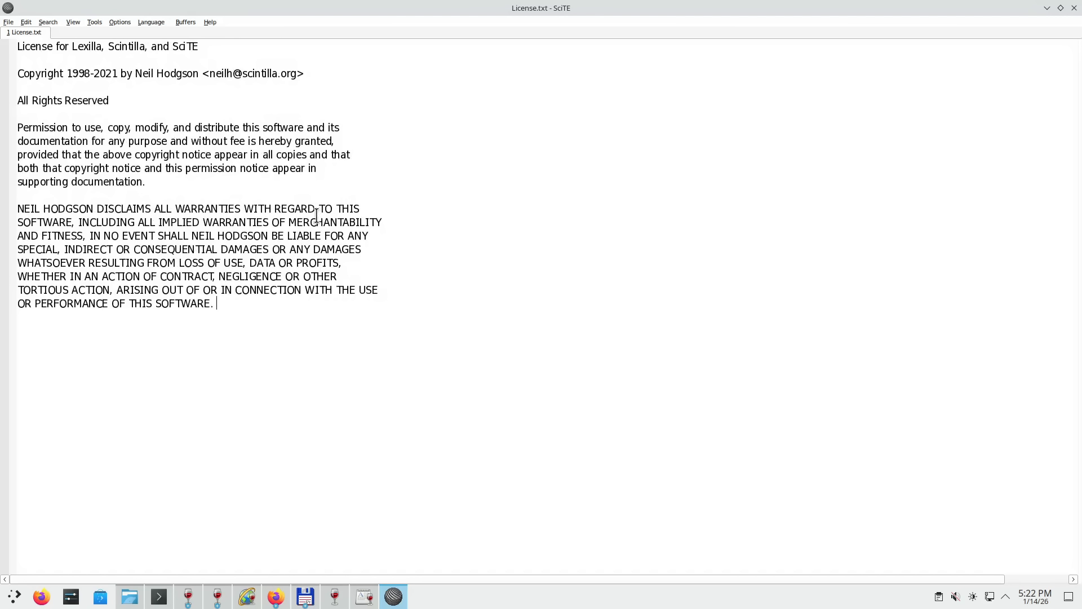
pyautogui.moveTo(312, 220); pyautogui.dragTo(321, 221)
pyautogui.scroll(2, 330, 309)
pyautogui.scroll(1, 360, 330)
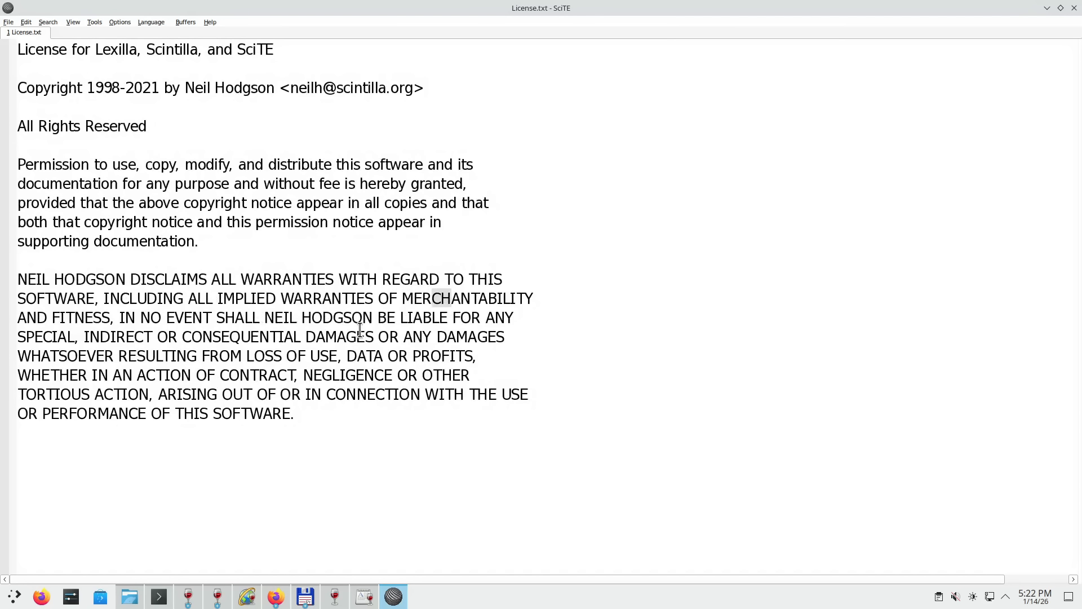
pyautogui.scroll(1, 359, 330)
pyautogui.scroll(1, 359, 332)
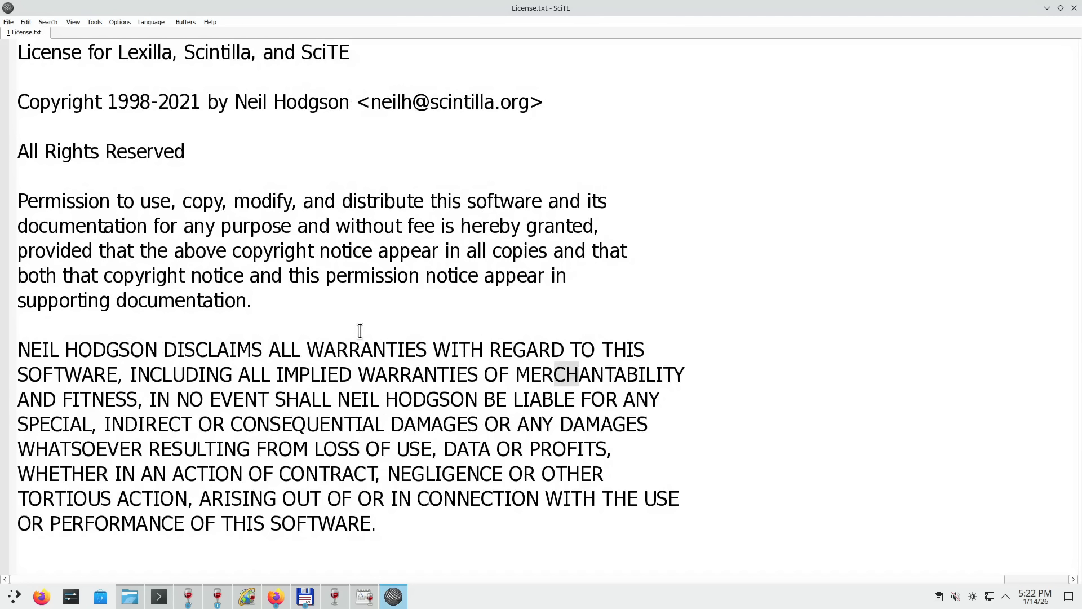
pyautogui.scroll(-2, 350, 306)
pyautogui.scroll(-4, 350, 306)
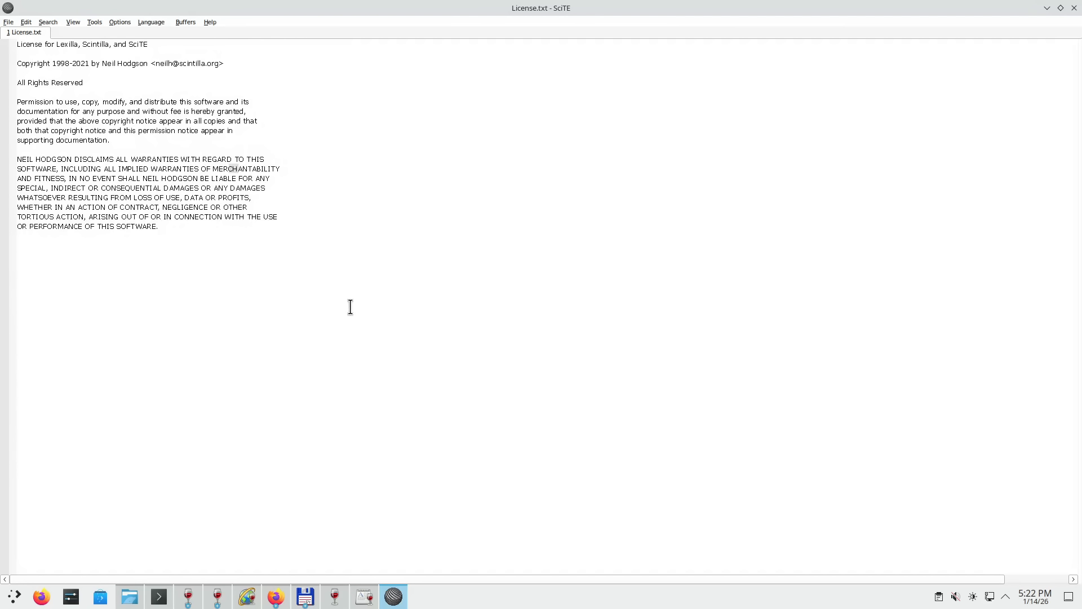
pyautogui.click(1074, 7)
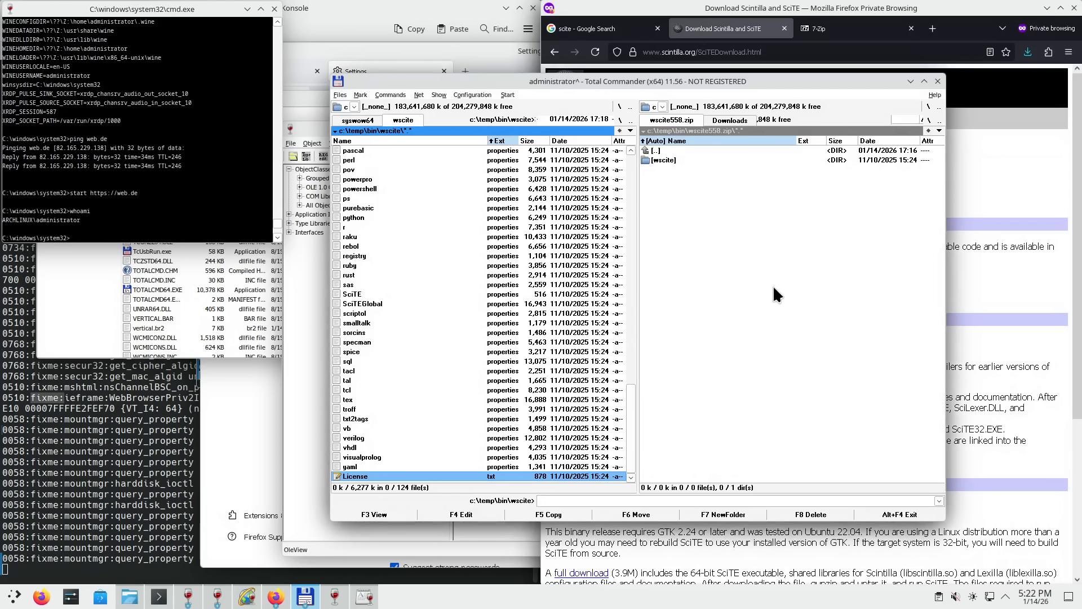
# - Switch the left panel to syswow64, then go to c:\windows\system32
pyautogui.click(365, 120)
pyautogui.click(377, 241)
pyautogui.press('BackSpace')
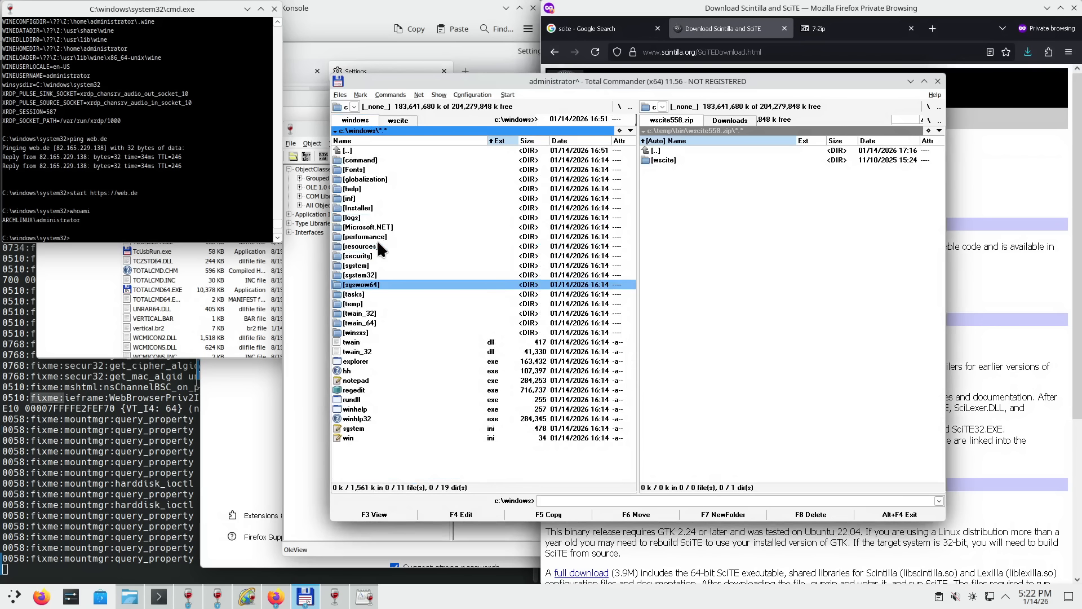
pyautogui.press('Up')
pyautogui.press('Return')
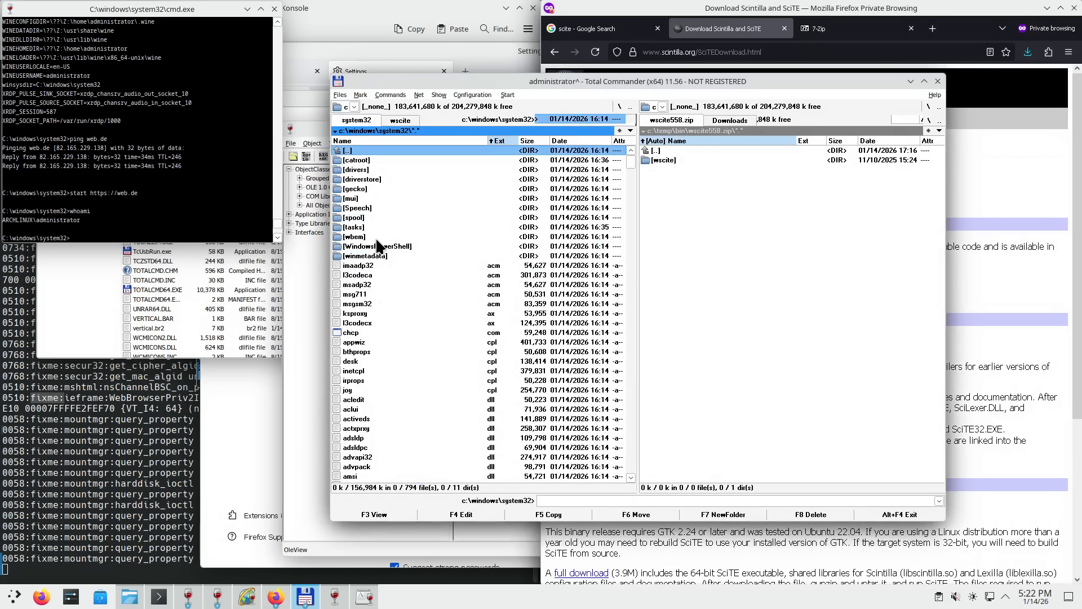
# - Quick-search winecfg in the system32 list and launch it
pyautogui.click(377, 242)
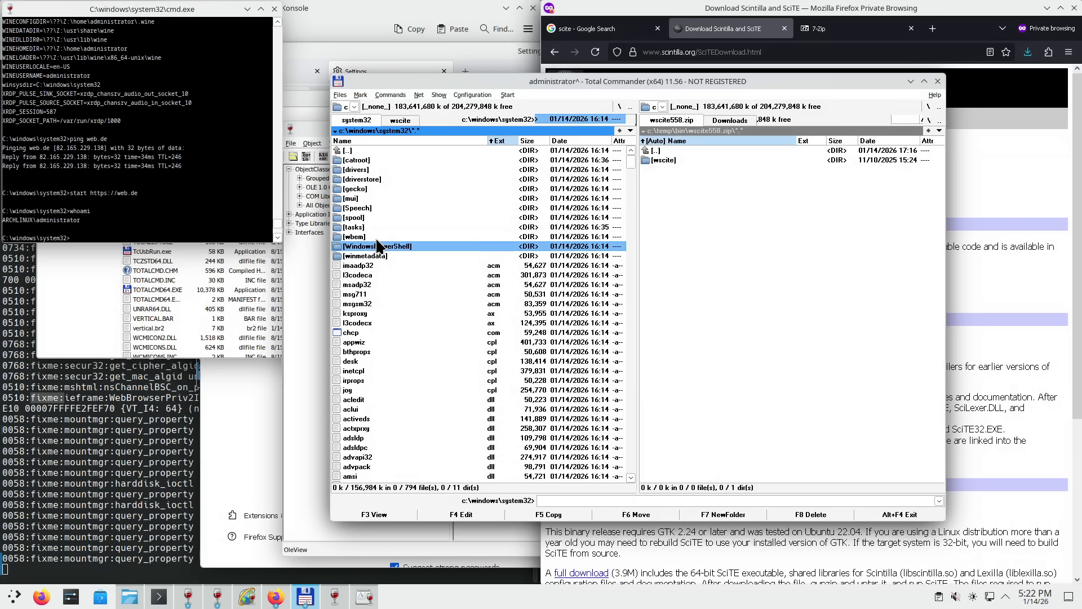
pyautogui.click(385, 331)
pyautogui.press('pagedown')
pyautogui.press('pagedown')
pyautogui.press('pagedown')
pyautogui.press('pagedown')
pyautogui.press('pagedown')
pyautogui.press('pagedown')
pyautogui.press('pagedown')
pyautogui.press('pagedown')
pyautogui.press('pagedown')
pyautogui.press('pagedown')
pyautogui.press('pagedown')
pyautogui.press('pagedown')
pyautogui.press('pagedown')
pyautogui.press('pagedown')
pyautogui.press('pagedown')
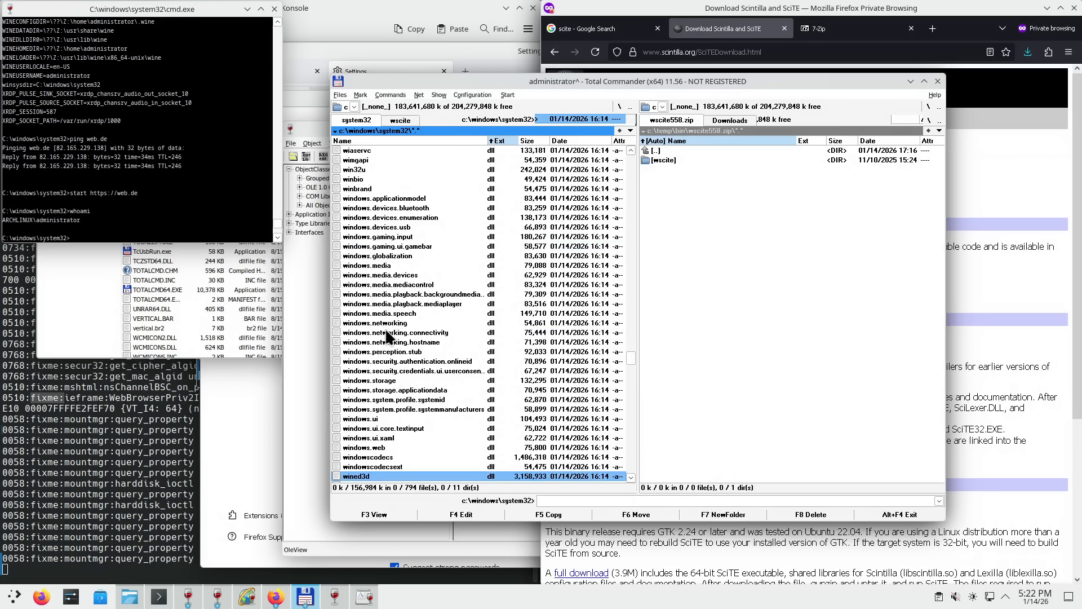
pyautogui.click(386, 333)
pyautogui.press('Down')
pyautogui.write('inec')
pyautogui.press('Return')
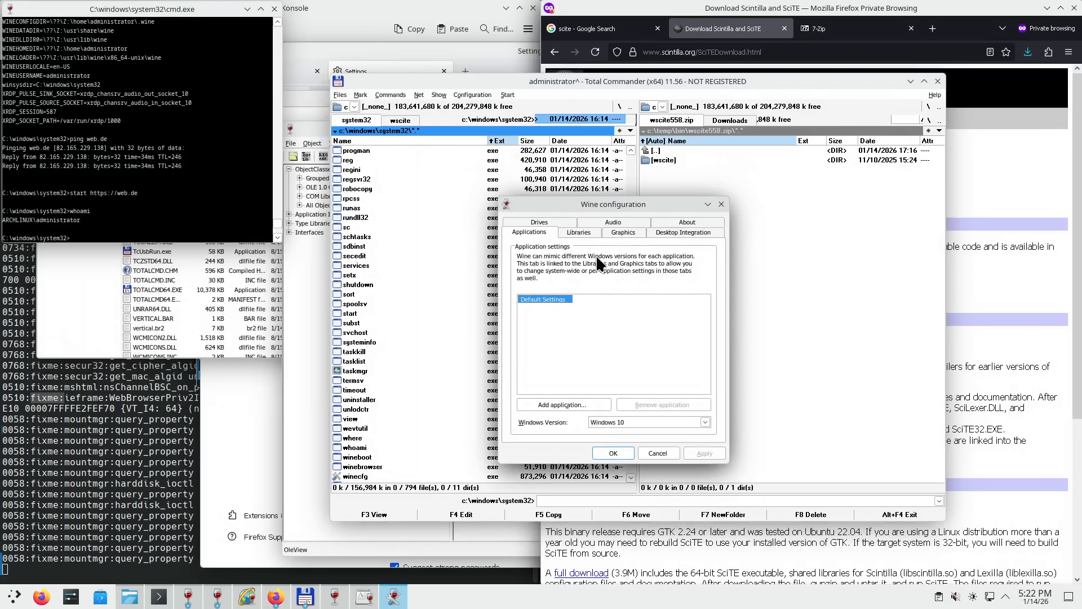
# - Browse winecfg's Graphics, Libraries and Desktop Integration tabs, picking the Controls Text appearance item
pyautogui.click(623, 232)
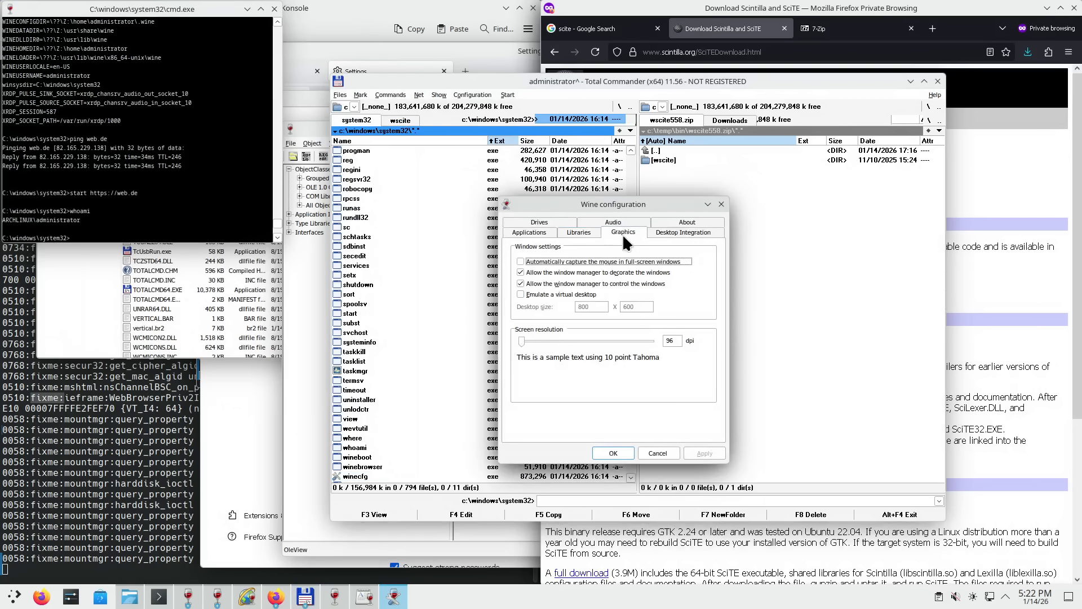
pyautogui.click(582, 232)
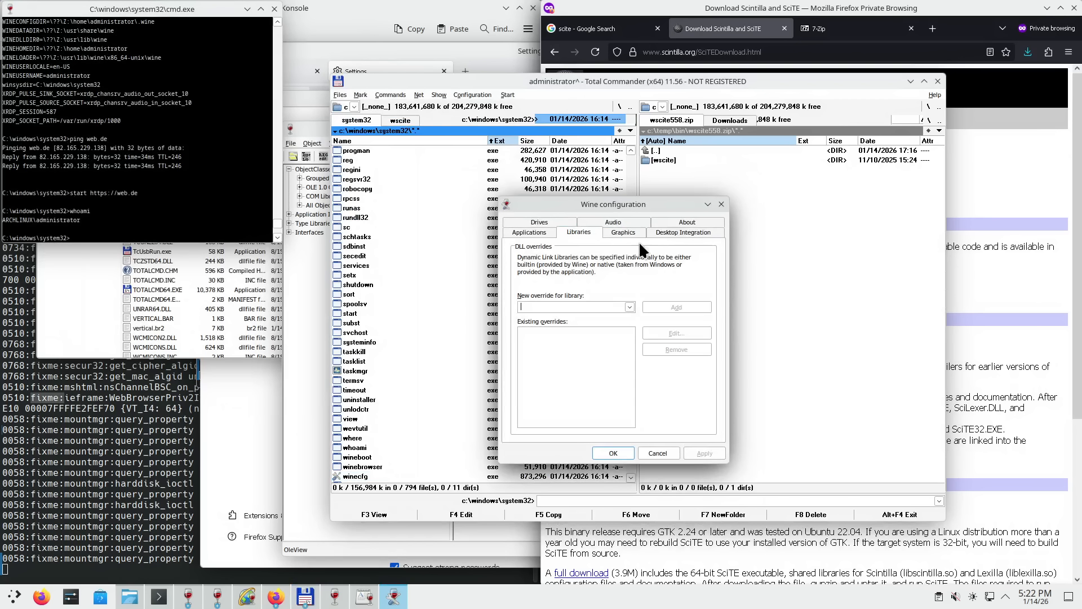
pyautogui.click(668, 230)
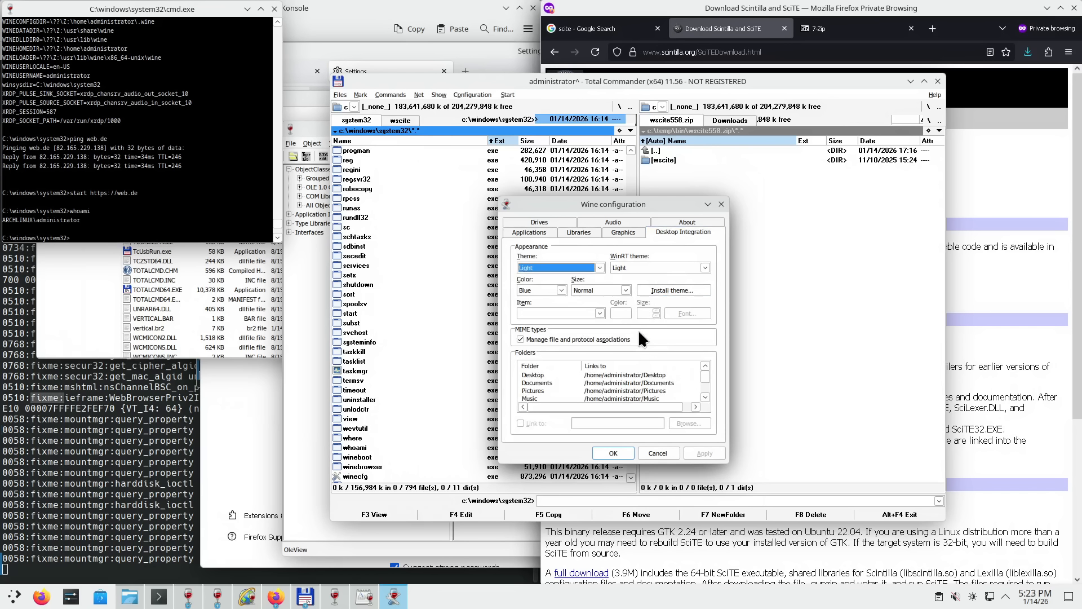
pyautogui.click(599, 312)
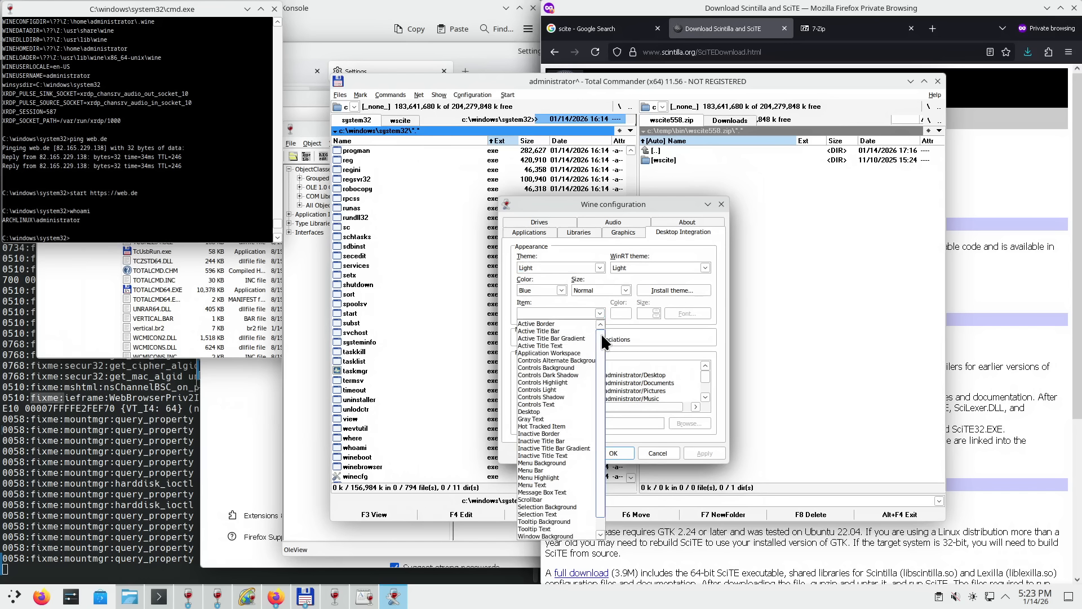
pyautogui.moveTo(601, 335); pyautogui.dragTo(595, 388)
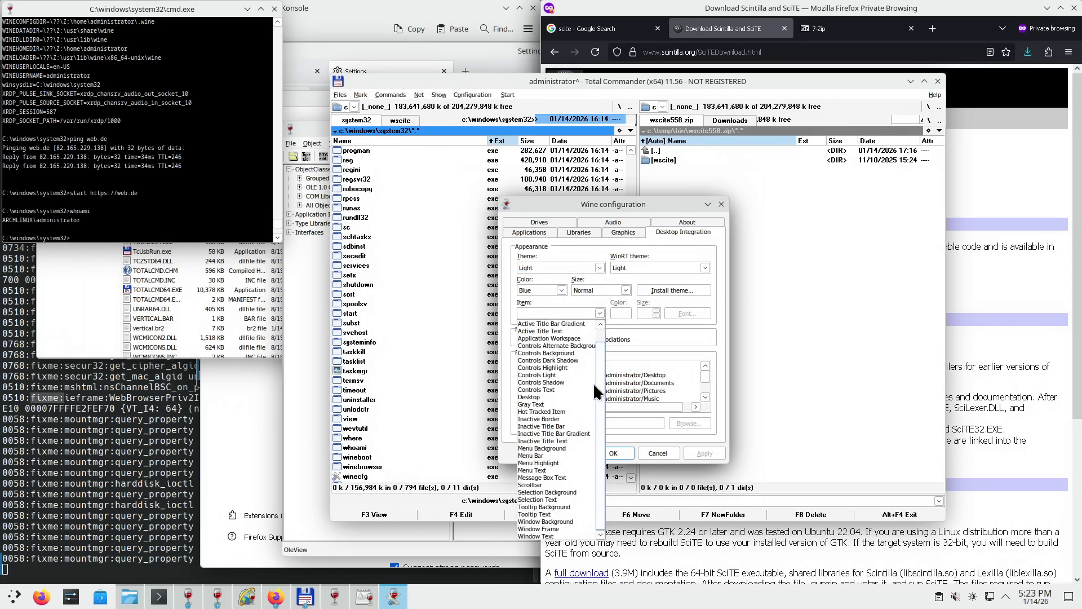
pyautogui.moveTo(593, 382); pyautogui.dragTo(599, 322)
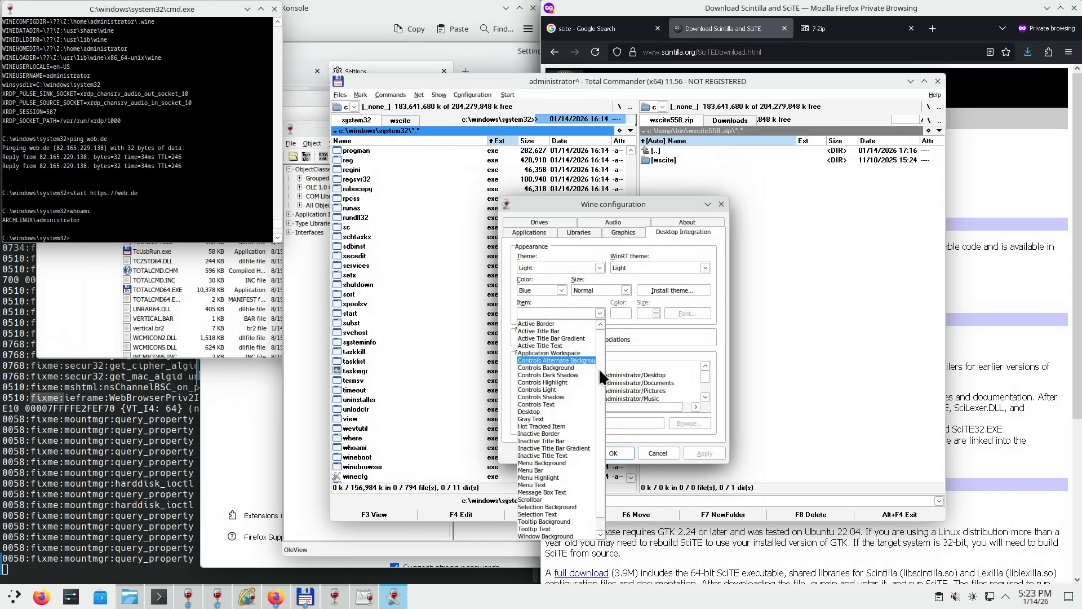
pyautogui.click(560, 404)
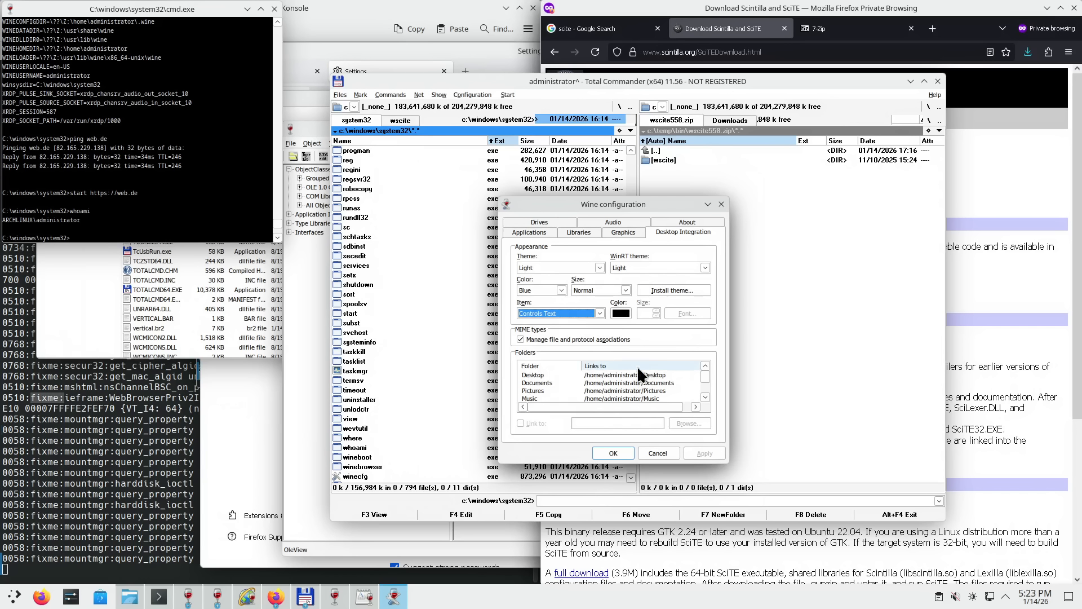
# - Look through the About, Audio, Drives, Applications, Libraries, Graphics and Desktop Integration tabs
pyautogui.click(672, 221)
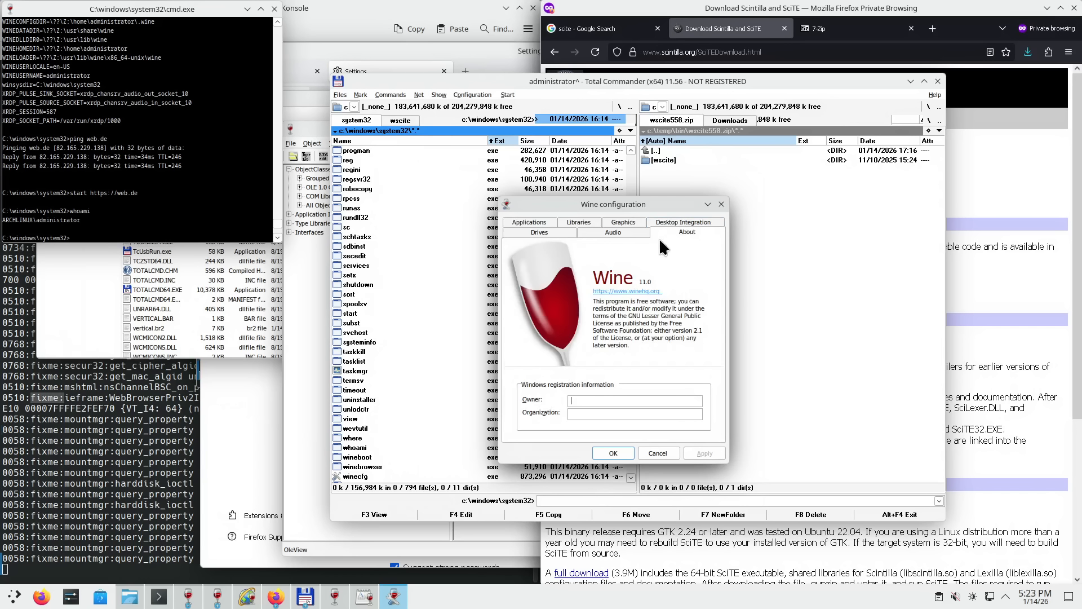
pyautogui.click(625, 231)
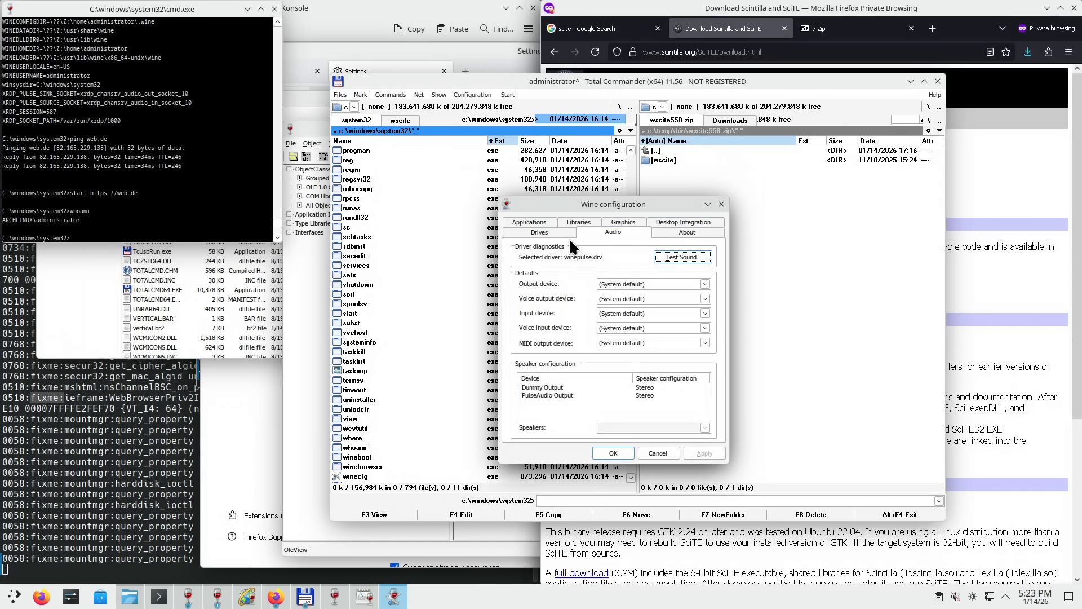
pyautogui.click(541, 233)
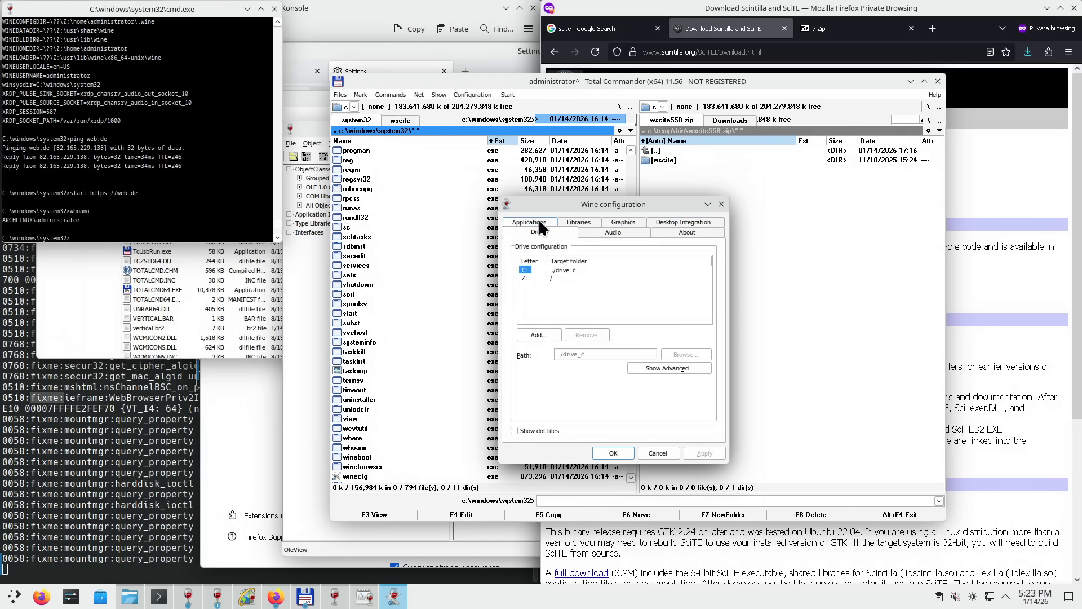
pyautogui.click(536, 221)
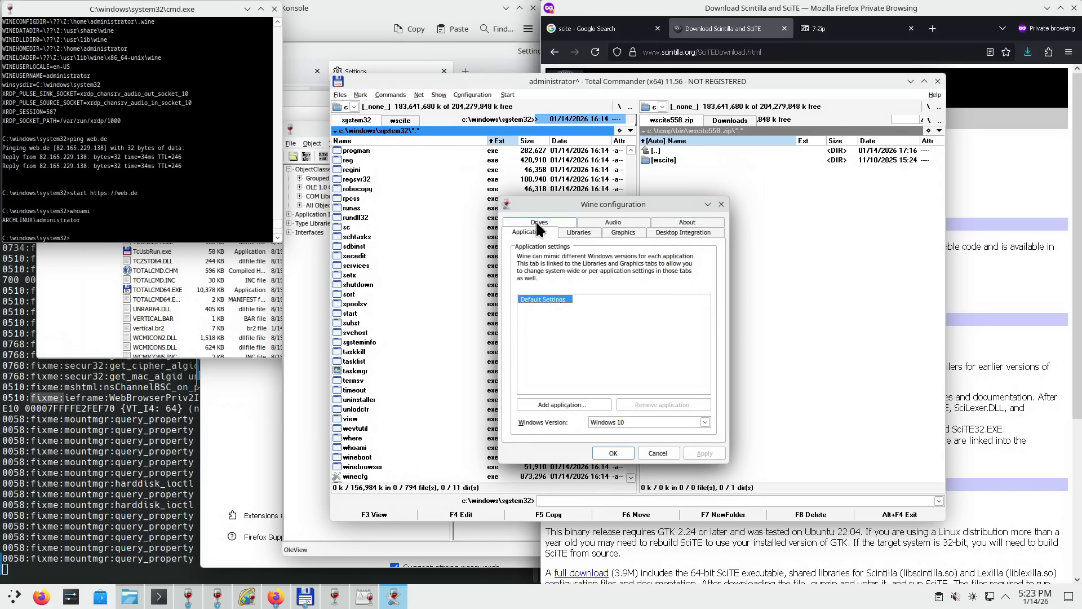
pyautogui.click(576, 230)
pyautogui.click(616, 233)
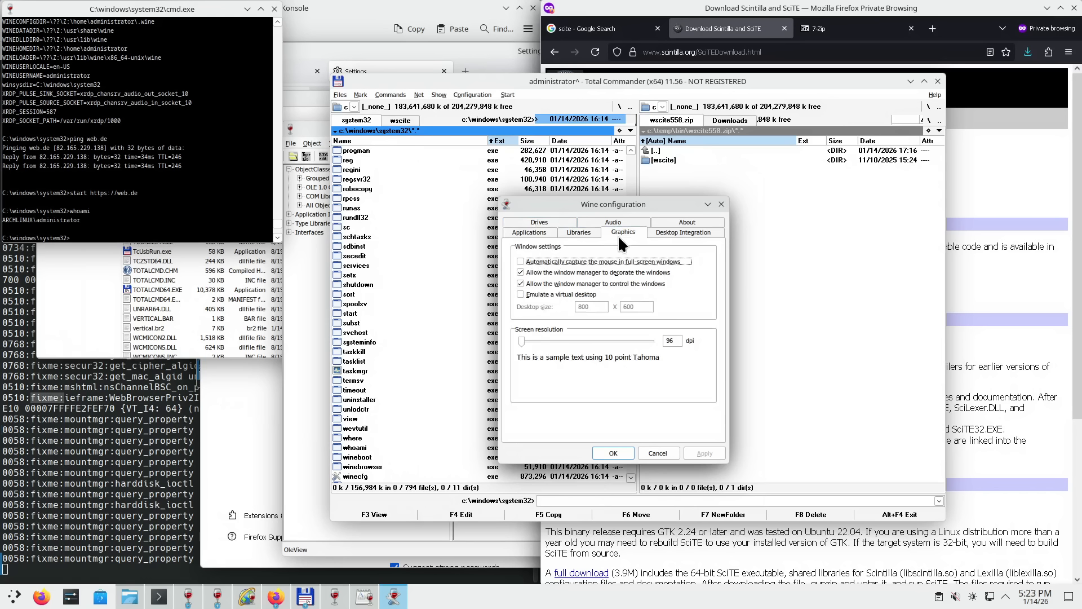
pyautogui.click(667, 231)
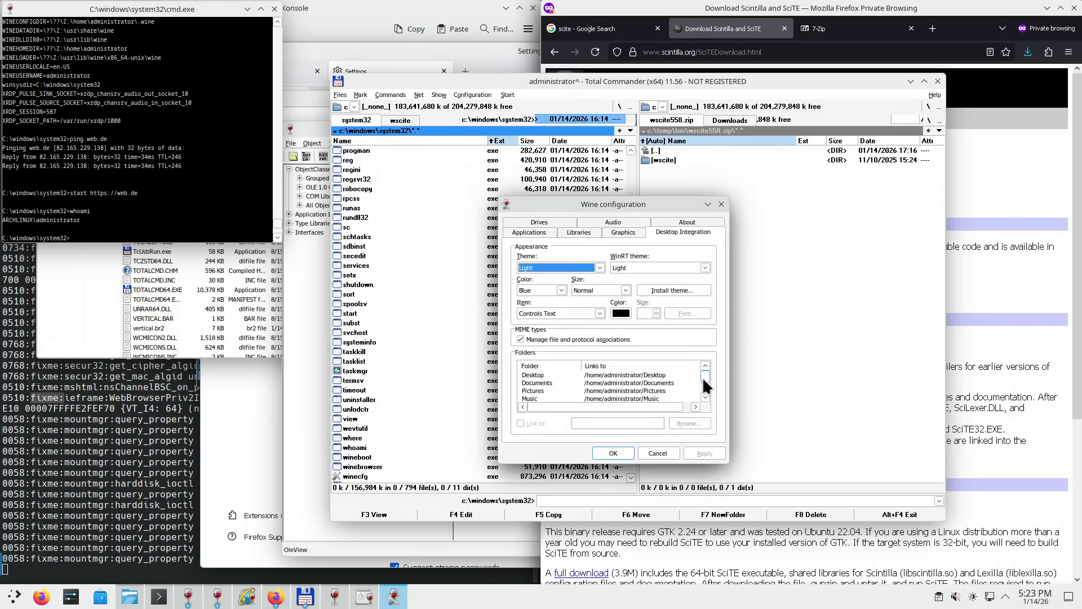
# - Check the Drives tab's C: and Z: mappings and close Wine configuration
pyautogui.click(624, 228)
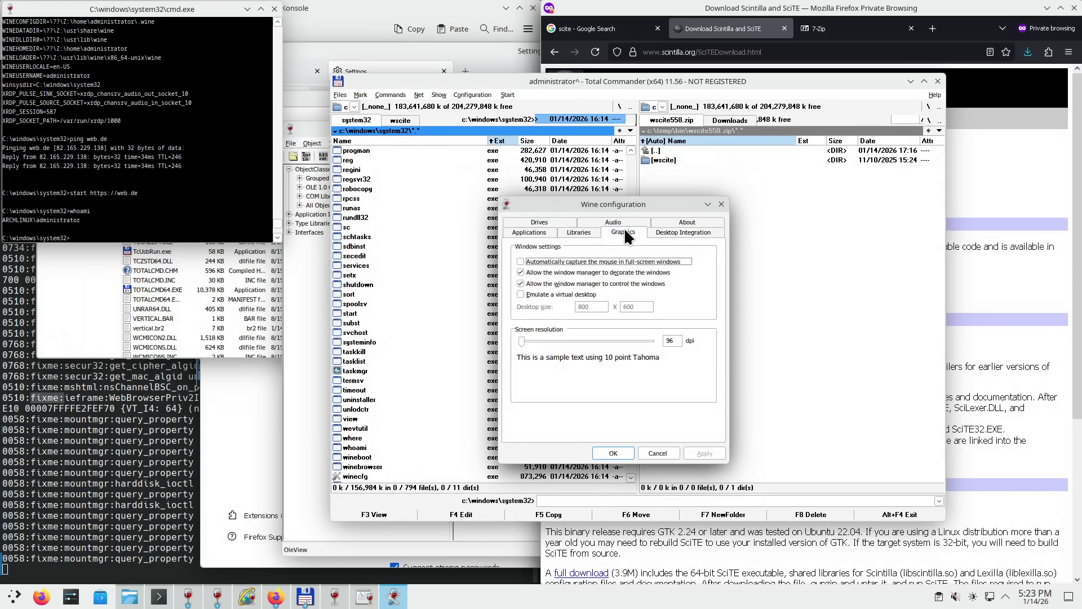
pyautogui.click(590, 230)
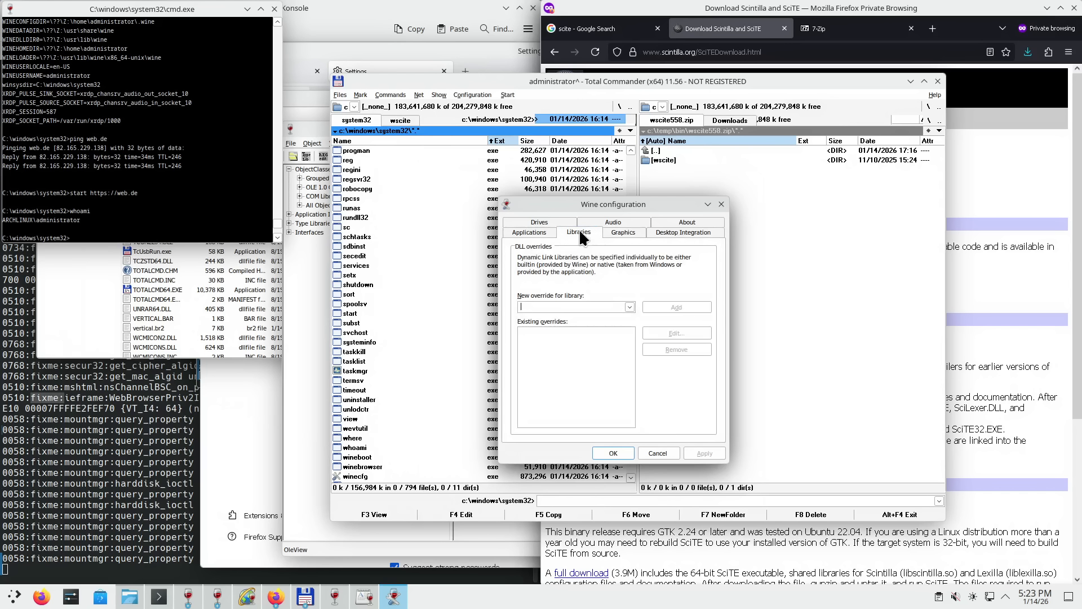
pyautogui.click(541, 231)
pyautogui.click(544, 224)
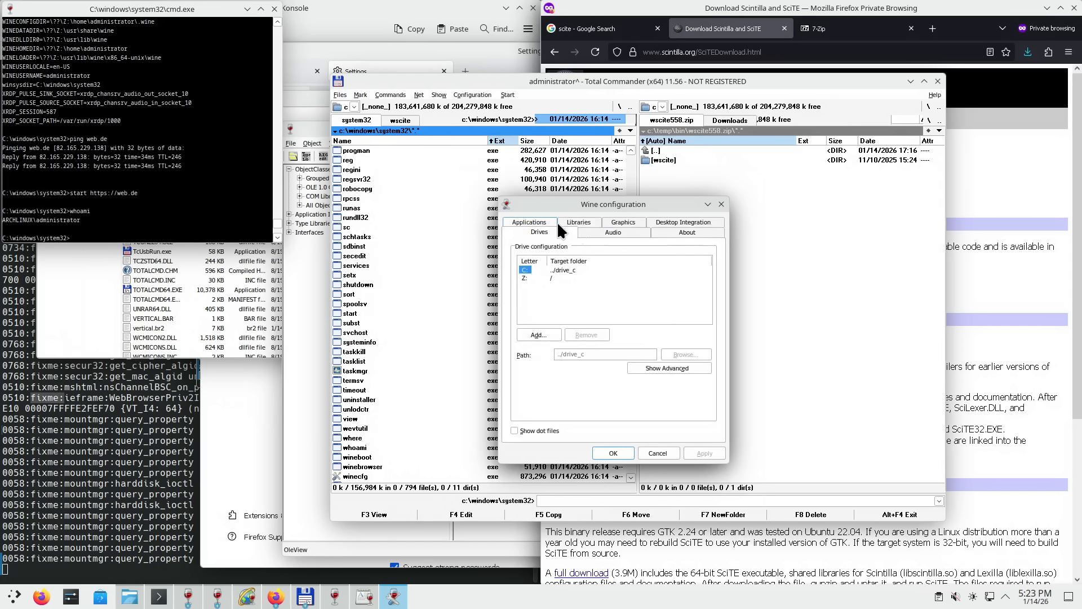
pyautogui.click(720, 203)
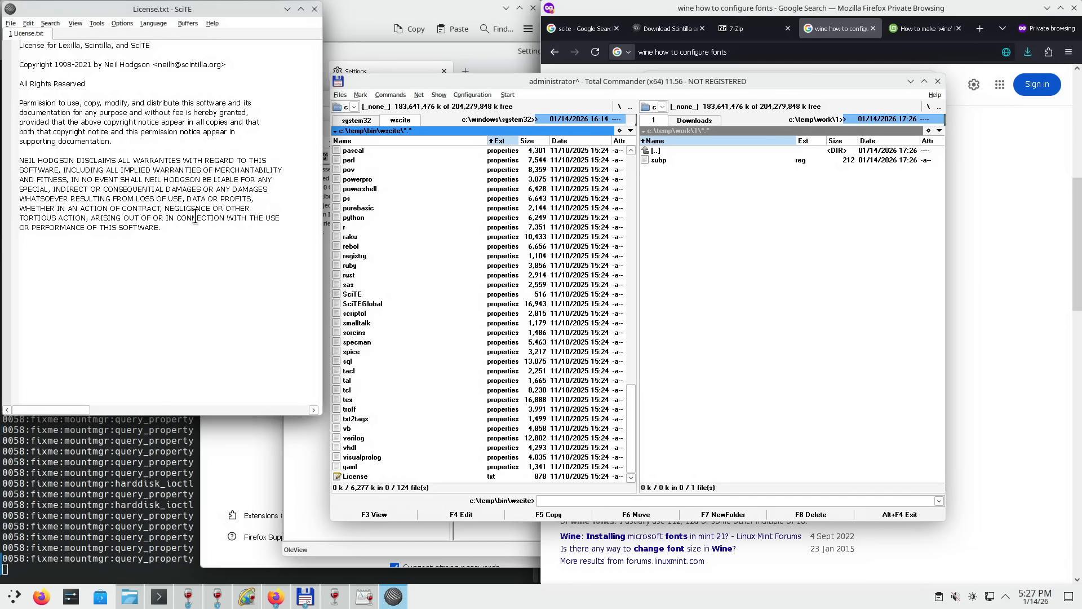
# - Zoom License.txt in and out, close it, and return to the 'wine how to configure fonts' Google results
pyautogui.scroll(3, 192, 217)
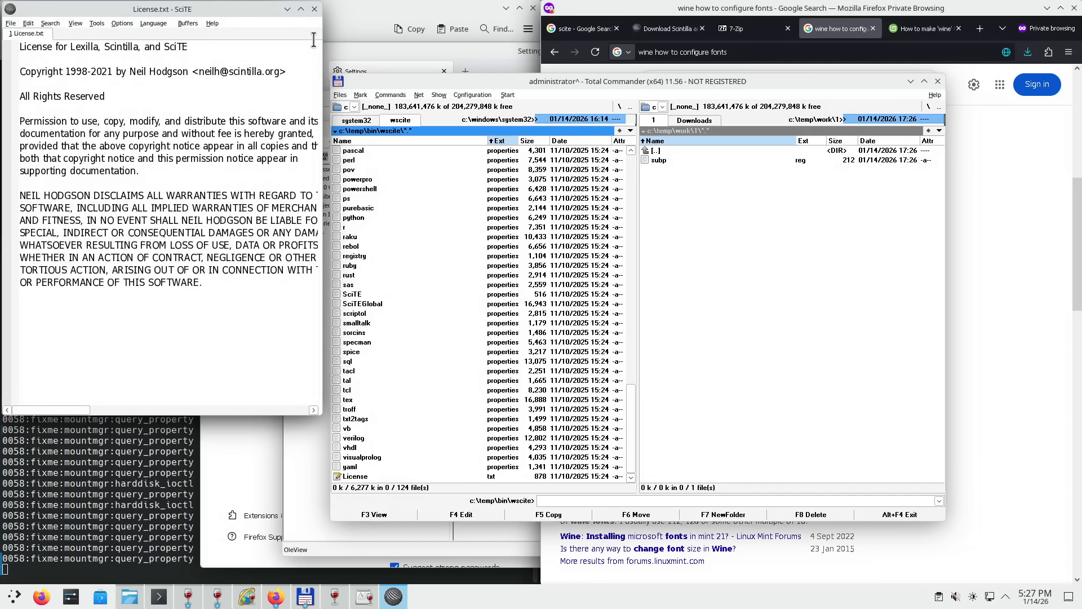
pyautogui.scroll(-3, 221, 152)
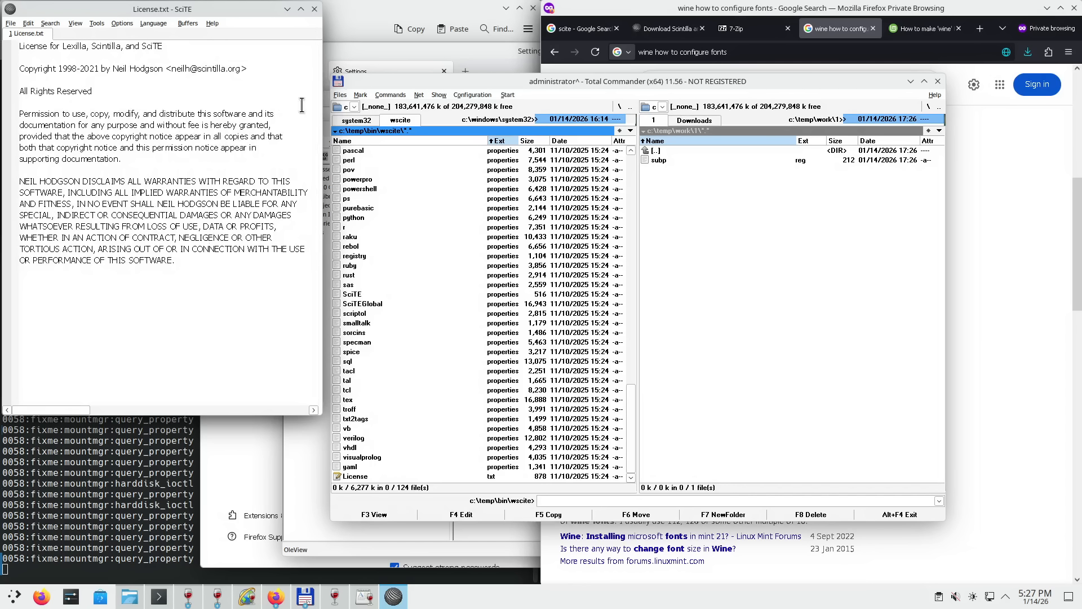
pyautogui.click(314, 9)
pyautogui.click(1027, 218)
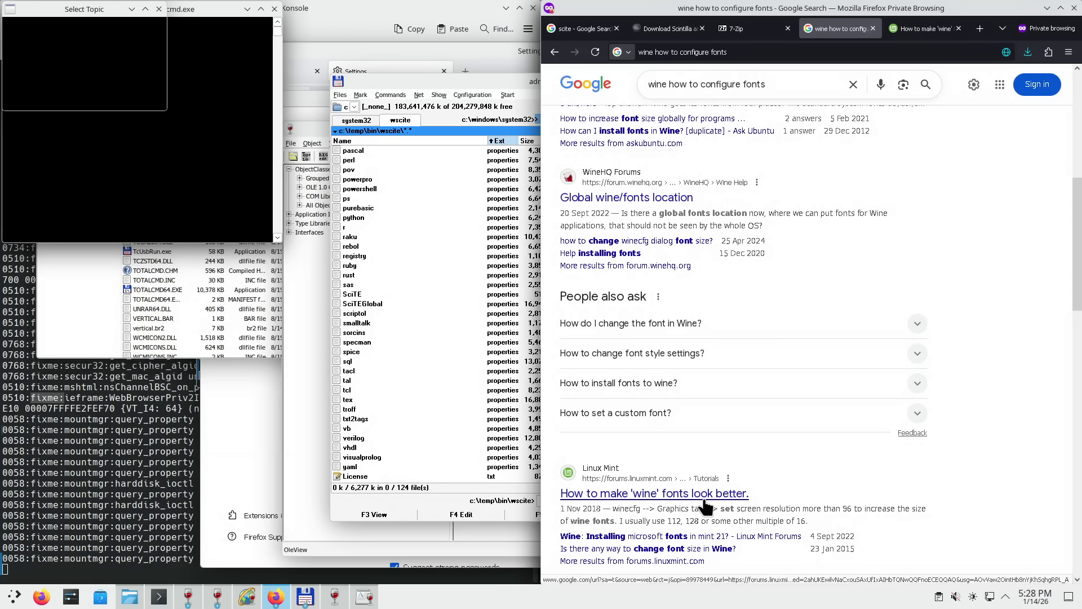
# - In the 'How to make wine fonts look better' tutorial, select the whole REGEDIT4 registry code block
pyautogui.click(931, 29)
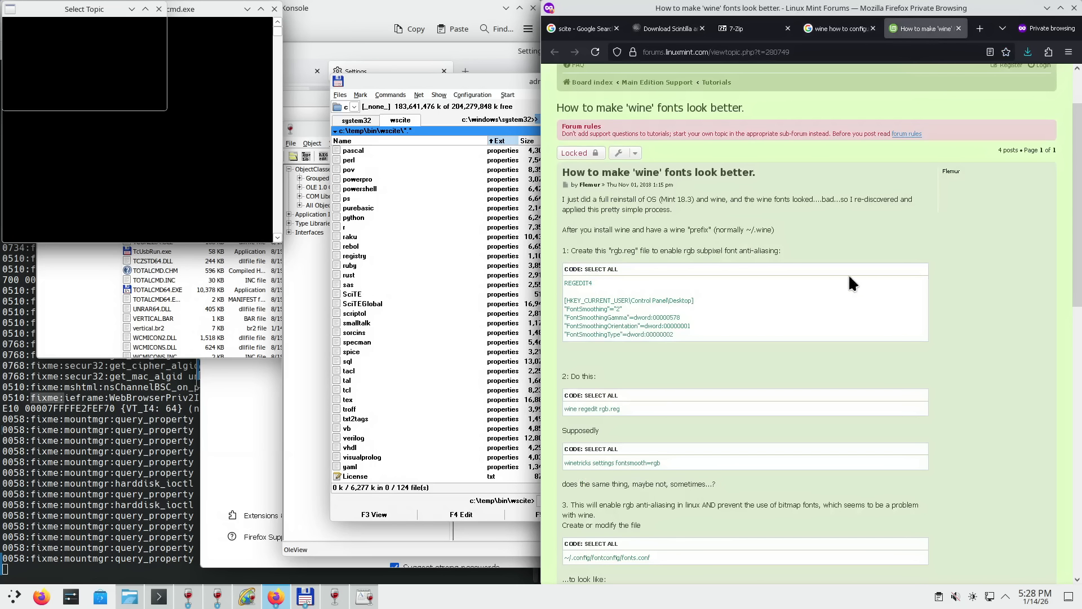
pyautogui.moveTo(603, 251); pyautogui.dragTo(778, 251)
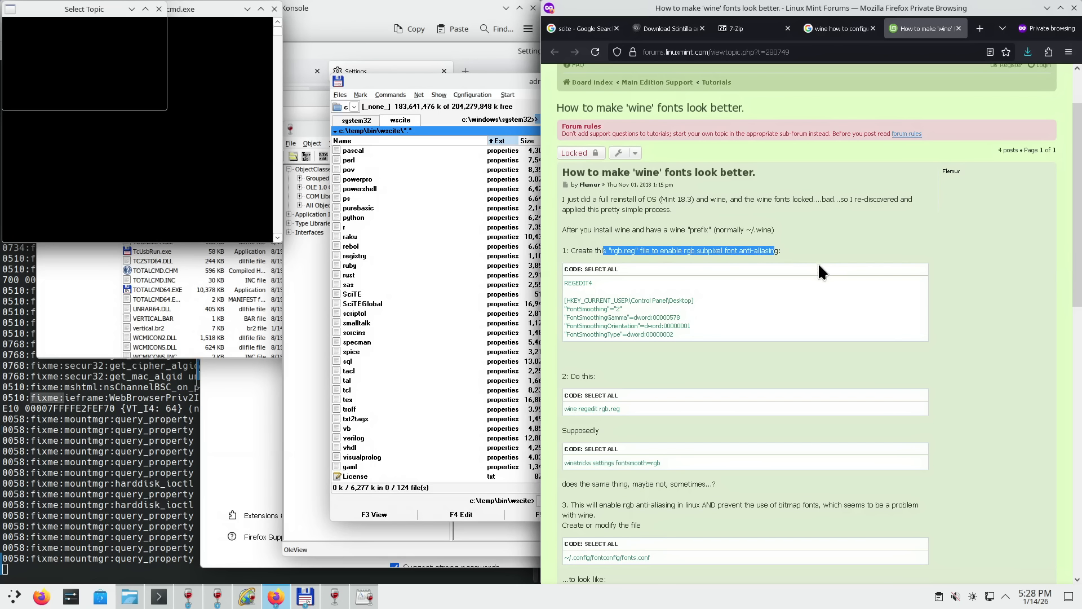
pyautogui.click(638, 290)
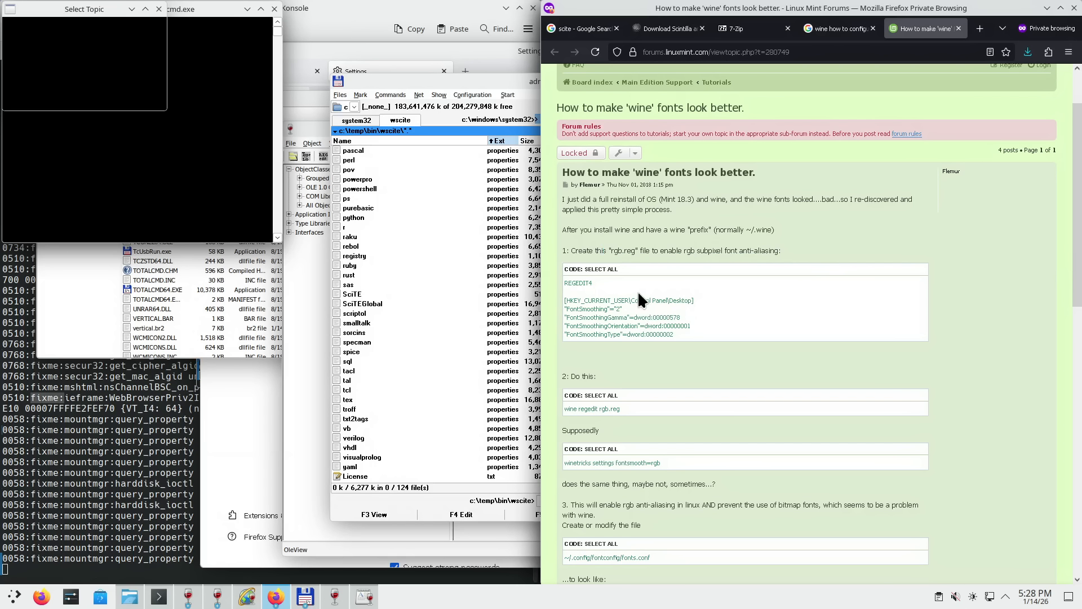
pyautogui.doubleClick(566, 282)
pyautogui.moveTo(586, 304); pyautogui.dragTo(701, 340)
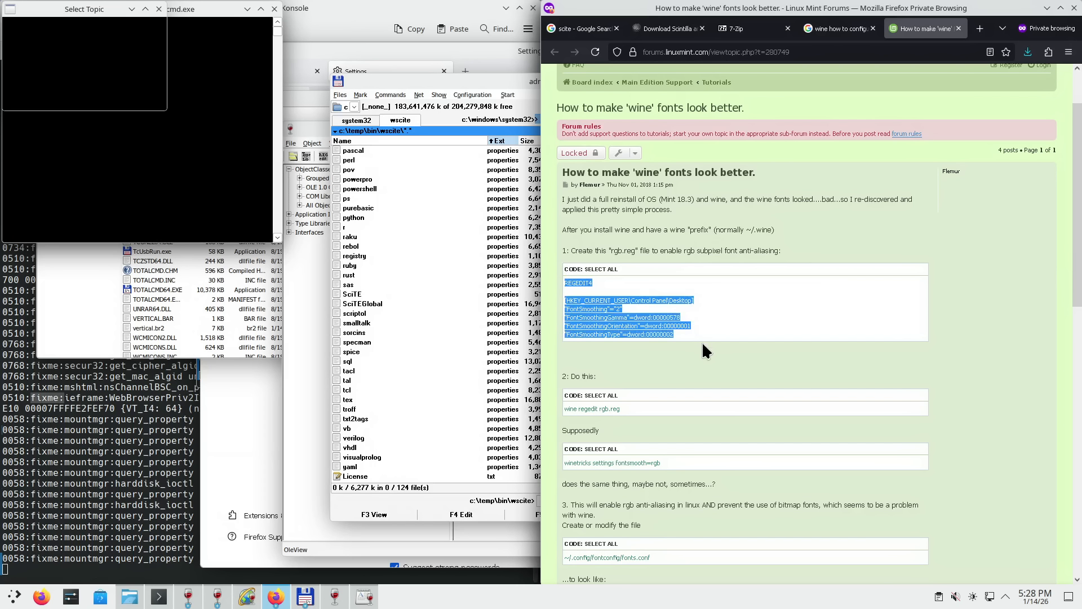
pyautogui.click(500, 80)
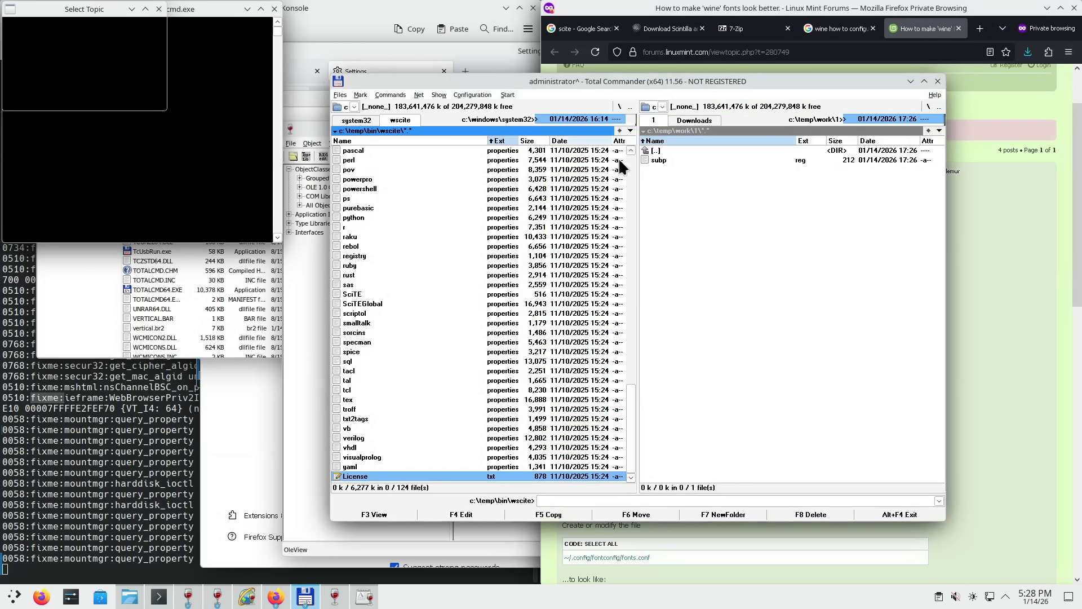
# - Delete the old subp.reg file from c:\temp\work\1
pyautogui.click(658, 161)
pyautogui.press('Delete')
pyautogui.press('Return')
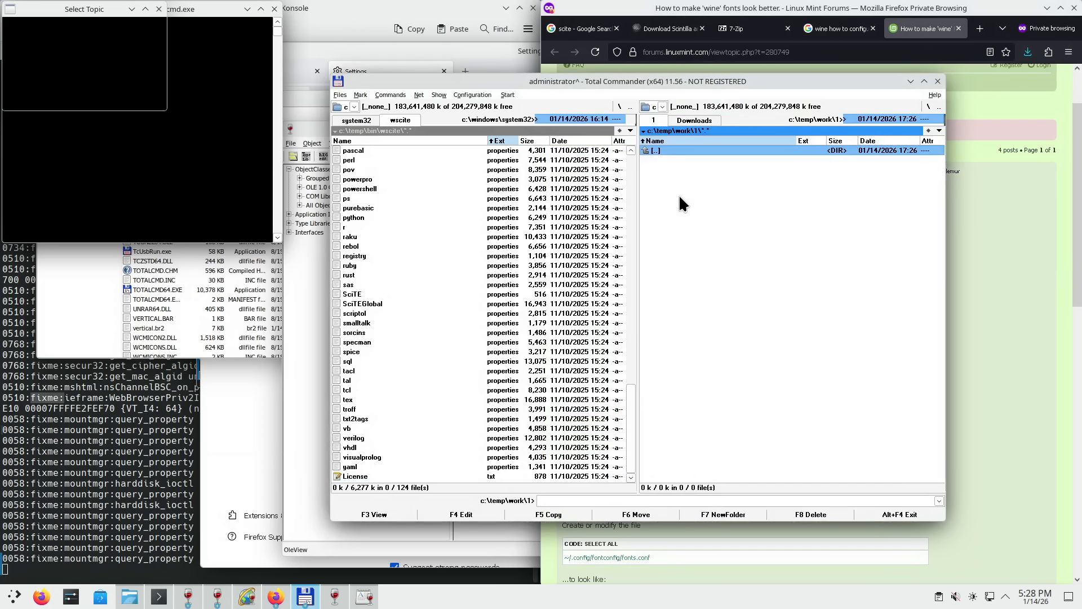
# - Create a new file named a.reg and open it for editing in SciTE
pyautogui.hotkey('shift', 'F4')
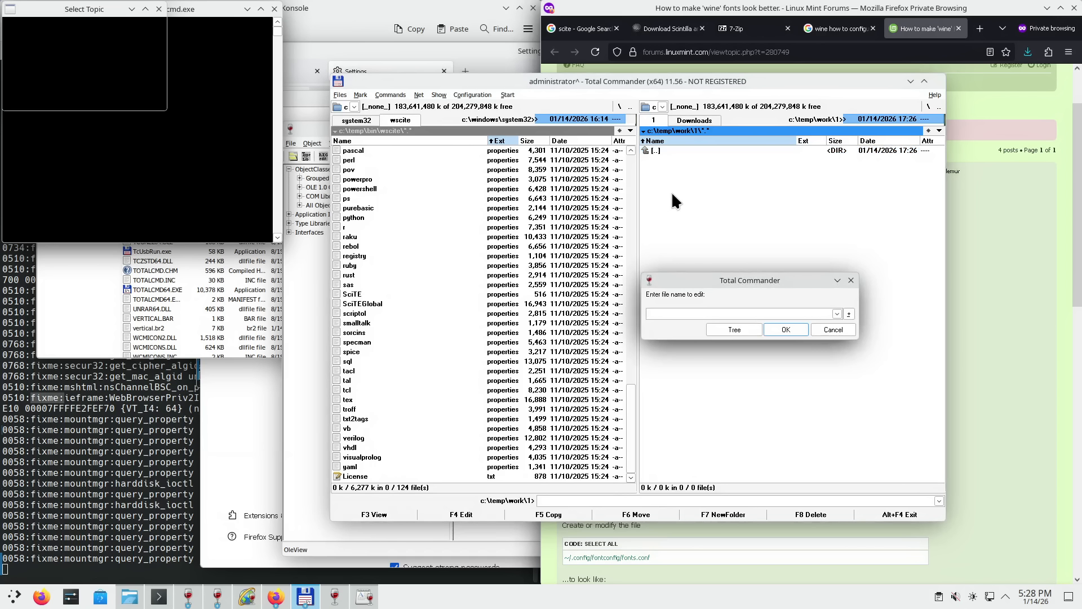
pyautogui.write('a.reg')
pyautogui.press('Return')
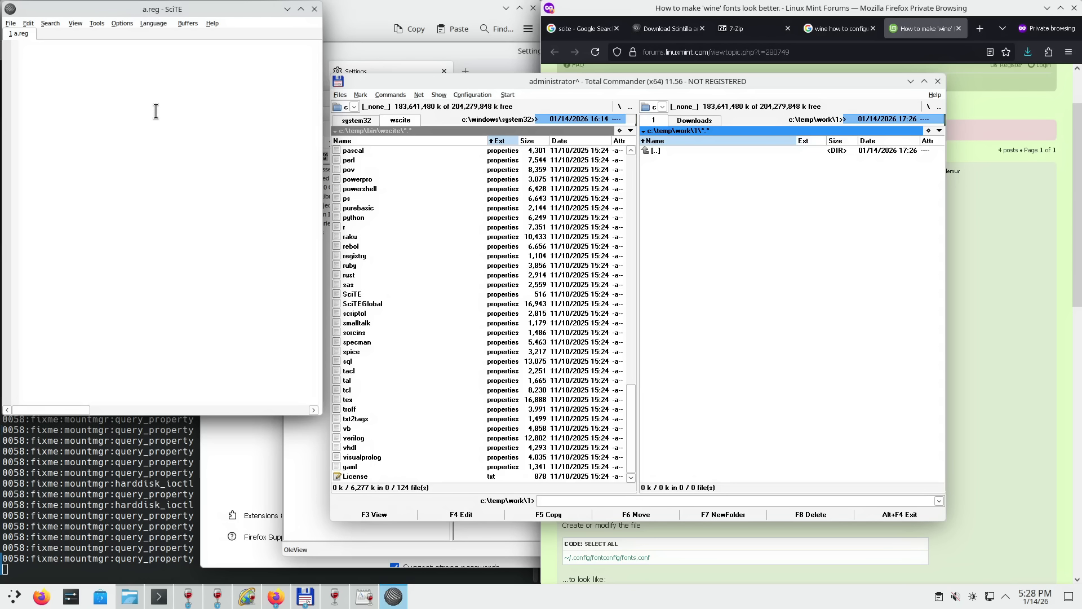
# - Copy the forum's REGEDIT4 font-smoothing block into a.reg and save the file
pyautogui.click(959, 352)
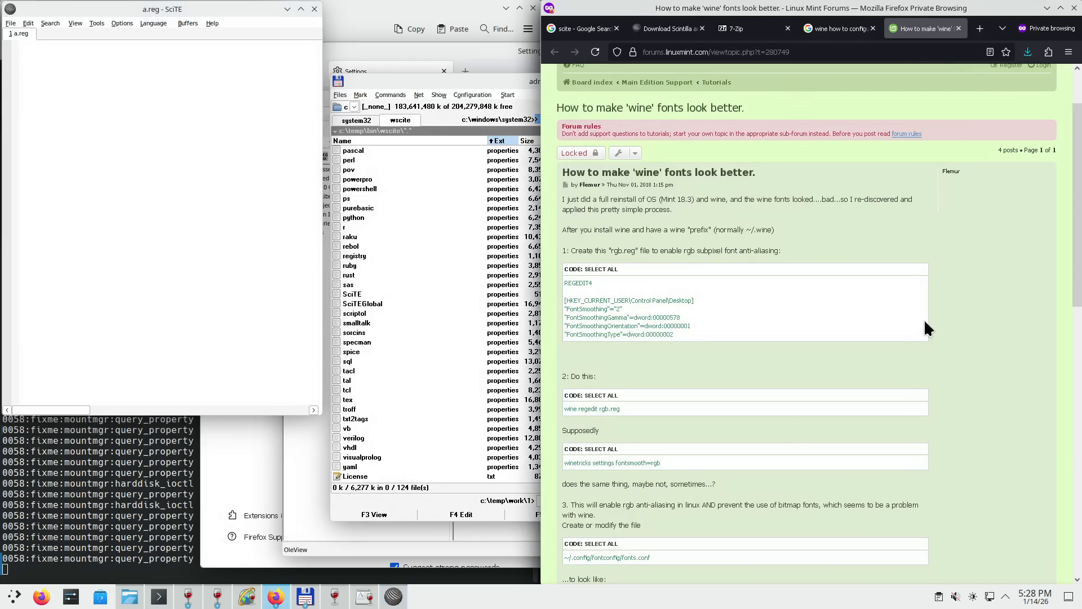
pyautogui.moveTo(708, 335); pyautogui.dragTo(568, 284)
pyautogui.rightClick(584, 294)
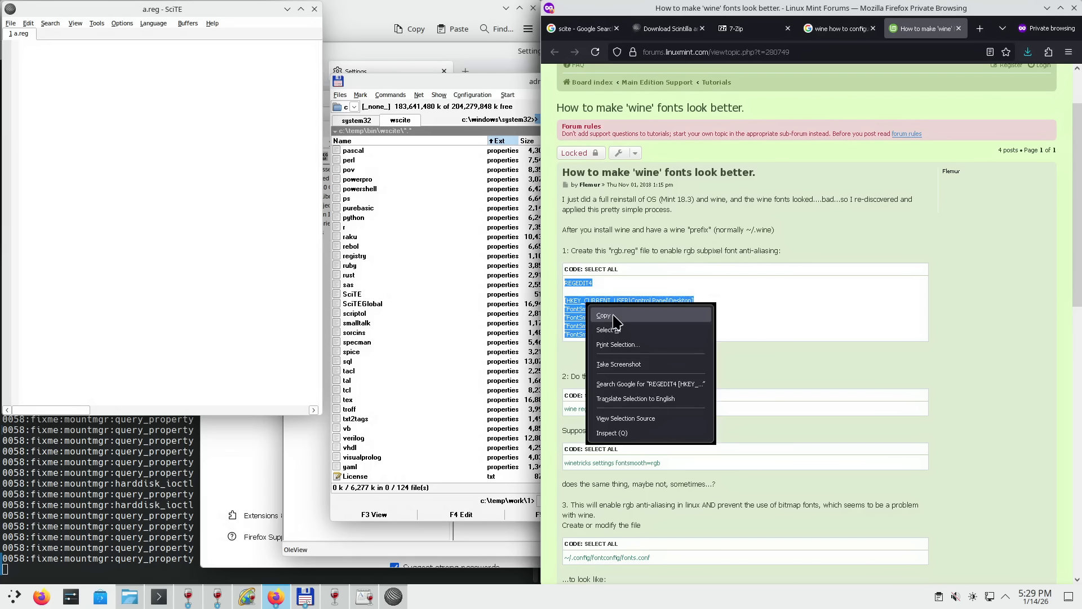
pyautogui.click(600, 305)
pyautogui.rightClick(91, 107)
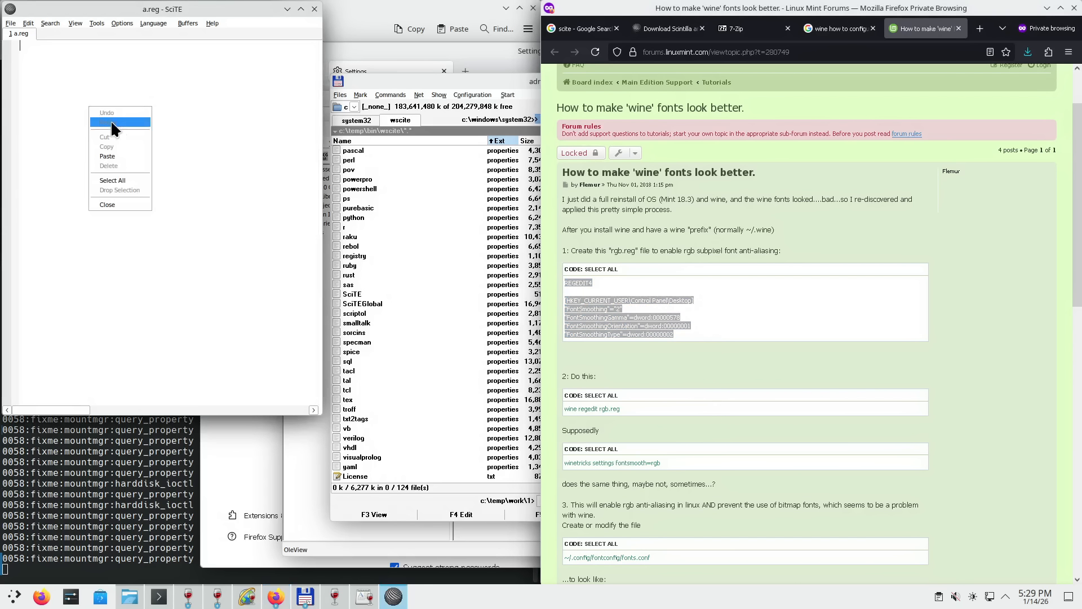
pyautogui.click(121, 153)
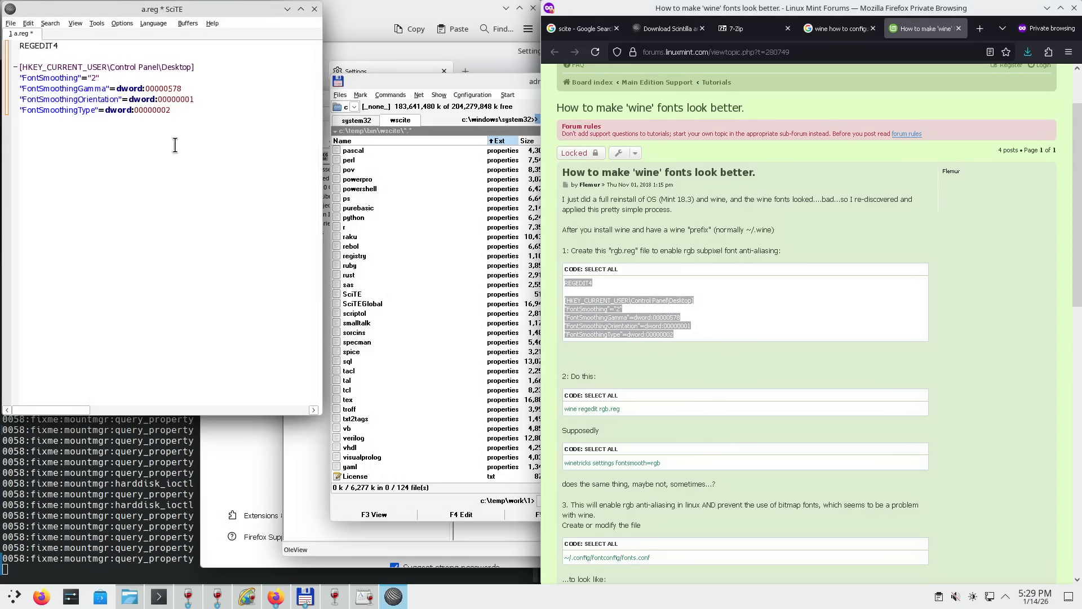
pyautogui.hotkey('ctrl', 's')
# - Browse SciTE's File and Options menus without choosing anything, then close SciTE
pyautogui.click(12, 24)
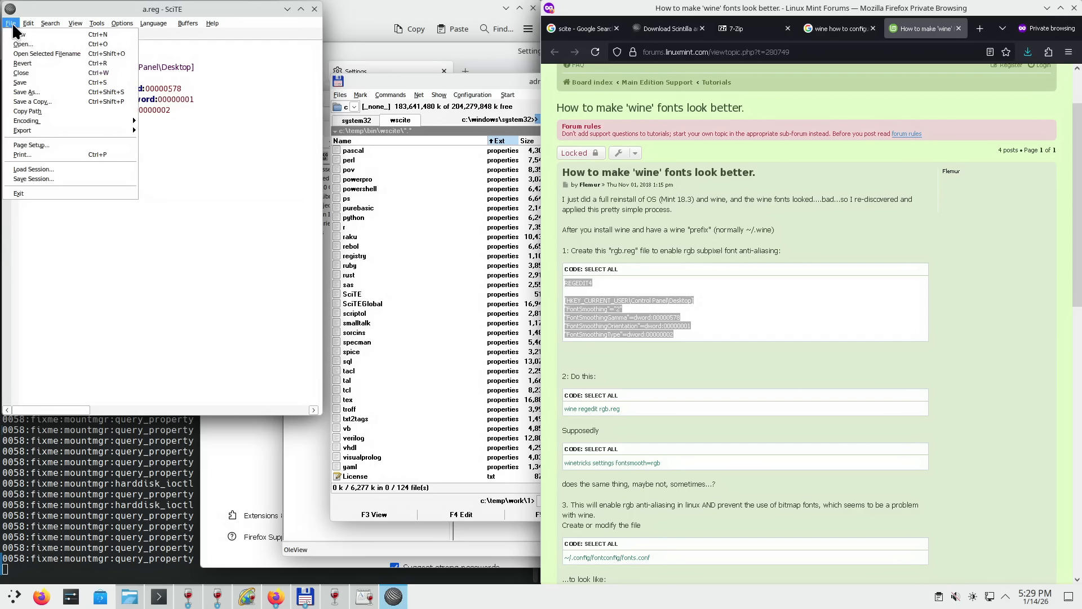
pyautogui.moveTo(49, 122)
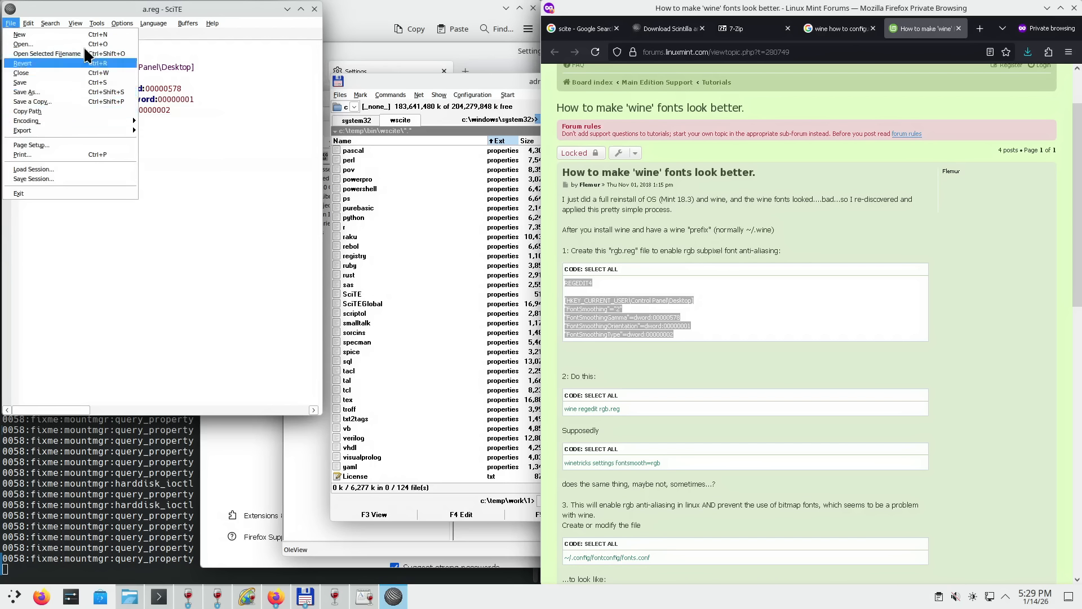
pyautogui.moveTo(125, 25)
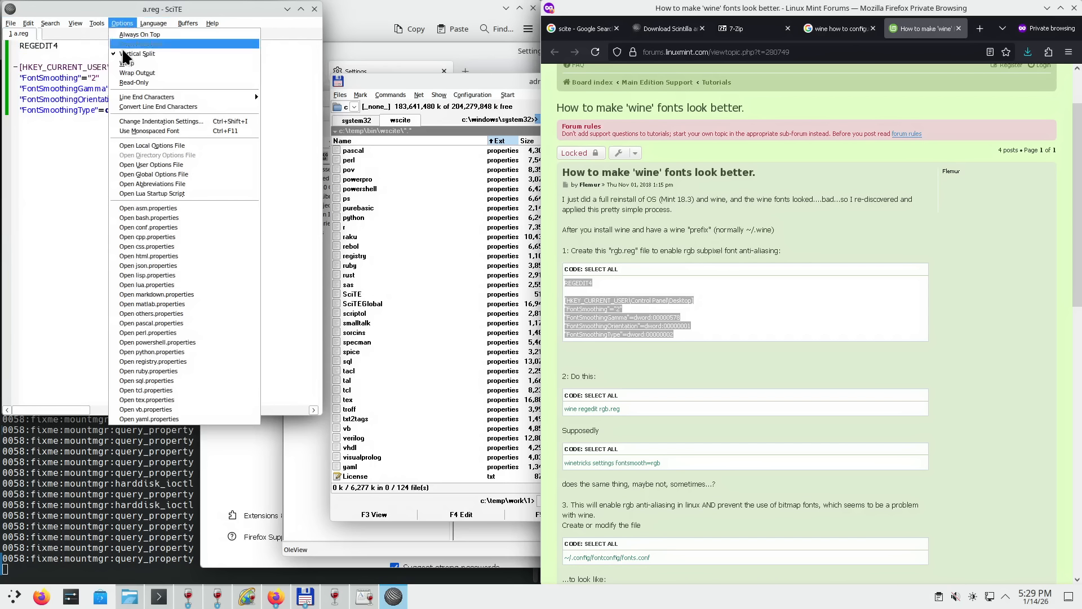
pyautogui.moveTo(152, 97)
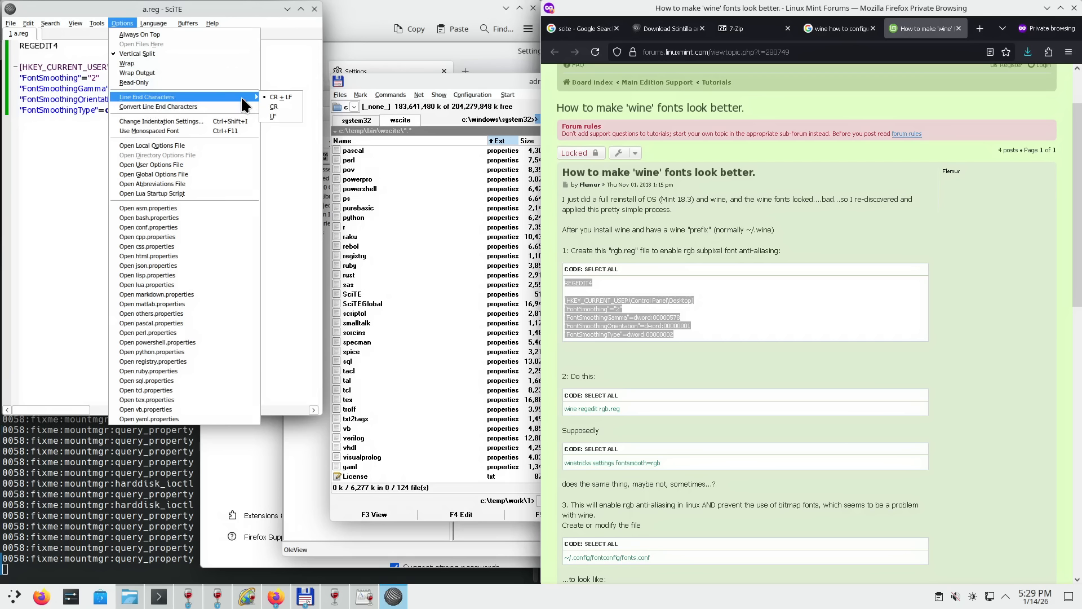
pyautogui.click(51, 172)
pyautogui.click(315, 9)
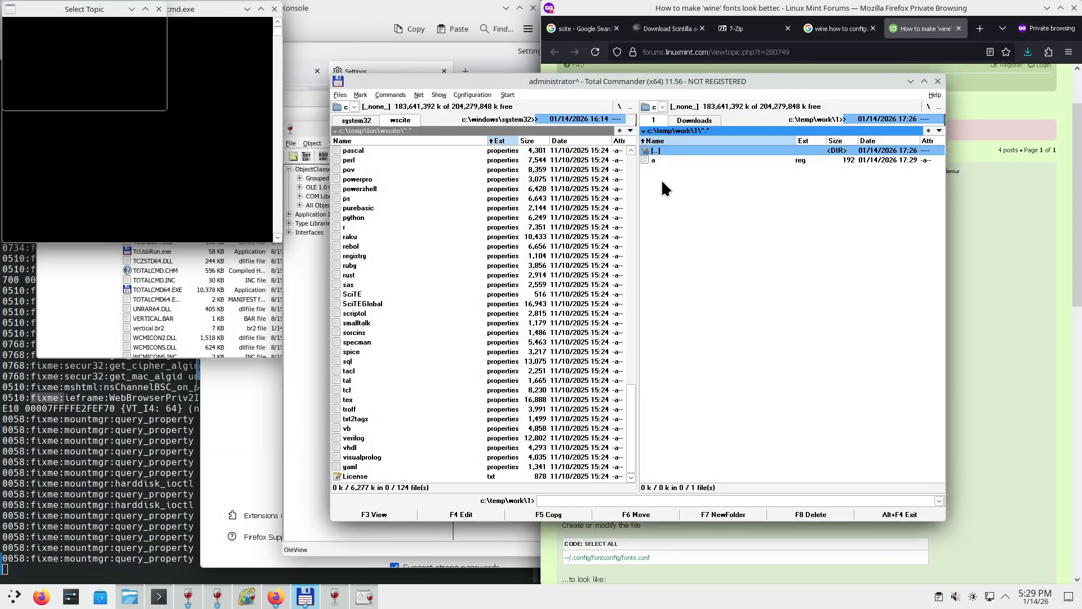
# - Run 'regedit a.reg' from a cmd prompt in c:\temp\work\1, then close the prompt
pyautogui.click(655, 160)
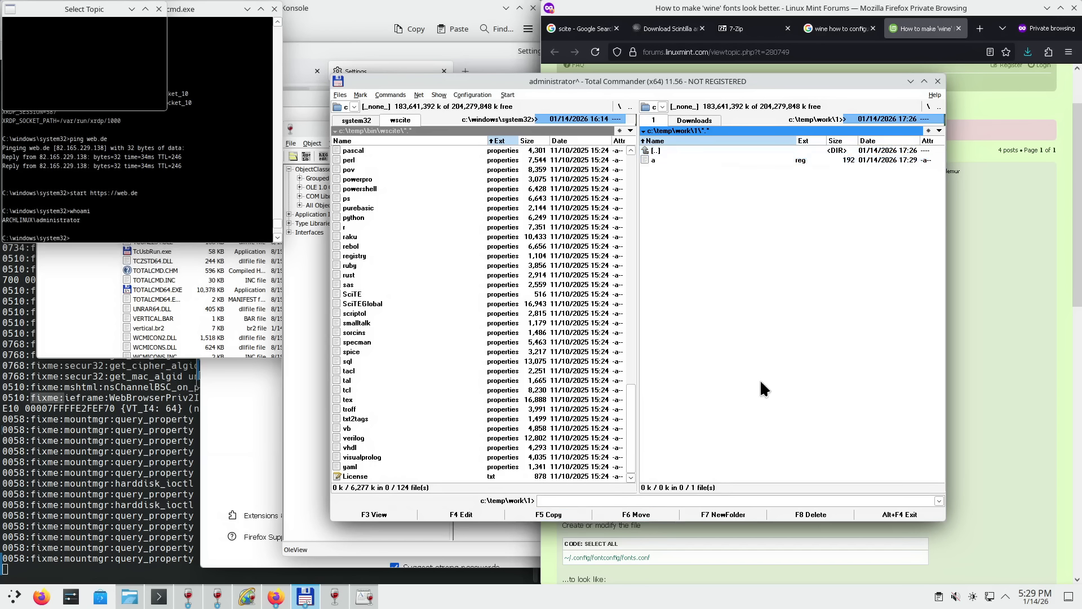
pyautogui.click(674, 499)
pyautogui.write('cmd')
pyautogui.press('Return')
pyautogui.write('regedit')
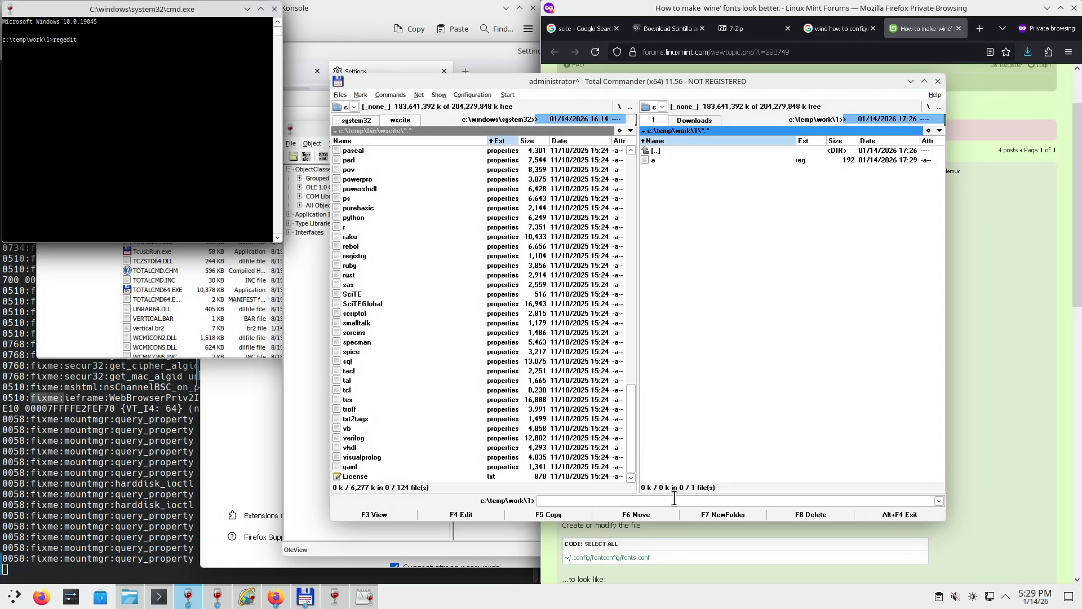
pyautogui.write(' a.reg')
pyautogui.press('Return')
pyautogui.click(275, 9)
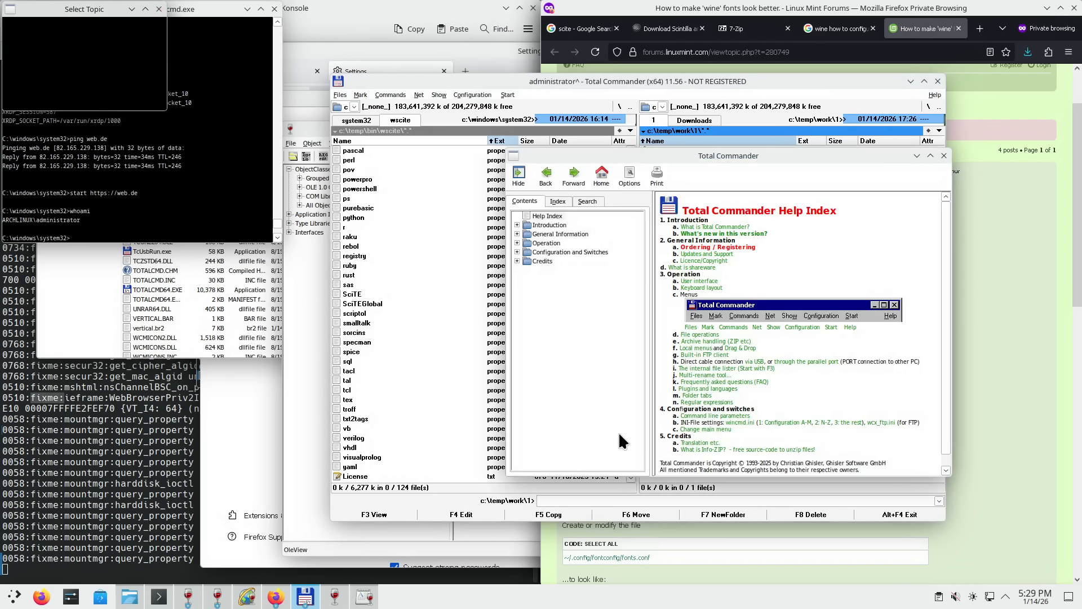
# - Reread the forum tutorial post in Firefox, selecting its opening text and scrolling through it
pyautogui.click(965, 532)
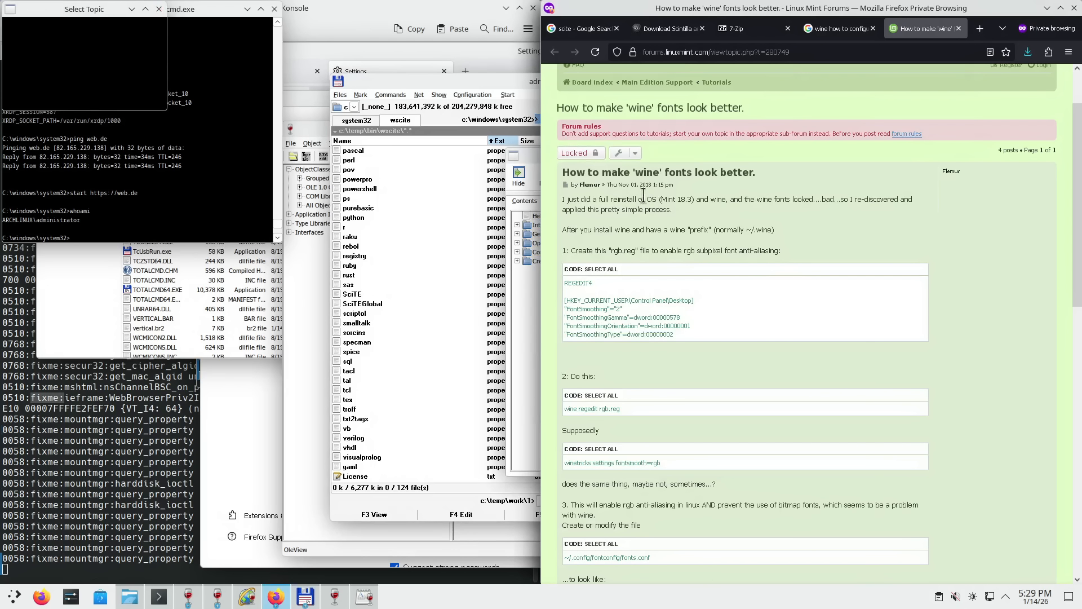
pyautogui.moveTo(618, 185); pyautogui.dragTo(745, 254)
pyautogui.click(741, 333)
pyautogui.scroll(2, 717, 332)
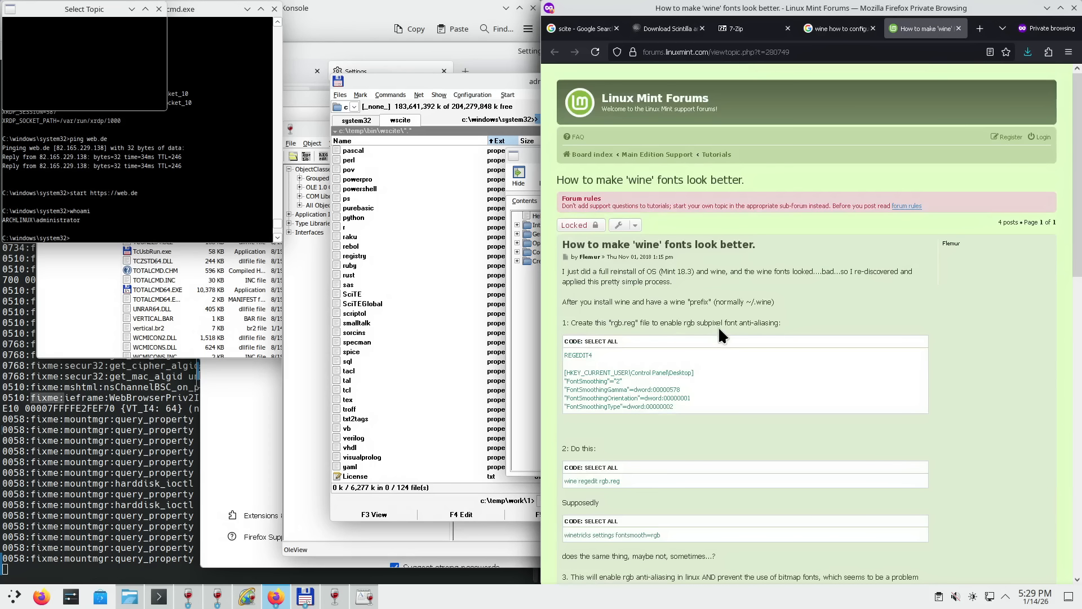
pyautogui.scroll(-6, 699, 334)
pyautogui.moveTo(1078, 366); pyautogui.dragTo(1049, 164)
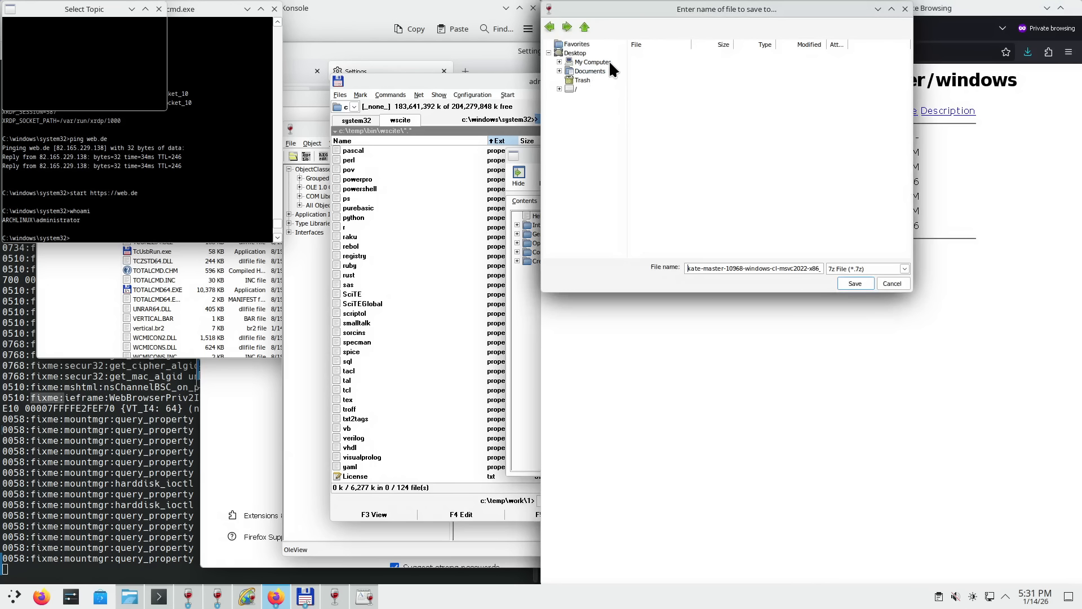
# - Navigate the 7-Zip save dialog to C:\users\administrator via My Computer
pyautogui.click(604, 62)
pyautogui.doubleClick(647, 63)
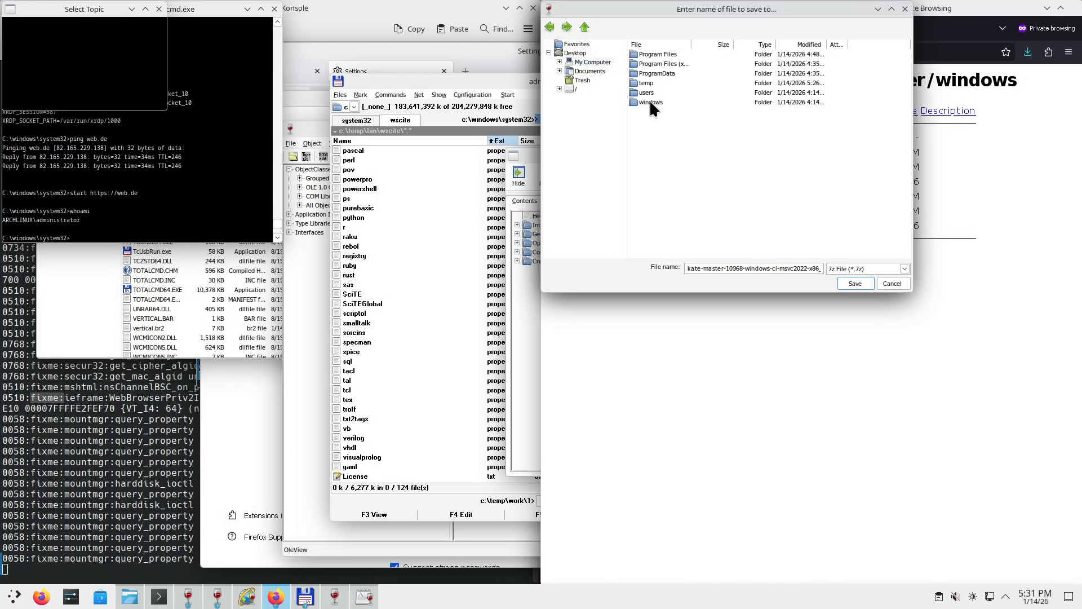
pyautogui.doubleClick(651, 93)
pyautogui.doubleClick(654, 53)
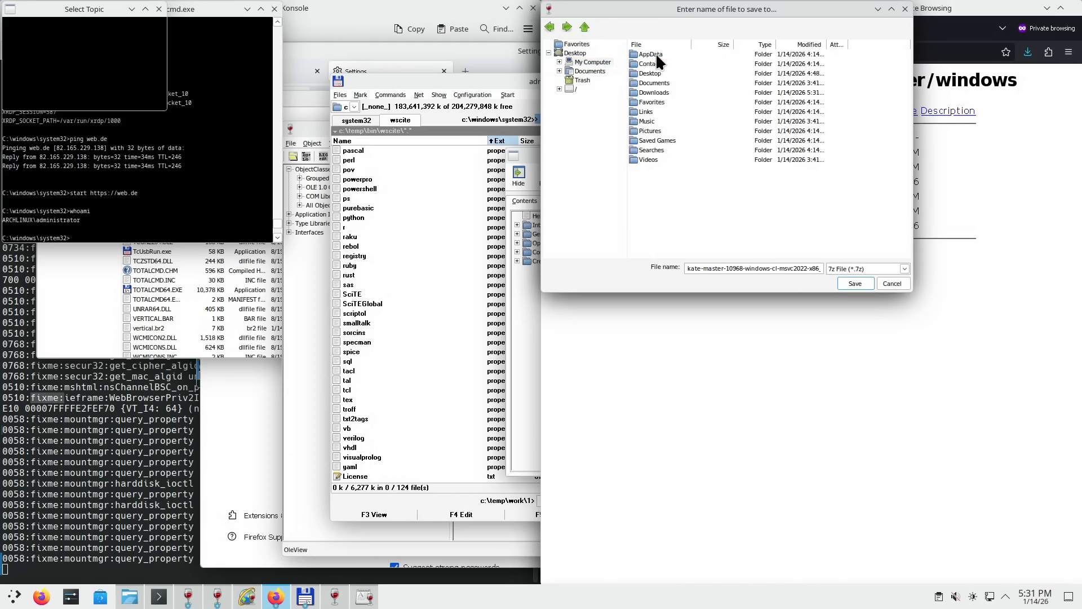